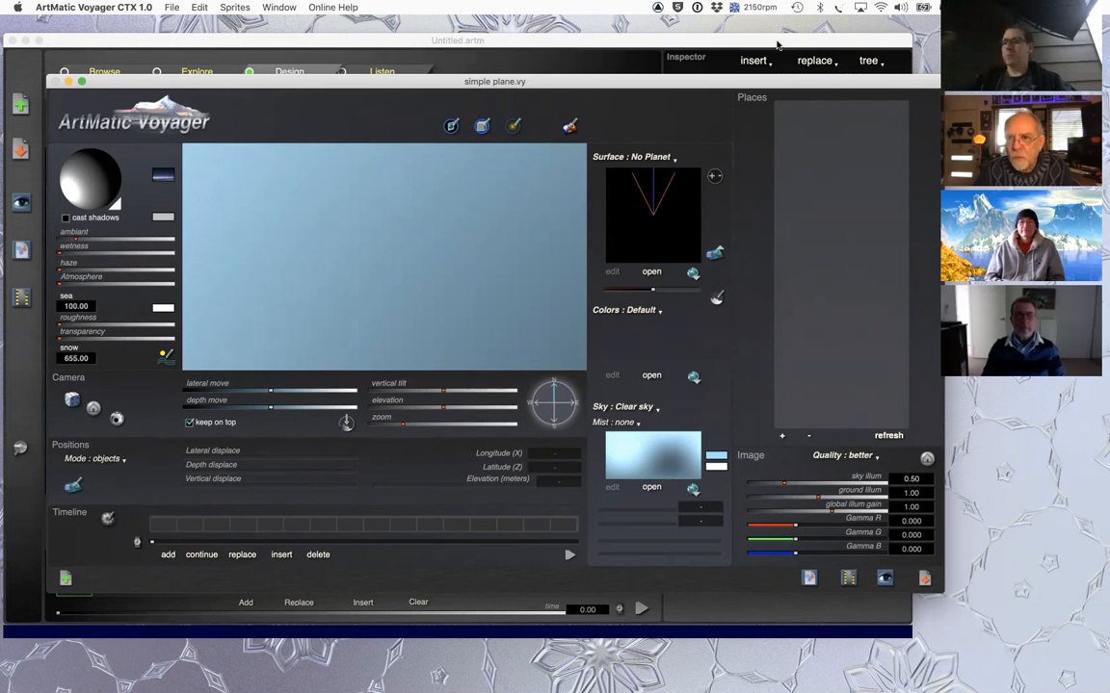
- Switch between the ArtMatic Designer and ArtMatic Voyager windows and shift both slightly on the desktop
click(770, 44)
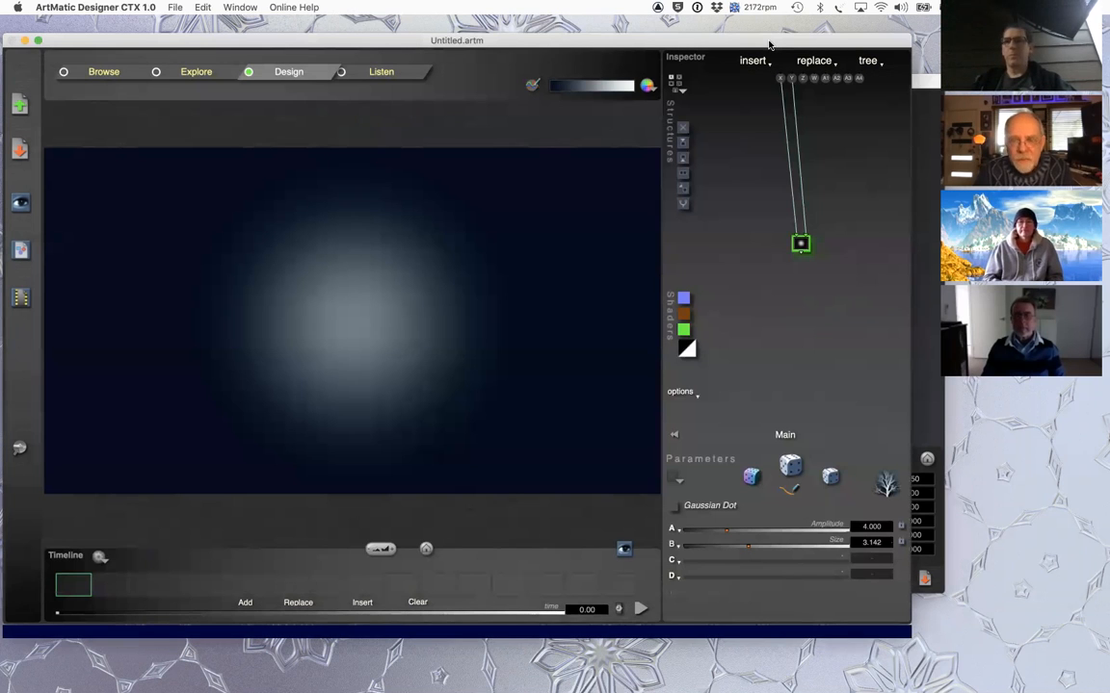
key(super+Tab)
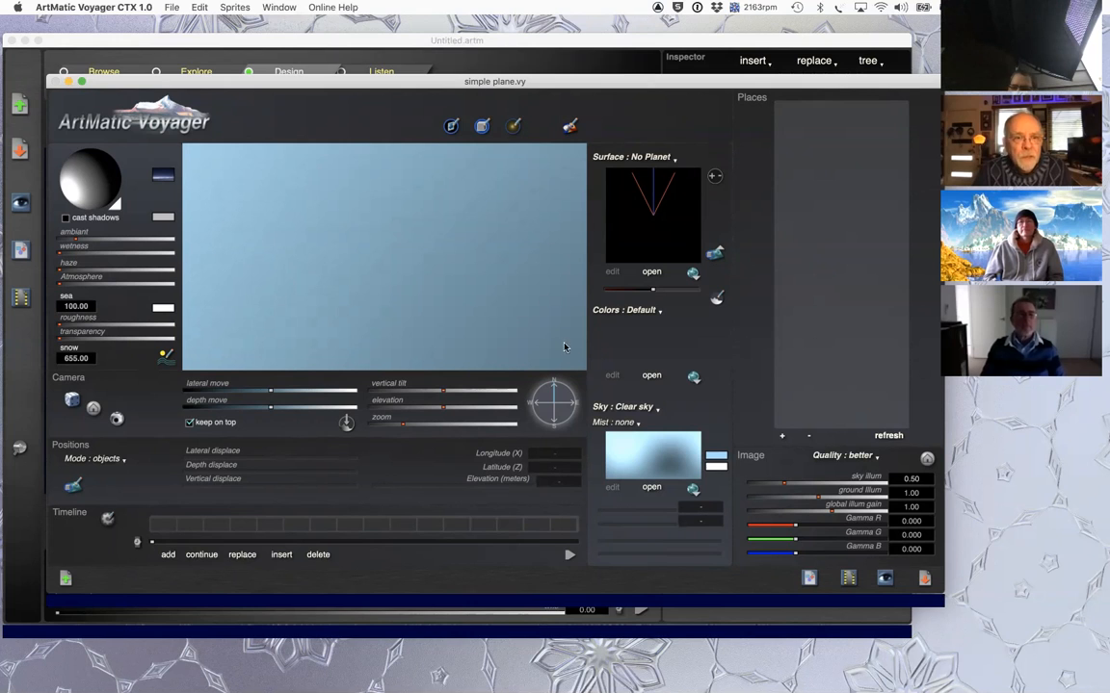
drag(563, 86, 574, 80)
click(7, 517)
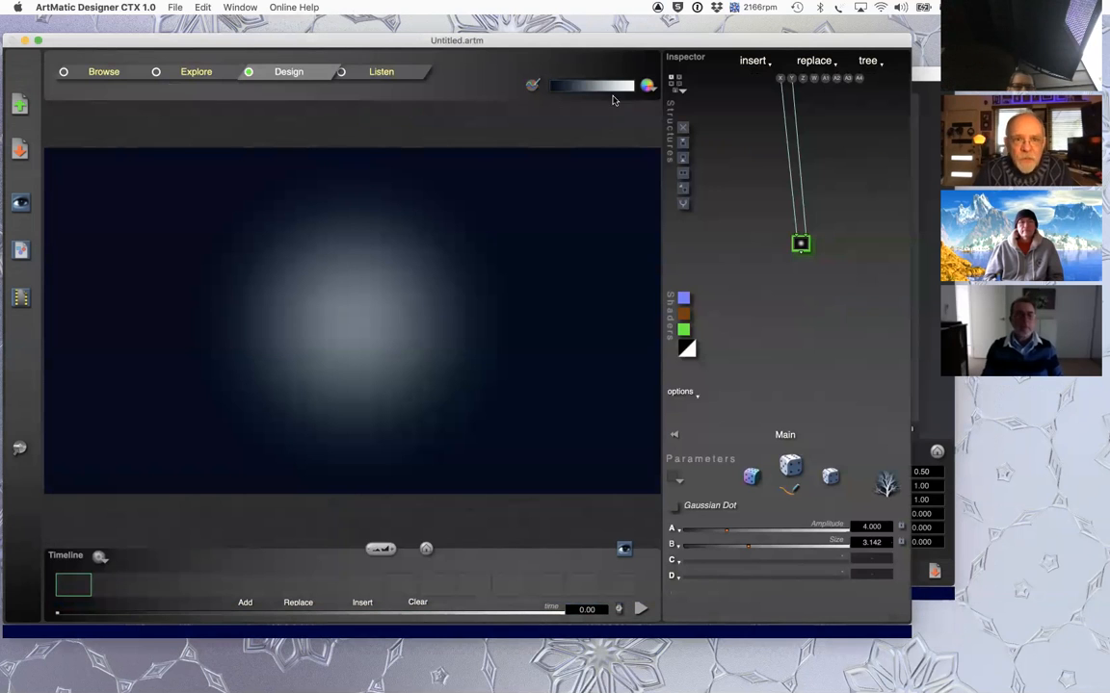
drag(531, 39, 526, 44)
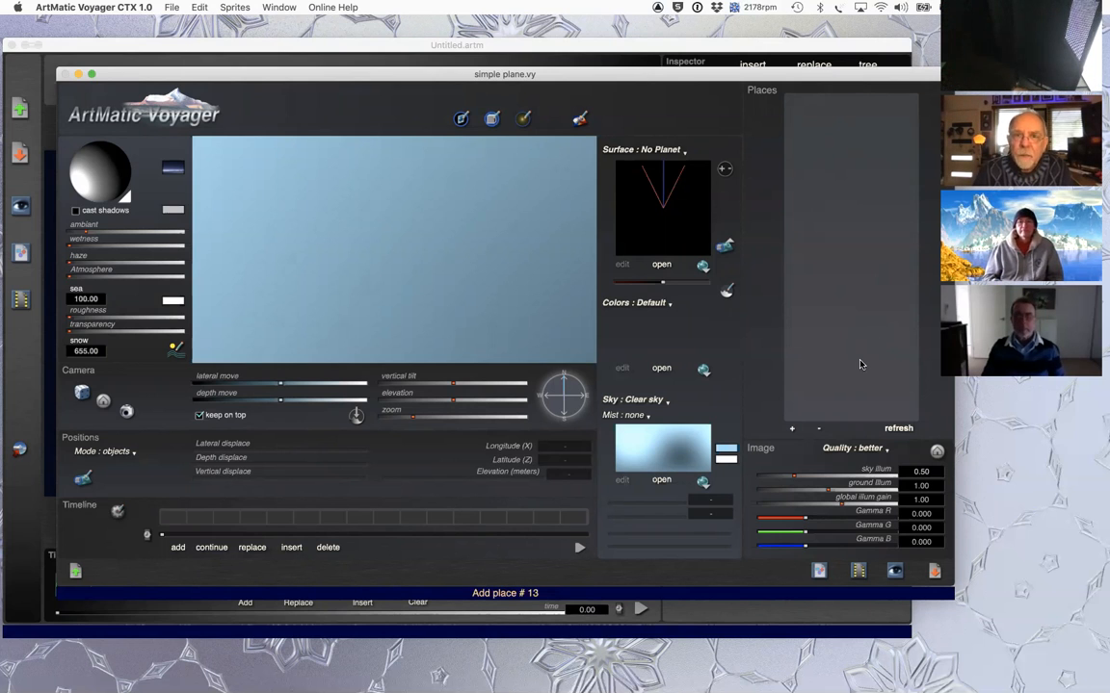
- Try to load simple plane.vy from the Simple DF Creation folder as the first DF object in the scene
key(o)
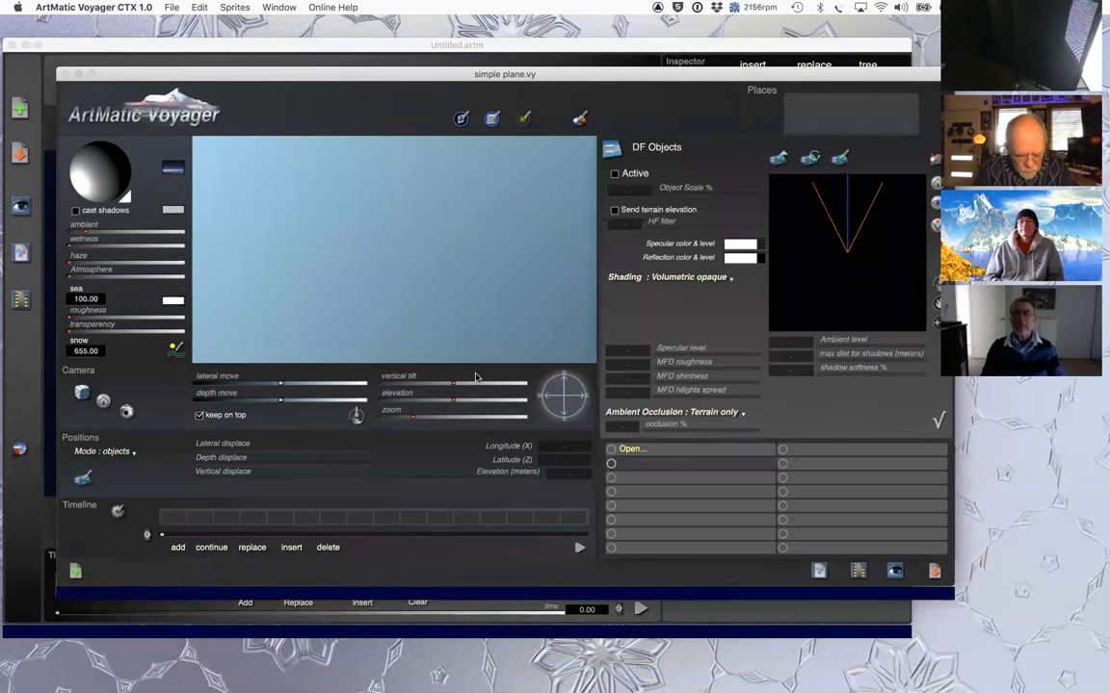
click(937, 422)
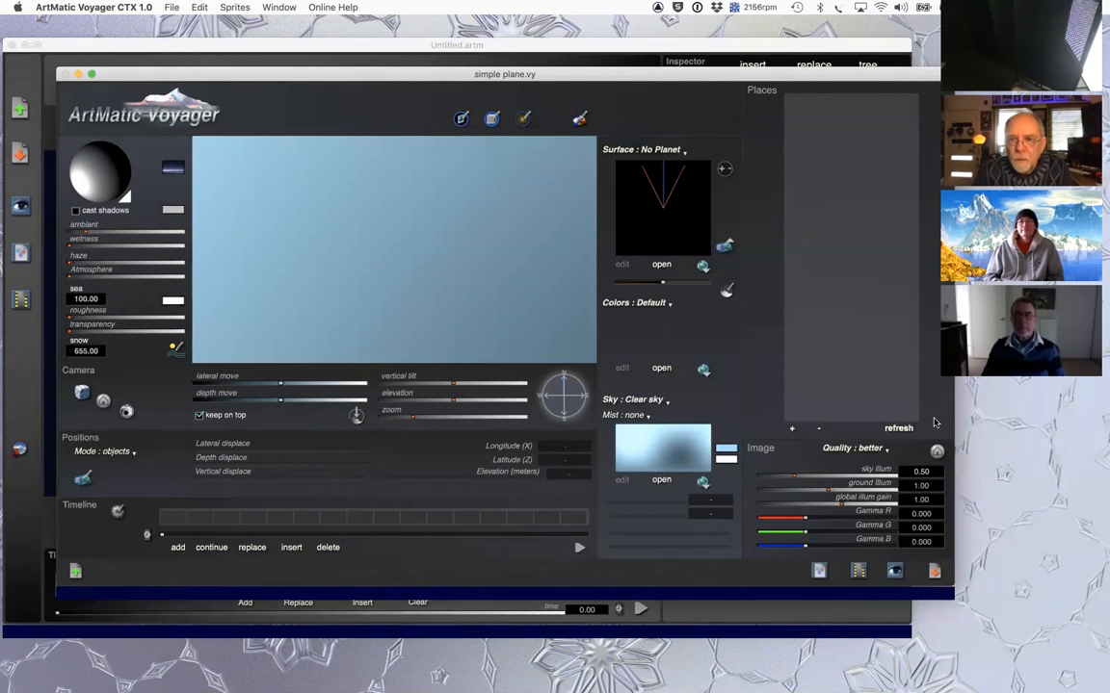
key(o)
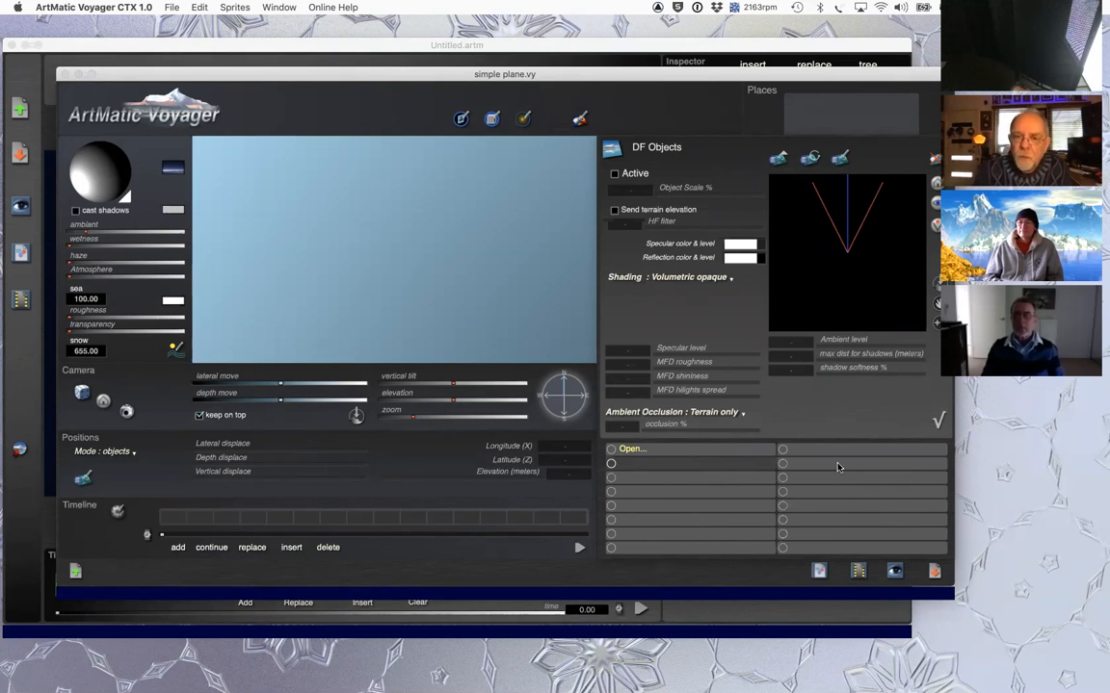
click(683, 452)
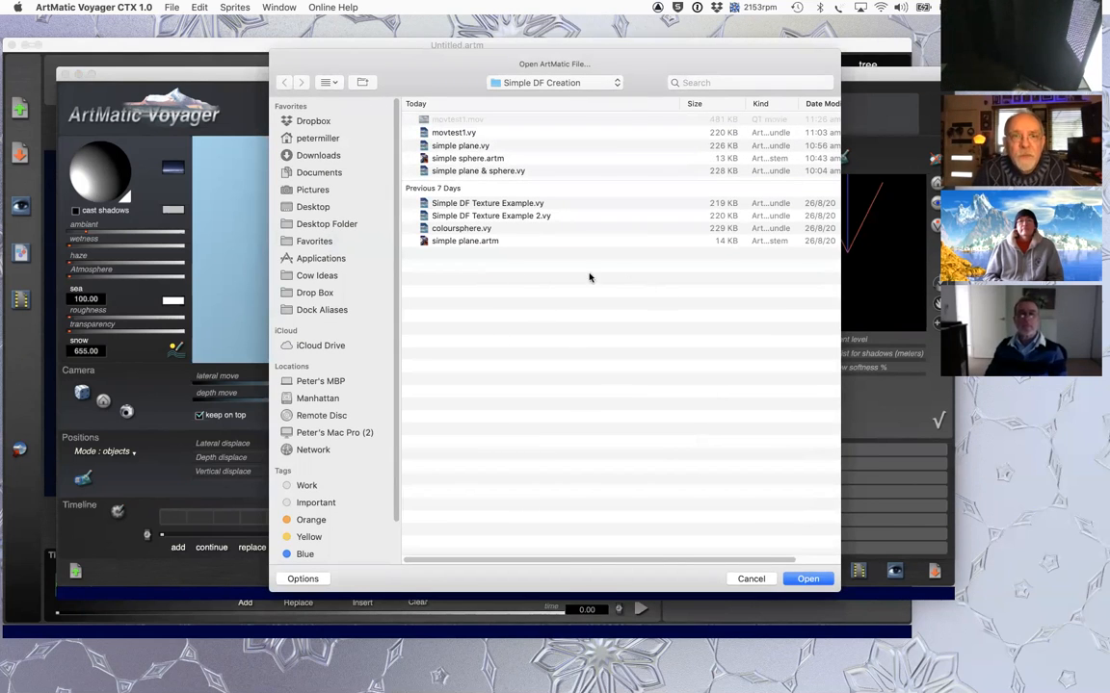
click(478, 146)
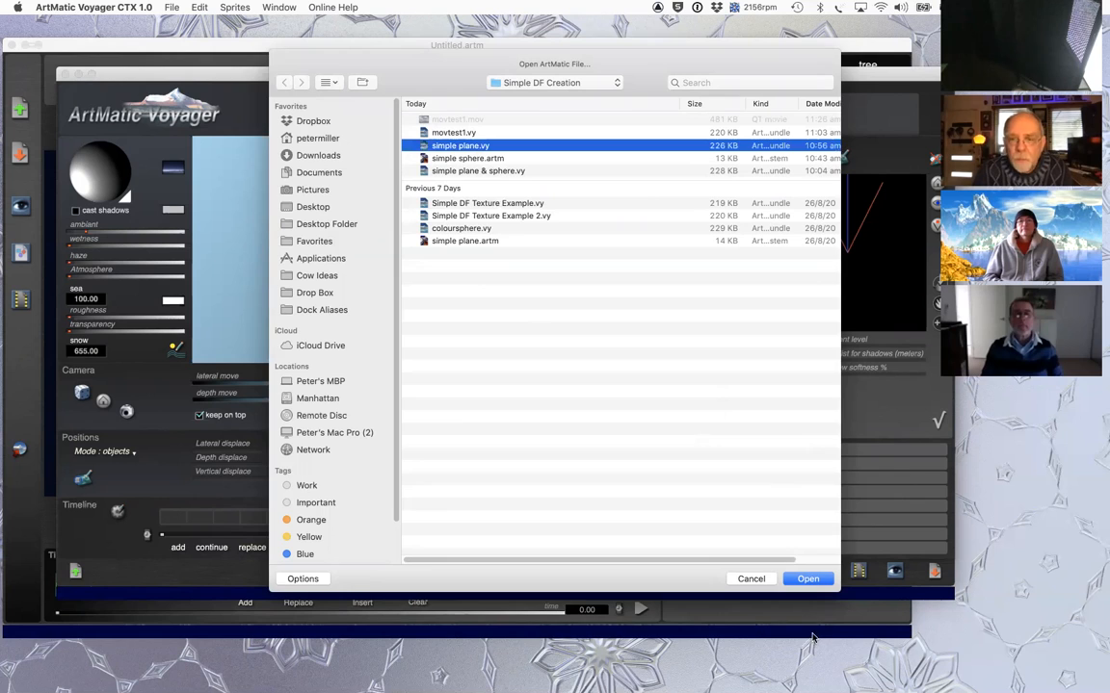
click(811, 580)
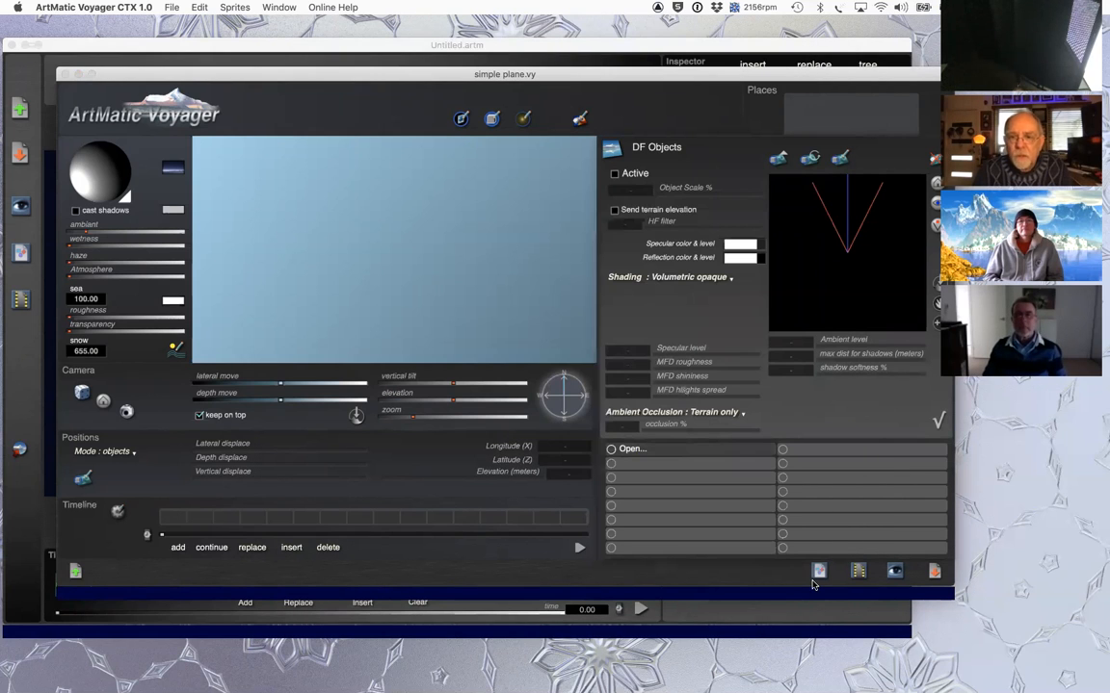
click(638, 450)
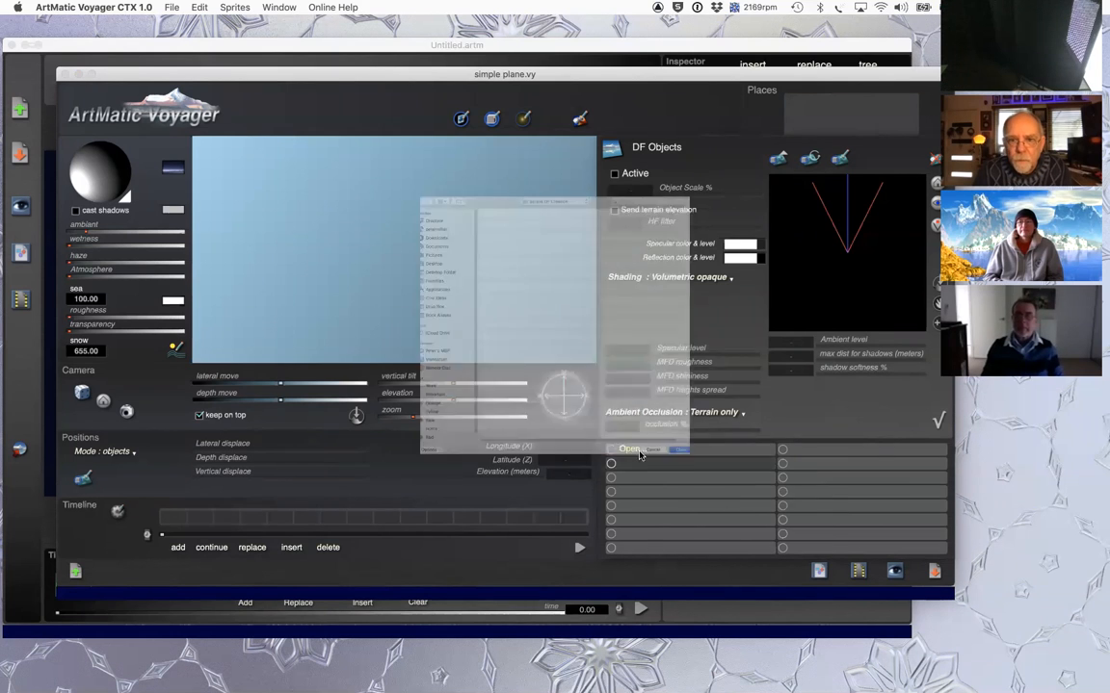
click(458, 144)
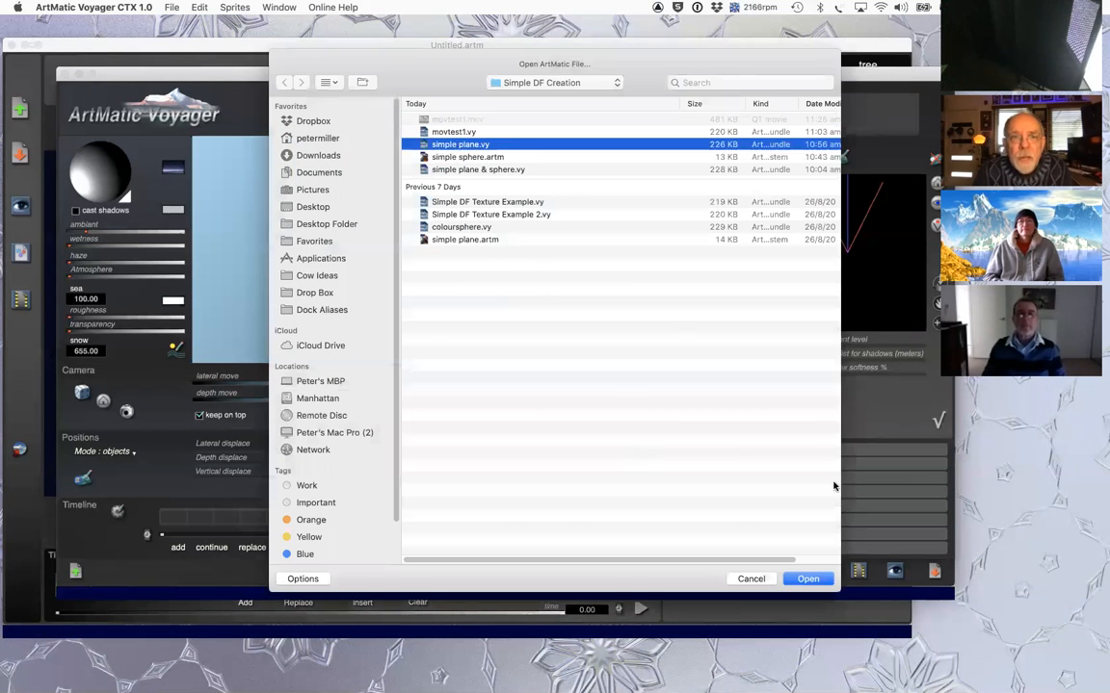
click(810, 579)
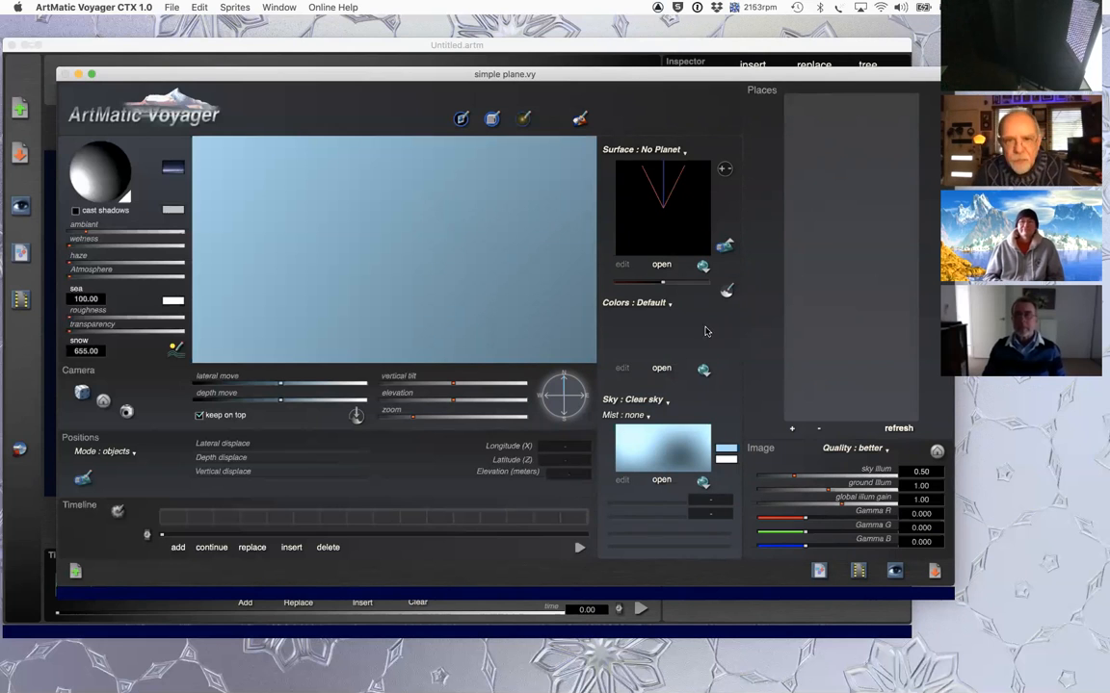
- Load simple plane.artm from the Simple DF Creation folder as the first DF object and accept the object settings
click(725, 247)
click(661, 450)
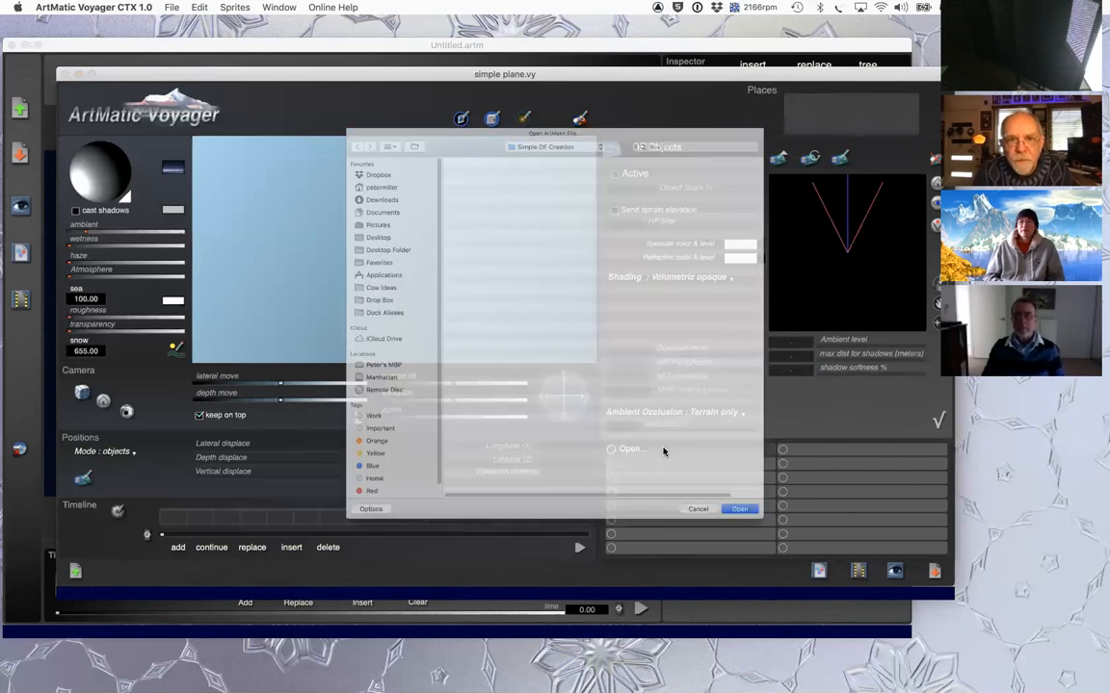
click(454, 240)
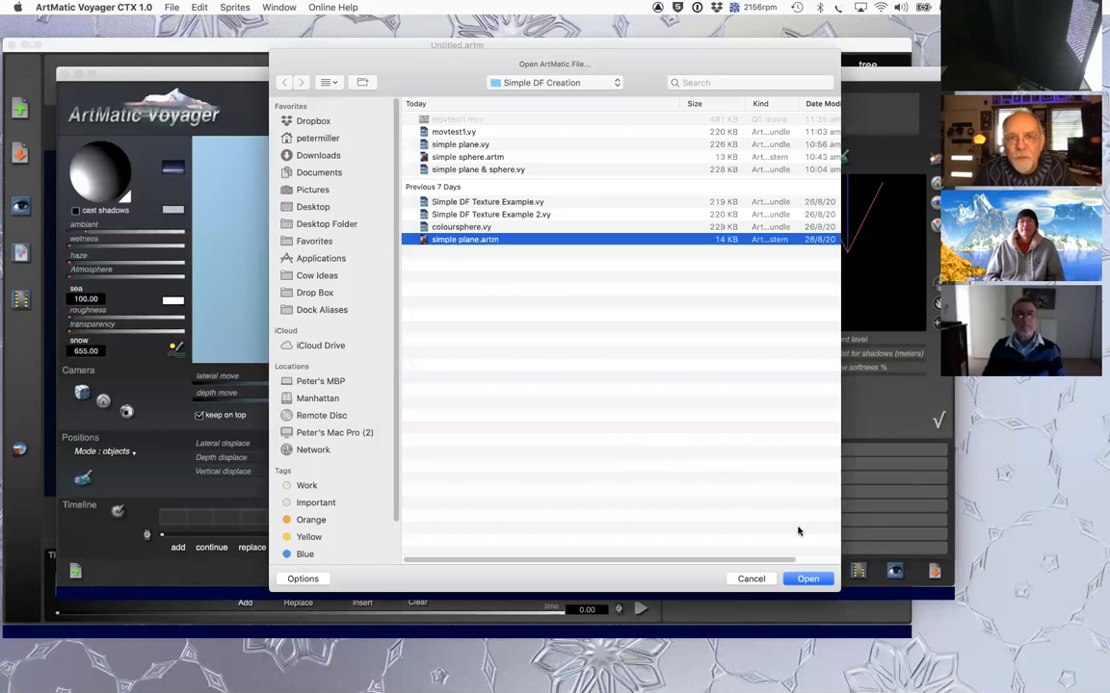
click(808, 579)
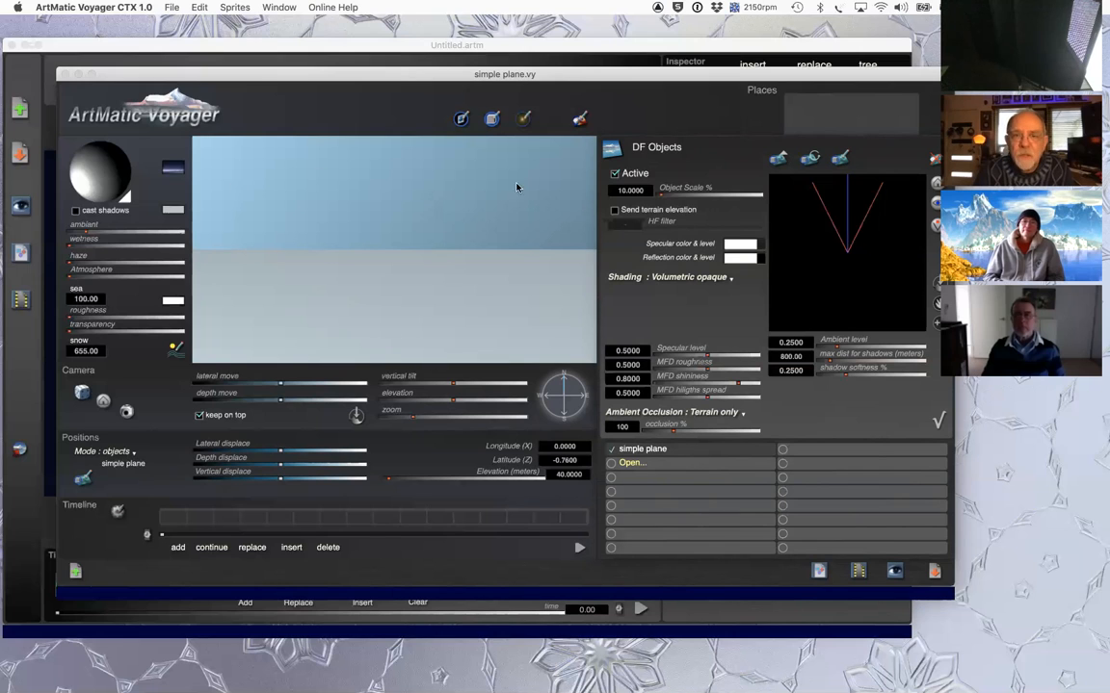
click(937, 421)
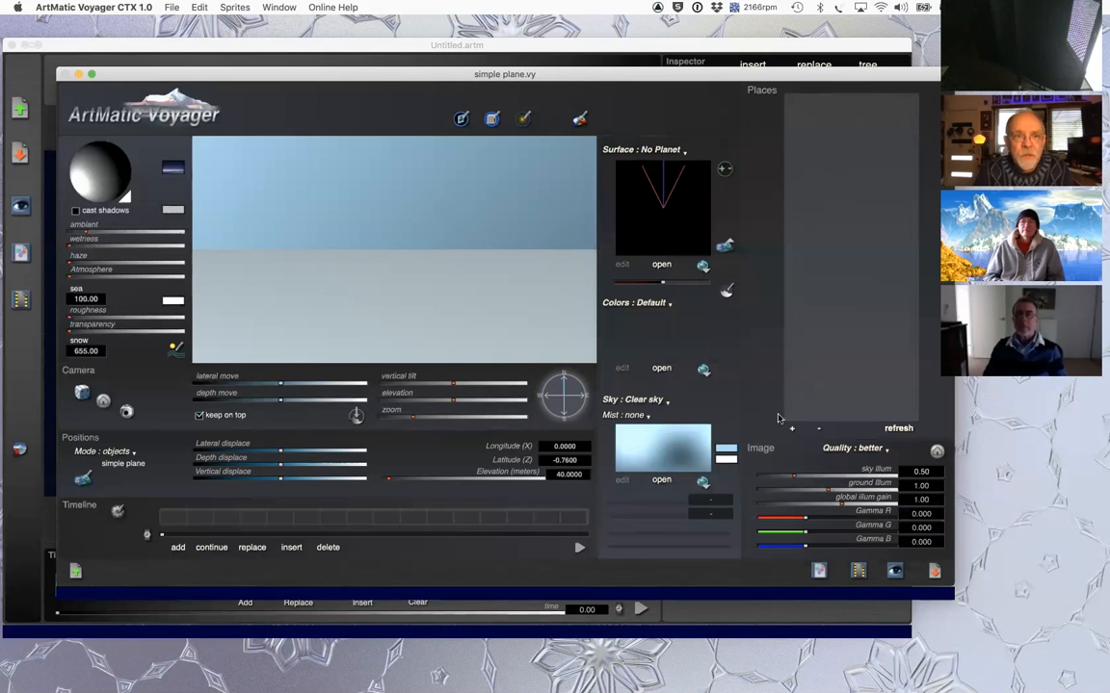
- Look through the available surface types and sky modes, keeping No Planet and Clear sky
click(674, 153)
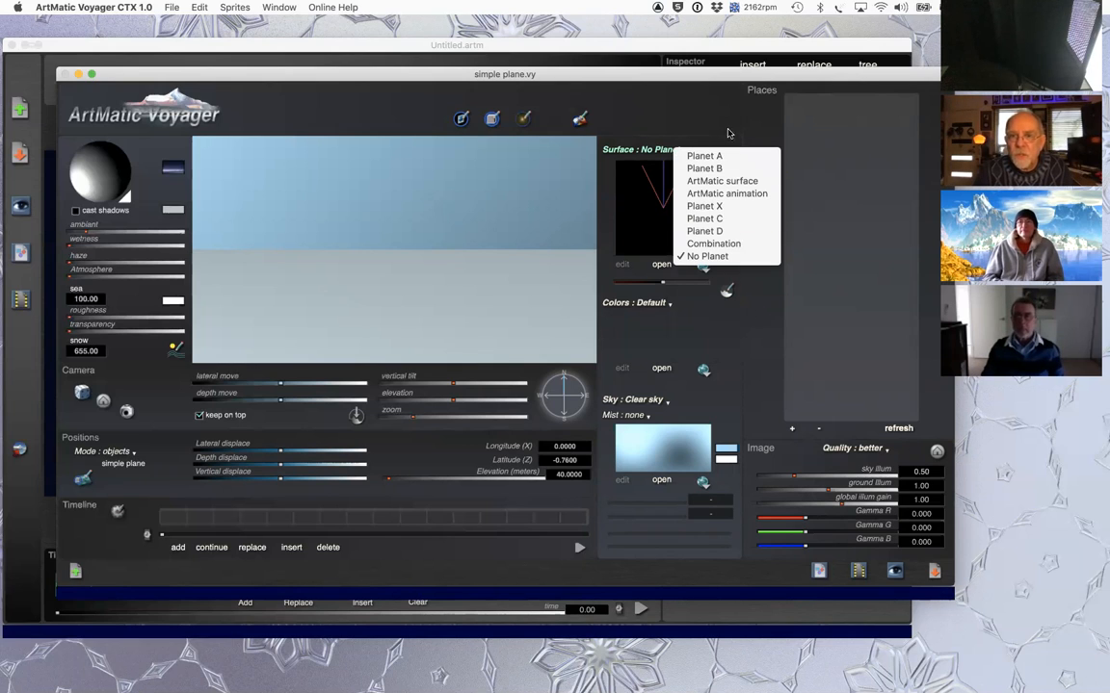
click(683, 107)
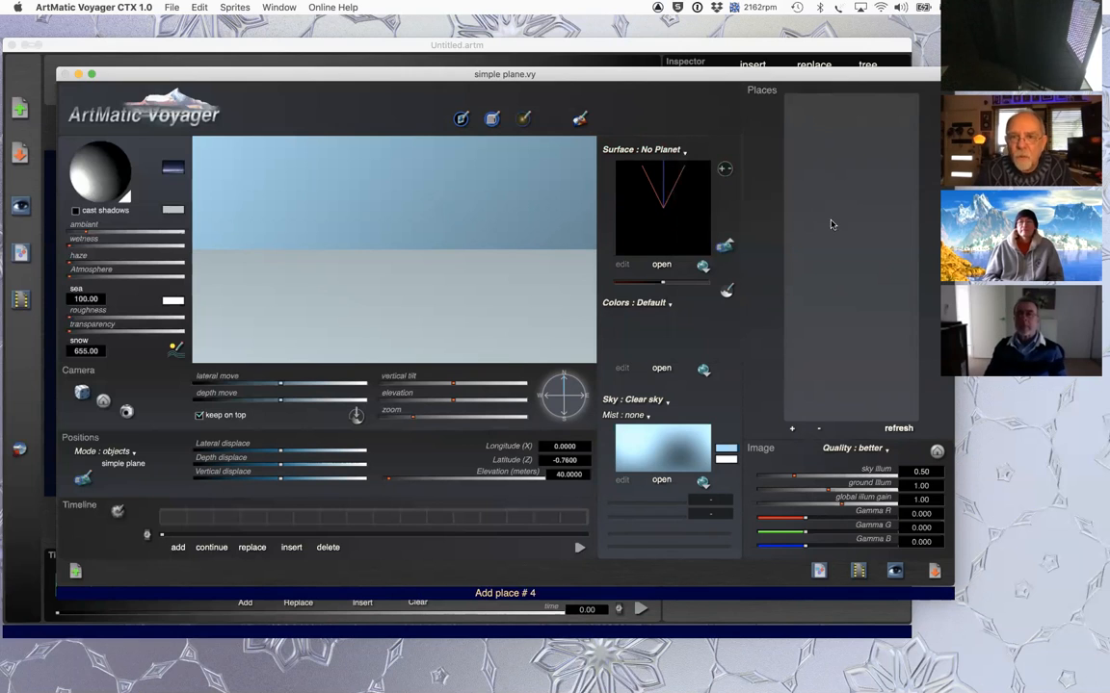
click(636, 403)
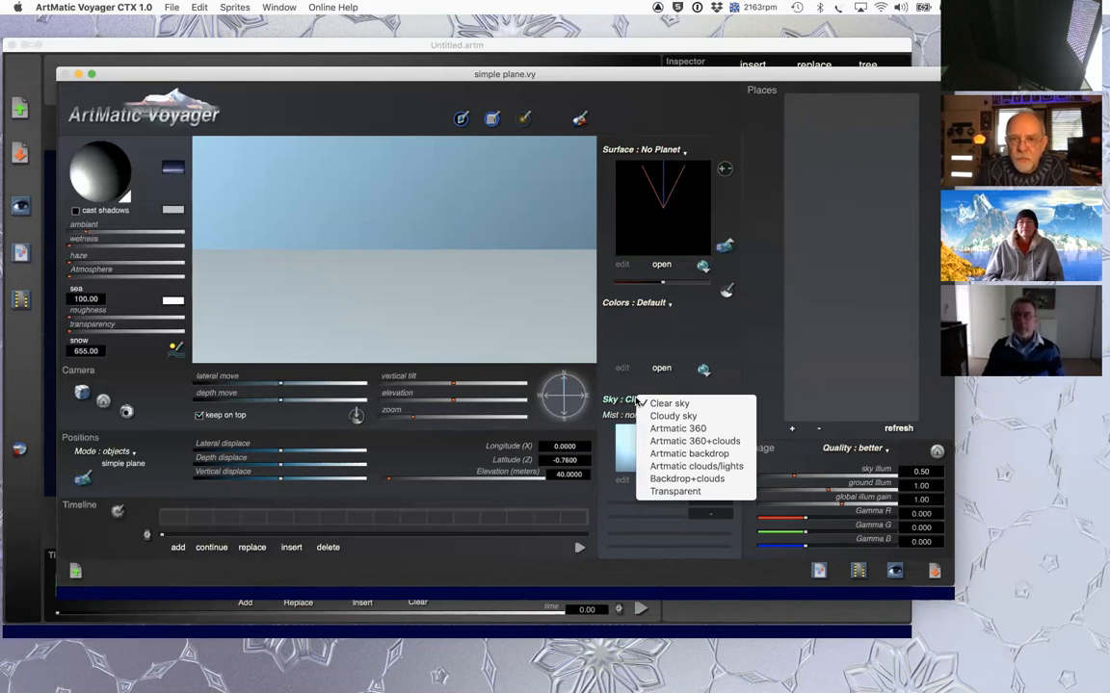
click(769, 313)
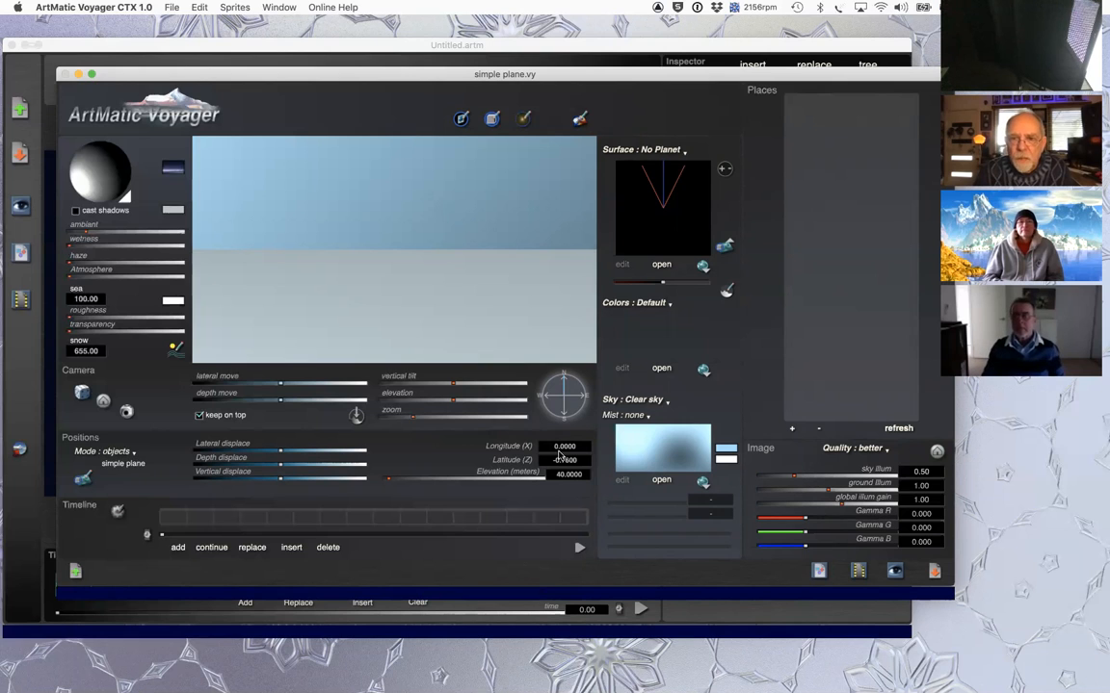
- Recolour the clear sky, trying a mint green and settling on a slightly deeper blue
click(723, 451)
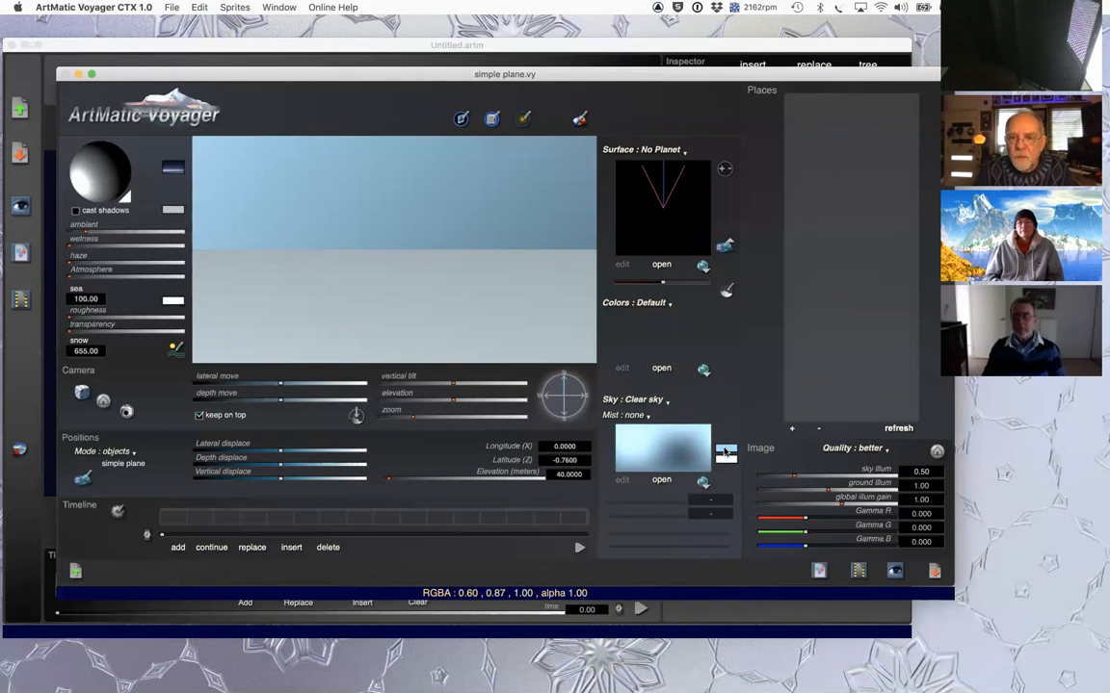
click(789, 390)
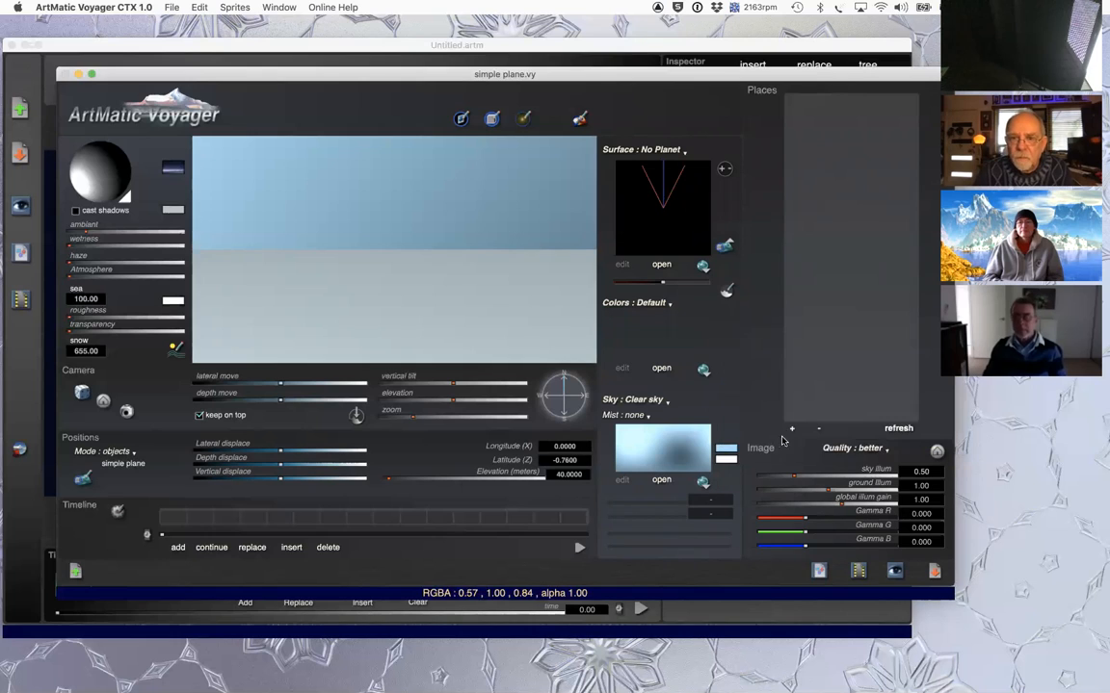
click(727, 450)
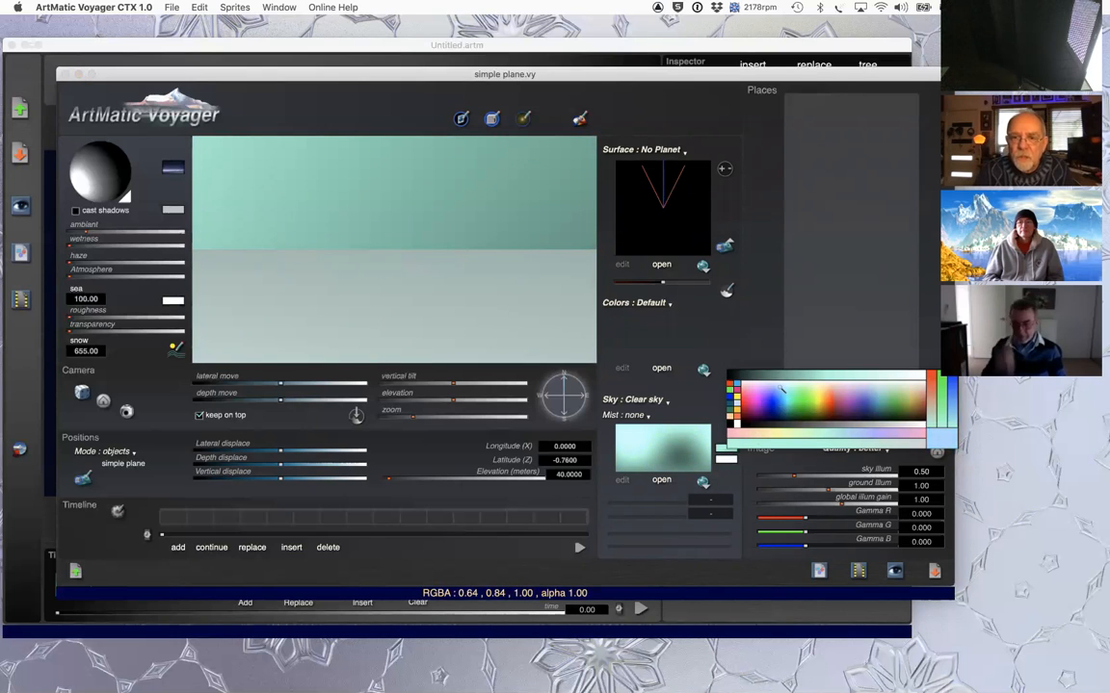
click(795, 429)
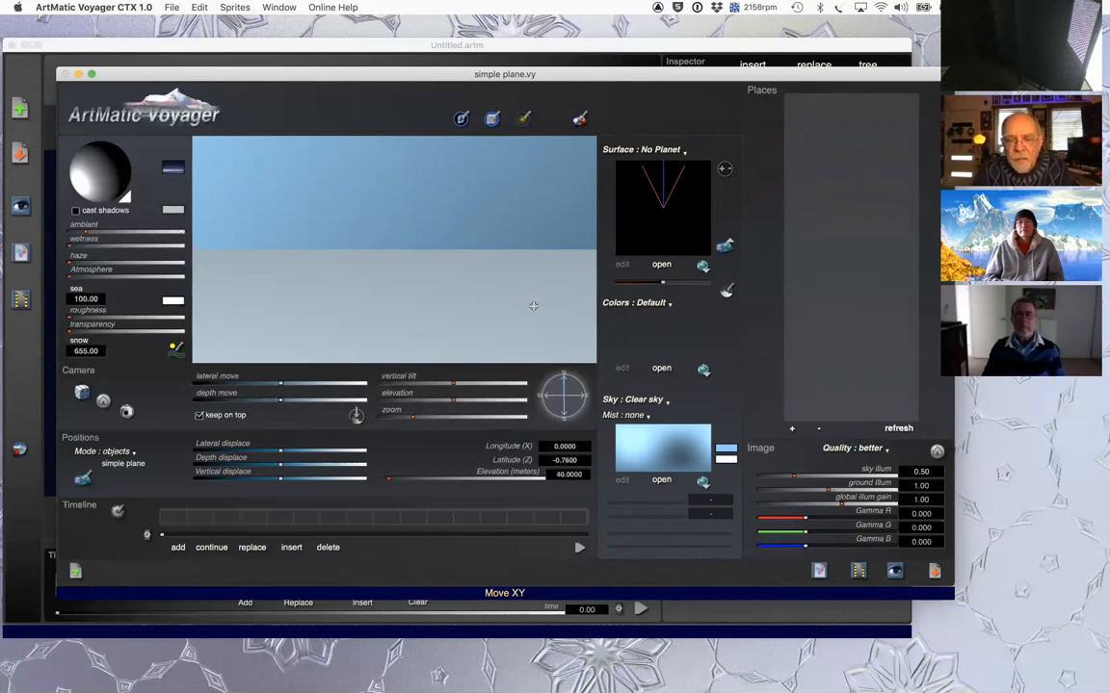
- Open the ArtMatic system of the simple plane DF object for editing in ArtMatic Designer
key(super+e)
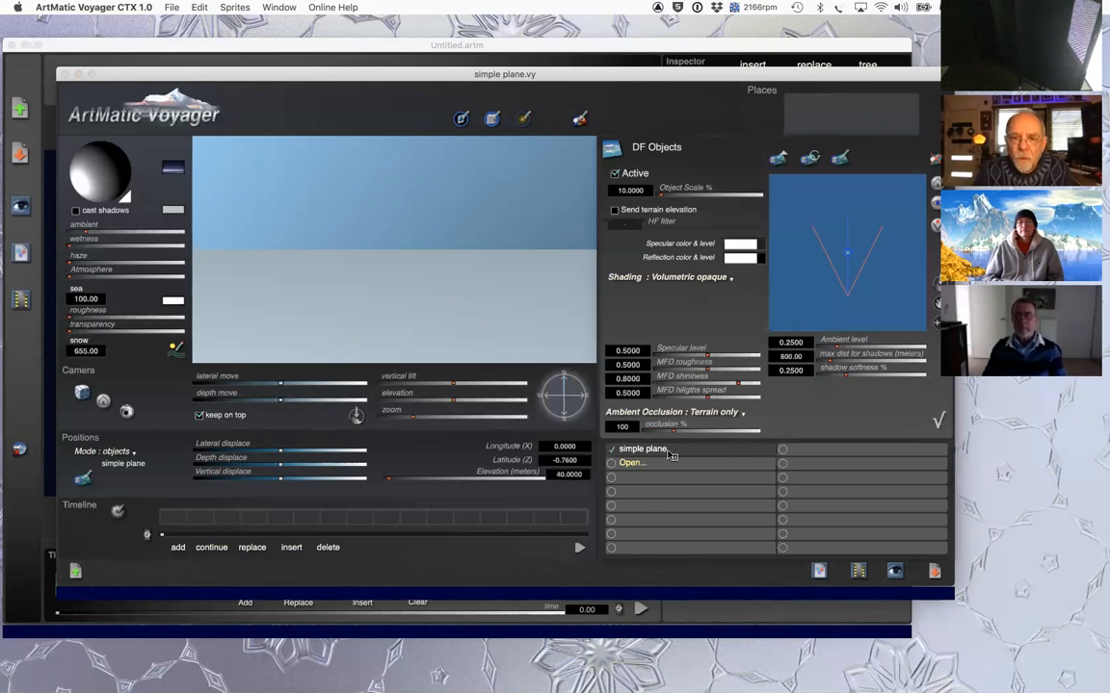
click(661, 452)
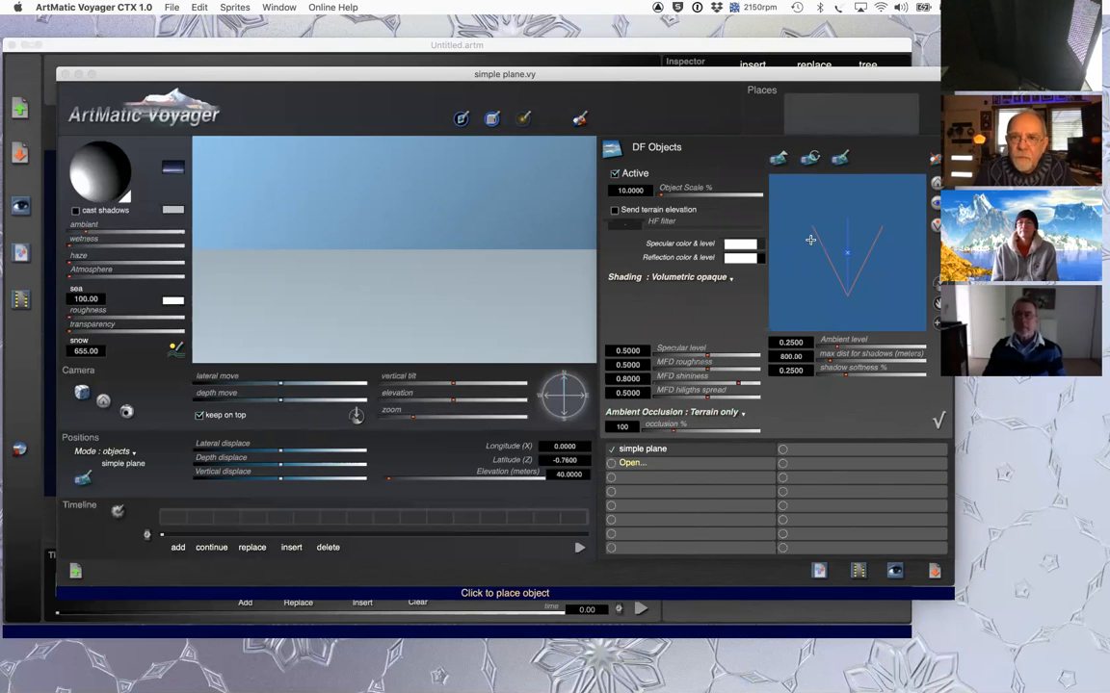
click(811, 160)
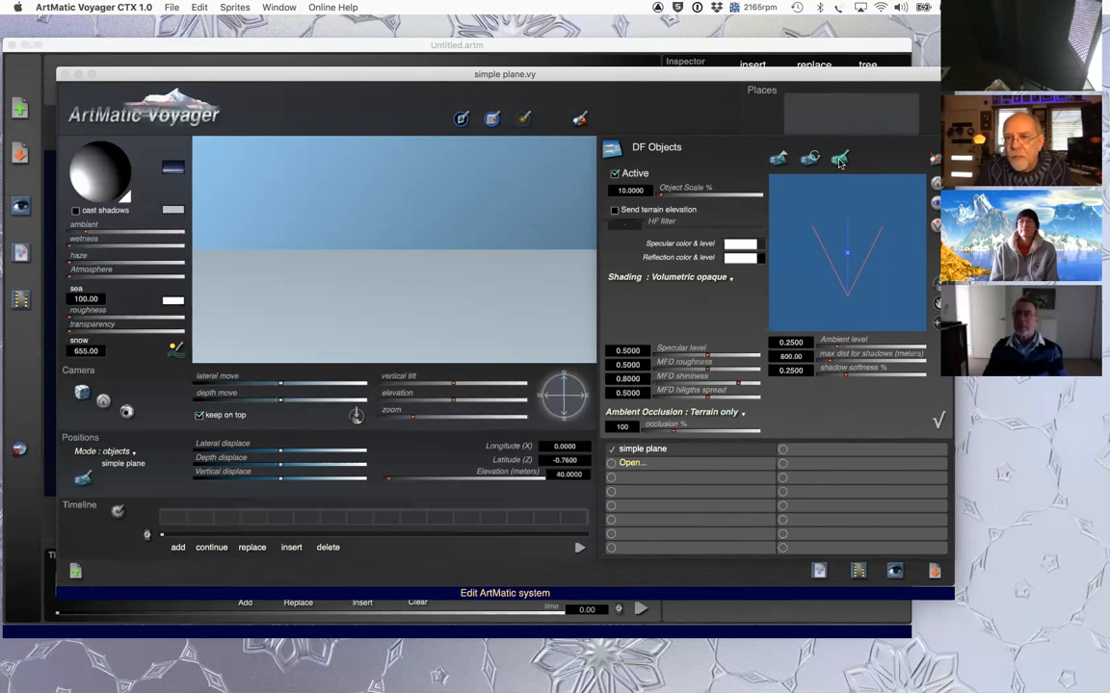
click(840, 162)
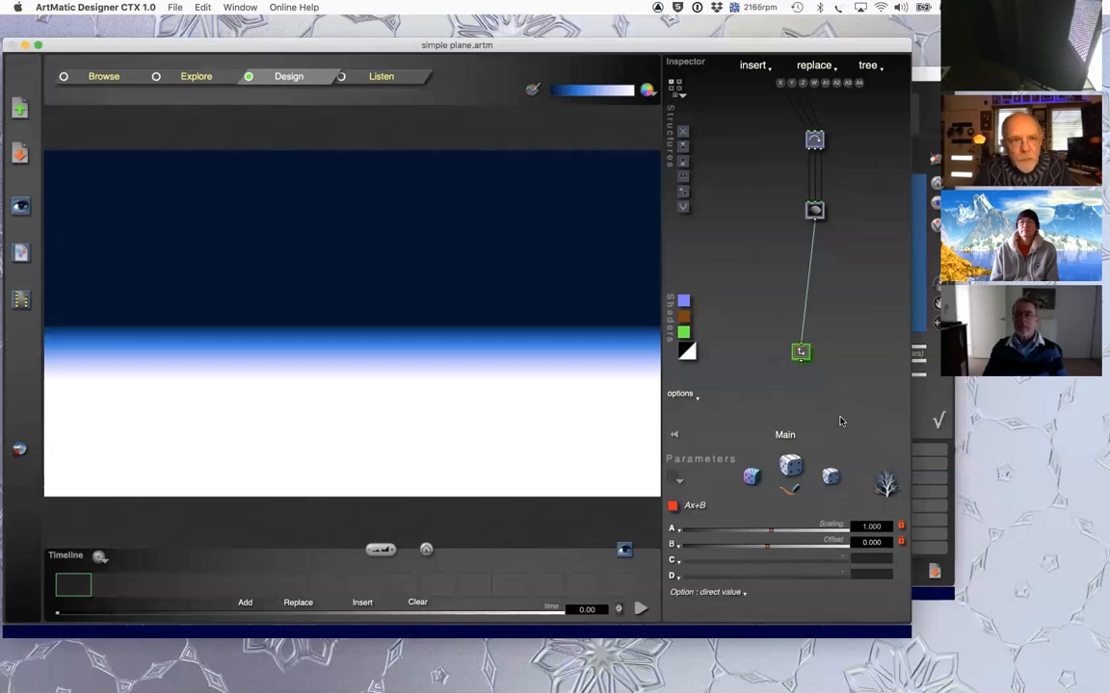
- Examine the list of replacement components available for the Dot, Plane & Line tile in the structure tree
click(815, 211)
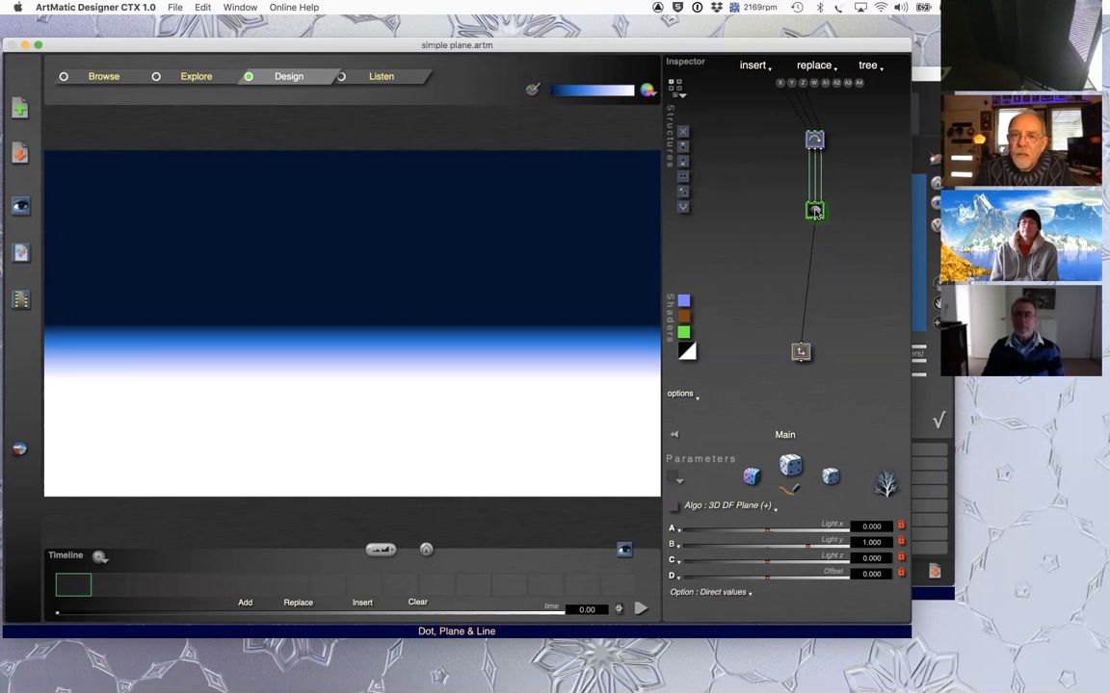
click(819, 210)
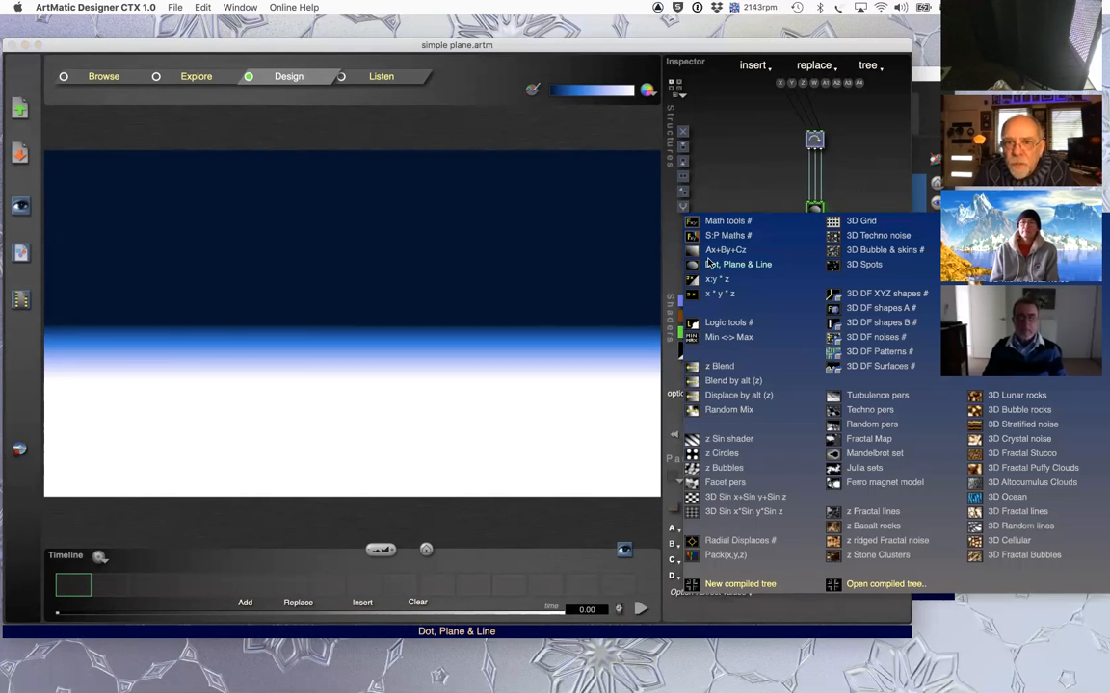
click(756, 169)
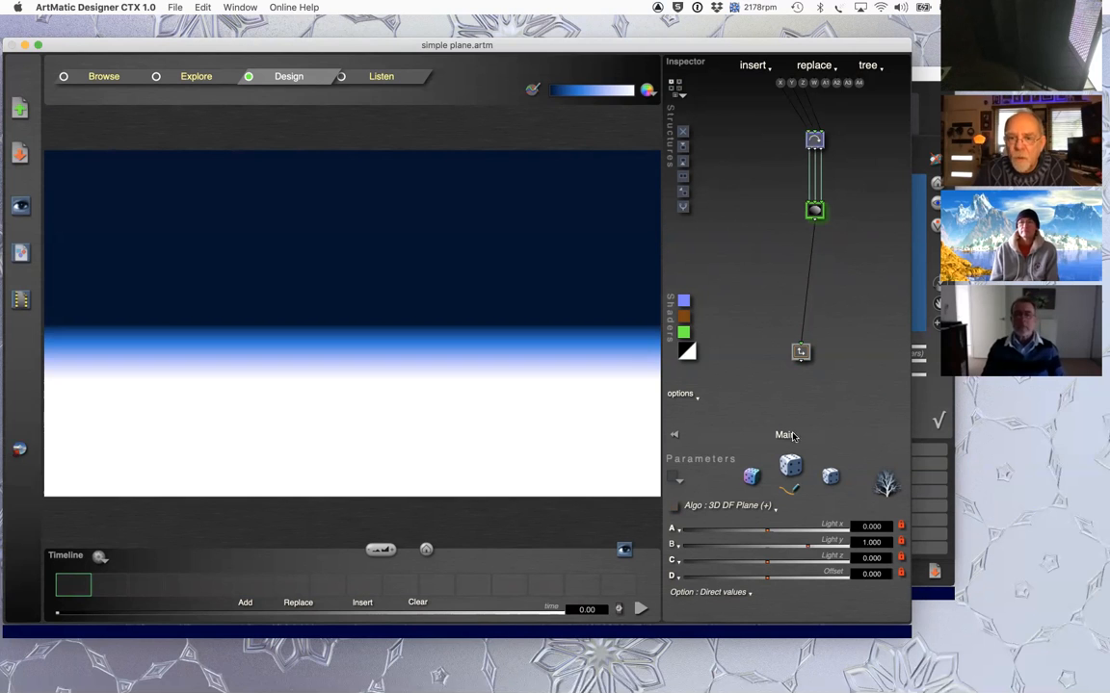
click(814, 210)
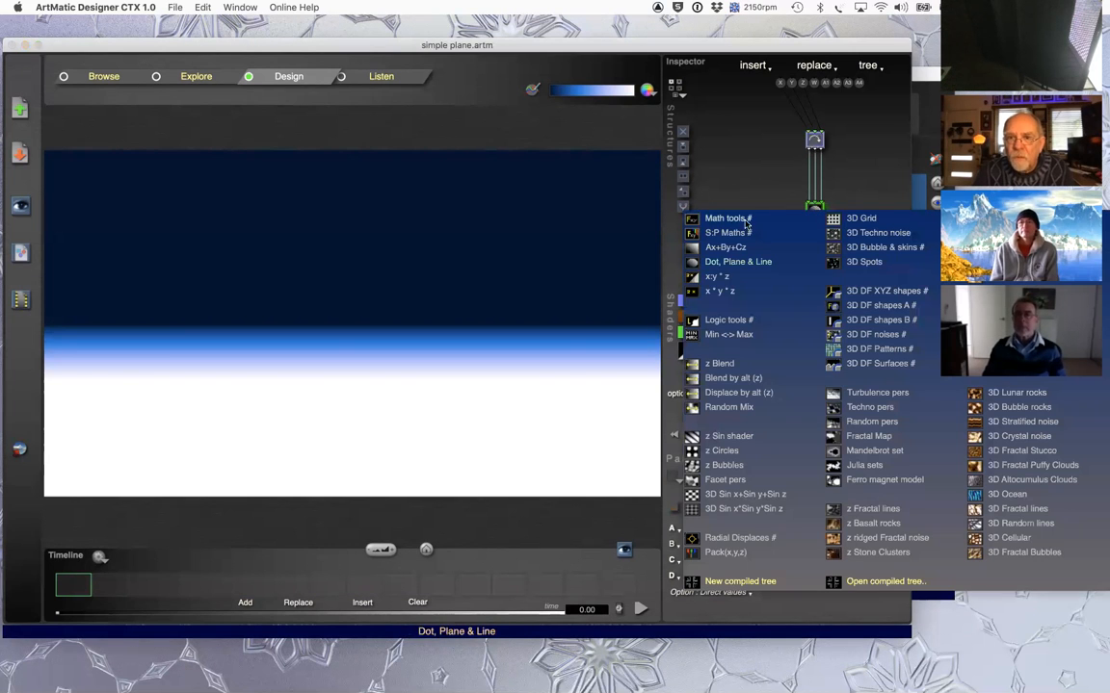
click(752, 174)
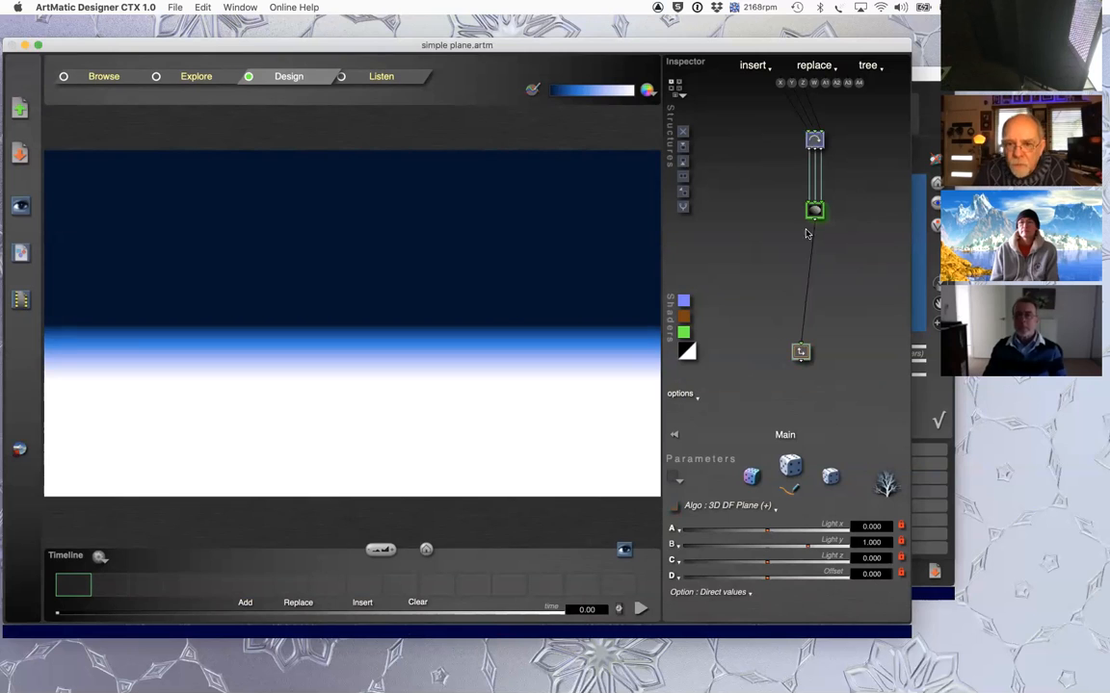
click(814, 210)
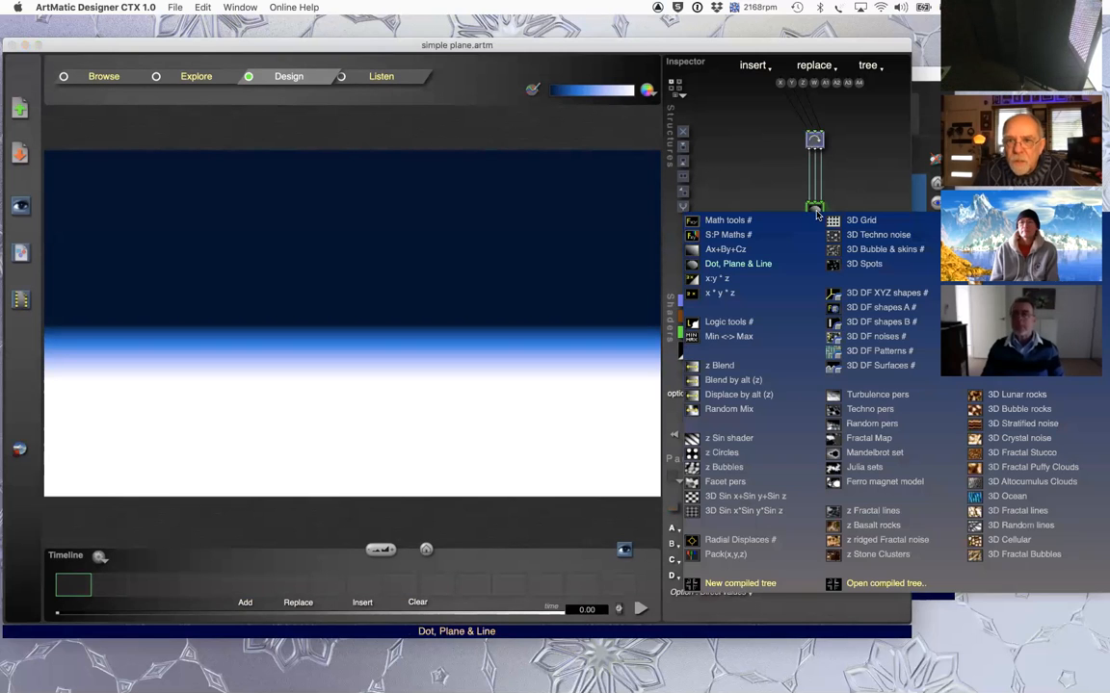
click(765, 181)
- Look through the algorithm choices of the Dot, Plane & Line tile, keeping 3D DF Plane (+)
click(738, 505)
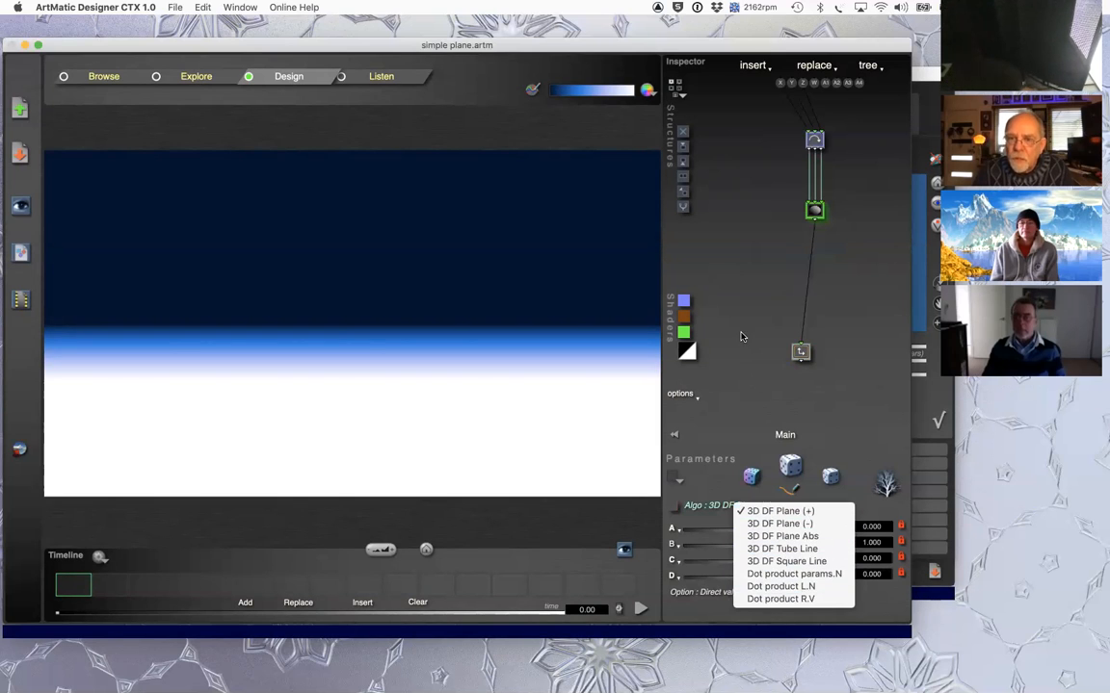
click(799, 400)
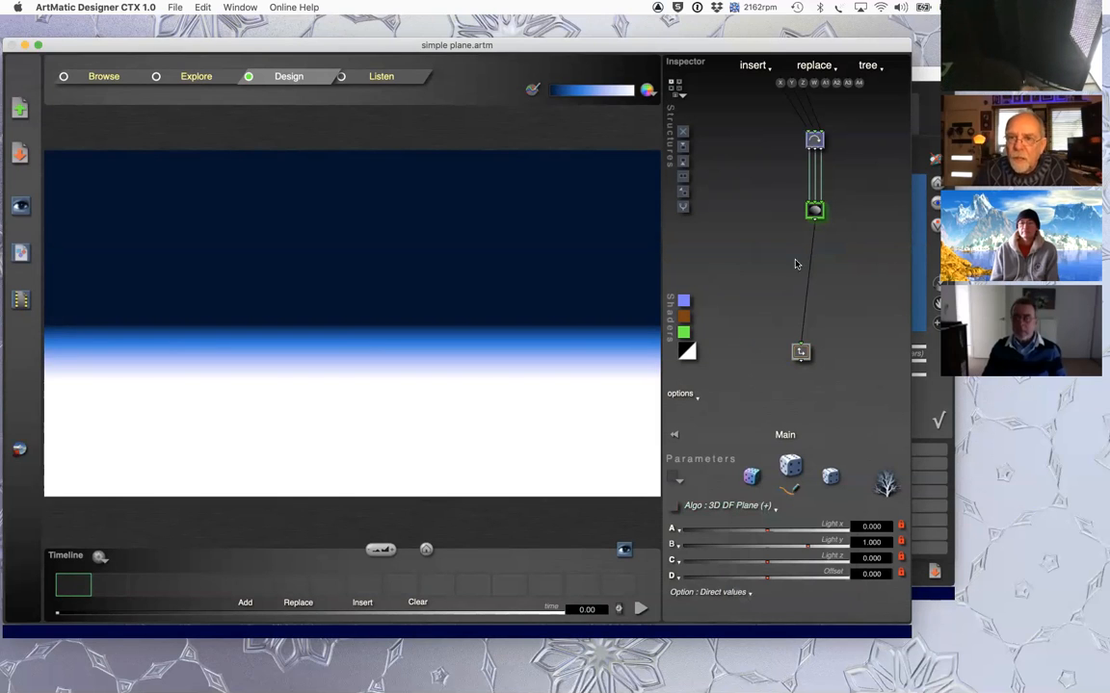
click(734, 507)
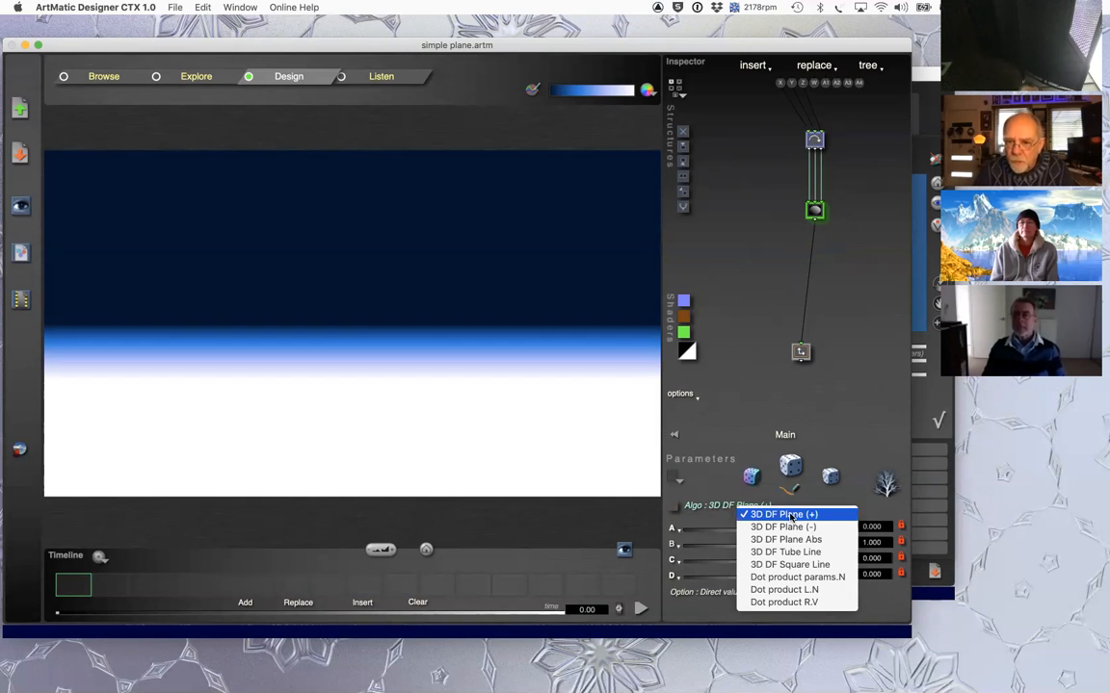
click(855, 295)
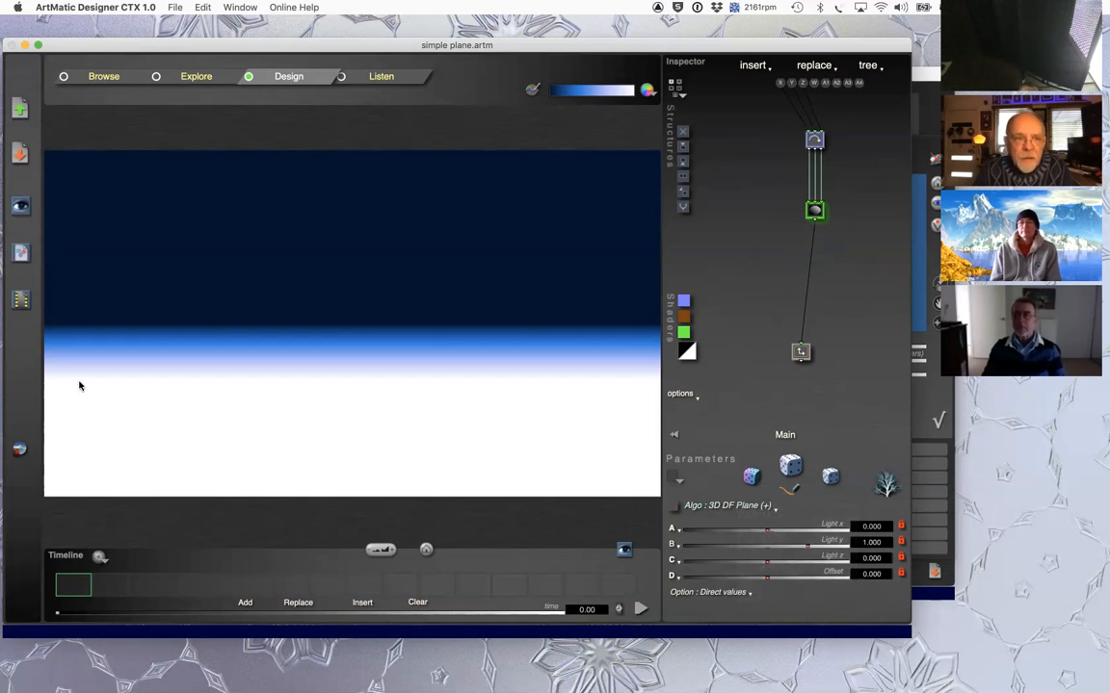
- Show the Voyager preview in ArtMatic Designer and shift its window slightly lower
click(22, 453)
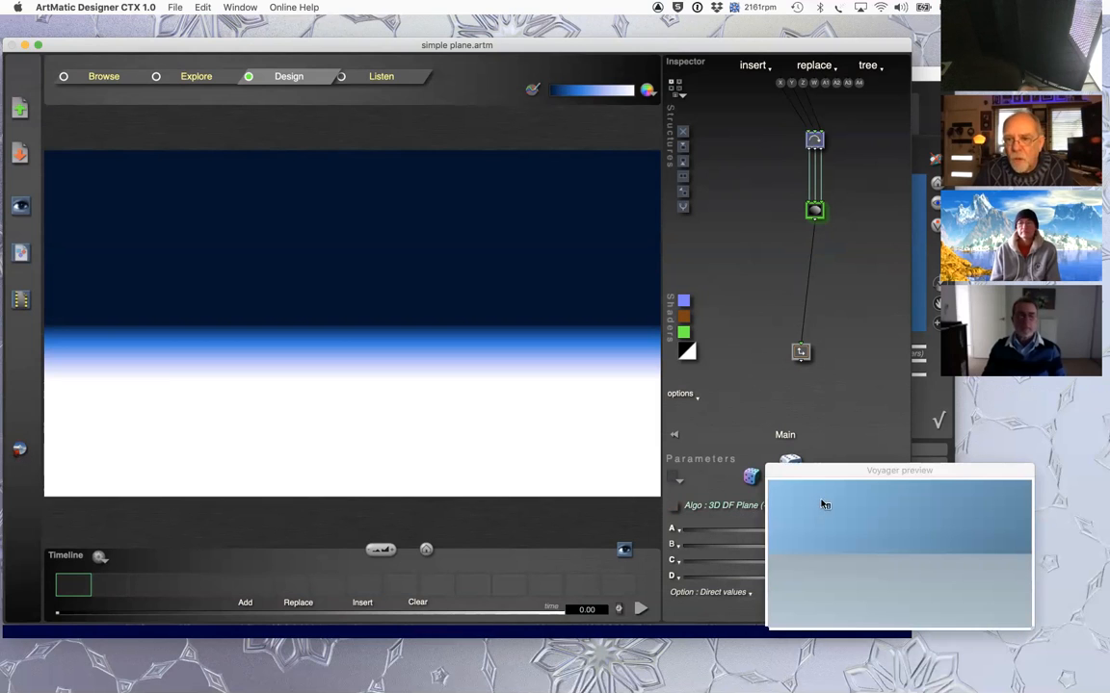
drag(820, 472, 841, 507)
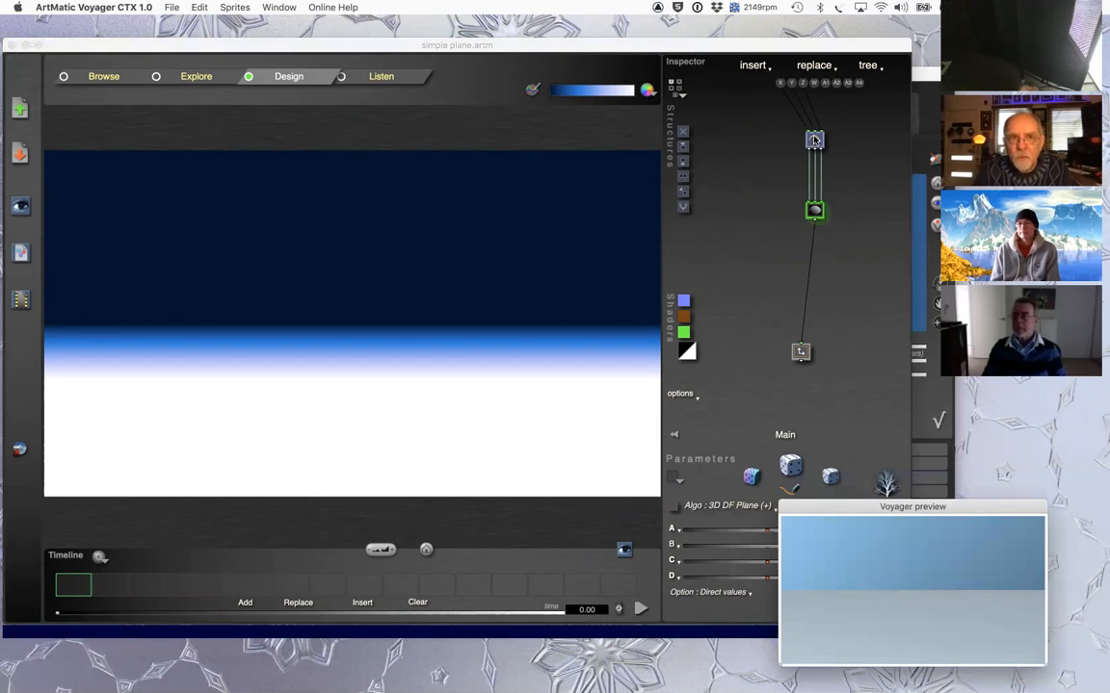
- Switch back and forth between ArtMatic Voyager and ArtMatic Designer to compare the scene with its structure tree
click(782, 121)
key(super+Tab)
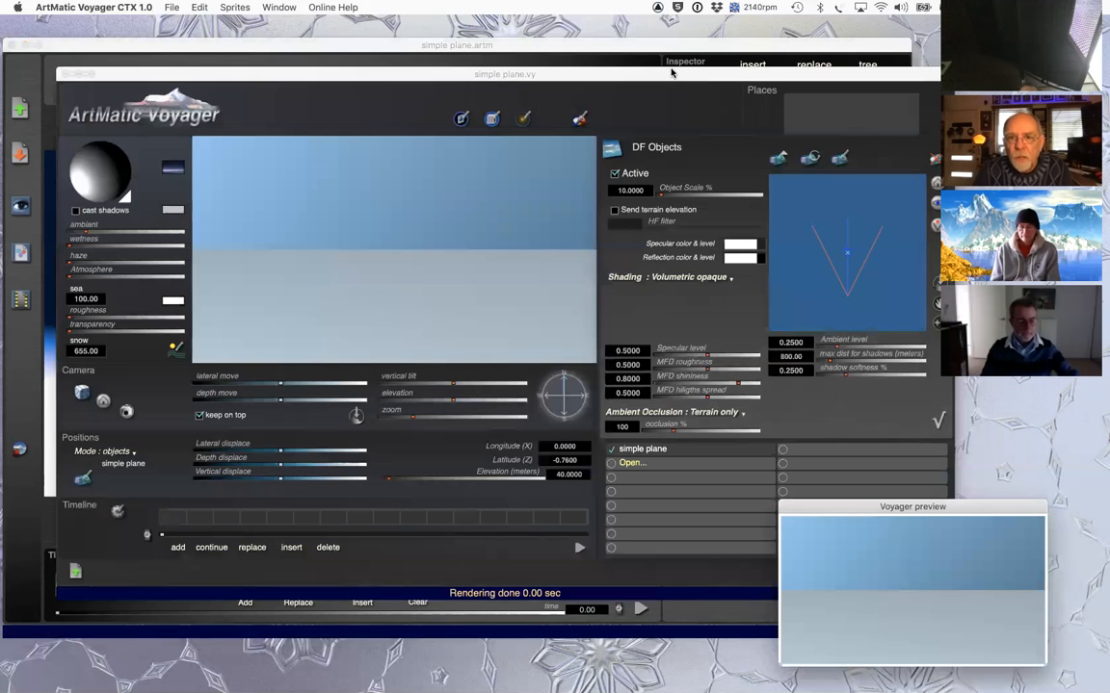
key(super+Tab)
key(super+Tab)
key(super+Tab)
key(super+Tab)
key(super+Tab)
key(super+Tab)
key(super+Tab)
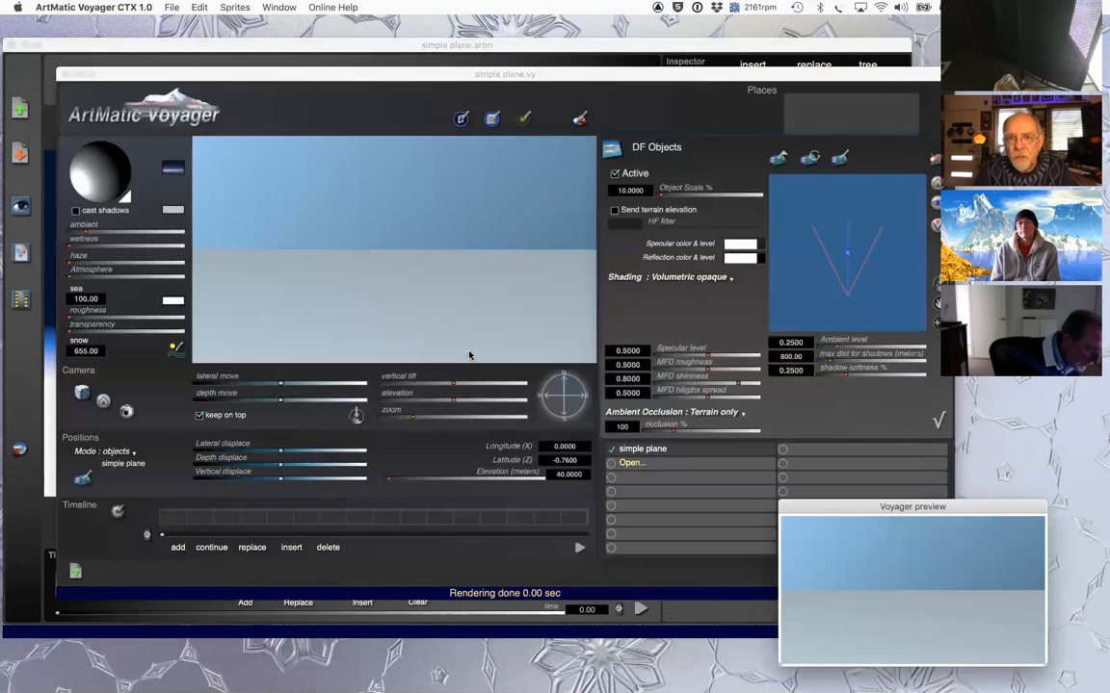
key(super+Tab)
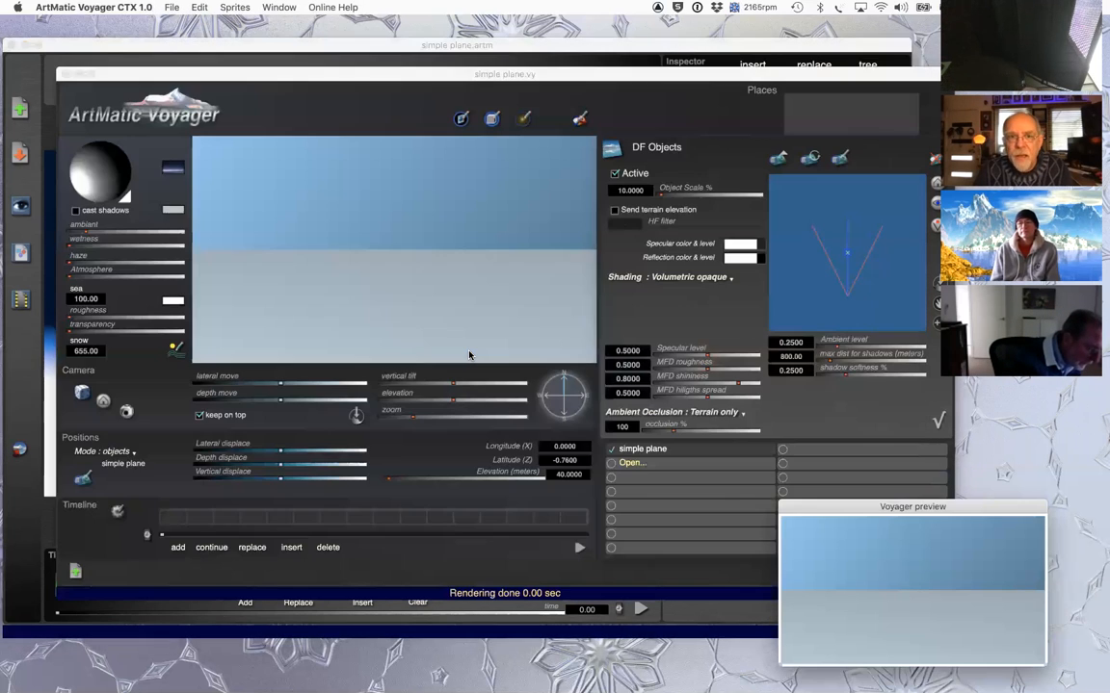
key(super+Tab)
key(super+Tab)
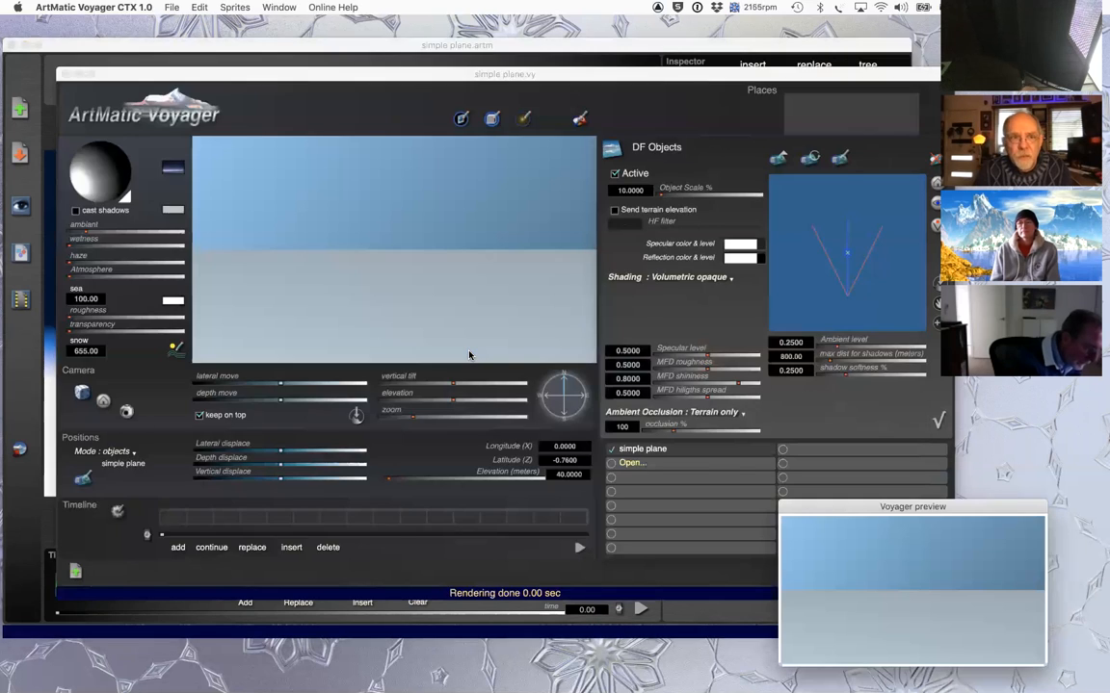
key(super+Tab)
key(super+Tab)
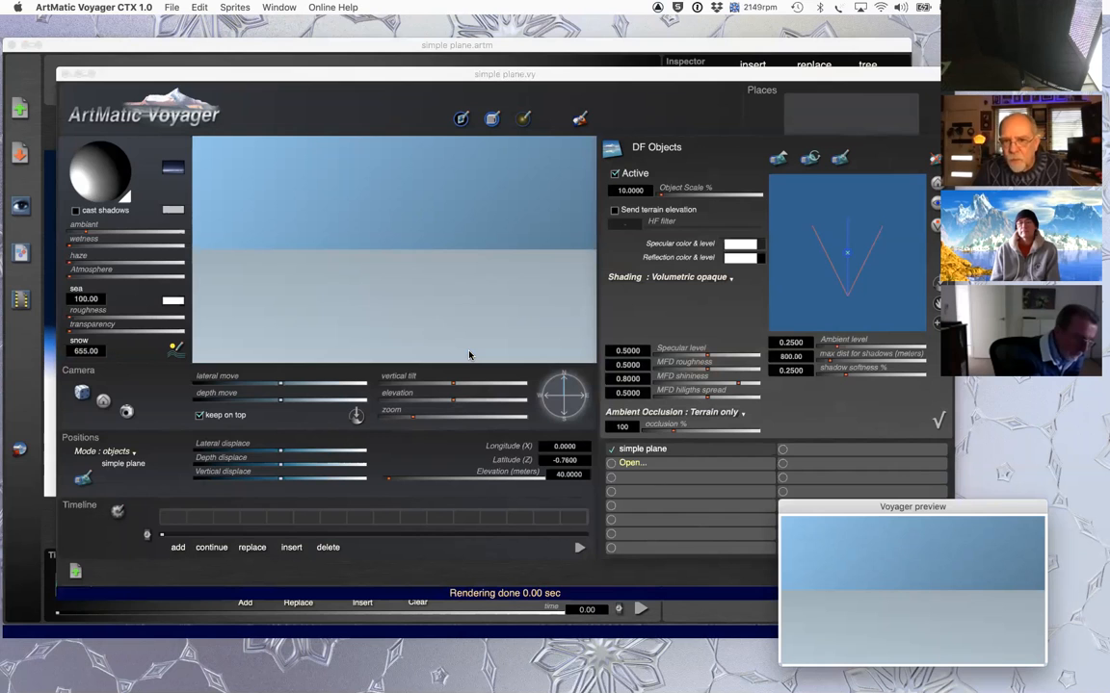
key(super+Tab)
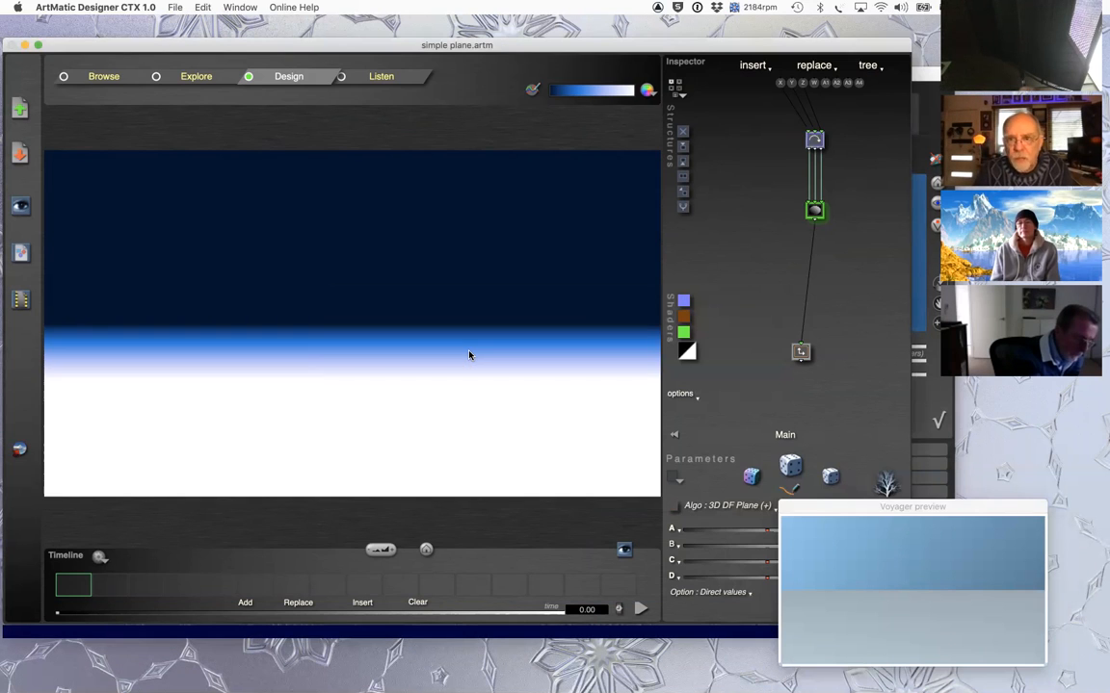
key(super+Tab)
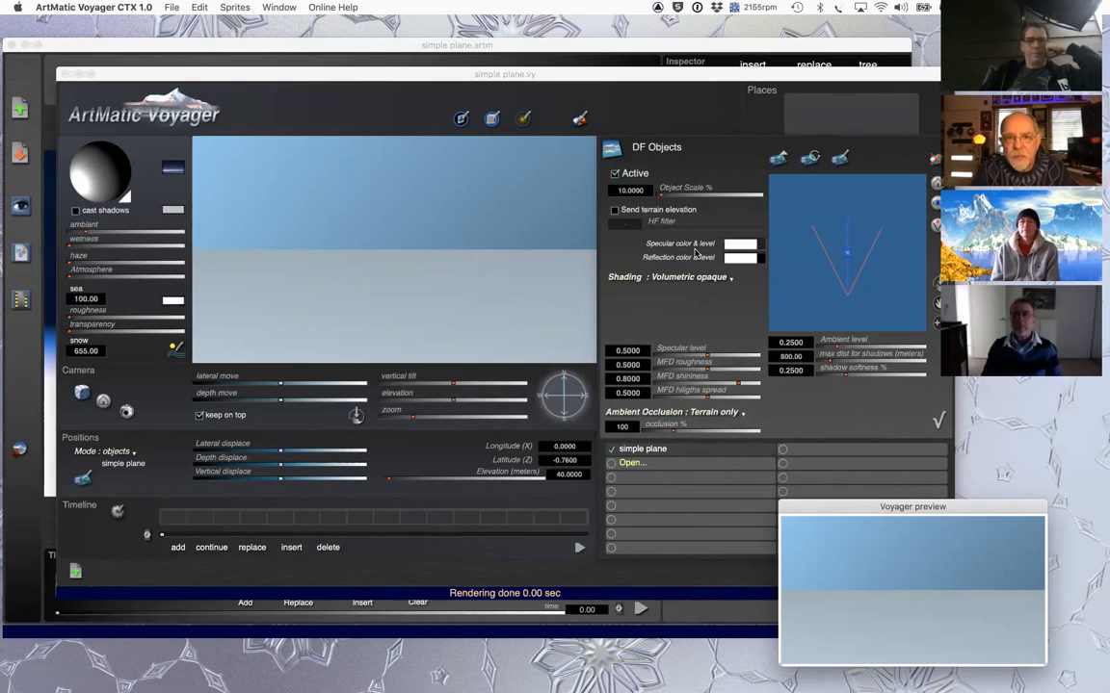
- Return to ArtMatic Designer, shift its window slightly and look at the black-and-white shader slot
click(761, 52)
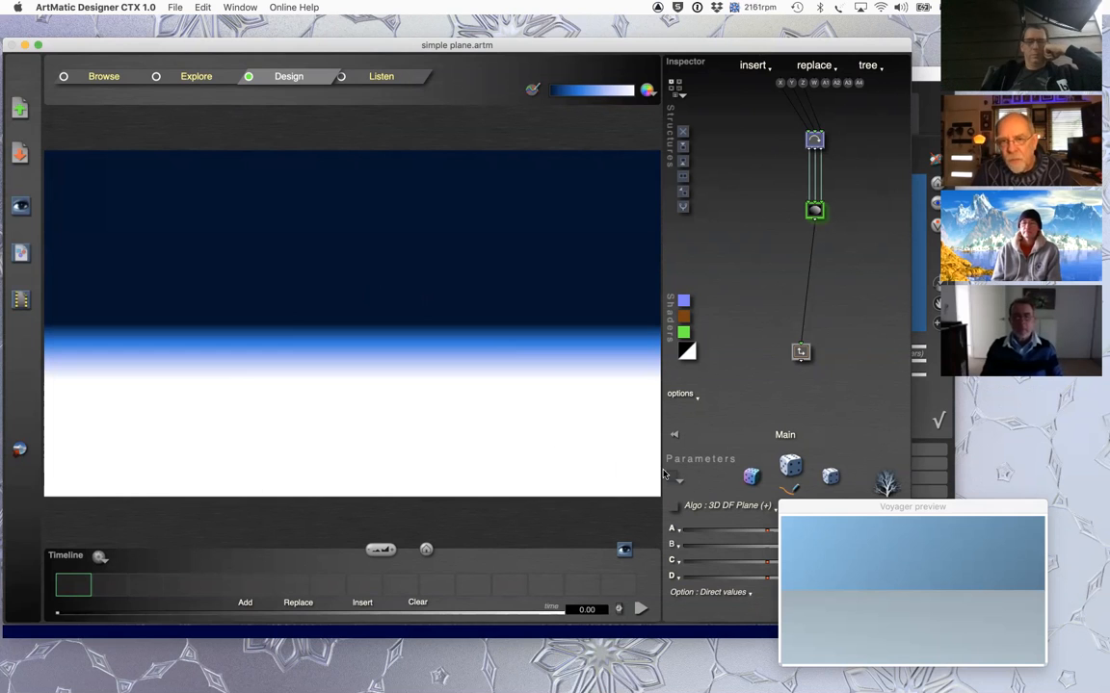
drag(744, 46, 751, 41)
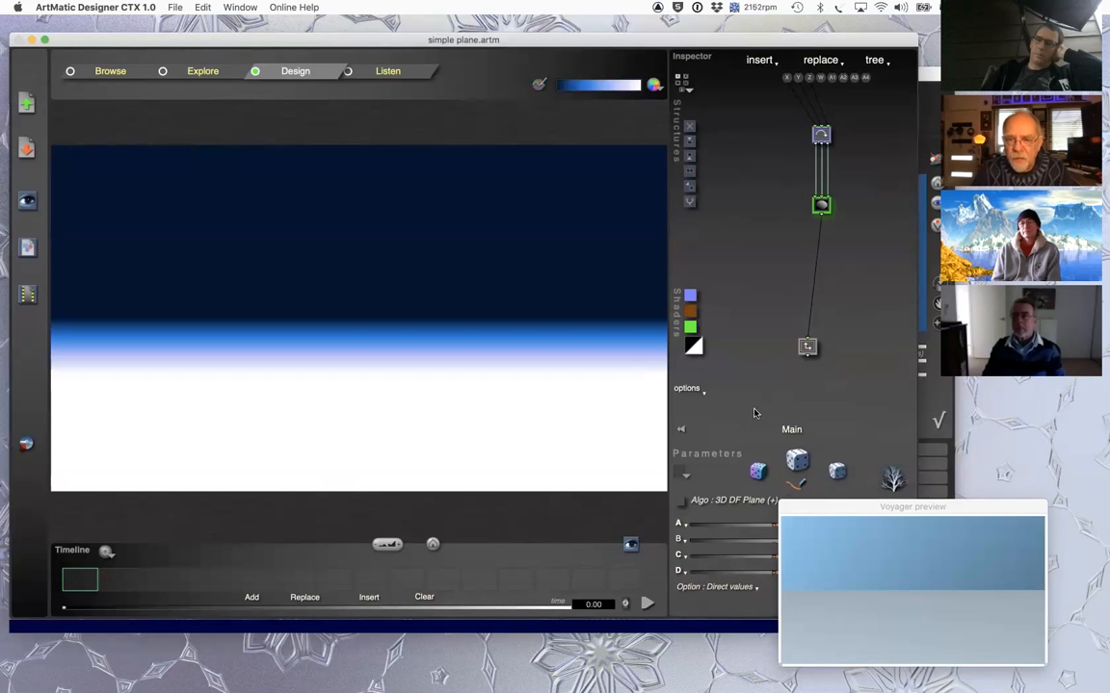
click(693, 348)
click(747, 276)
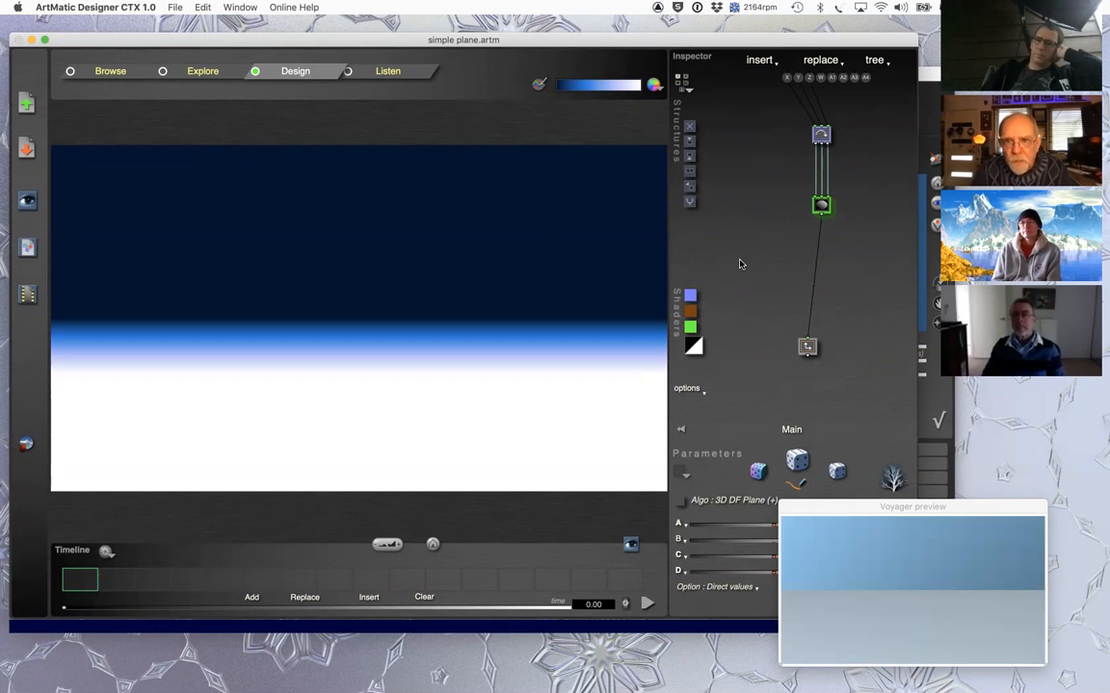
- View the plane scene in ArtMatic Voyager again, ending back at the structure tree in ArtMatic Designer
key(super+Tab)
key(super+Tab)
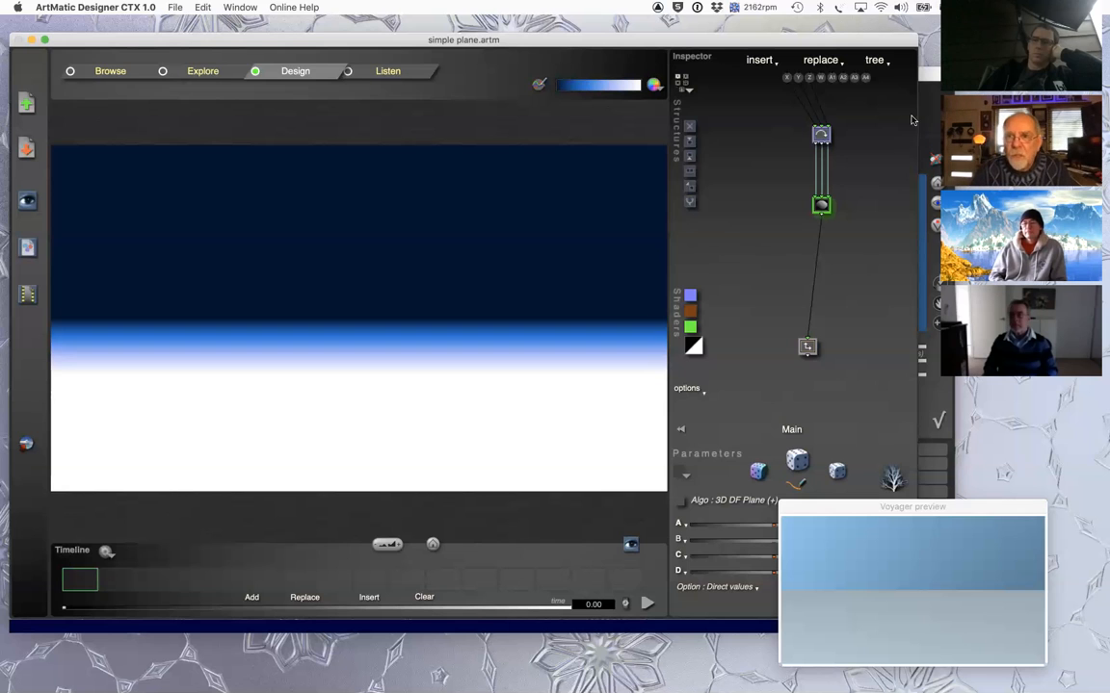
click(922, 69)
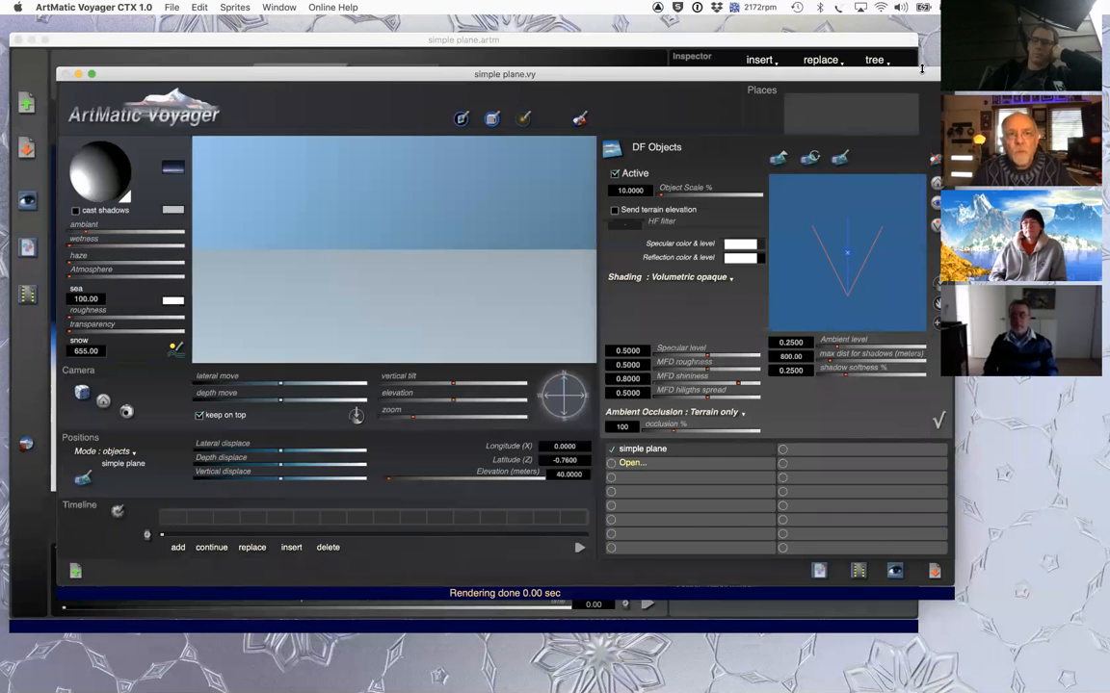
click(359, 44)
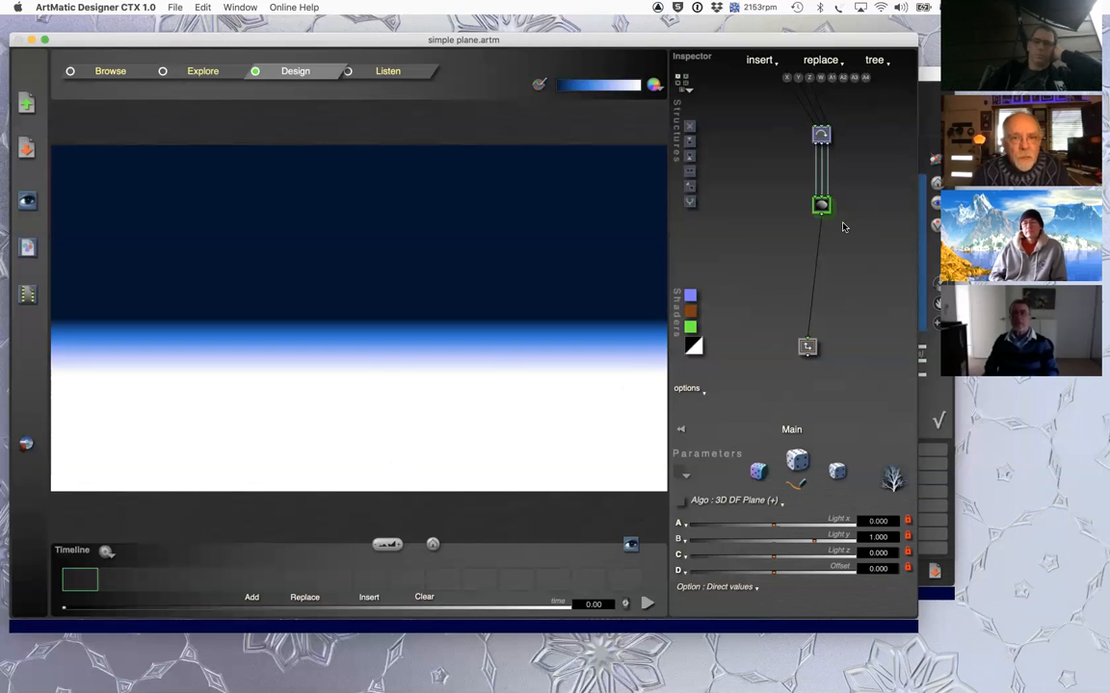
click(926, 396)
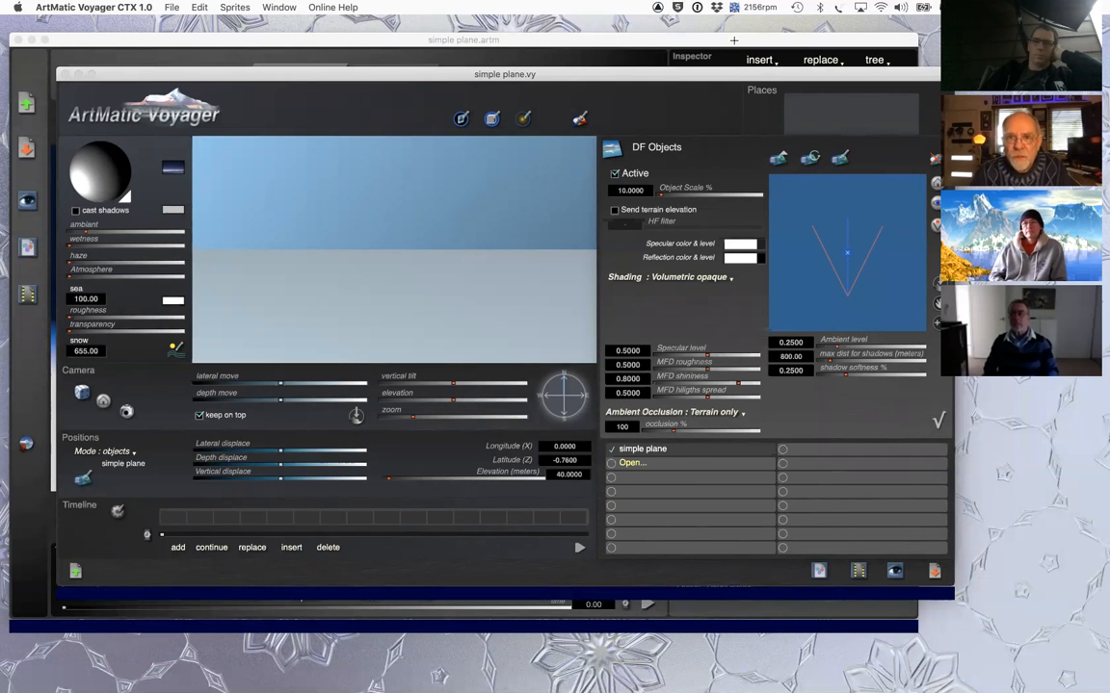
click(659, 40)
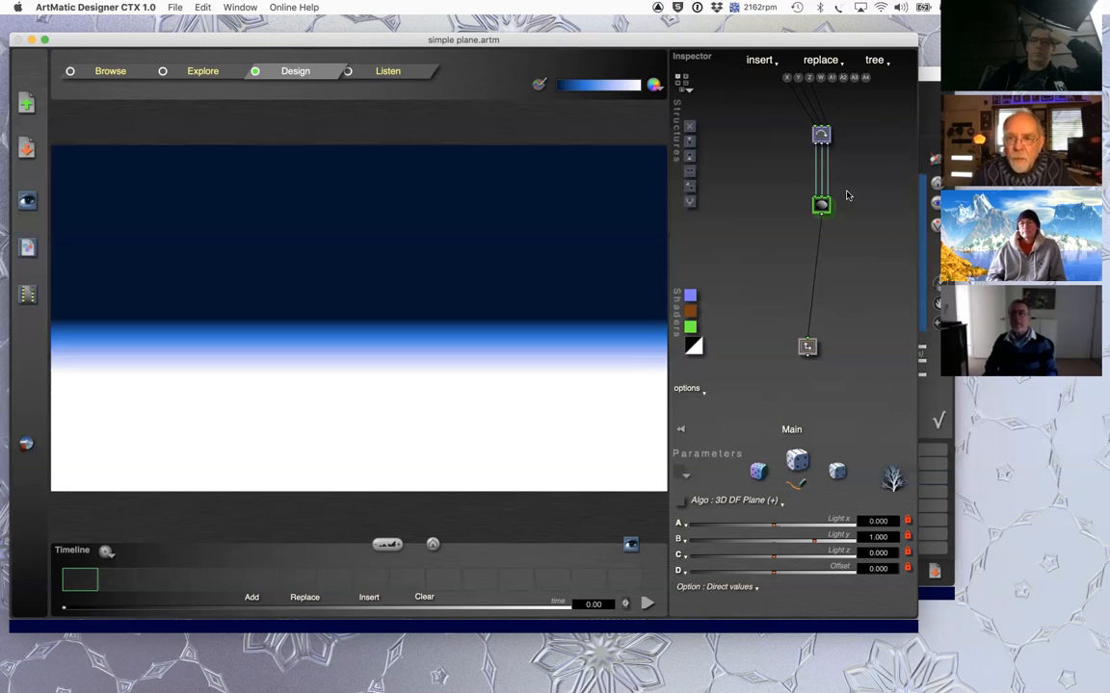
- Insert a 3D Offset tile directly above the plane tile and glance at its replacement components
click(692, 186)
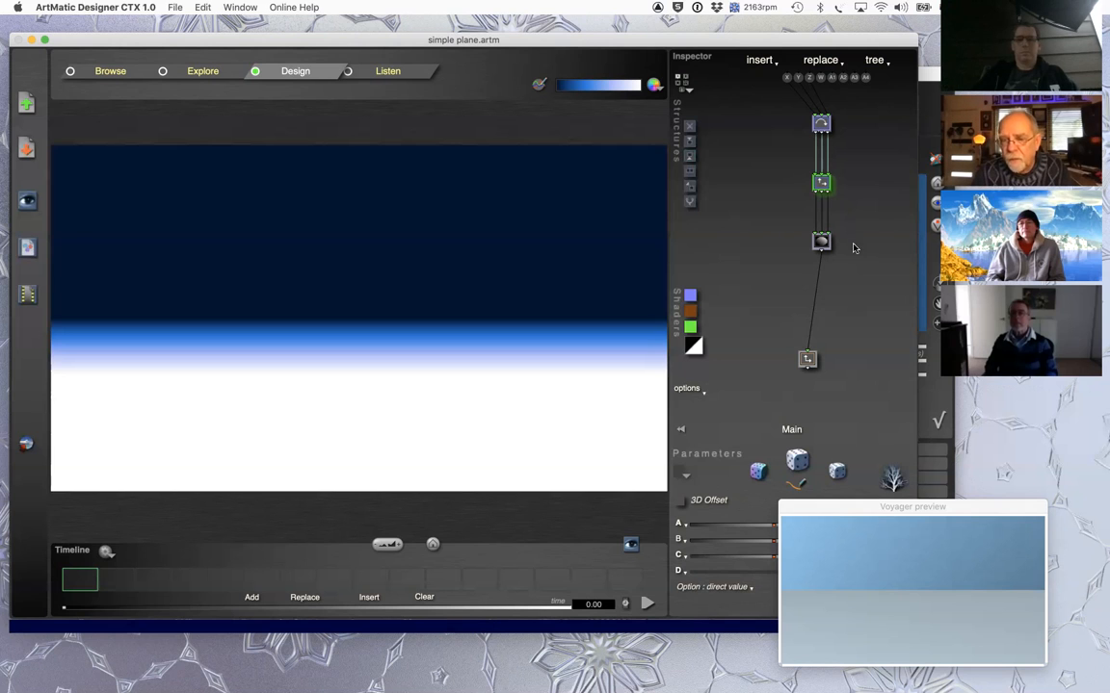
click(823, 184)
click(854, 147)
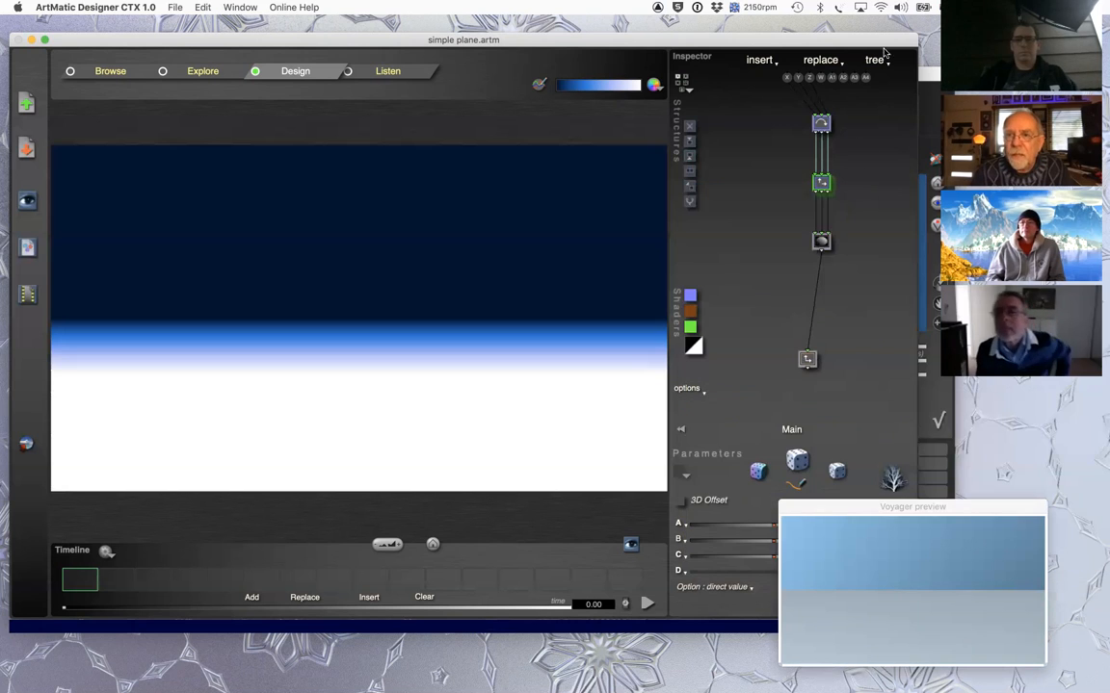
- Move the Designer window aside to inspect the new tile's component list, and bring the window back
drag(886, 45, 755, 36)
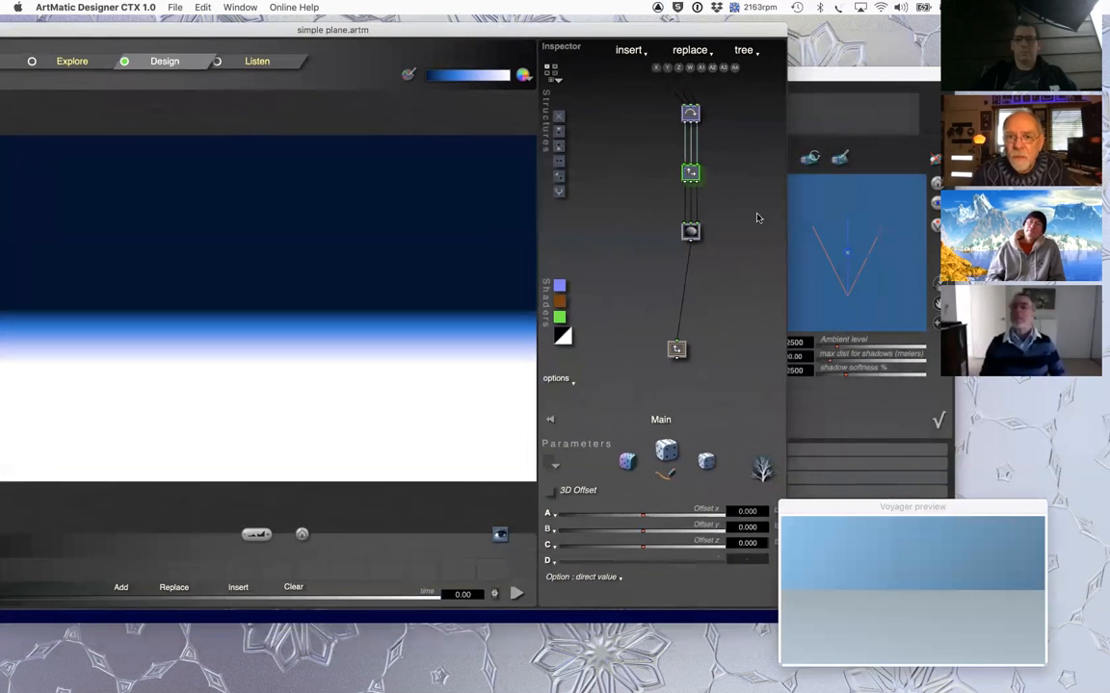
click(690, 181)
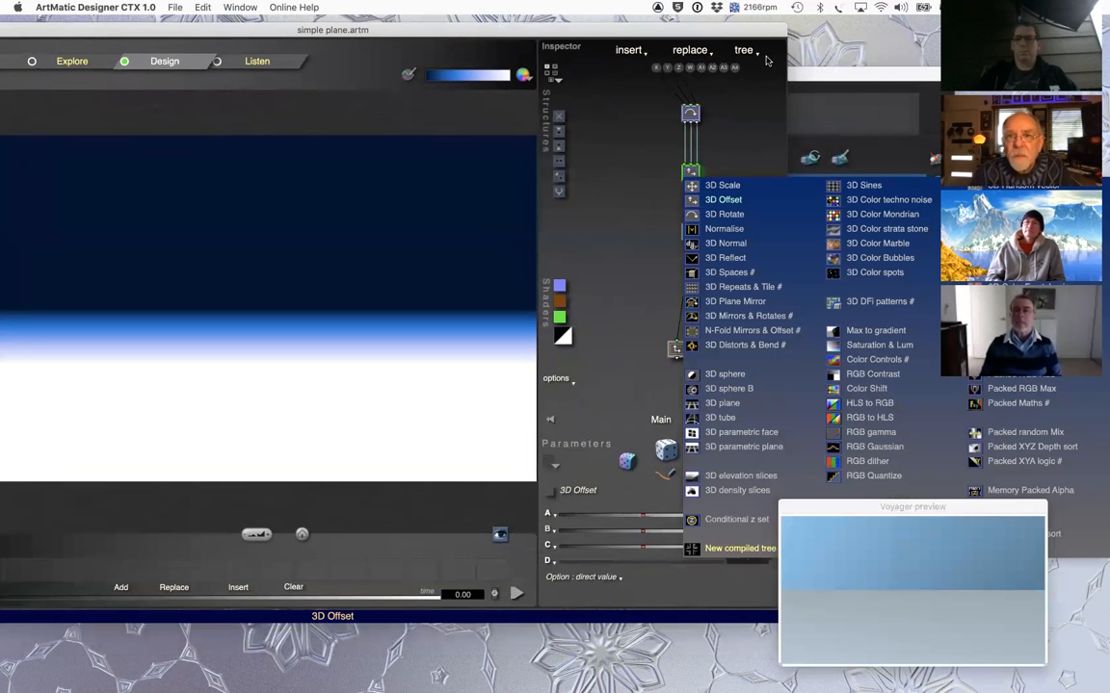
click(768, 56)
drag(684, 29, 825, 23)
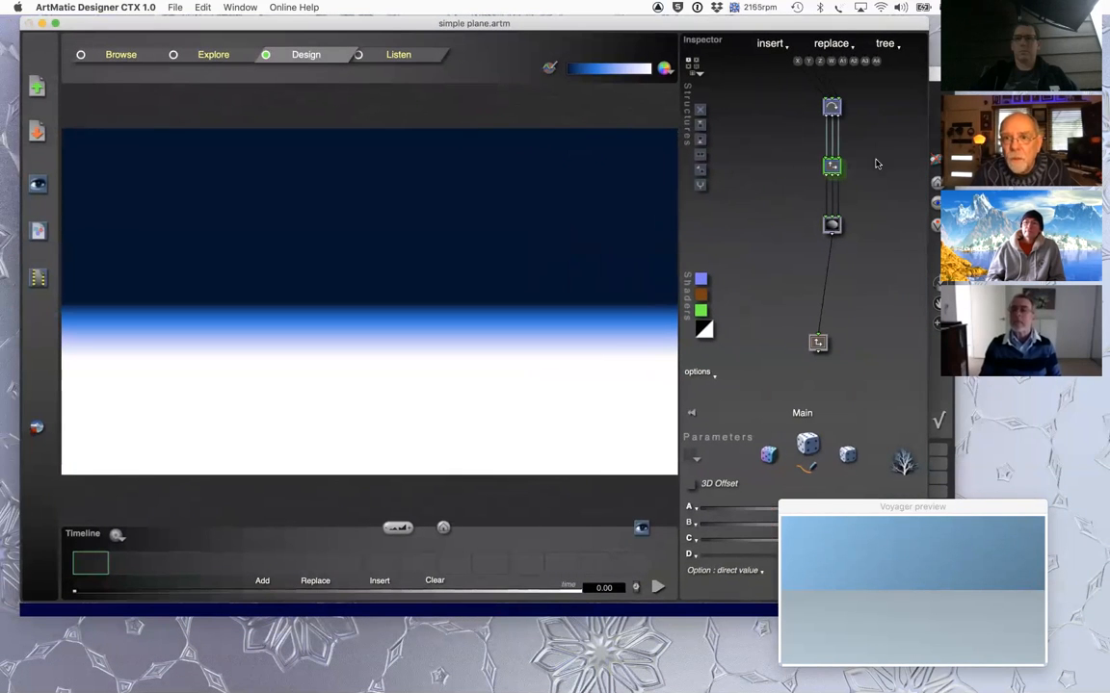
- Replace the 3D Offset tile with 3D Random vector and switch to ArtMatic Voyager to view the scene
click(832, 168)
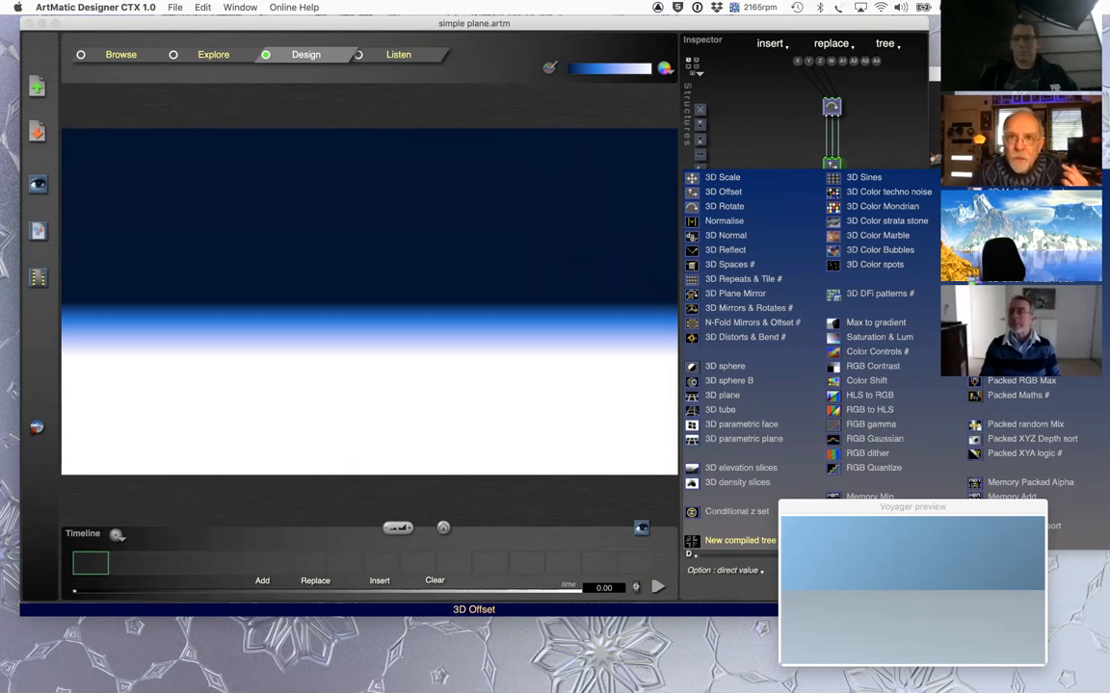
click(1019, 178)
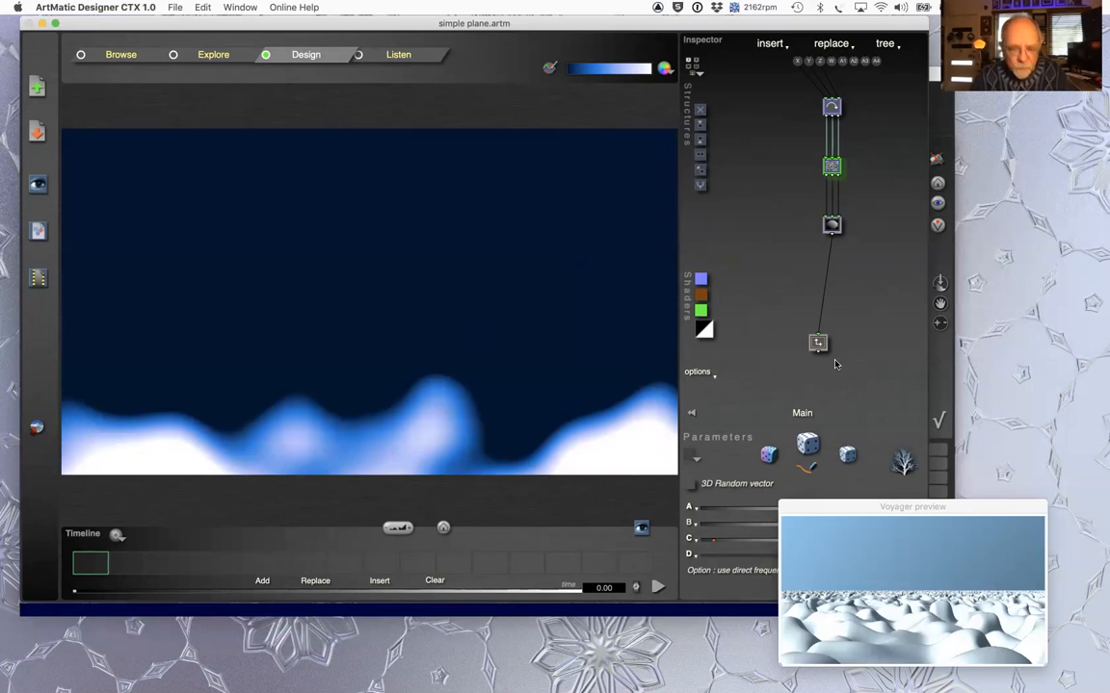
key(super+Tab)
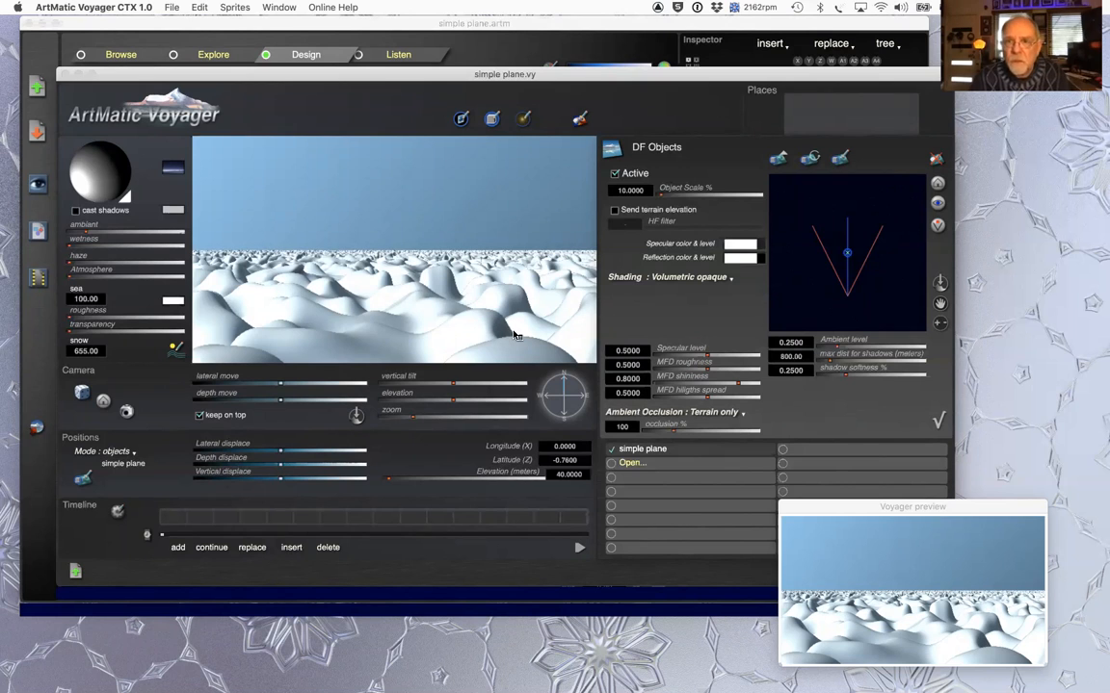
- Inspect the bumpy surface by raising and tilting the camera, dropping it to ground level, turning the view direction, and resetting the camera
click(457, 401)
click(454, 401)
drag(454, 400, 424, 384)
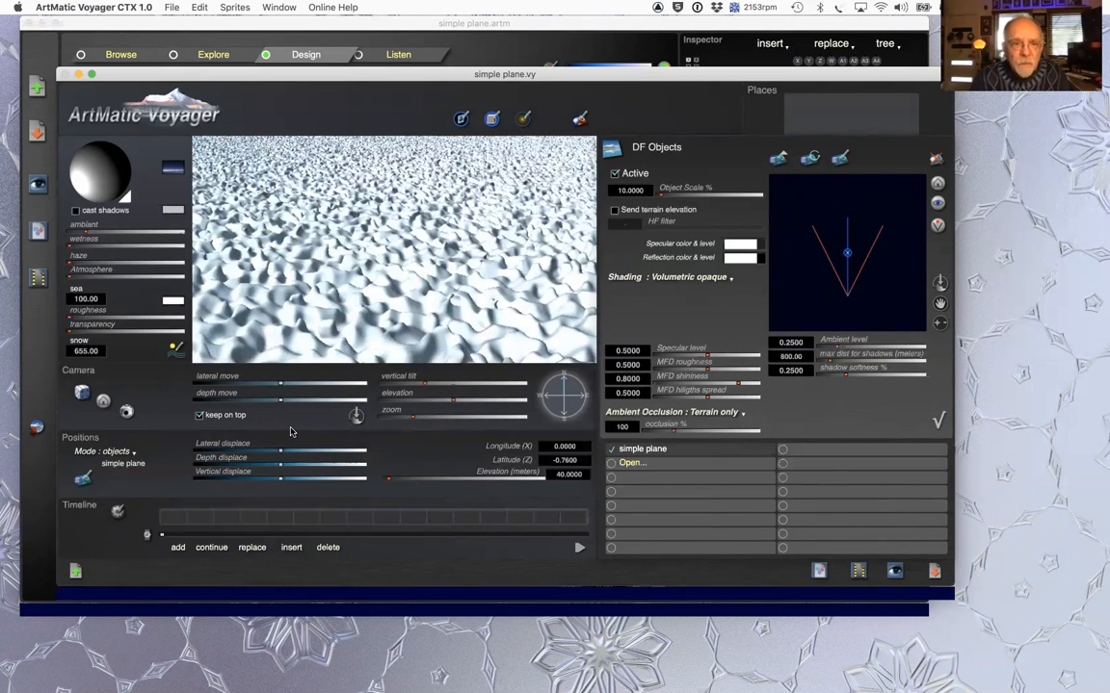
click(356, 414)
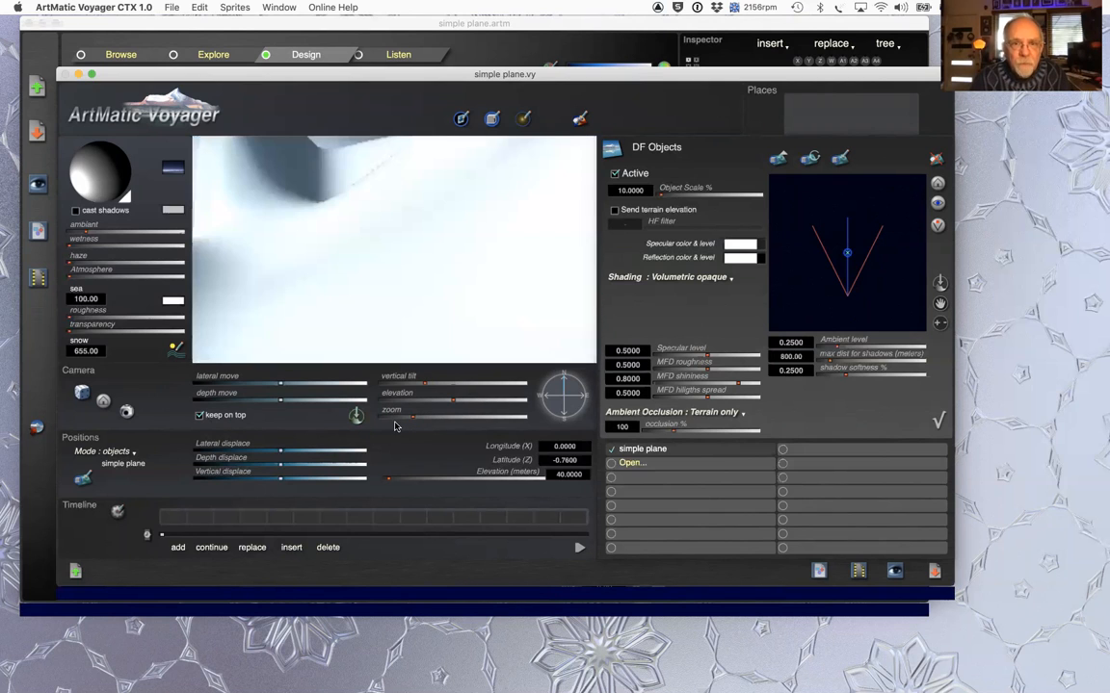
click(449, 384)
mouse_move(552, 396)
mouse_down()
mouse_move(532, 429)
mouse_move(563, 376)
mouse_move(555, 385)
mouse_up()
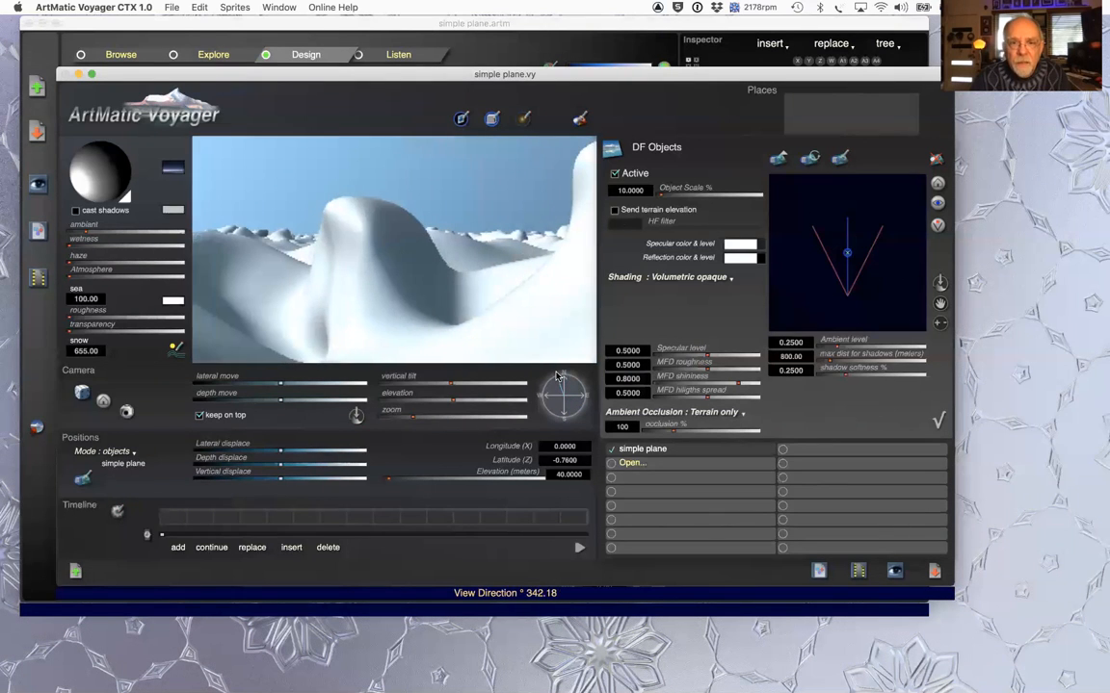
click(103, 400)
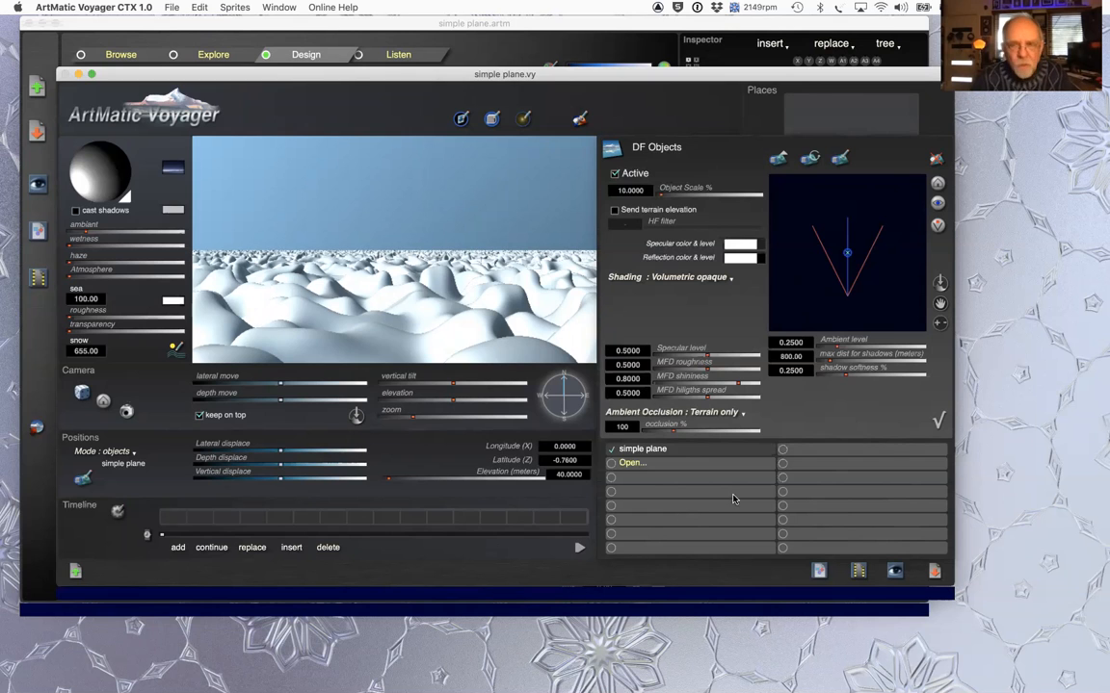
- Reopen the plane's system in ArtMatic Designer, delete the 3D Random vector tile, and return to ArtMatic Voyager
key(super+Tab)
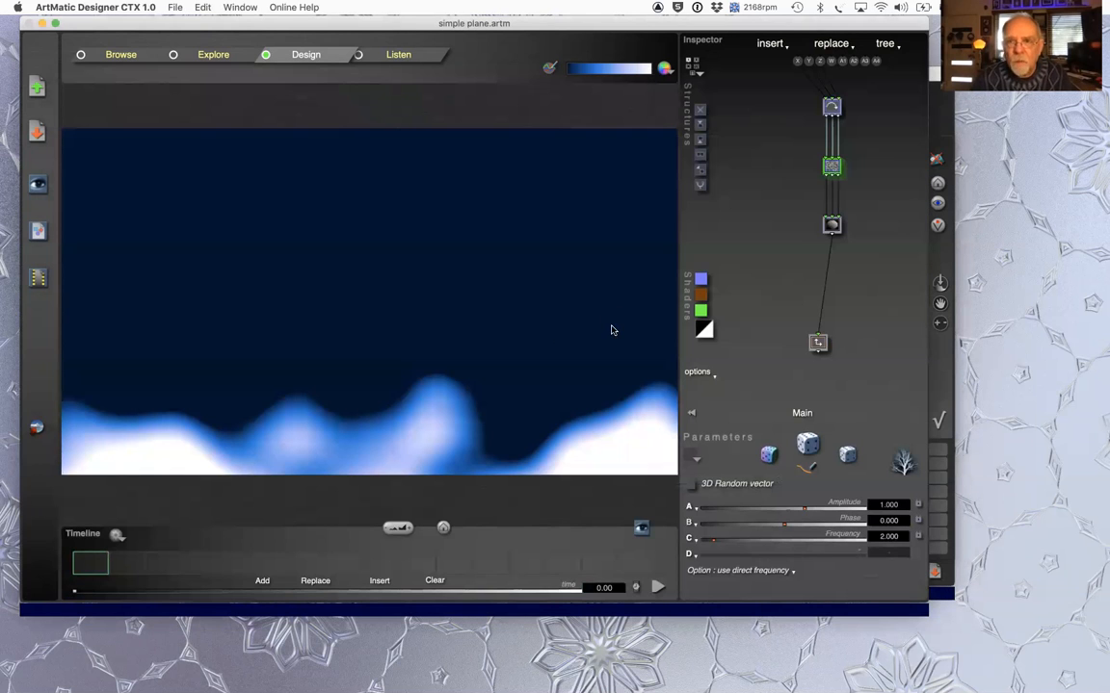
key(super+Tab)
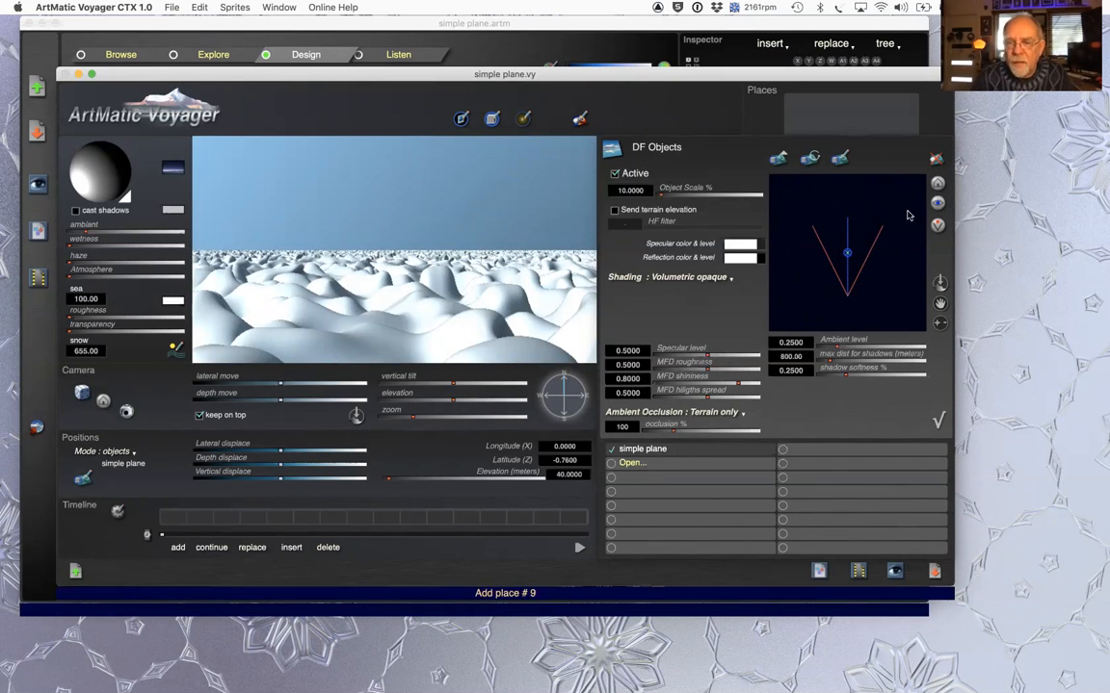
click(841, 160)
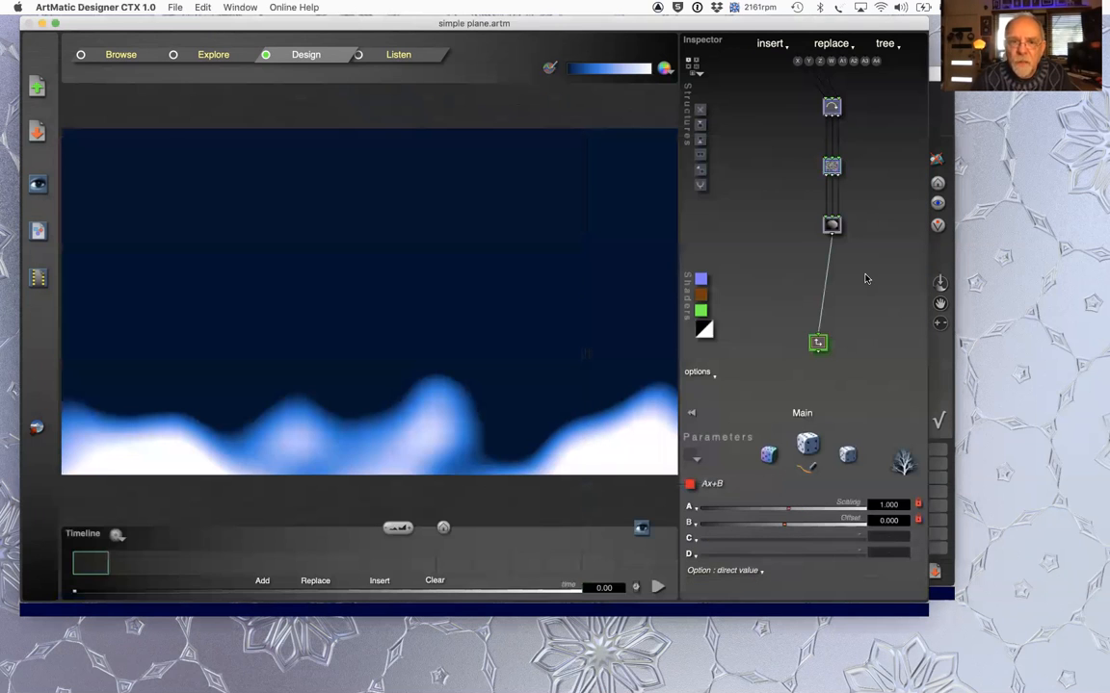
click(832, 167)
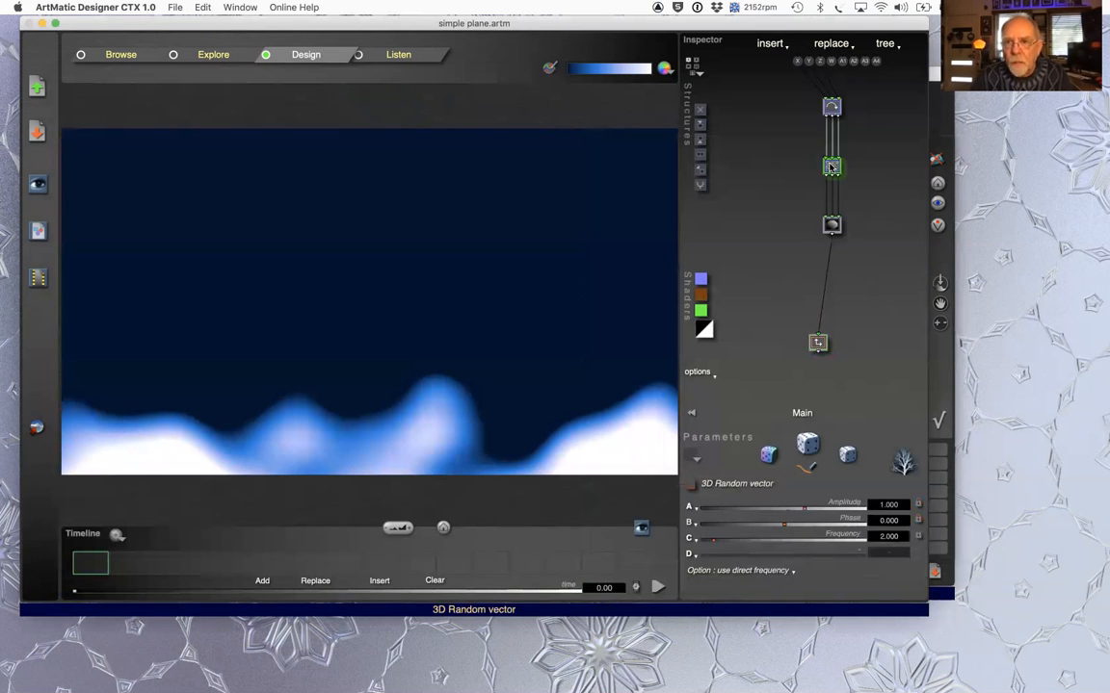
key(Delete)
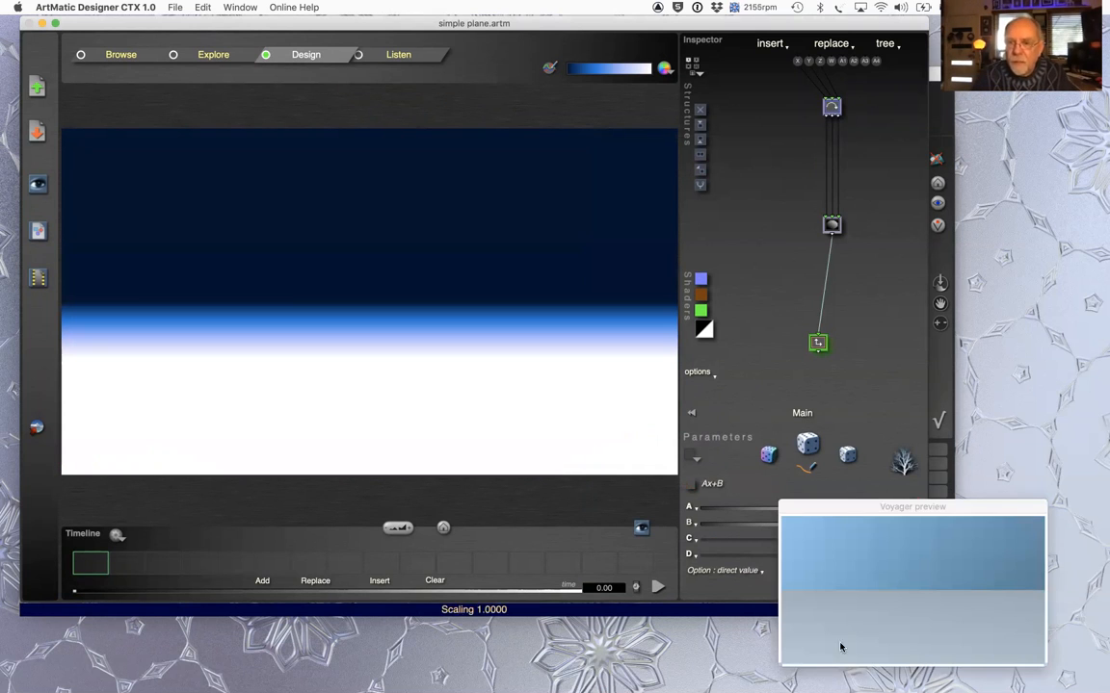
click(974, 549)
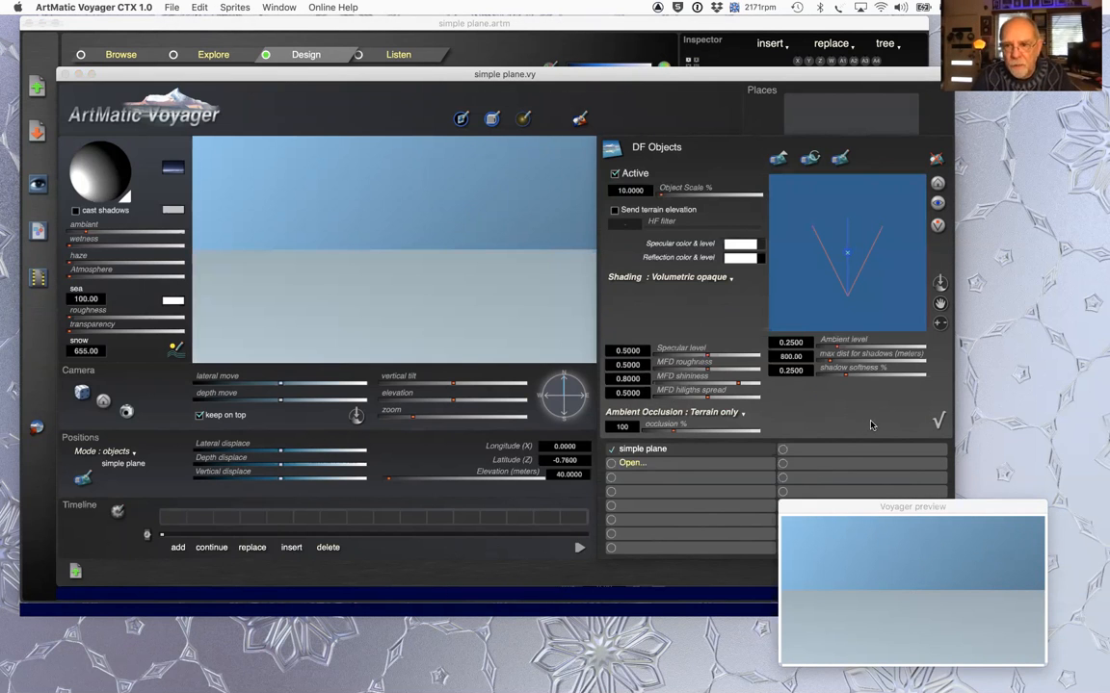
key(super+Tab)
key(super+Tab)
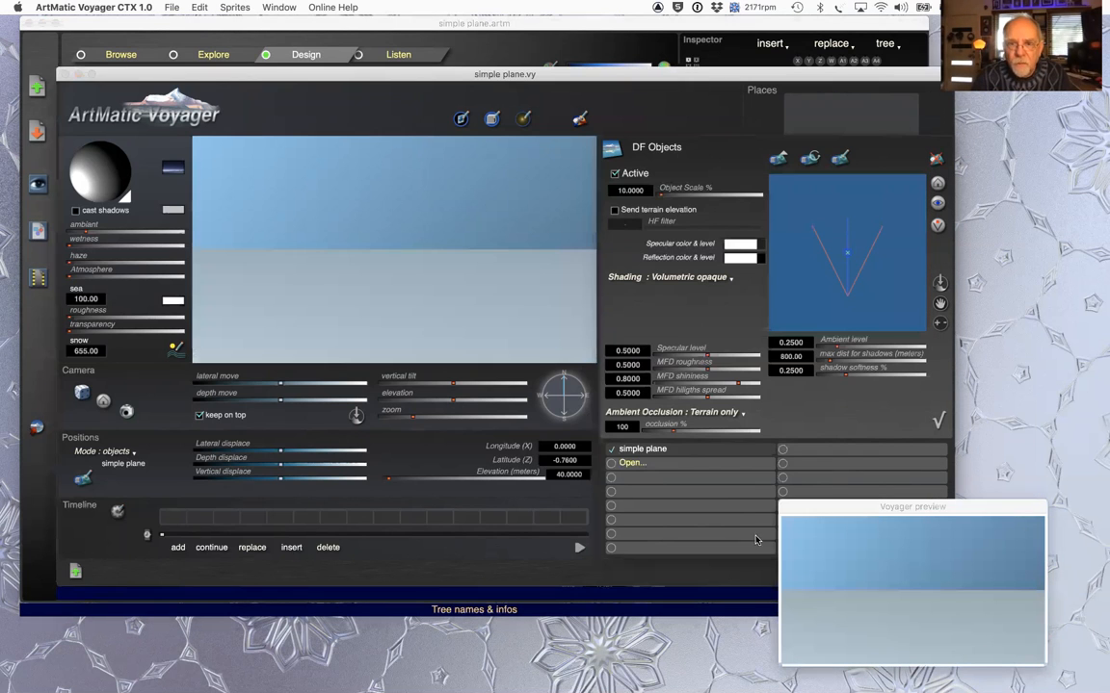
- Add simple sphere.artm from the Simple DF Creation folder as a second DF object
click(634, 463)
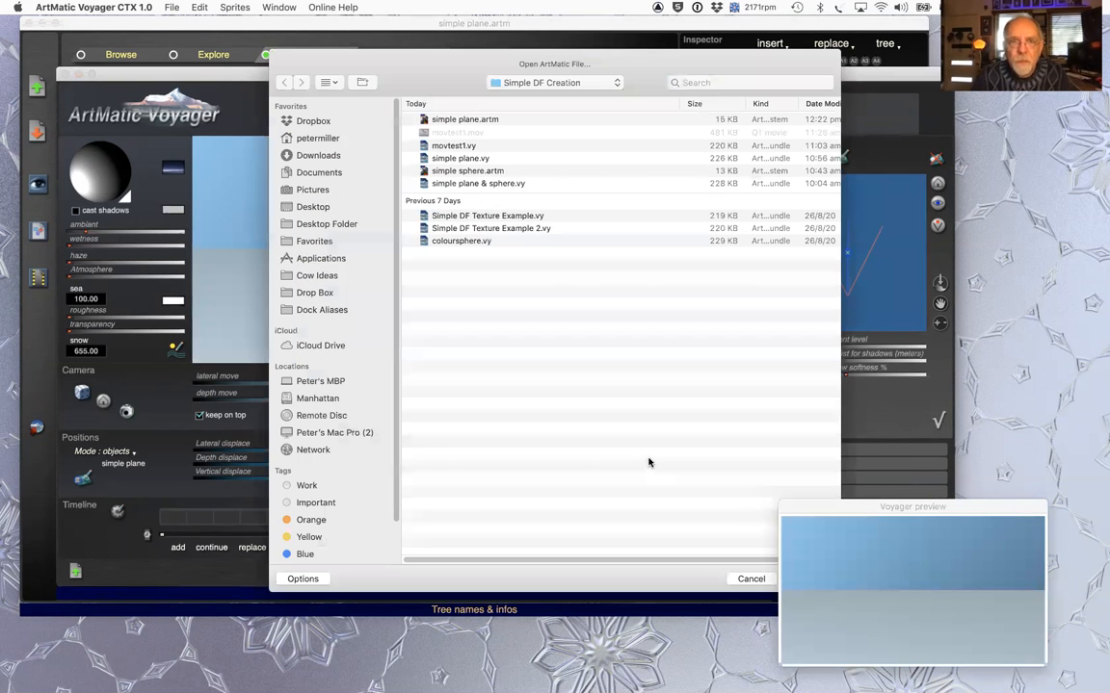
click(458, 171)
drag(812, 505, 935, 517)
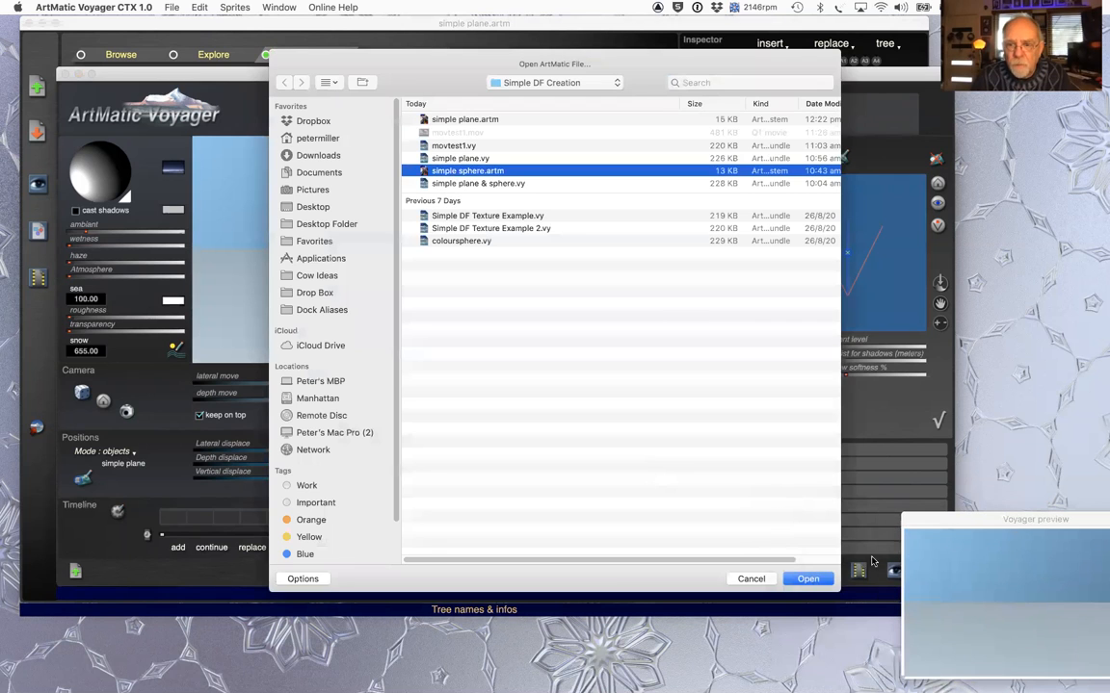
click(809, 579)
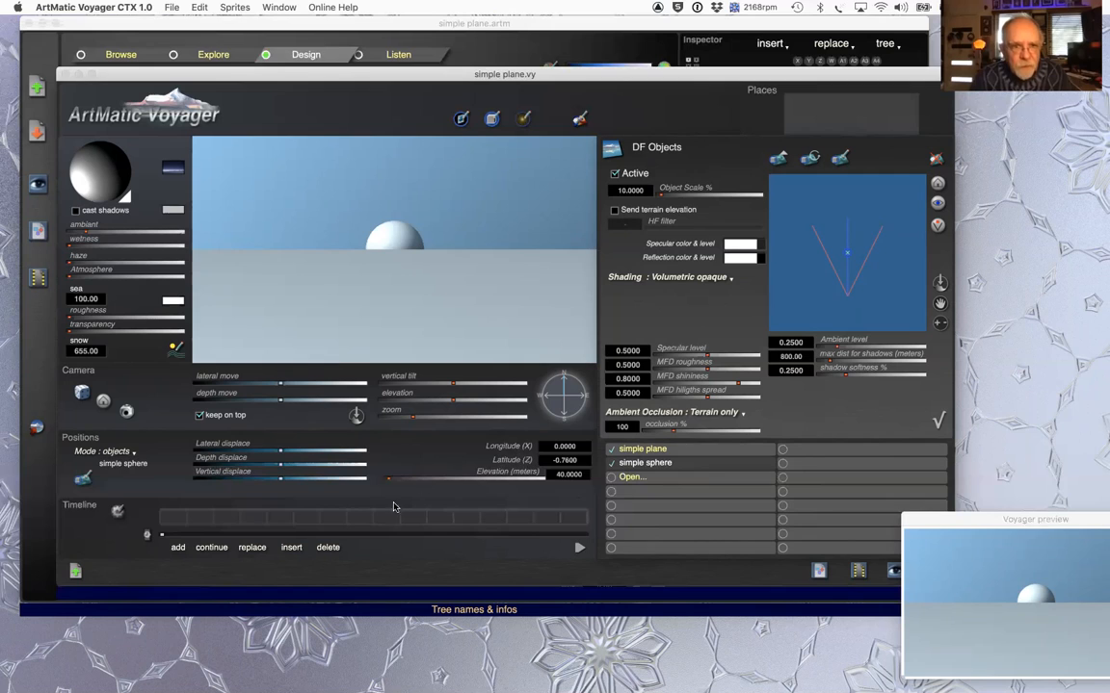
- Try raising the camera elevation, reset the camera, and raise it again to look down on the sphere and plane
click(463, 403)
drag(463, 403, 453, 402)
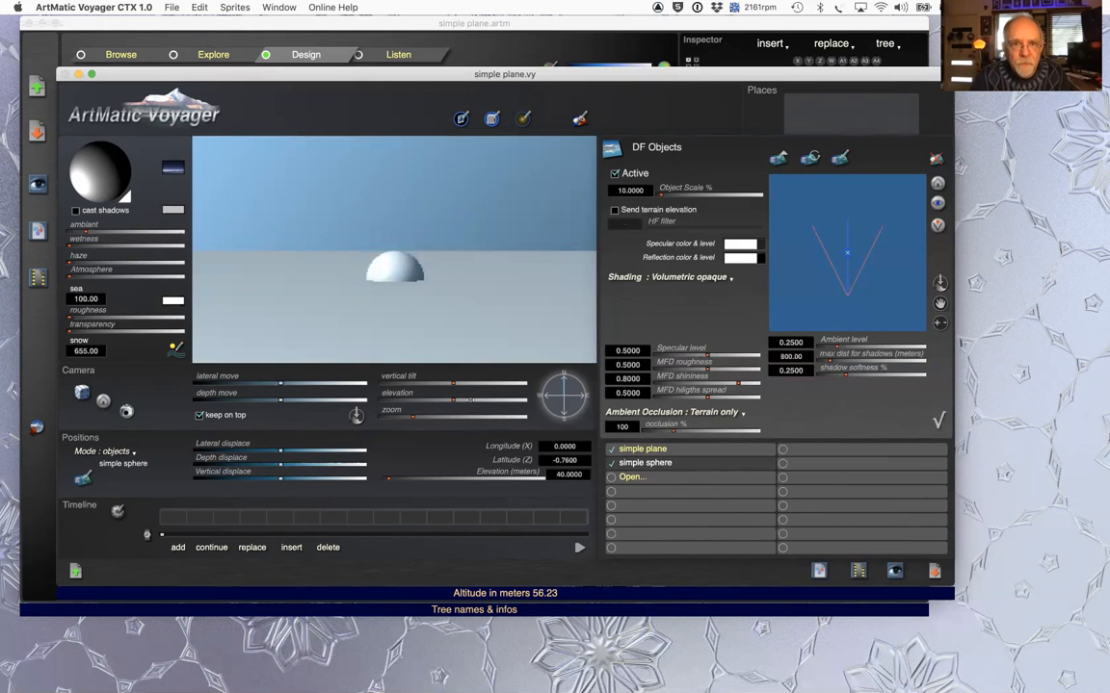
drag(454, 400, 470, 402)
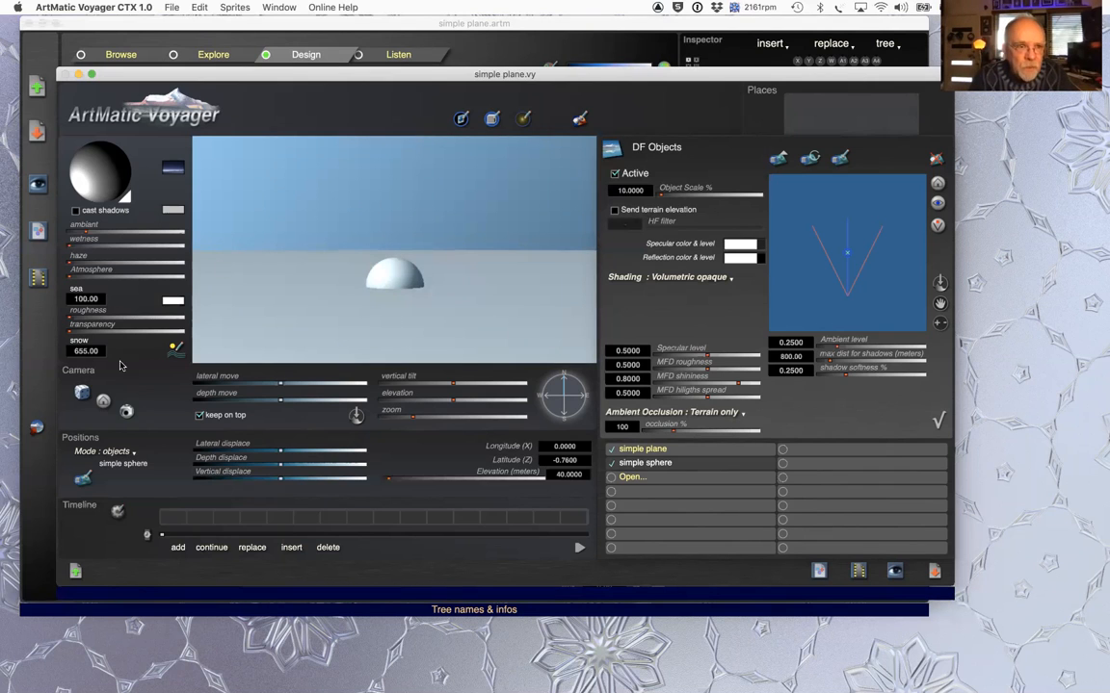
click(100, 404)
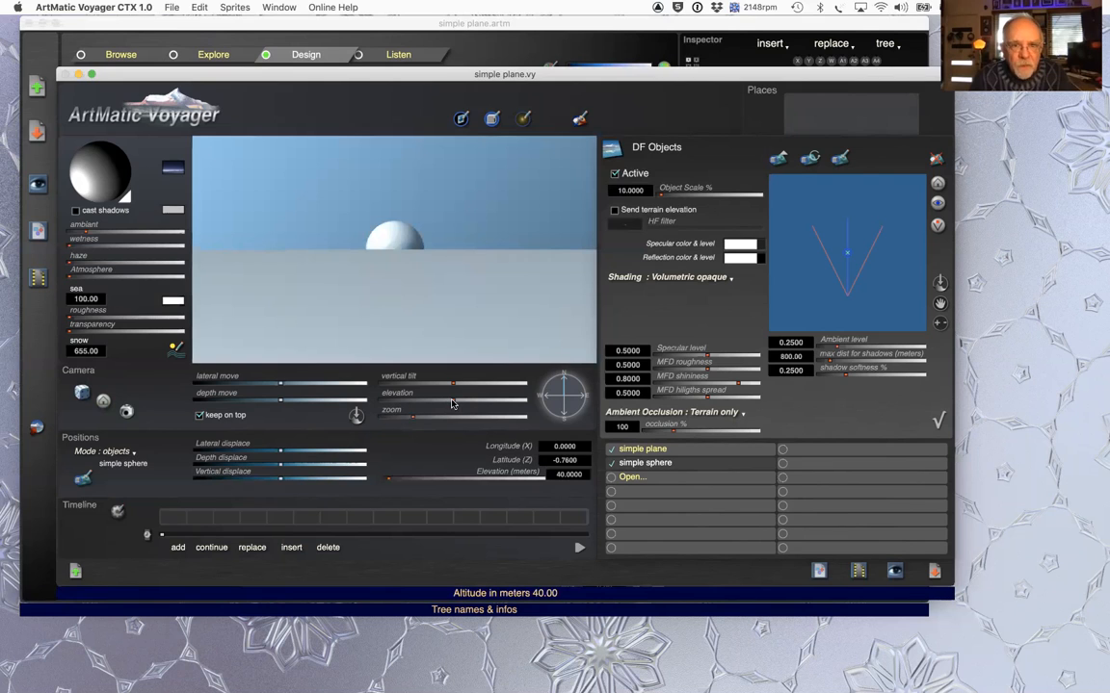
drag(454, 403, 473, 400)
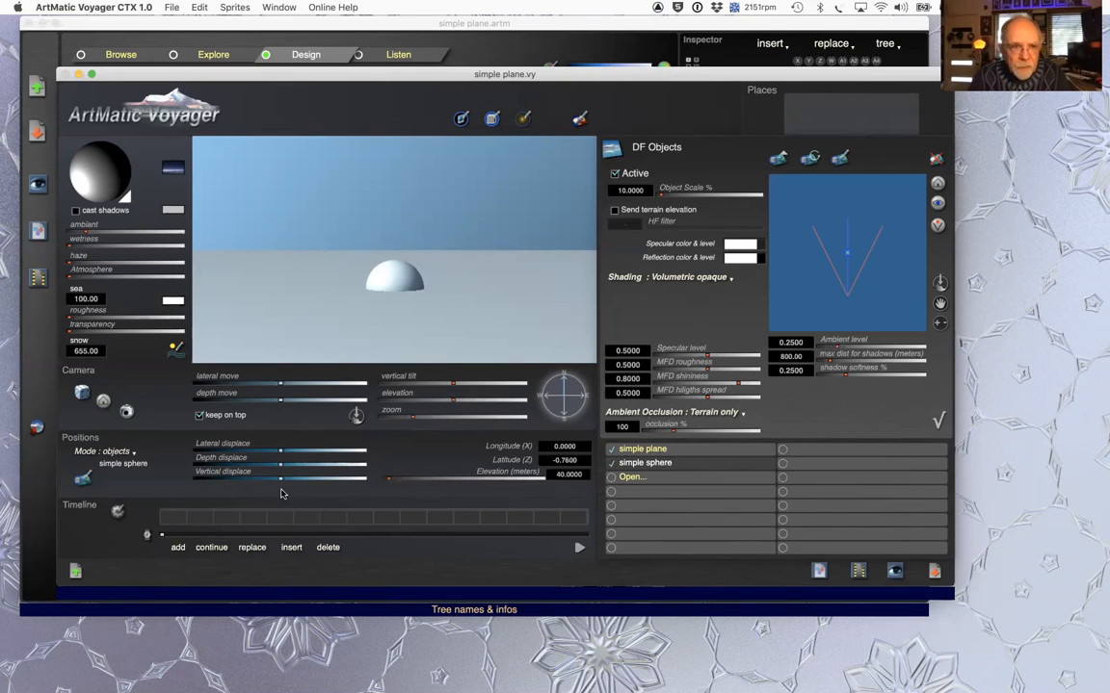
- Set the simple sphere's elevation to 60 meters and turn on cast shadows
click(115, 451)
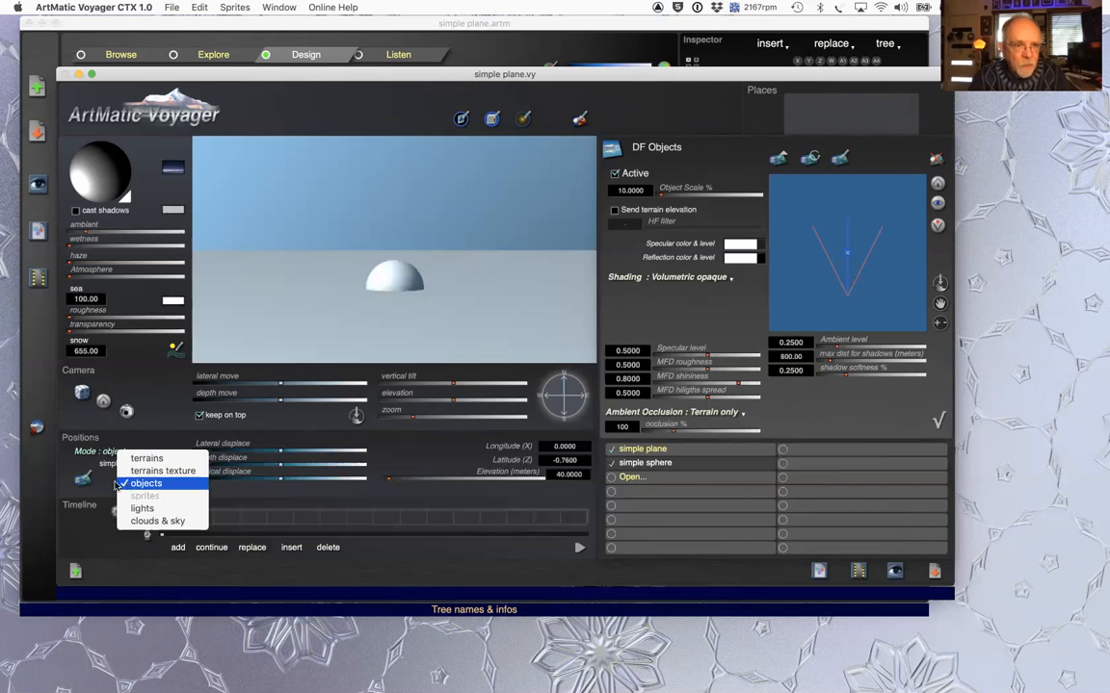
click(60, 476)
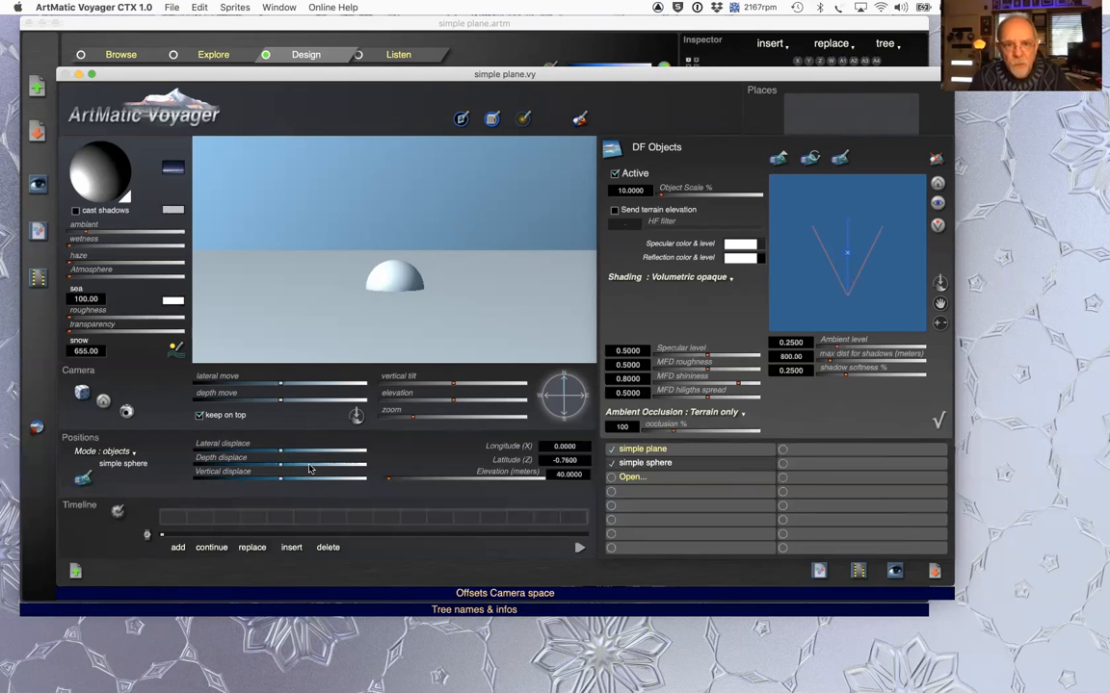
click(560, 475)
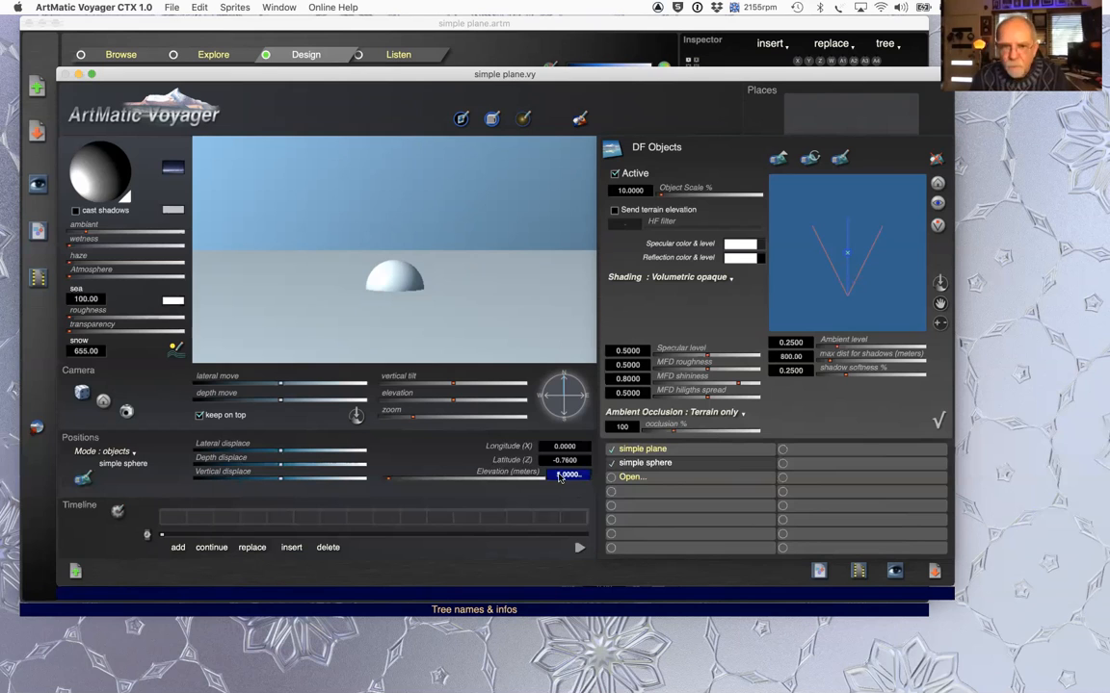
text(0)
key(Return)
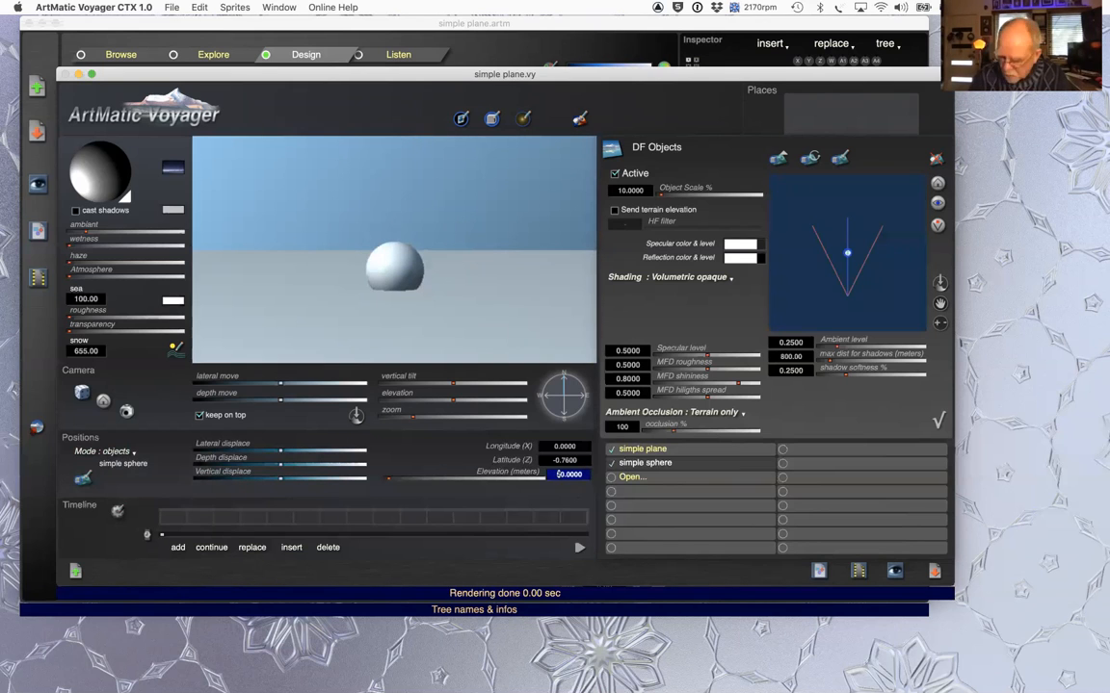
key(Return)
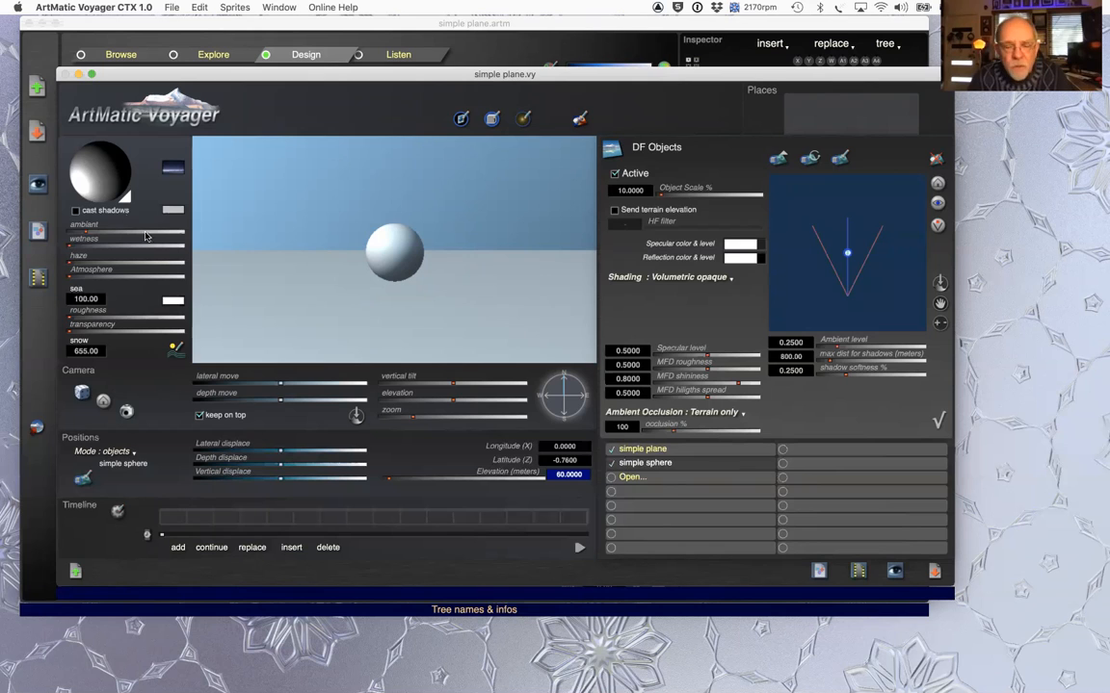
click(76, 211)
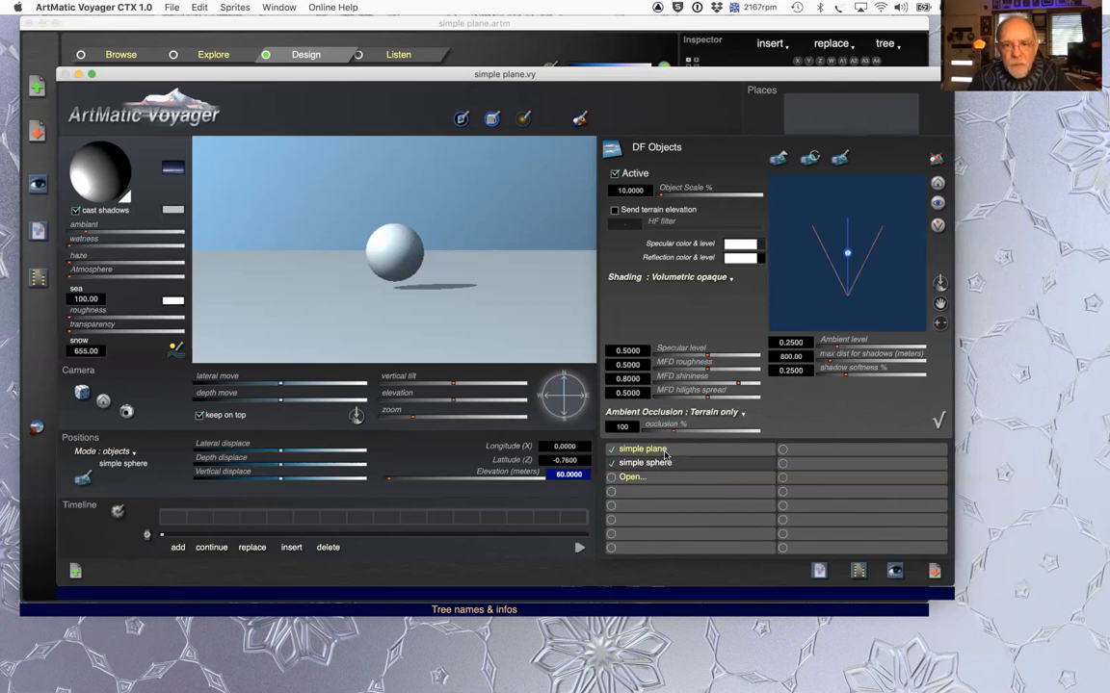
- Edit the simple sphere's system in ArtMatic Designer, delete its Ax+B tile, and move the Voyager preview aside
click(646, 449)
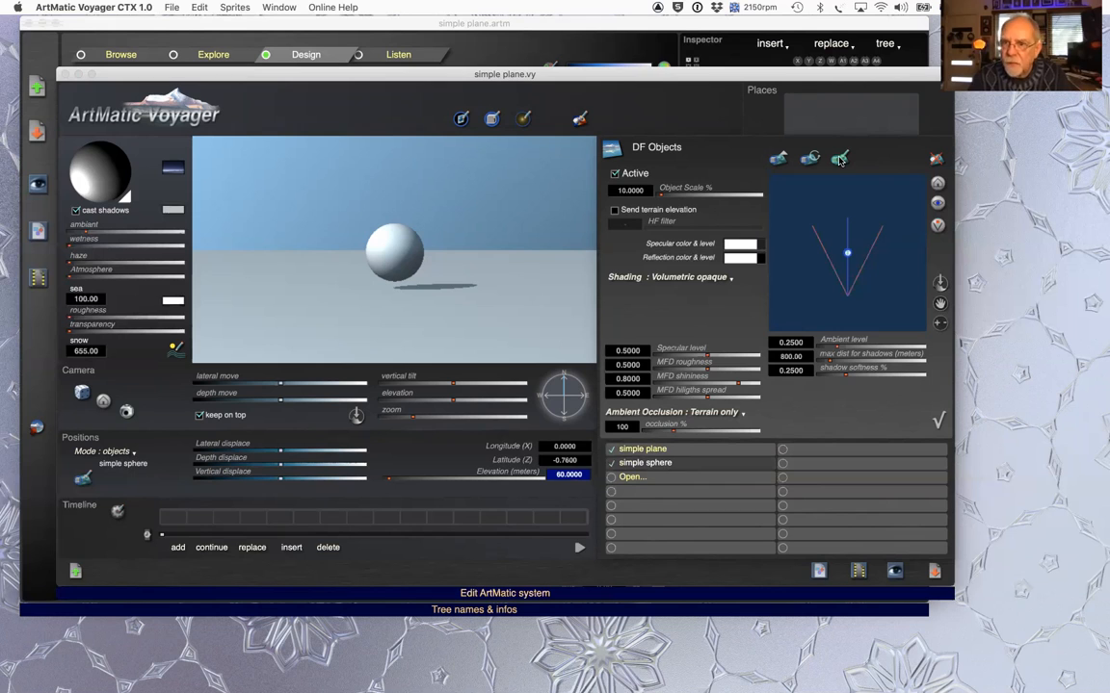
click(839, 160)
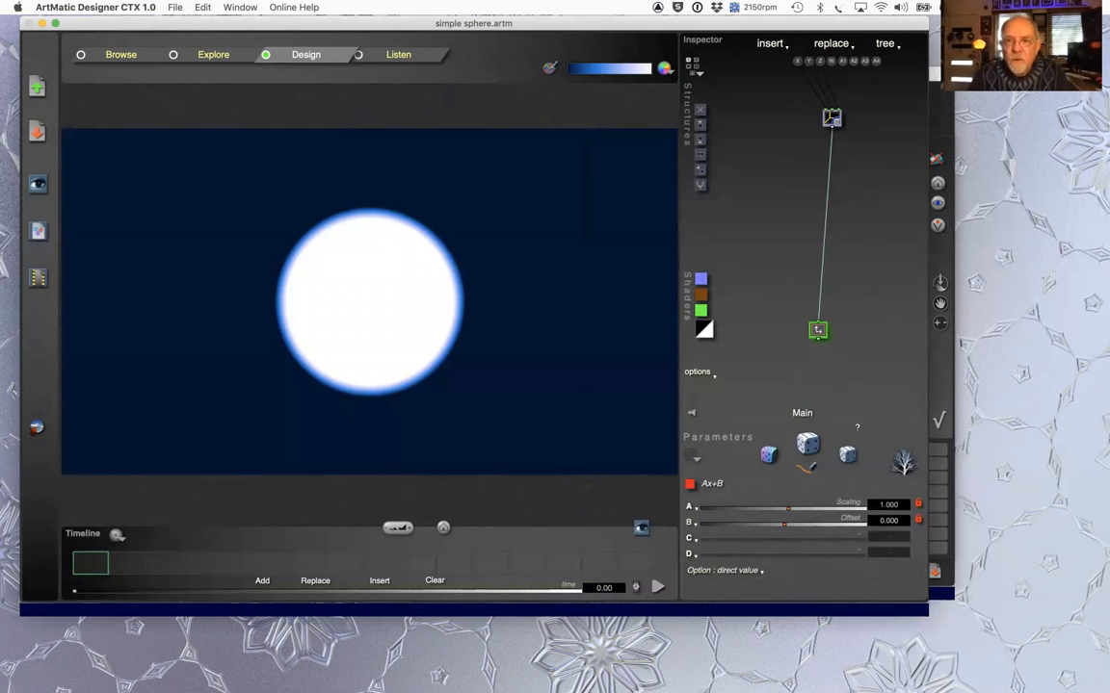
key(Delete)
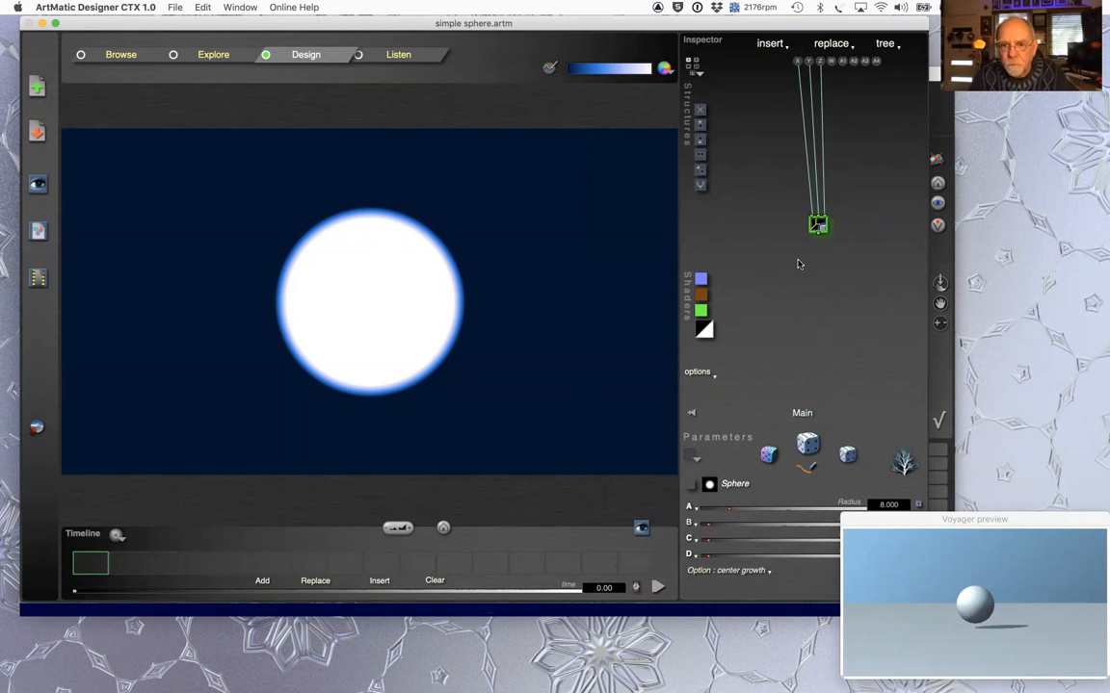
drag(878, 523, 908, 537)
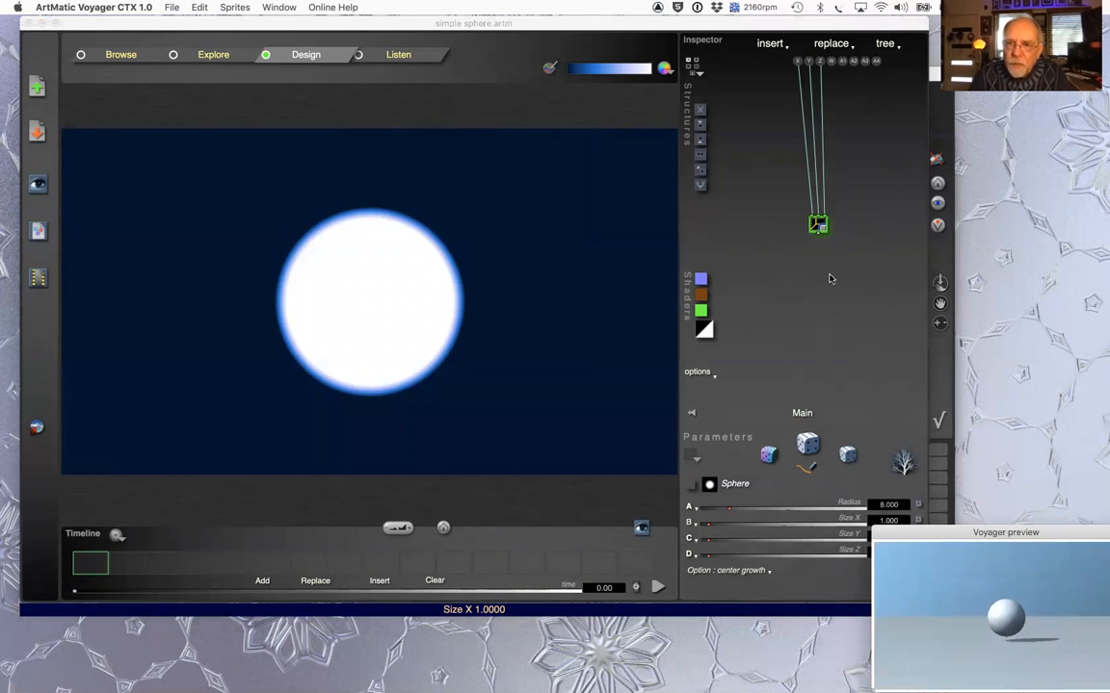
- Examine the sphere tile's list of replacement components, including the 3D DF XYZ shapes # entry
click(819, 226)
click(870, 164)
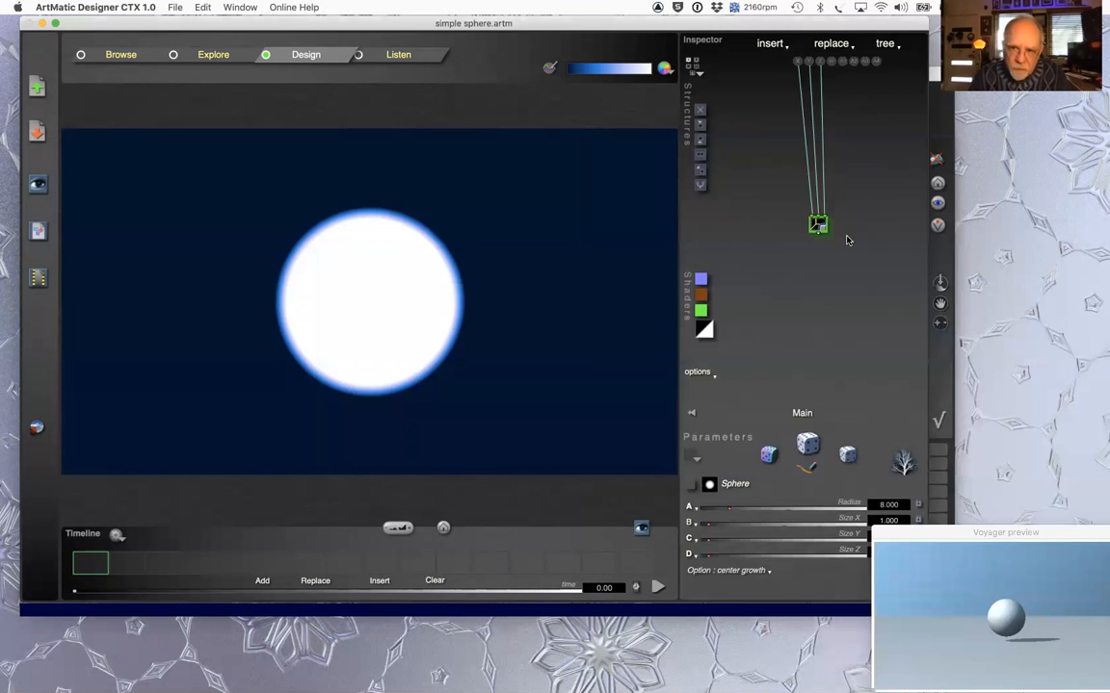
click(818, 225)
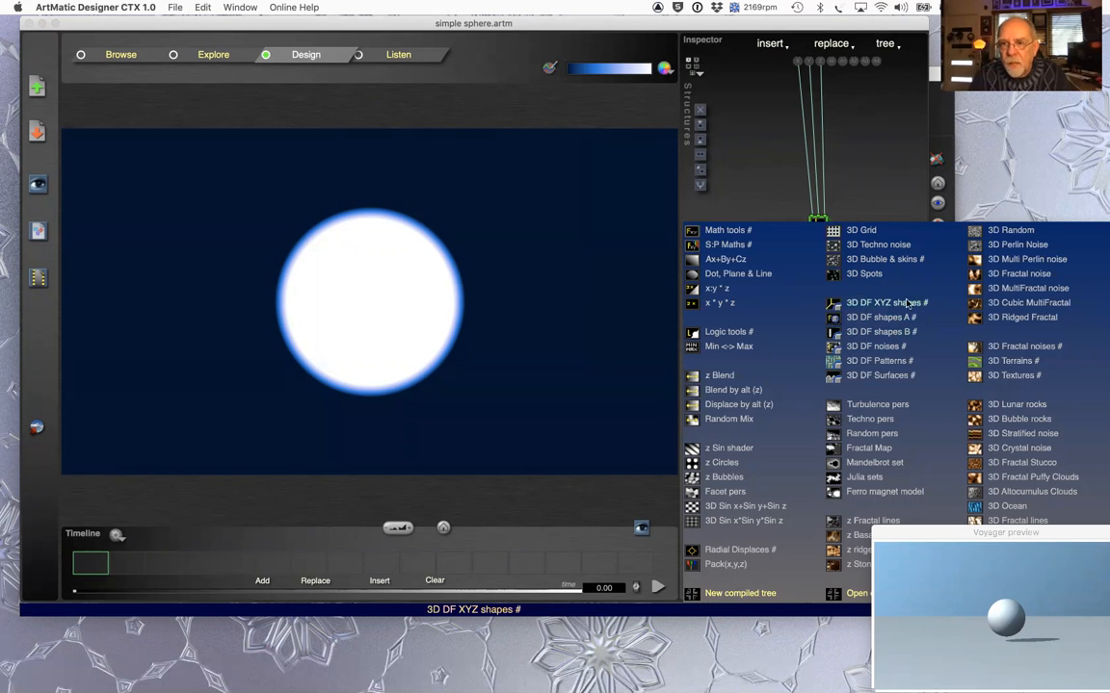
click(836, 304)
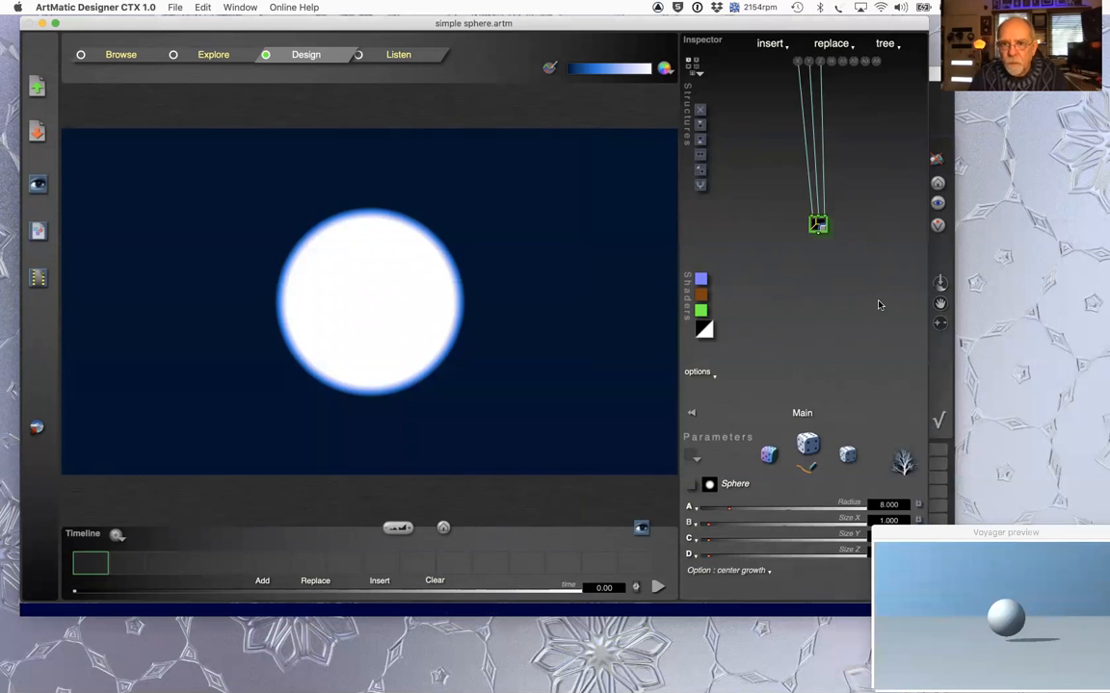
click(821, 225)
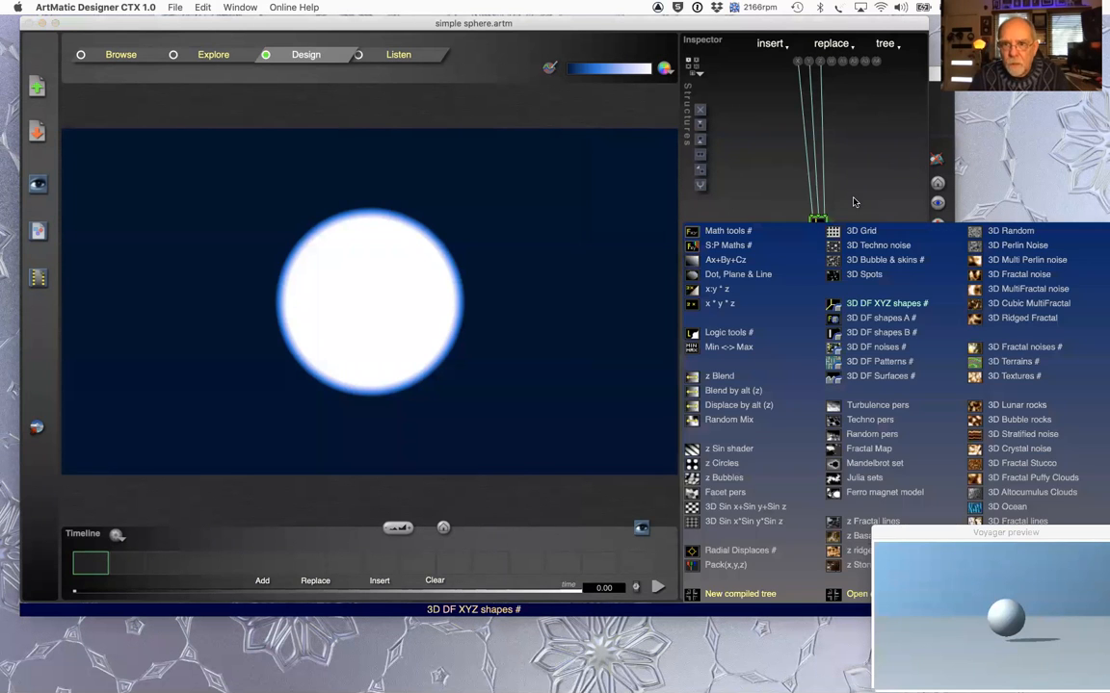
click(855, 198)
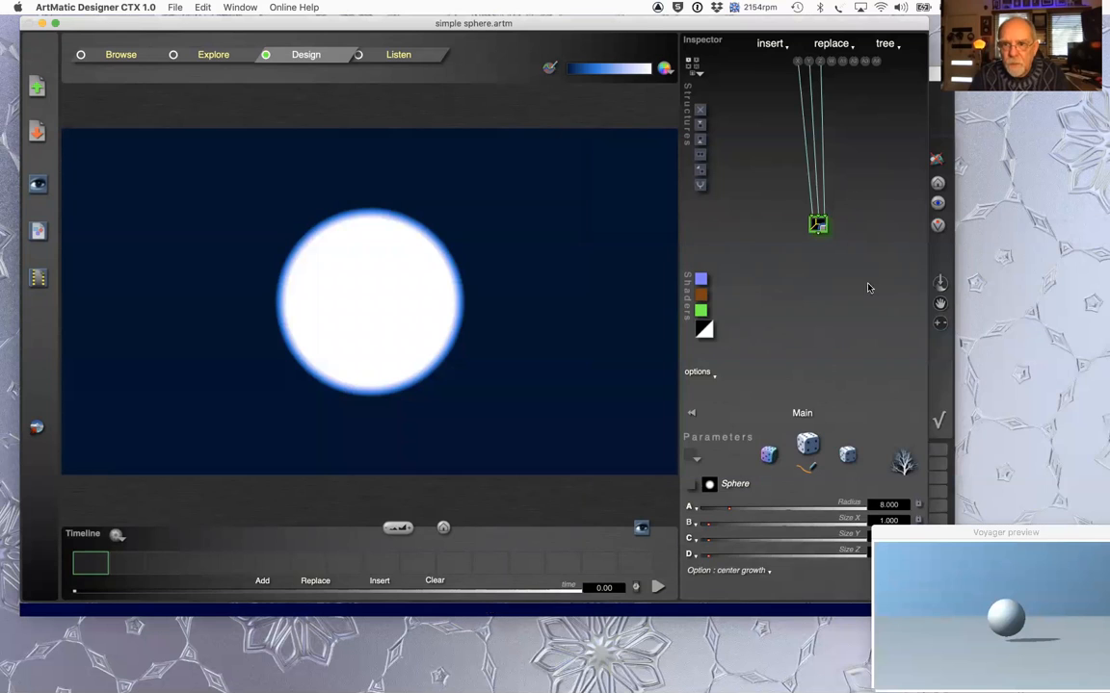
- Try the Box, cylinder and Cone shapes on the sphere tile and return it to Box
click(734, 484)
click(766, 393)
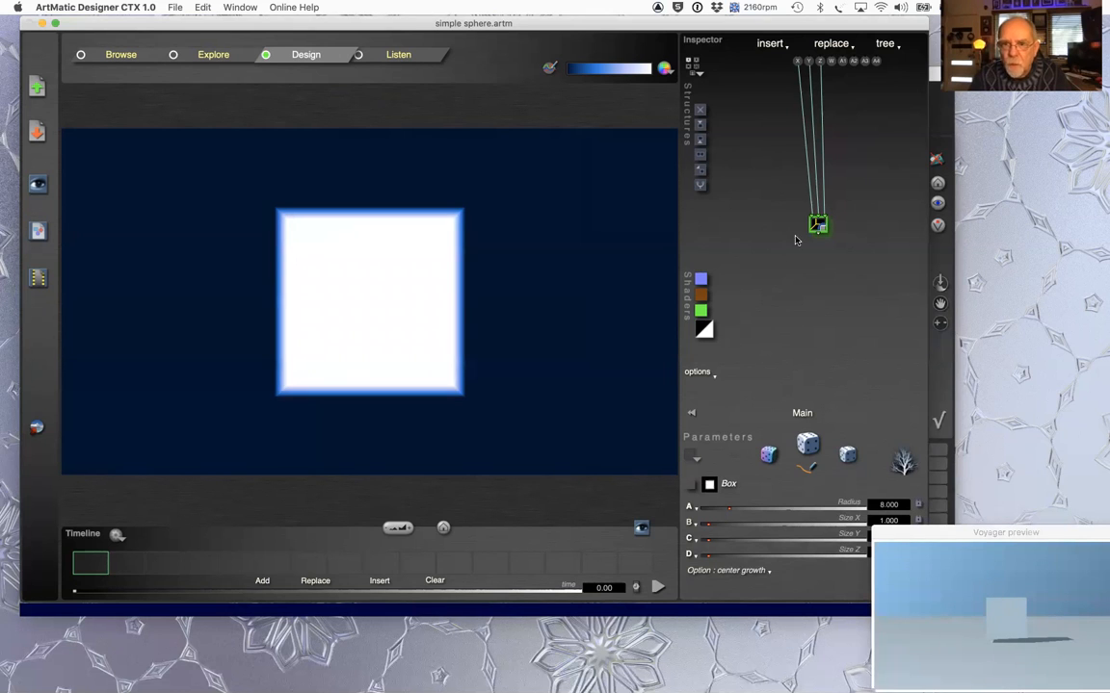
click(727, 487)
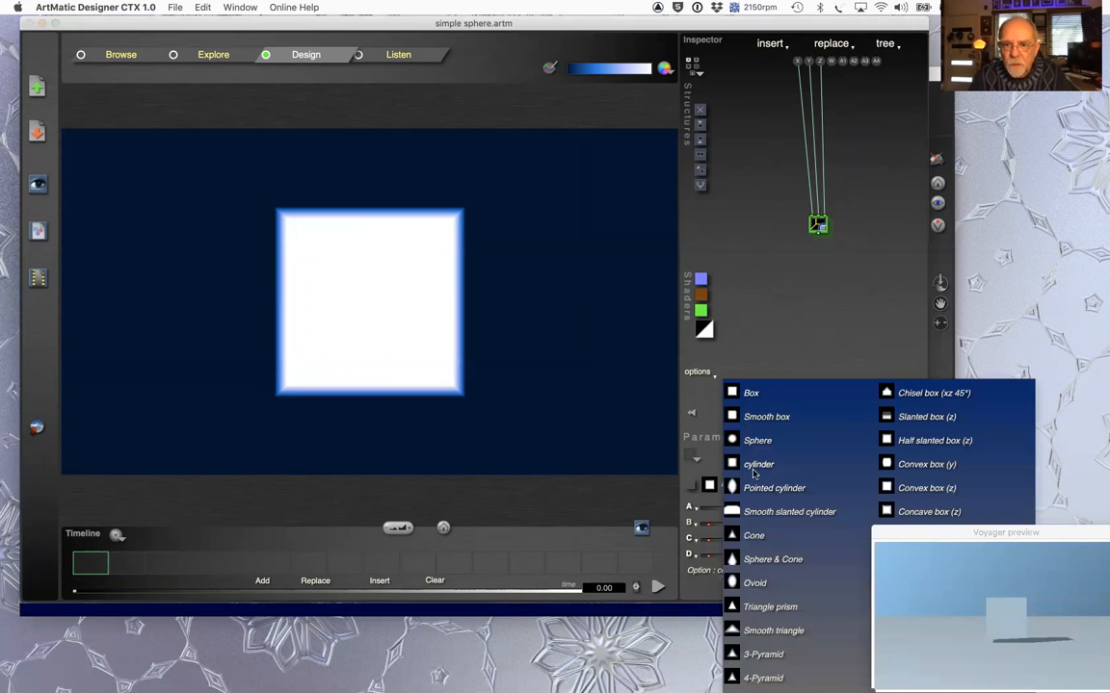
click(759, 465)
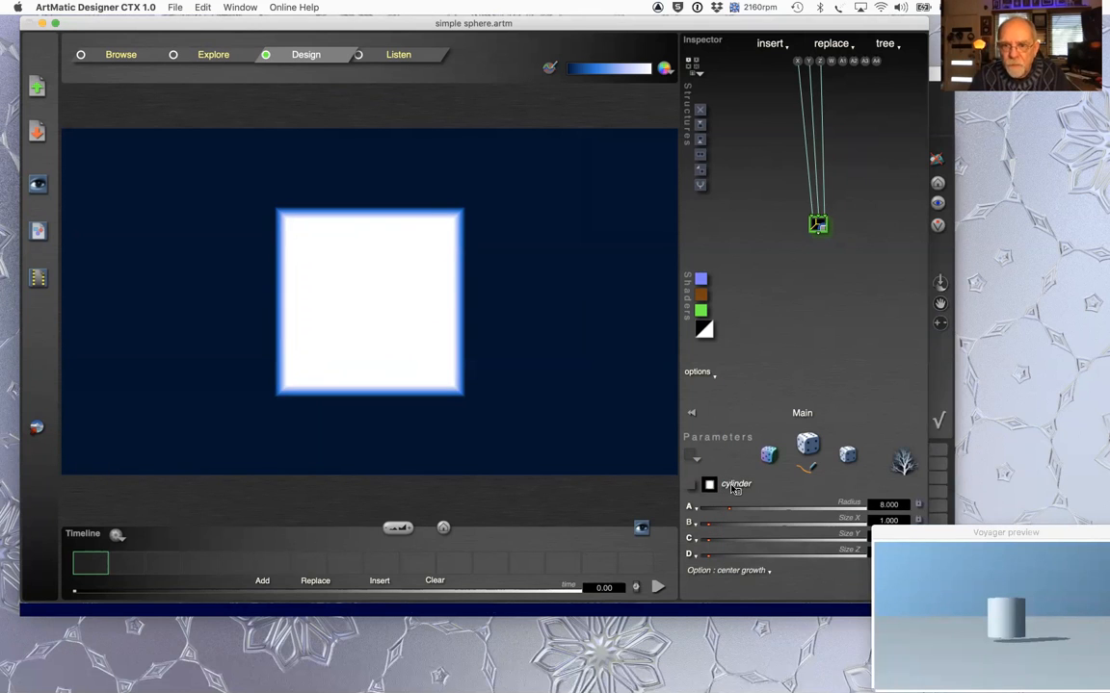
click(734, 483)
click(761, 535)
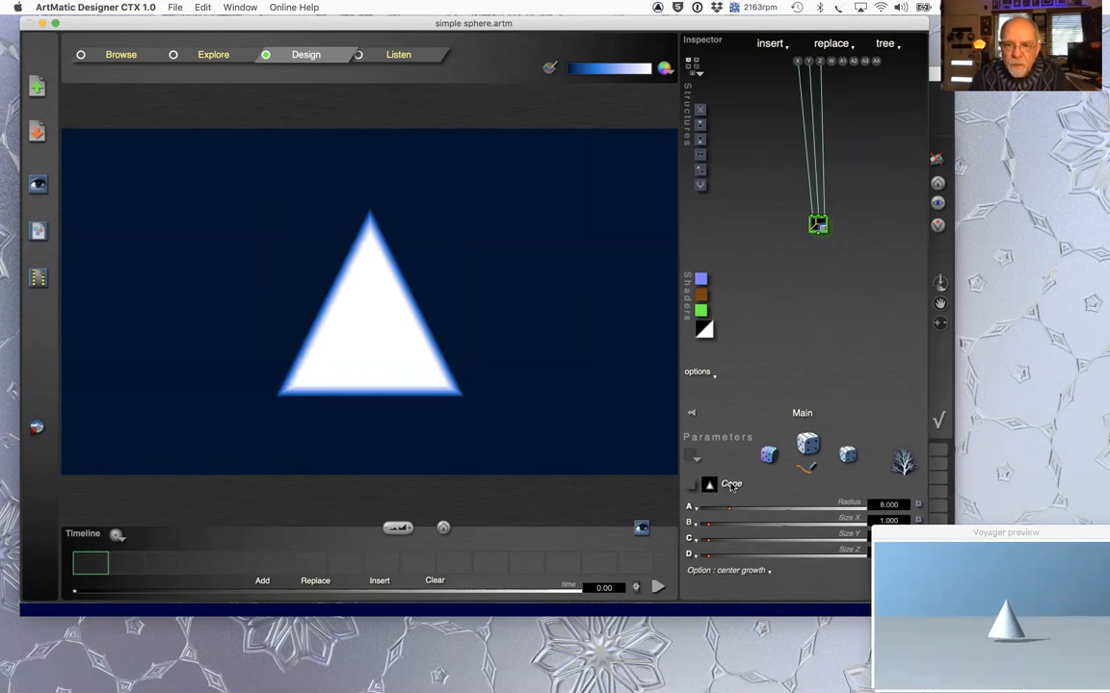
click(729, 483)
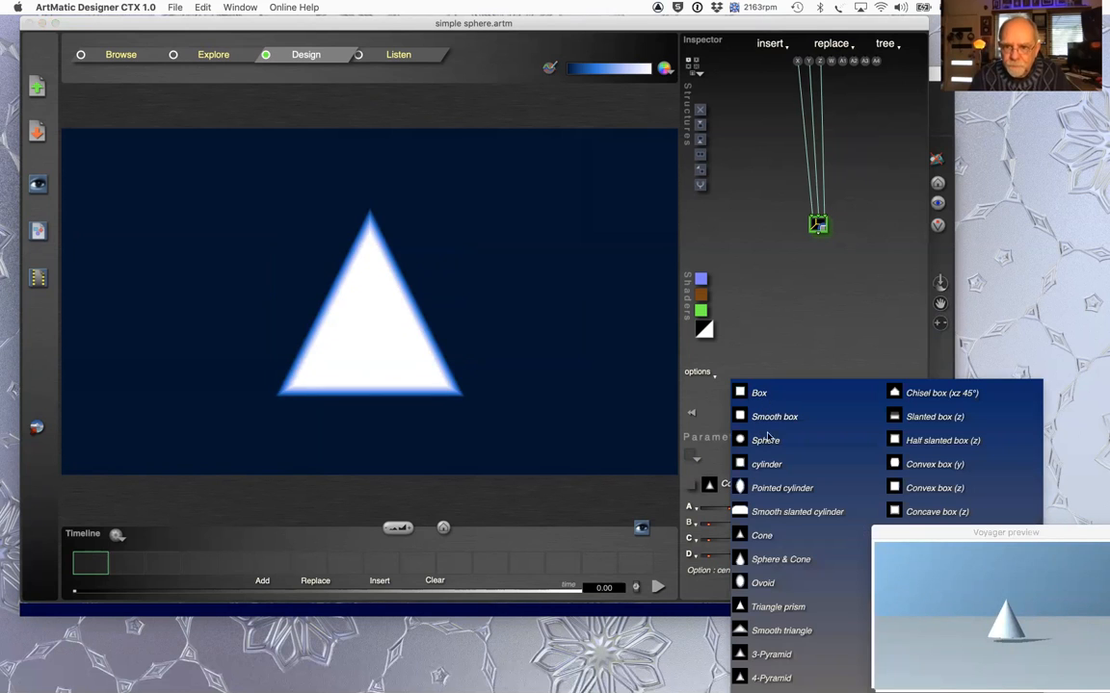
click(760, 393)
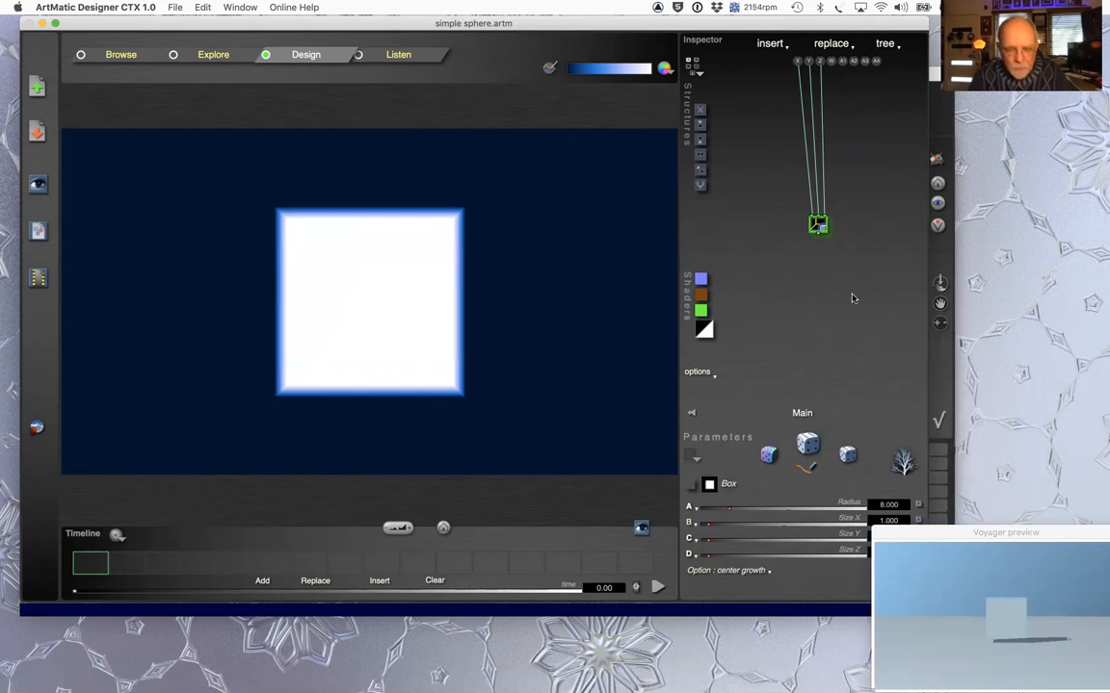
- Insert a new tile above the box's shape tile and change it to 3D Rotate
key(super+Tab)
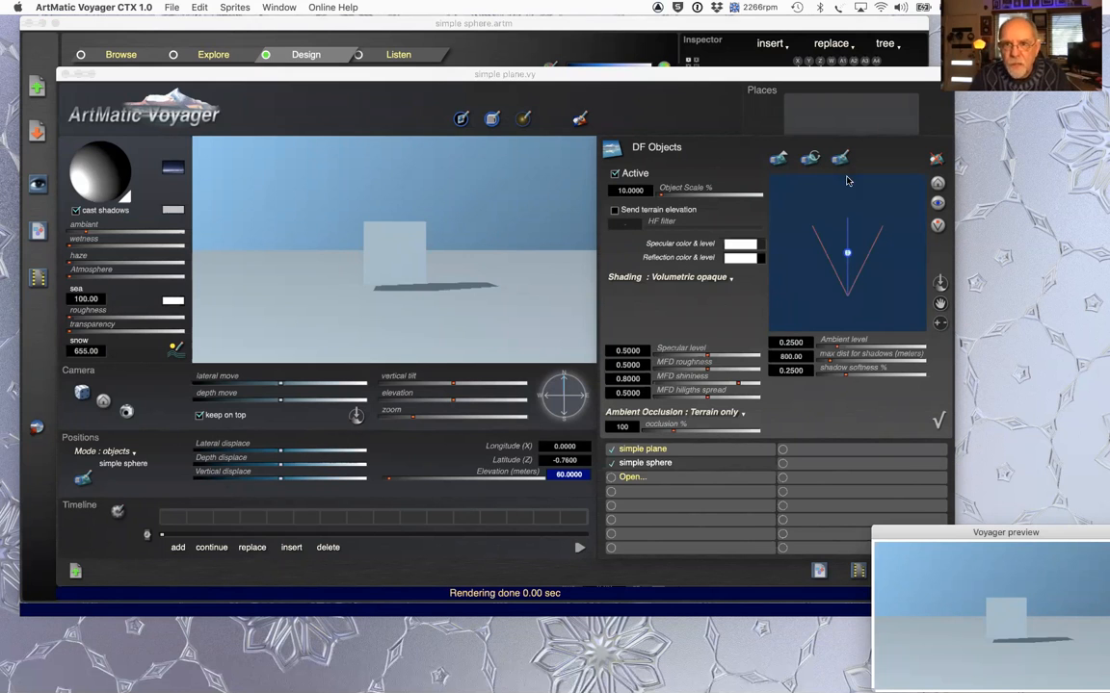
key(super+Tab)
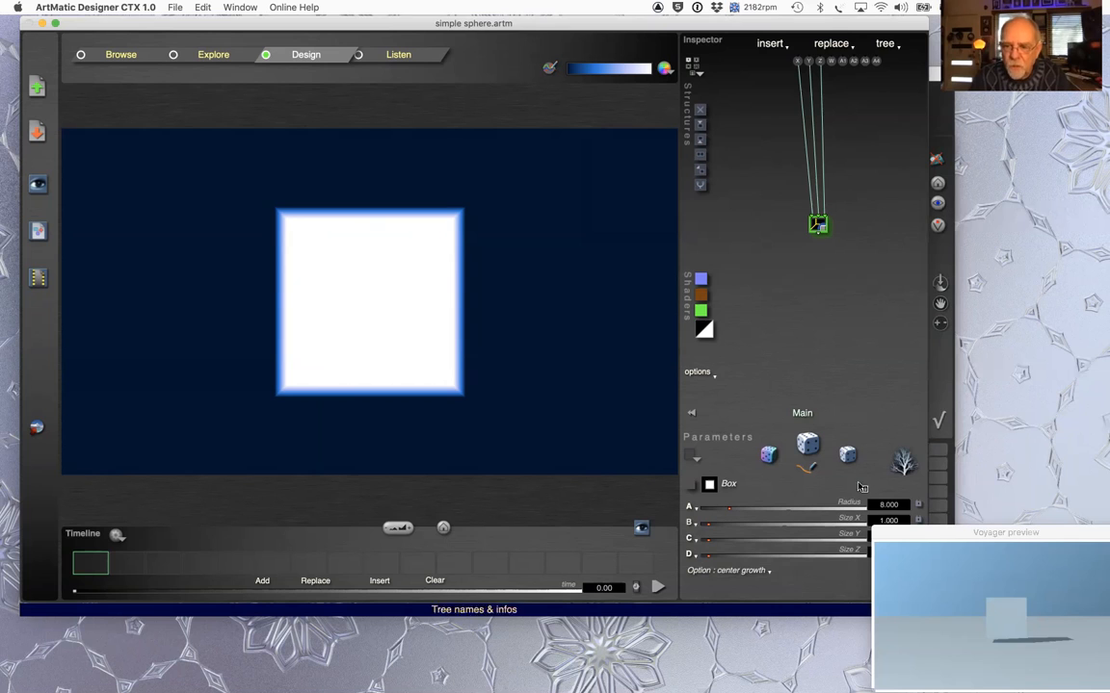
click(700, 142)
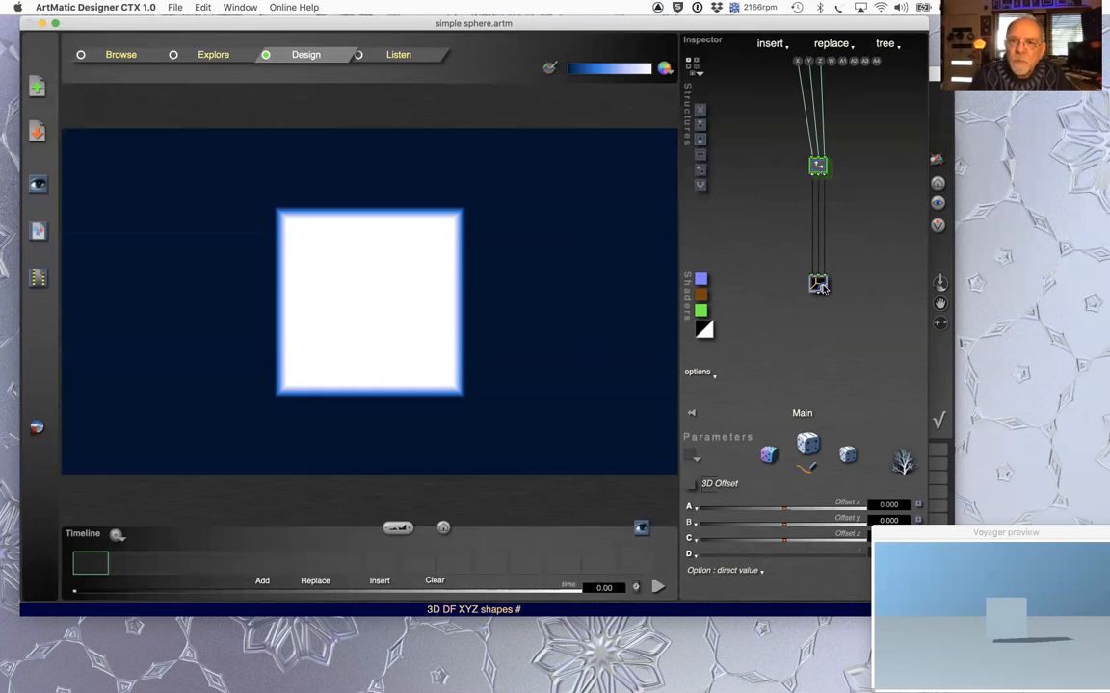
click(814, 166)
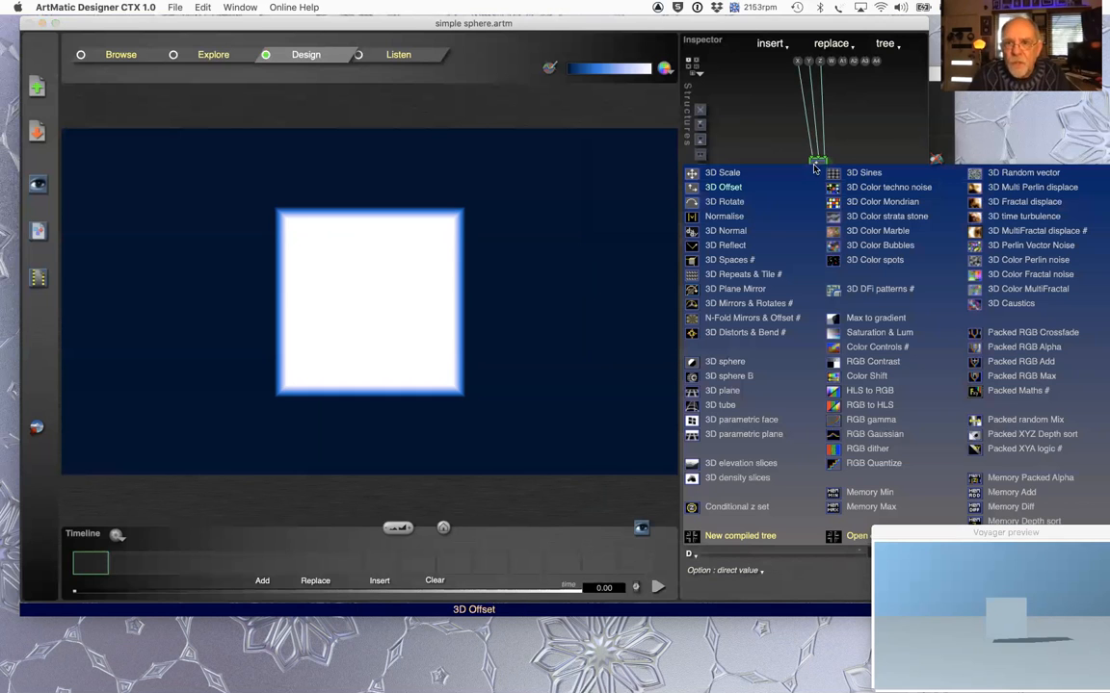
click(732, 201)
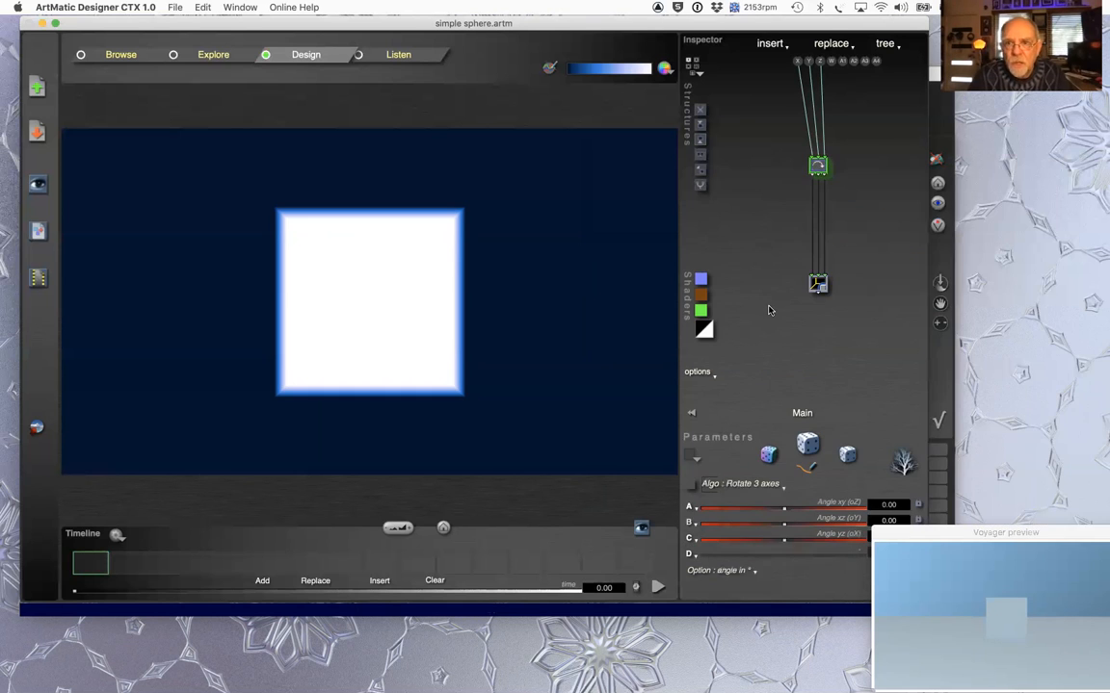
- Uncover the rotation values and rotate the box to about 35° in xy, -62° in xz and 8° in yz
drag(924, 531, 949, 273)
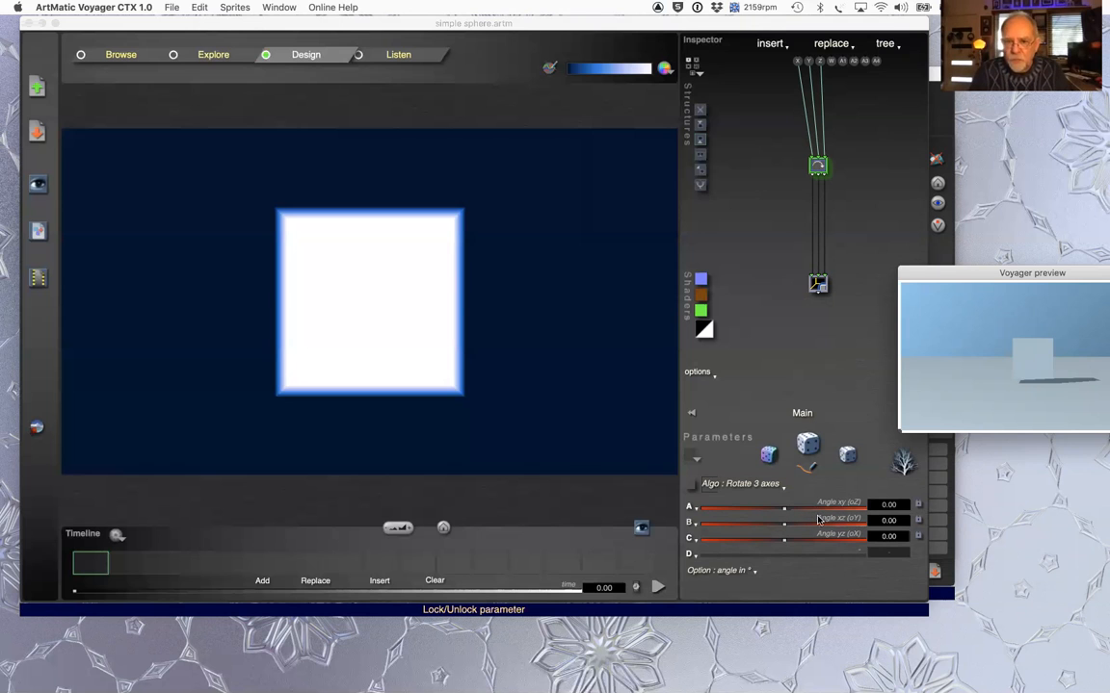
drag(789, 508, 799, 539)
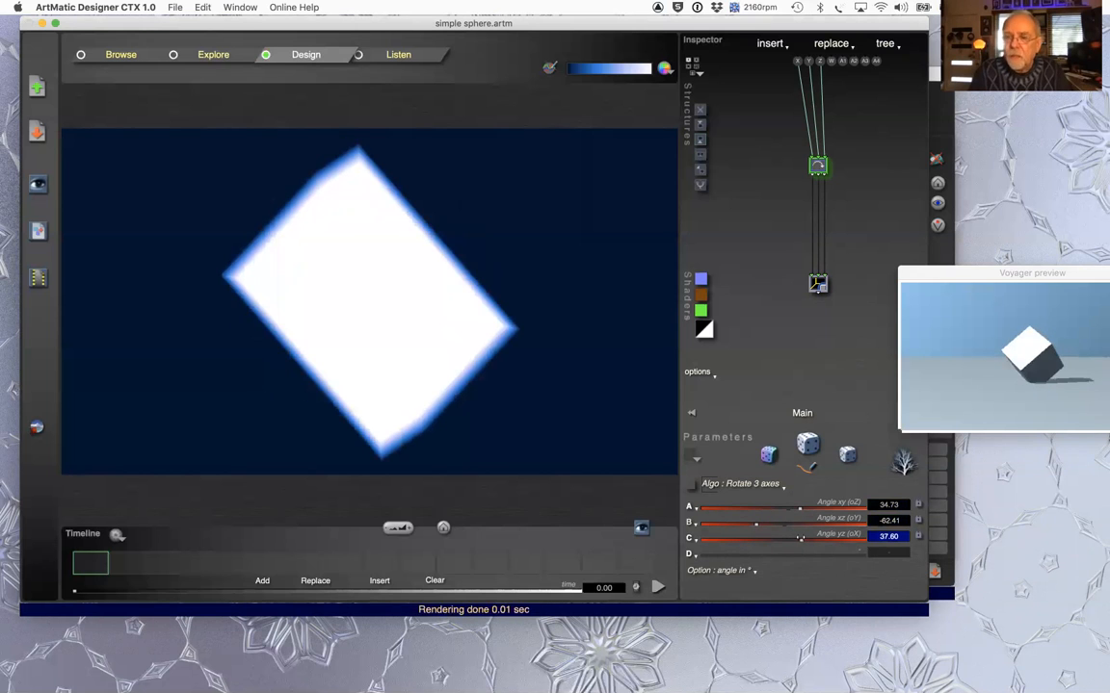
click(786, 545)
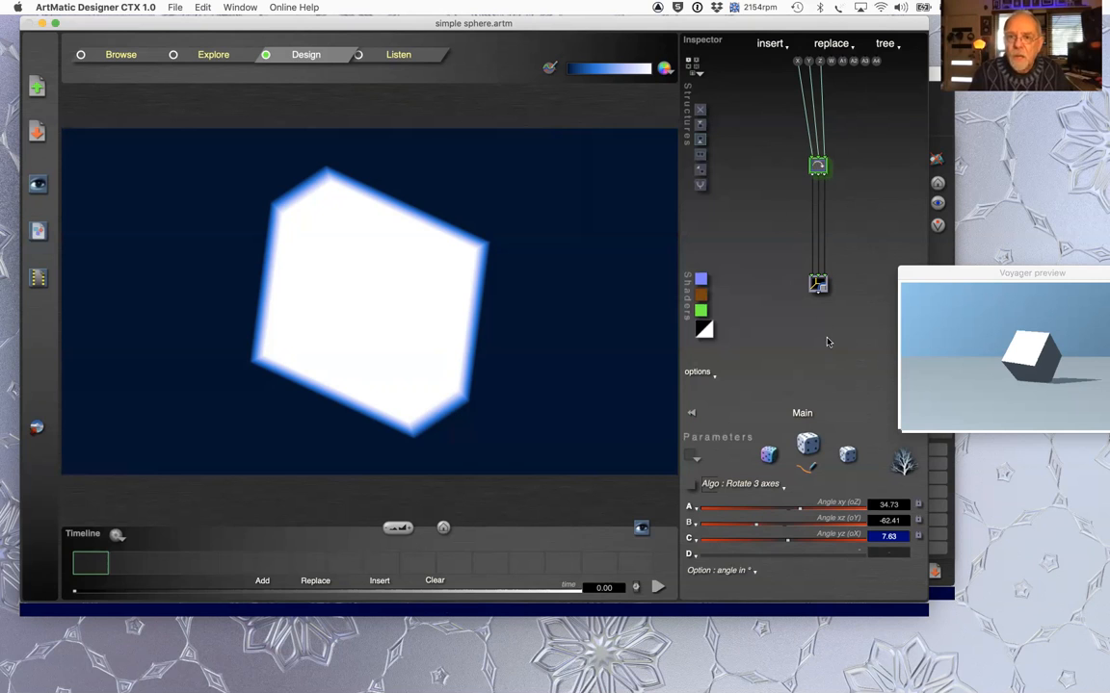
- Insert a 3D Offset tile above the rotate tile and offset the box by about 7.7 in x, -8.4 in y and 5.7 in z
click(816, 285)
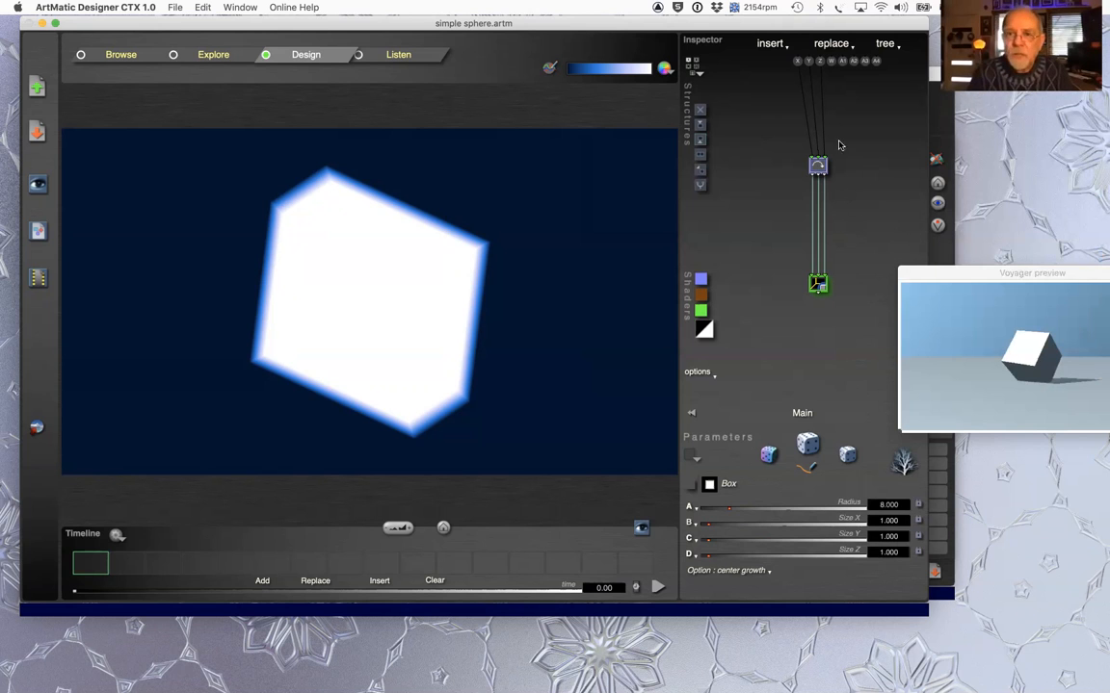
click(817, 166)
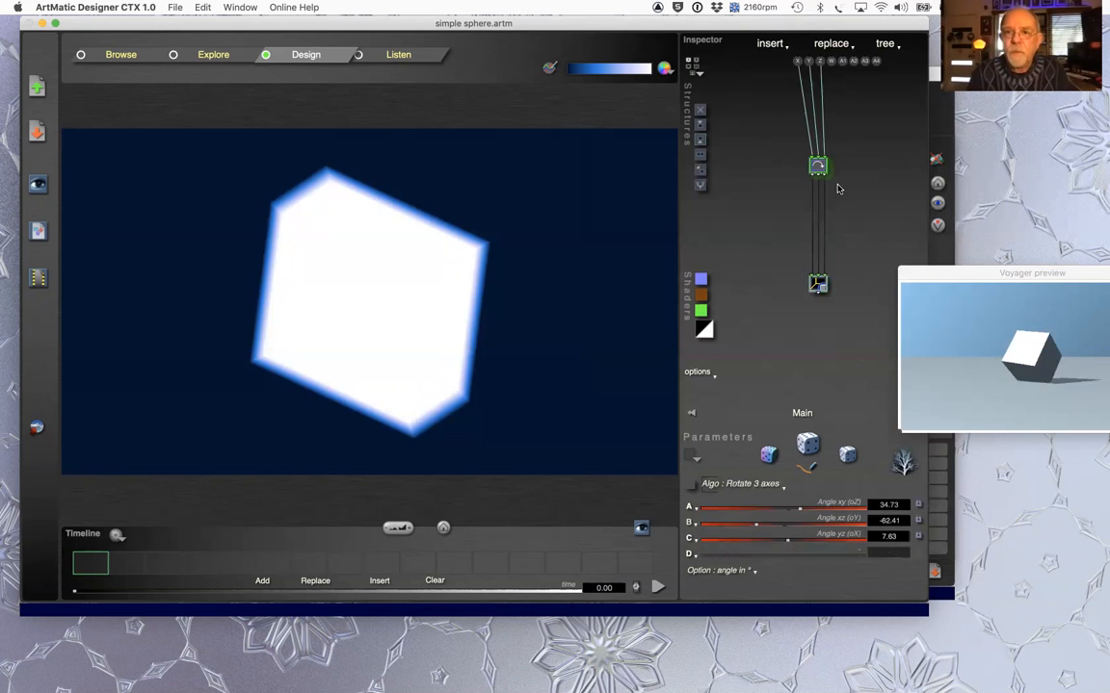
click(700, 154)
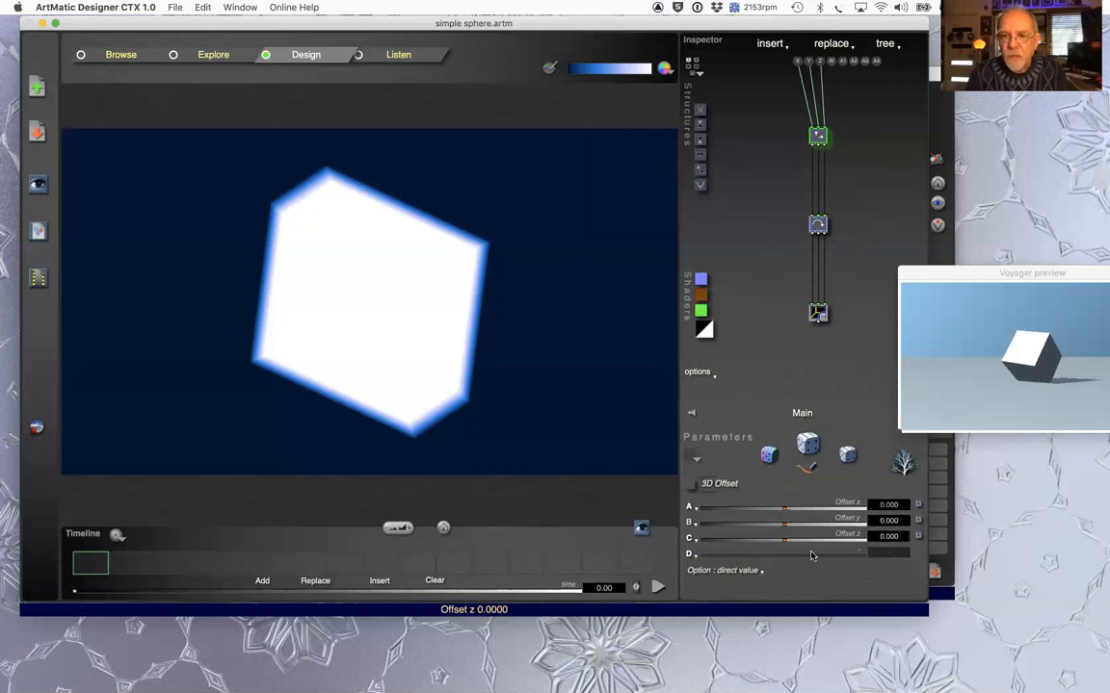
drag(778, 542, 798, 515)
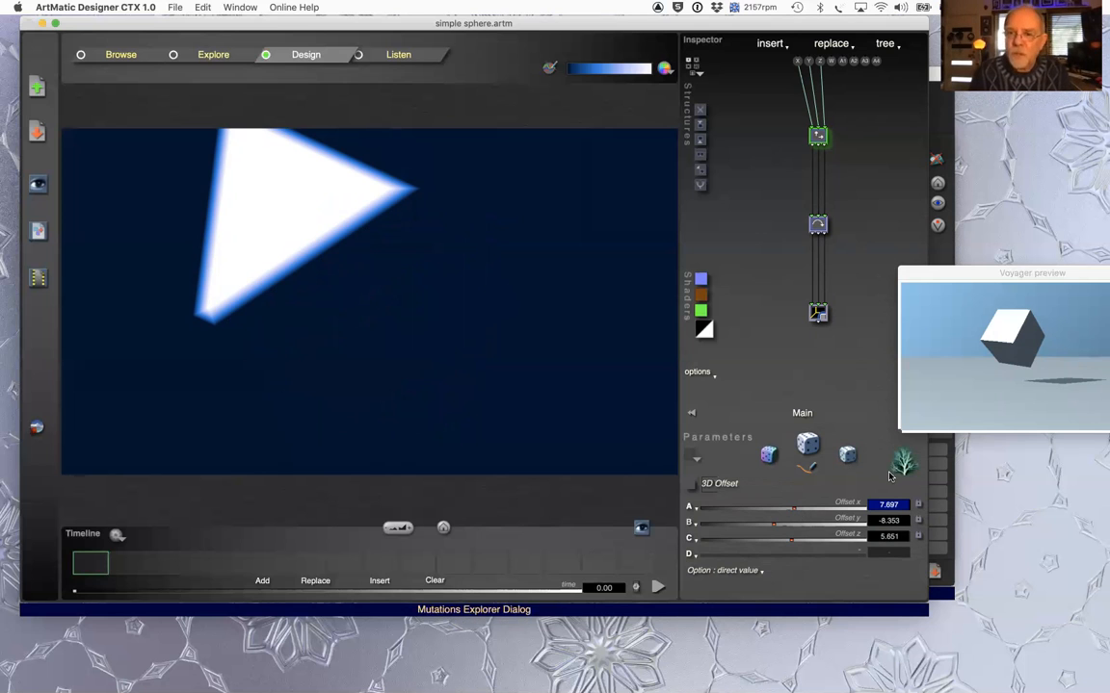
- Switch to ArtMatic Voyager and displace the simple sphere object laterally and in depth to longitude 0.0080 and latitude -0.7736
click(953, 374)
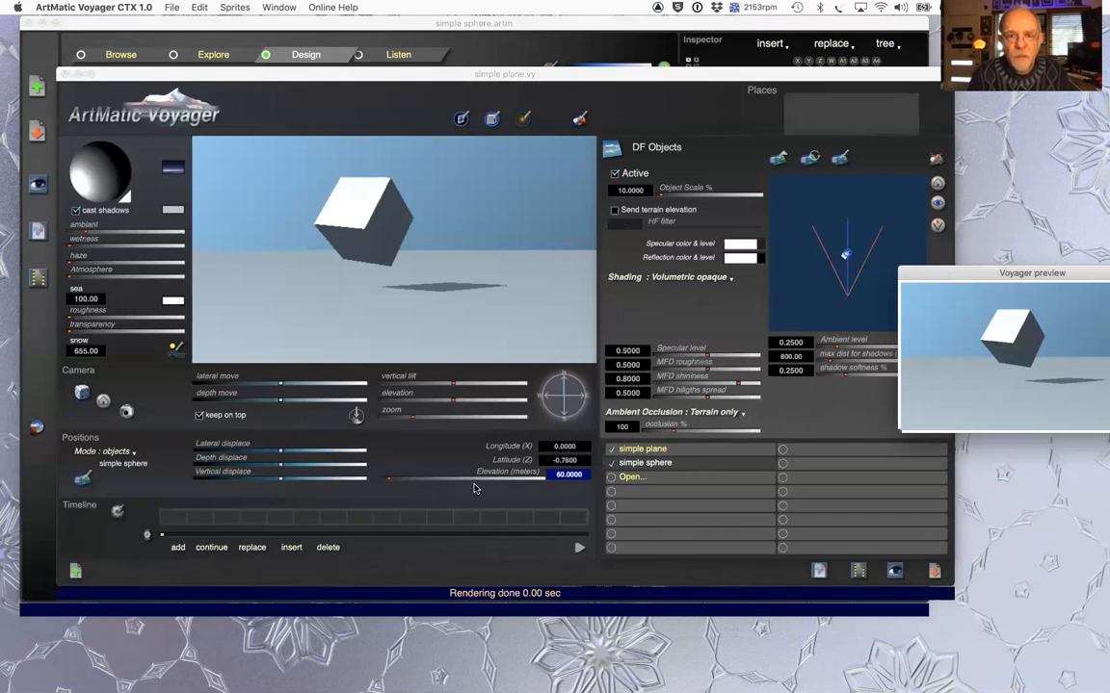
click(287, 451)
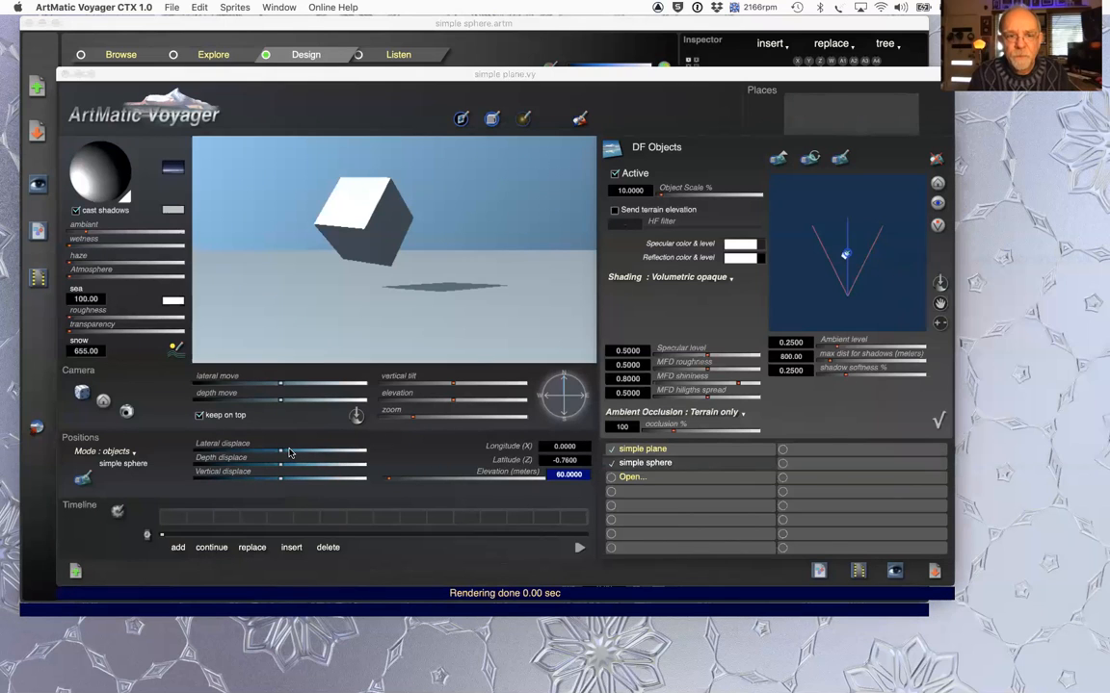
drag(284, 450, 267, 466)
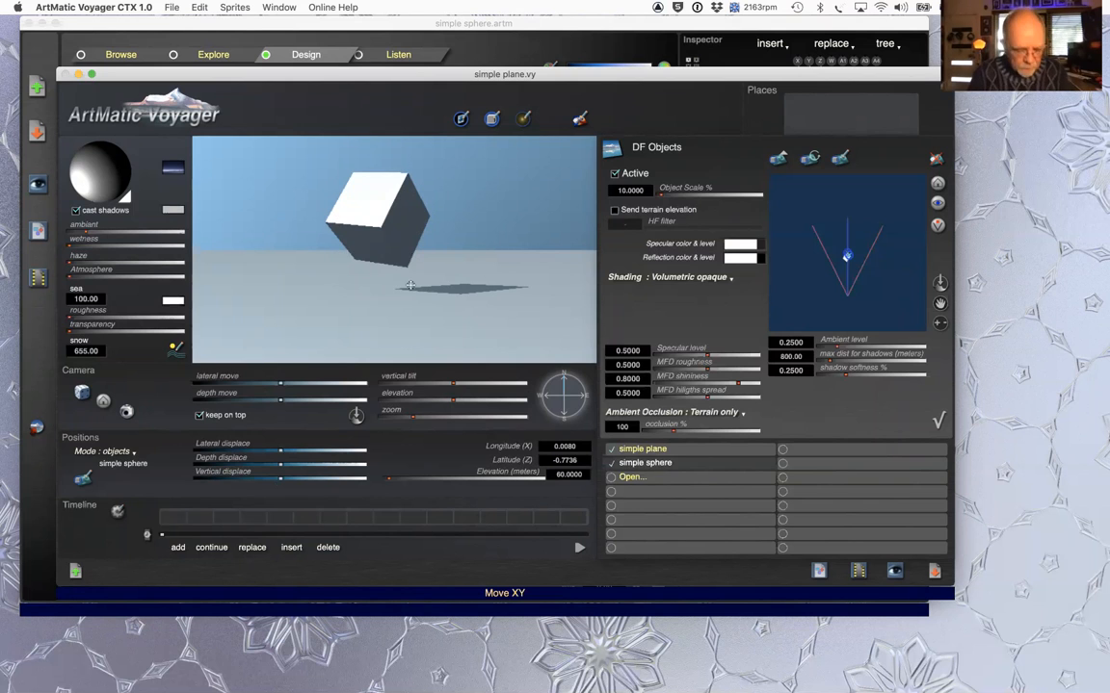
key(super+Tab)
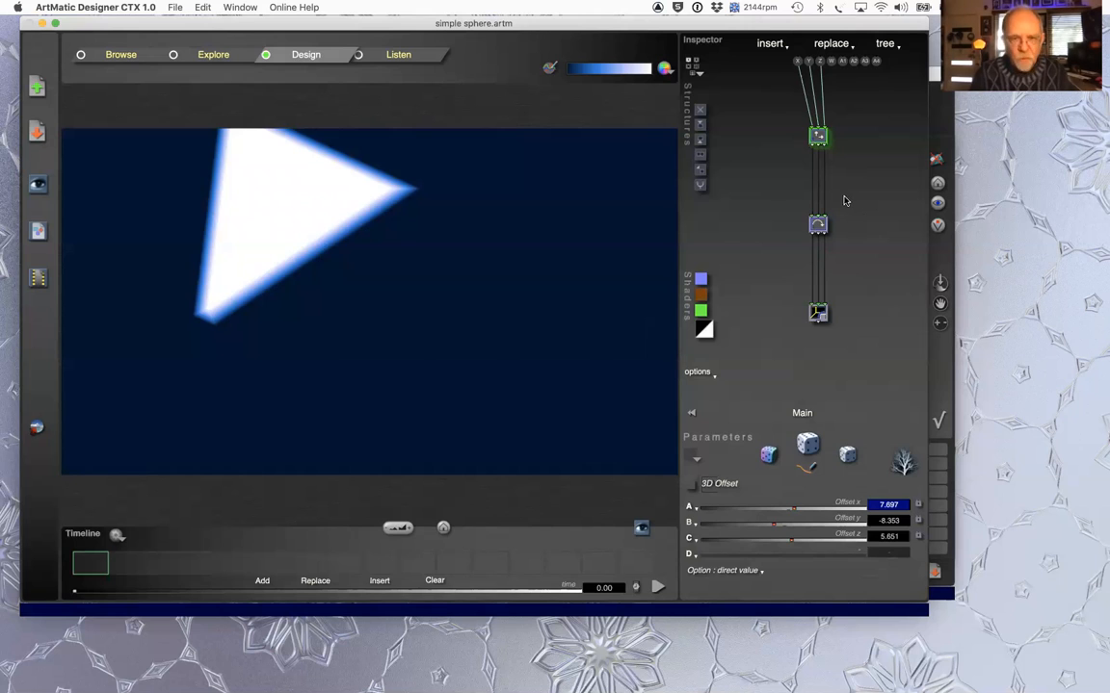
click(935, 74)
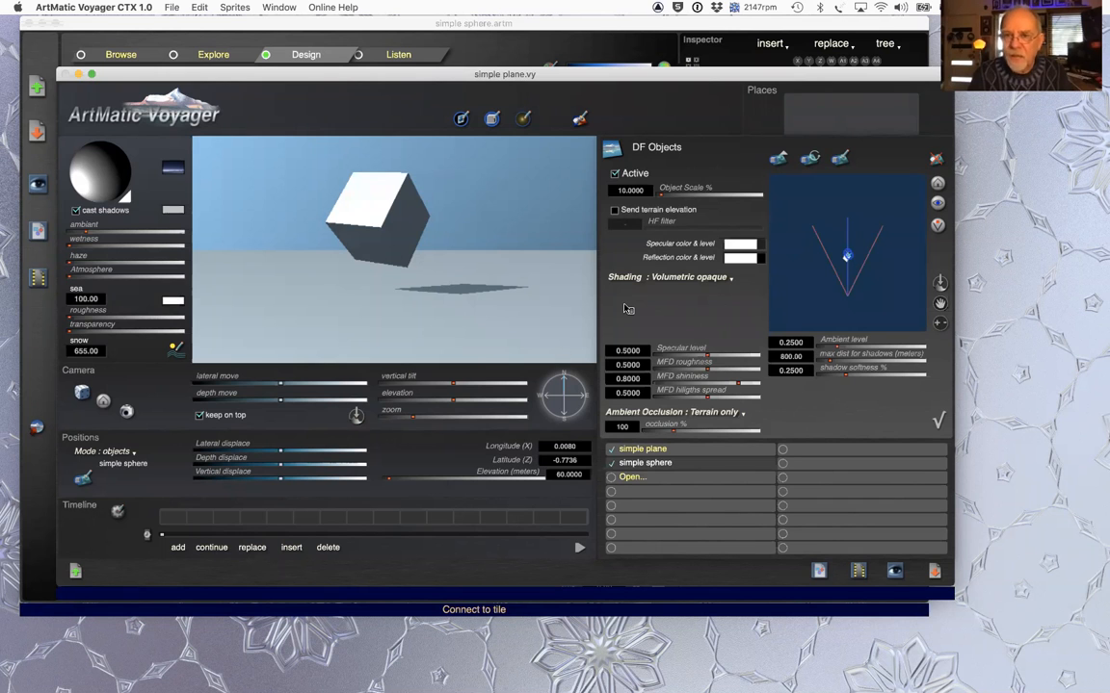
key(super+Tab)
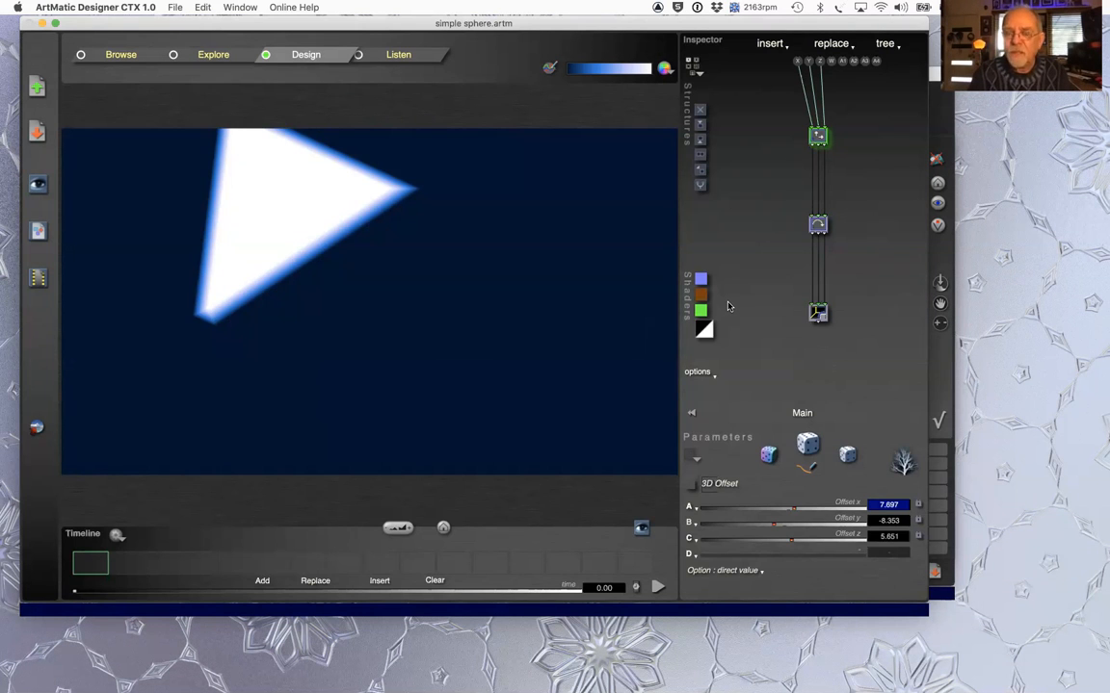
key(super+Tab)
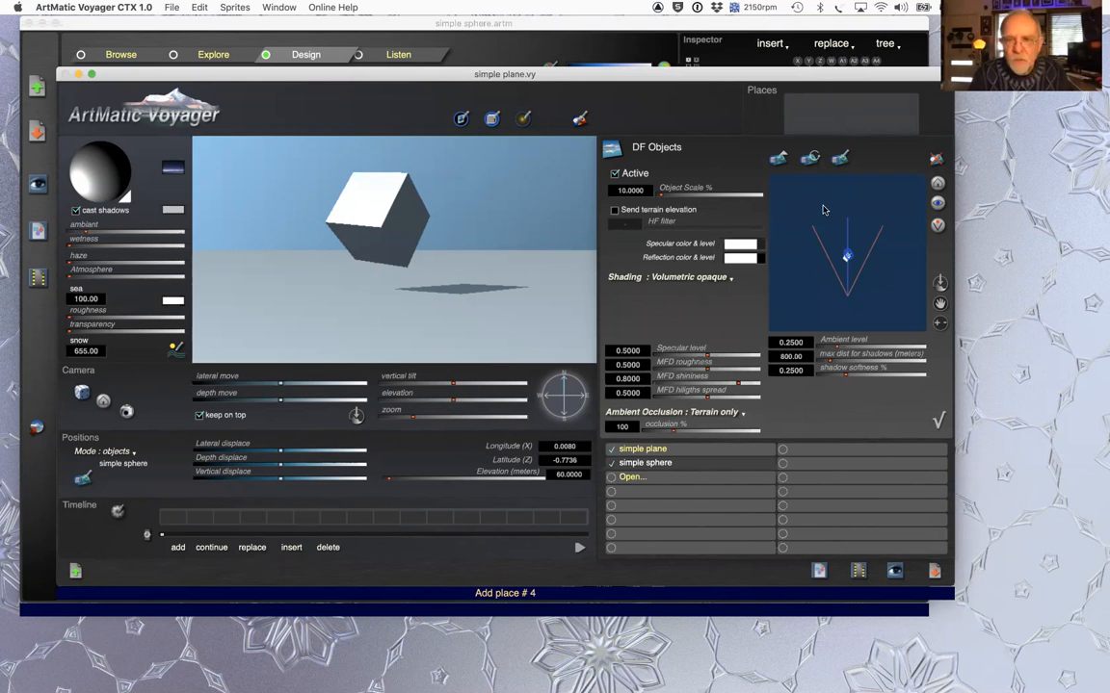
- Switch to ArtMatic Designer and reset all parameters of the 3D Offset and 3D Rotate tiles to default
key(super+Tab)
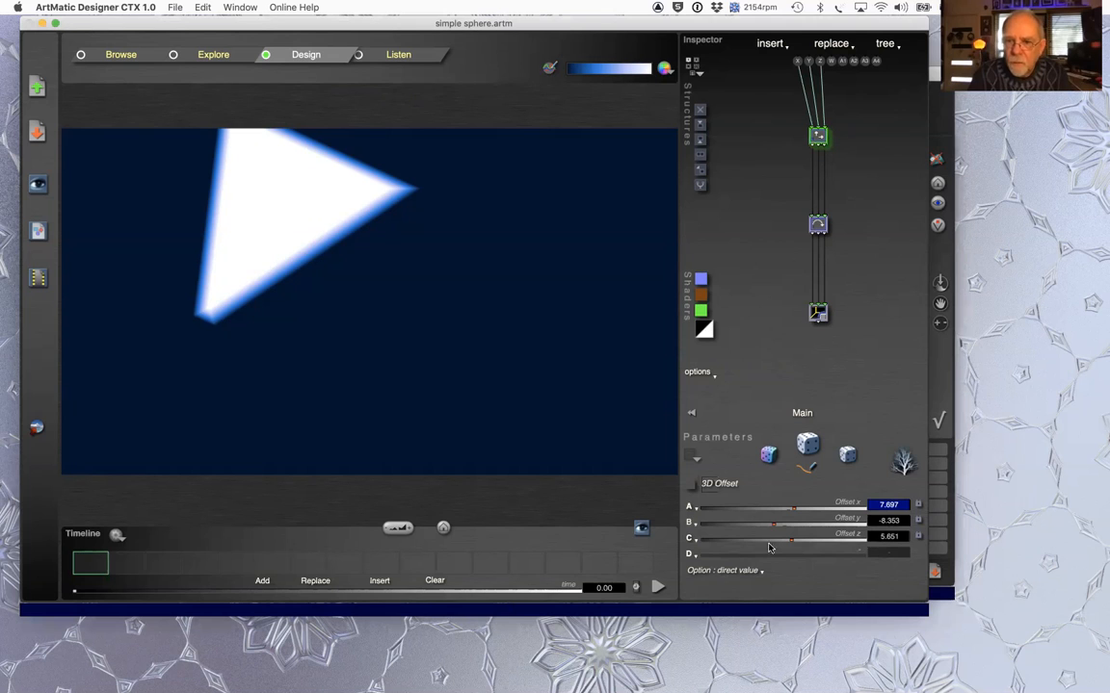
click(690, 508)
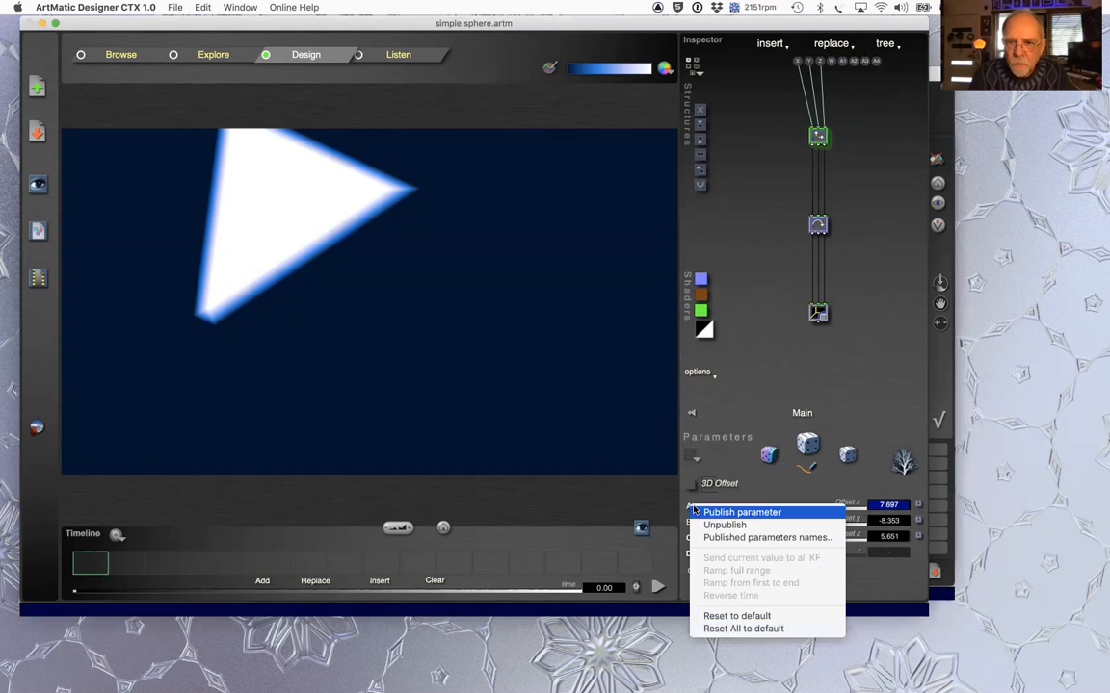
click(744, 628)
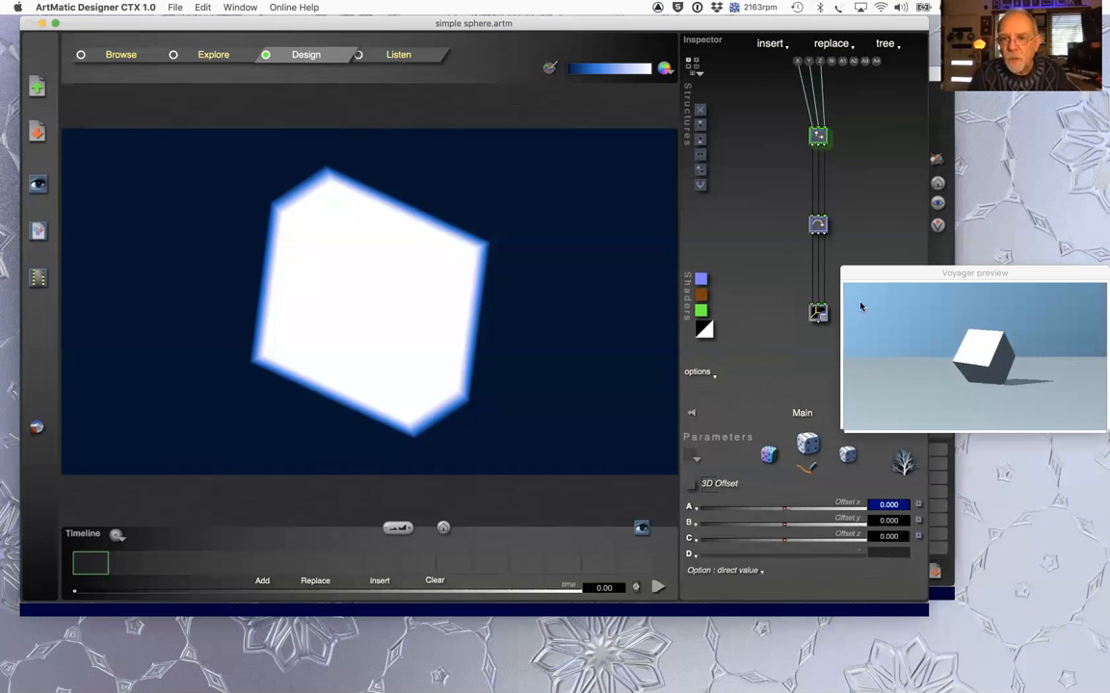
click(817, 224)
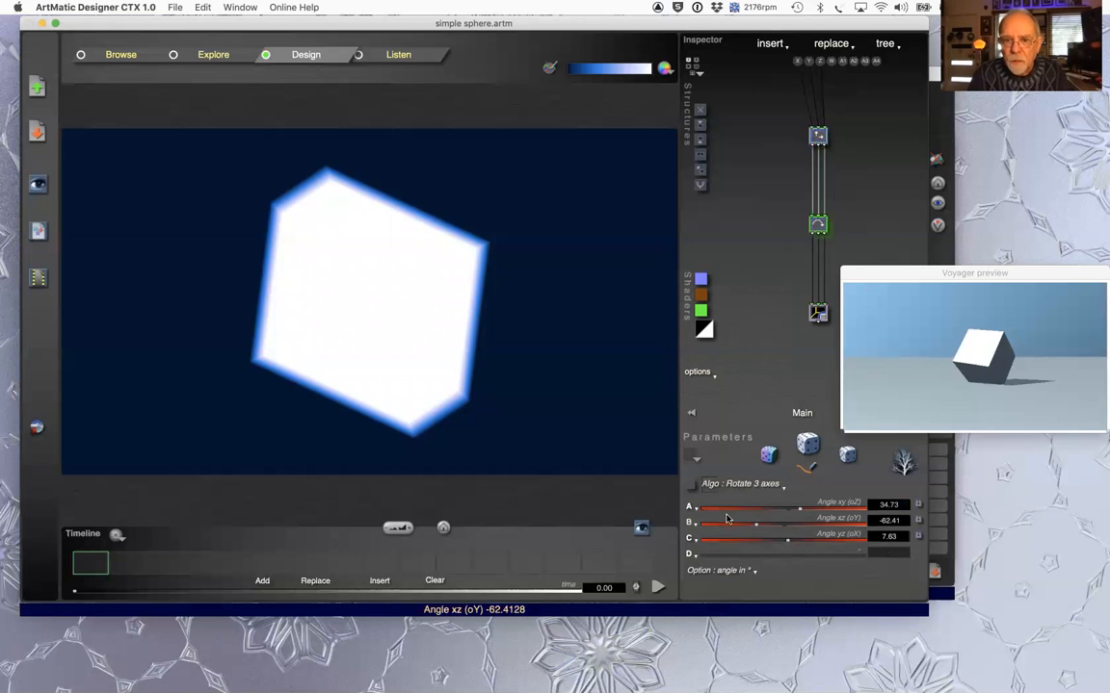
click(690, 507)
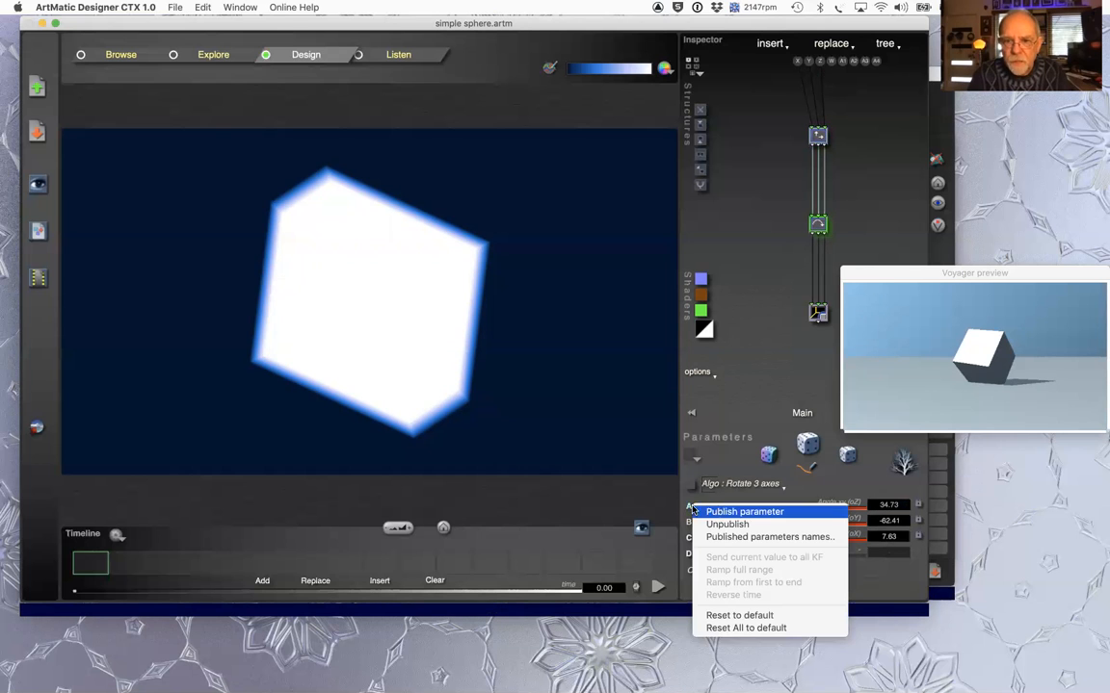
click(746, 628)
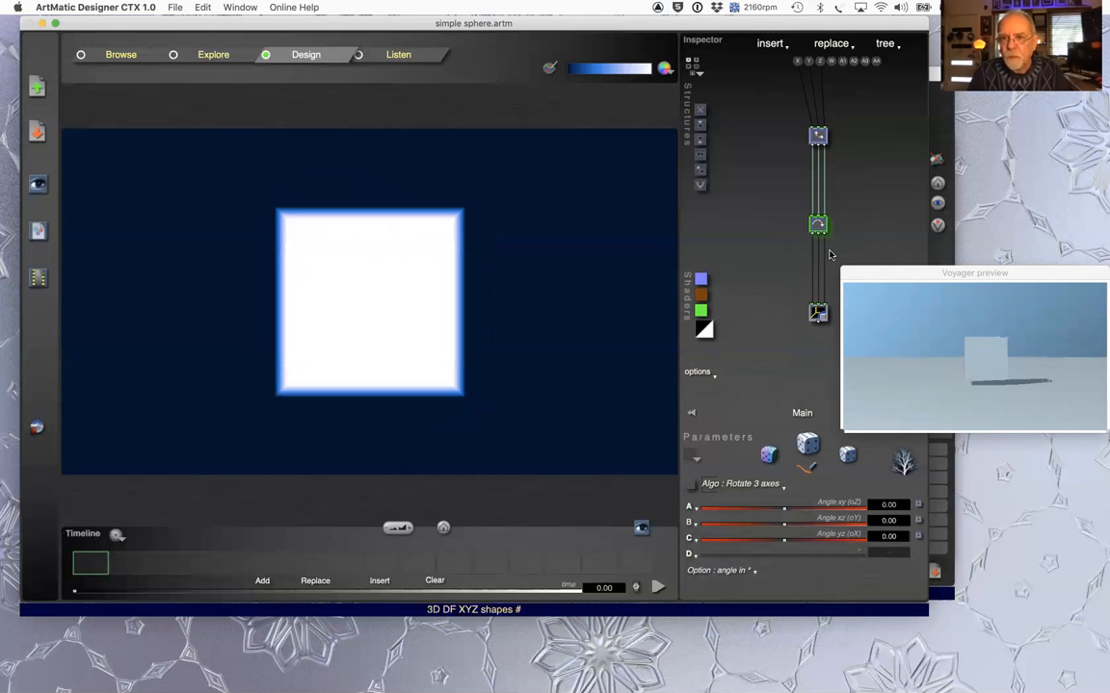
- Change the shape of the 3D DF XYZ shapes tile from Box to Sphere
click(817, 314)
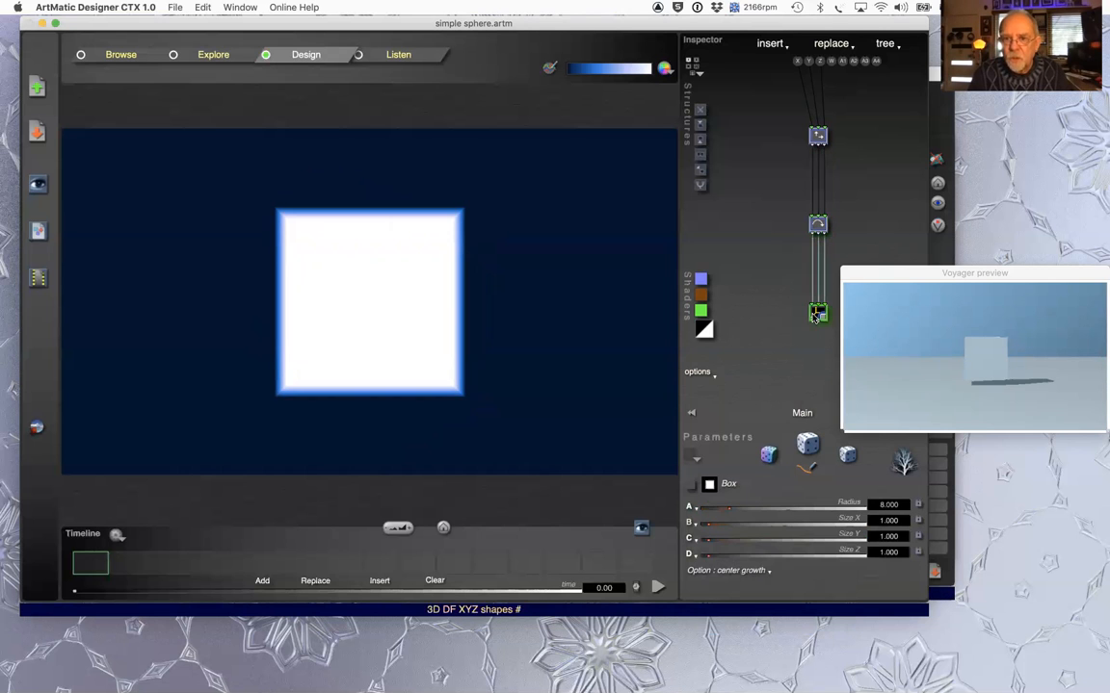
click(816, 317)
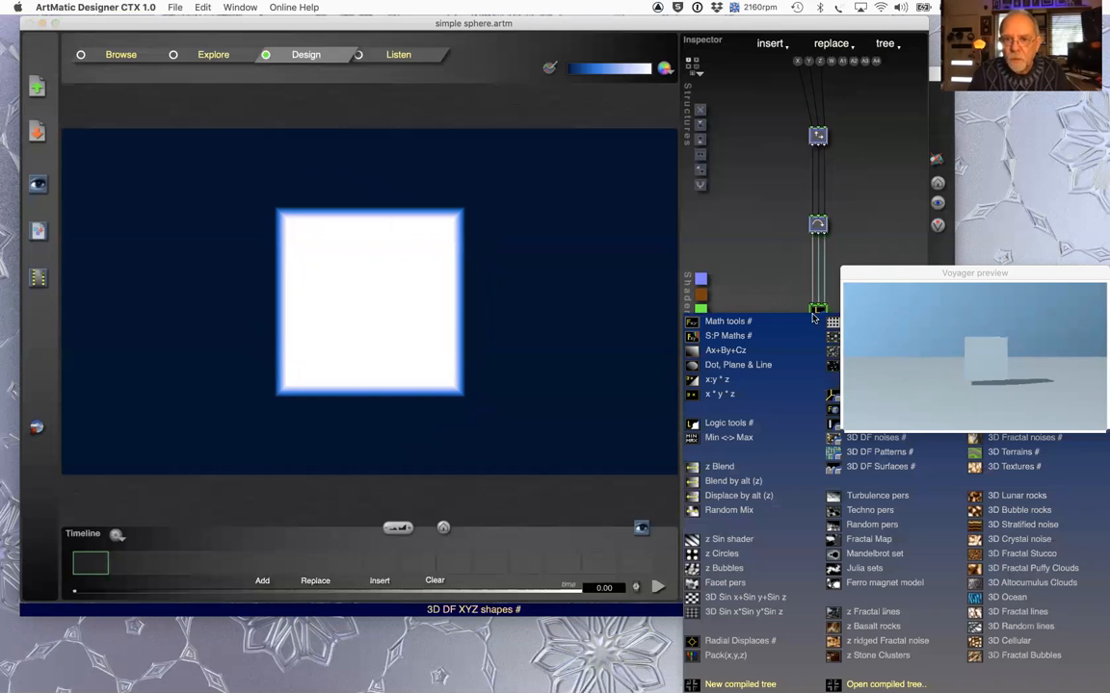
click(758, 250)
click(723, 484)
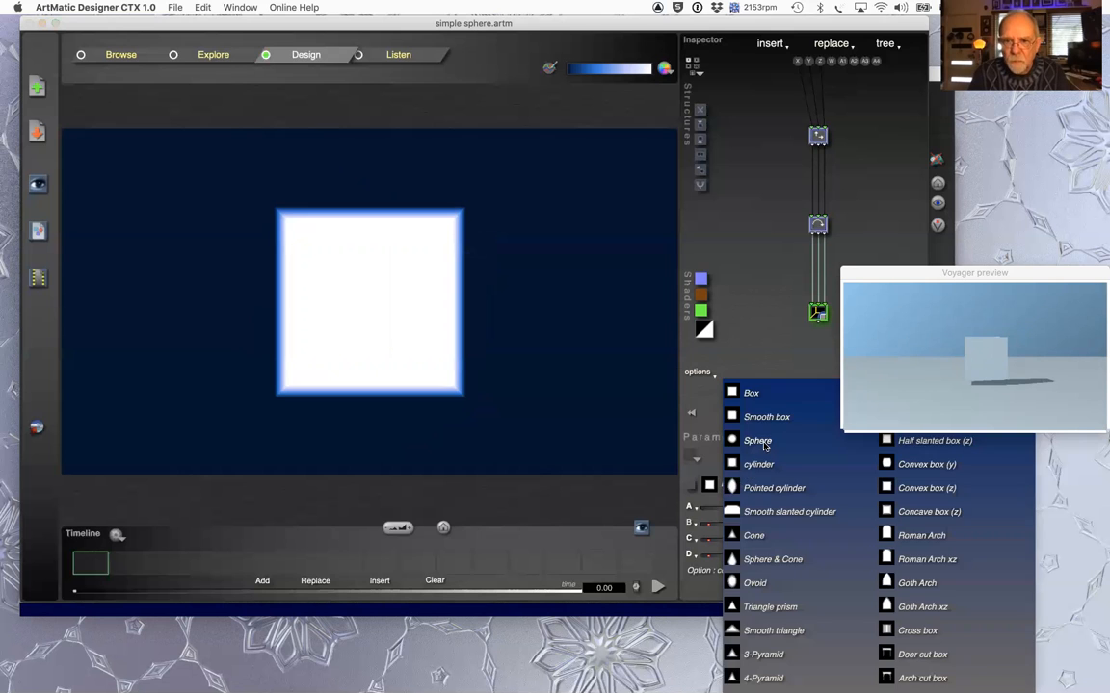
click(764, 440)
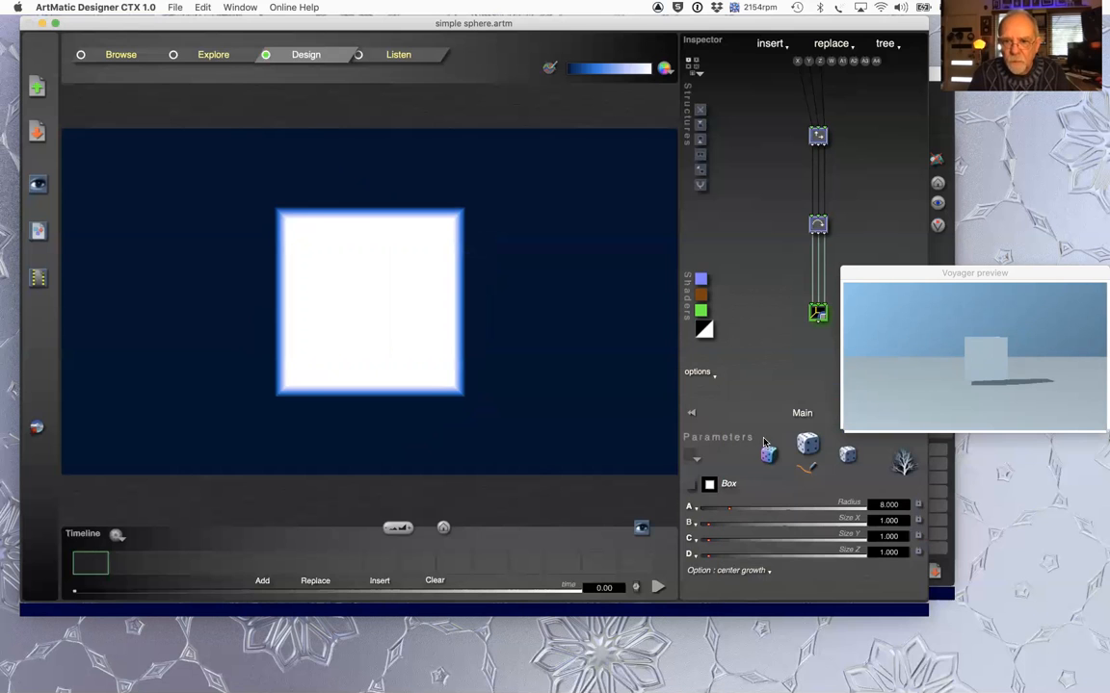
- Move the Voyager preview window out of the way and replace the bottom tile's function with 3D DF shapes A, reviewing its algorithm choices
click(818, 315)
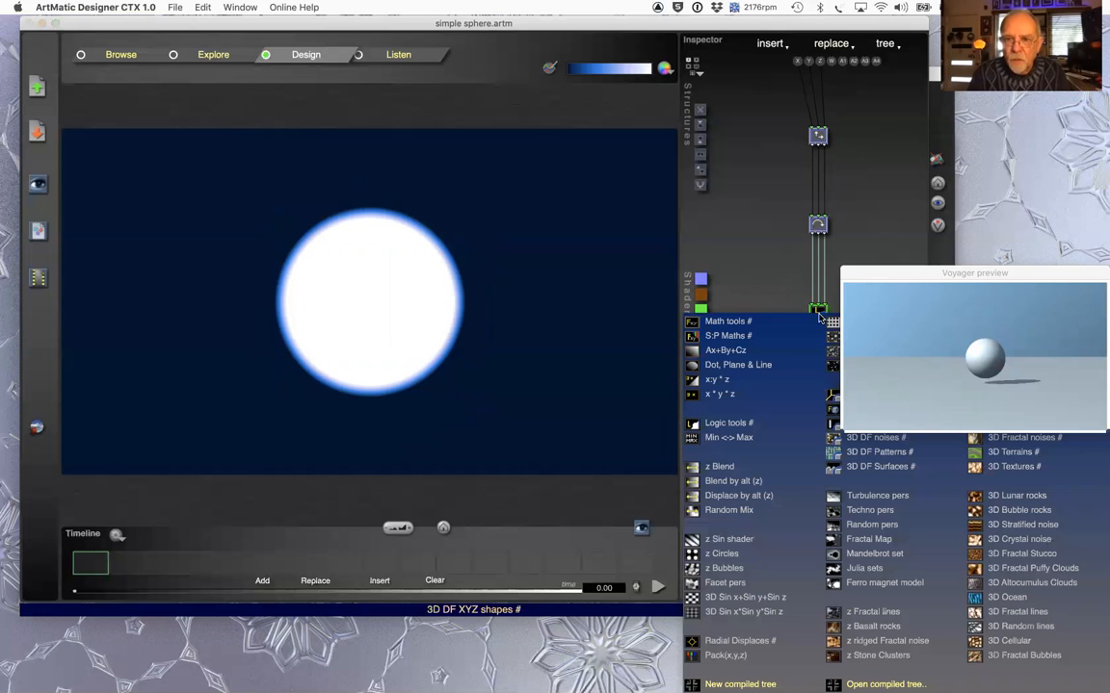
click(910, 274)
drag(910, 273, 973, 531)
click(818, 315)
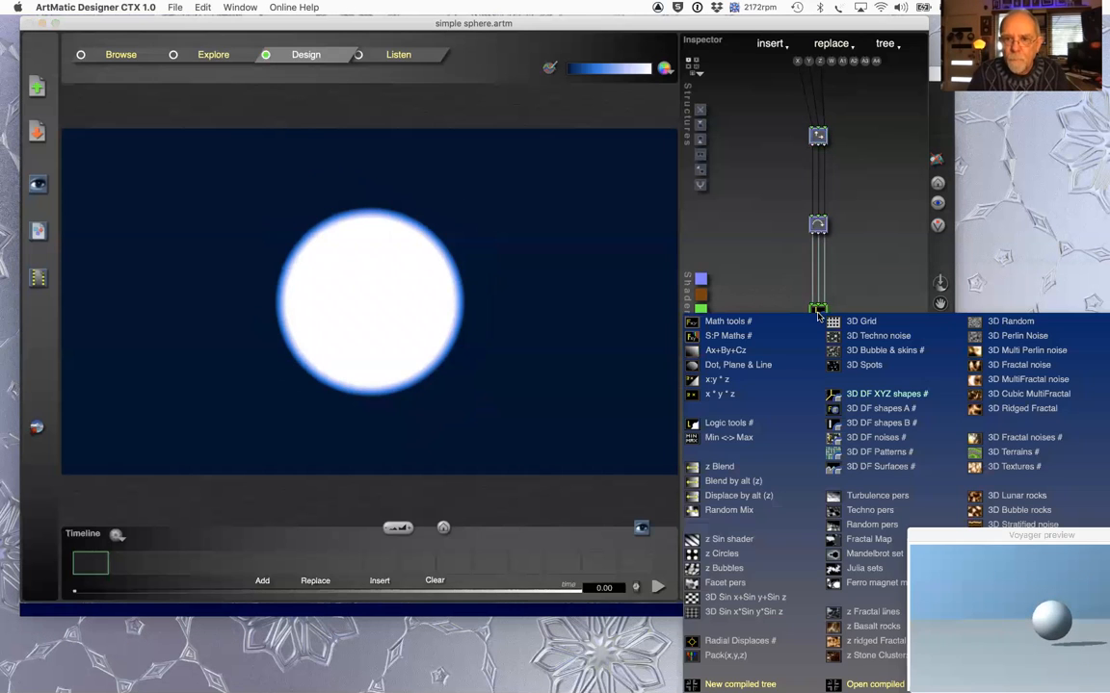
click(879, 409)
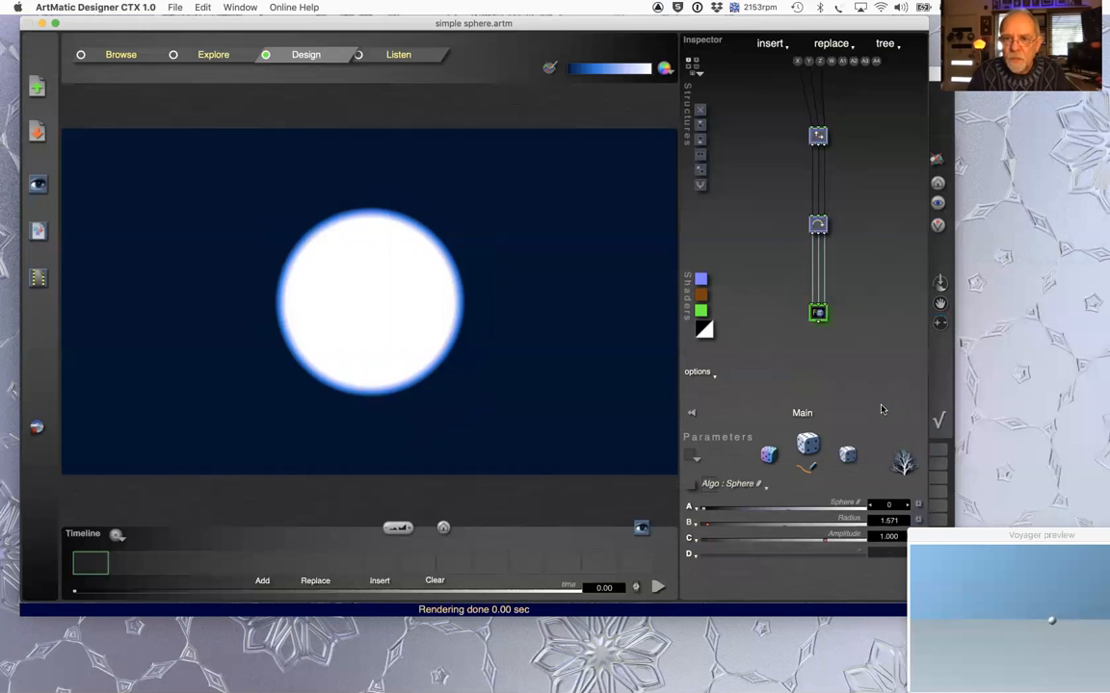
click(737, 483)
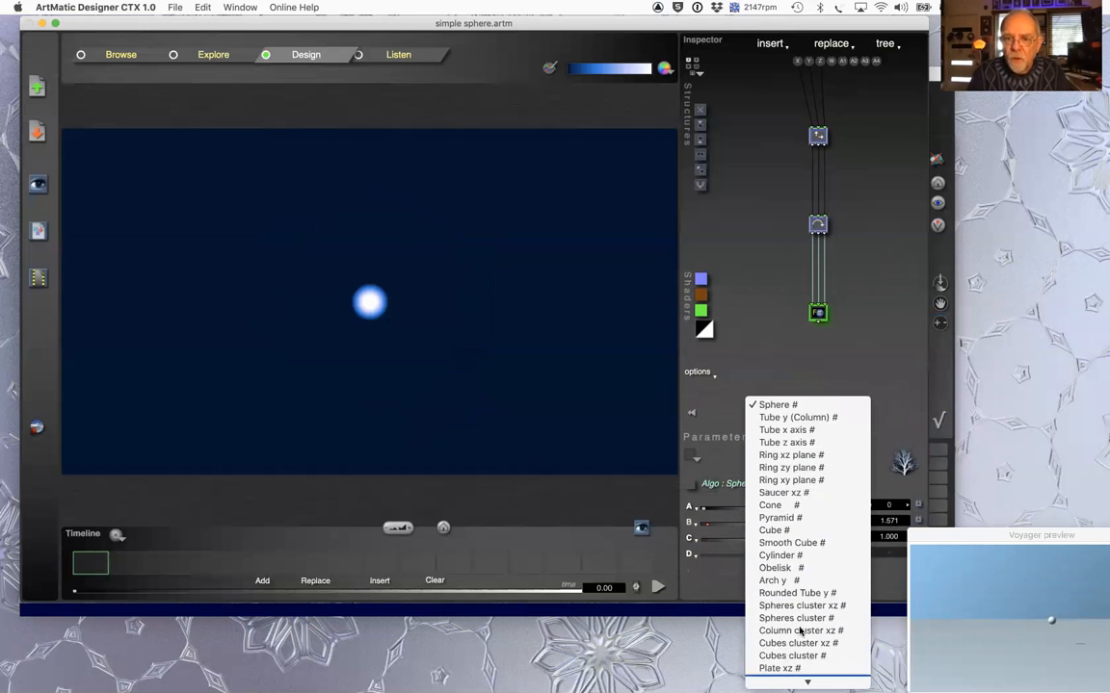
click(869, 323)
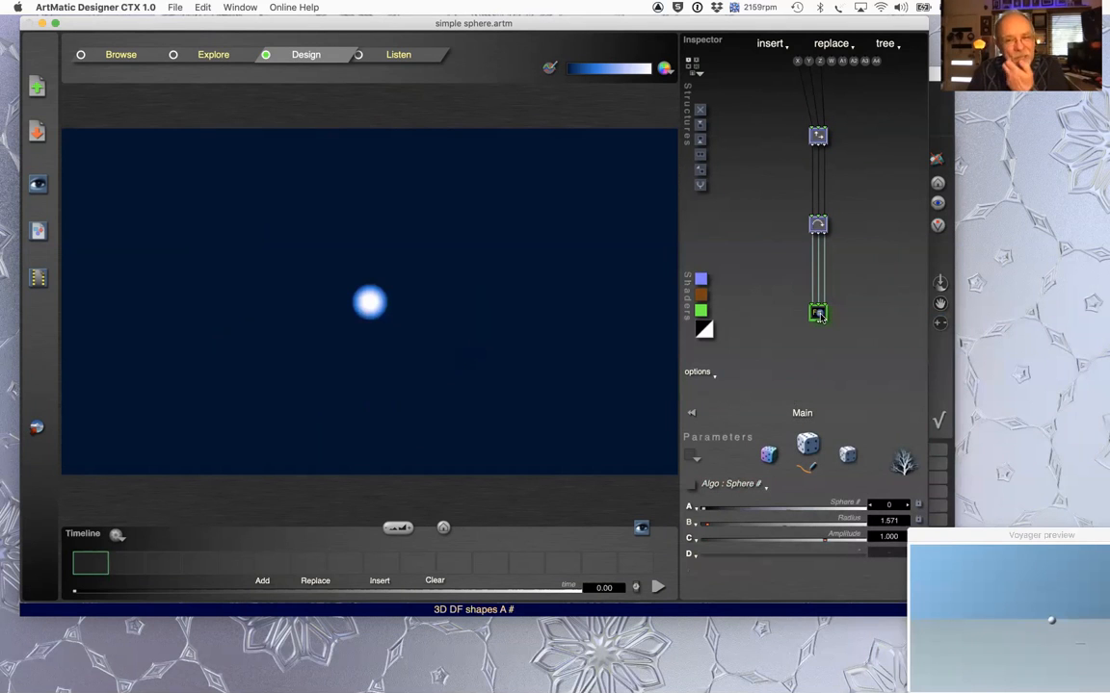
- Set the bottom tile back to 3D DF XYZ shapes and look over the available DF shape functions
click(819, 314)
click(864, 393)
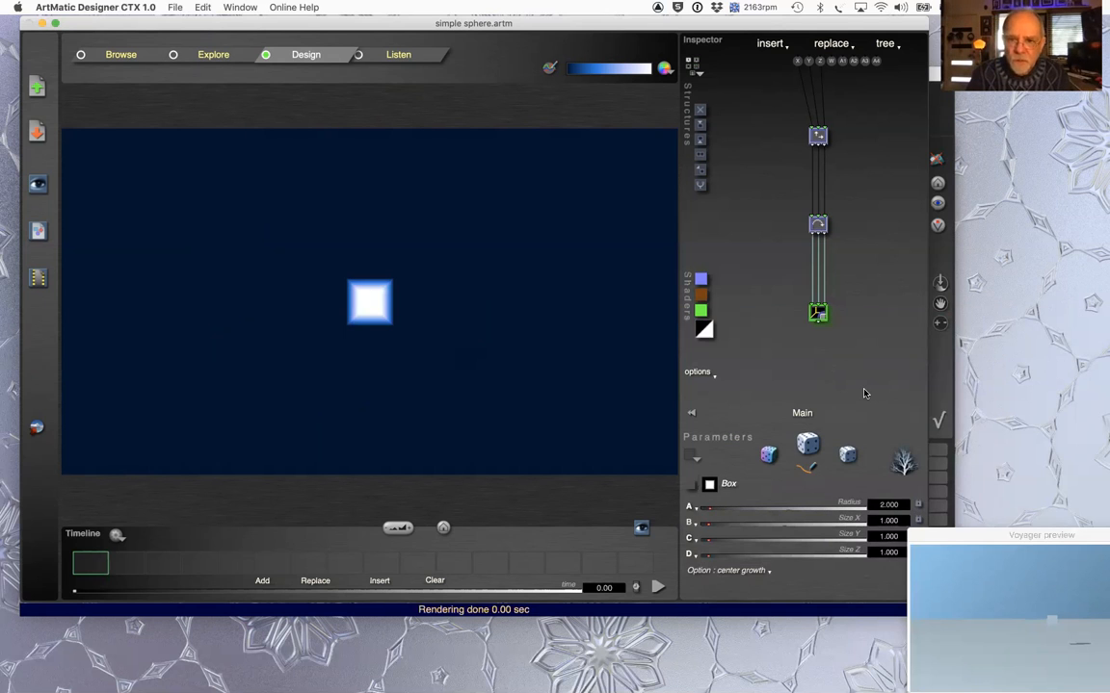
click(818, 312)
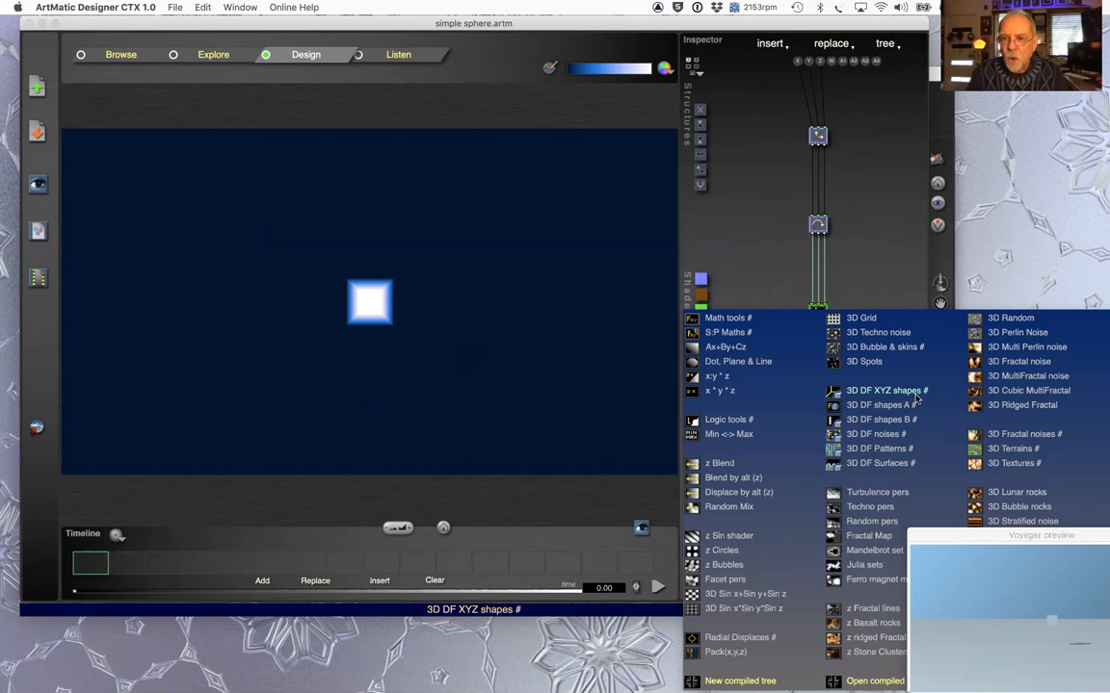
click(830, 396)
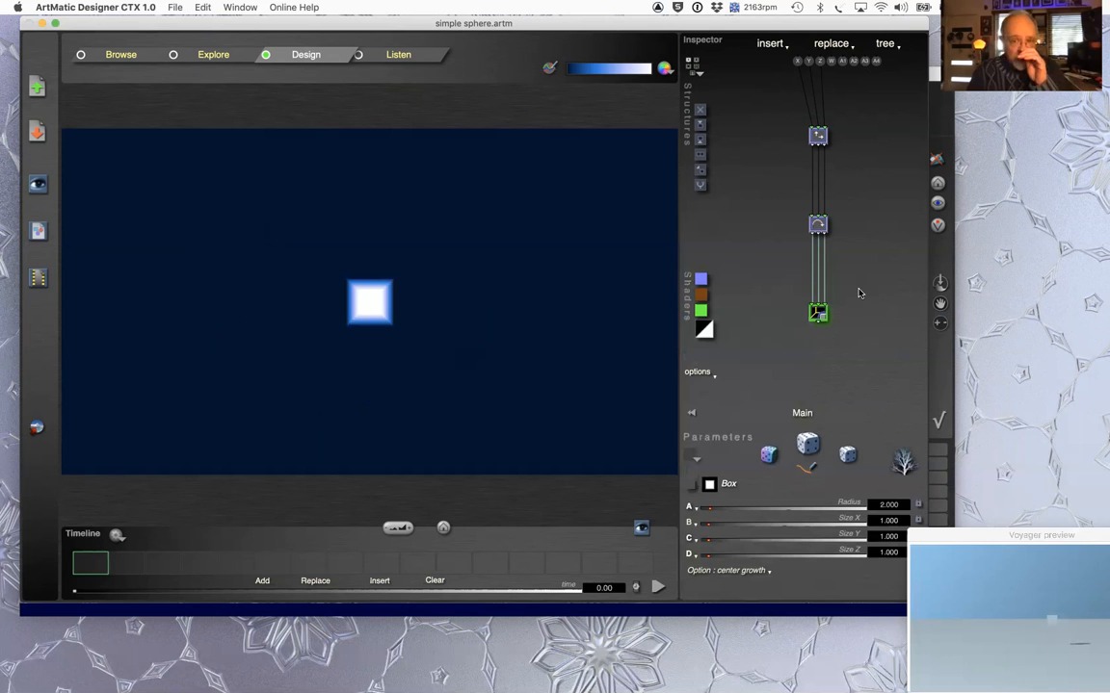
click(817, 312)
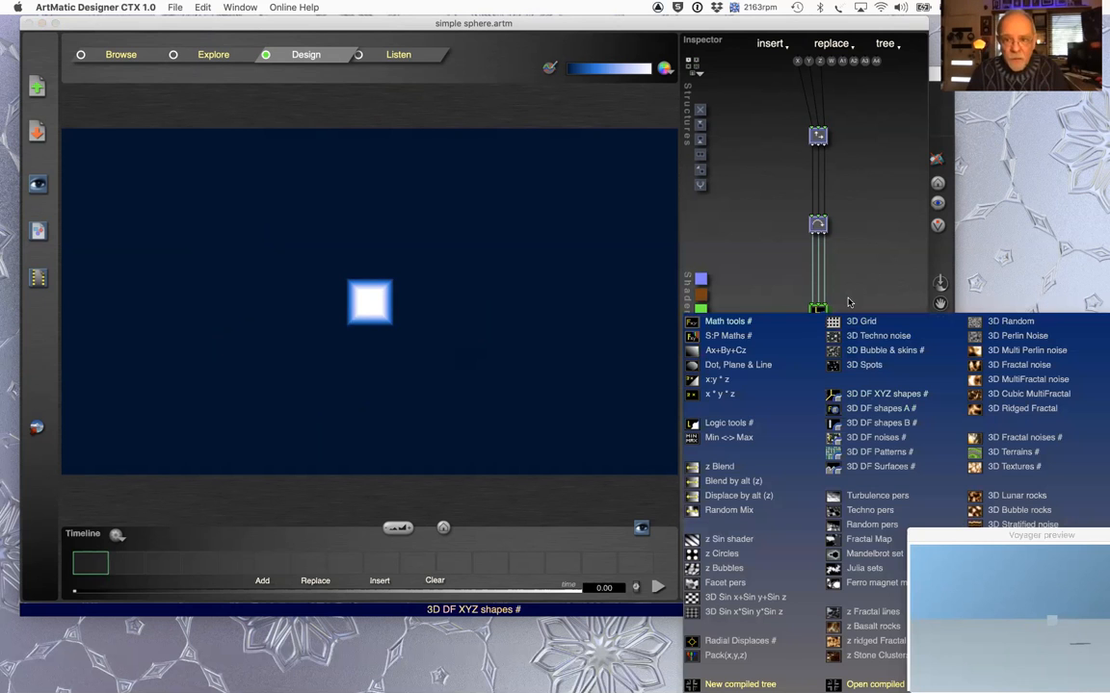
click(876, 243)
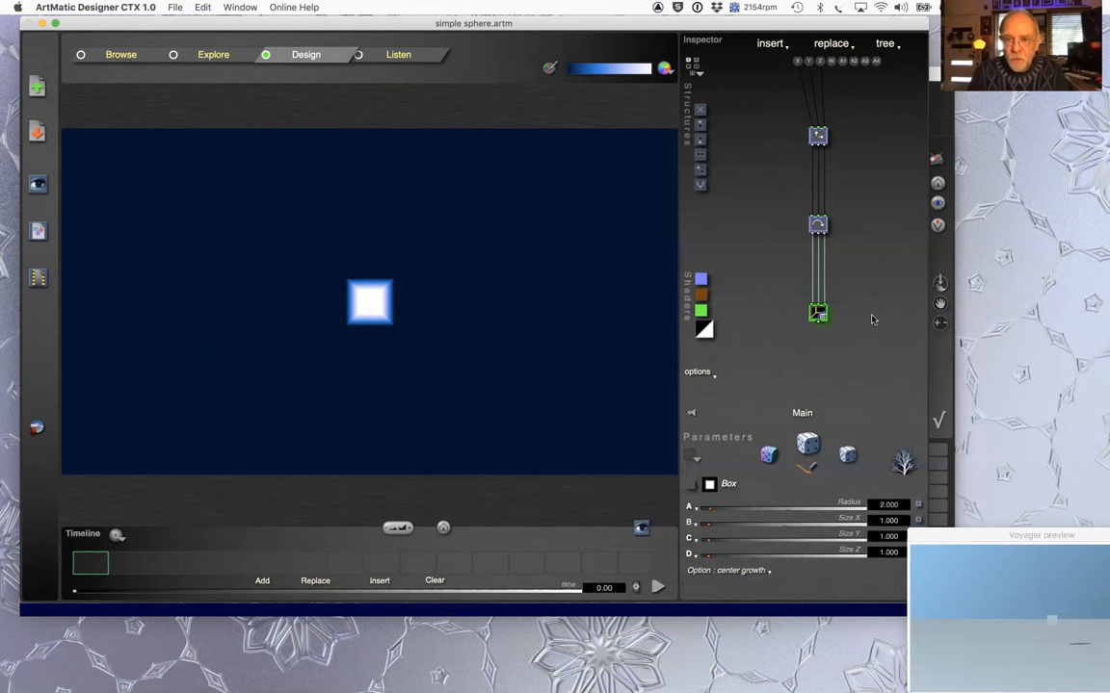
- Switch the bottom tile to 3D DF shapes A with the Sphere algorithm and enlarge its Radius to about 4.79
click(819, 312)
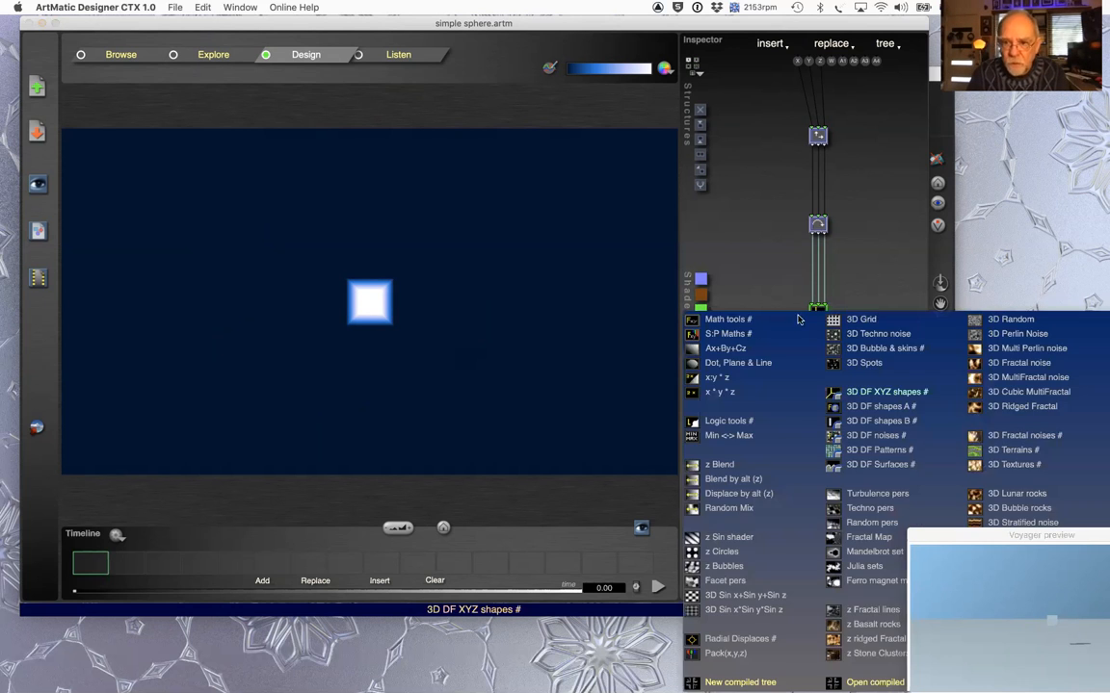
click(870, 406)
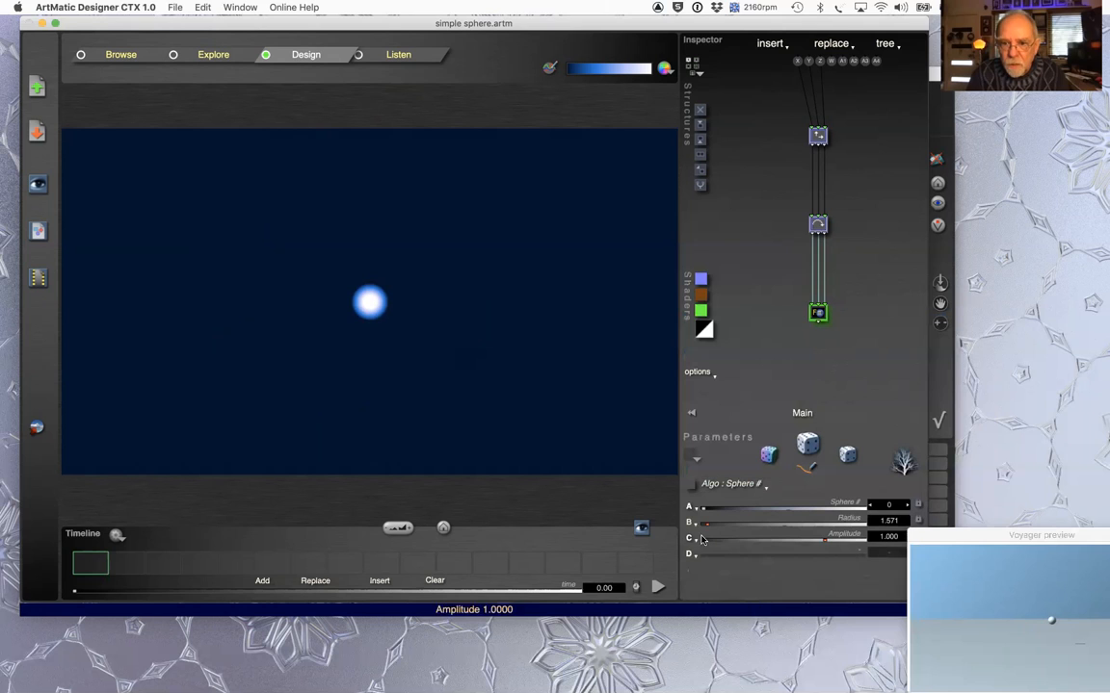
drag(888, 521, 888, 499)
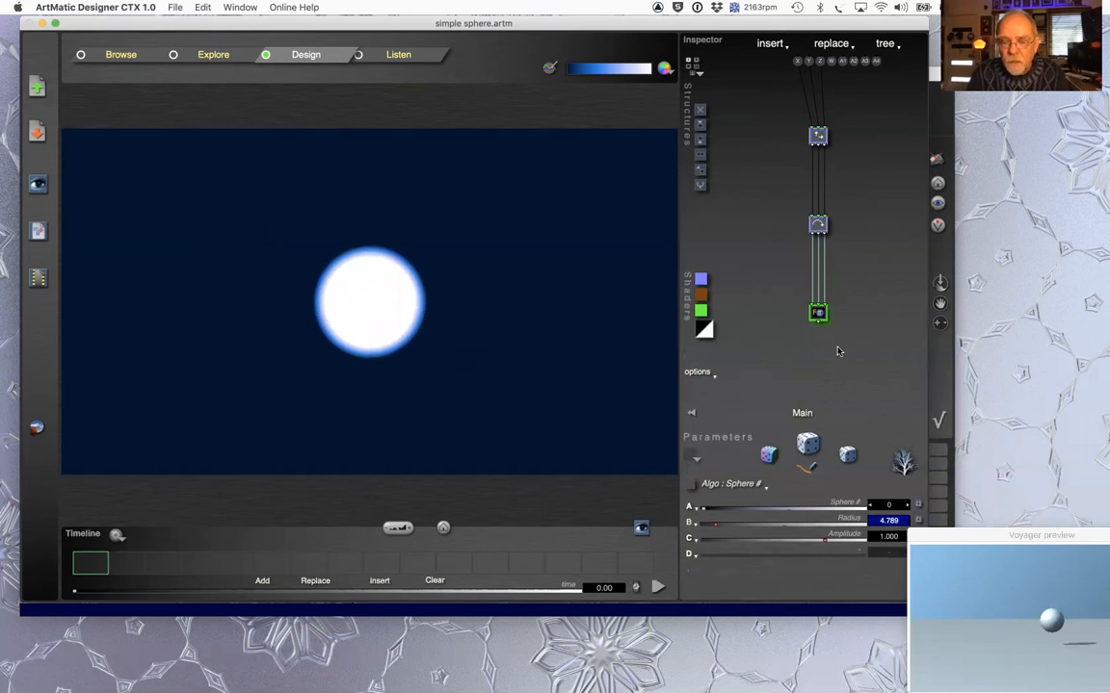
click(737, 484)
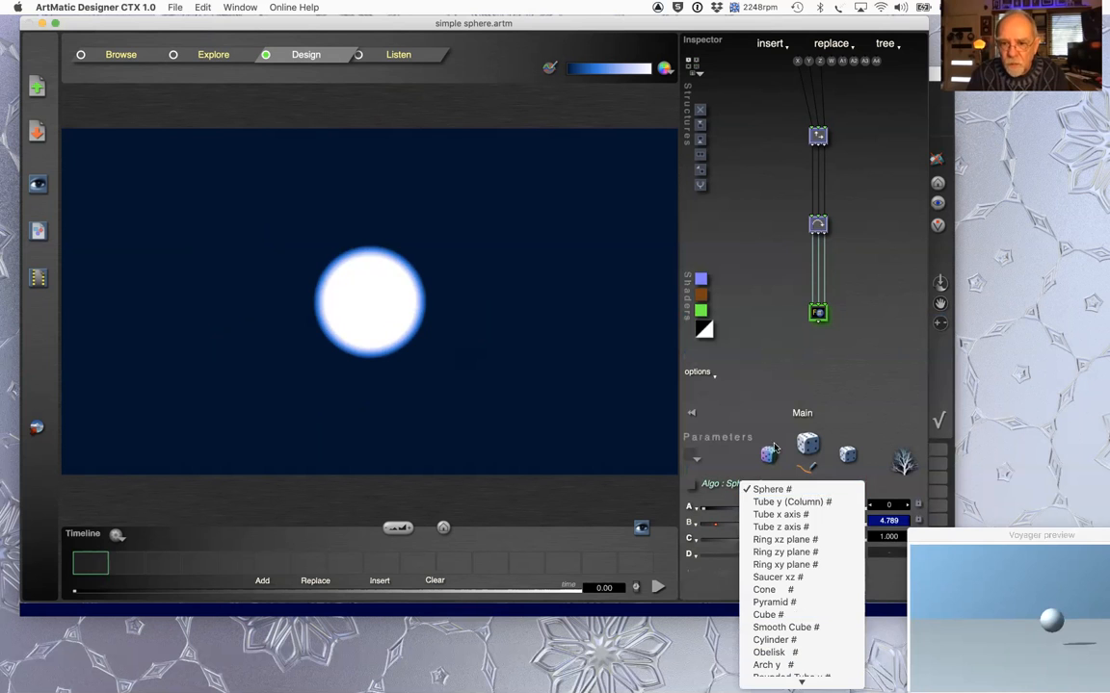
click(757, 349)
- Switch the bottom tile to 3D DF XYZ shapes and choose Sphere as its shape
click(818, 309)
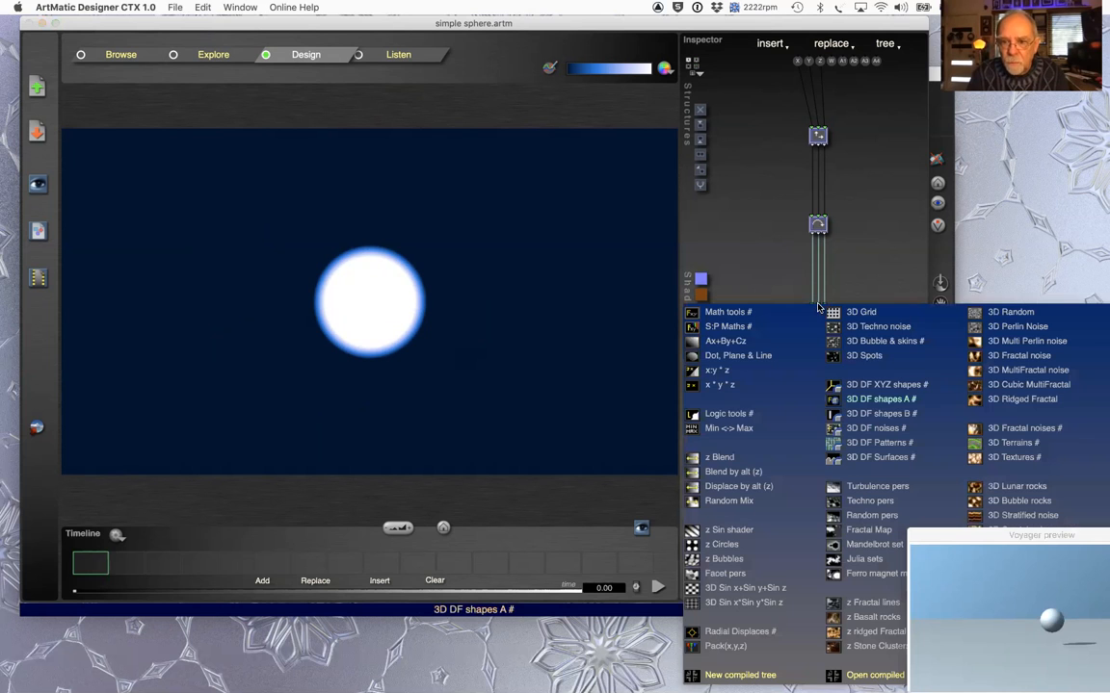
click(907, 384)
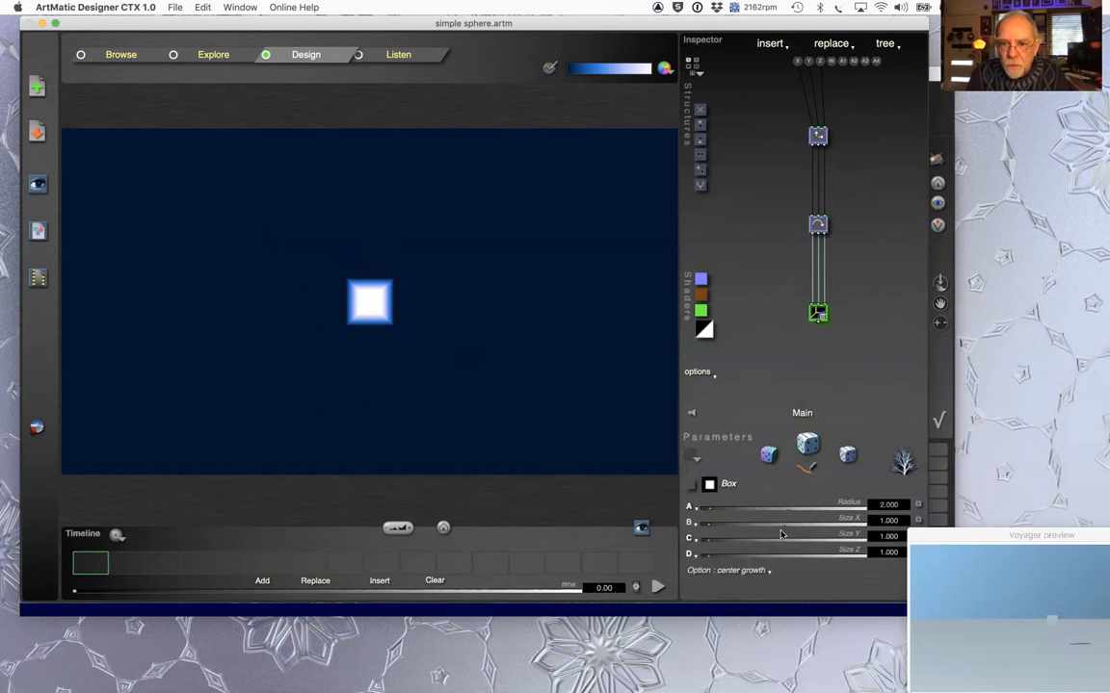
click(733, 486)
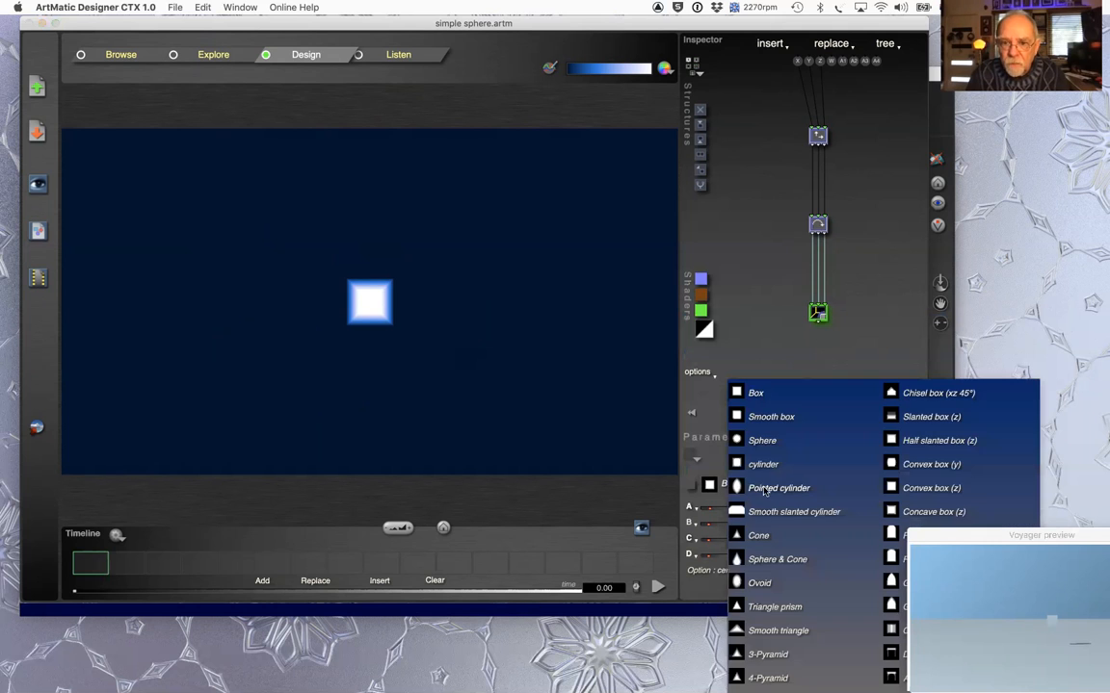
click(785, 446)
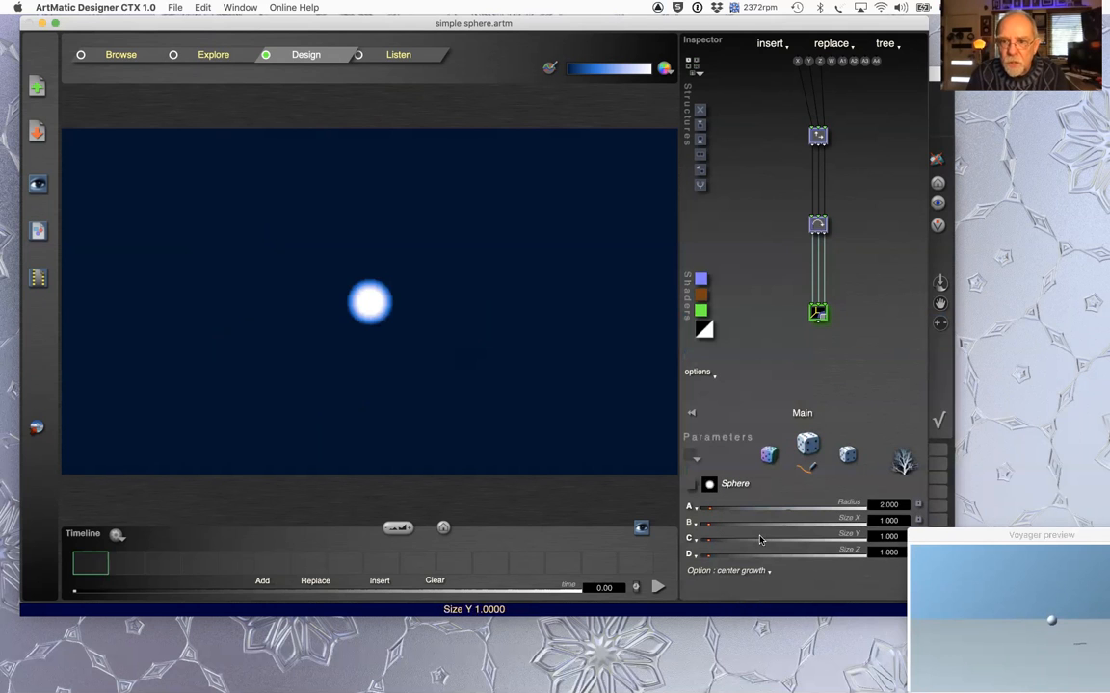
- Try Size X, Y and Z of about 2.9, 2.6 and 3.3 on the sphere, and reset the tile's parameters to default
drag(714, 524, 716, 557)
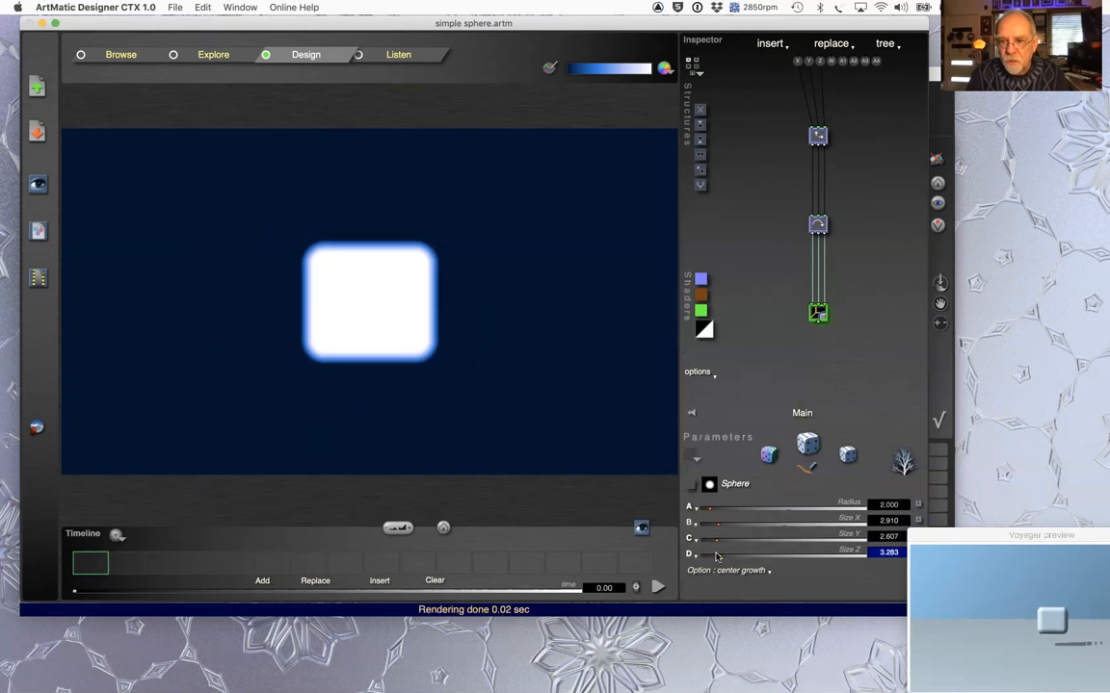
click(690, 508)
click(762, 632)
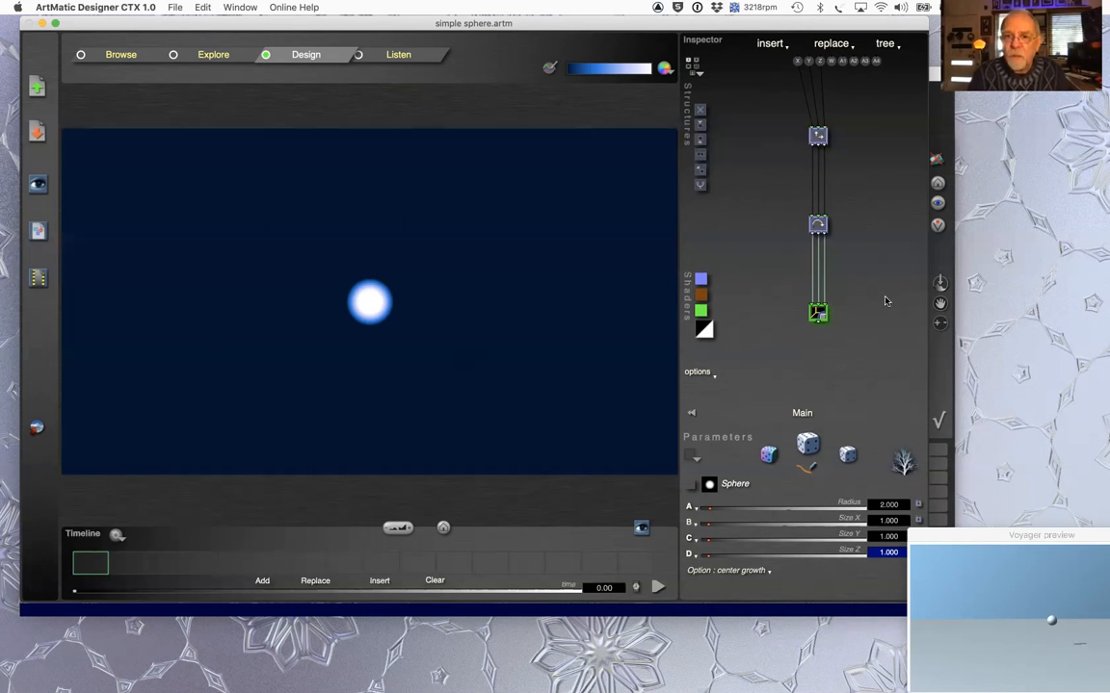
- Reselect 3D DF XYZ shapes for the bottom tile, change its shape to Box and set the Radius to about 7.4
click(817, 312)
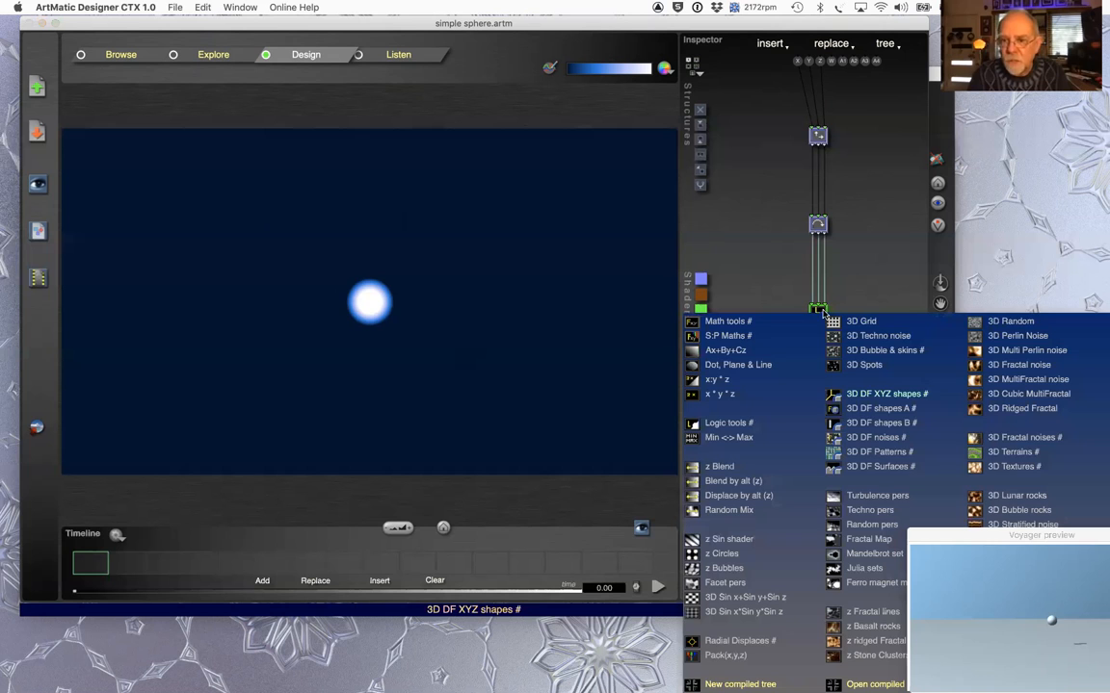
click(886, 394)
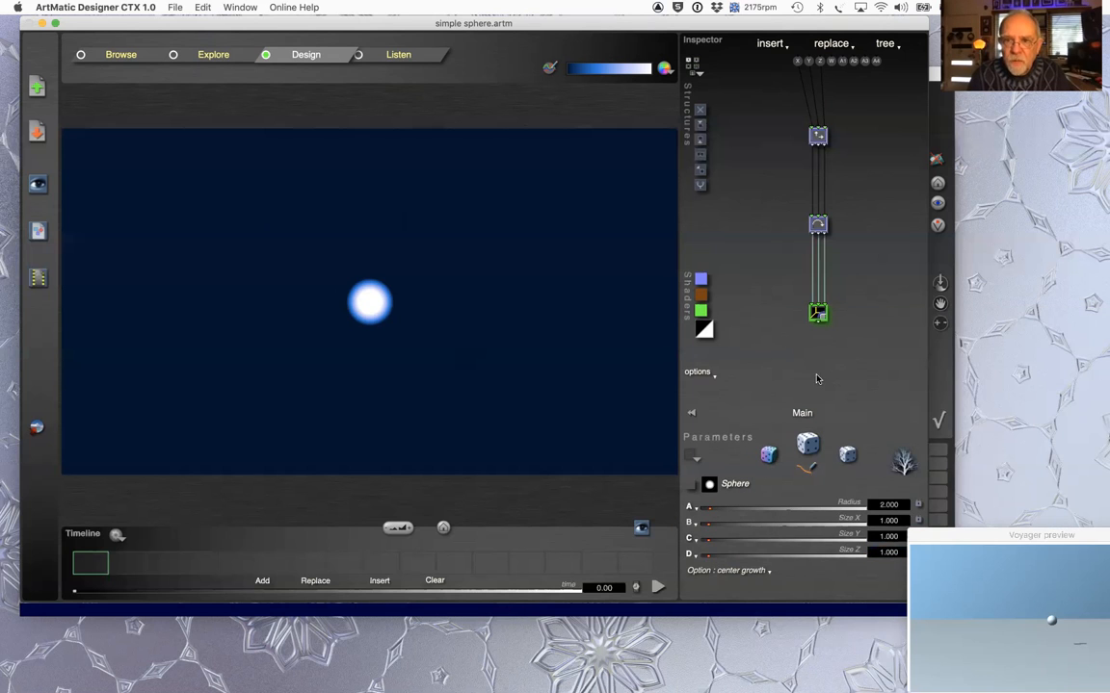
click(818, 312)
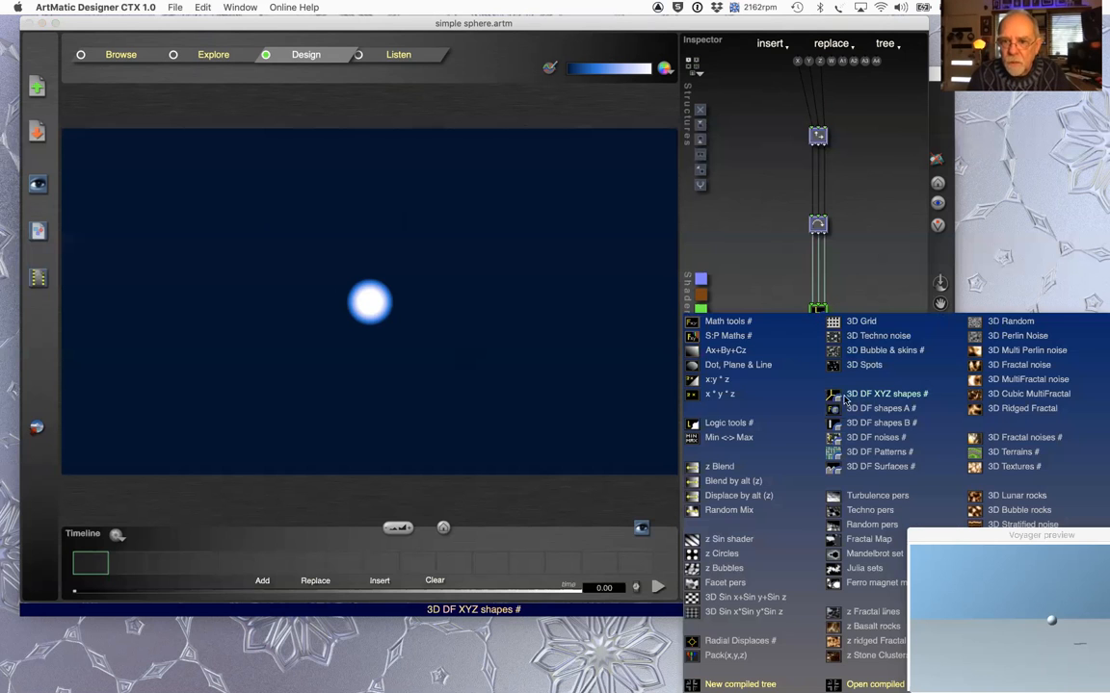
click(844, 397)
click(732, 486)
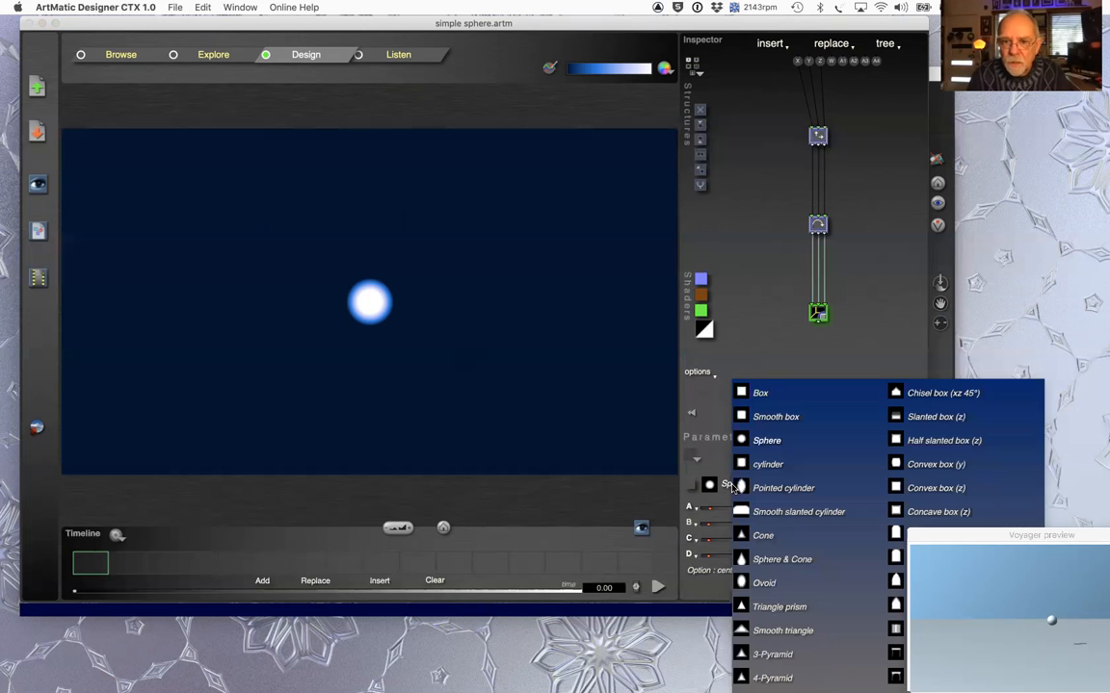
click(761, 393)
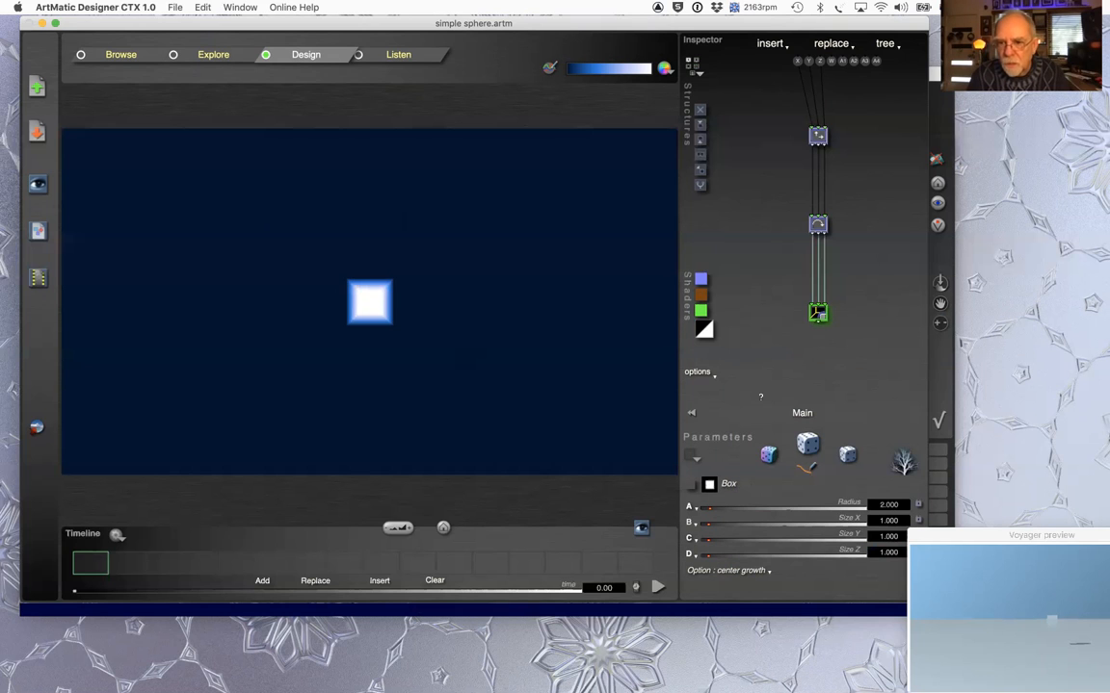
drag(704, 509, 726, 509)
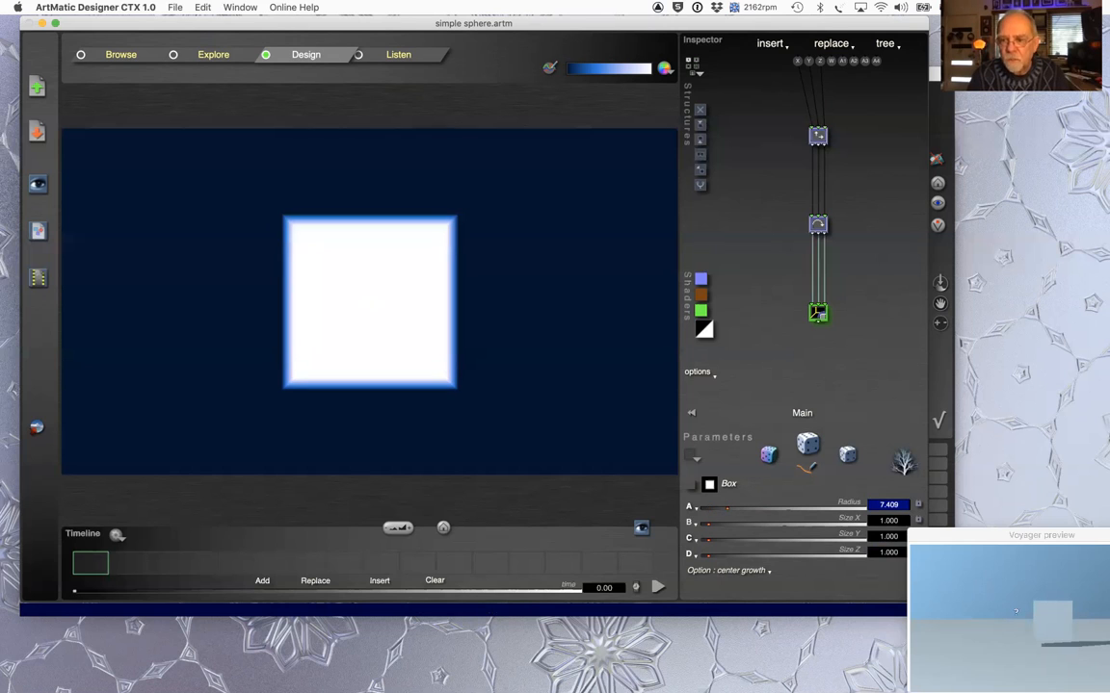
- Change the 3D DF XYZ shapes tile to a cylinder and finally to a Sphere
click(713, 486)
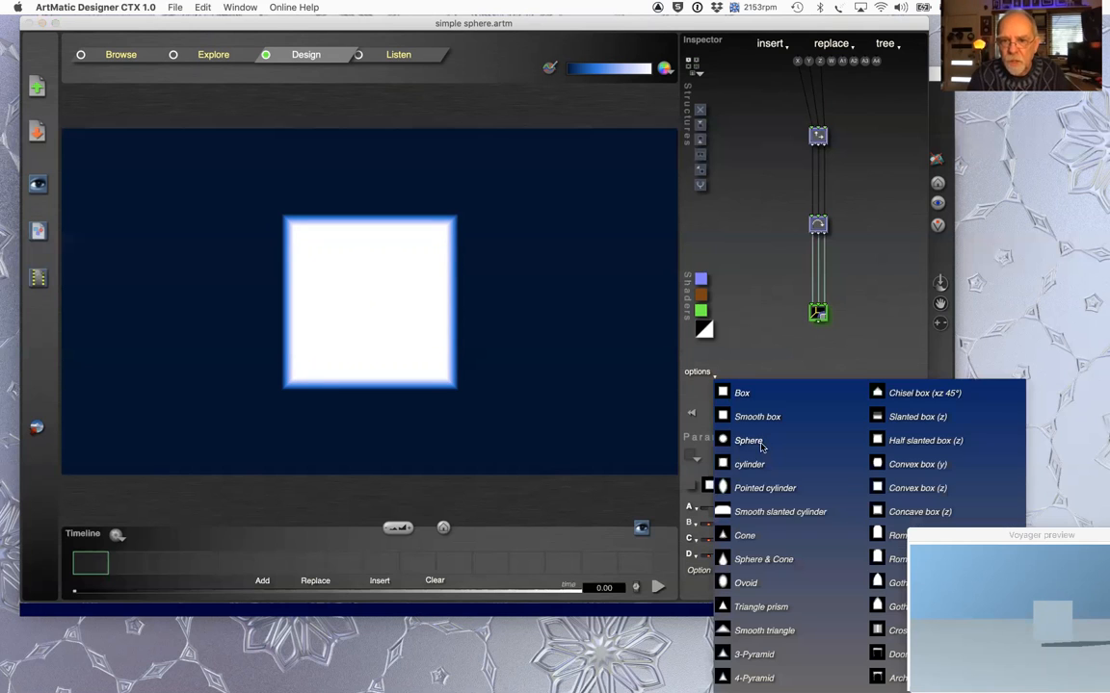
click(747, 461)
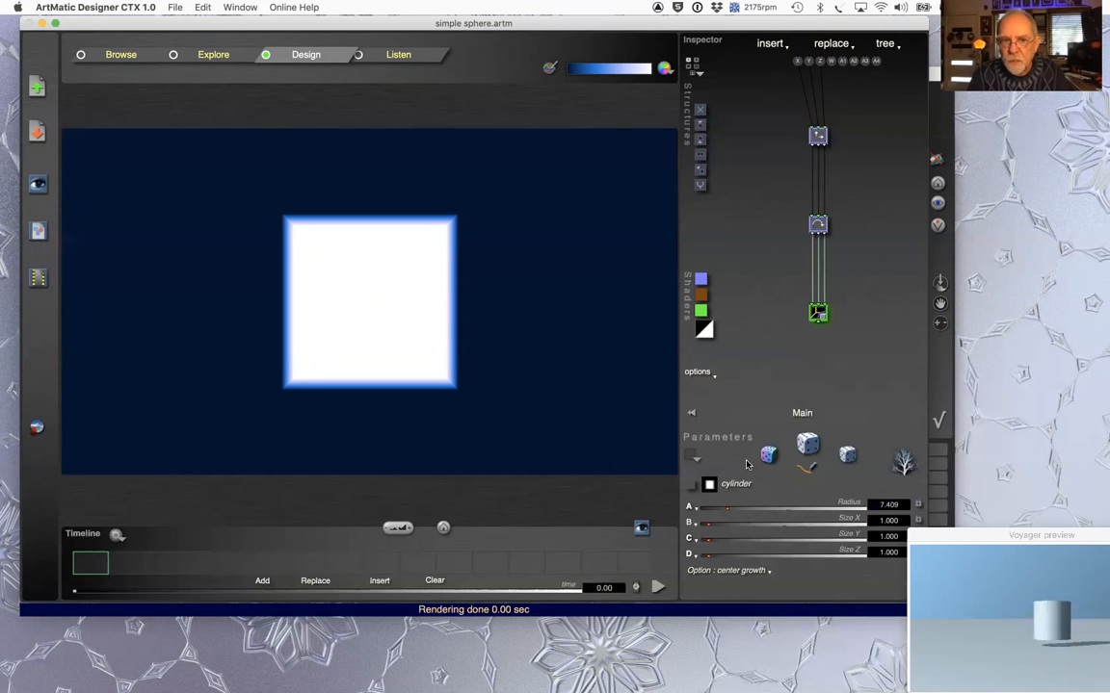
click(710, 484)
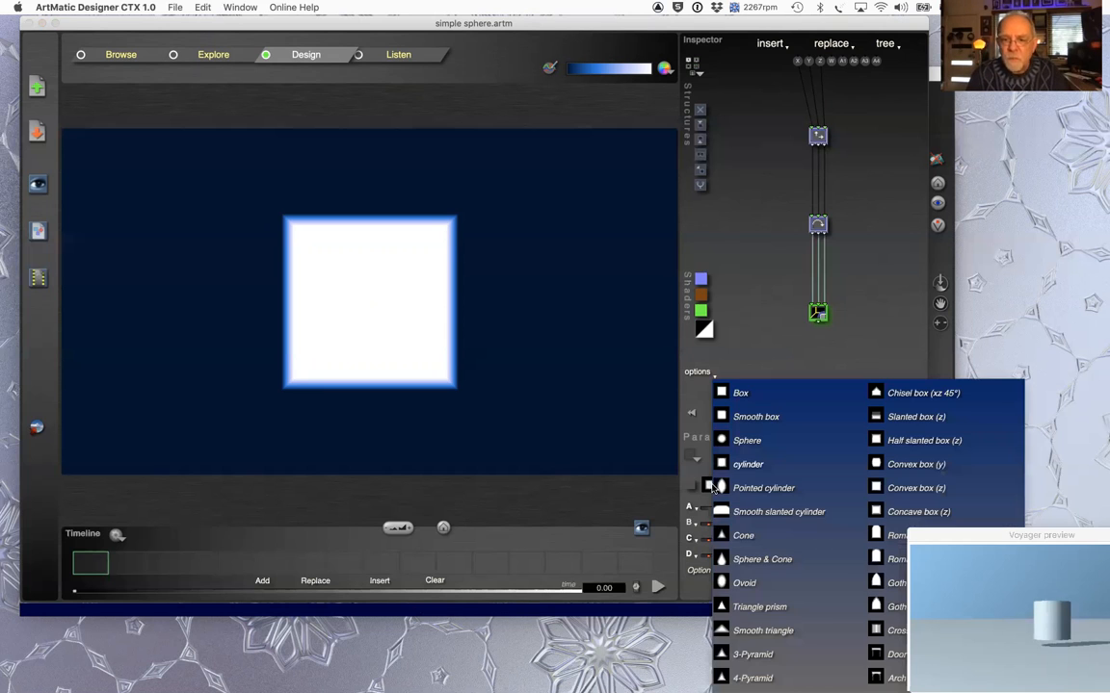
click(747, 442)
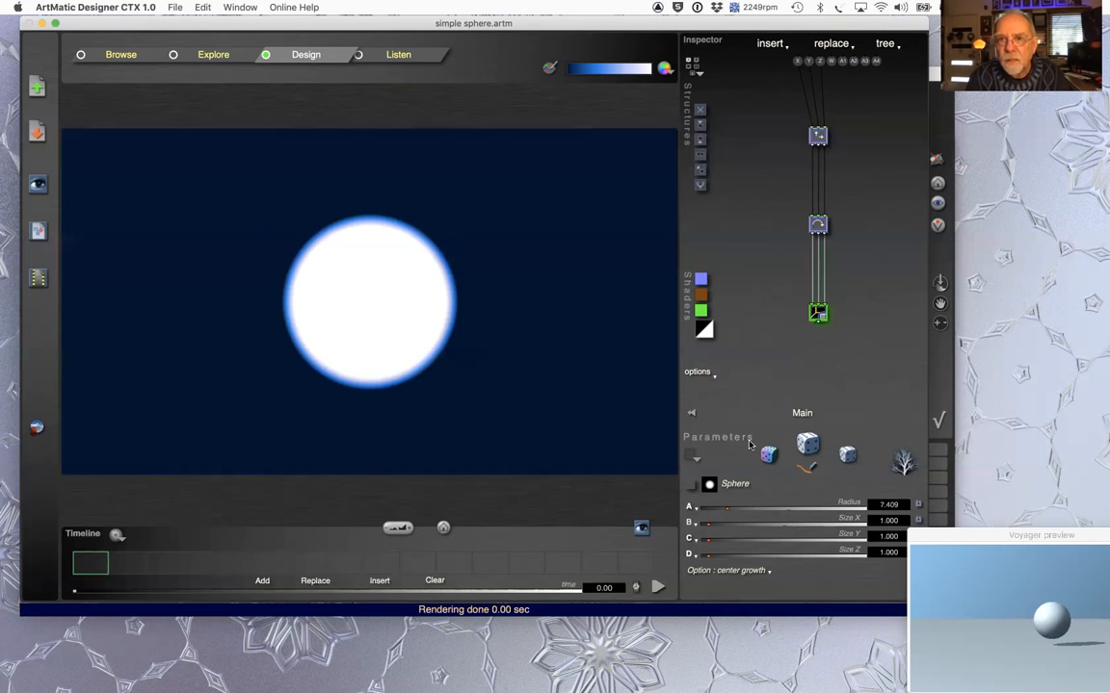
- Move the Voyager preview window clear of the parameter values and set the sphere's Radius to about 8.07
drag(989, 541, 943, 482)
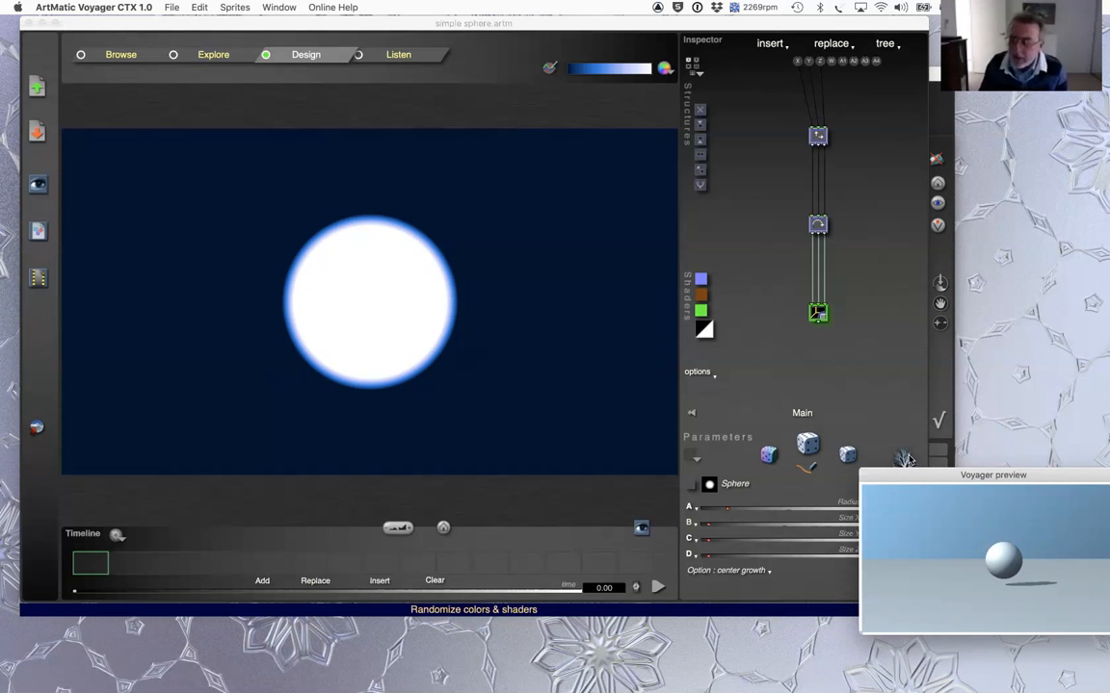
click(867, 295)
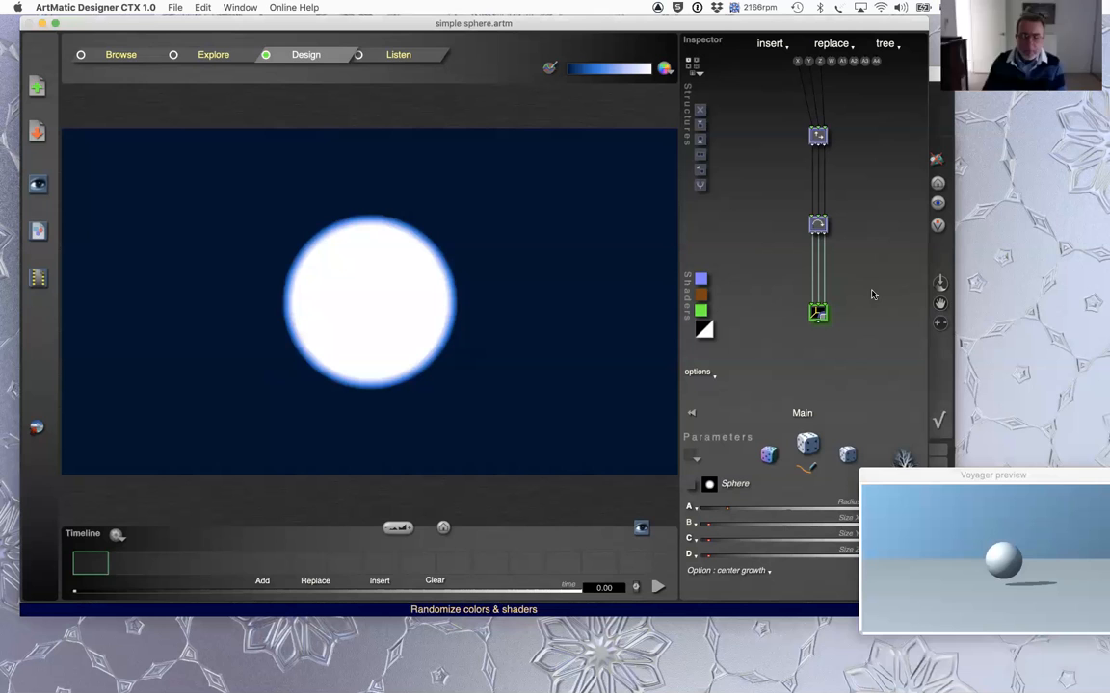
drag(913, 478, 970, 243)
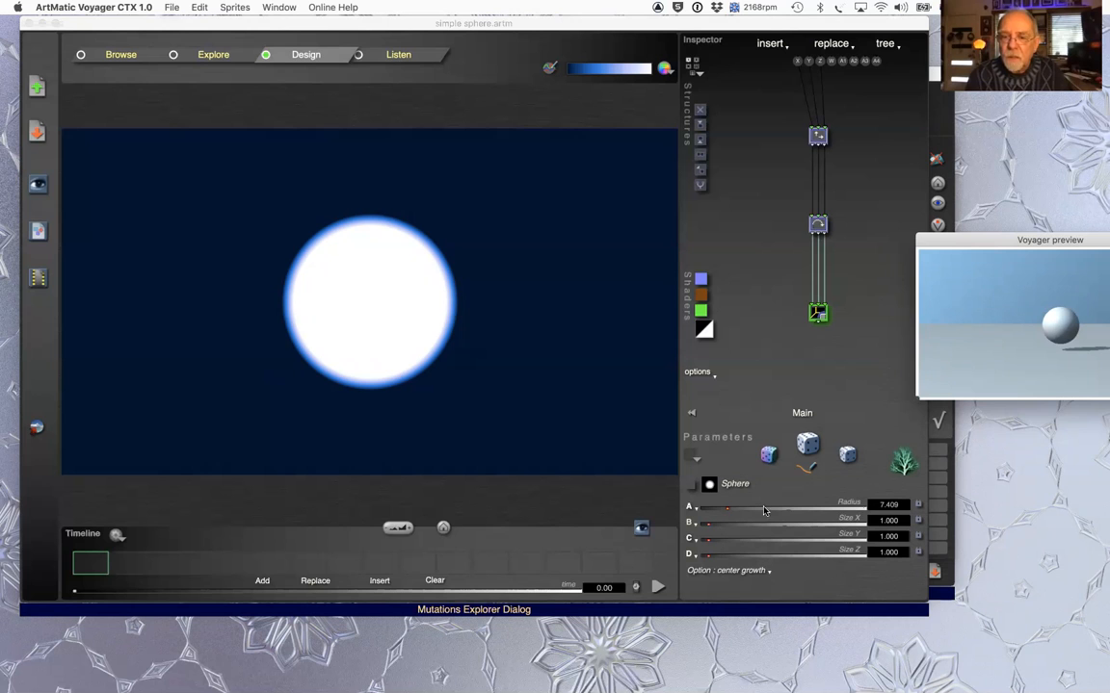
click(732, 514)
drag(732, 513, 731, 514)
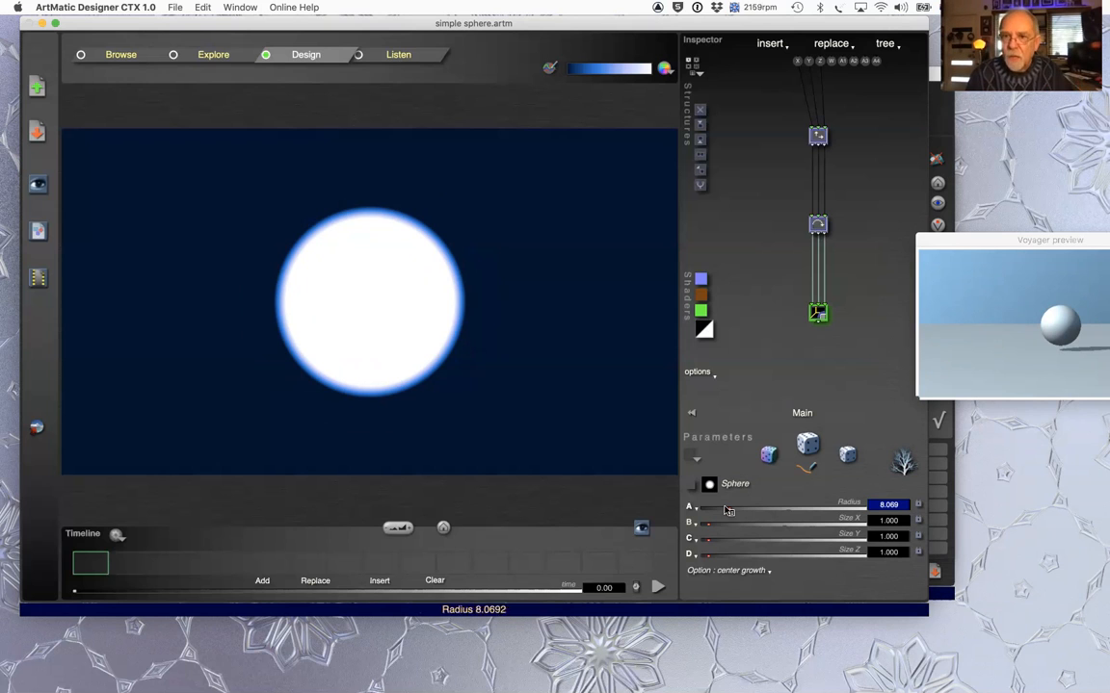
- Change the top tile of the tree from 3D Offset to 3D Scale
click(818, 137)
click(818, 137)
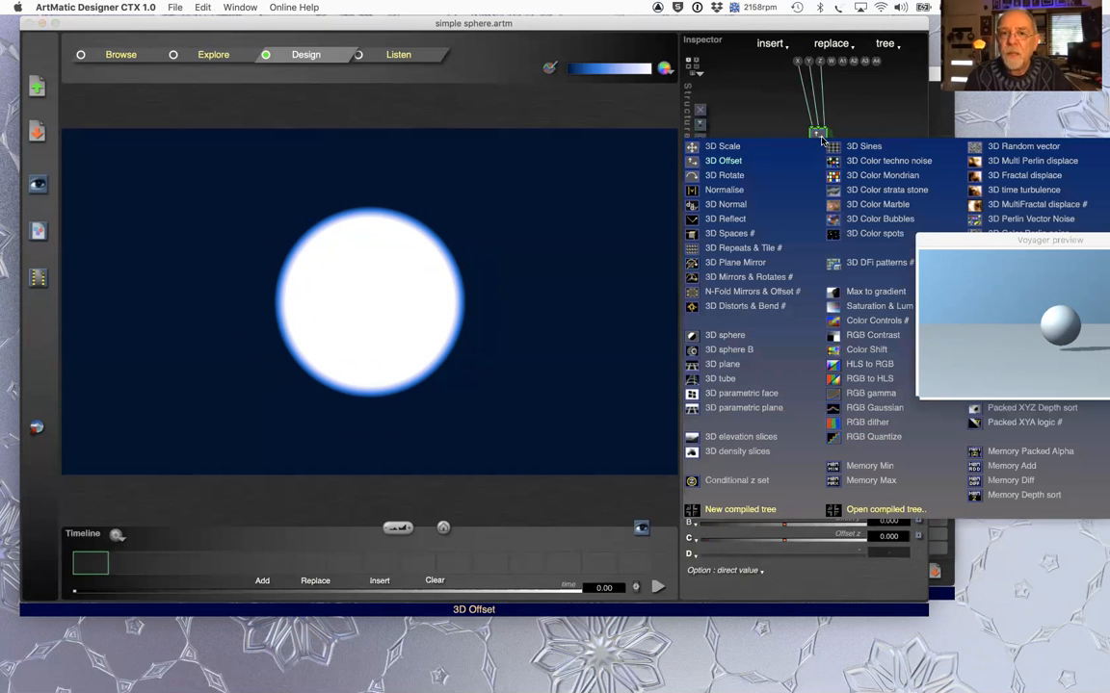
click(761, 146)
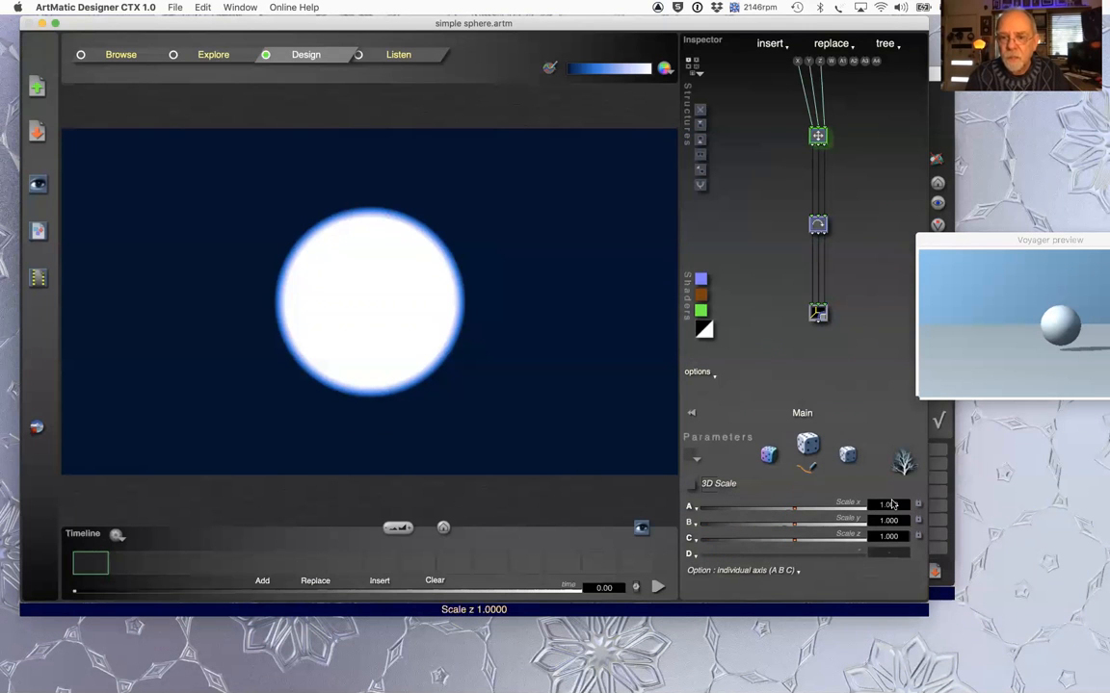
- Try Scale x, y and z of about -0.233, 0.158 and 0.191, and return the top tile to 3D Offset
click(917, 537)
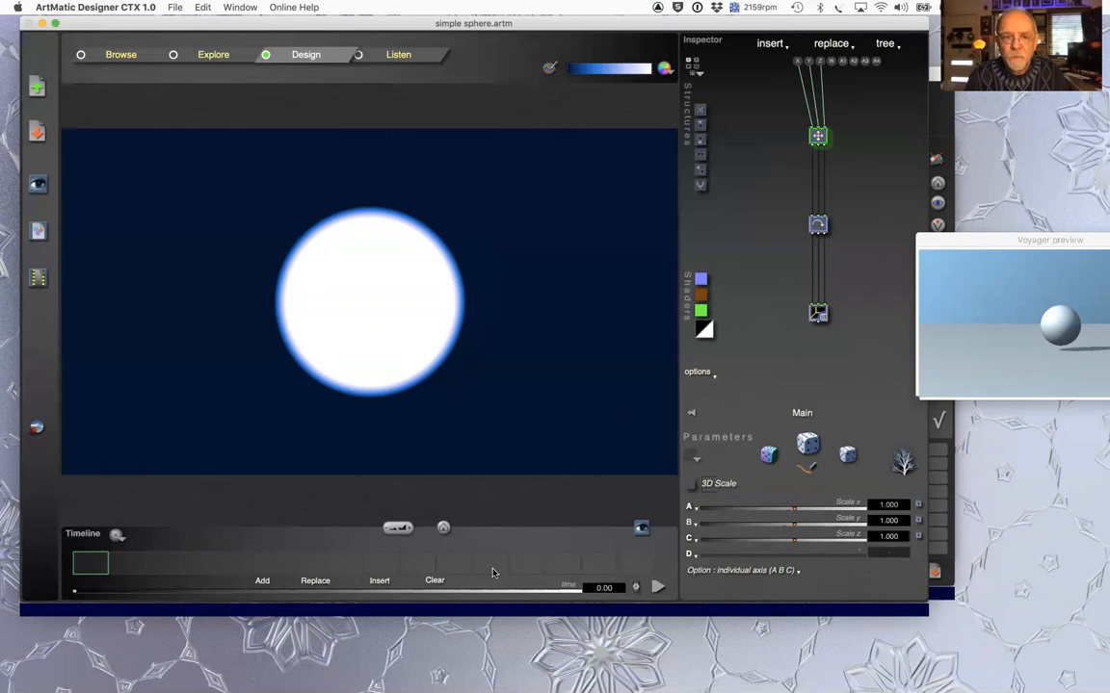
drag(400, 530, 369, 533)
drag(794, 507, 745, 508)
mouse_move(794, 539)
mouse_down()
mouse_move(778, 542)
mouse_move(781, 509)
mouse_move(785, 544)
mouse_up()
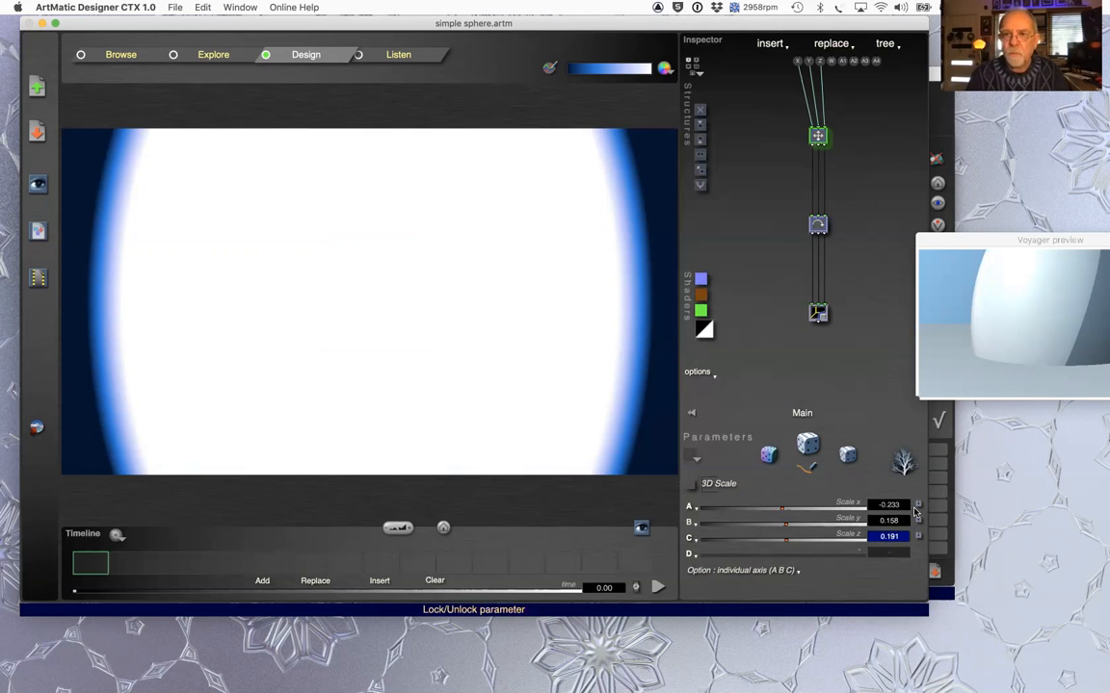
click(798, 151)
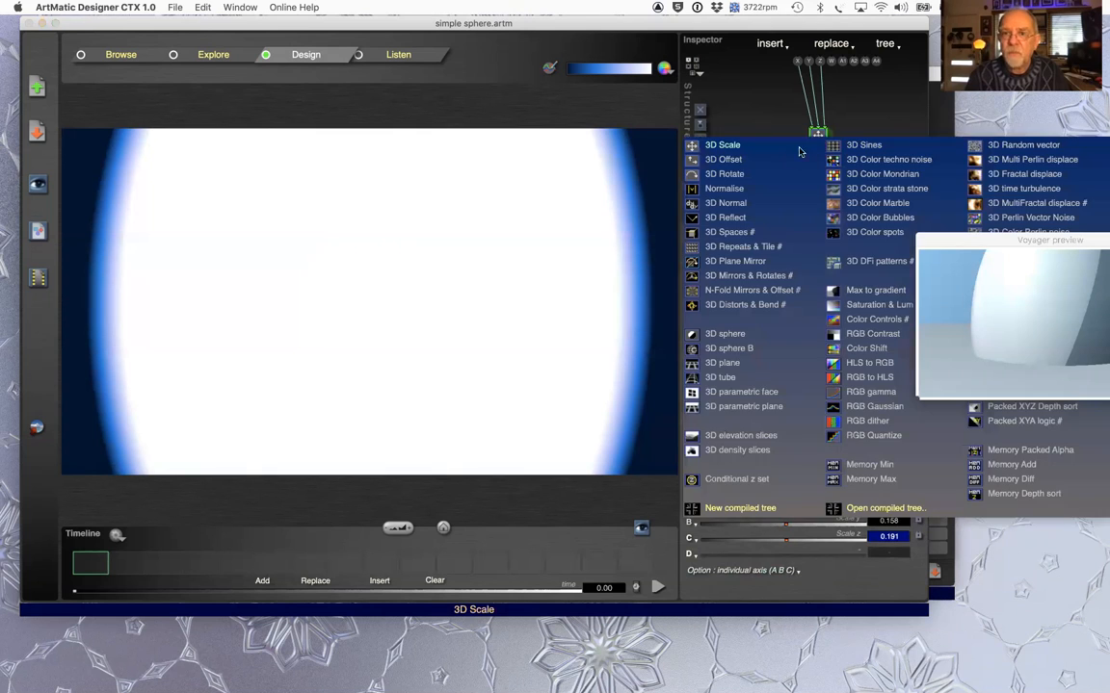
click(750, 159)
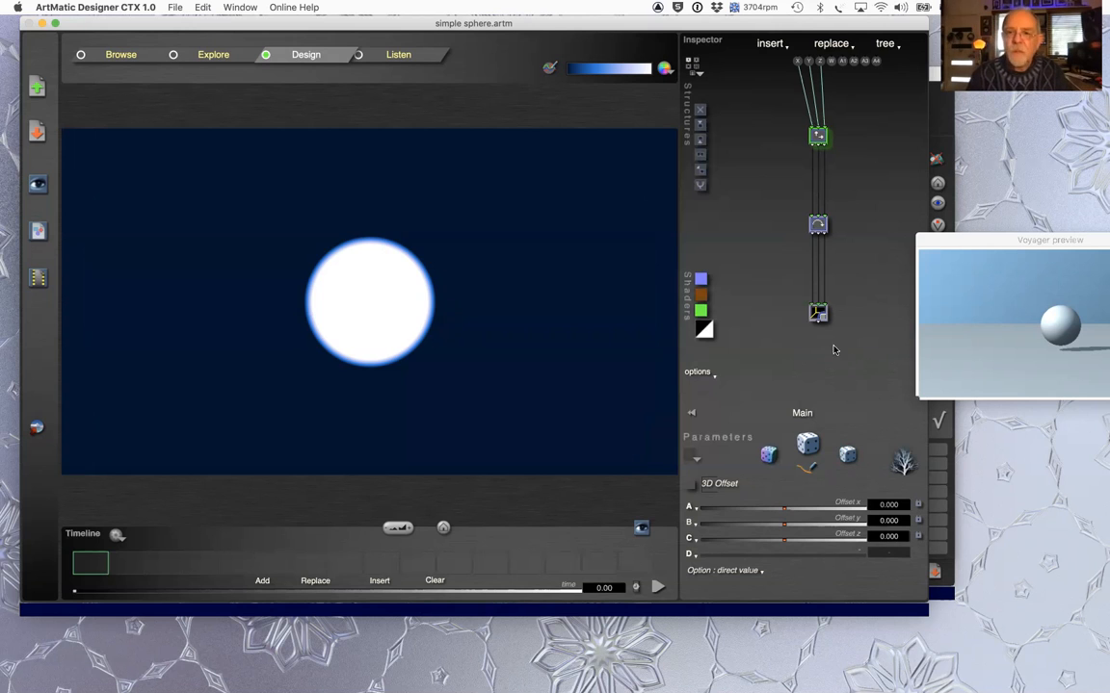
- Select the sphere tile at the end of the tree and set its Radius to 7
click(817, 313)
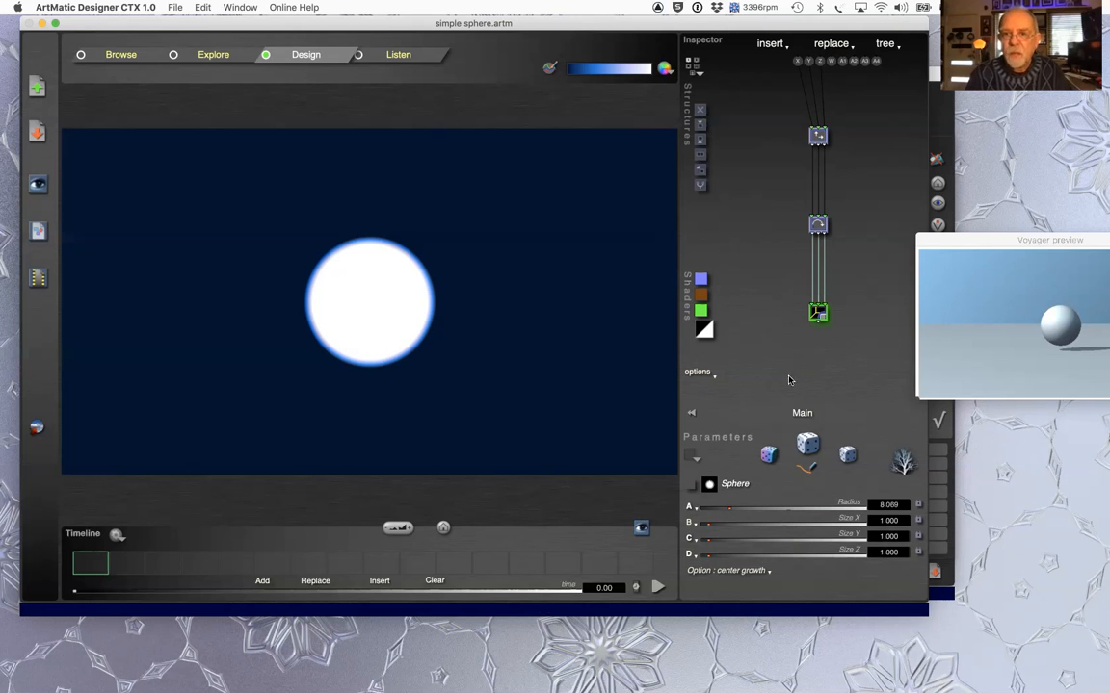
click(885, 508)
key(Up)
key(Down)
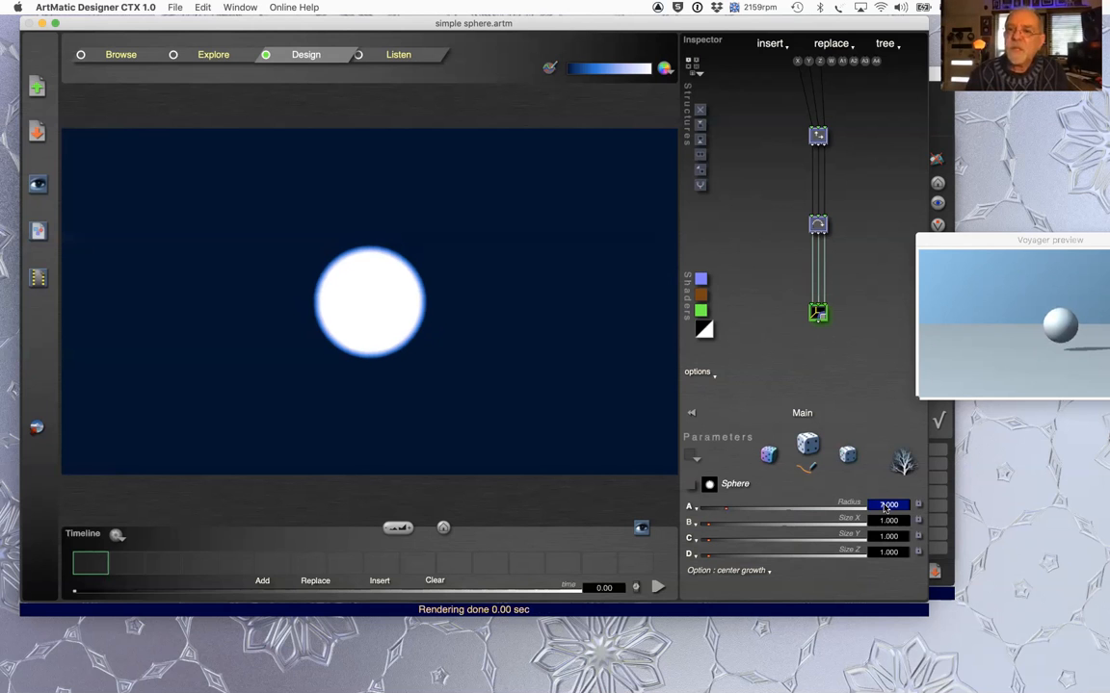
- Switch to ArtMatic Voyager, try an Object Scale of 100 for the simple sphere and restore it to 10
key(super+Tab)
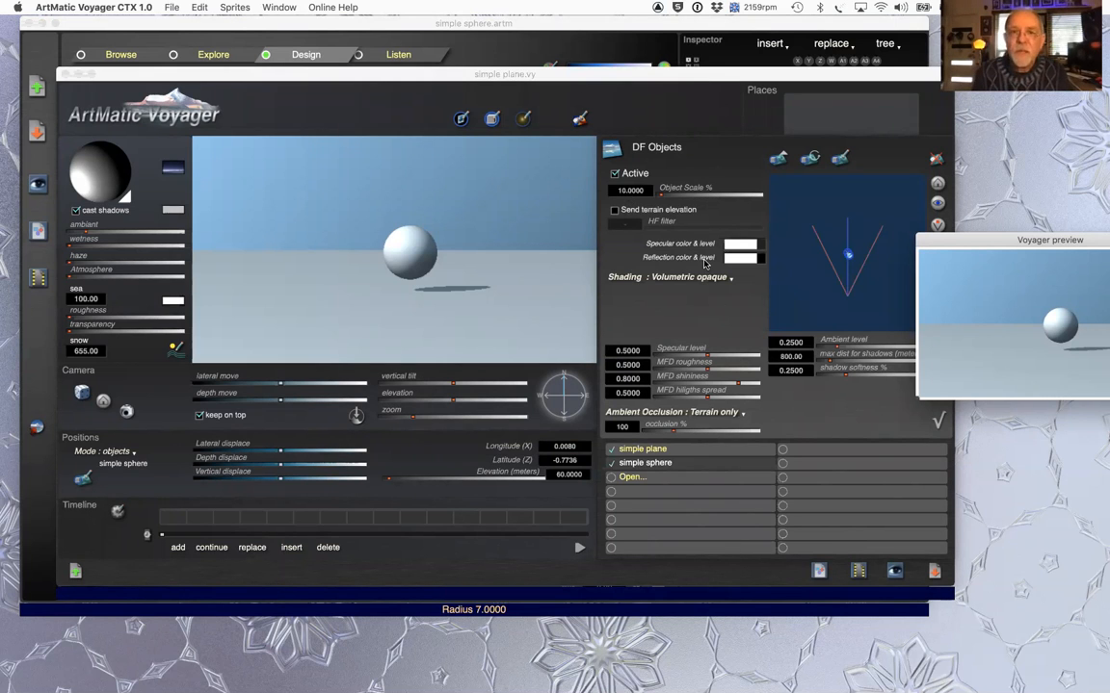
click(632, 191)
text(100)
key(Return)
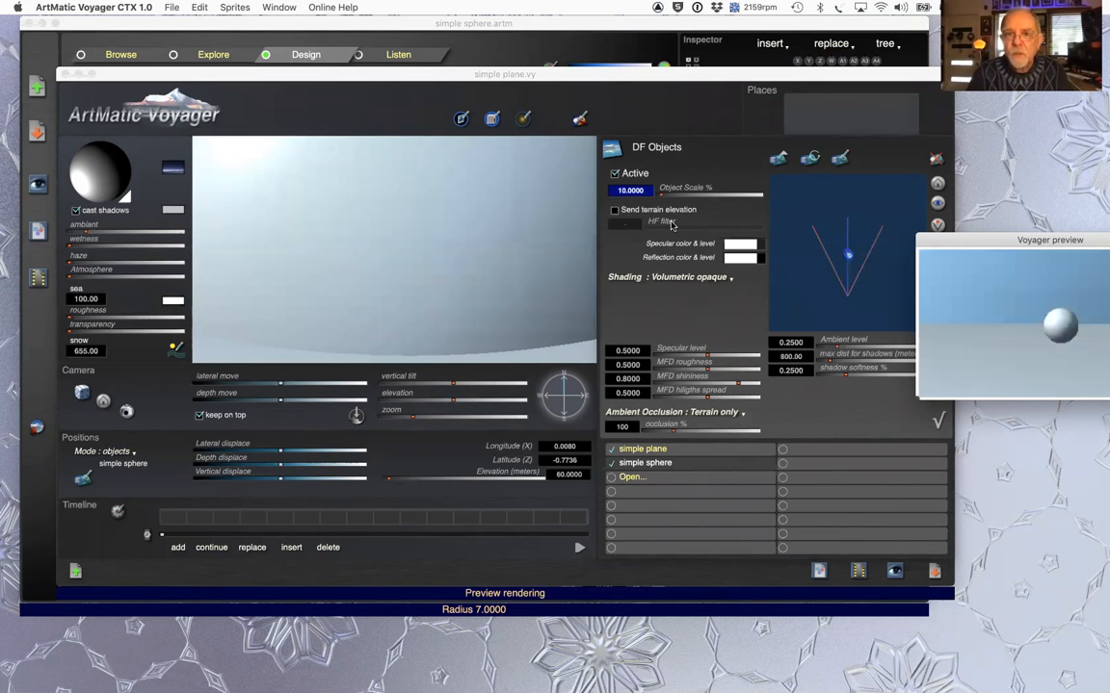
click(934, 572)
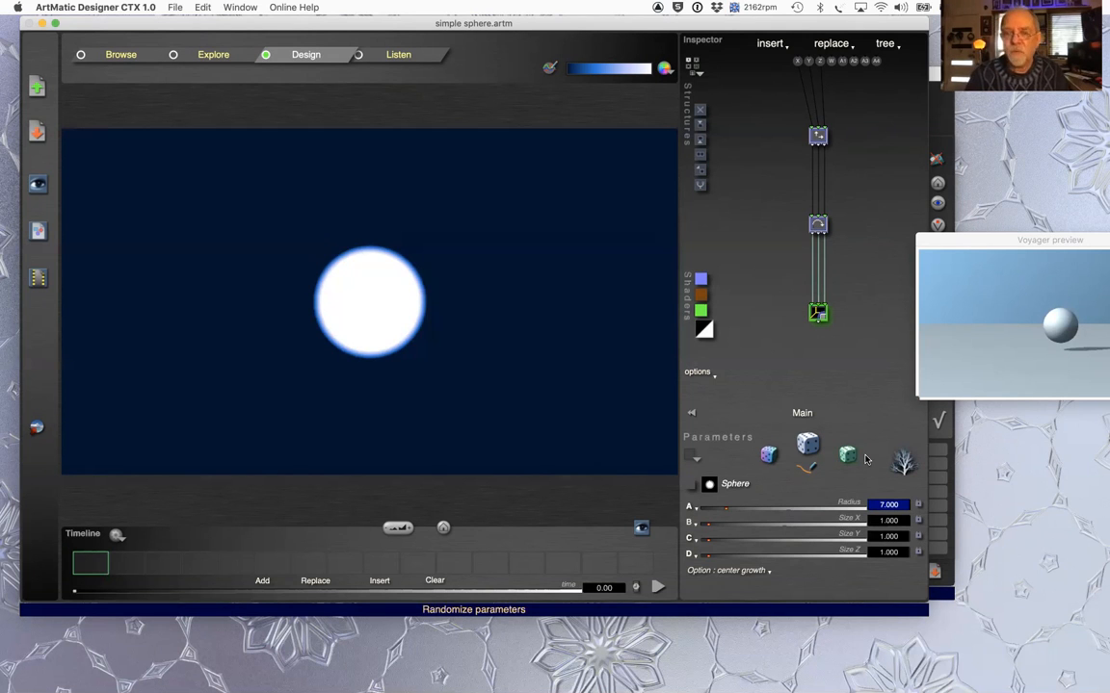
key(super+Tab)
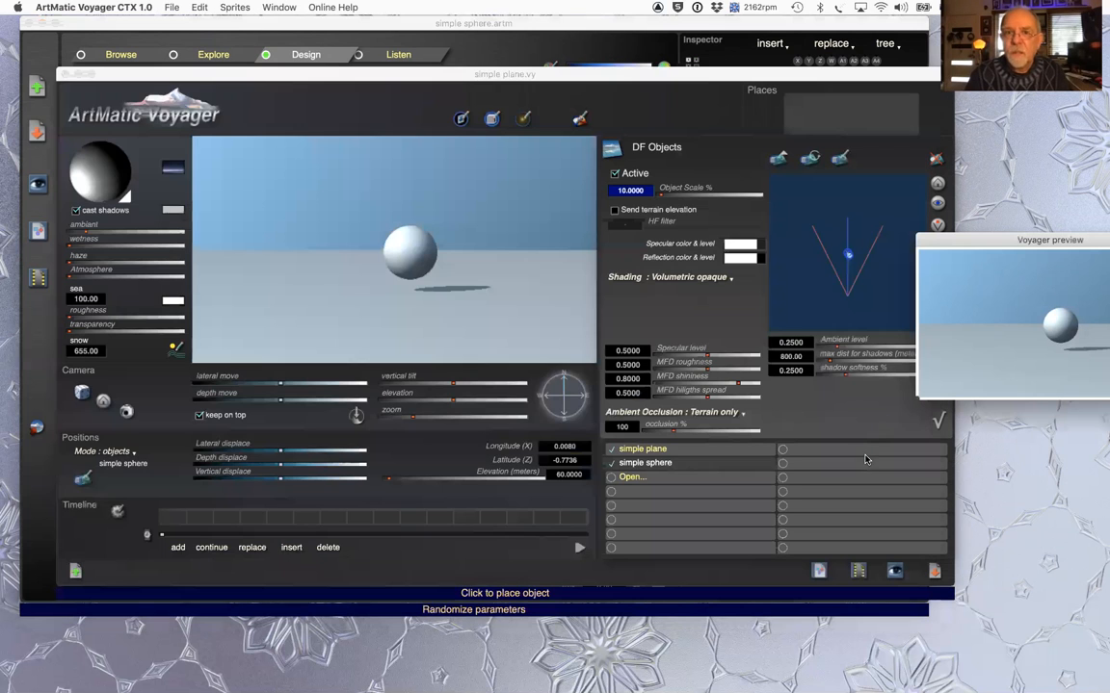
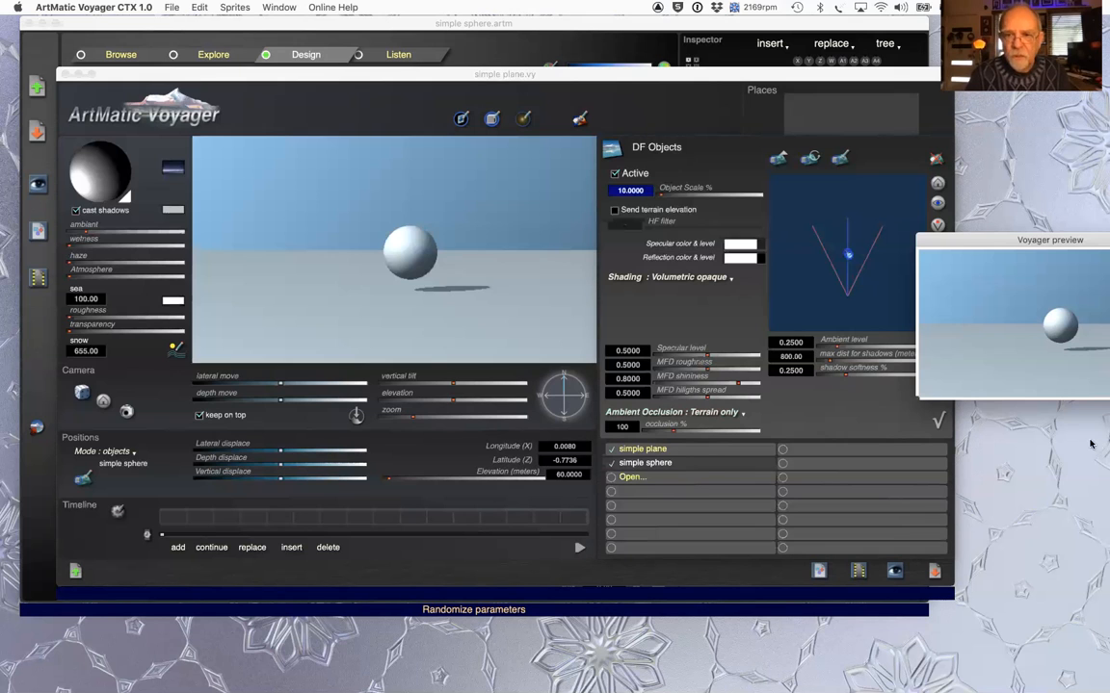
- Leave the DF Objects editor, look at the Sprites editor and return to DF Objects
click(938, 422)
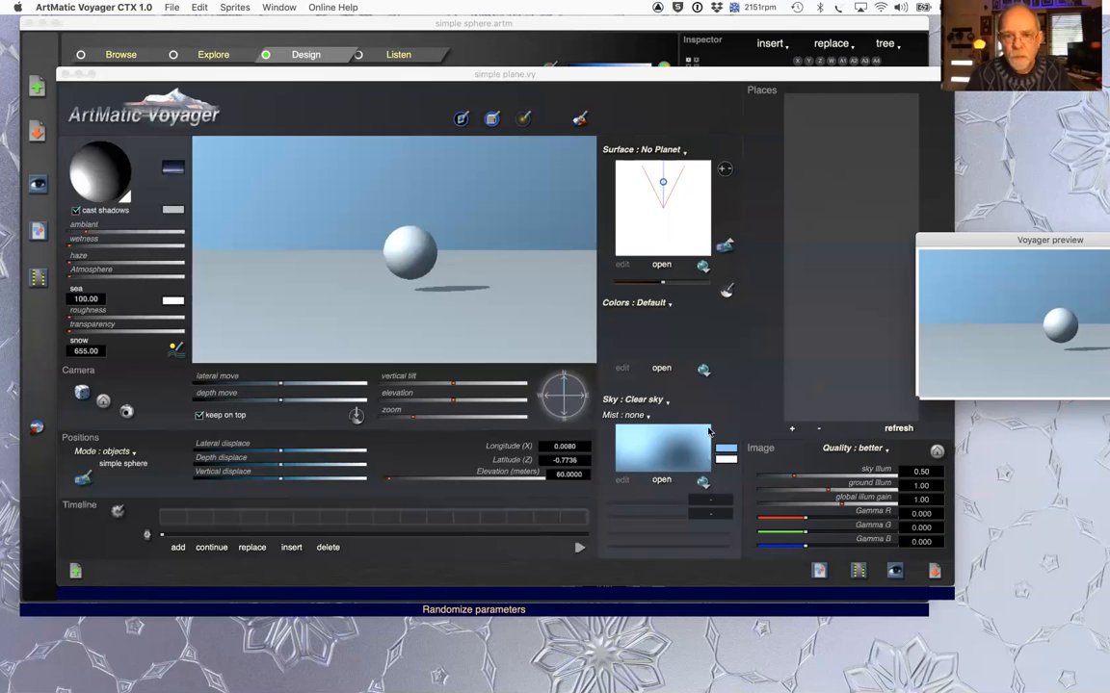
click(778, 338)
key(s)
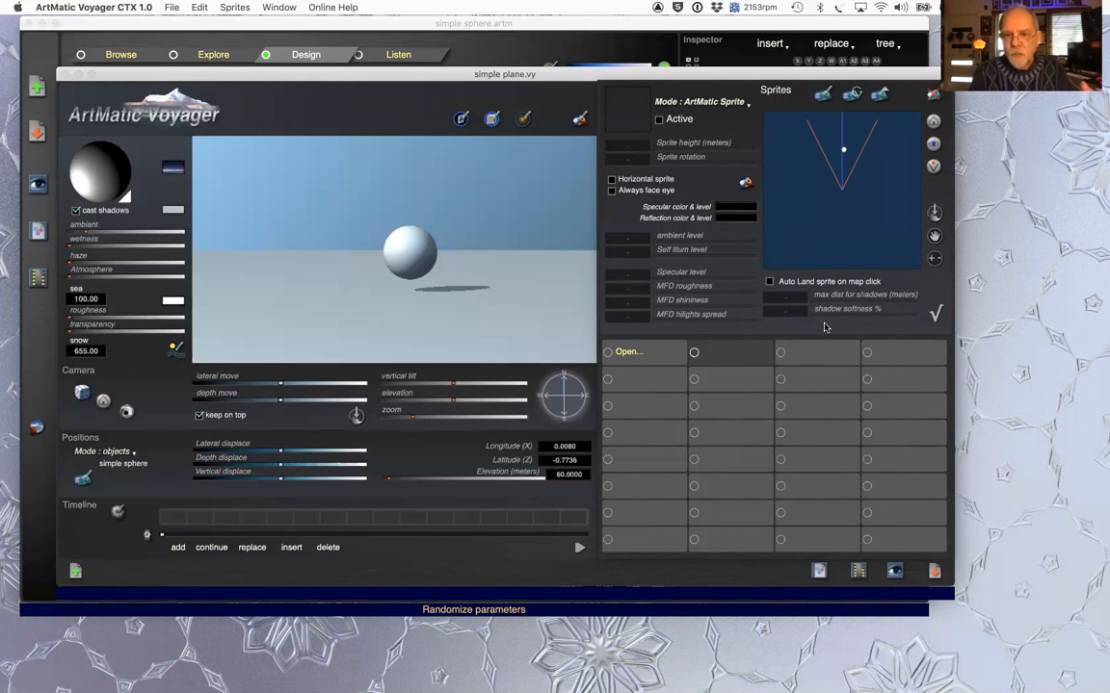
click(934, 318)
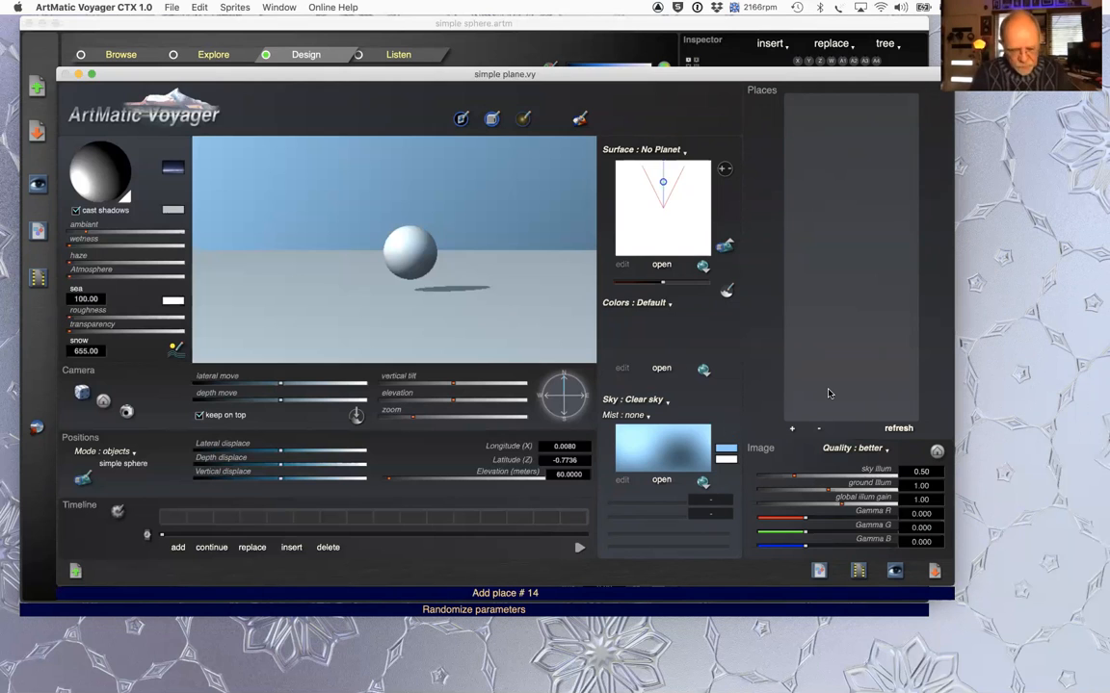
key(o)
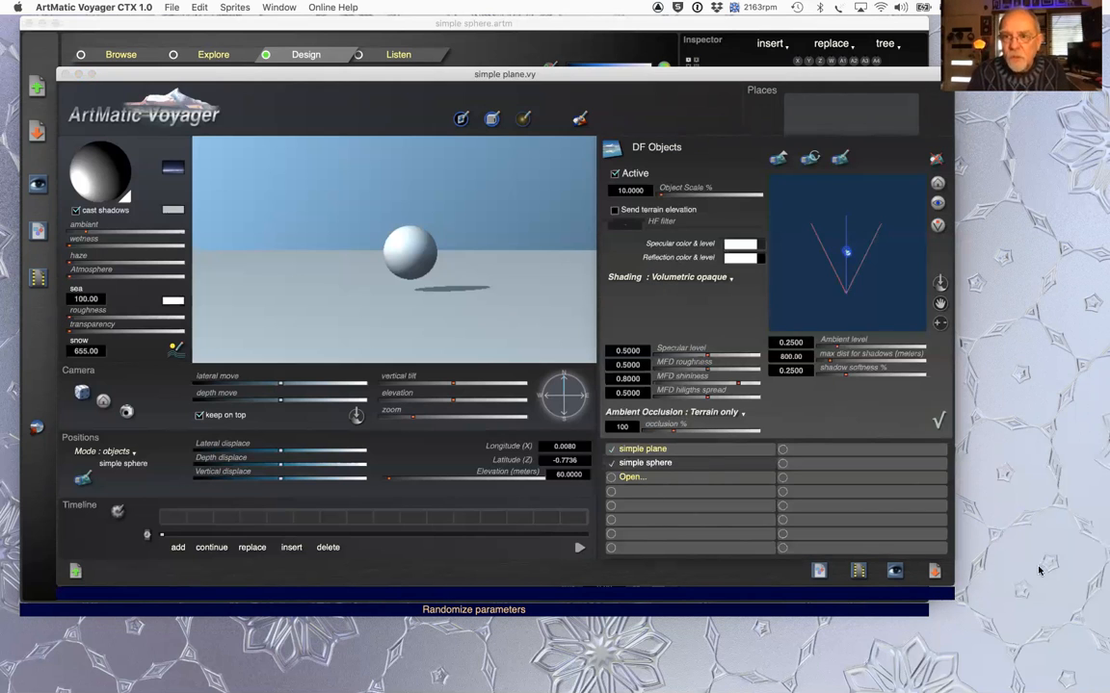
- Open the simple sphere object for editing in ArtMatic Designer and move its window lower
click(778, 157)
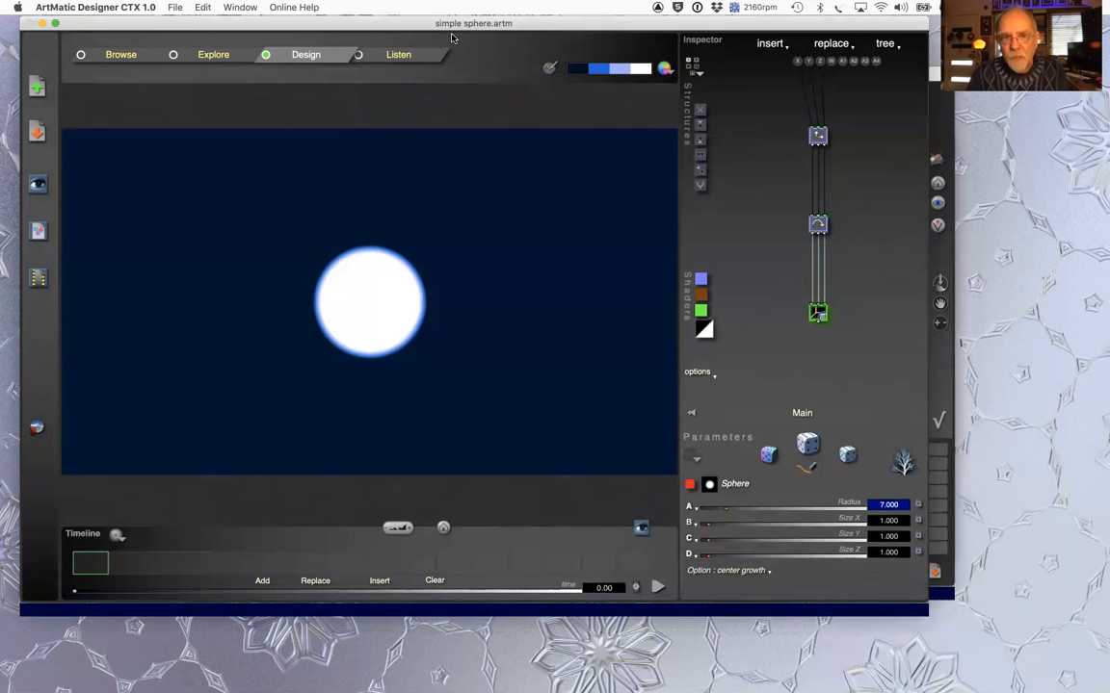
drag(340, 32, 352, 73)
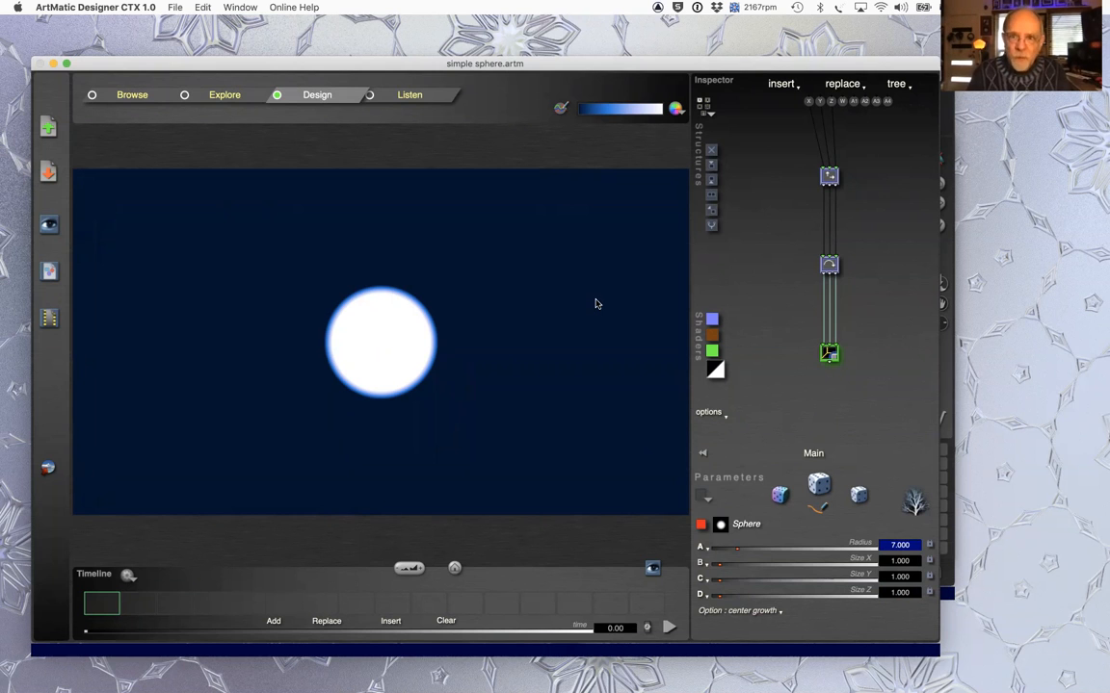
- Switch between ArtMatic Voyager and ArtMatic Designer to compare the scene with the object's tree, ending in Designer
key(super+Tab)
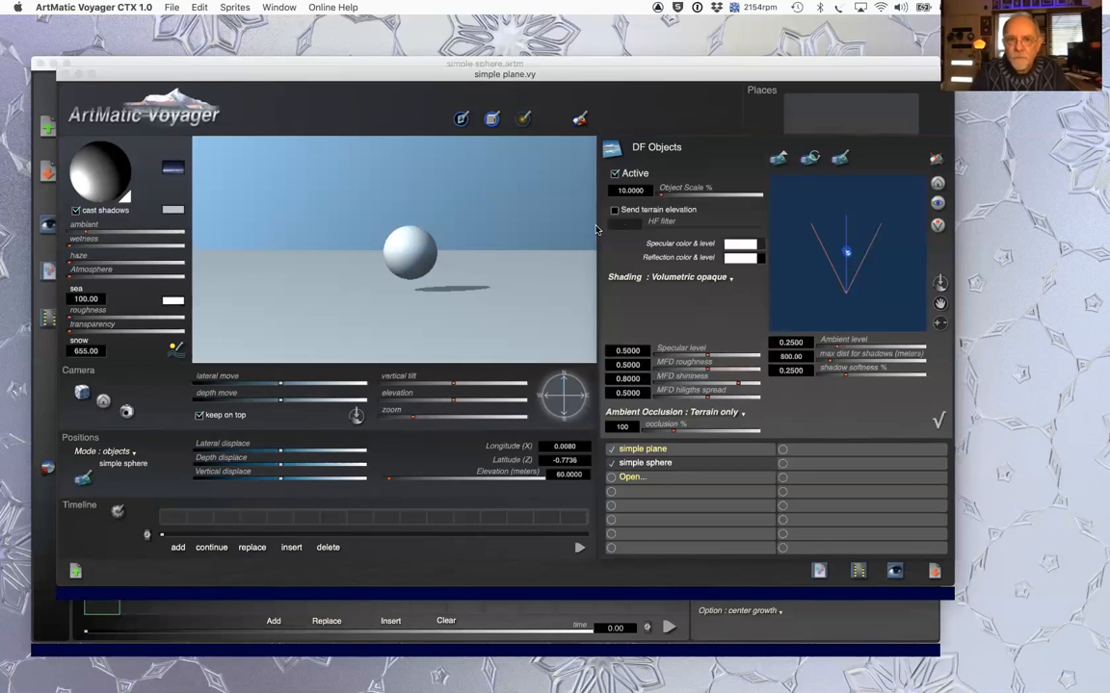
key(super+Tab)
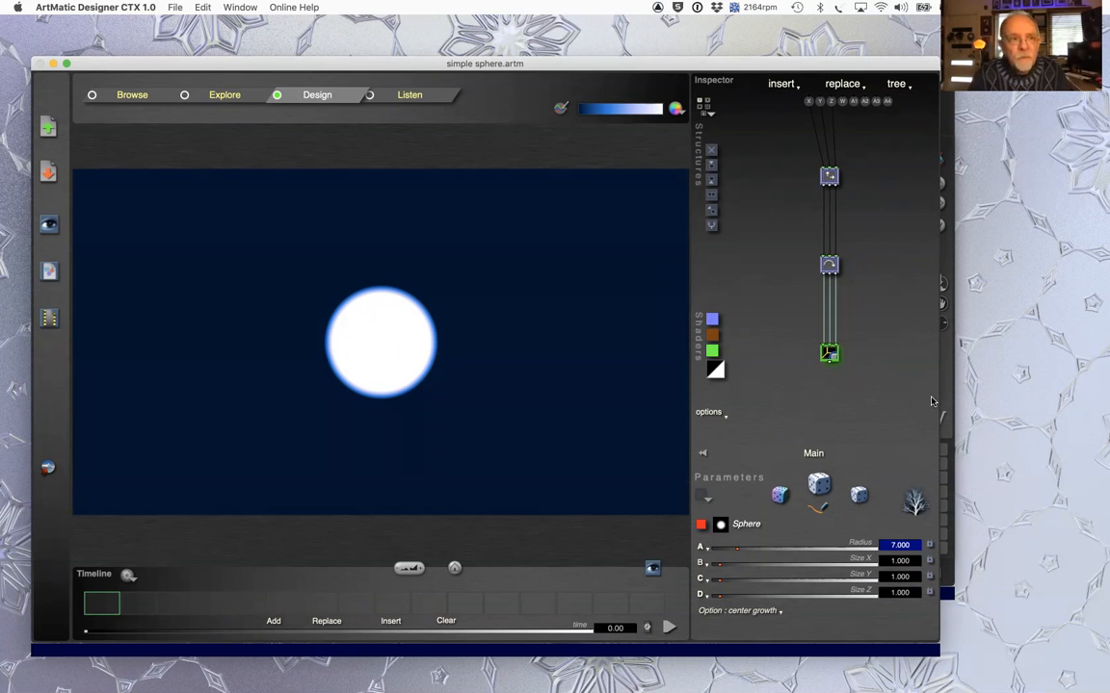
key(super+Tab)
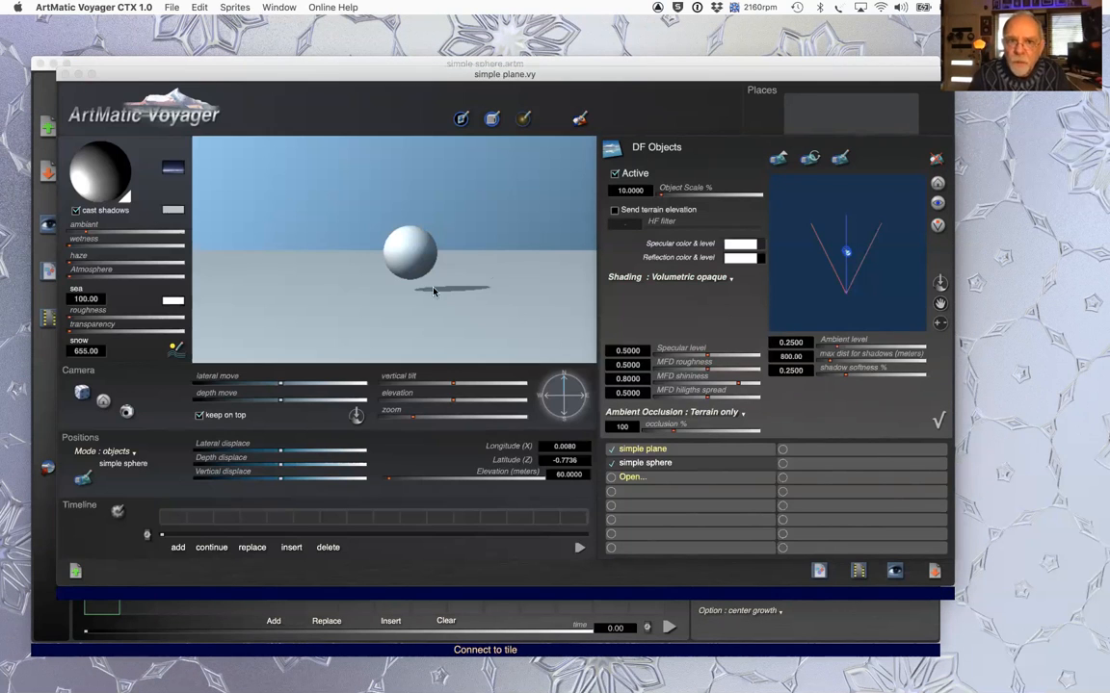
key(super+Tab)
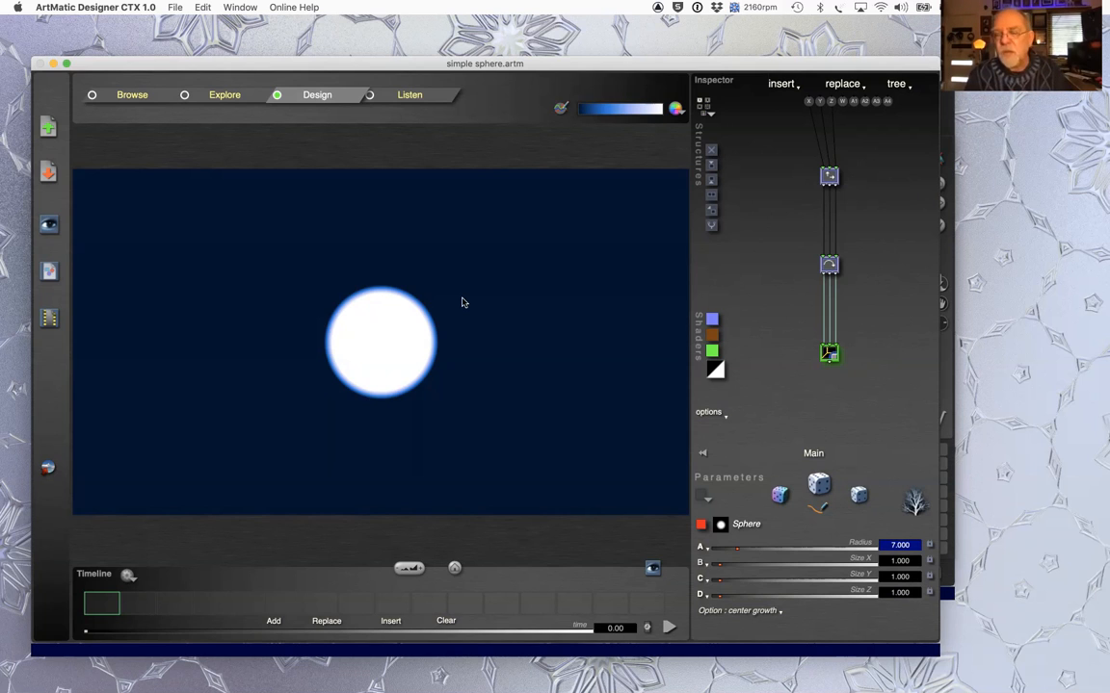
- Add a tile below the sphere tile, replacing it with a 4 ins 4 outs tile set to Alpha scale & offset
click(711, 166)
drag(895, 240, 954, 507)
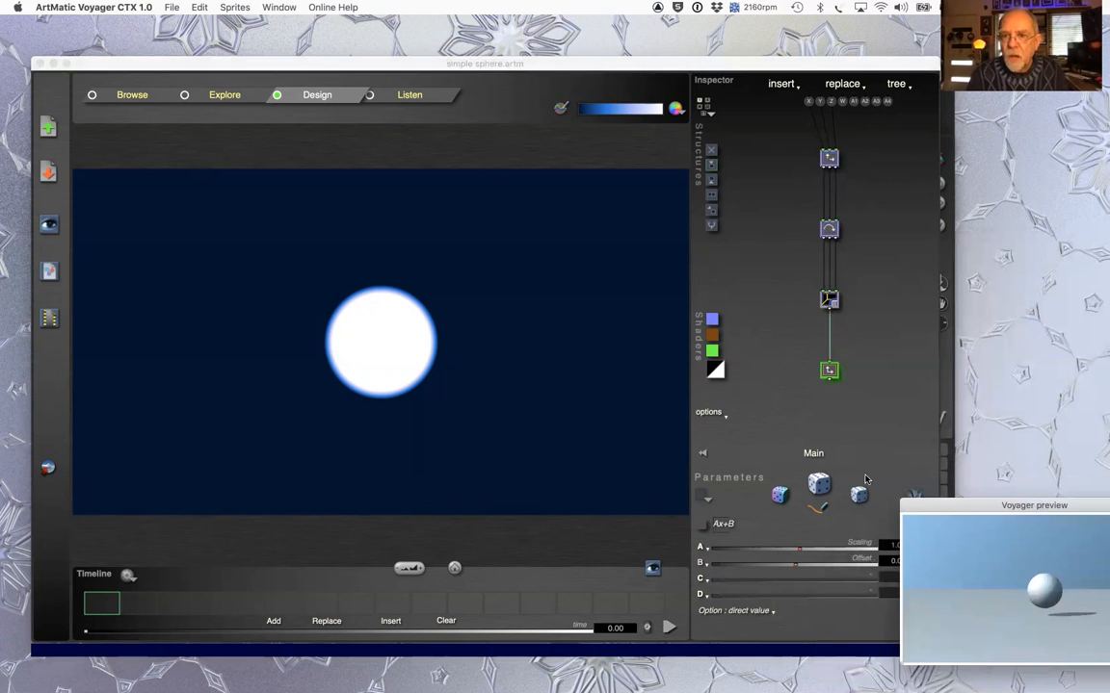
click(831, 374)
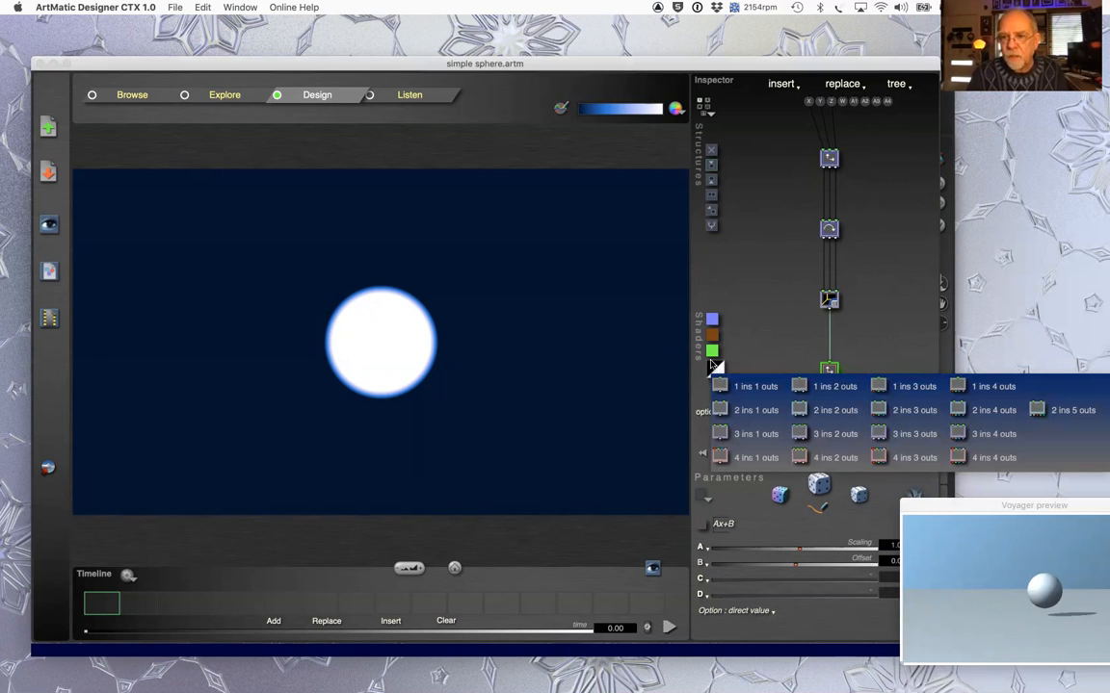
click(959, 461)
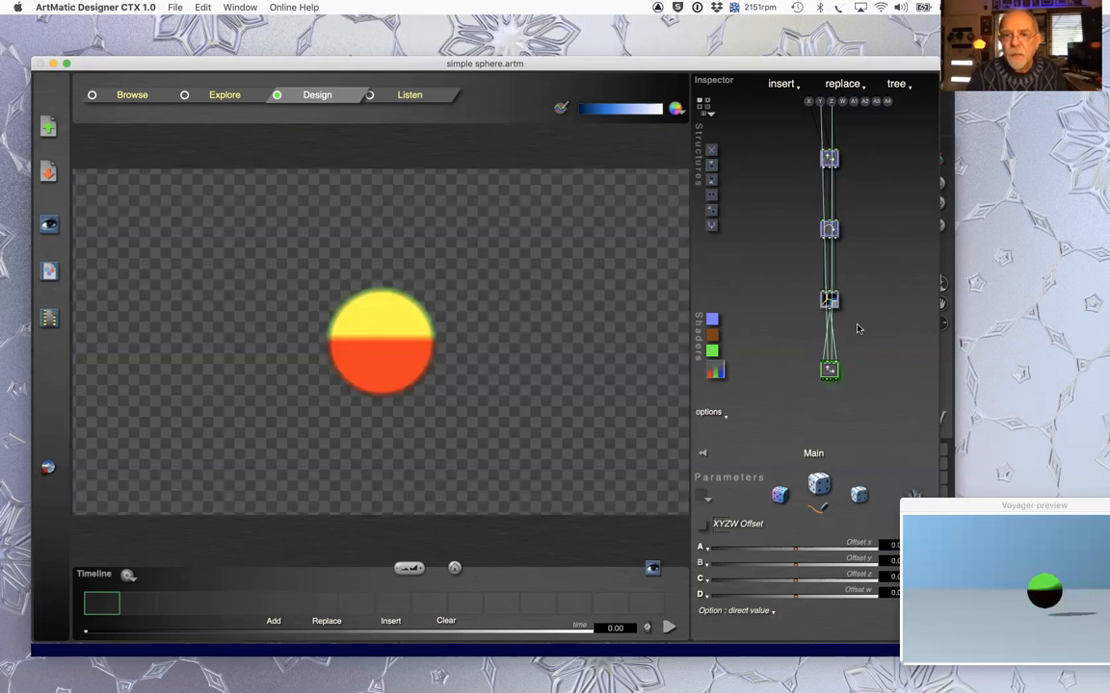
click(830, 371)
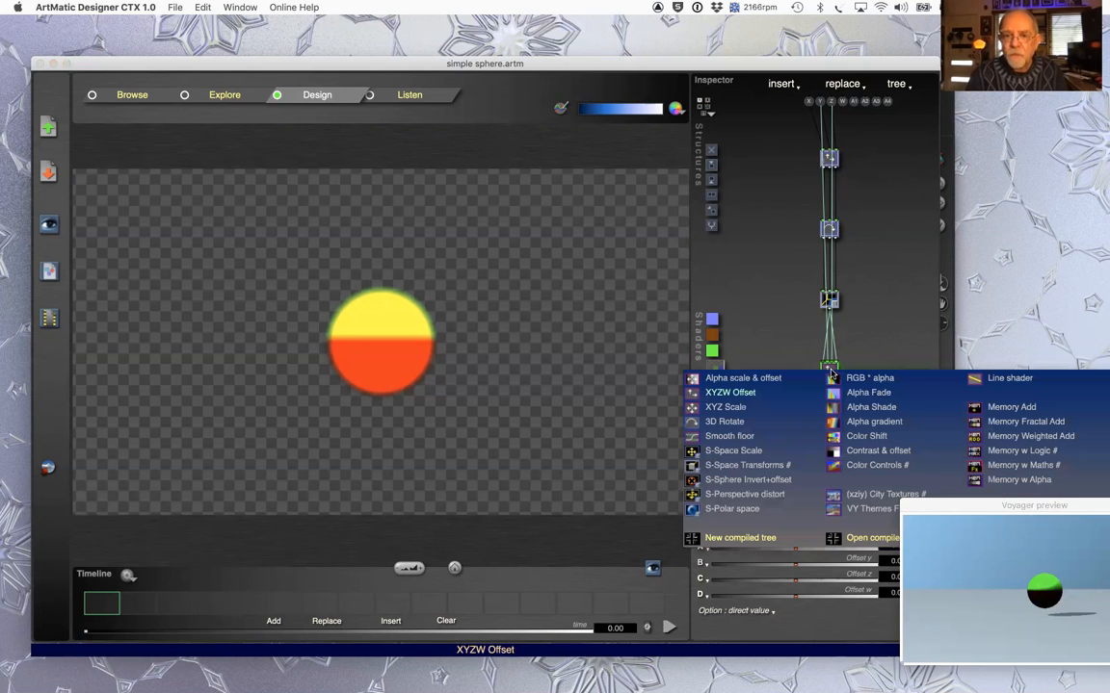
click(742, 377)
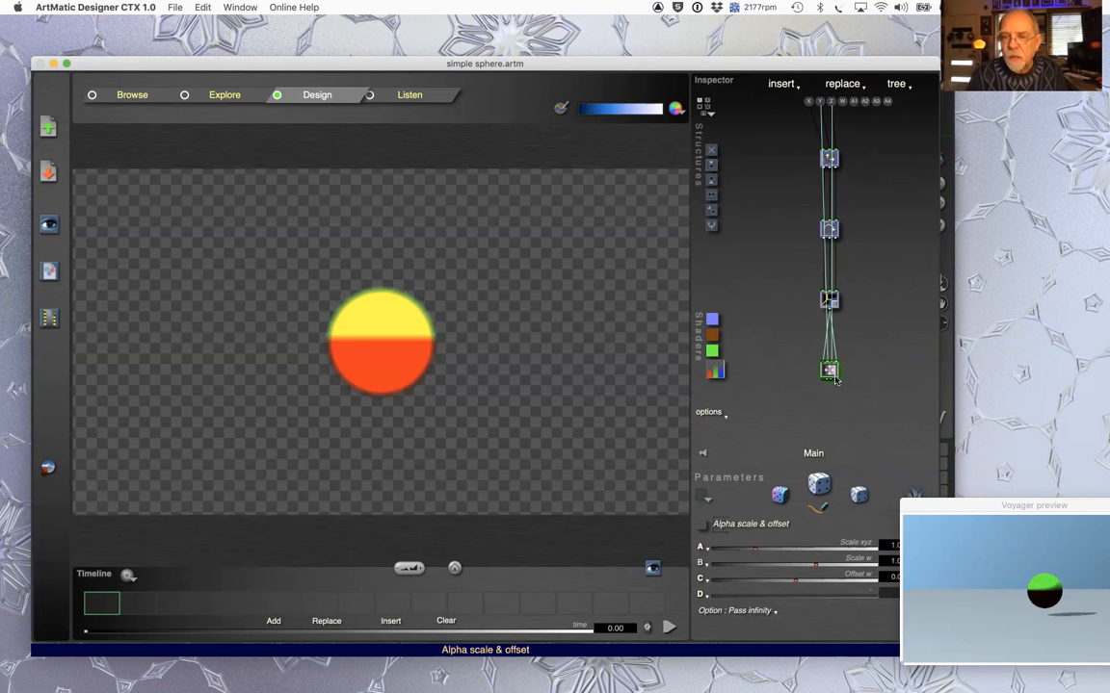
- Disconnect inlets 1, 2 and 3 of the Alpha scale & offset tile, keeping only the sphere tile's outlet on inlet 4
click(827, 302)
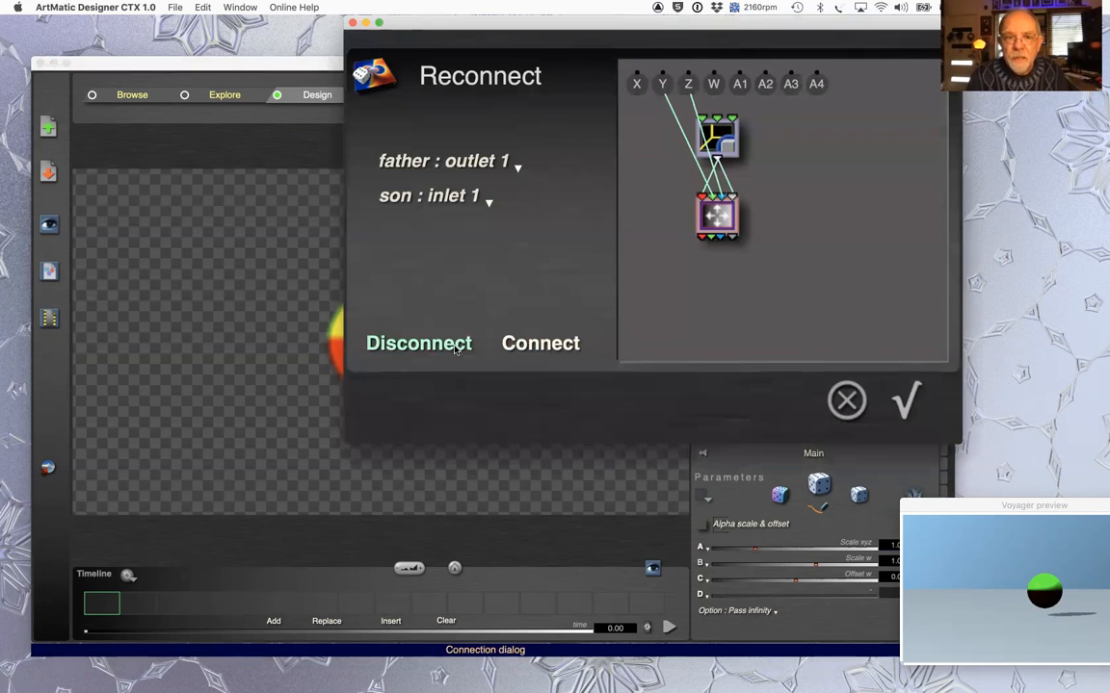
click(424, 344)
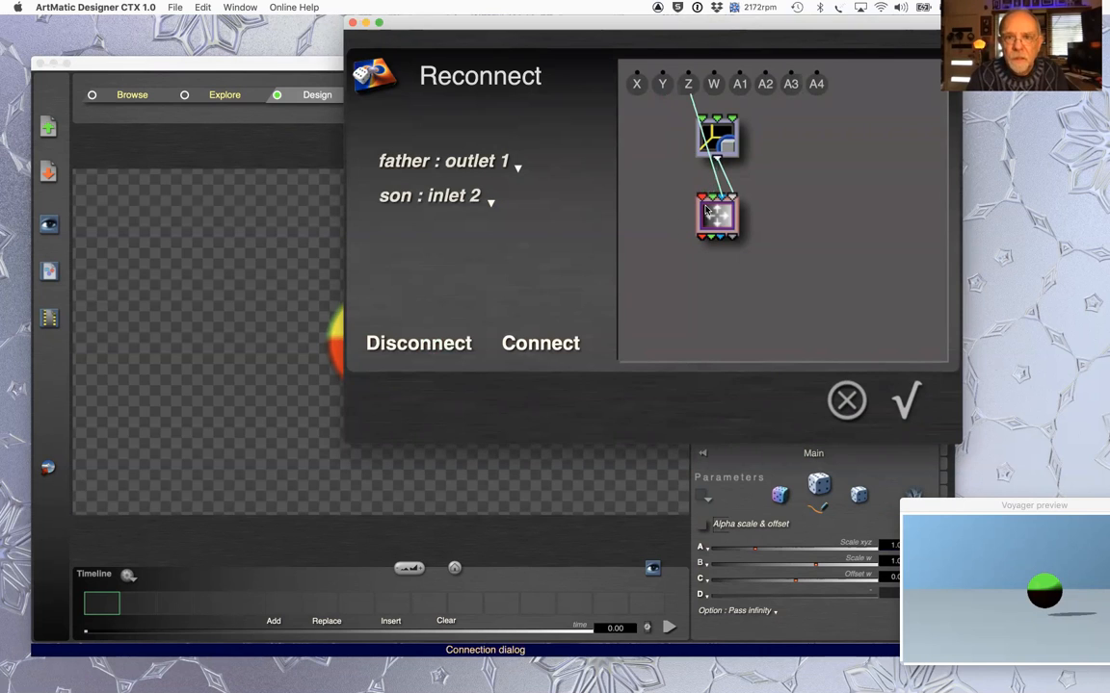
click(429, 350)
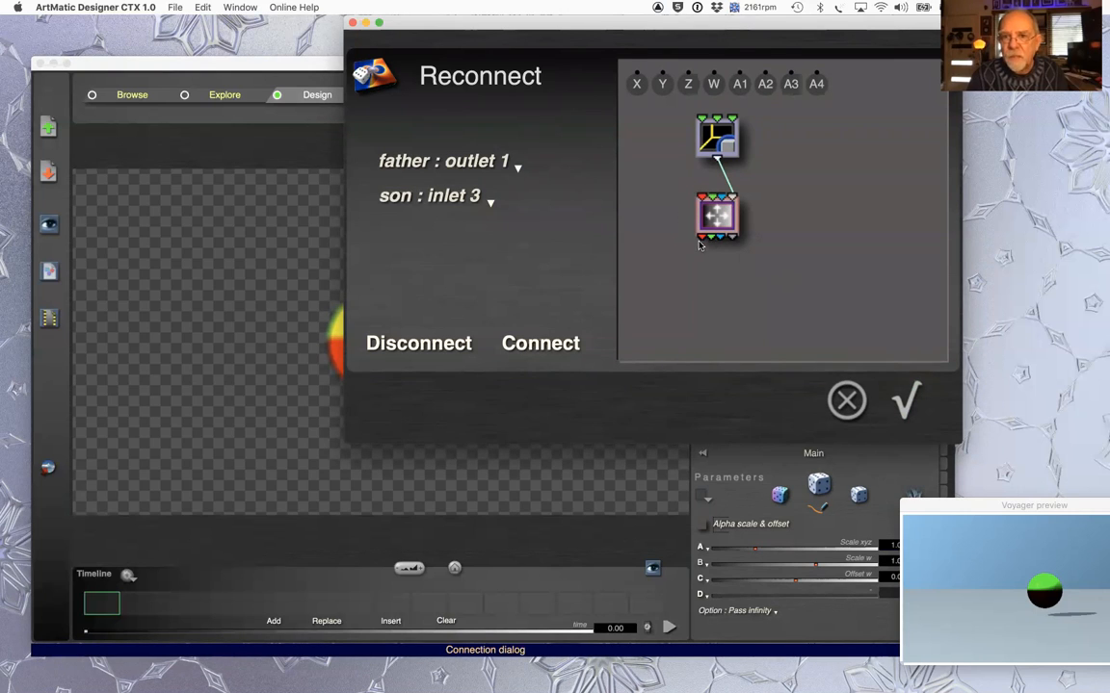
click(902, 402)
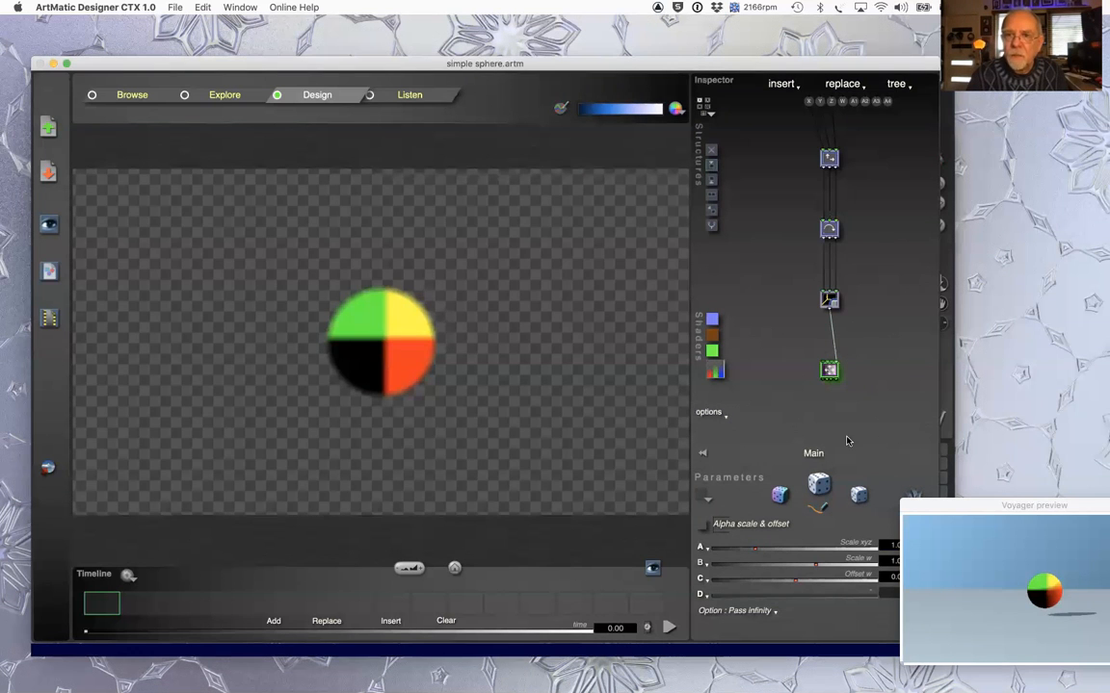
- Add a tile below the 3D Offset tile, replacing it with a 1 ins 3 outs tile set to Set Constant
click(829, 158)
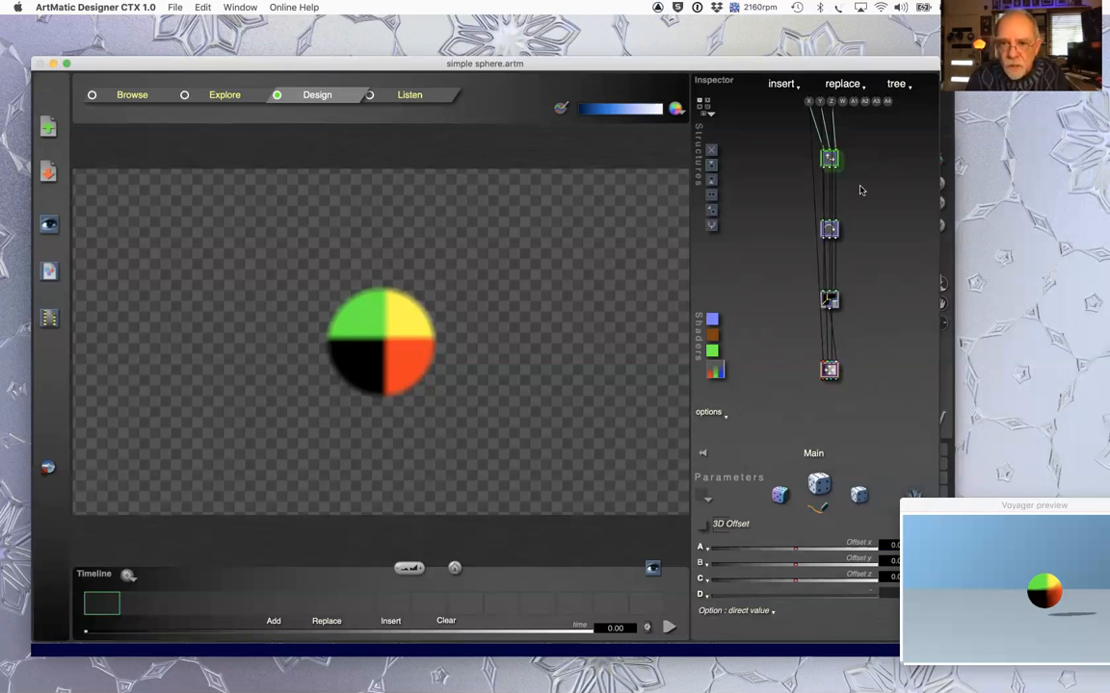
key(Tab)
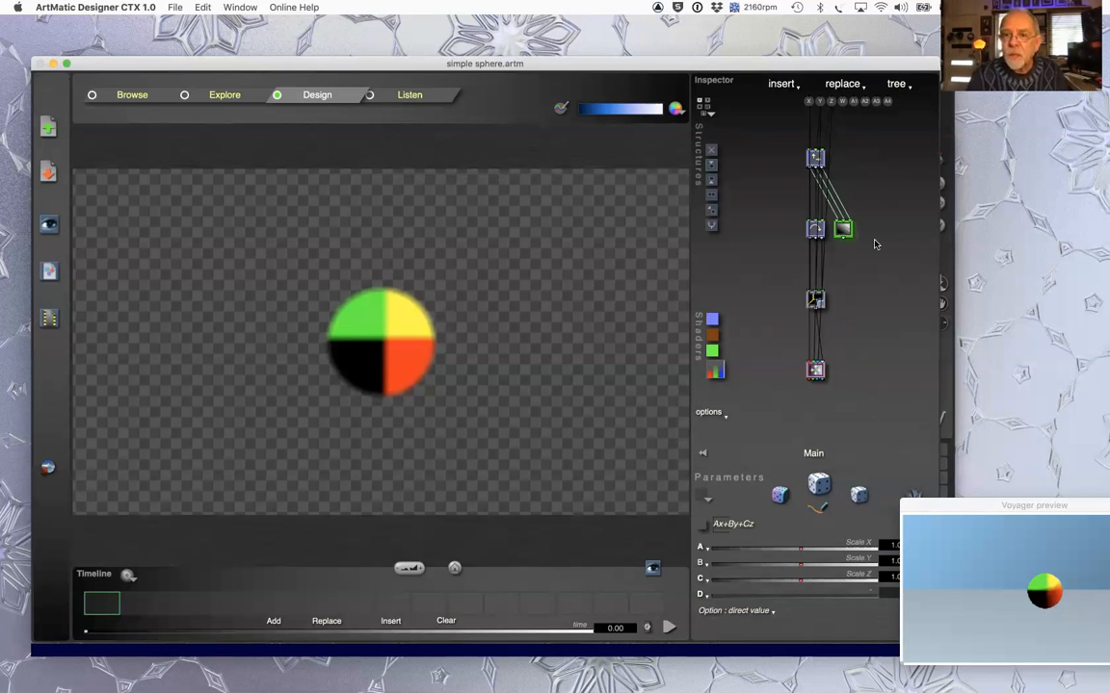
right_click(842, 229)
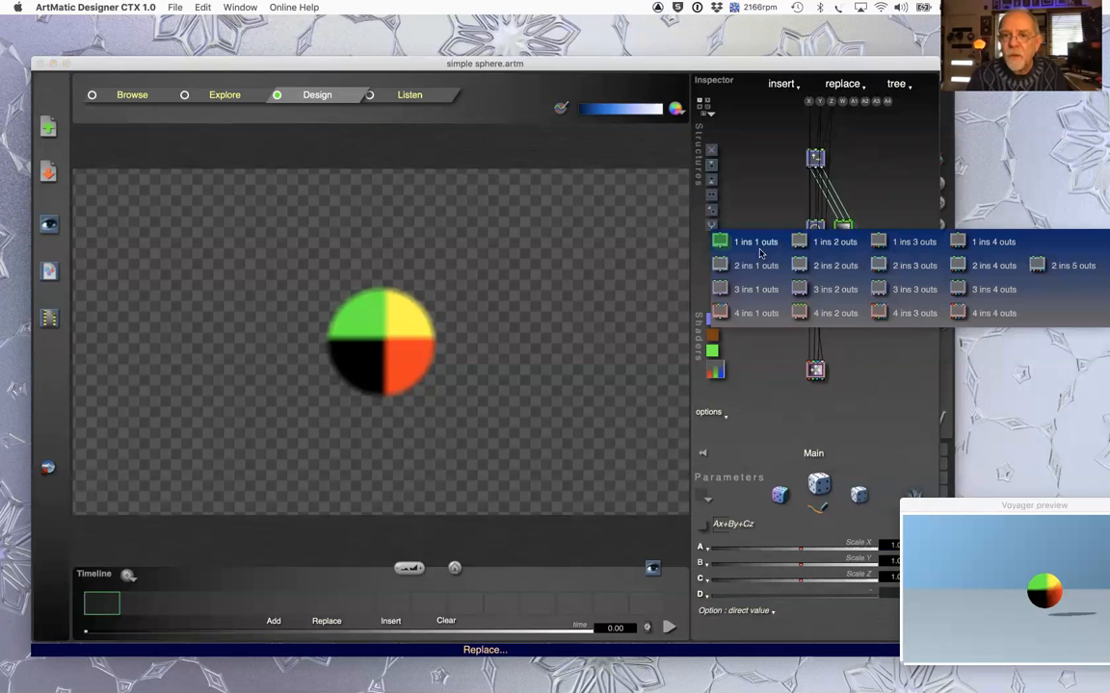
click(906, 242)
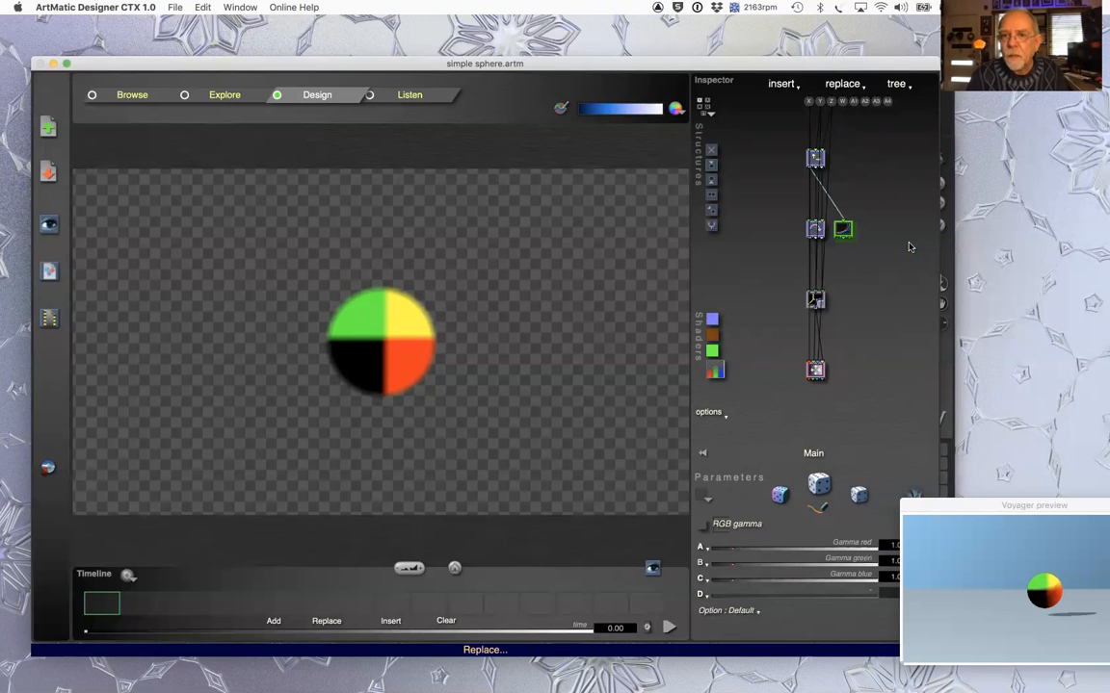
right_click(843, 235)
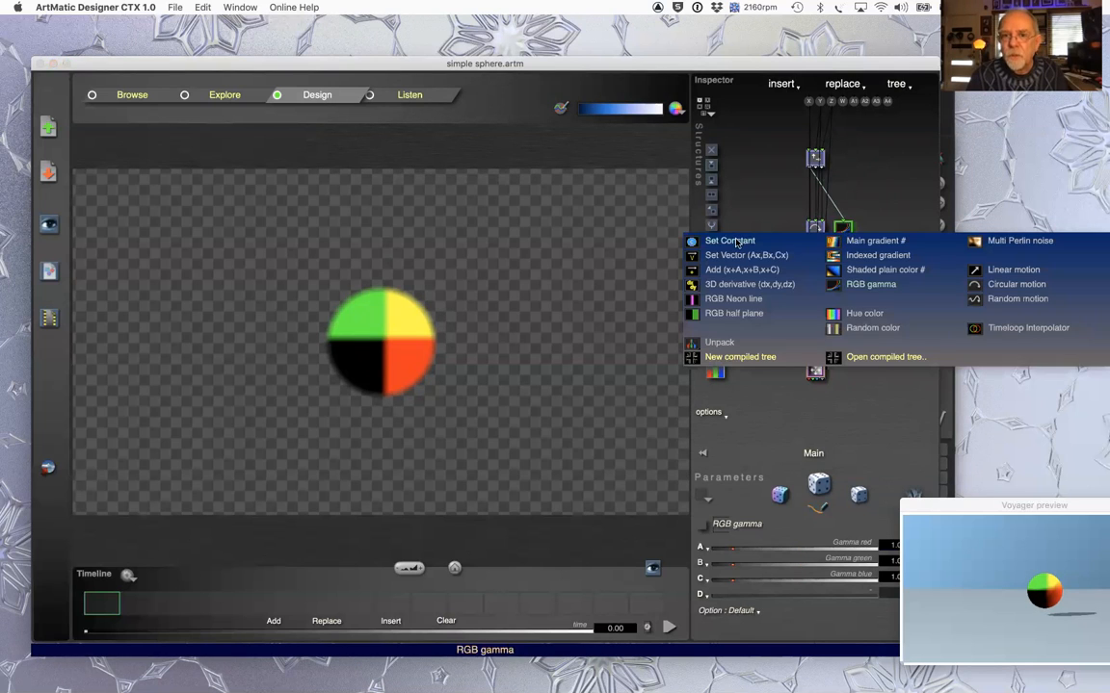
click(715, 239)
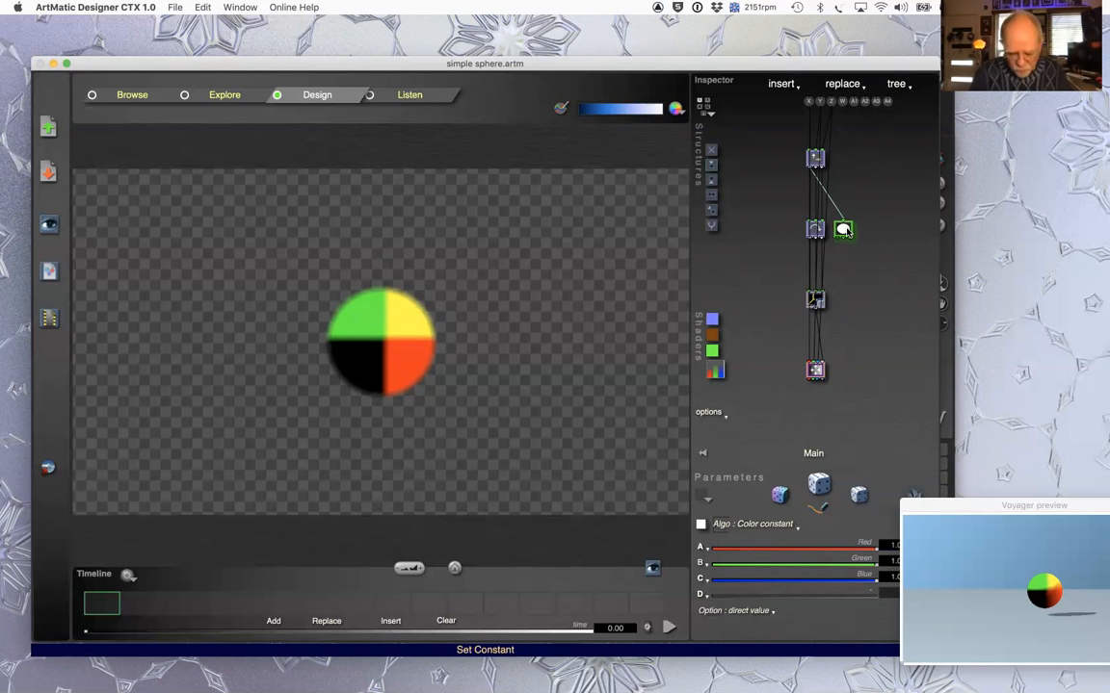
- Move the Set Constant tile to the other side of the main tile column
key(Left)
key(Left)
key(Left)
key(Left)
key(Left)
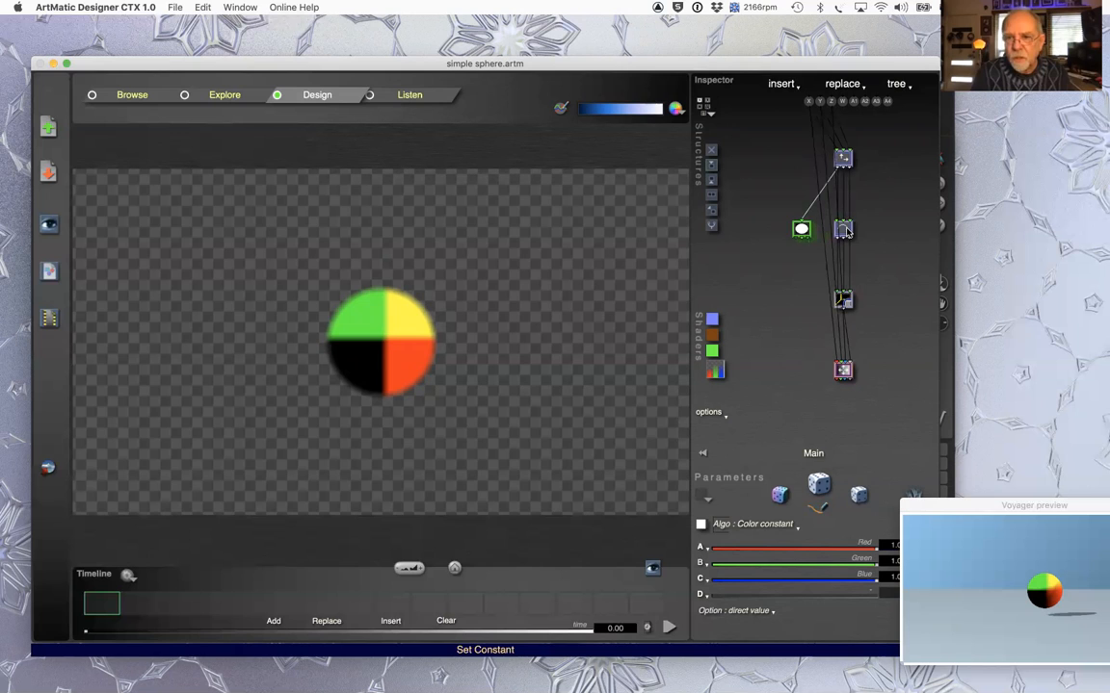
- Connect the Set Constant tile's outlets 1, 2 and 3 to inlets 1, 2 and 3 of the Alpha scale & offset tile
click(845, 368)
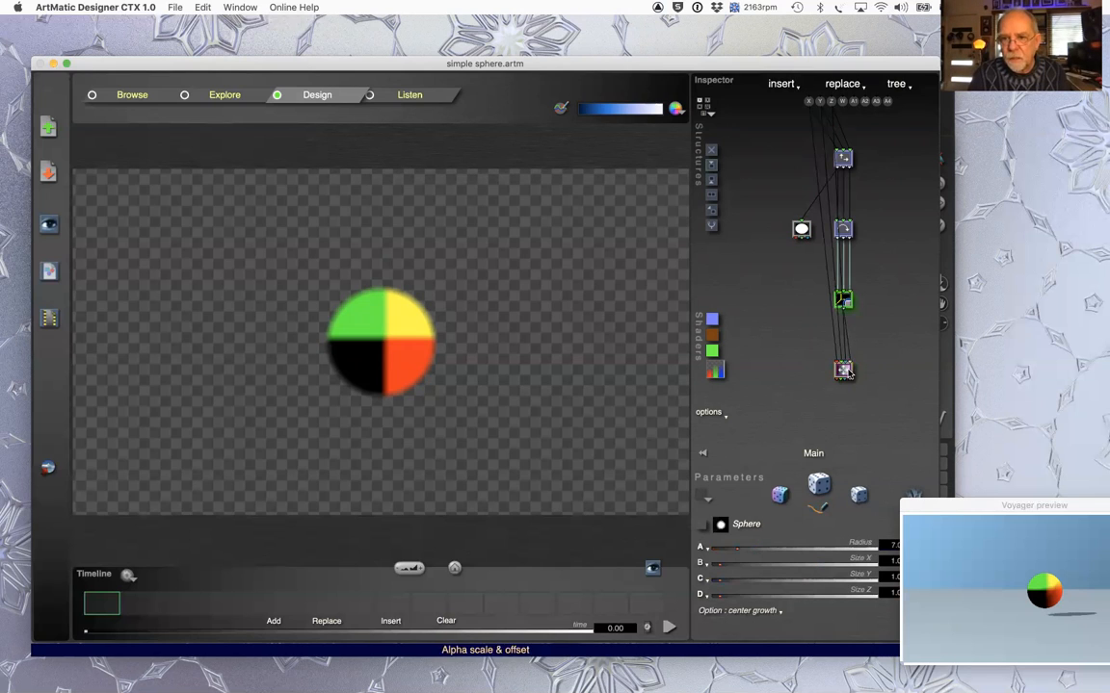
click(805, 237)
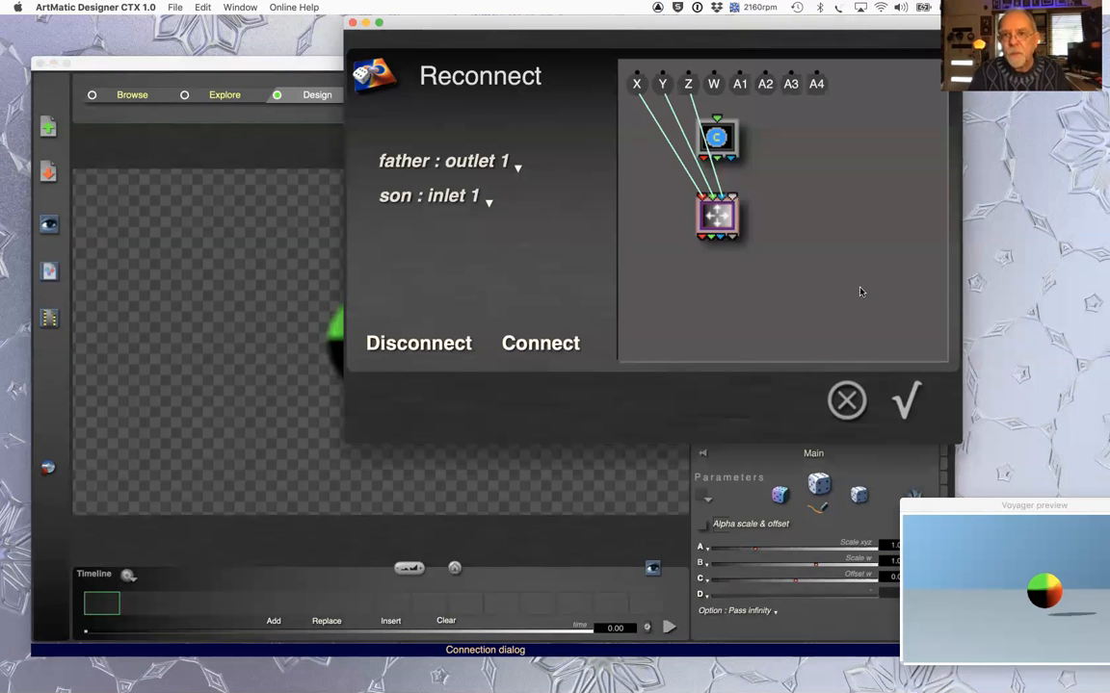
click(724, 199)
click(731, 158)
click(554, 349)
click(713, 197)
click(722, 158)
click(541, 343)
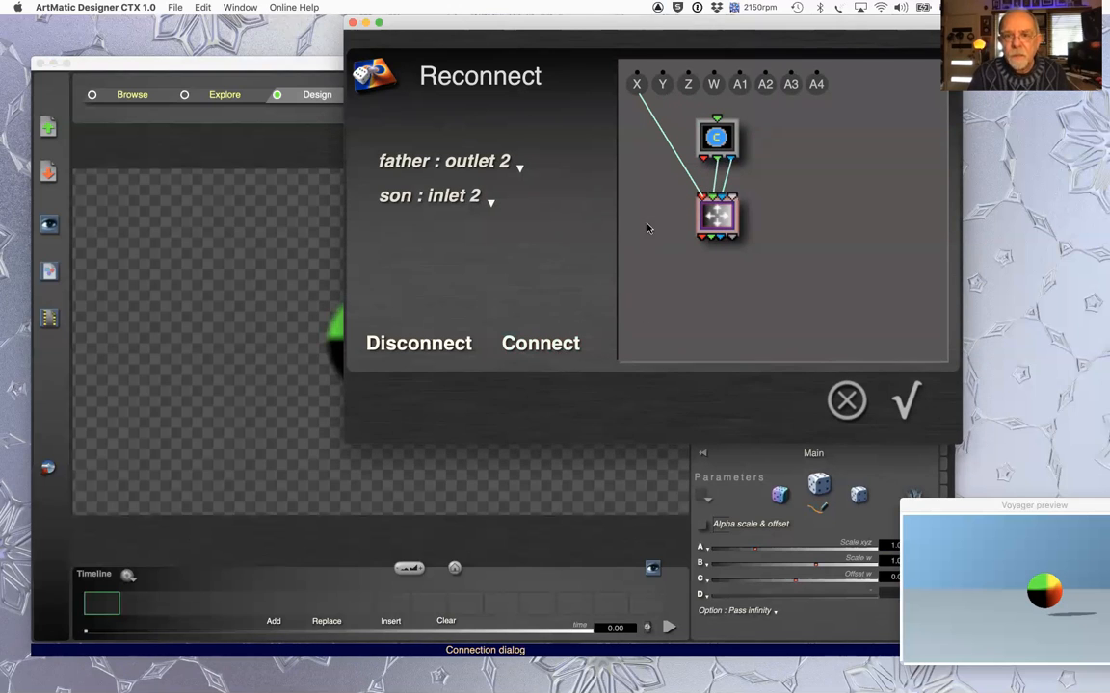
click(702, 197)
click(707, 157)
click(542, 345)
click(906, 399)
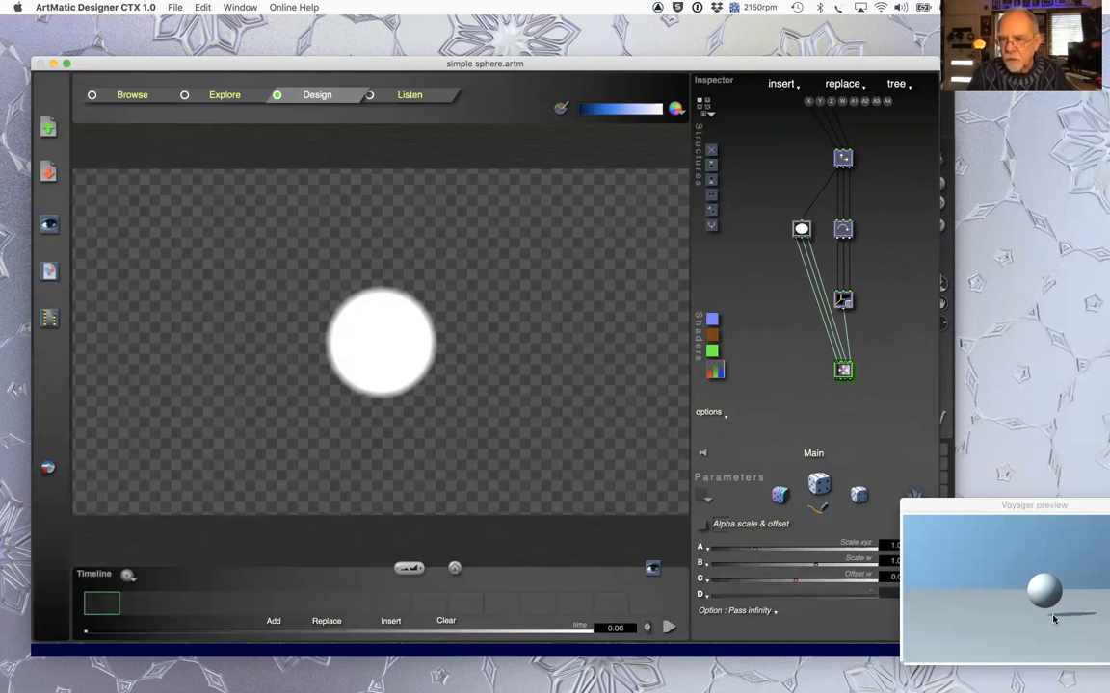
- Set the colour of the Set Constant tile to light green
click(801, 230)
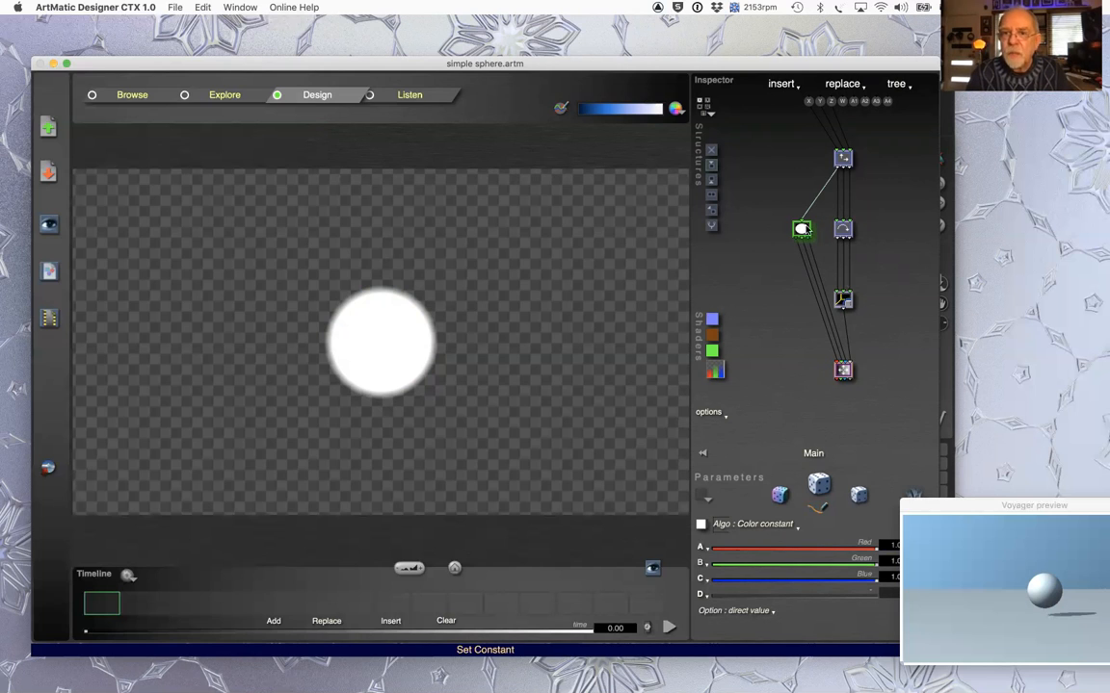
click(700, 525)
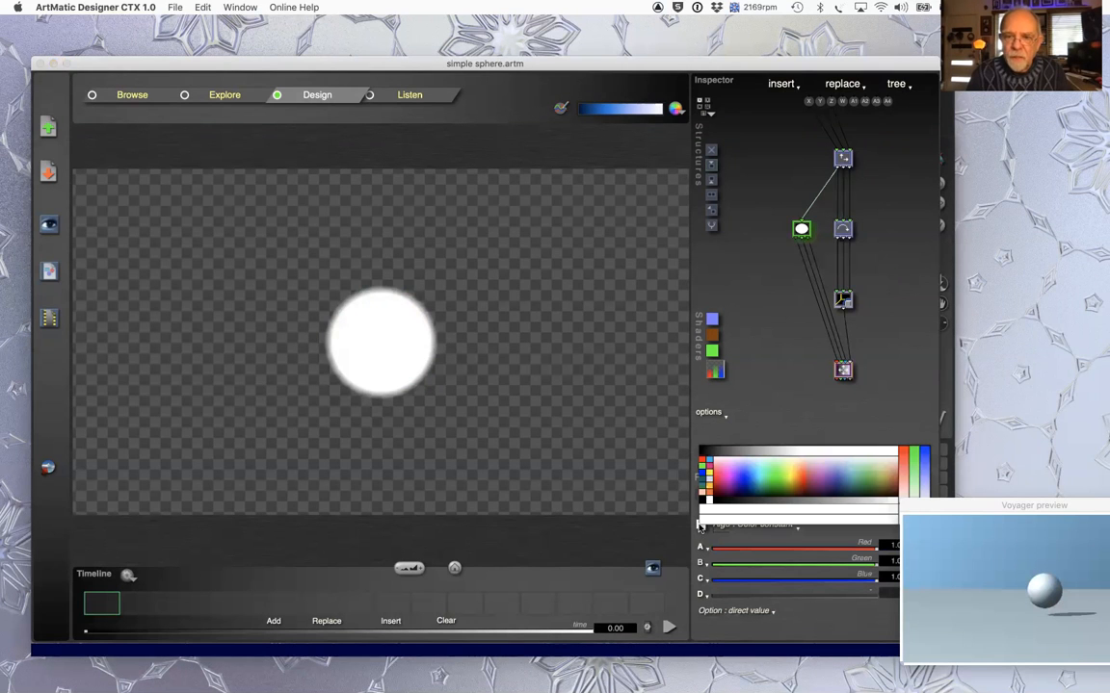
click(777, 471)
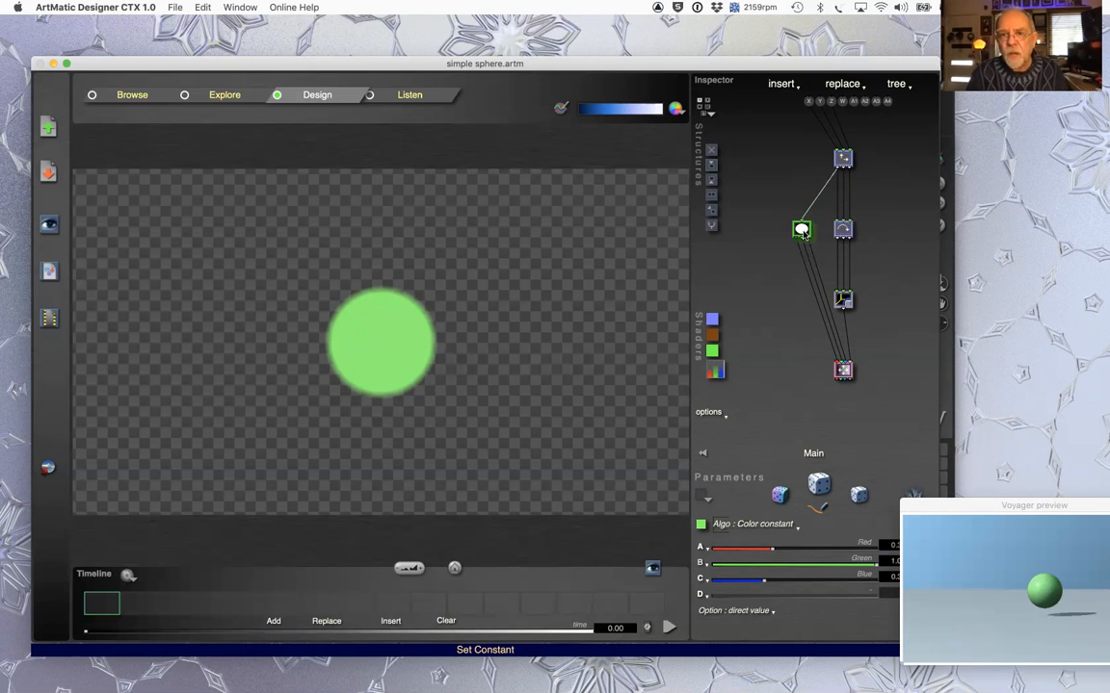
- Disconnect the Set Constant tile's inlet from outlet 1 of the 3D Offset tile
click(845, 160)
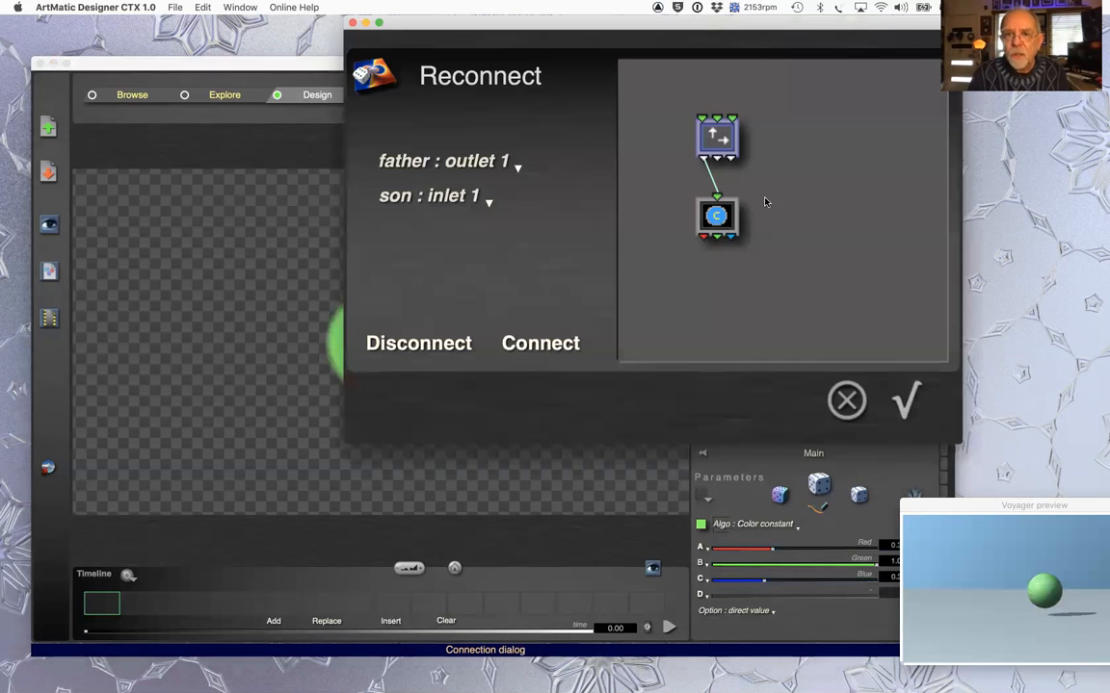
click(421, 347)
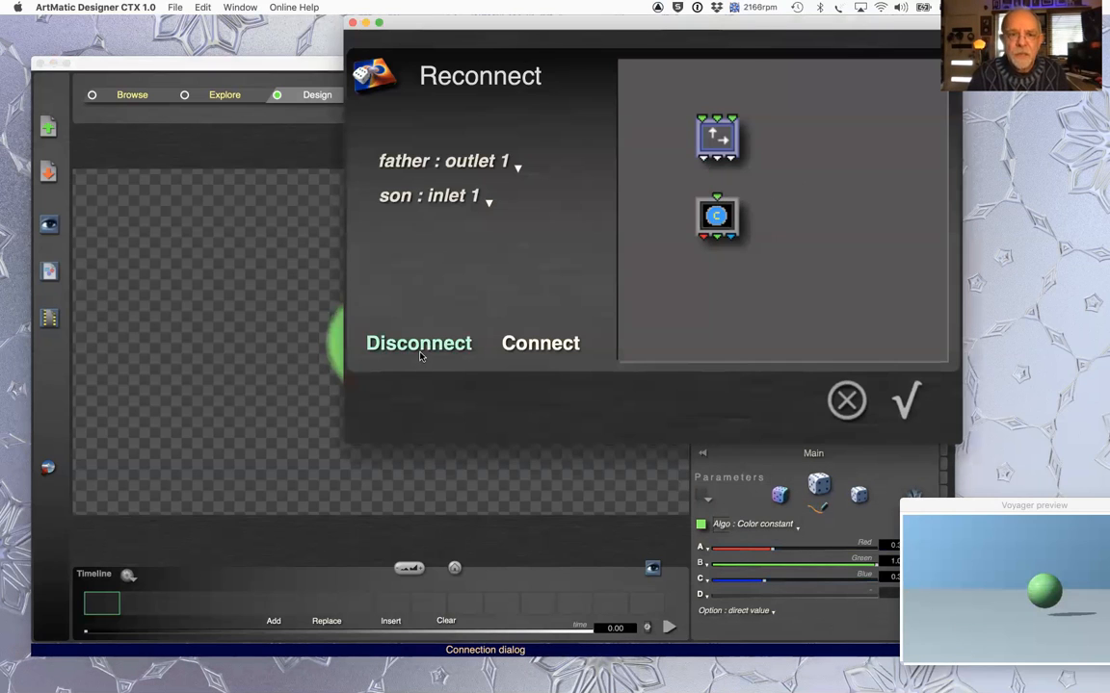
click(907, 401)
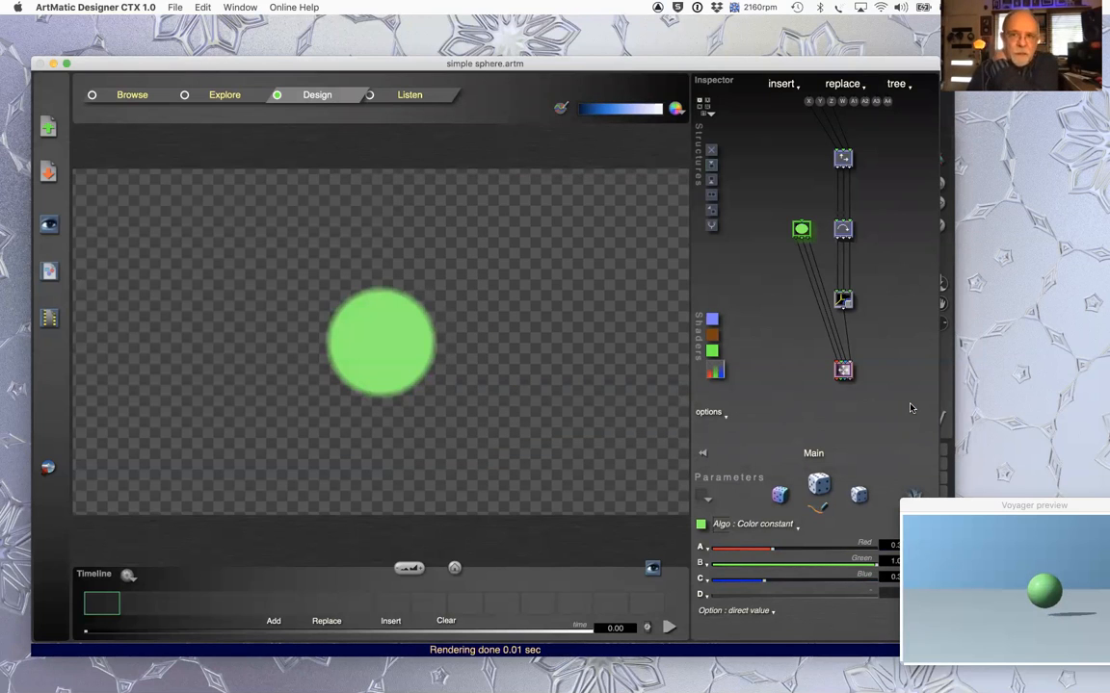
- Set the Set Constant tile's colour to purple, with red 0.584, green 0.357 and blue 0.753
click(801, 230)
click(777, 199)
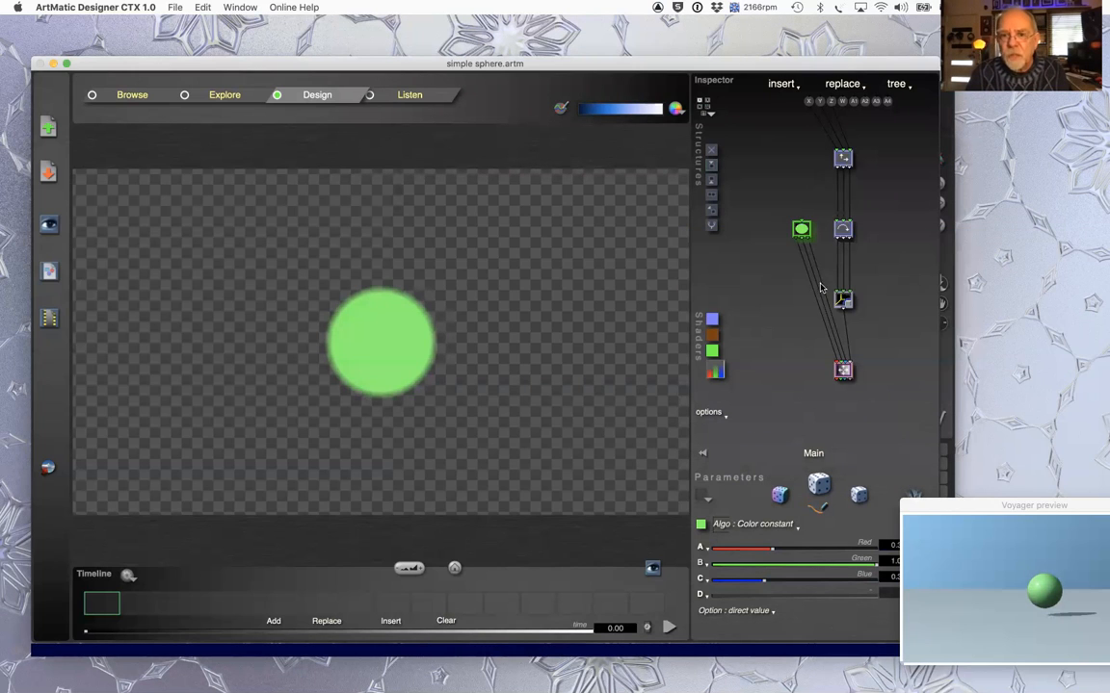
click(700, 526)
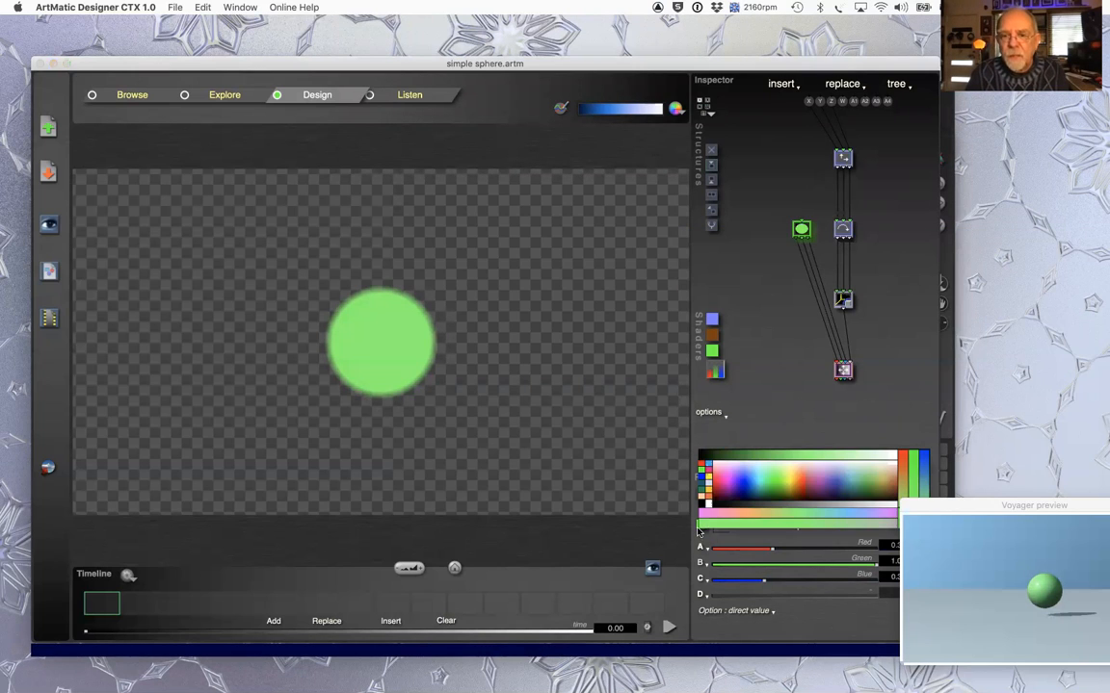
click(829, 478)
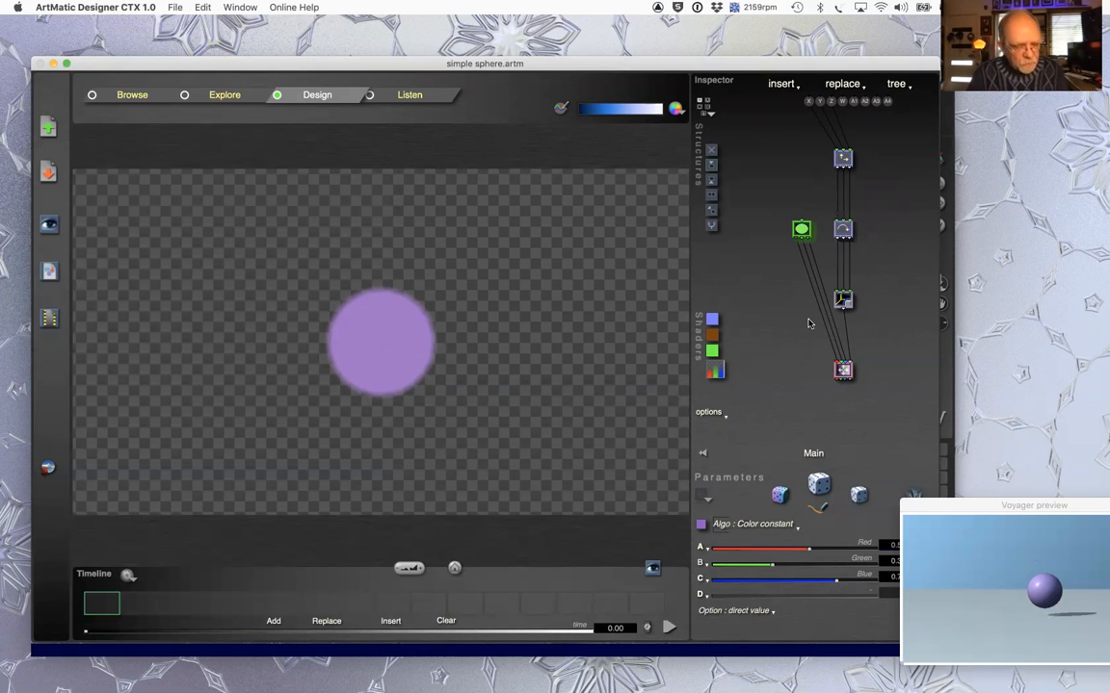
- Switch to ArtMatic Voyager, move its window slightly higher and save the simple plane scene
key(super+Tab)
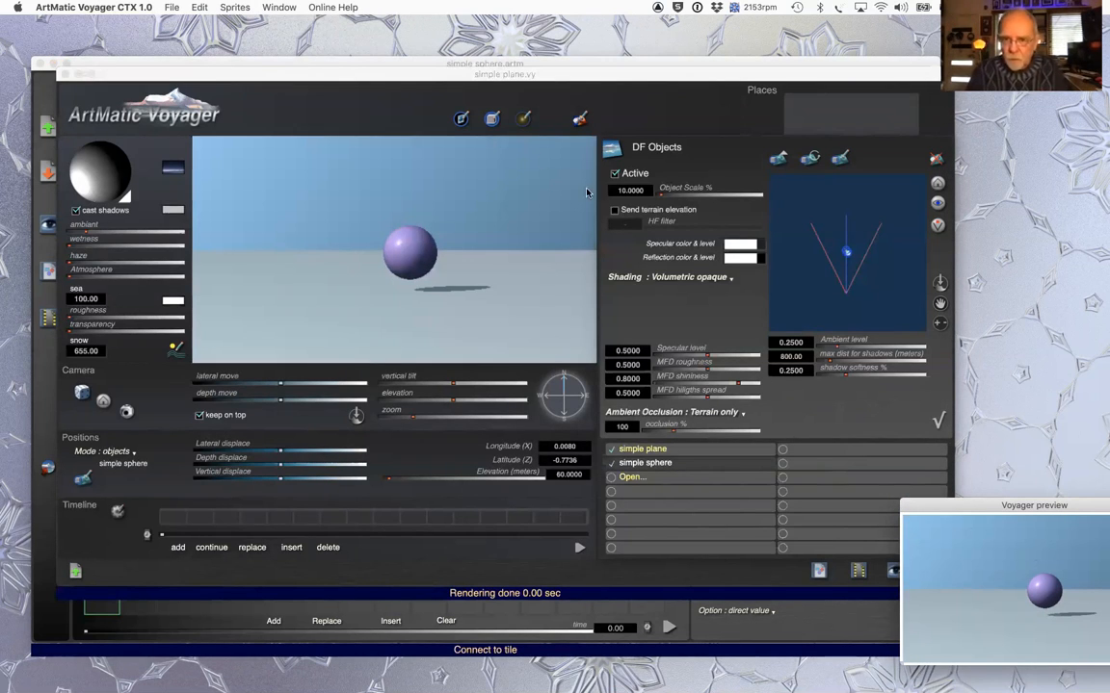
click(334, 112)
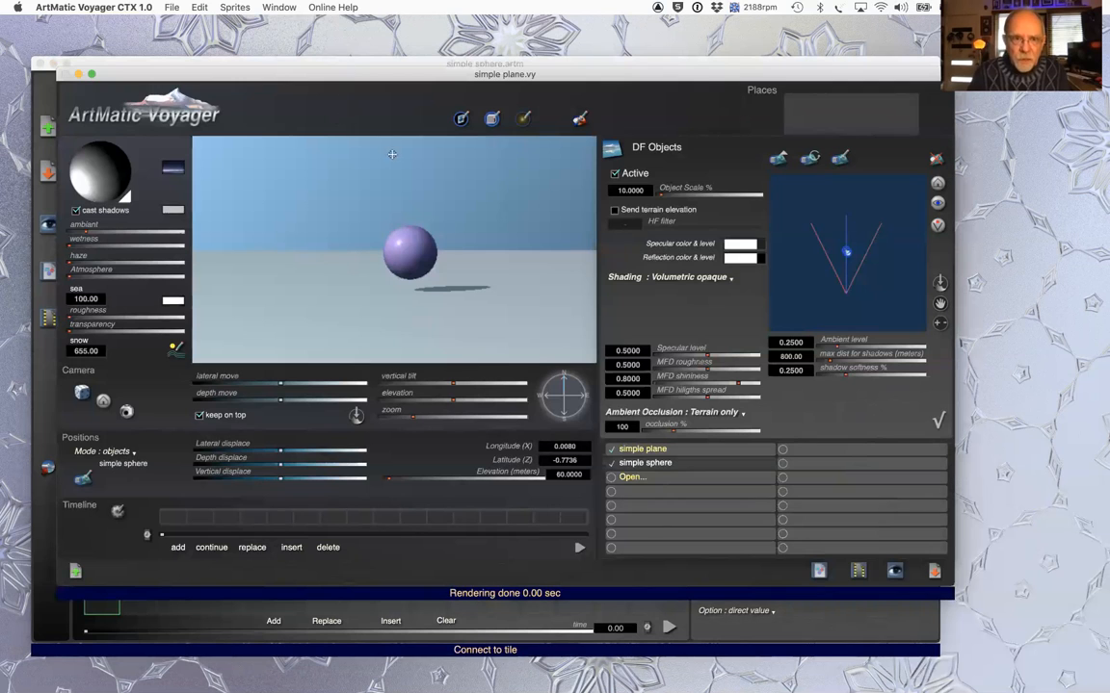
click(158, 66)
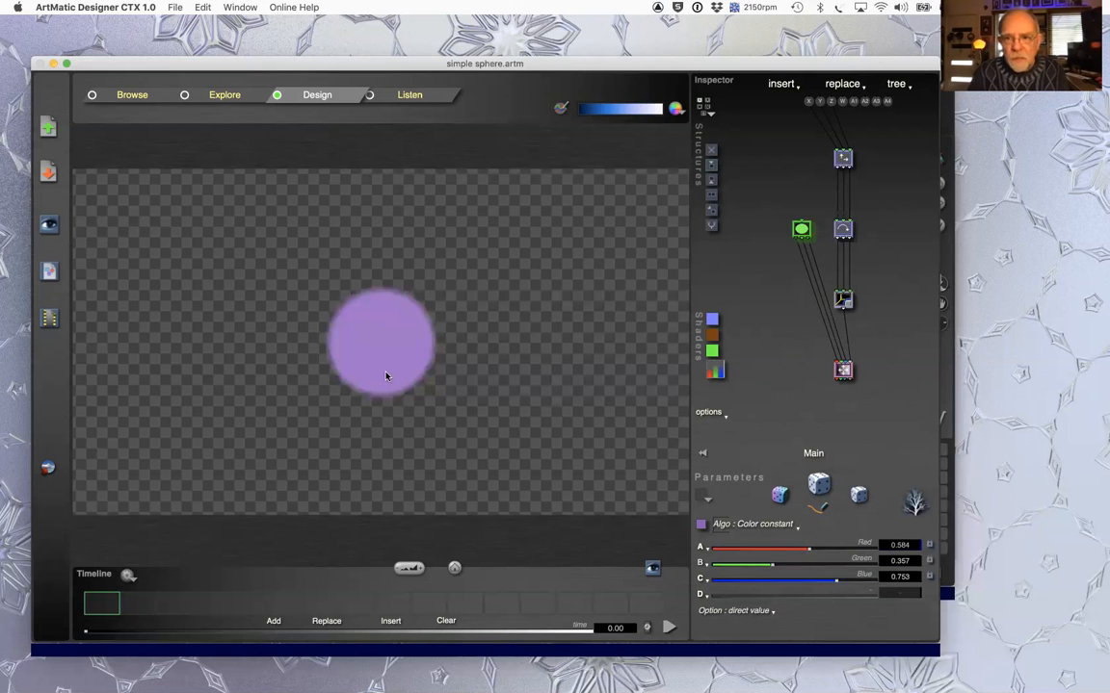
click(945, 377)
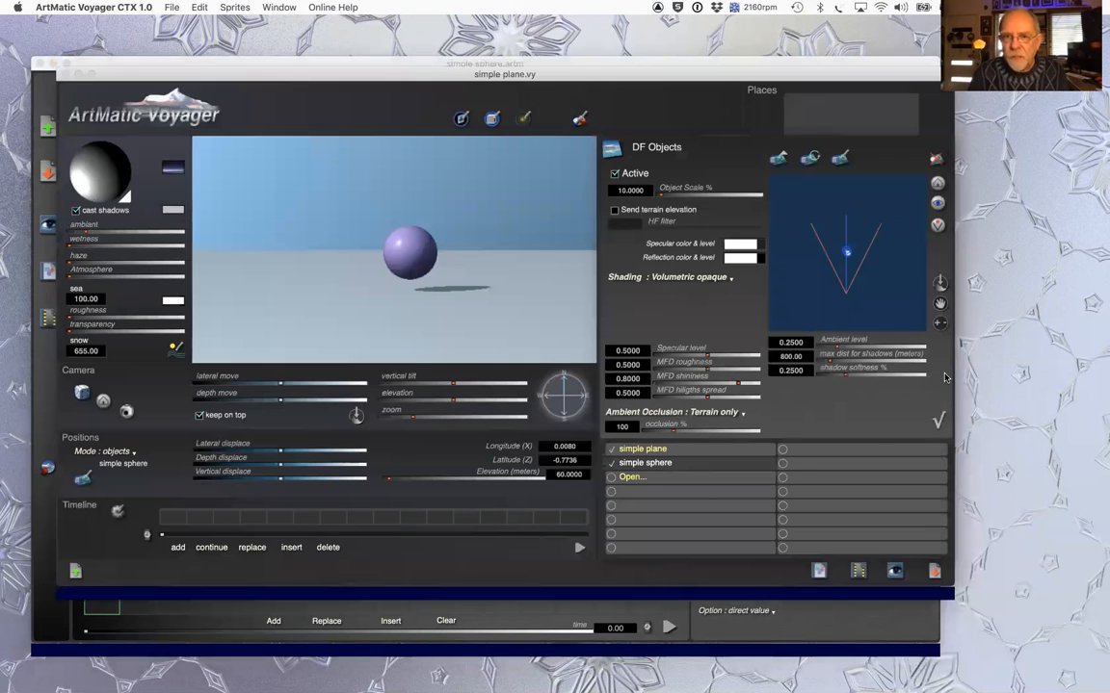
drag(244, 76, 231, 55)
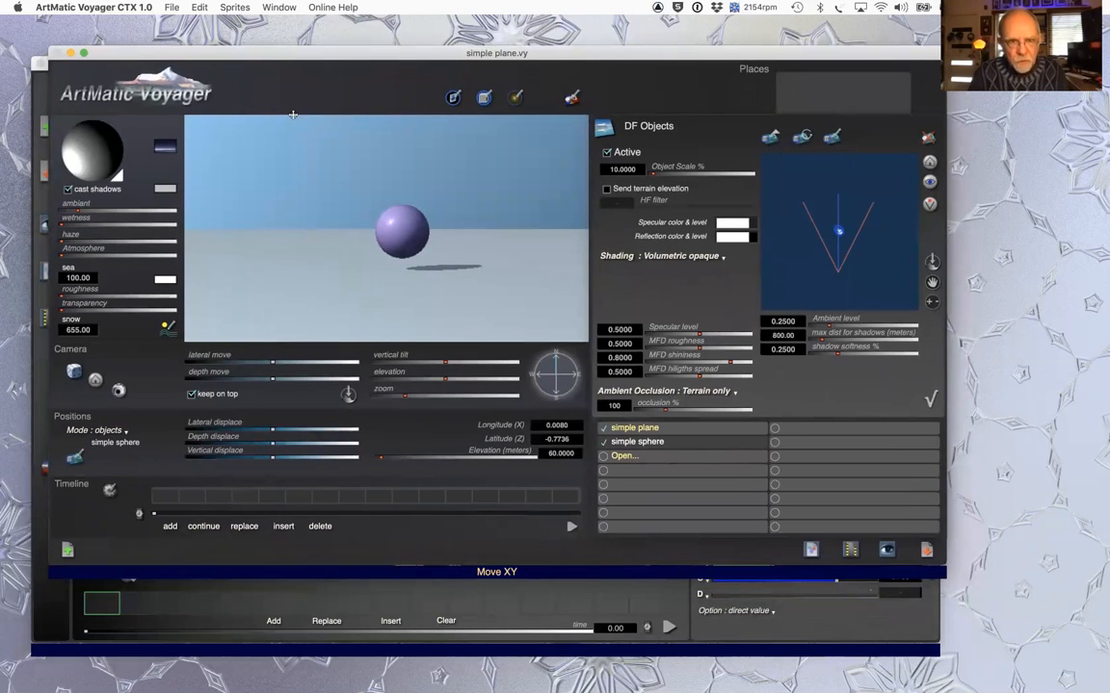
key(super+s)
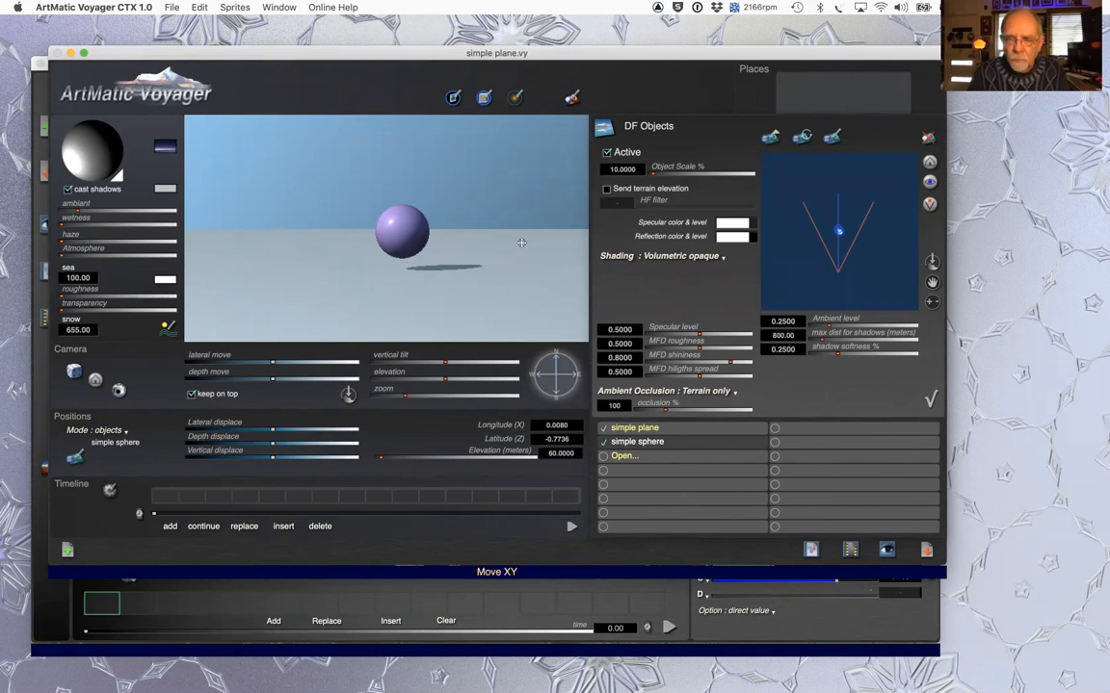
- Arrange the ArtMatic Voyager window so part of the ArtMatic Designer window stays reachable, switching between both and ending in Voyager
drag(237, 55, 273, 62)
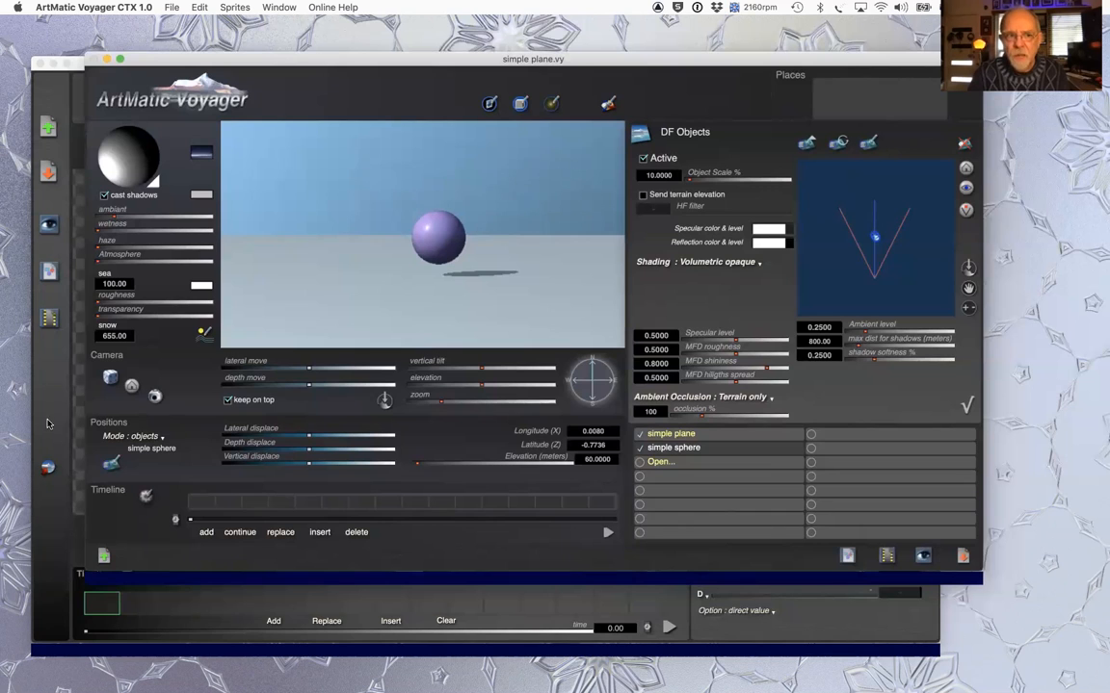
click(48, 383)
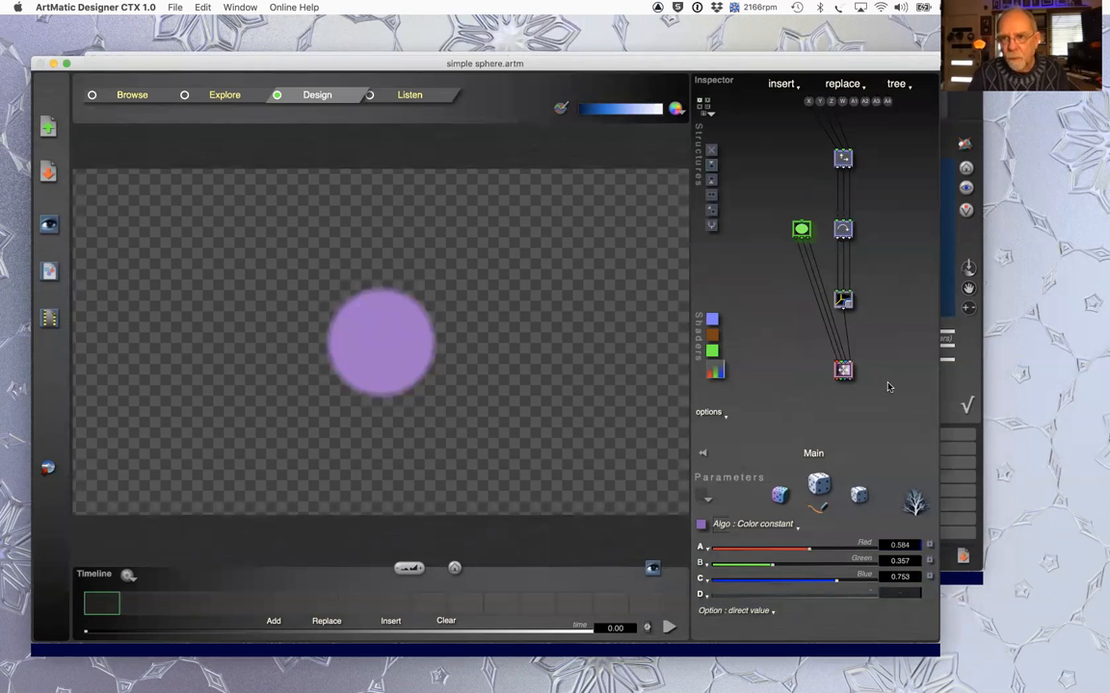
click(953, 386)
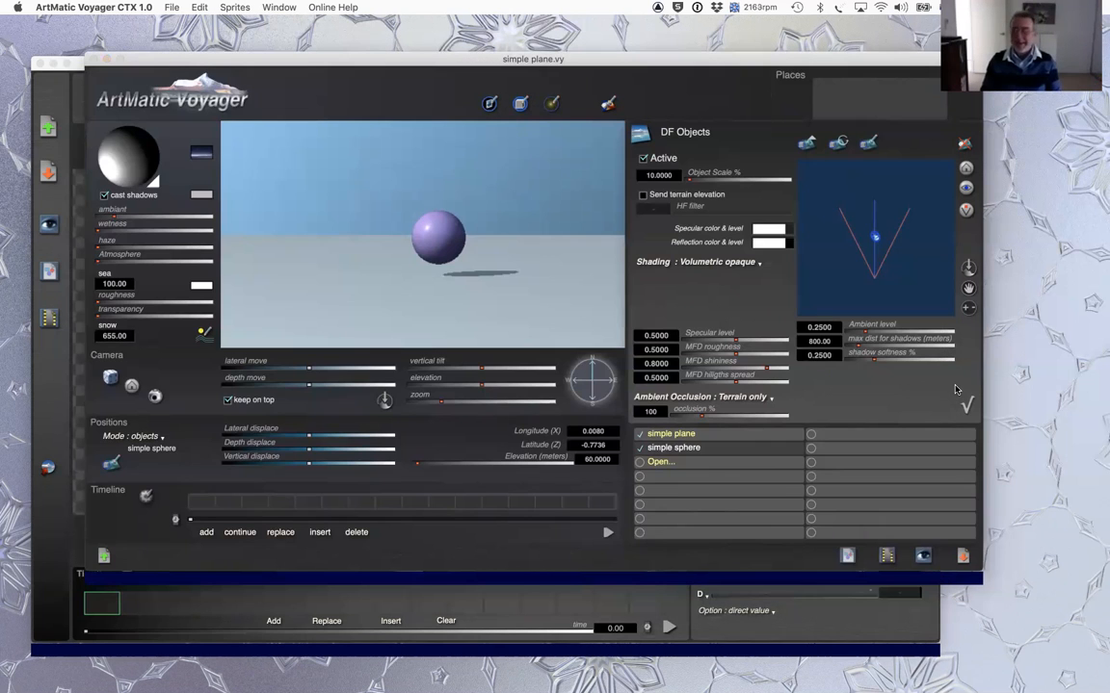
drag(303, 60, 330, 40)
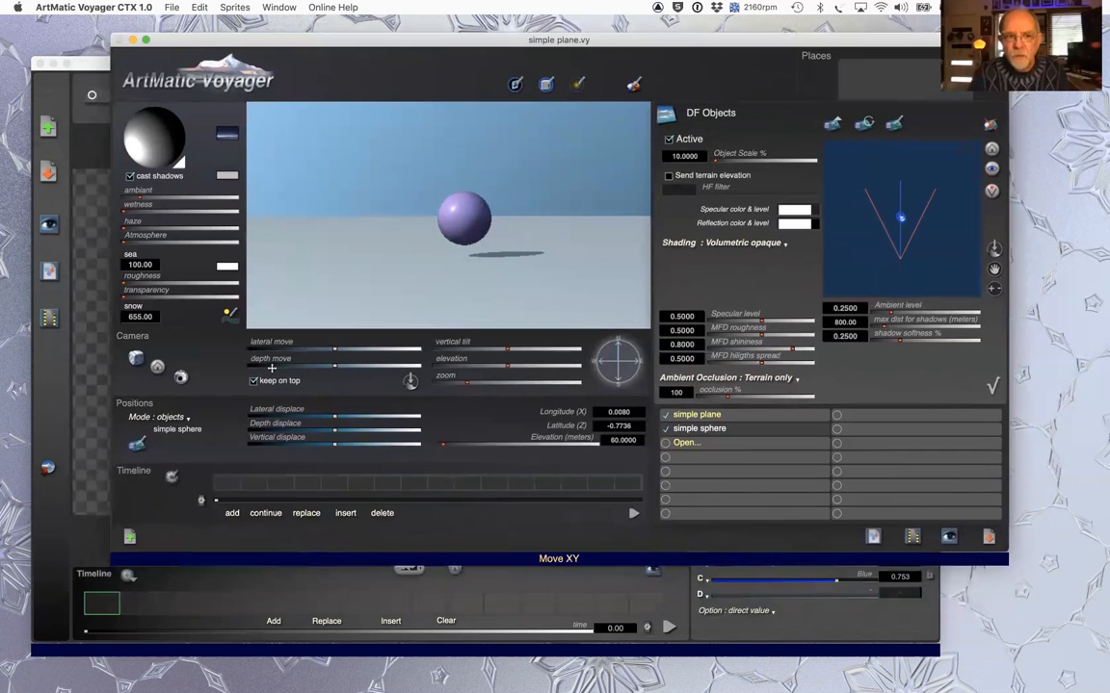
click(86, 473)
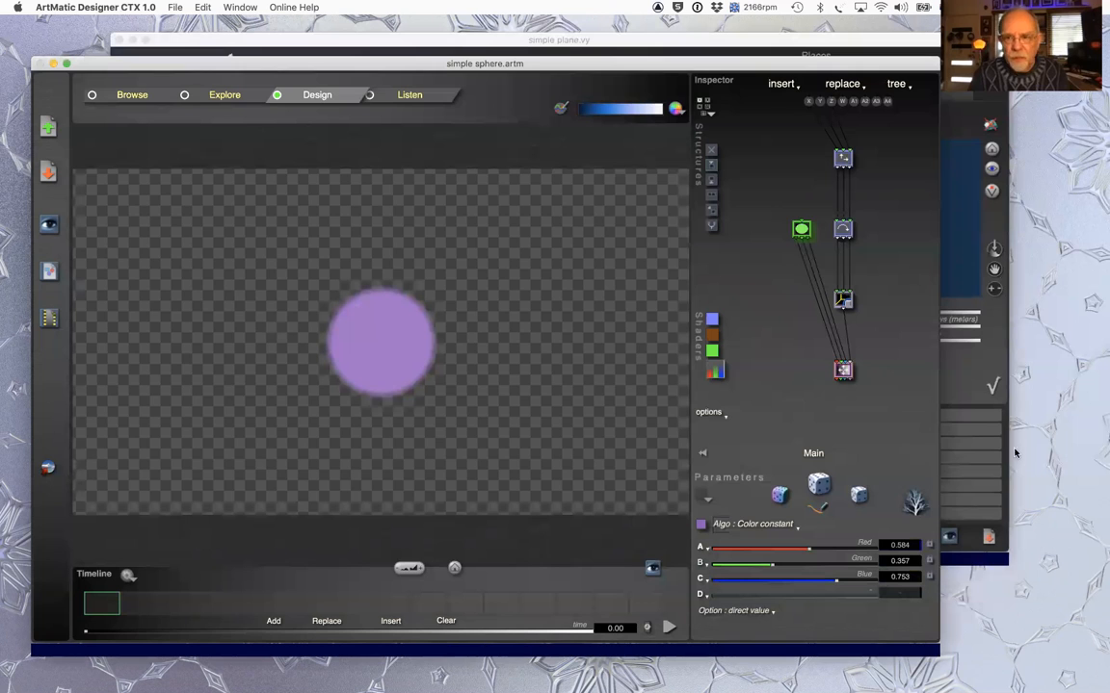
click(967, 381)
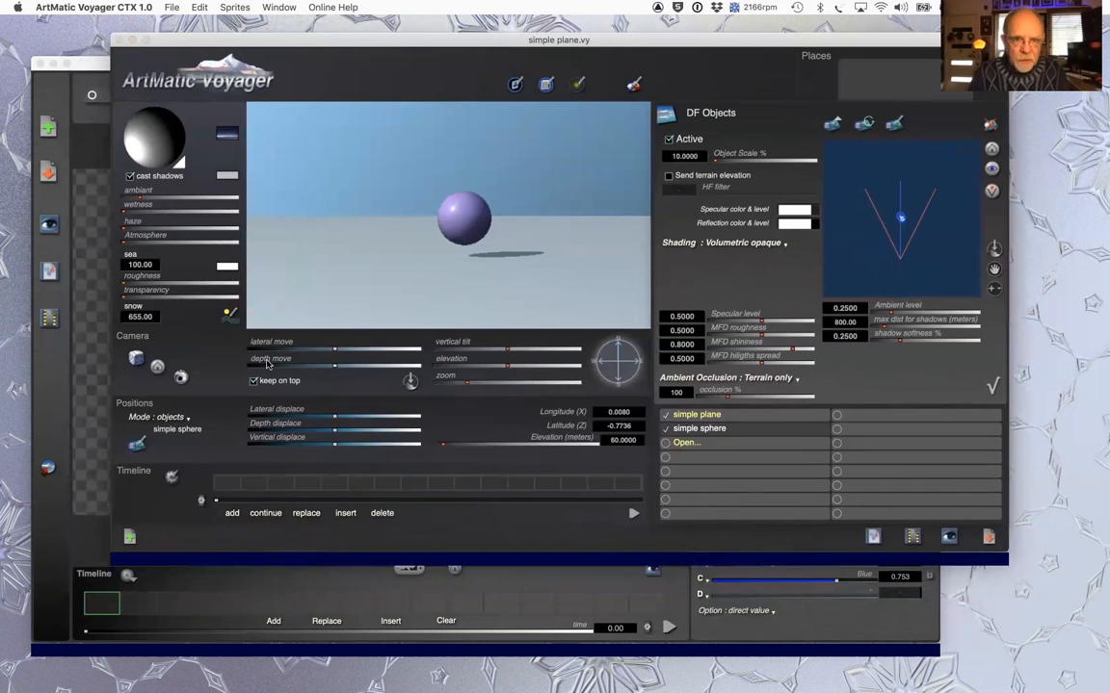
drag(339, 43, 263, 41)
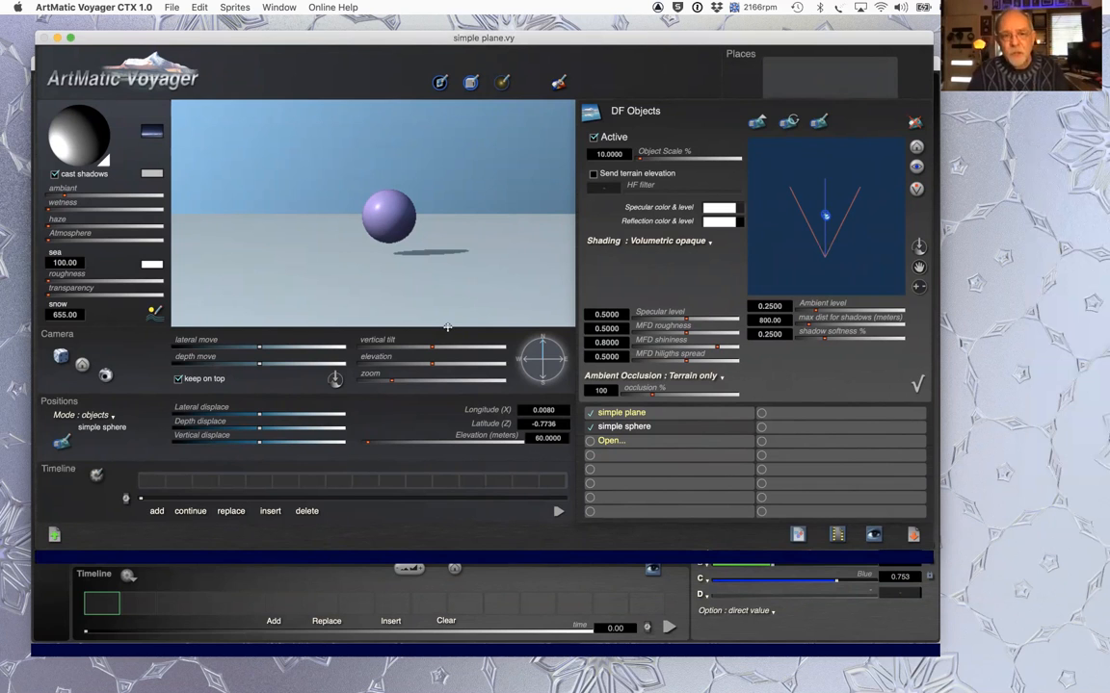
click(821, 632)
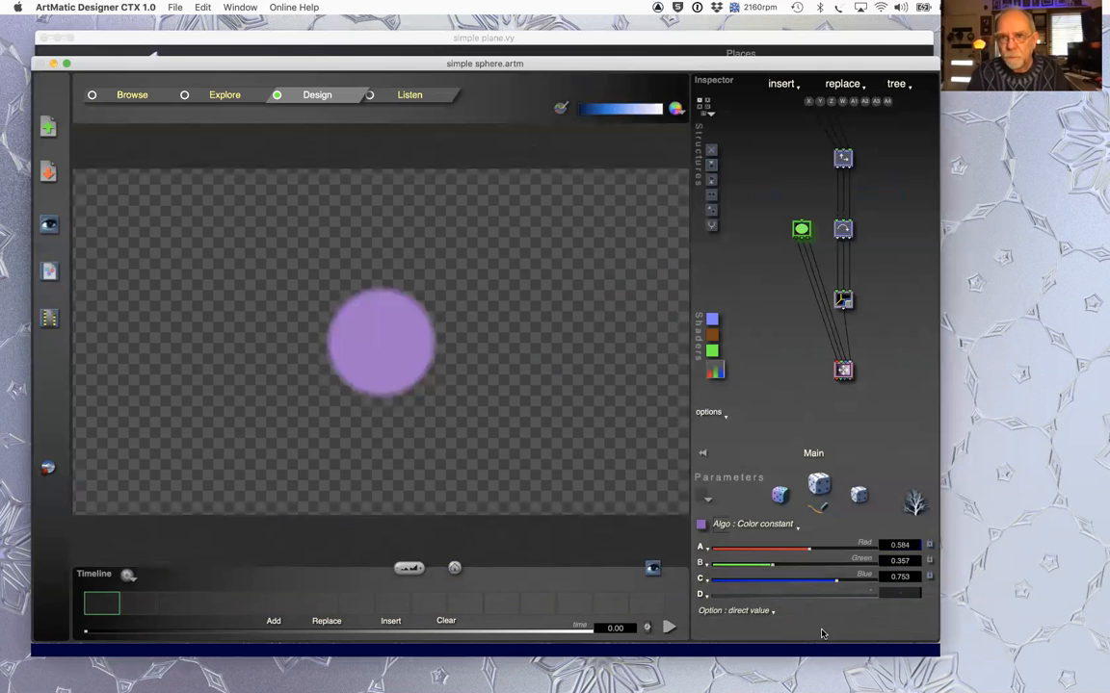
click(287, 36)
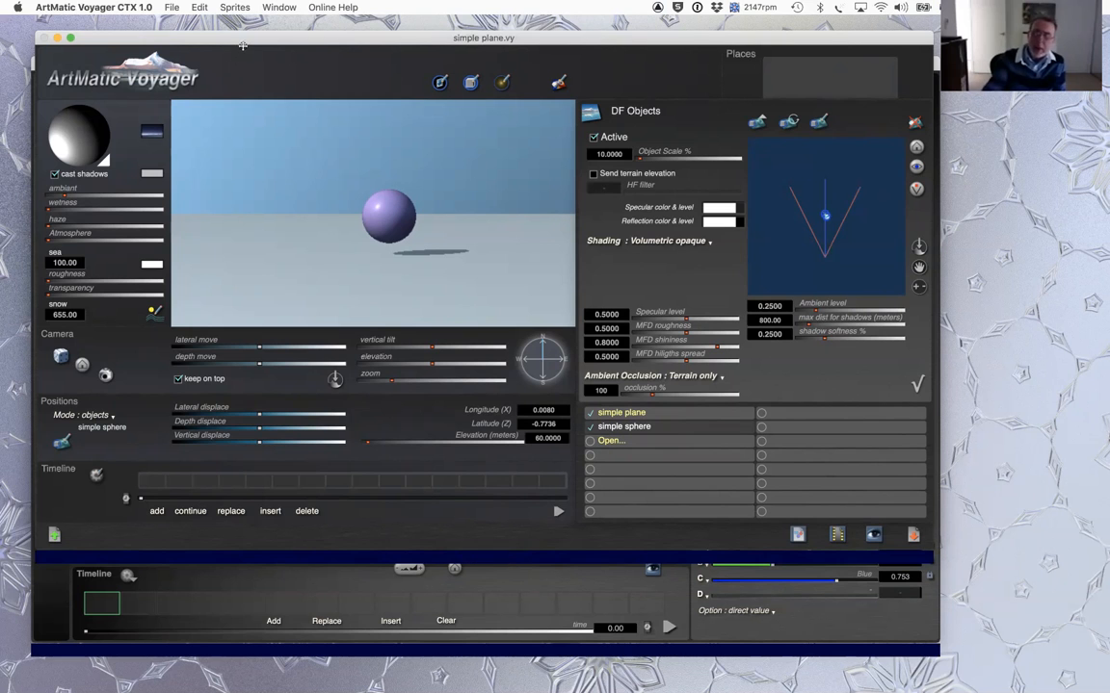
- Move the ArtMatic Voyager window aside to uncover ArtMatic Designer, switch to it and save the simple sphere tree
drag(245, 38, 374, 34)
click(142, 76)
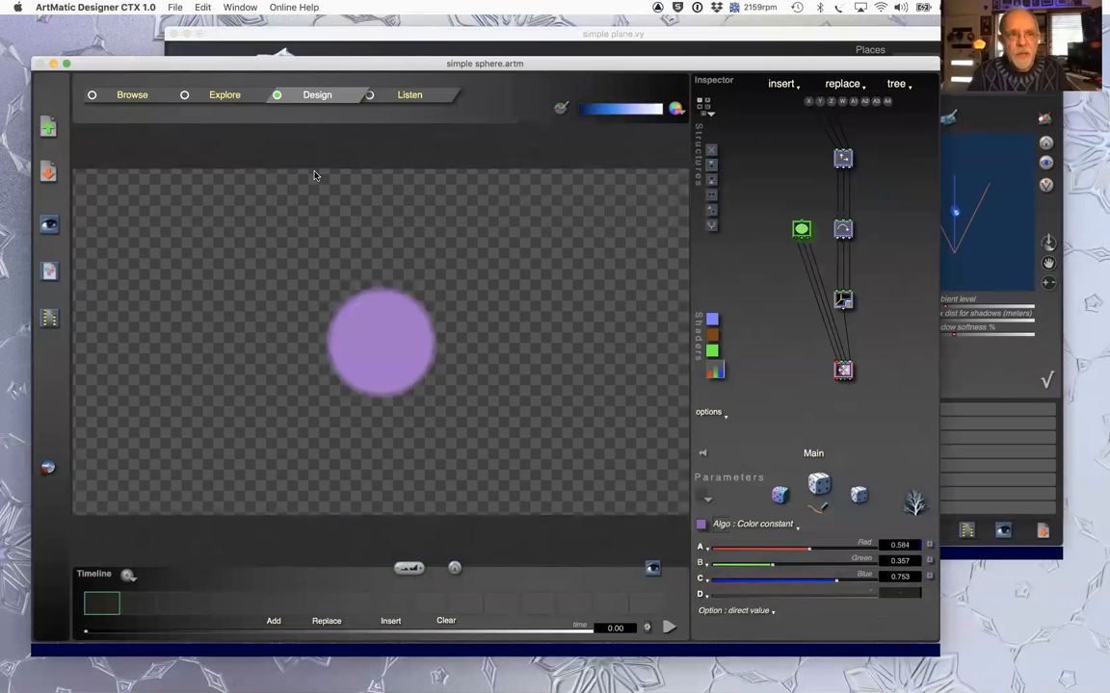
key(super+s)
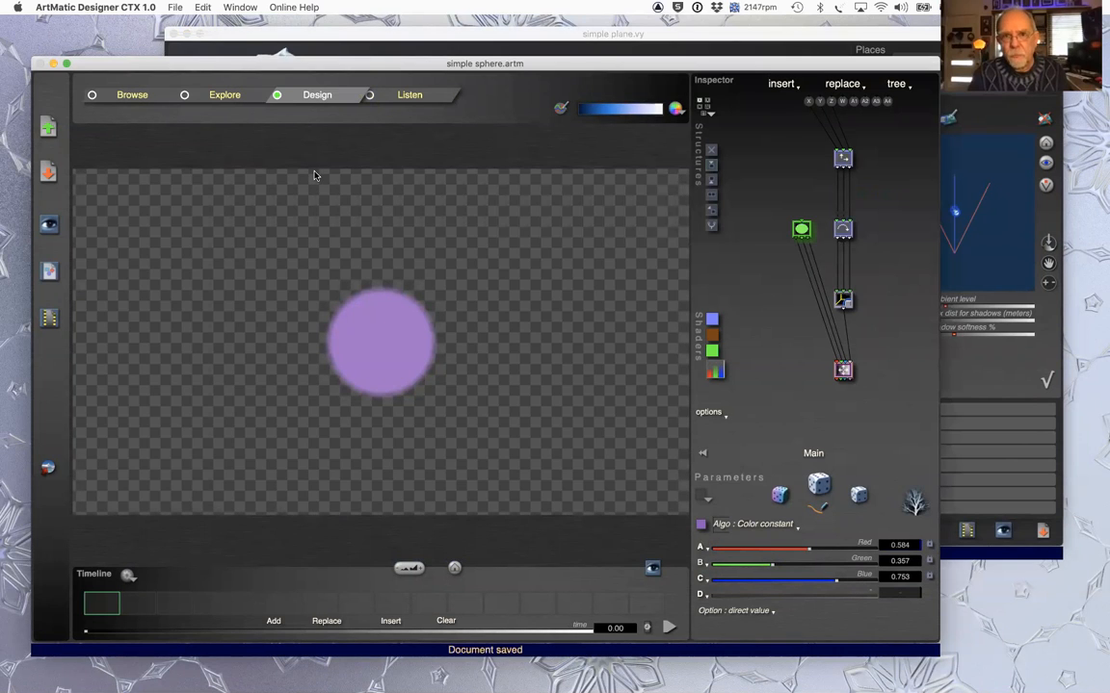
click(175, 7)
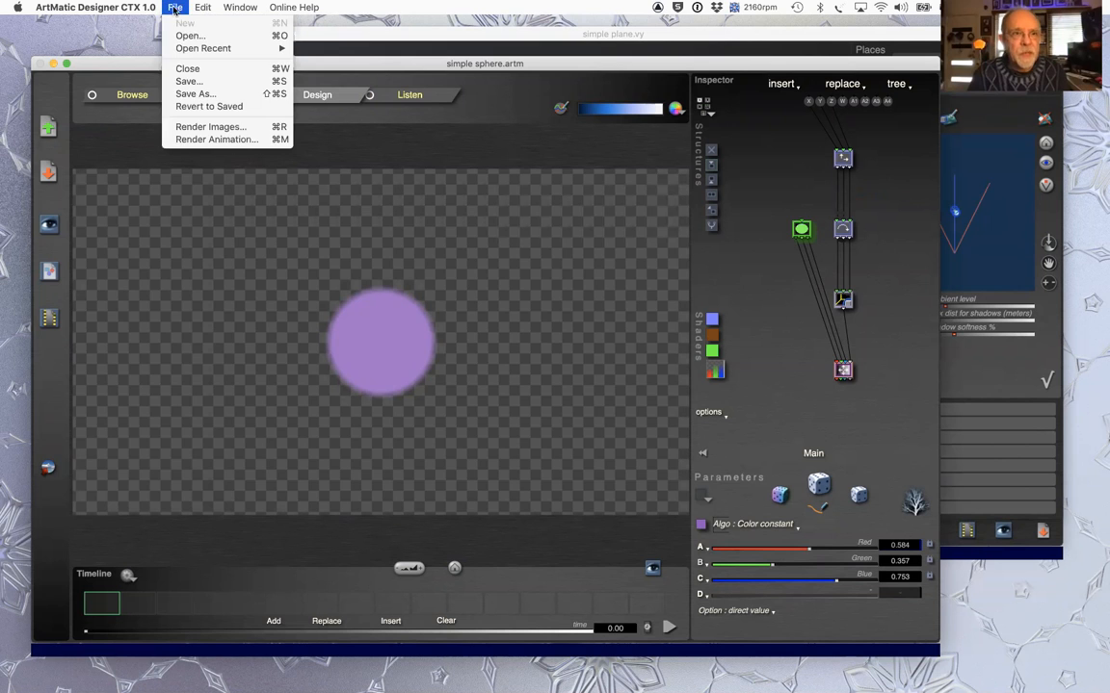
click(183, 93)
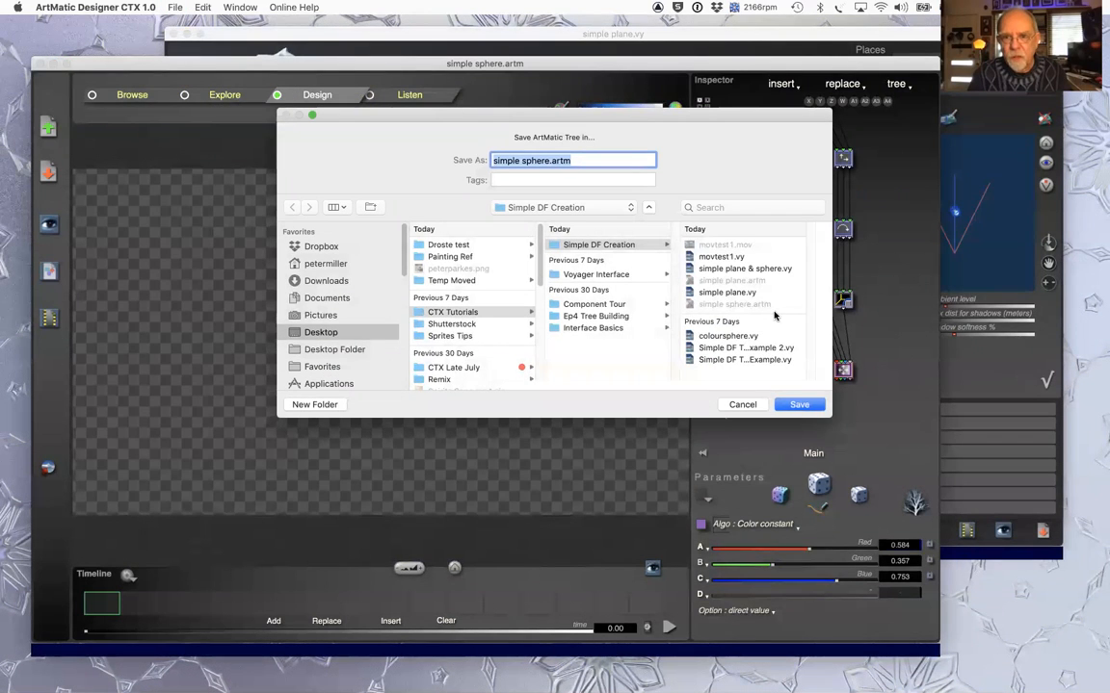
click(743, 404)
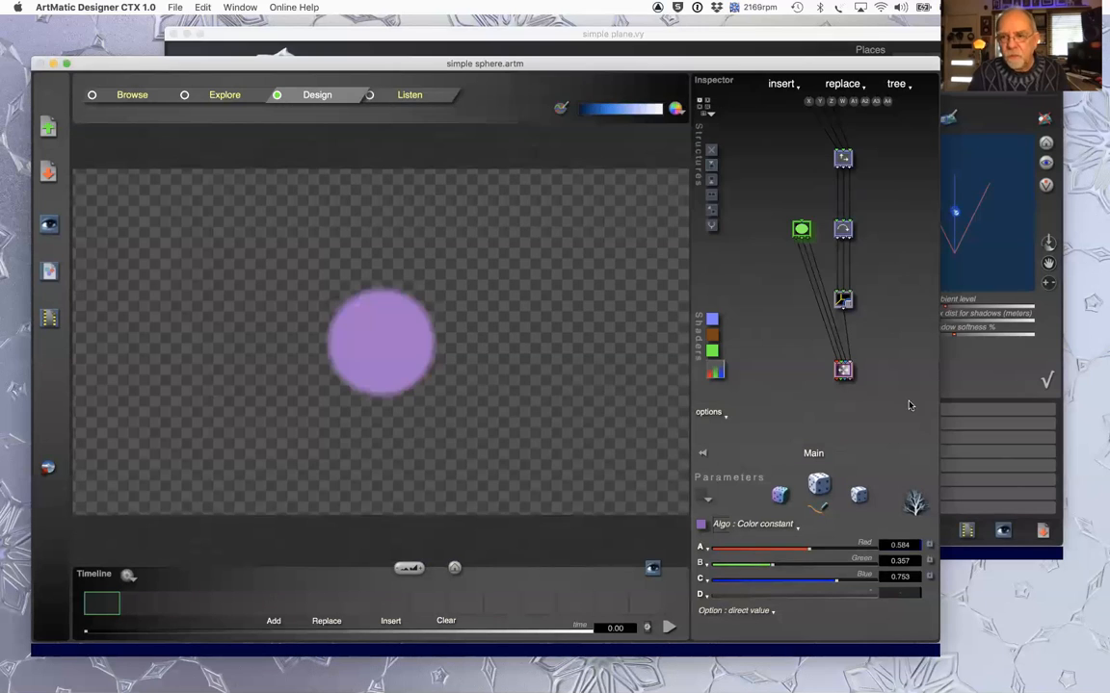
- In ArtMatic Voyager, remove the simple sphere from the DF objects and load simple sphere.artm from the Simple DF Creation folder again
click(966, 363)
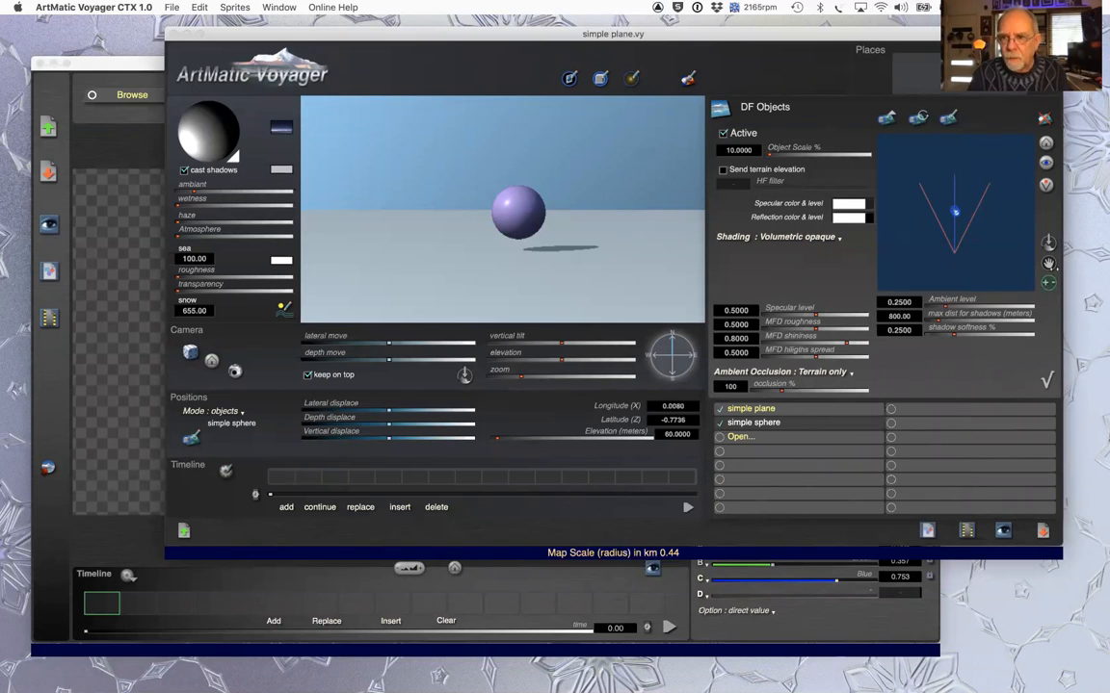
click(1045, 118)
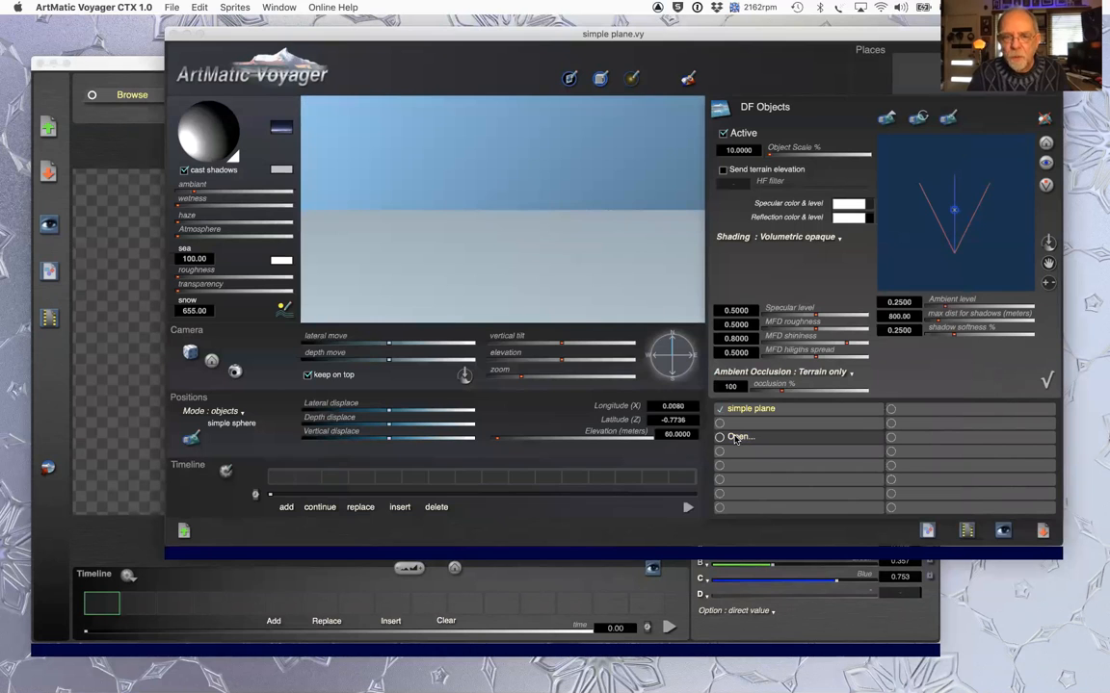
key(super+o)
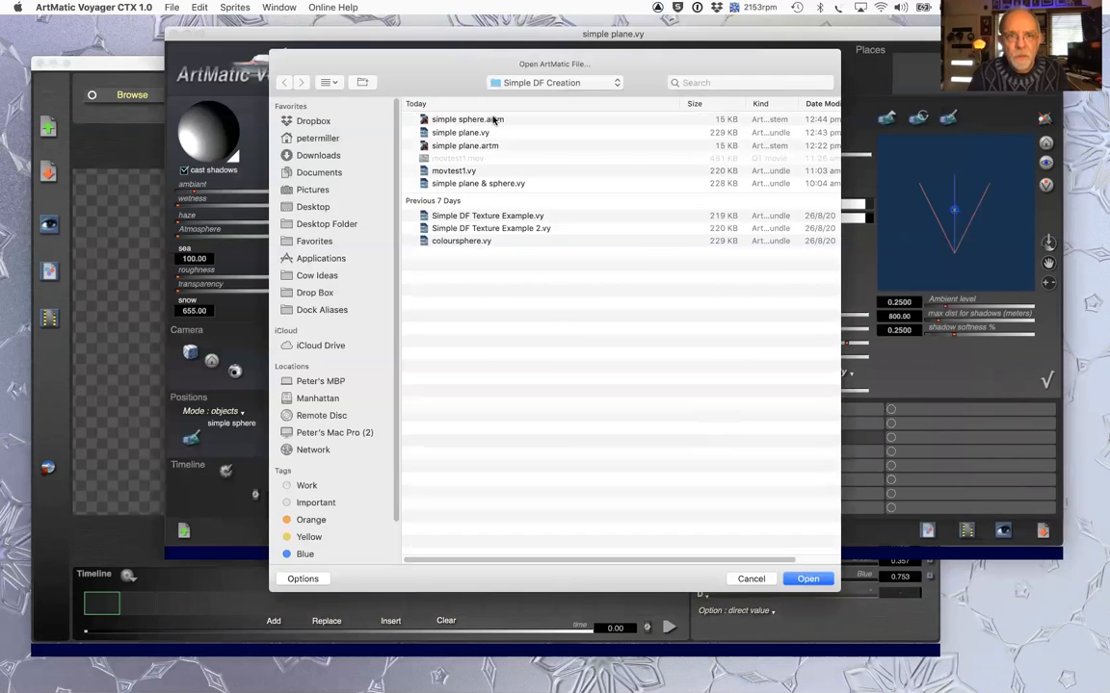
click(445, 117)
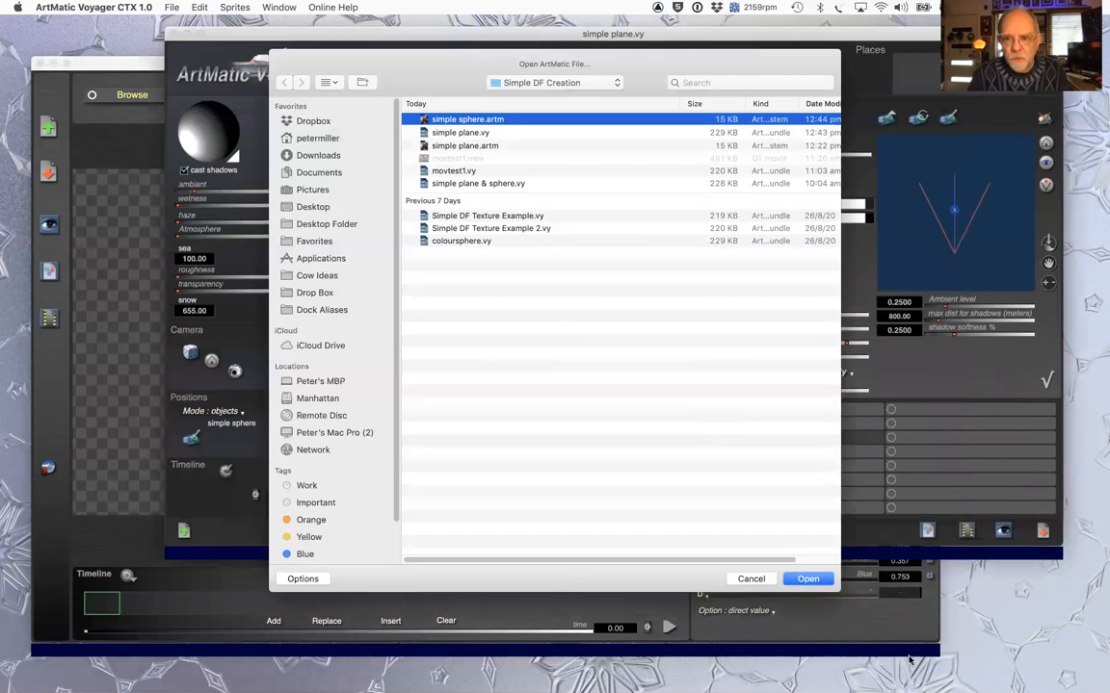
click(808, 579)
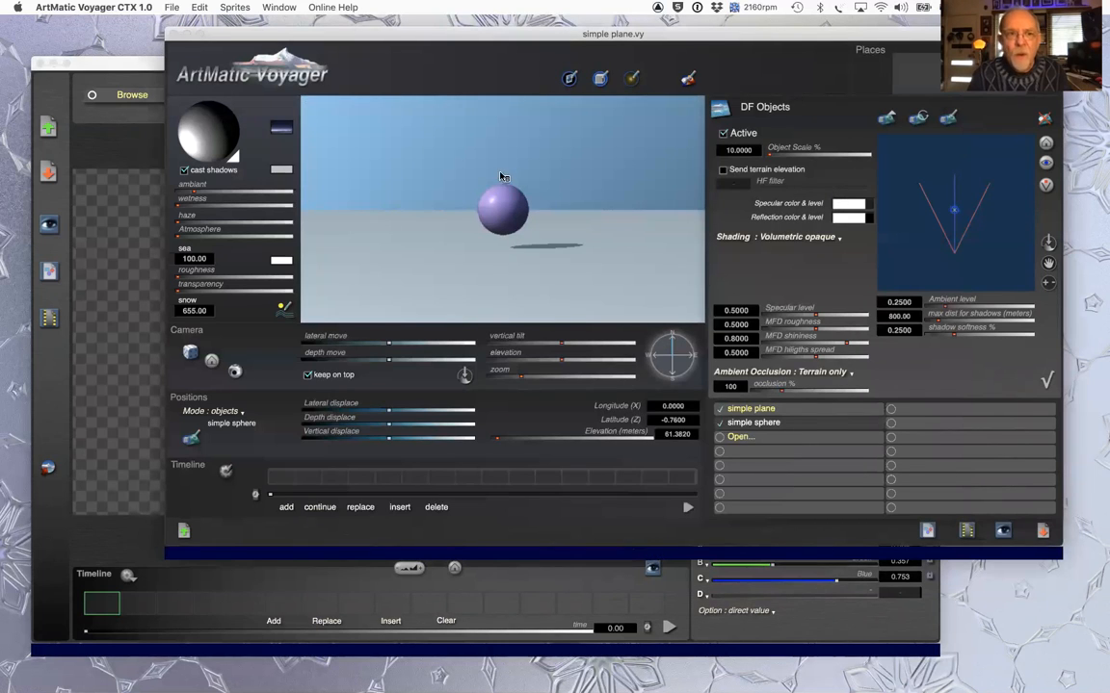
- Save the sphere tree once more in ArtMatic Designer, and return to ArtMatic Voyager with its window shifted back over Designer
click(103, 64)
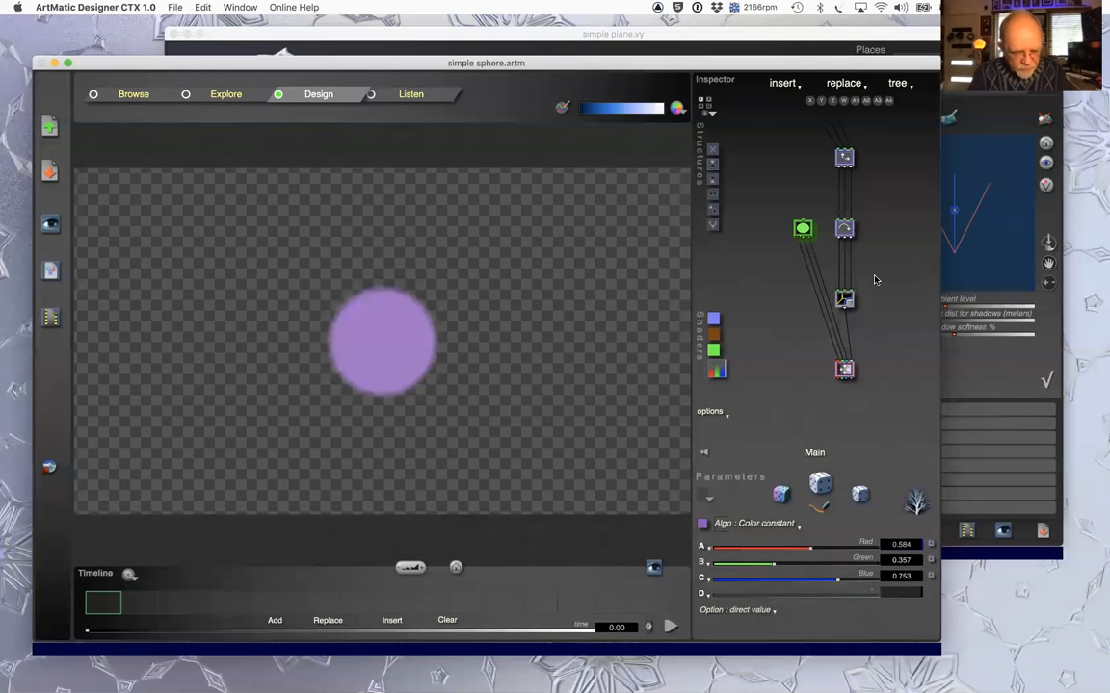
key(super+s)
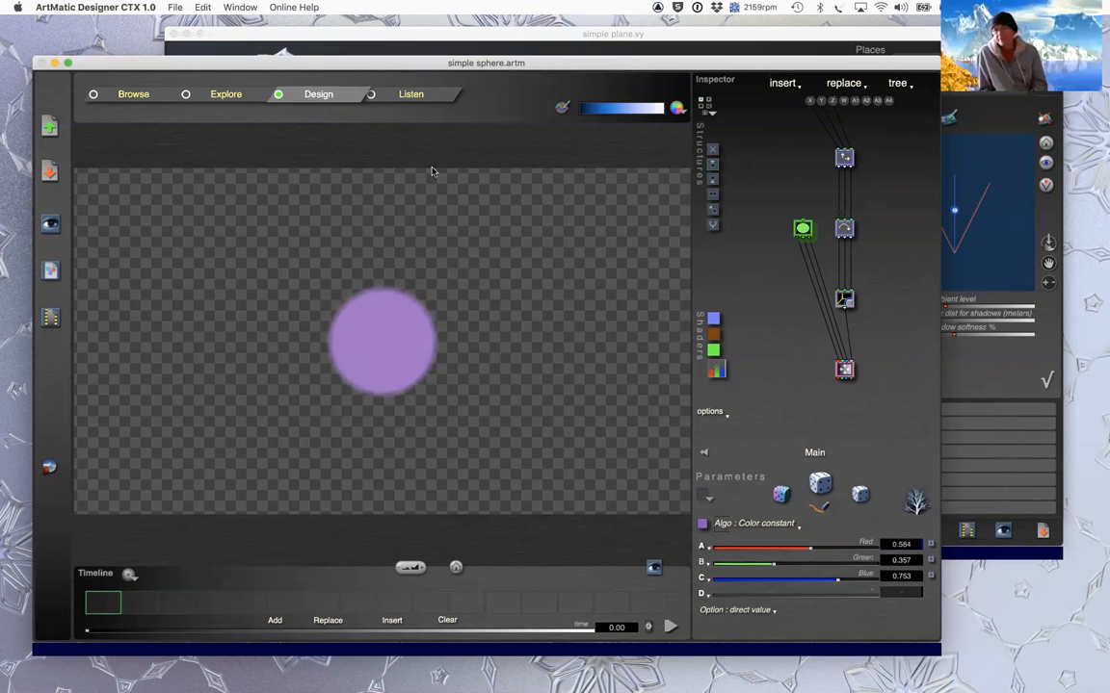
click(345, 45)
drag(345, 45, 244, 45)
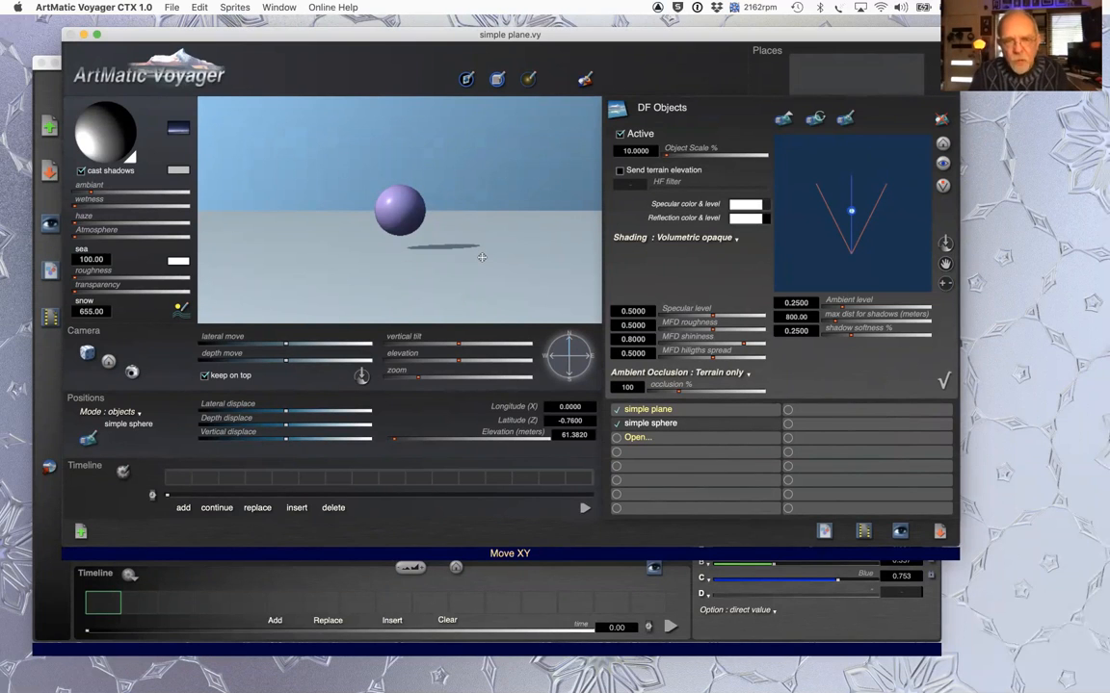
mouse_move(324, 34)
mouse_down()
mouse_move(332, 67)
mouse_move(330, 42)
mouse_up()
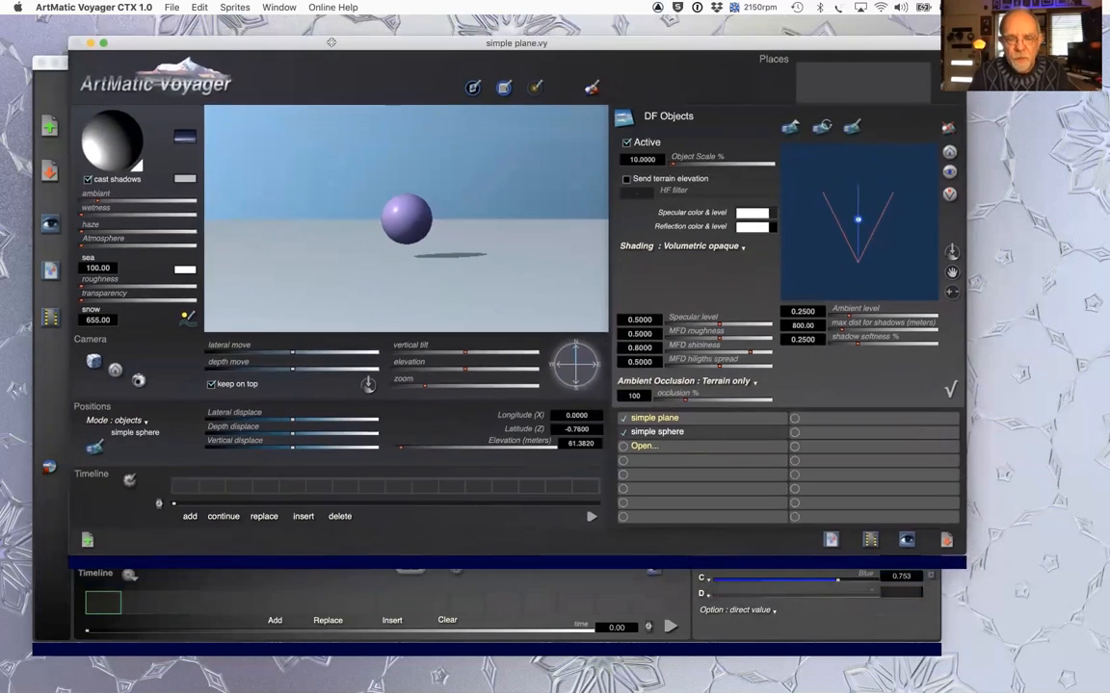
- Switch back and forth between the ArtMatic Designer and ArtMatic Voyager windows, ending in Voyager
click(37, 333)
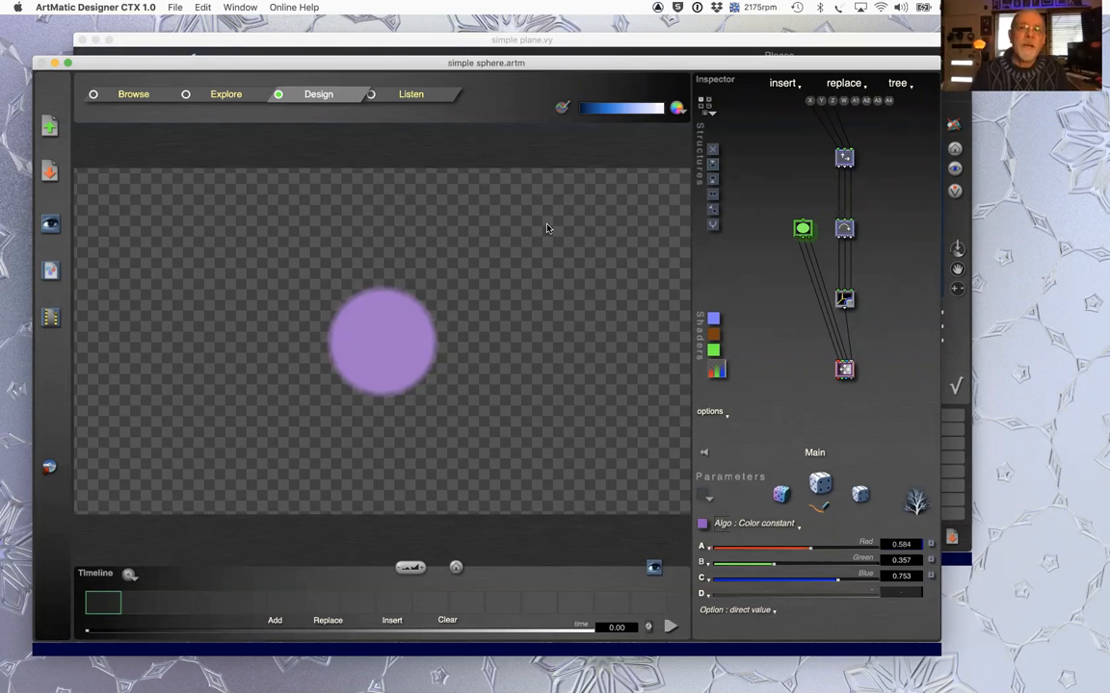
click(231, 38)
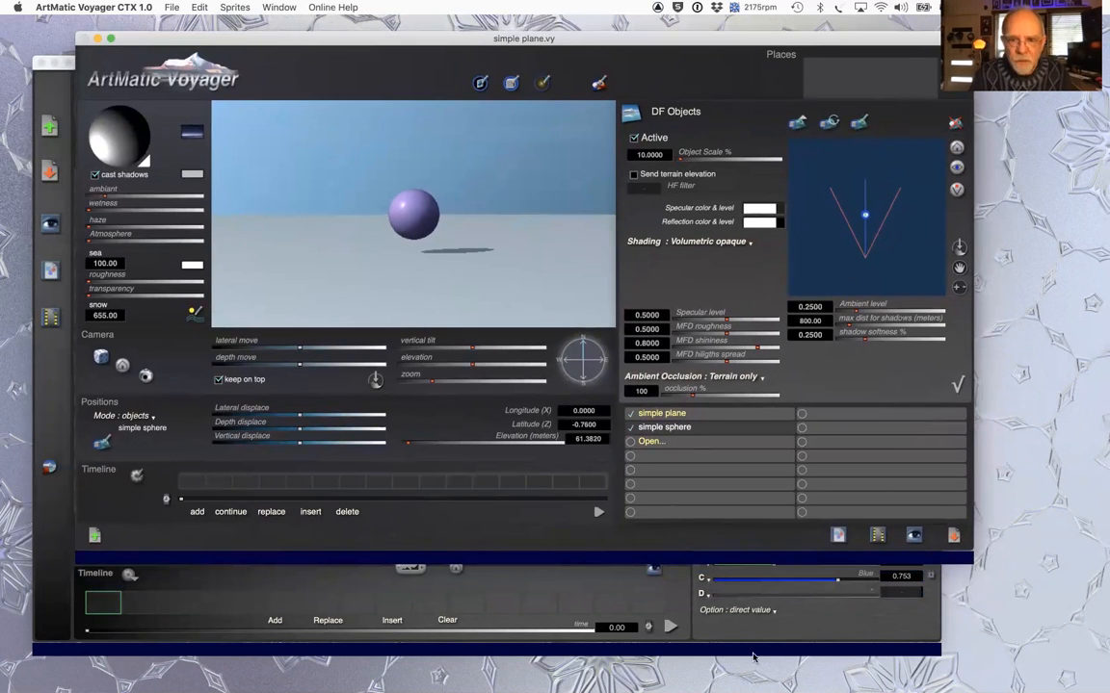
click(822, 638)
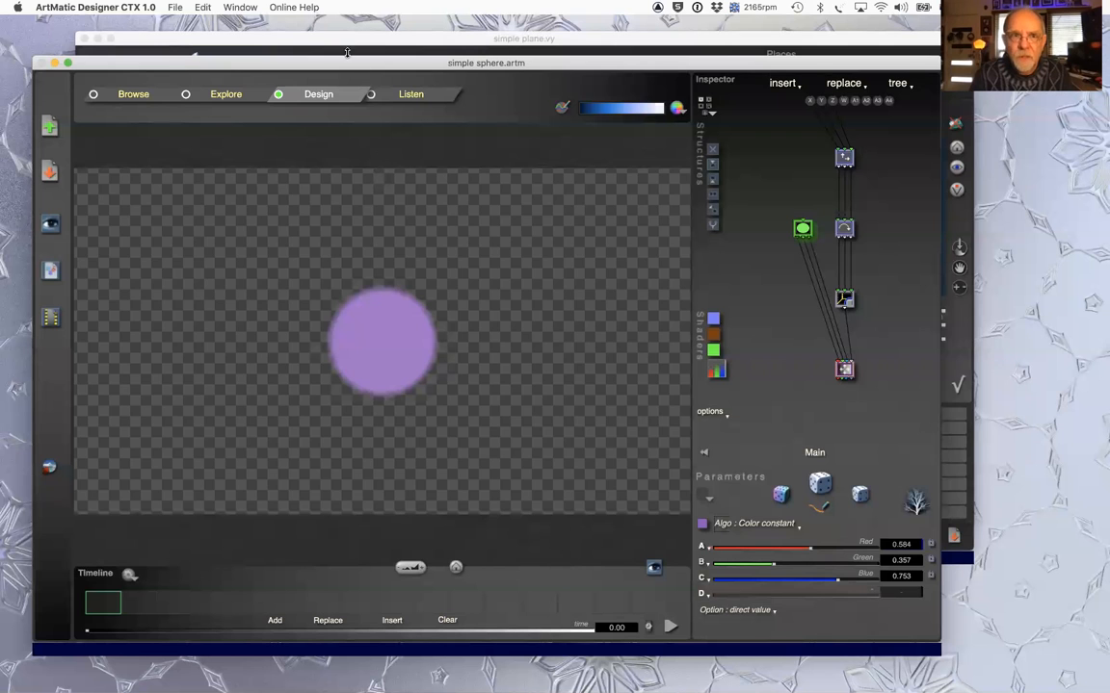
click(310, 43)
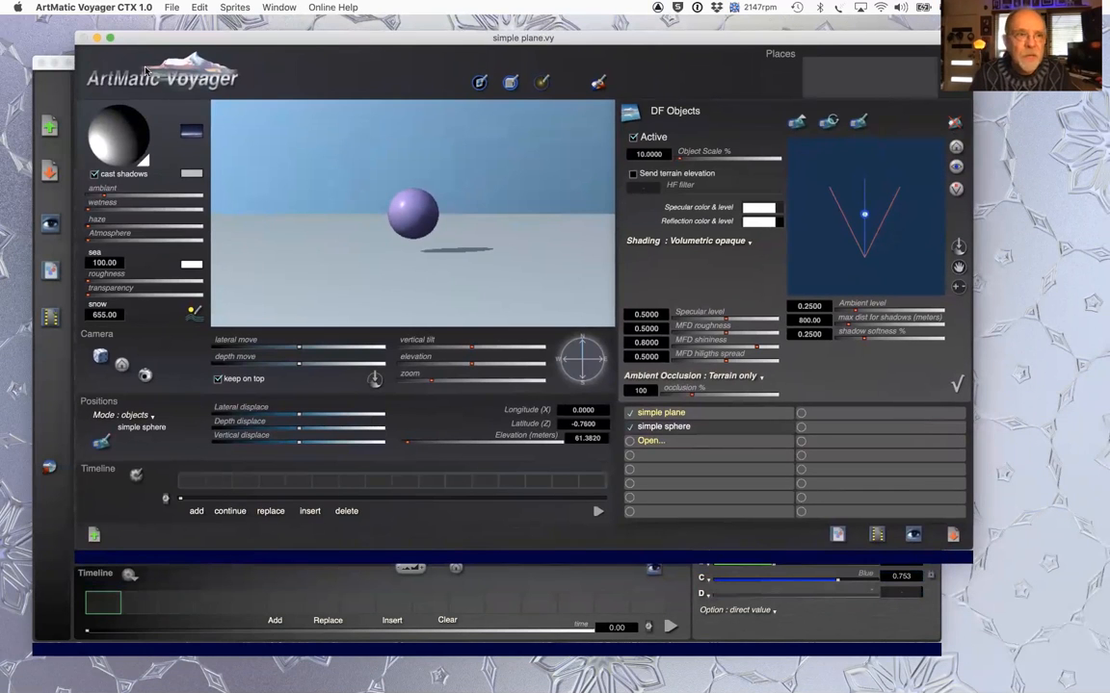
- Save the simple sphere tree in ArtMatic Designer, and save the simple plane scene in ArtMatic Voyager with its window moved lower
click(45, 90)
key(super+s)
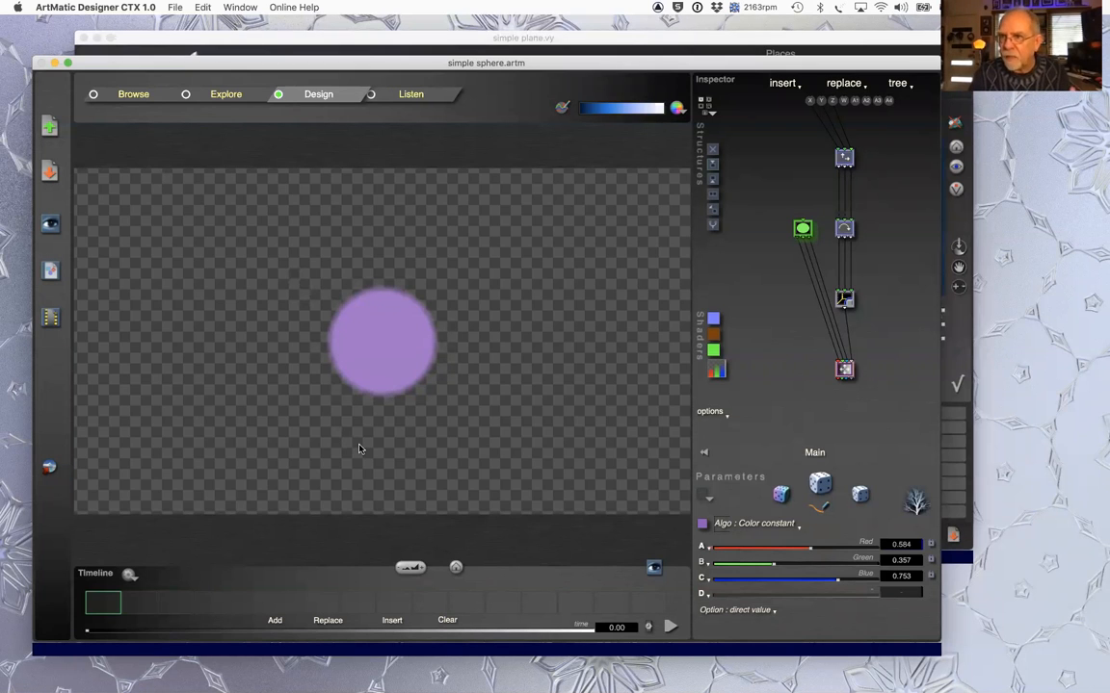
click(372, 41)
drag(372, 41, 403, 66)
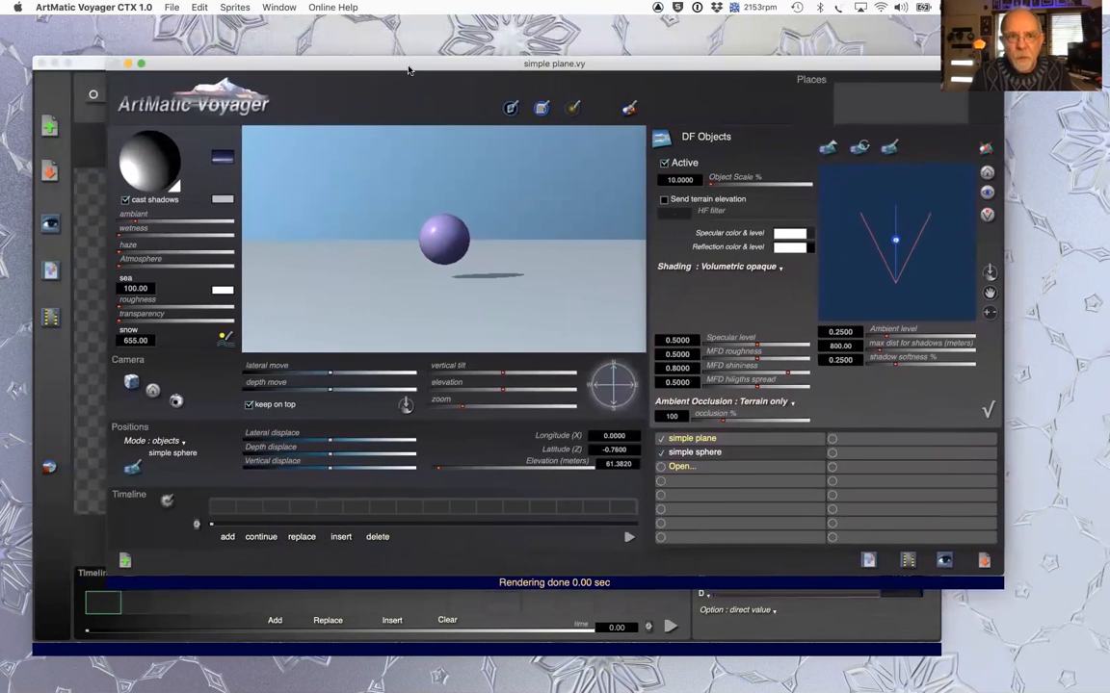
key(super+s)
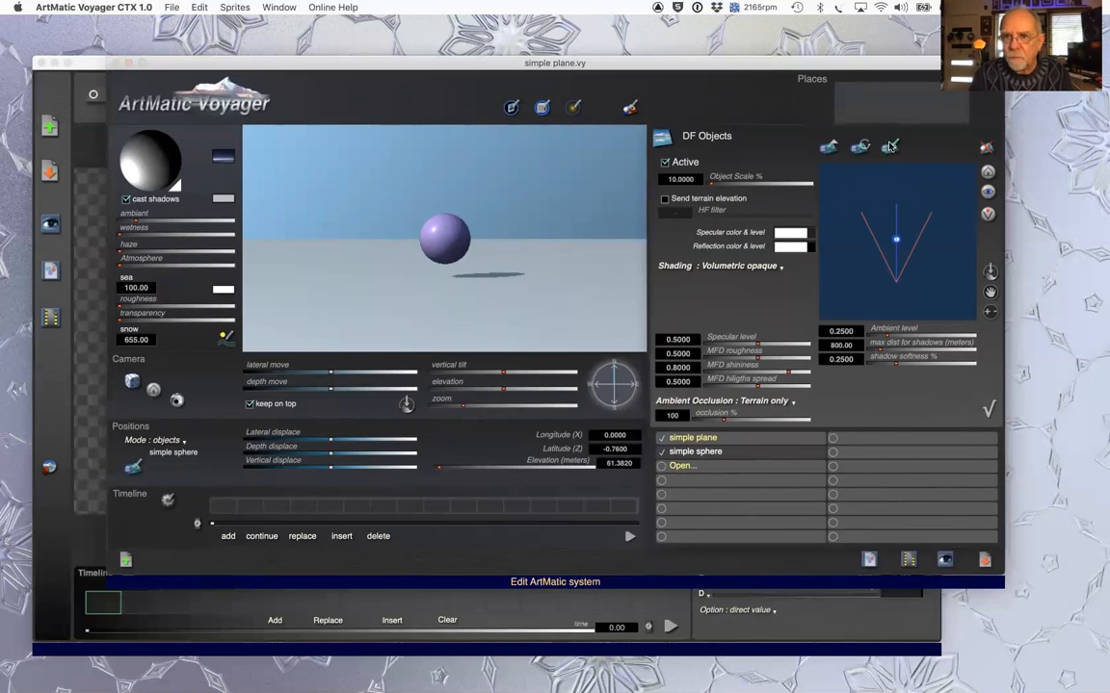
- Open the simple sphere's tree from Voyager for editing in ArtMatic Designer, and return to Voyager with its window moved slightly higher
click(944, 559)
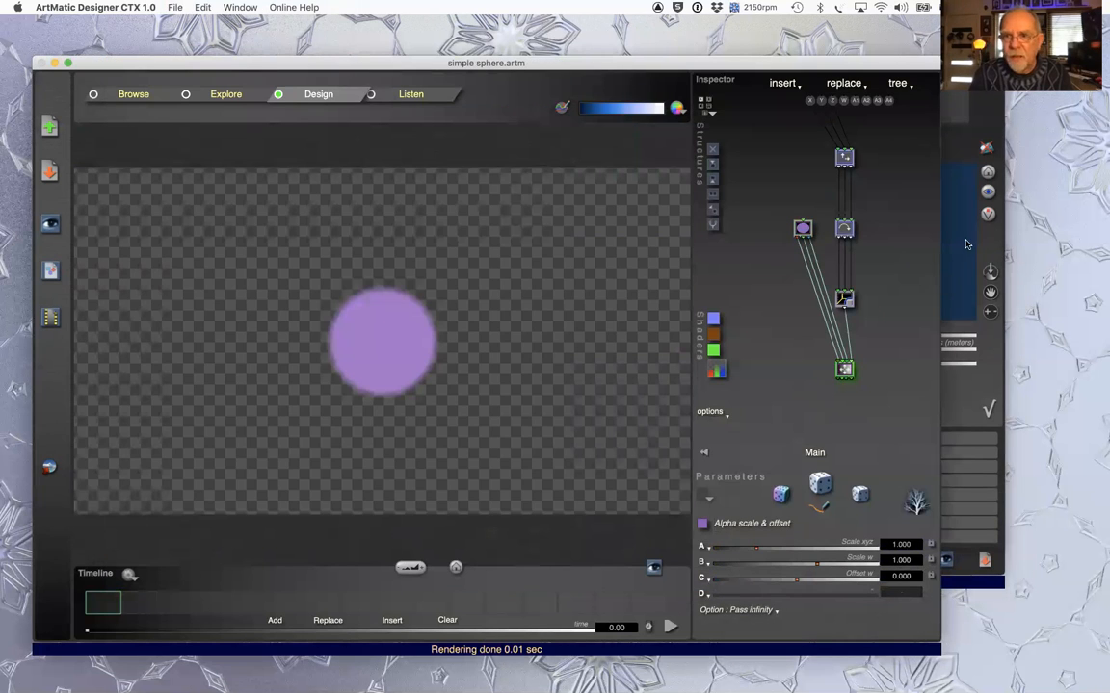
click(966, 278)
click(944, 560)
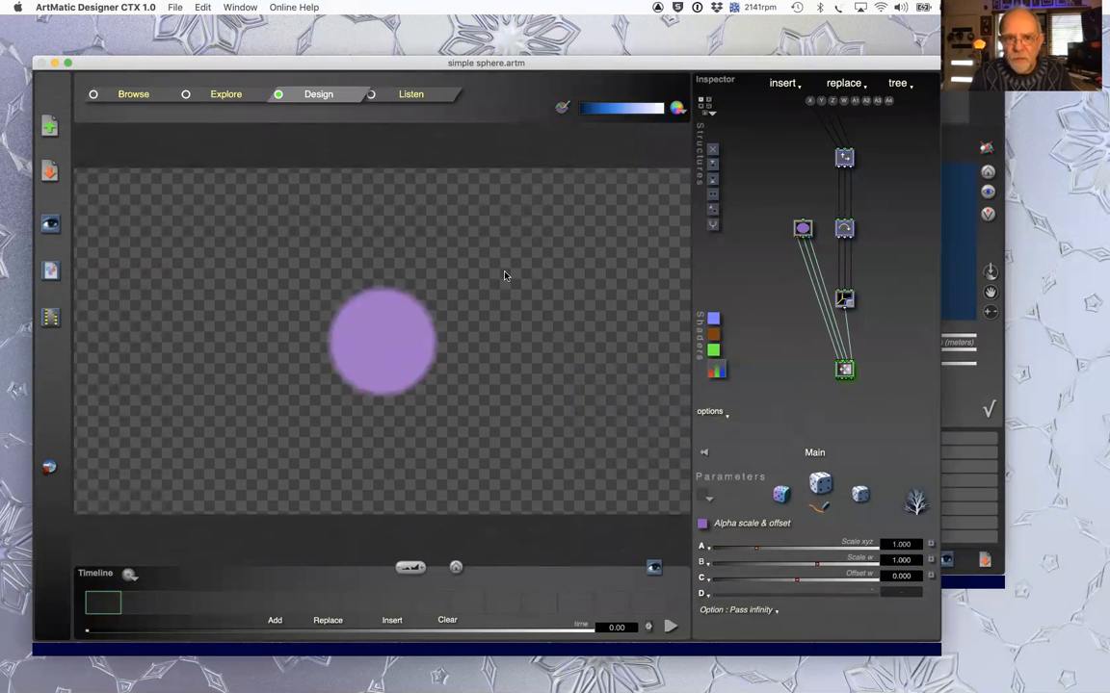
click(948, 399)
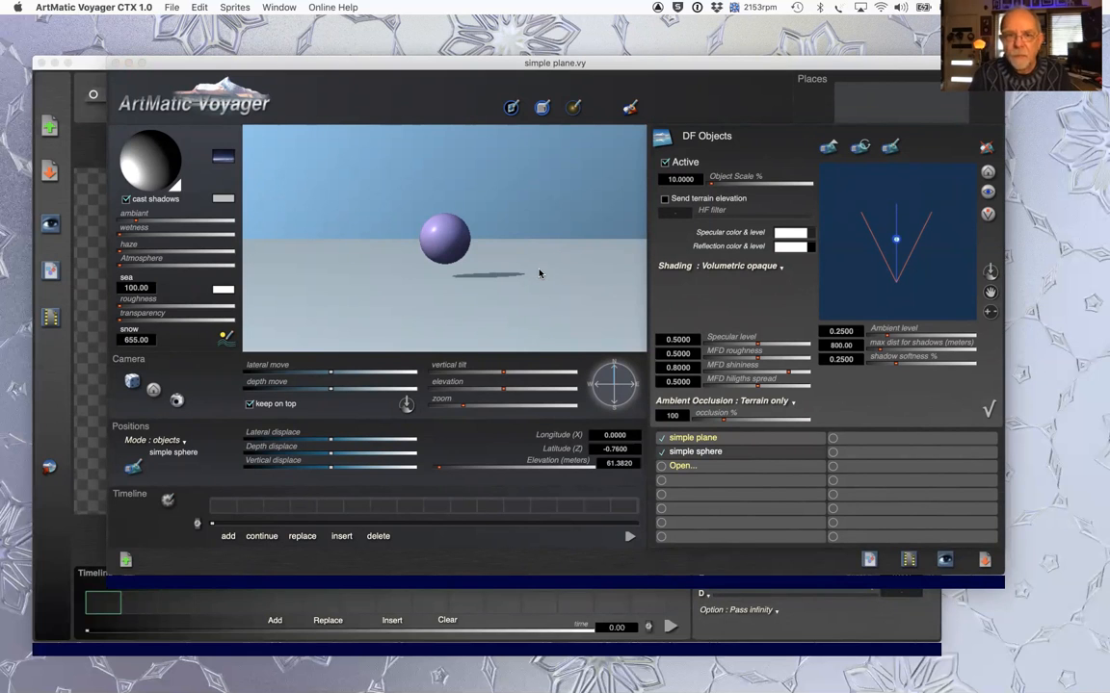
drag(357, 69, 360, 58)
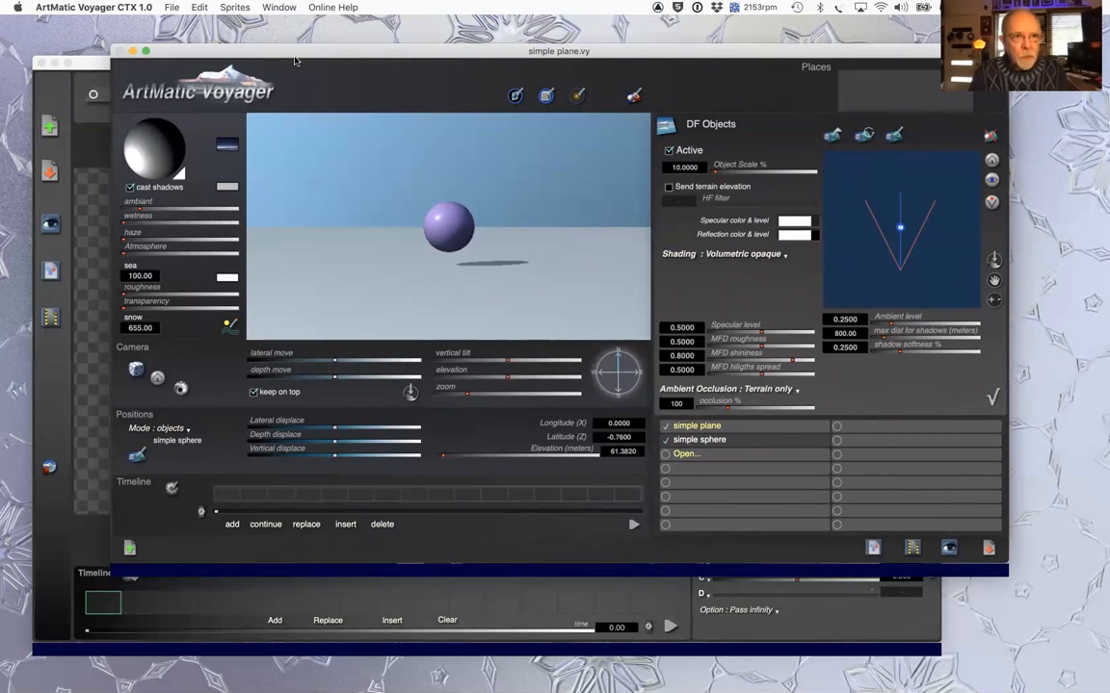
- Edit the simple plane's tree in ArtMatic Designer and replace its final Ax+B tile with a 4-in 4-out Alpha scale & offset tile
click(706, 440)
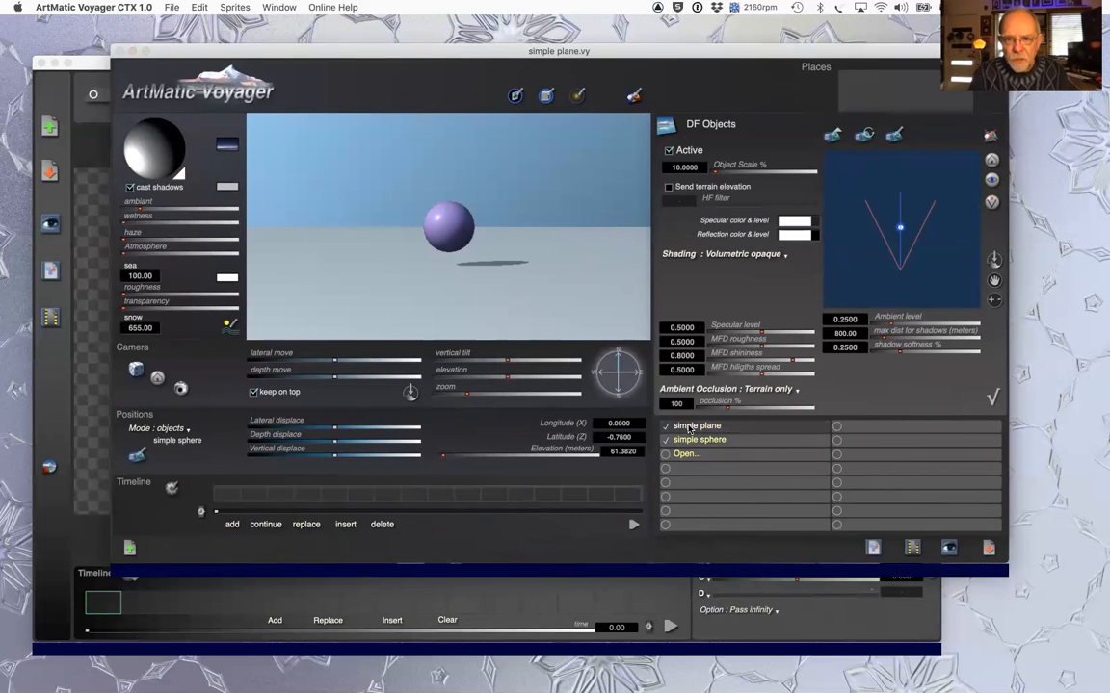
click(895, 135)
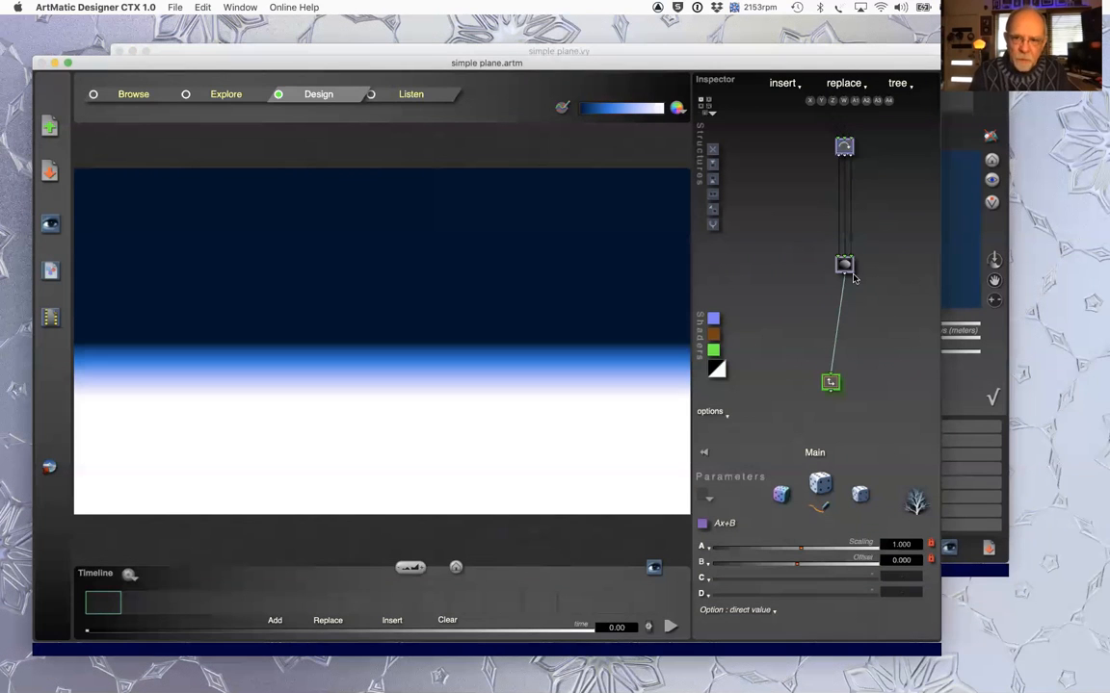
click(833, 385)
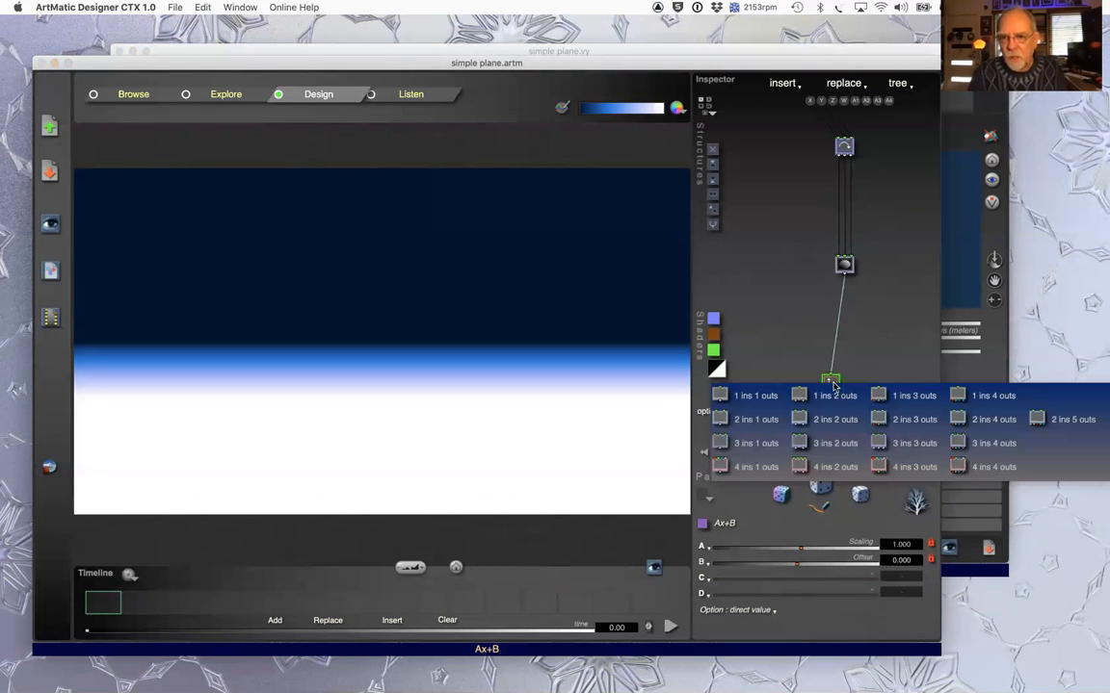
click(930, 464)
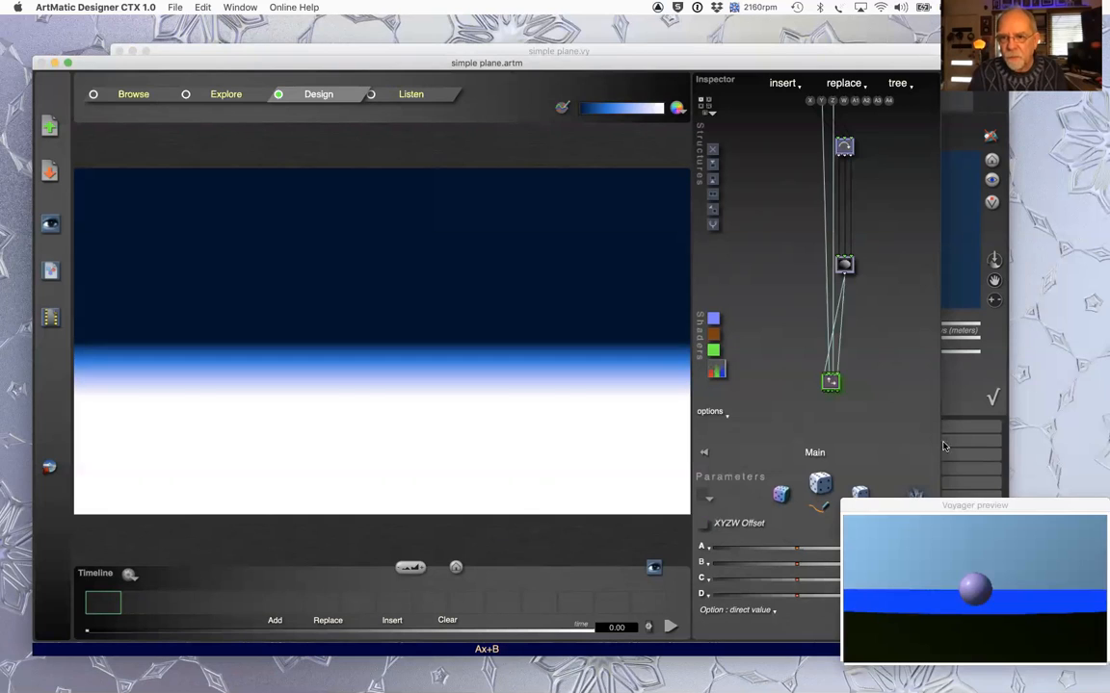
click(835, 385)
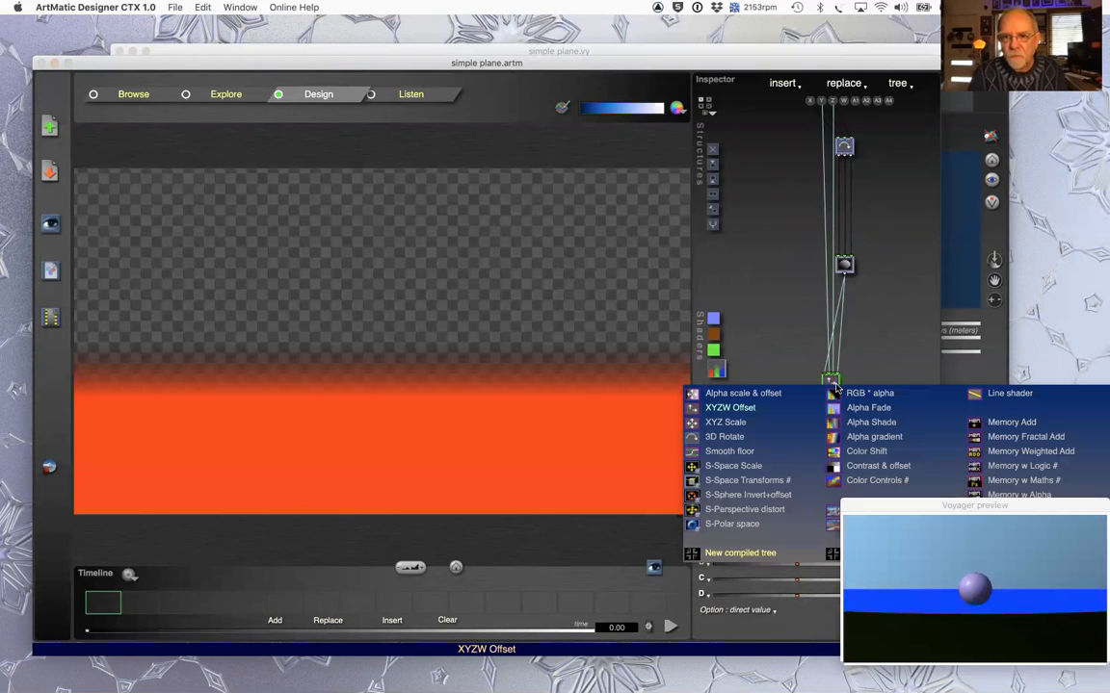
click(766, 393)
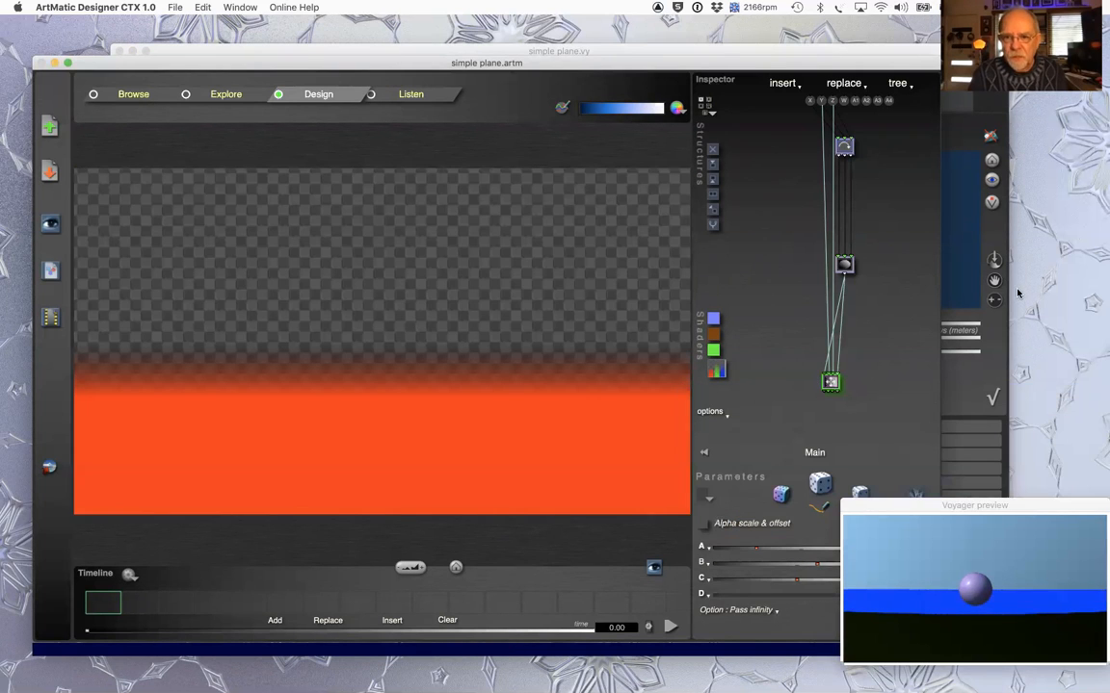
- Insert a 1-in 3-out Color constant tile branching from the plane's rotation tile and connect its outputs to the Alpha scale & offset tile
click(844, 147)
key(b)
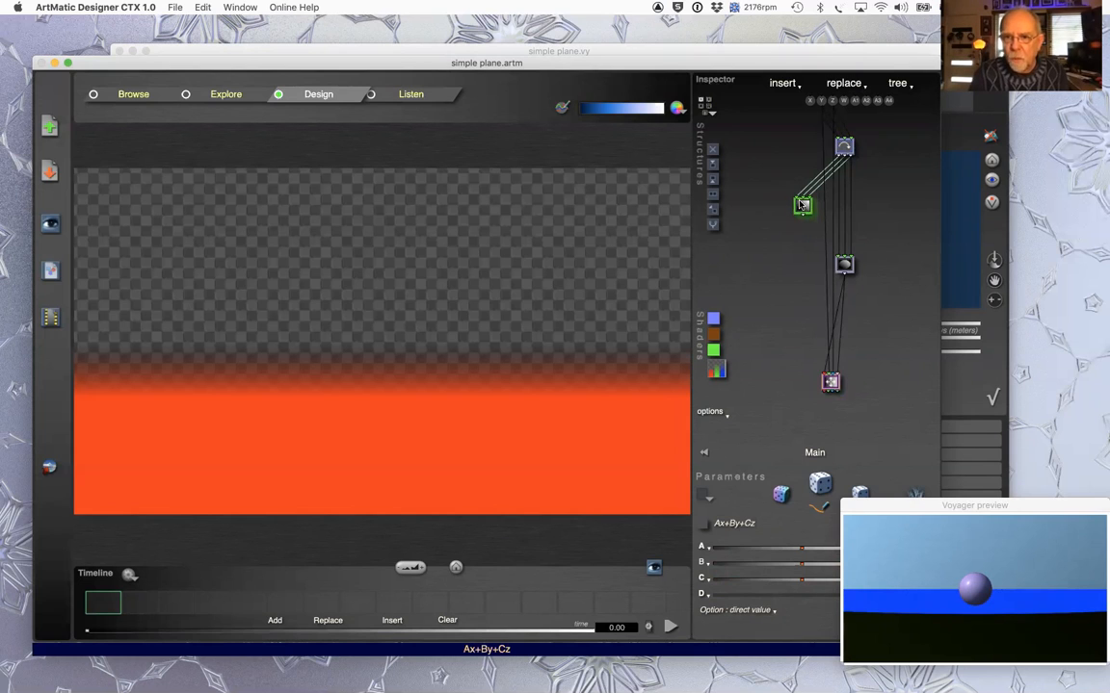
click(805, 207)
click(892, 212)
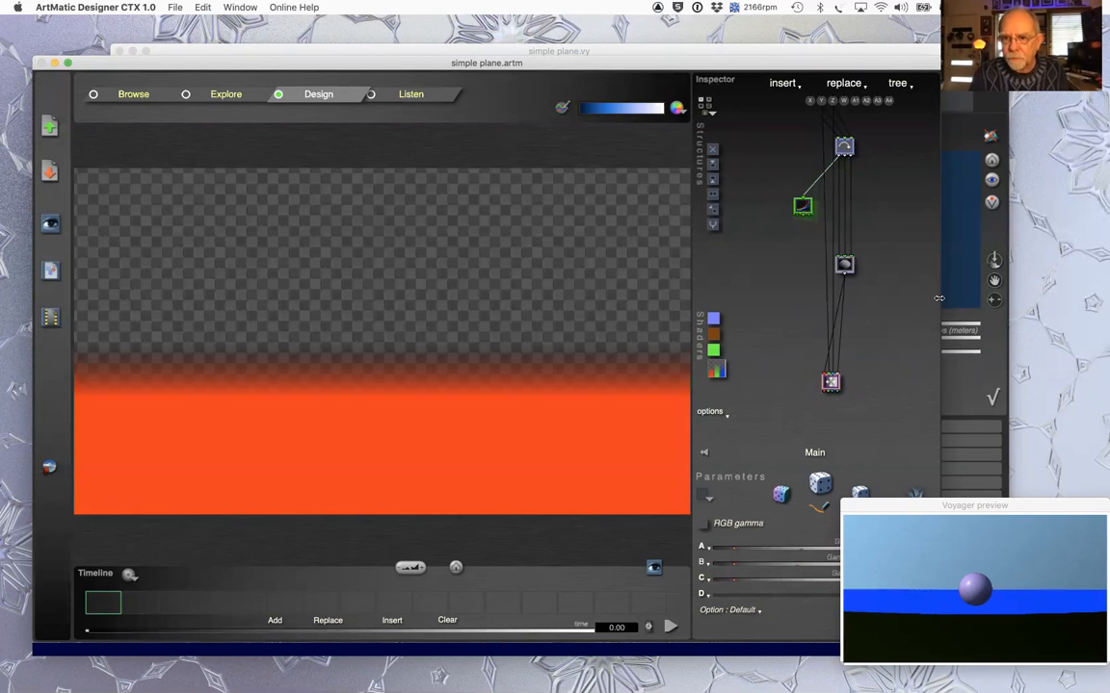
click(802, 207)
click(694, 214)
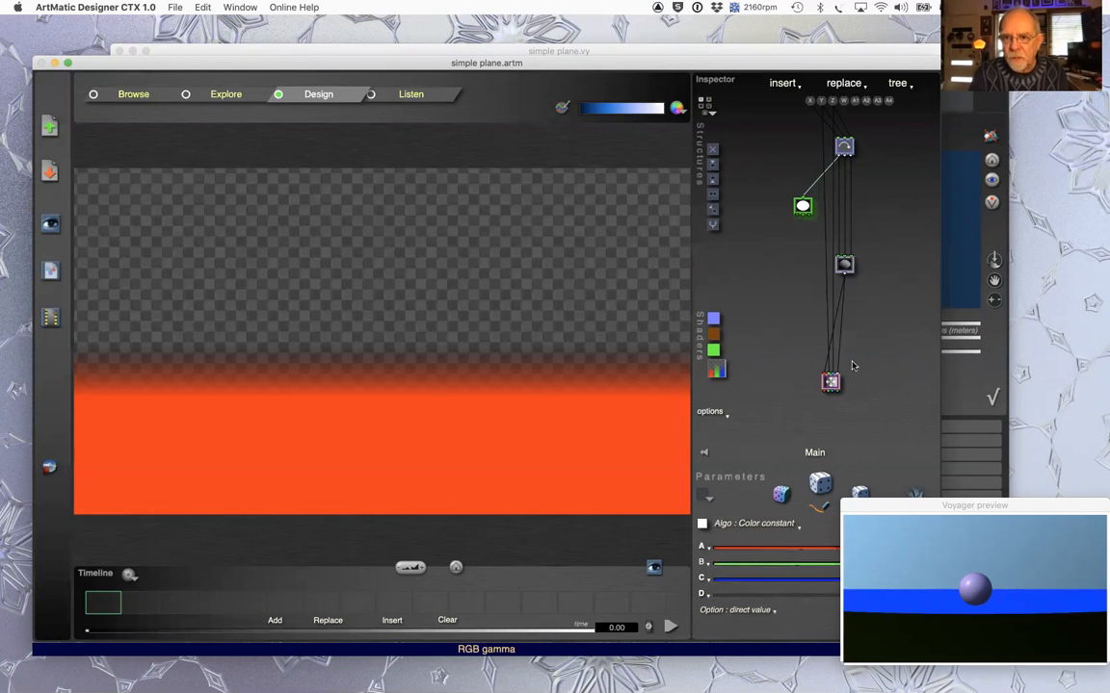
drag(830, 384, 803, 210)
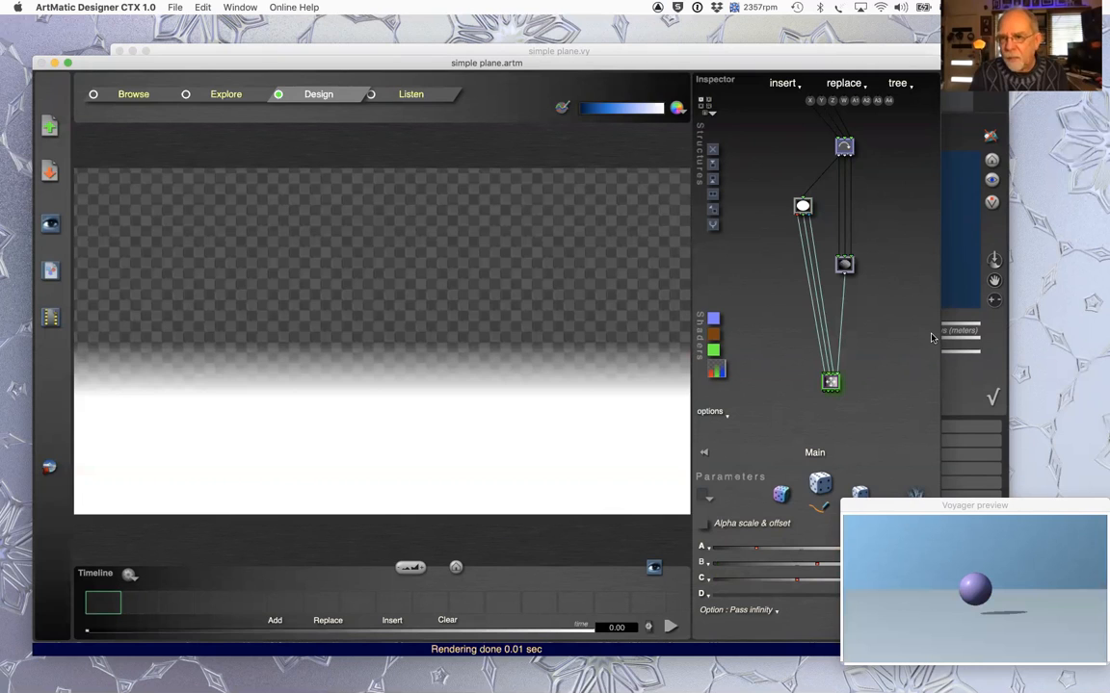
- Check the connections between the plane's Color constant tile and Alpha scale & offset tile, keeping them as they are
click(843, 265)
click(830, 381)
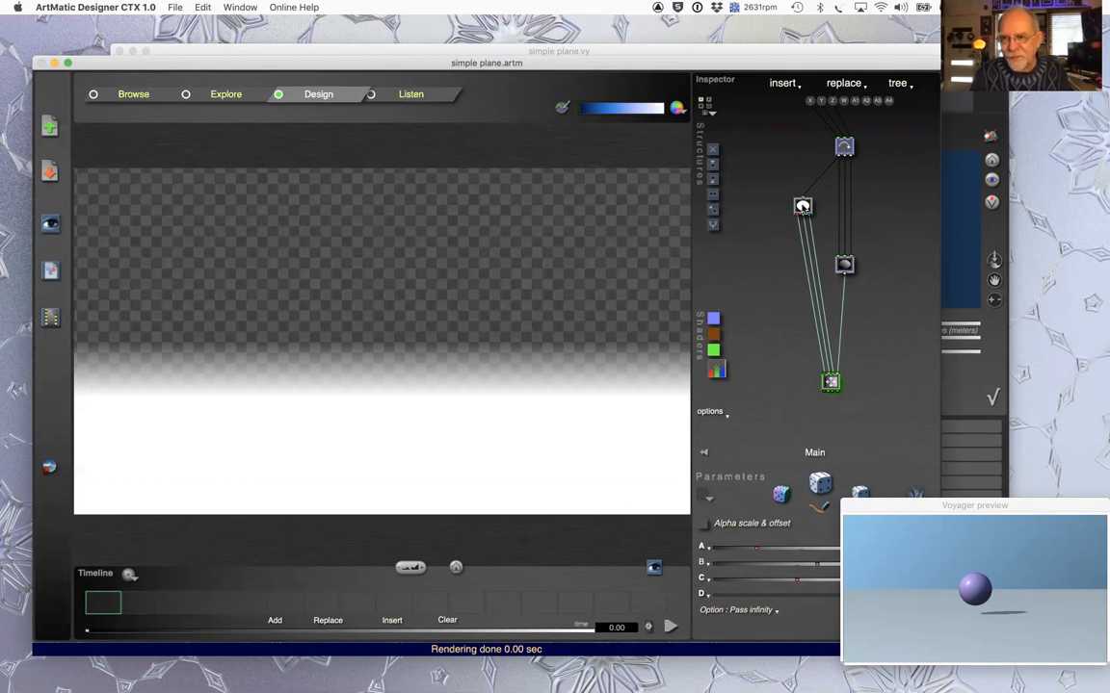
click(835, 387)
click(887, 348)
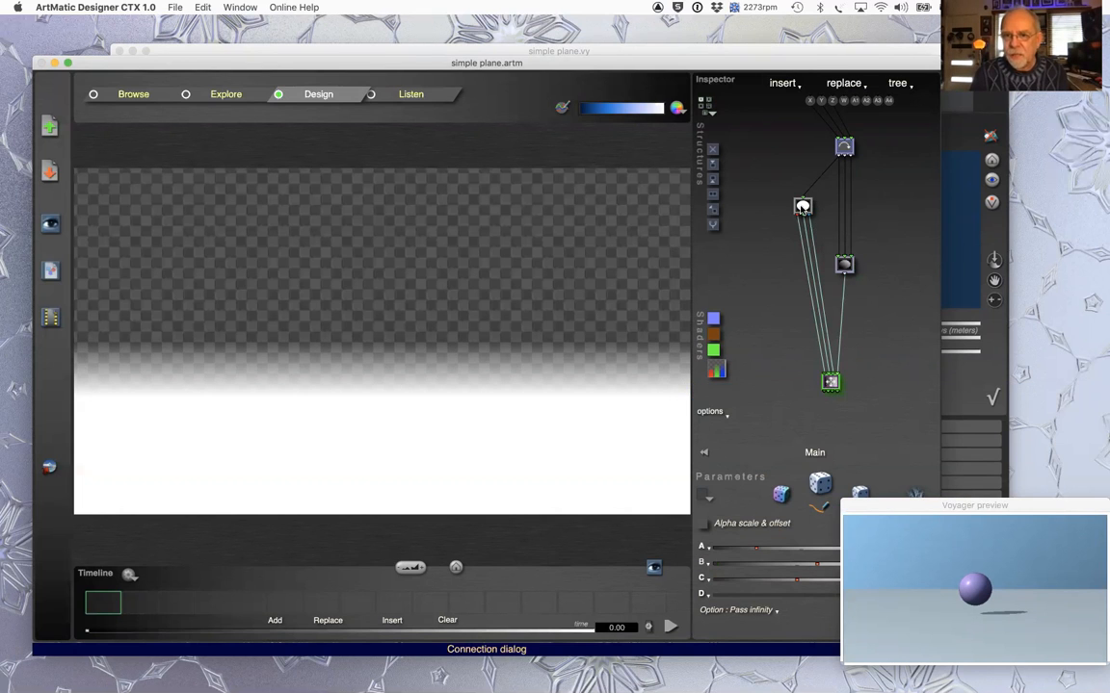
click(803, 207)
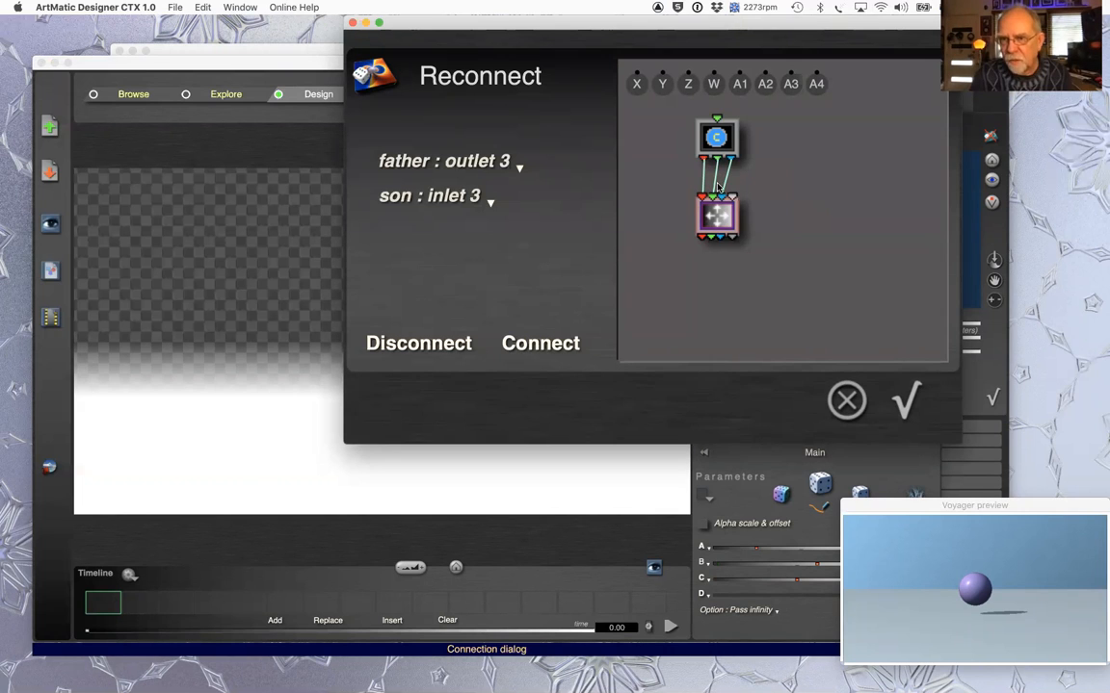
click(907, 402)
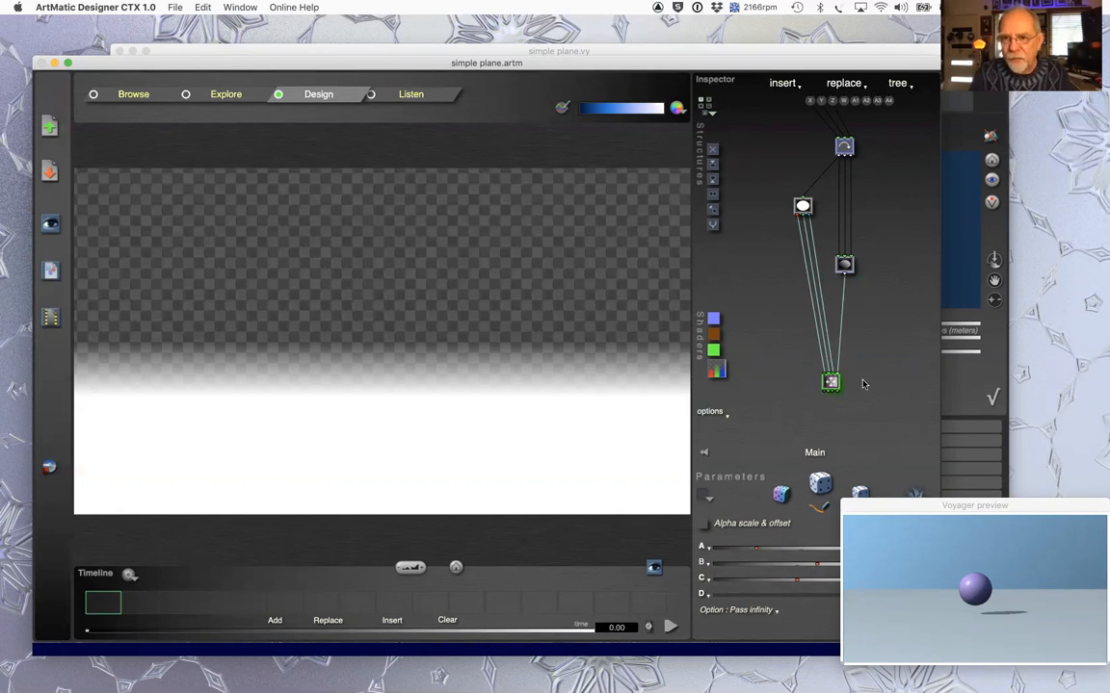
- Set the plane's Color constant tile to light blue and move the Voyager preview window clear of the parameter sliders
click(844, 266)
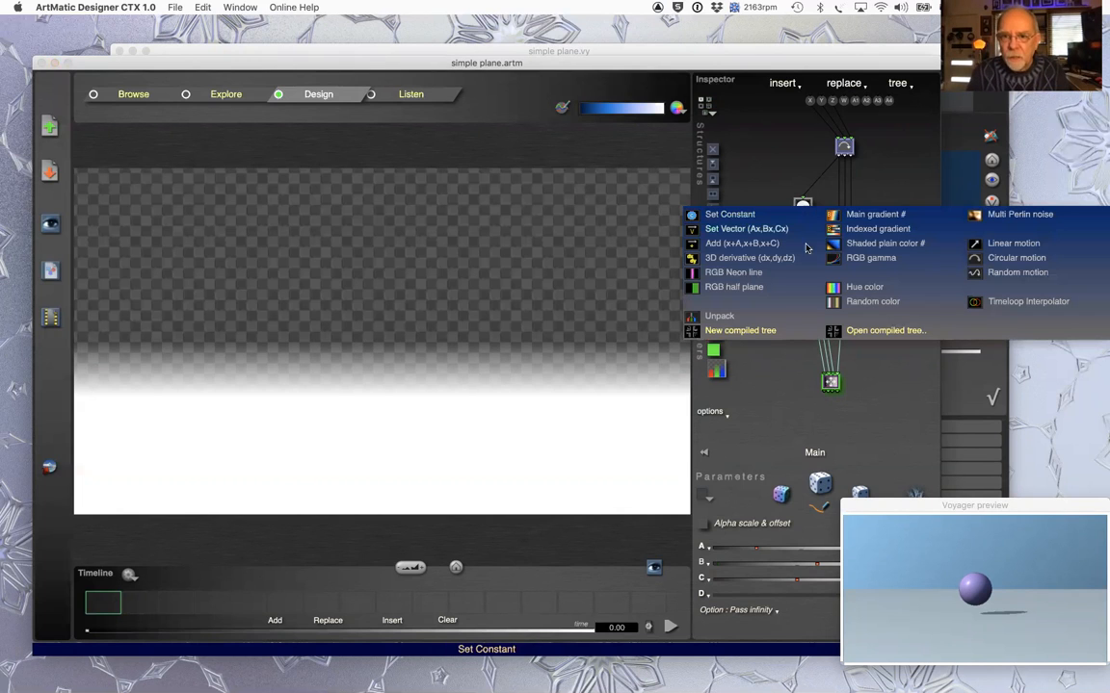
click(803, 203)
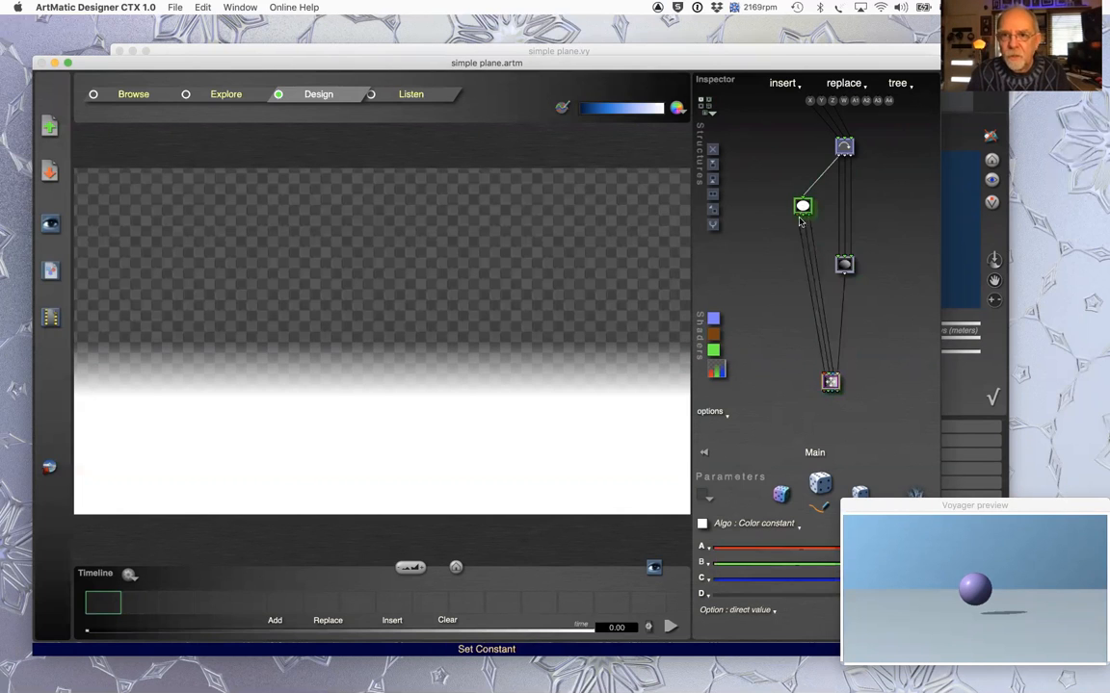
click(701, 525)
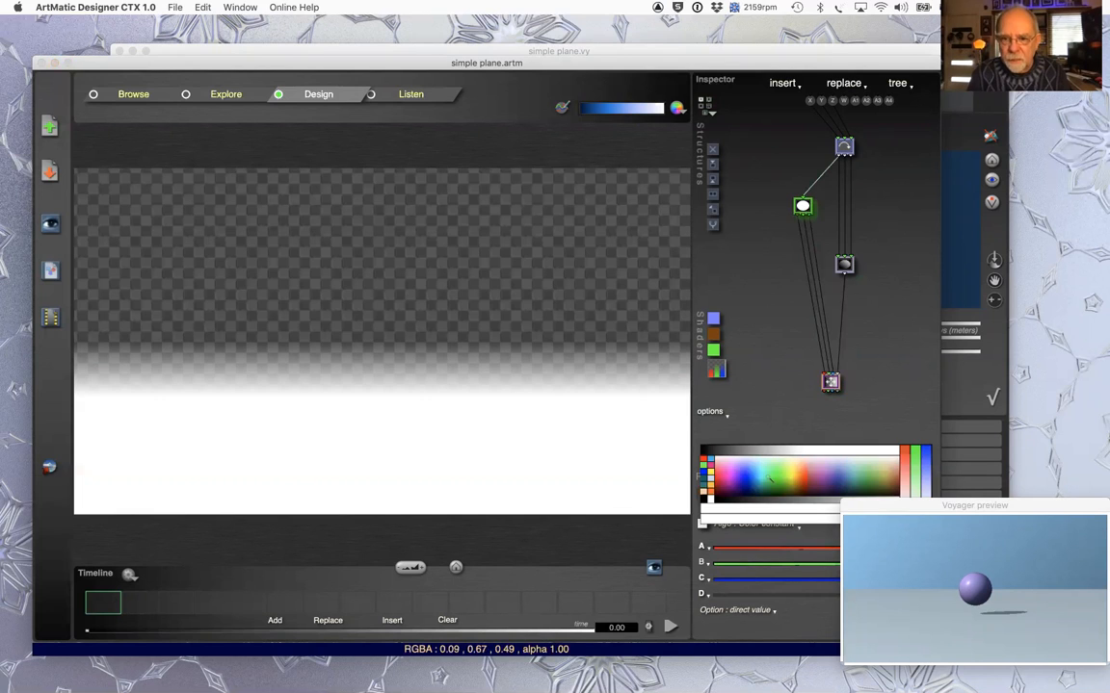
click(751, 465)
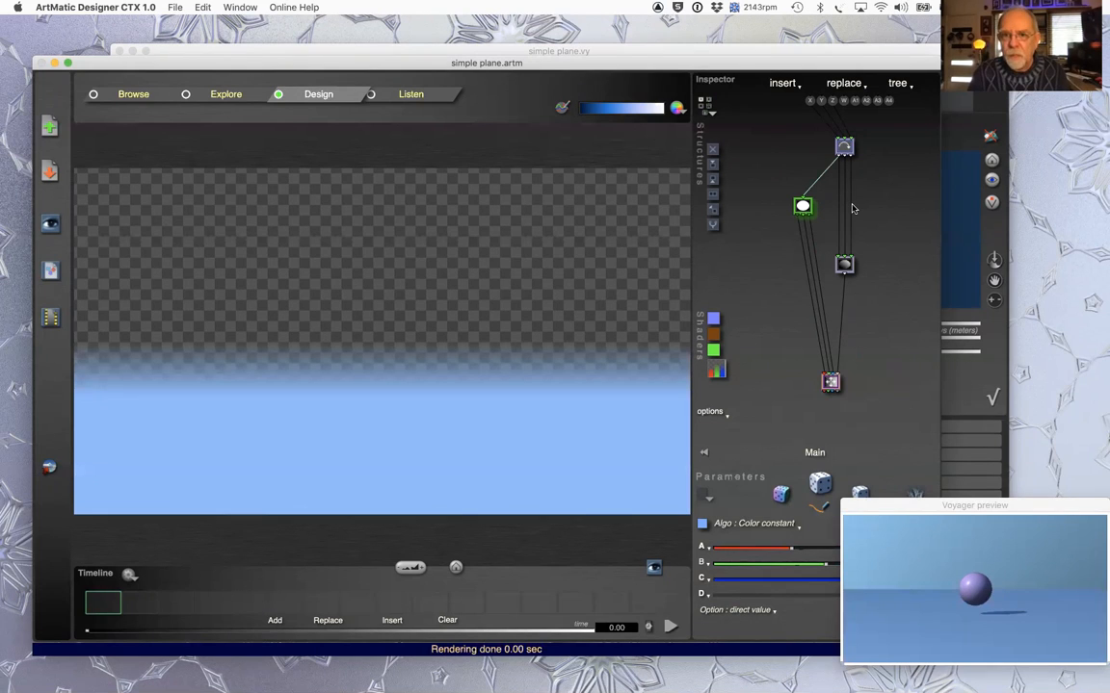
drag(918, 505, 969, 446)
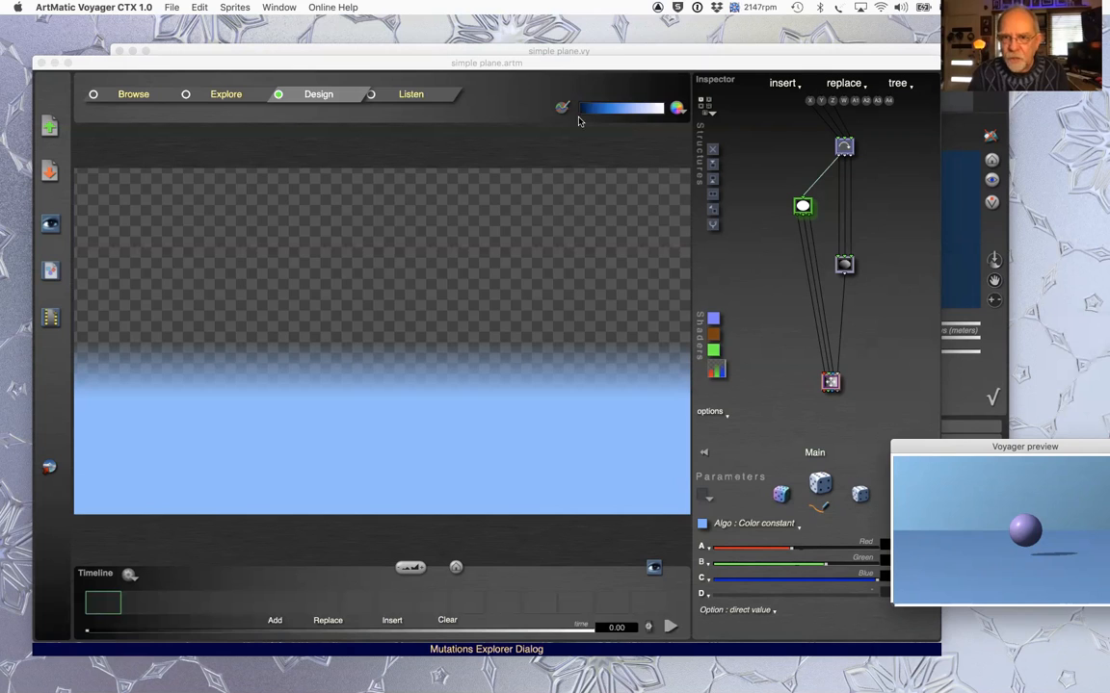
- Switch the plane tree's color shader to RGB Density (main out), and after that to Geographic clut (main out)
click(718, 372)
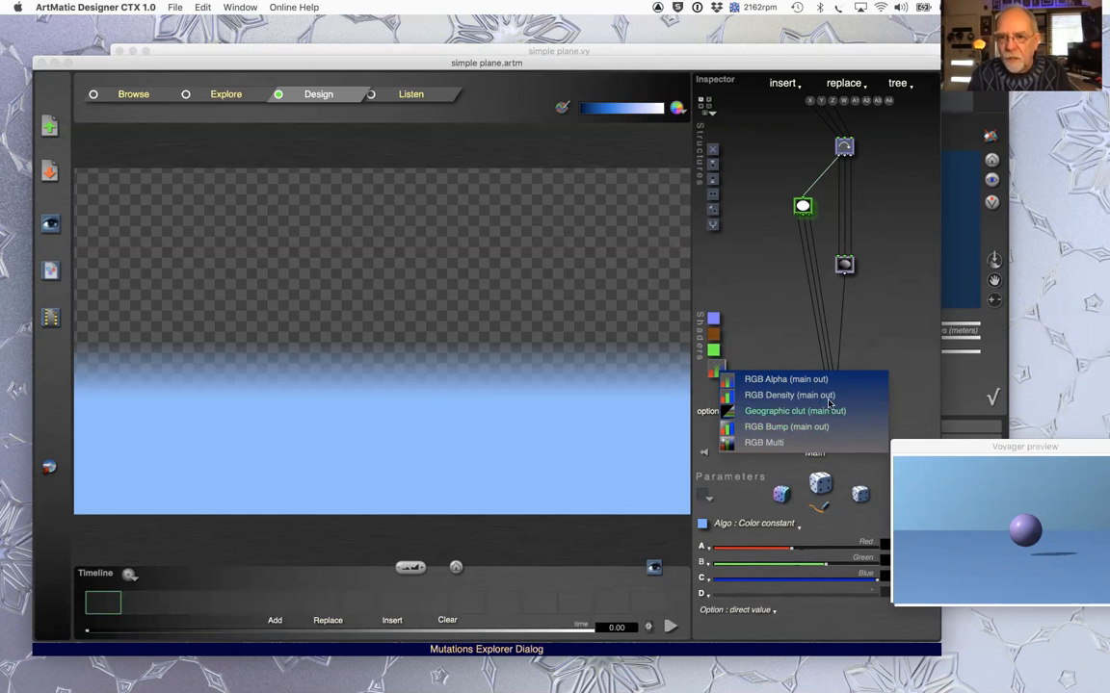
click(756, 395)
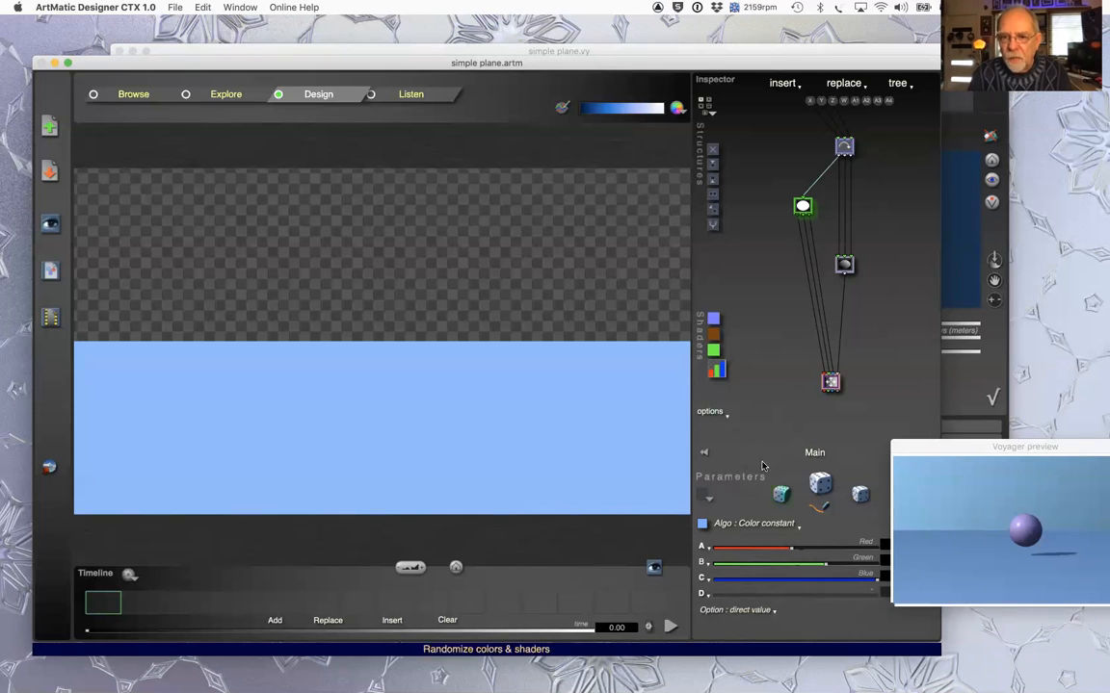
click(715, 370)
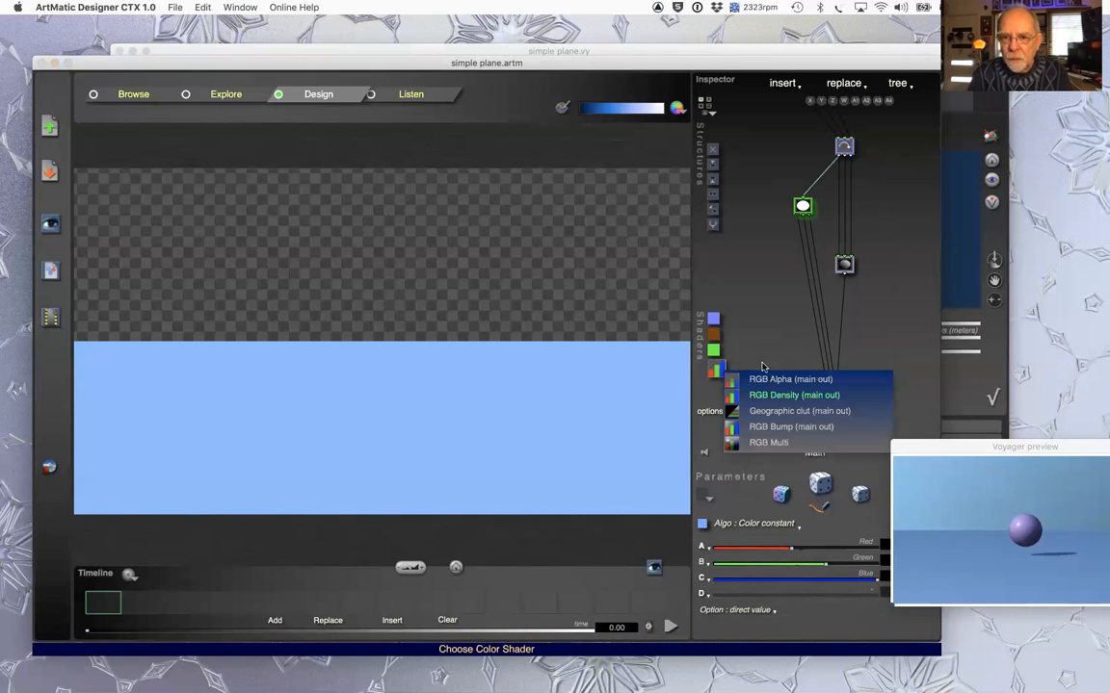
click(790, 412)
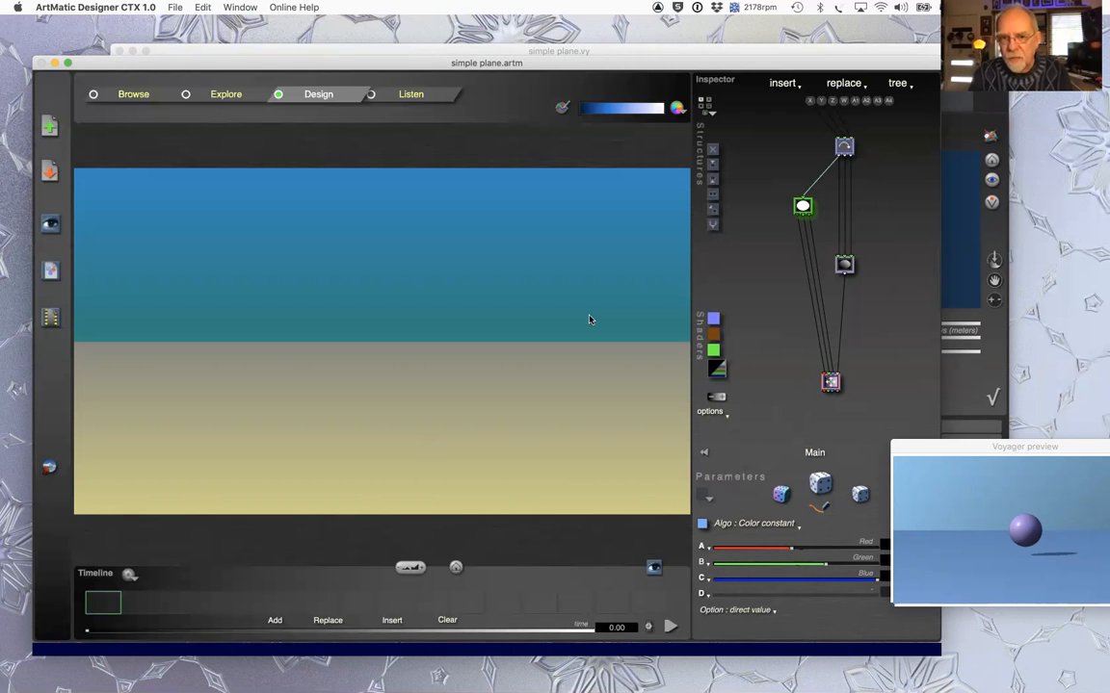
- Return to ArtMatic Voyager and open the simple sphere's tree for editing in ArtMatic Designer
click(953, 378)
click(695, 425)
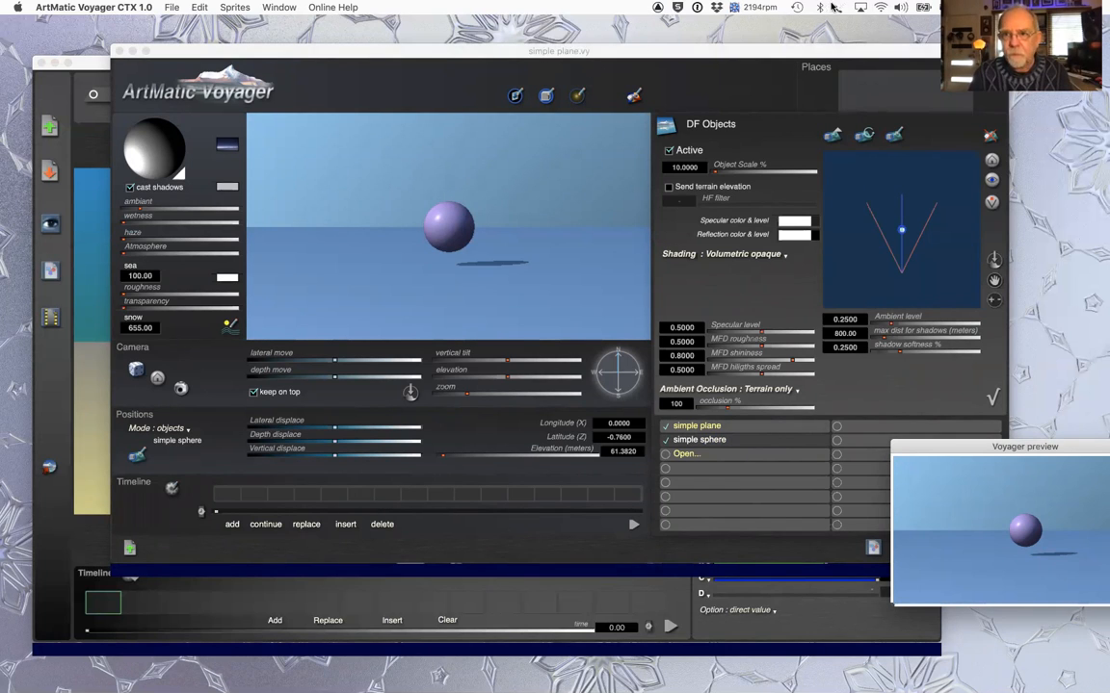
click(828, 133)
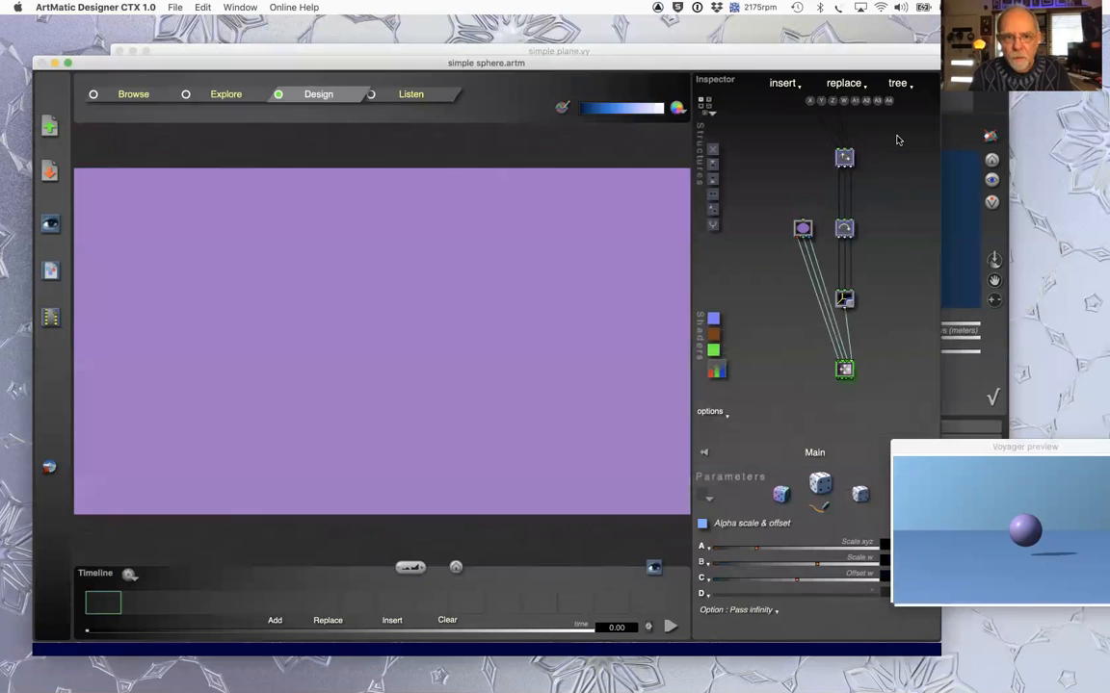
- Show the sphere tree with the Geographic clut (main out) color shader, then set it to RGB Density (main out)
click(716, 369)
click(786, 411)
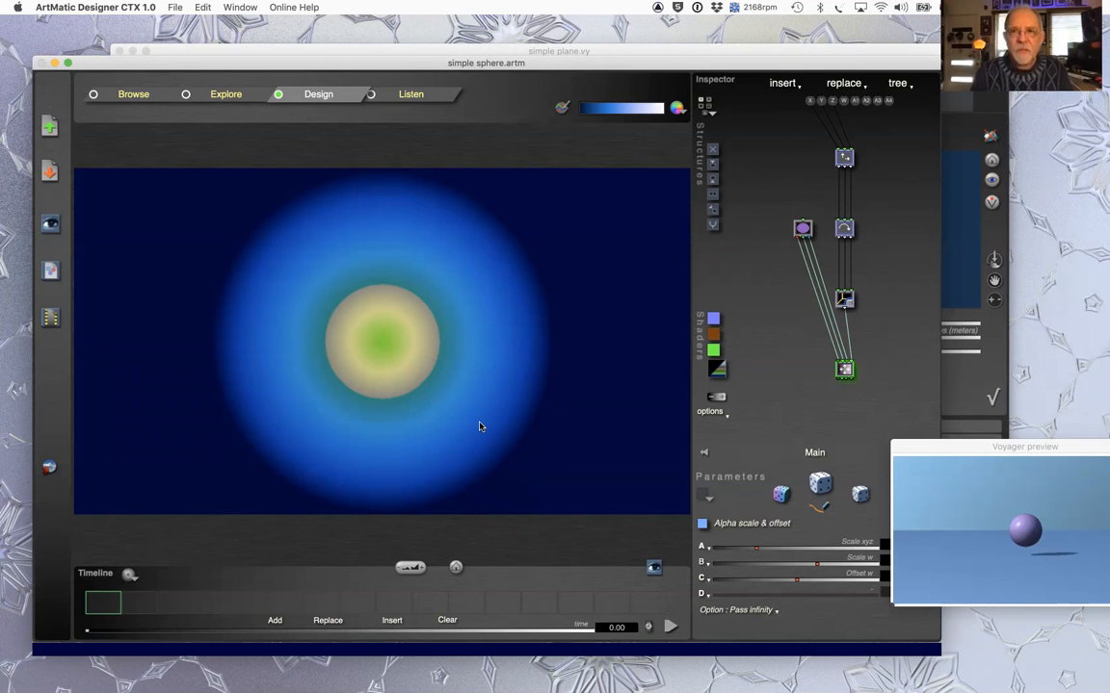
click(719, 373)
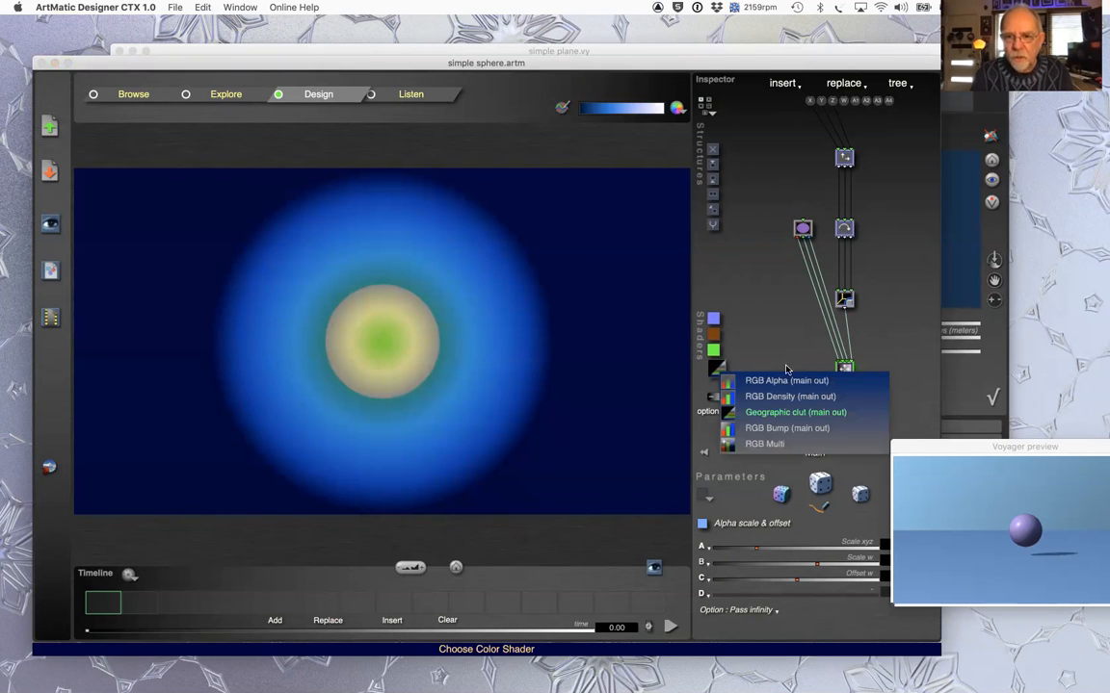
click(783, 398)
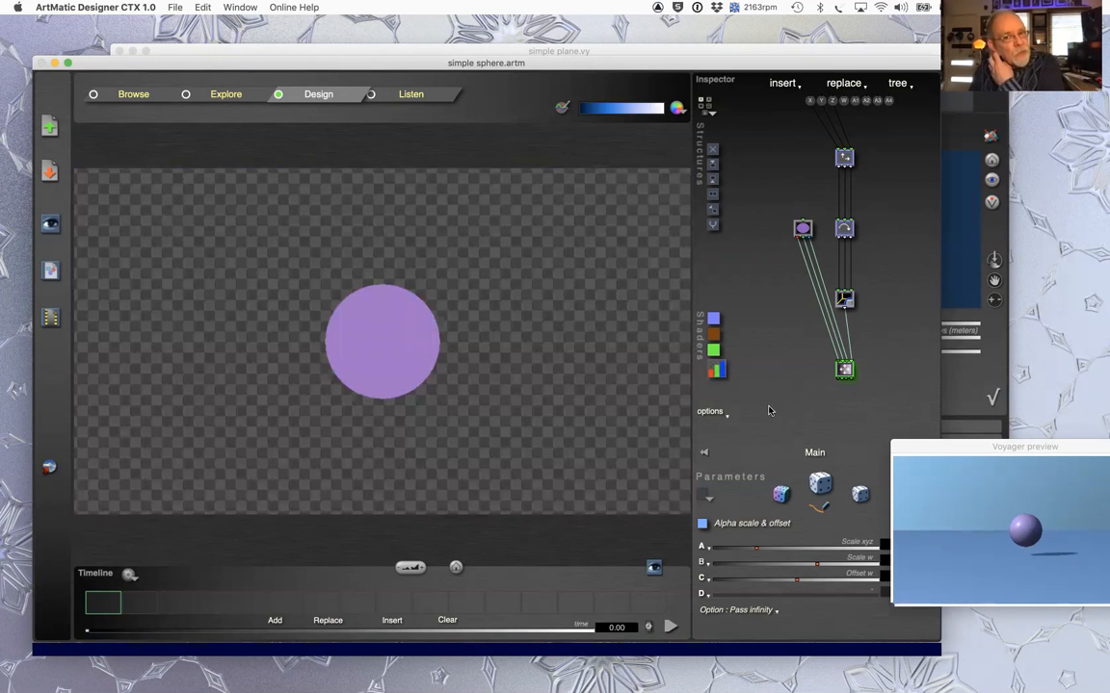
click(716, 369)
click(750, 253)
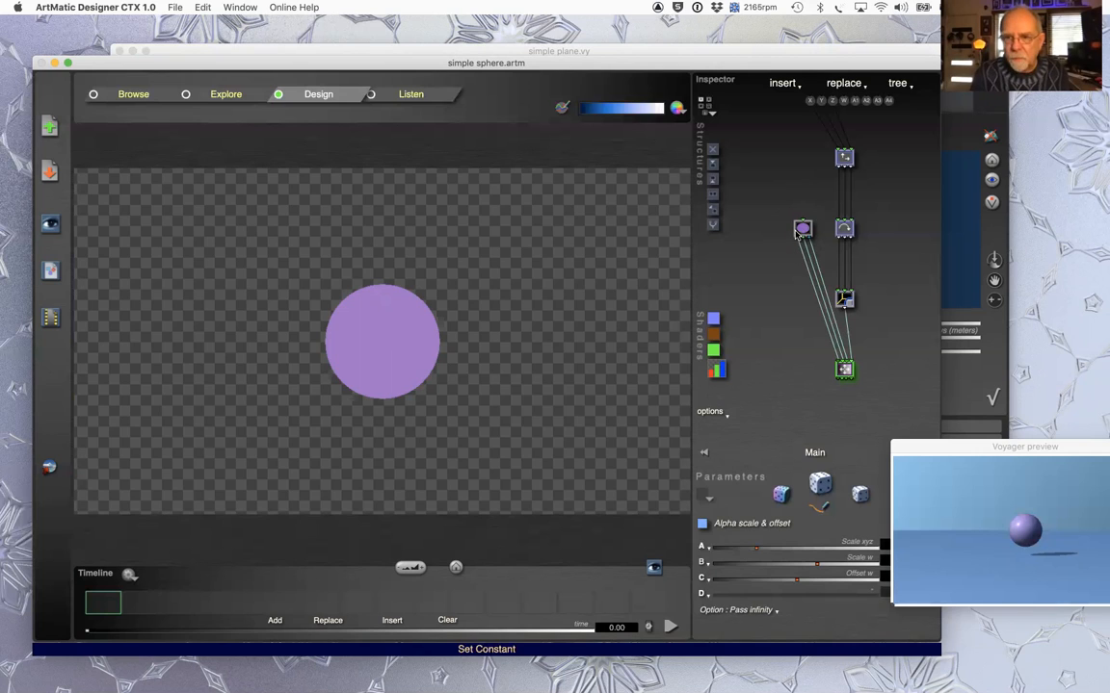
- Replace the sphere's Color constant tile with a 3-in 3-out 3D Caustics tile fed by the uppermost tile of the tree
click(803, 231)
right_click(798, 231)
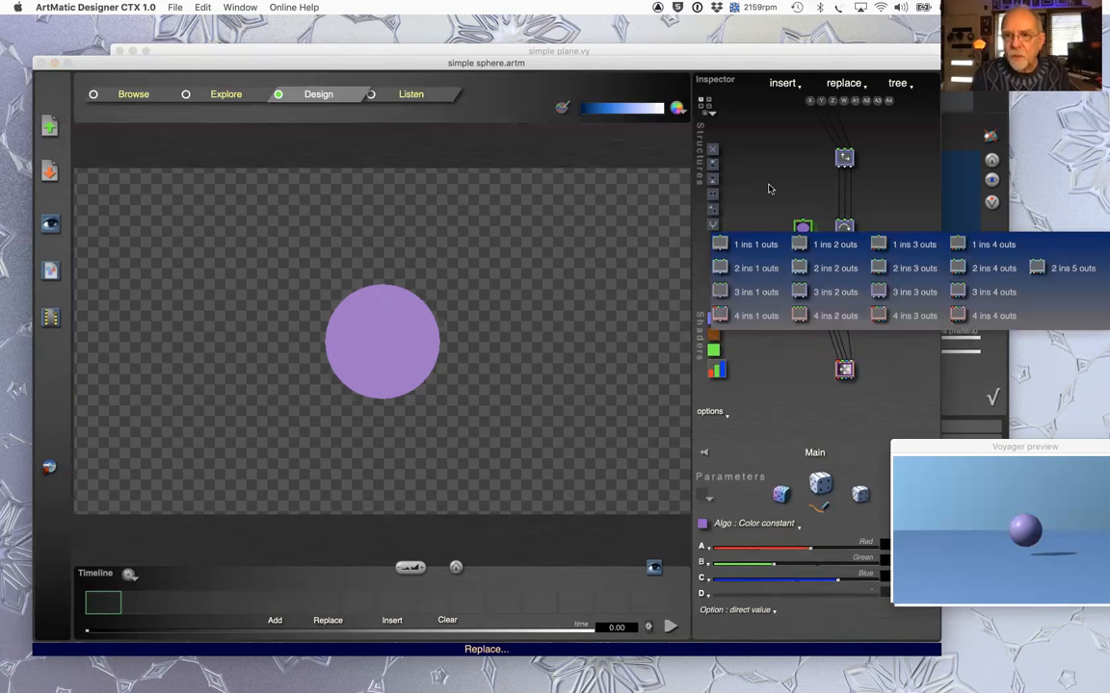
click(914, 293)
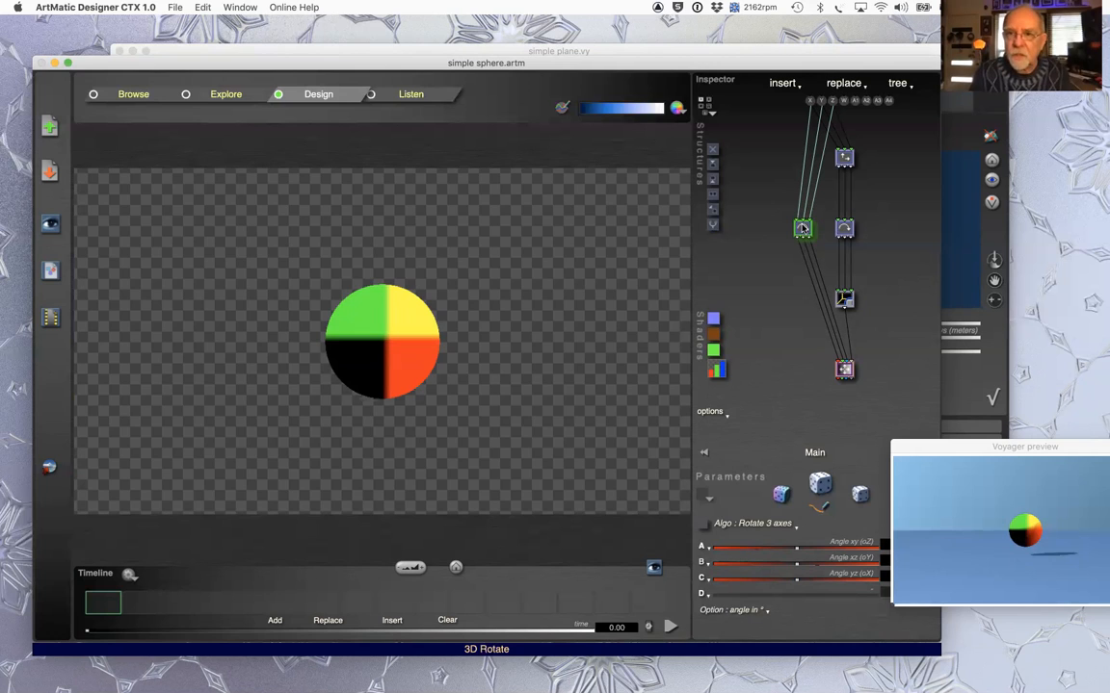
drag(810, 223, 842, 159)
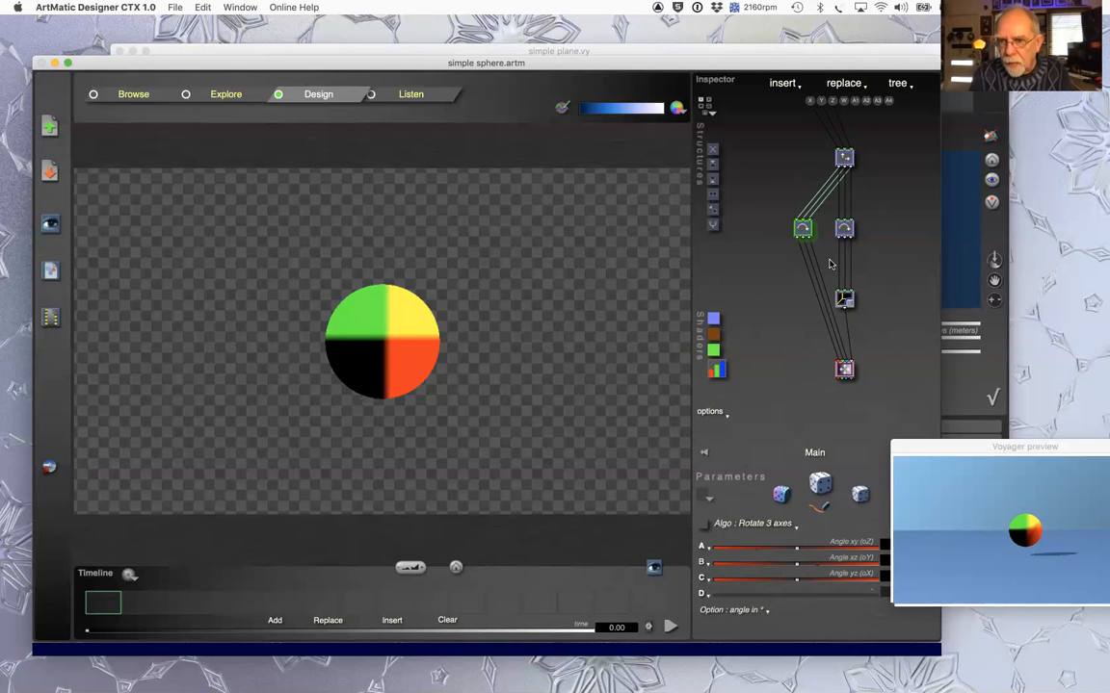
click(800, 230)
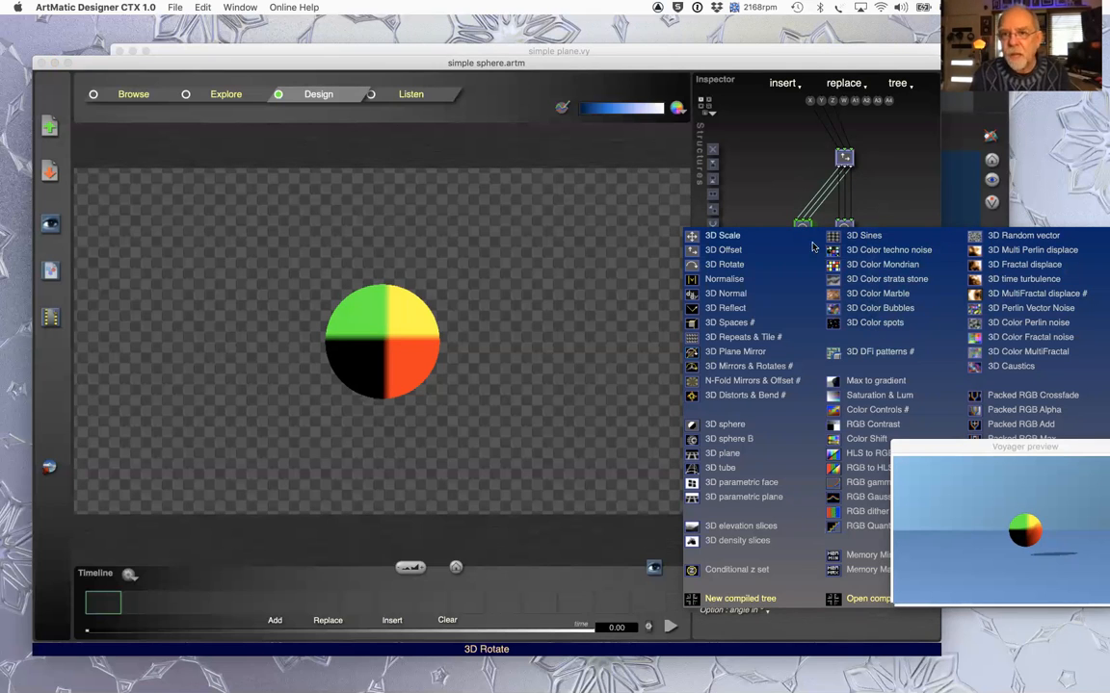
click(1023, 368)
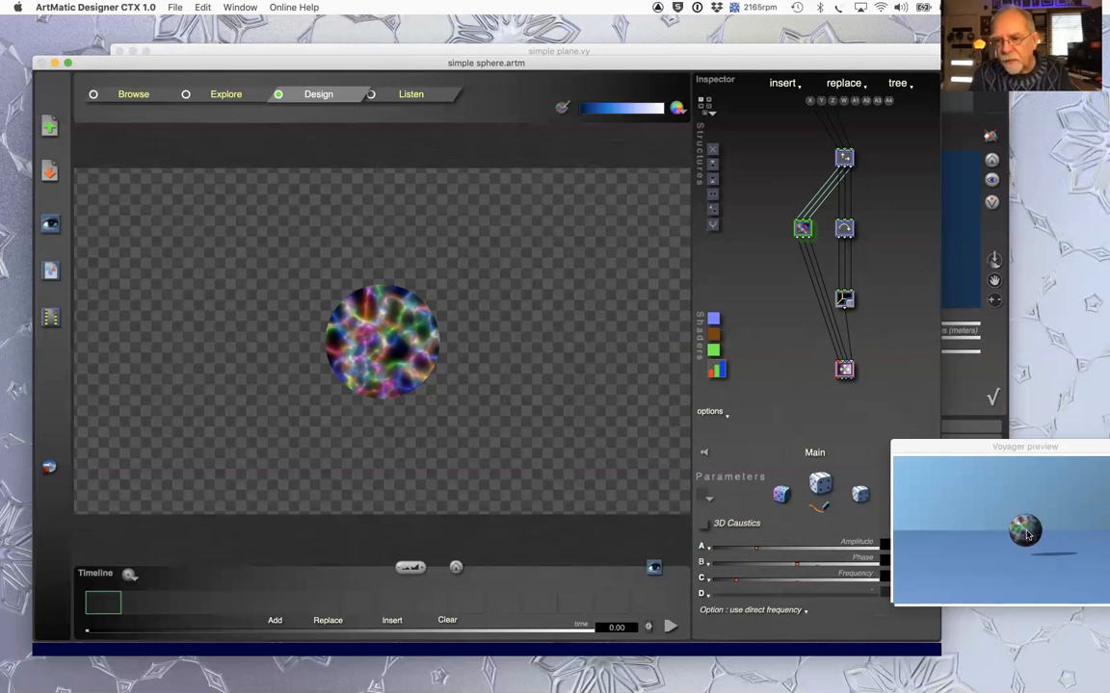
- Switch to ArtMatic Voyager and set the simple sphere's Object Scale to 20%
key(super+Tab)
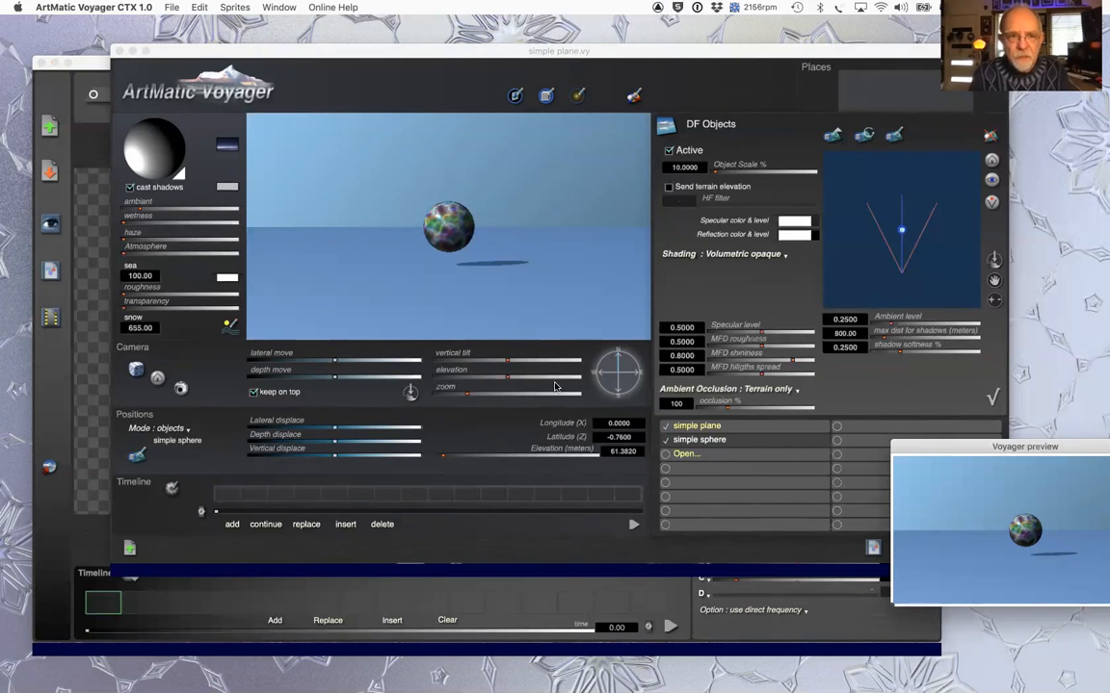
click(679, 167)
text(20)
key(Return)
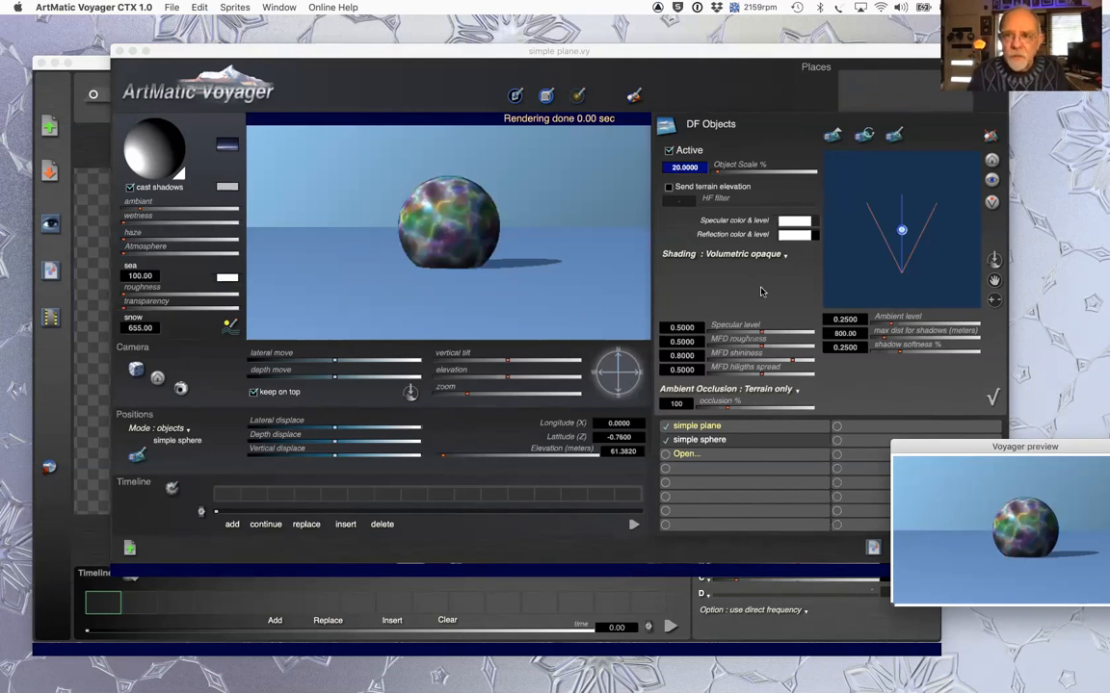
- Try moving the simple sphere to other spots on the placement map while rotating the camera's view direction
click(932, 248)
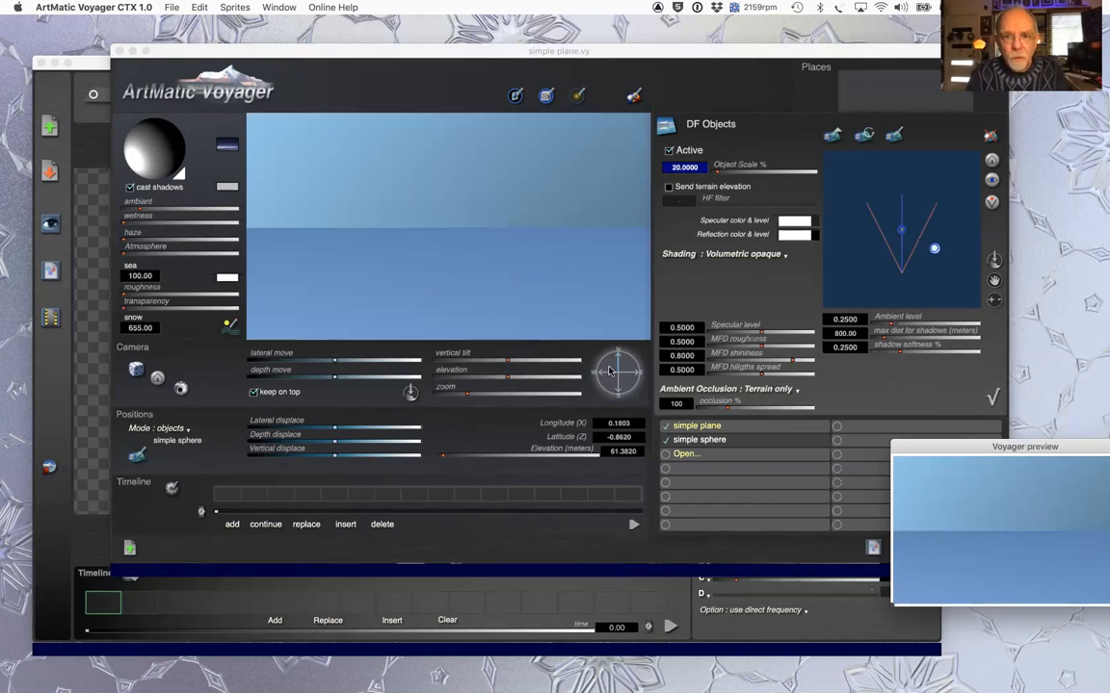
mouse_move(604, 369)
mouse_down()
mouse_move(631, 371)
mouse_move(627, 362)
mouse_up()
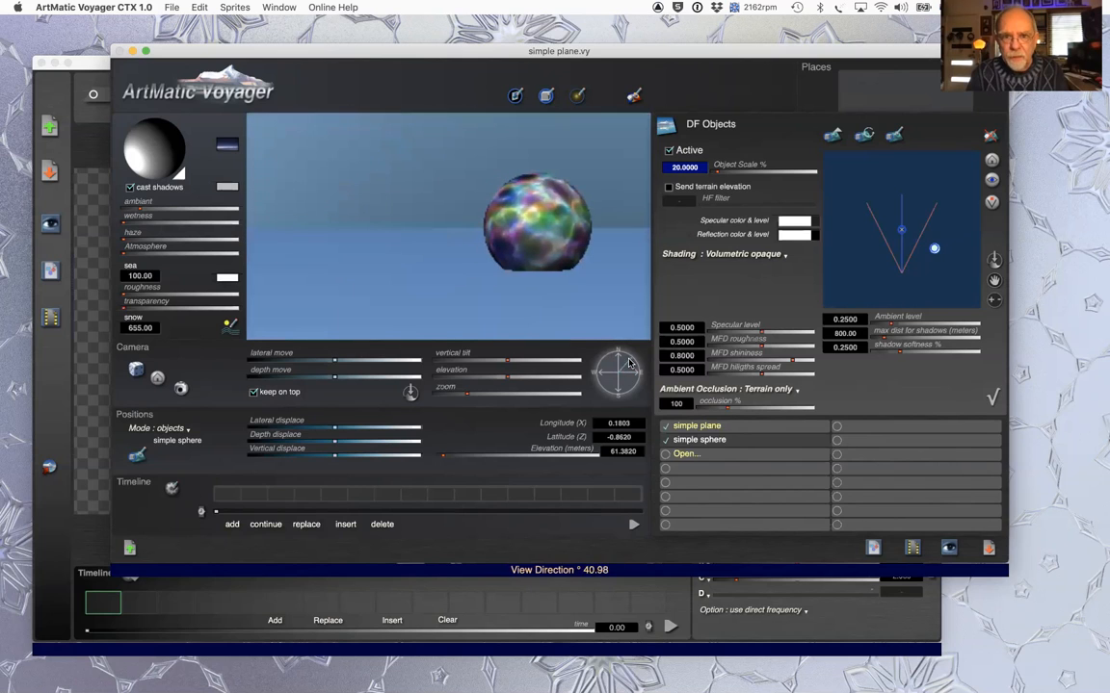
drag(934, 249, 962, 251)
click(597, 372)
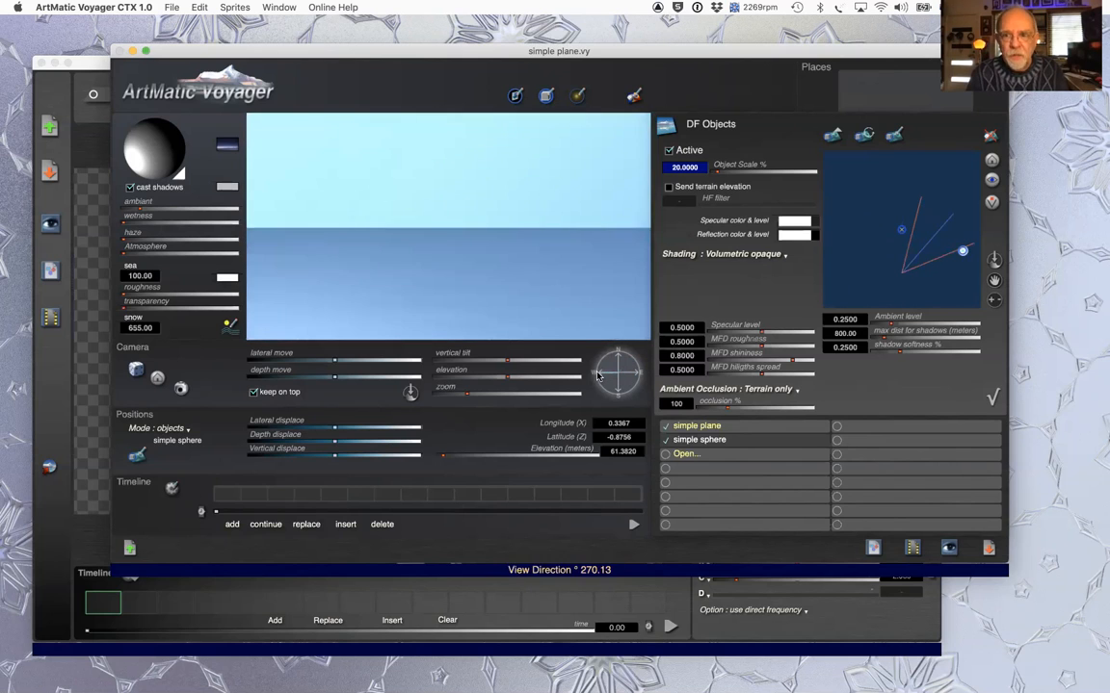
click(940, 234)
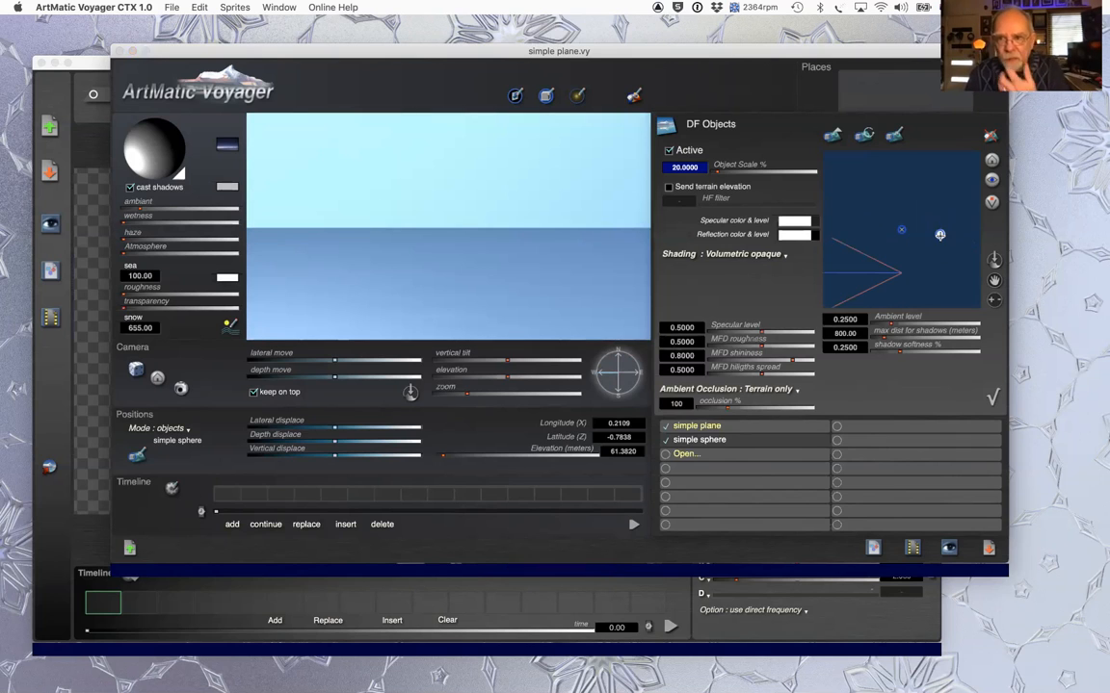
- Leave the DF Objects editor to reset the camera's view direction, and reopen the editor
click(993, 400)
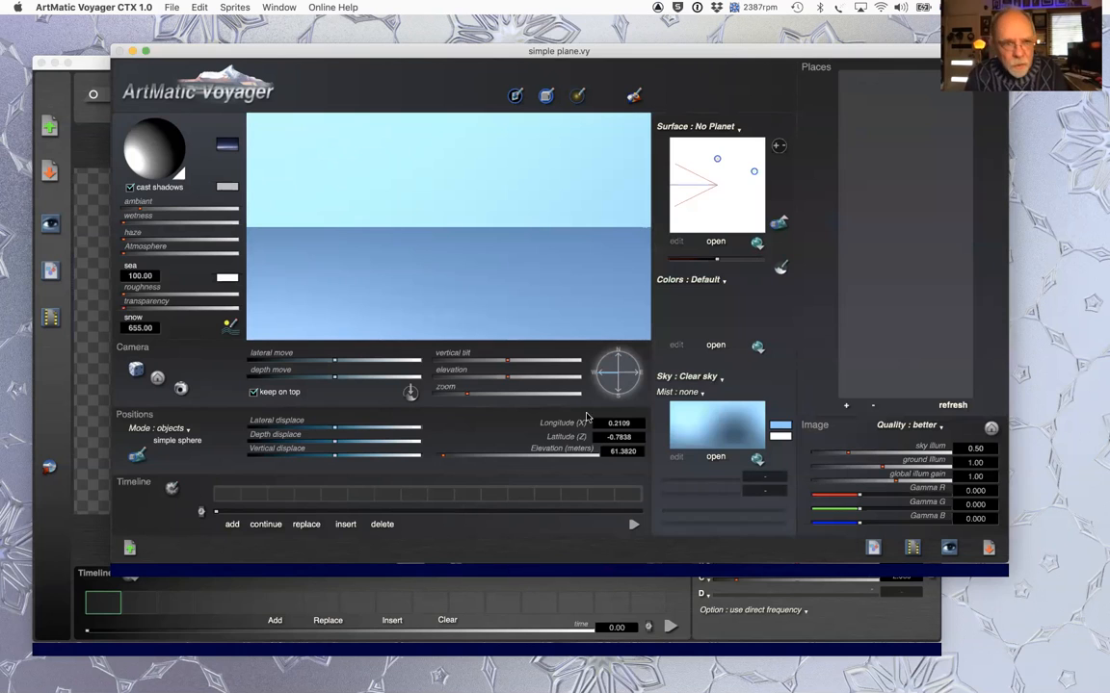
click(158, 379)
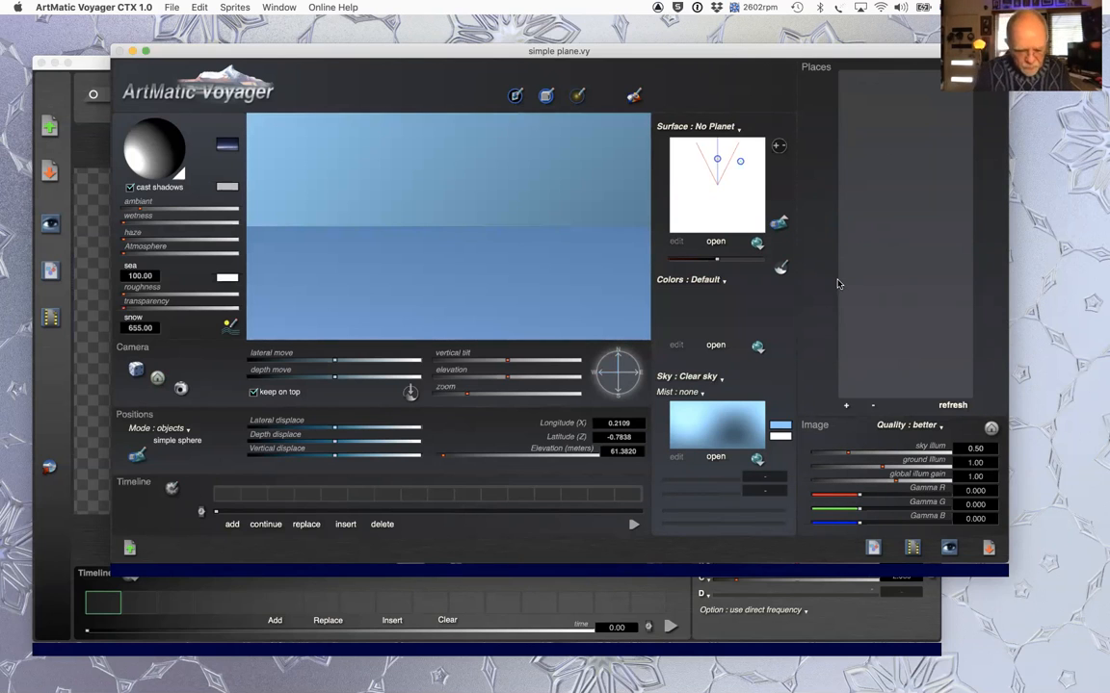
key(super+d)
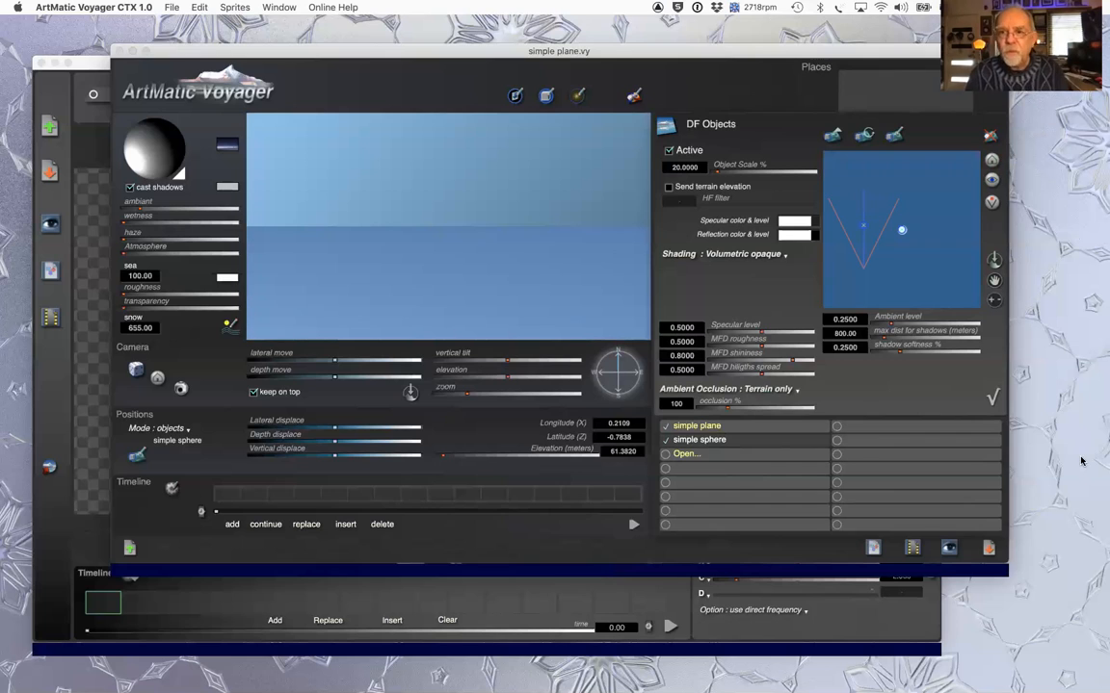
- Move the simple sphere outside the camera's field of view on the map, and bring it back in front of the camera
click(939, 248)
click(835, 286)
click(951, 257)
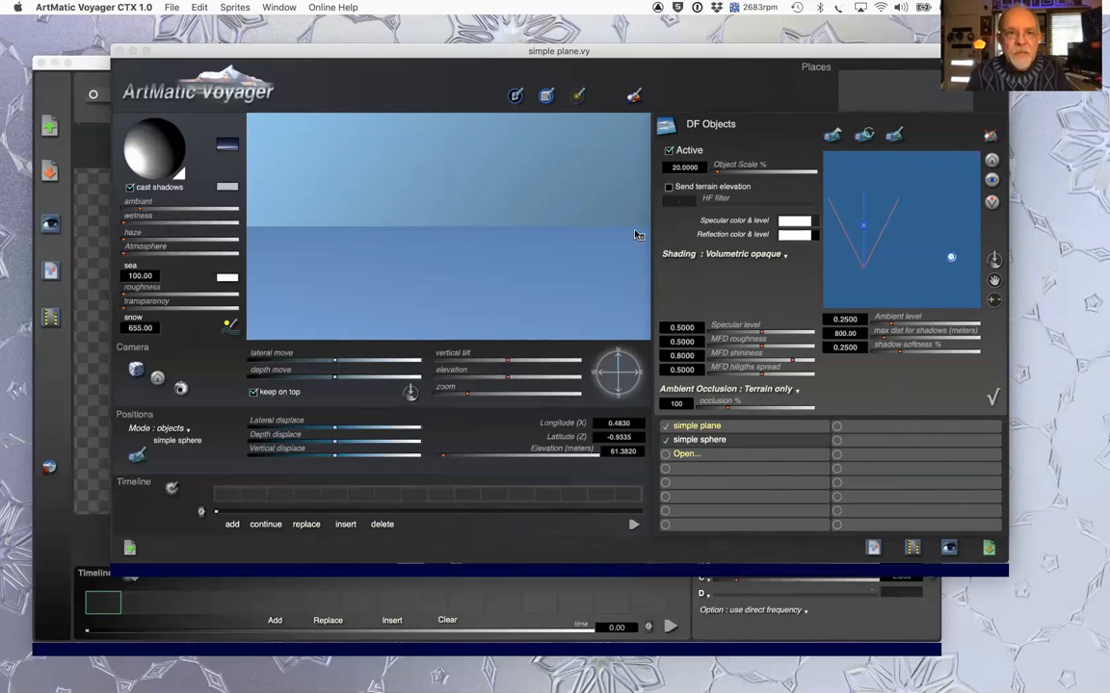
click(993, 202)
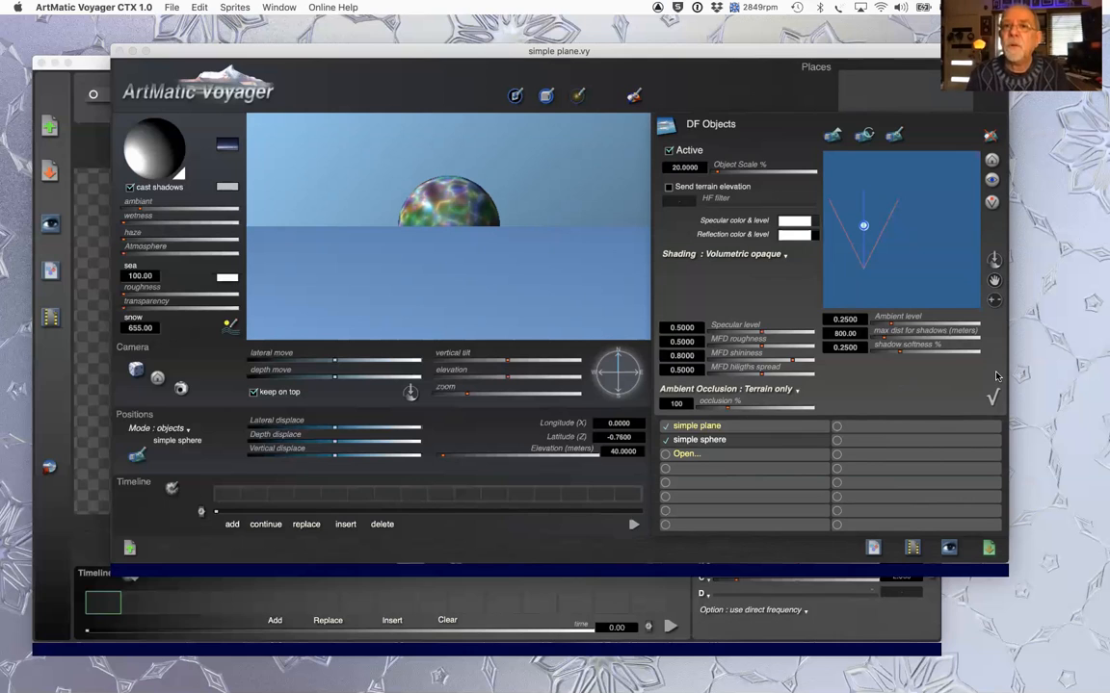
- Recenter the placement map around the camera and the simple sphere, leave the DF Objects editor, and reopen it
click(990, 203)
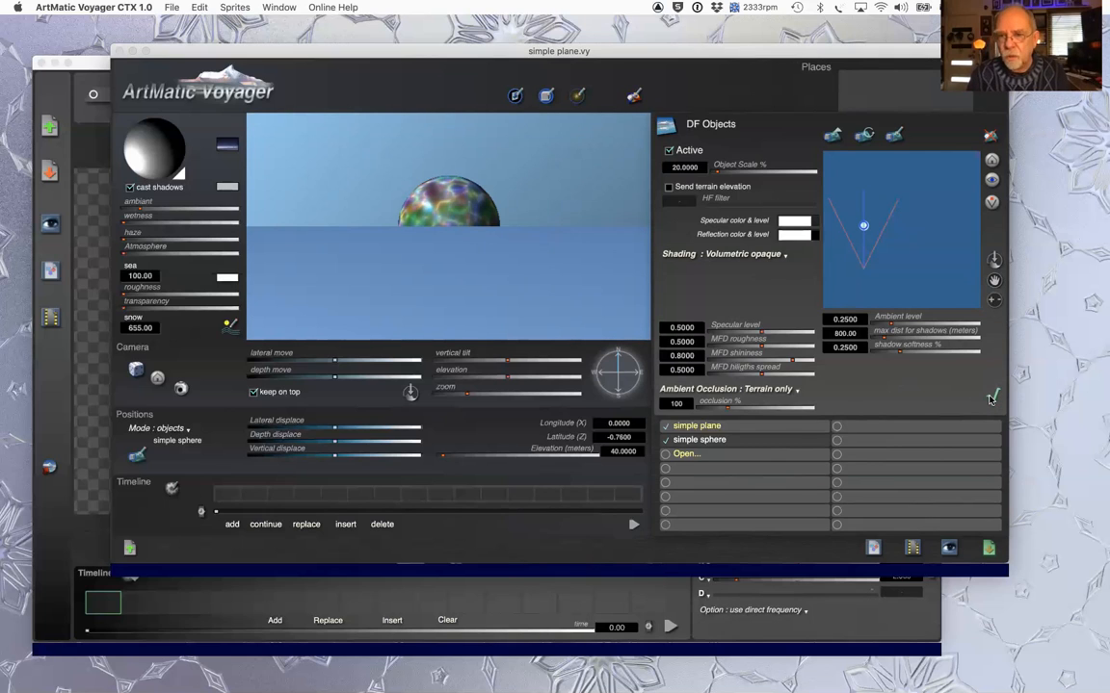
click(992, 181)
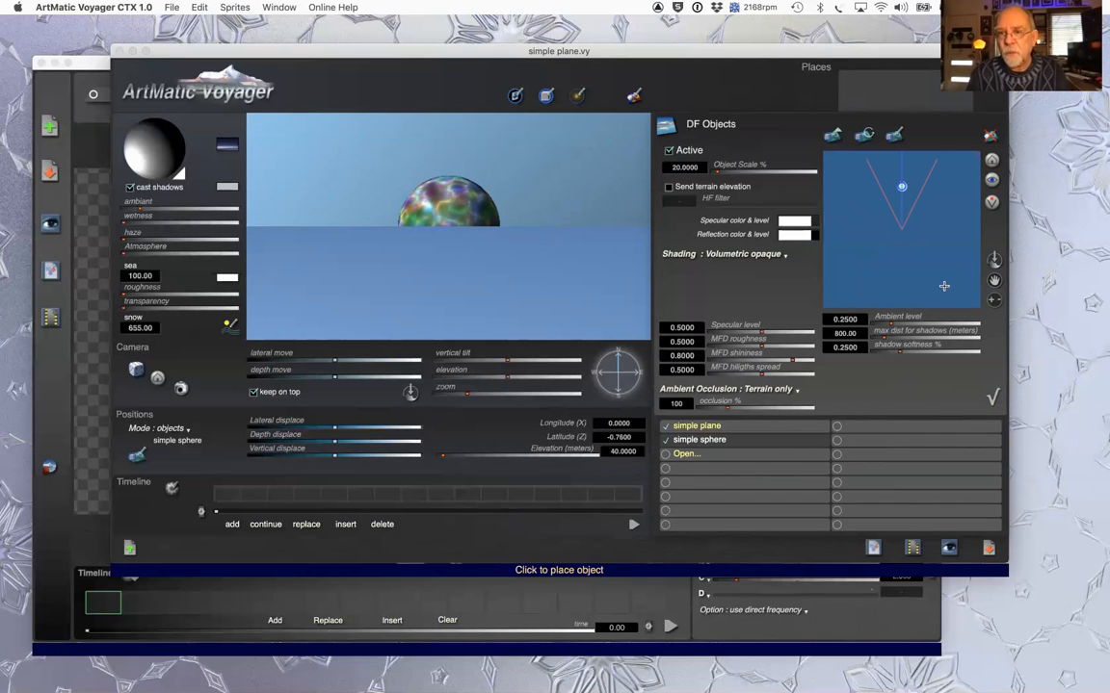
click(992, 400)
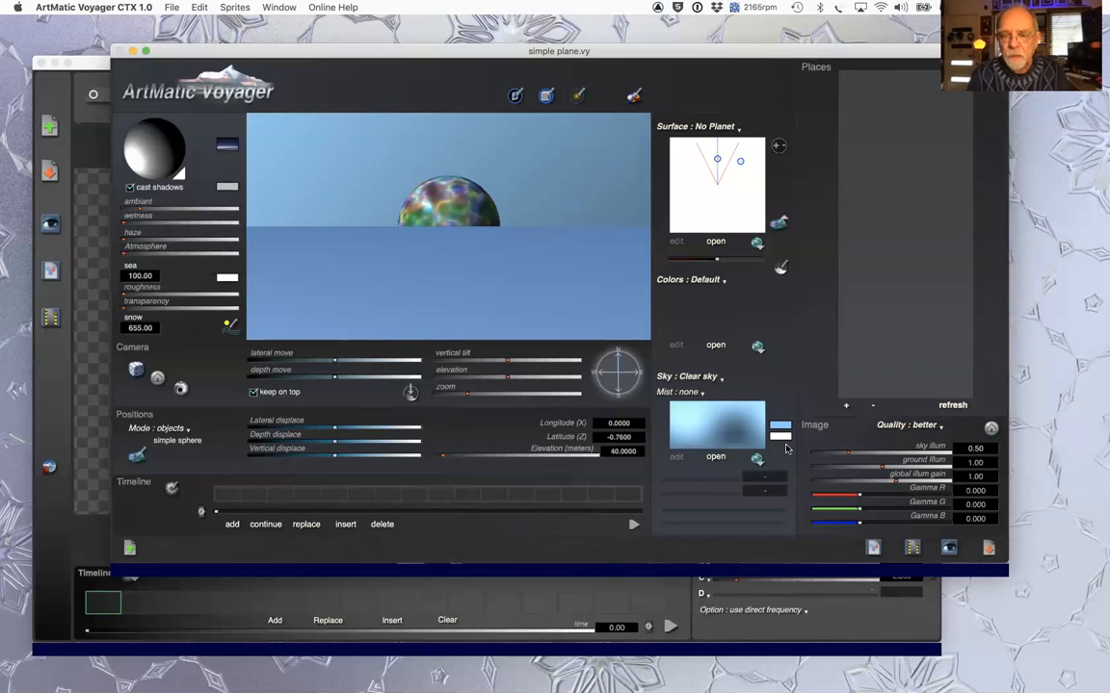
key(super+d)
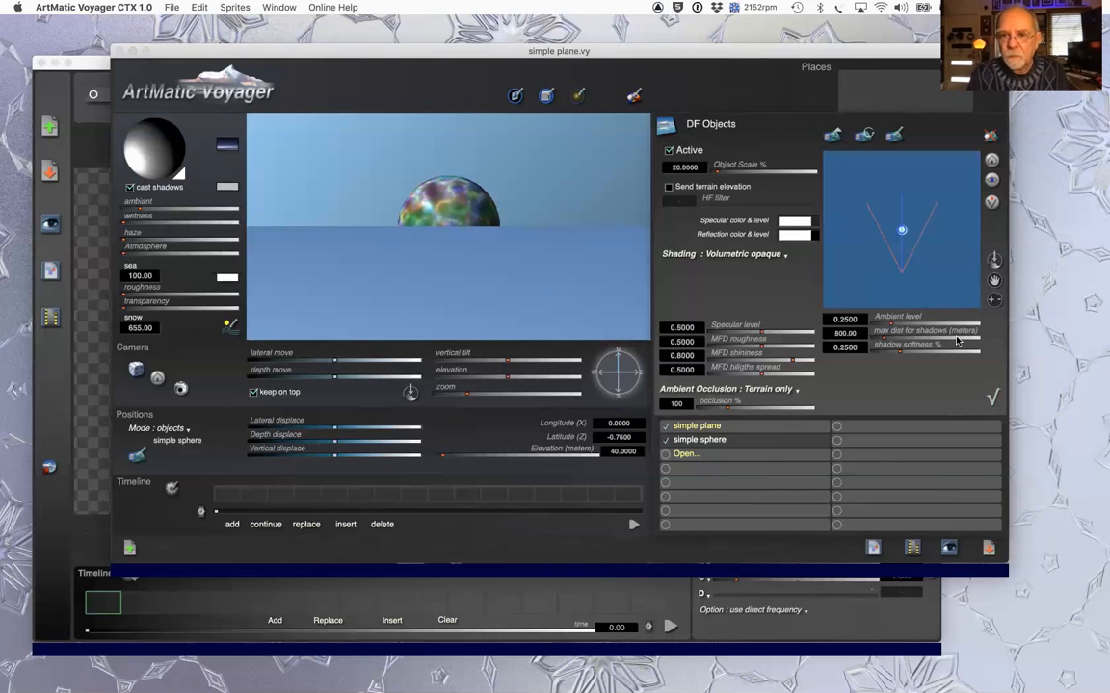
- Switch to ArtMatic Designer with the simple sphere's tree and replace its color component, trying 3D Color Mondrian before settling on 3D Color Bubbles
click(894, 137)
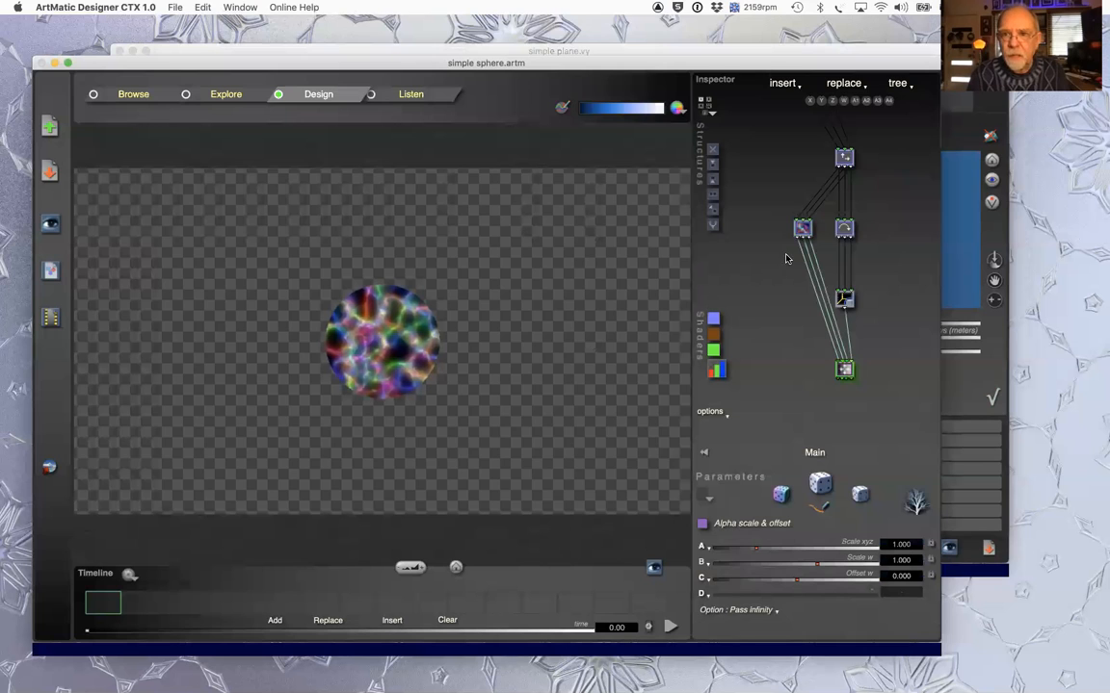
click(800, 230)
click(798, 230)
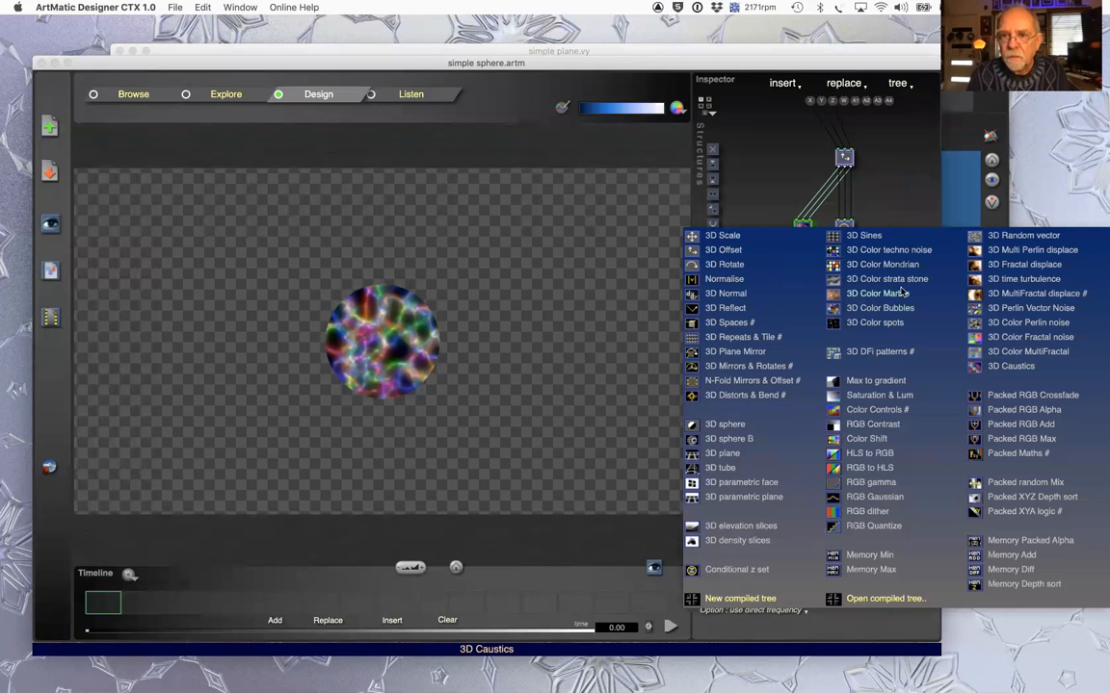
click(881, 265)
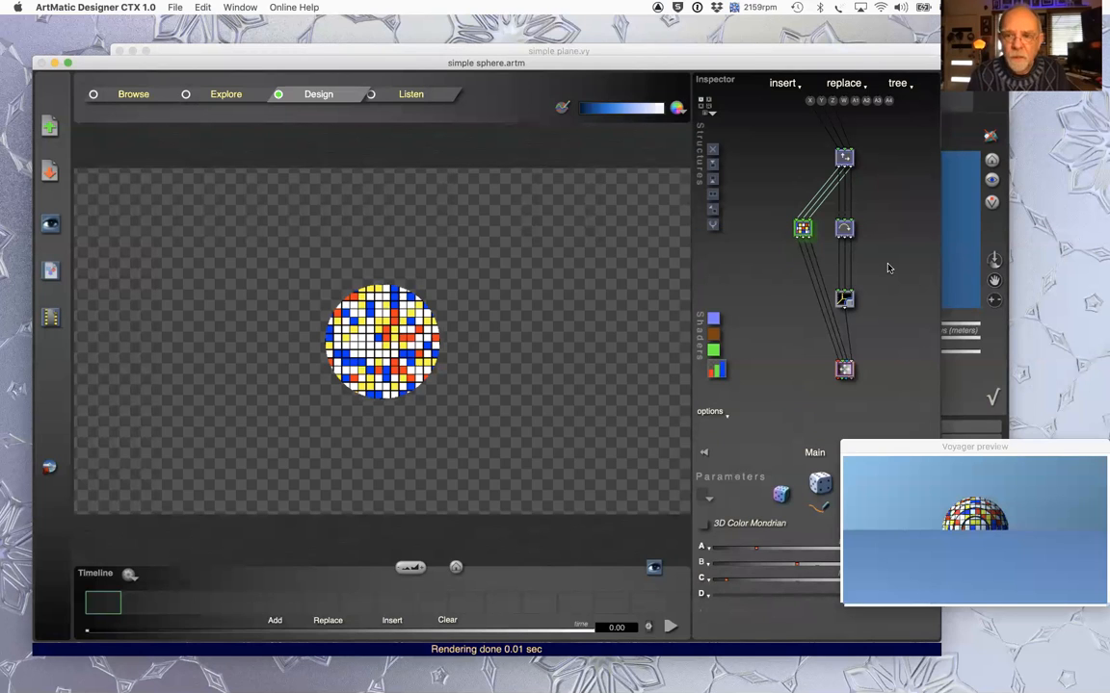
click(802, 228)
click(866, 308)
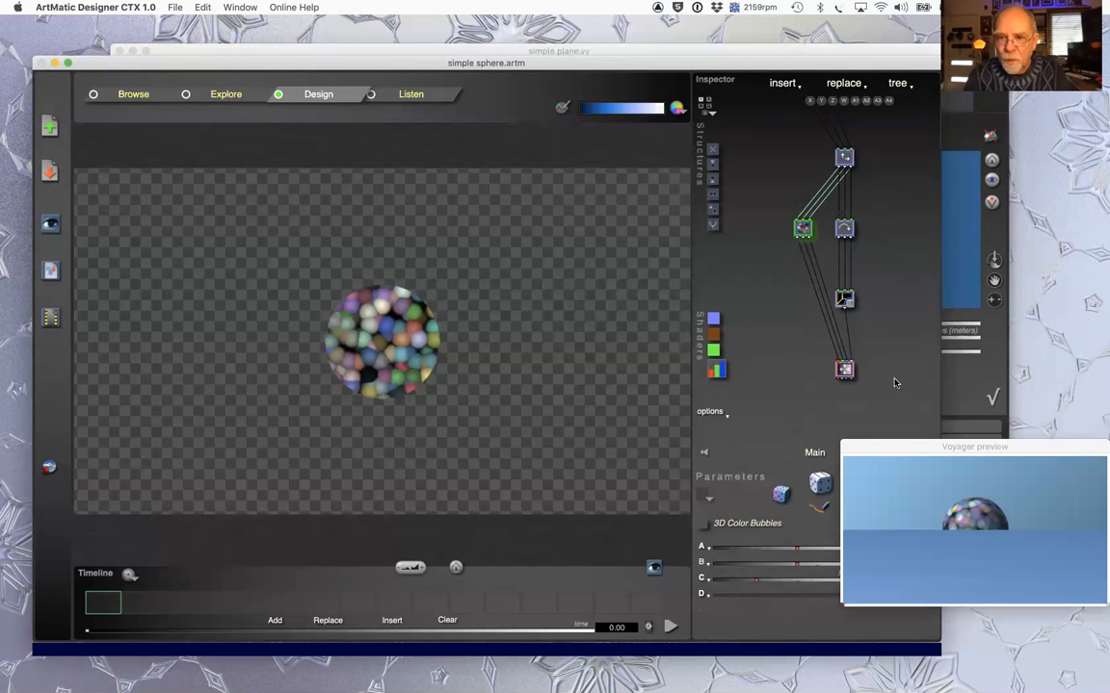
- Move the Voyager preview window clear of the tree parameters and shift the simple sphere's Designer window
drag(895, 449, 864, 449)
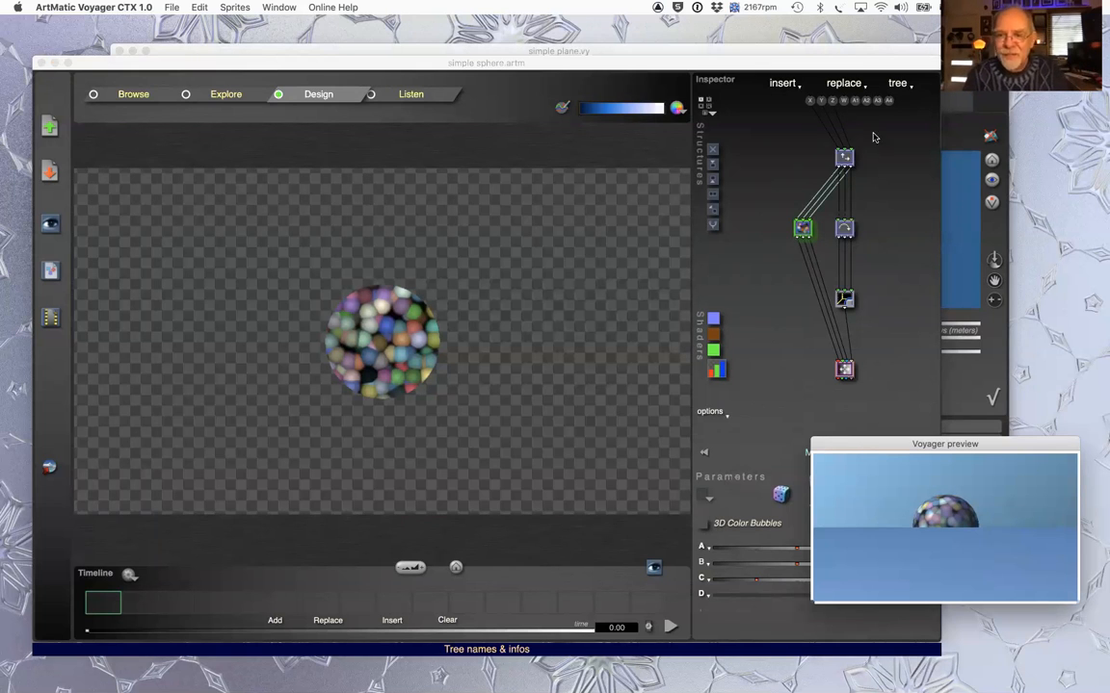
key(super+Tab)
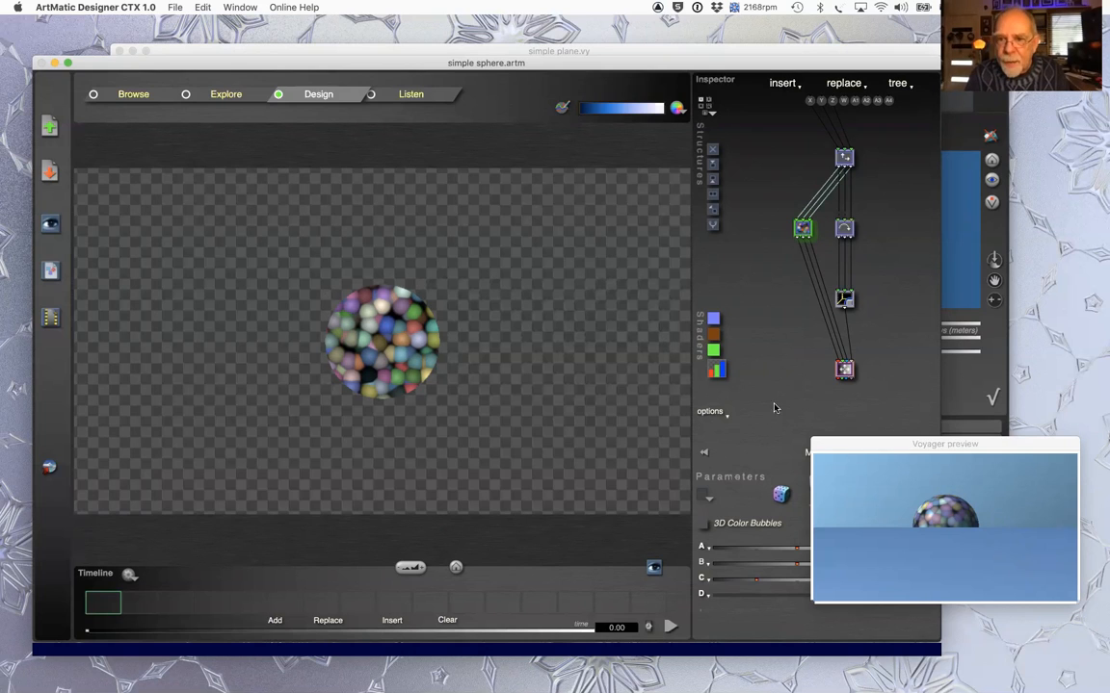
drag(884, 447, 927, 522)
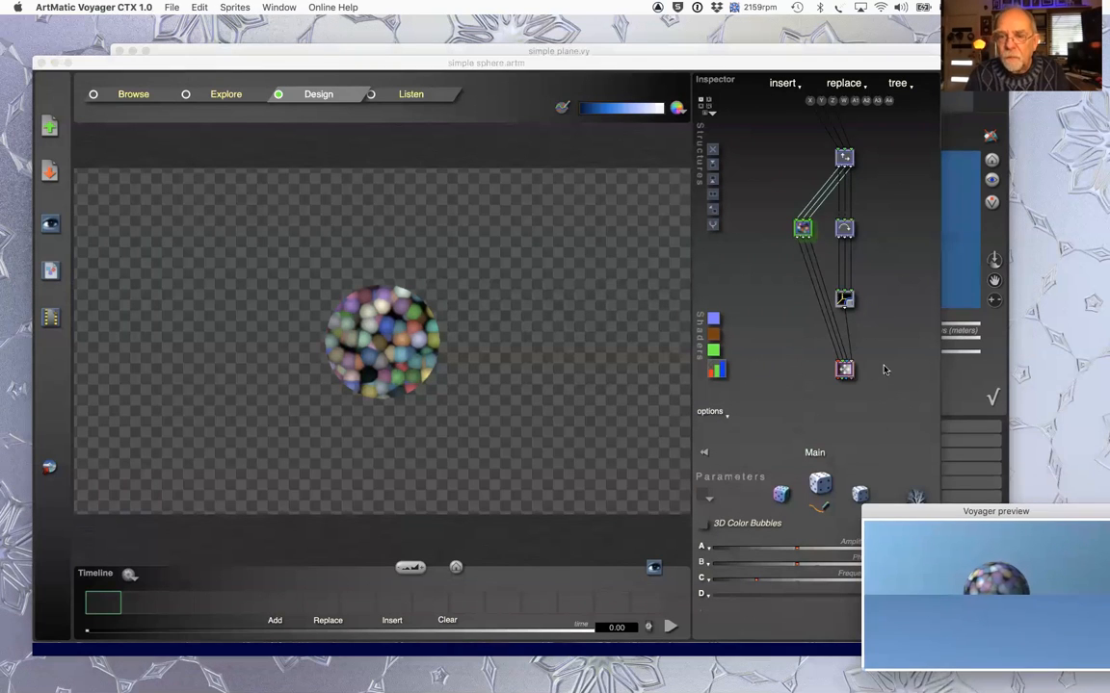
click(882, 366)
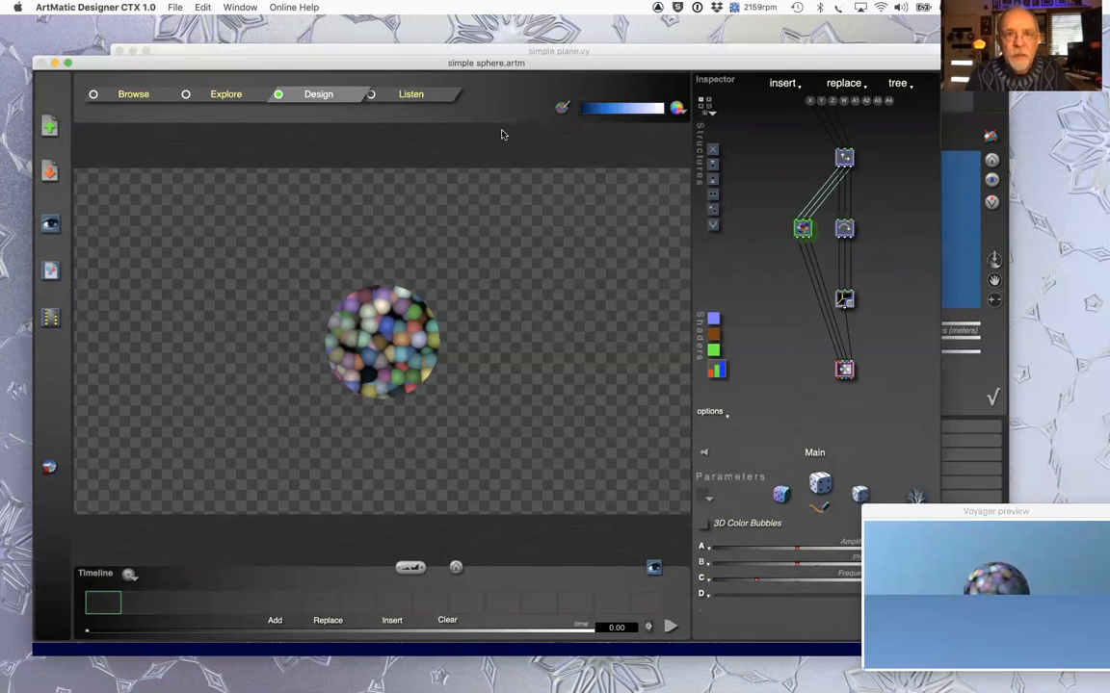
mouse_move(268, 61)
mouse_down()
mouse_move(285, 73)
mouse_move(281, 57)
mouse_up()
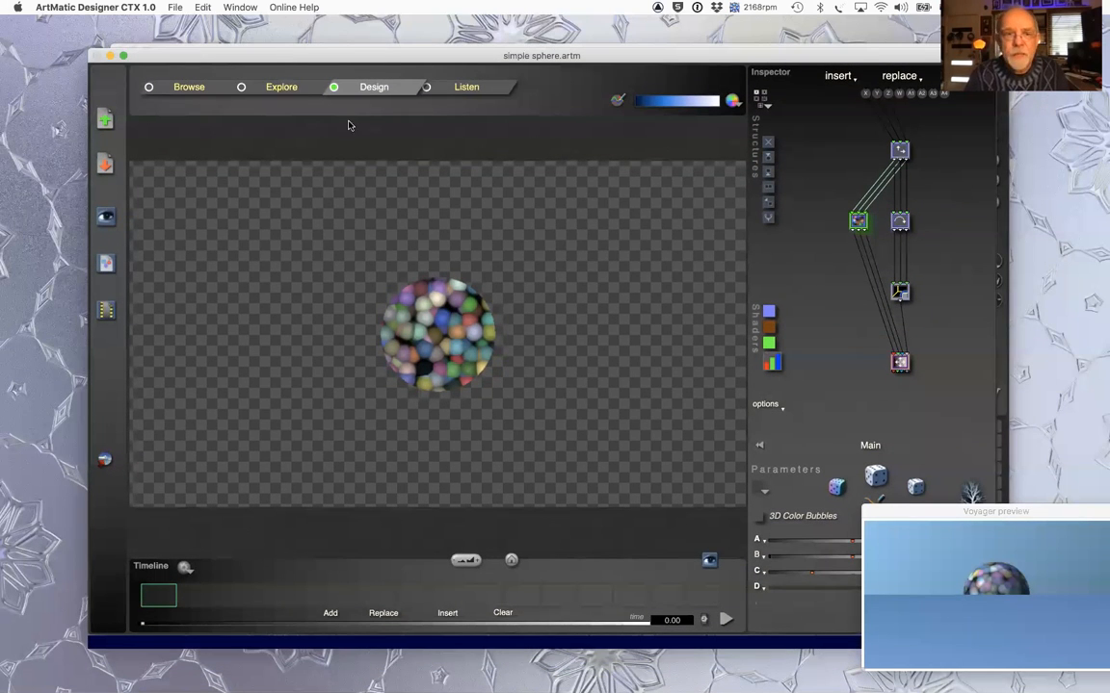
- Switch to ArtMatic Voyager, open the recent scene Simple DF Texture Example.vy and open its Simple Example Texture object in ArtMatic Designer
click(170, 8)
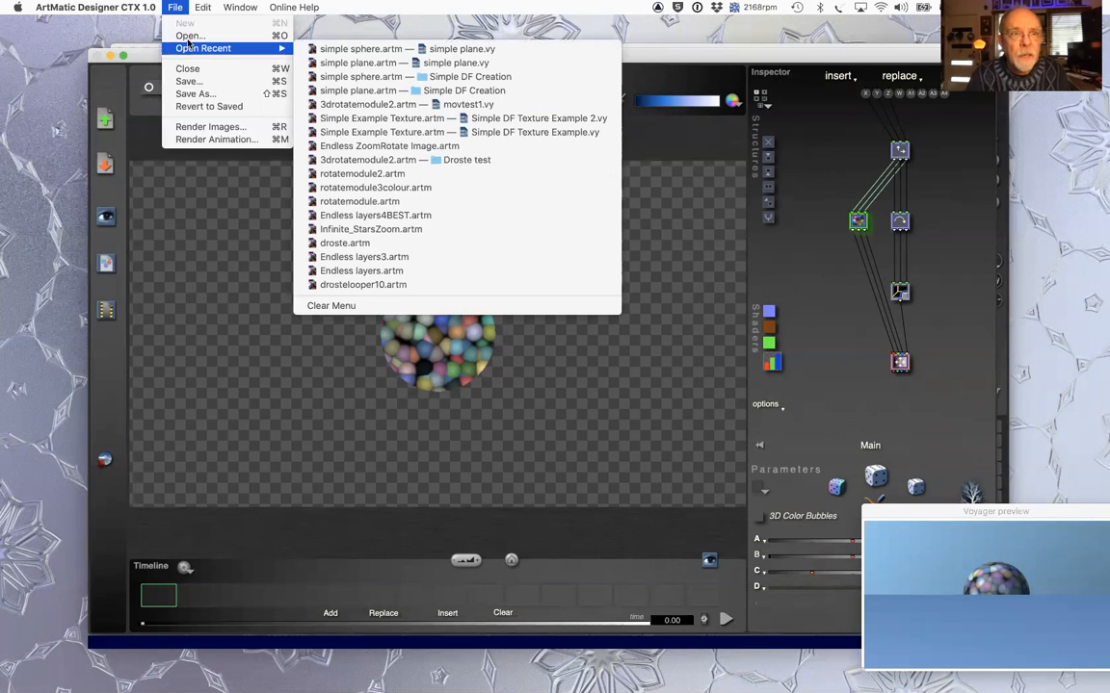
key(super+Tab)
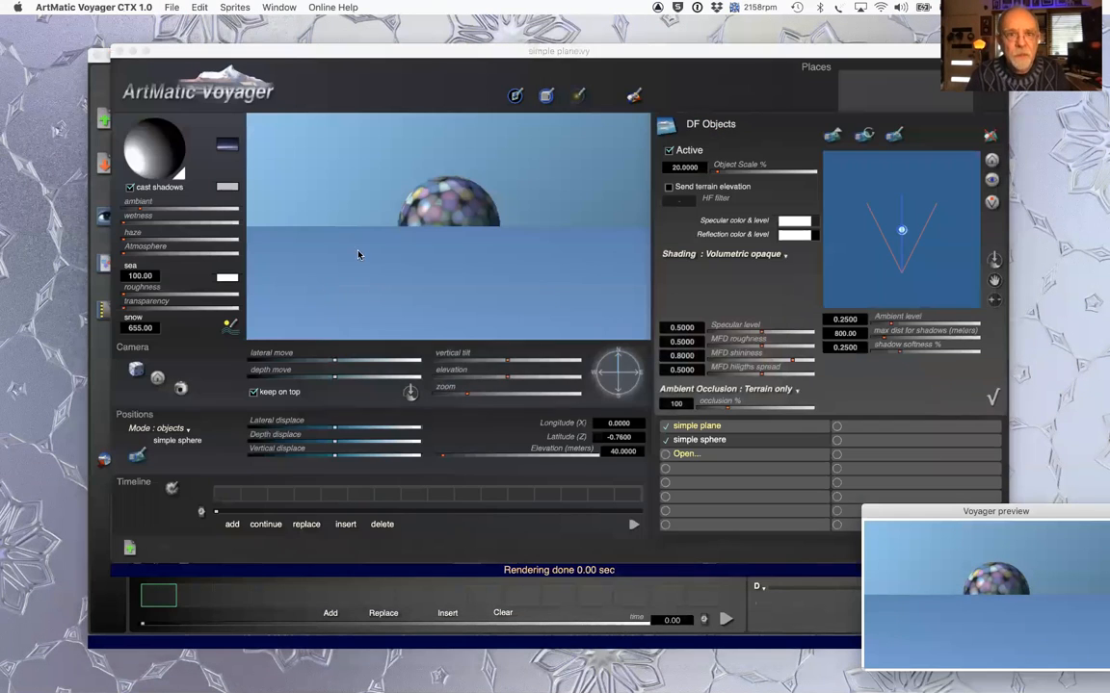
click(171, 7)
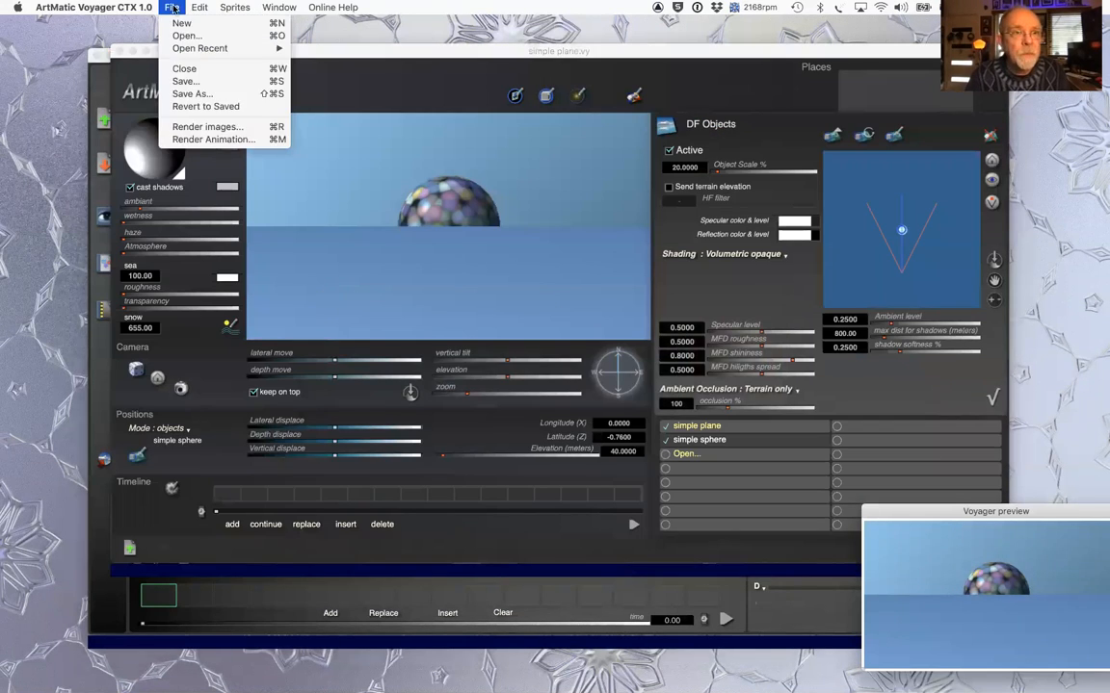
mouse_move(186, 50)
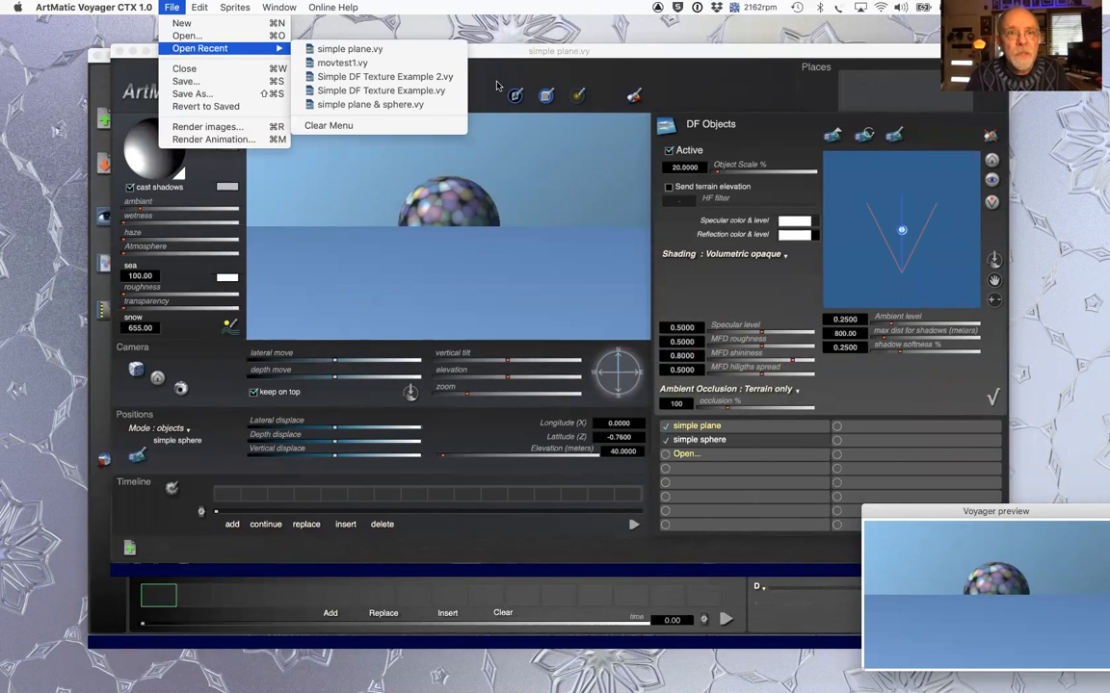
click(381, 91)
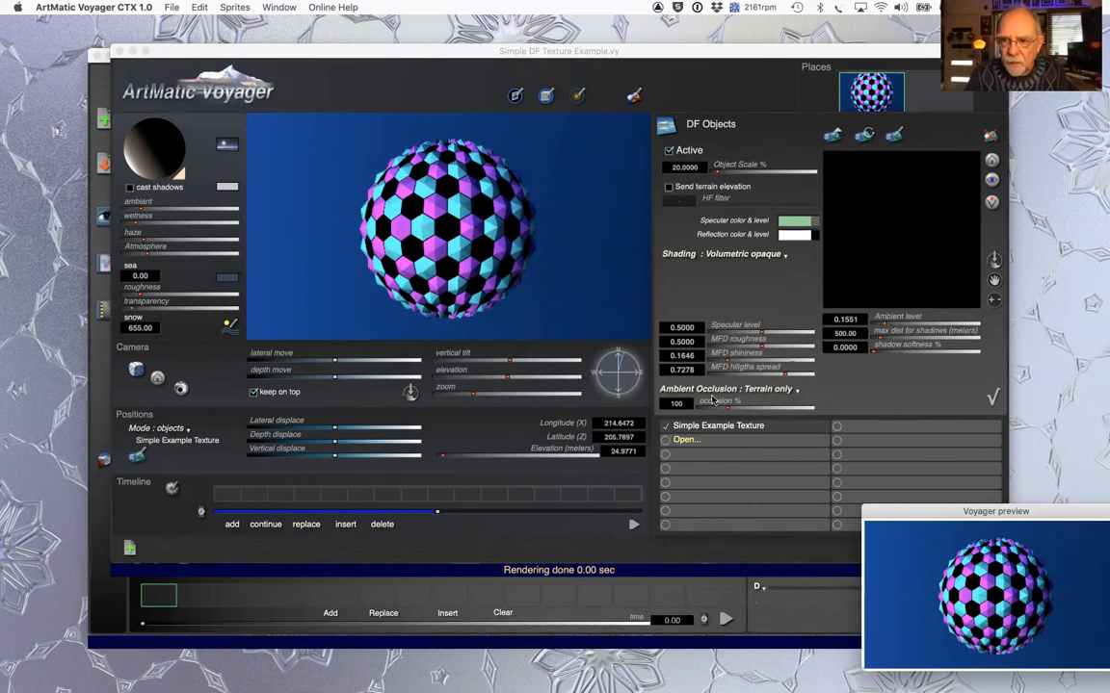
click(894, 140)
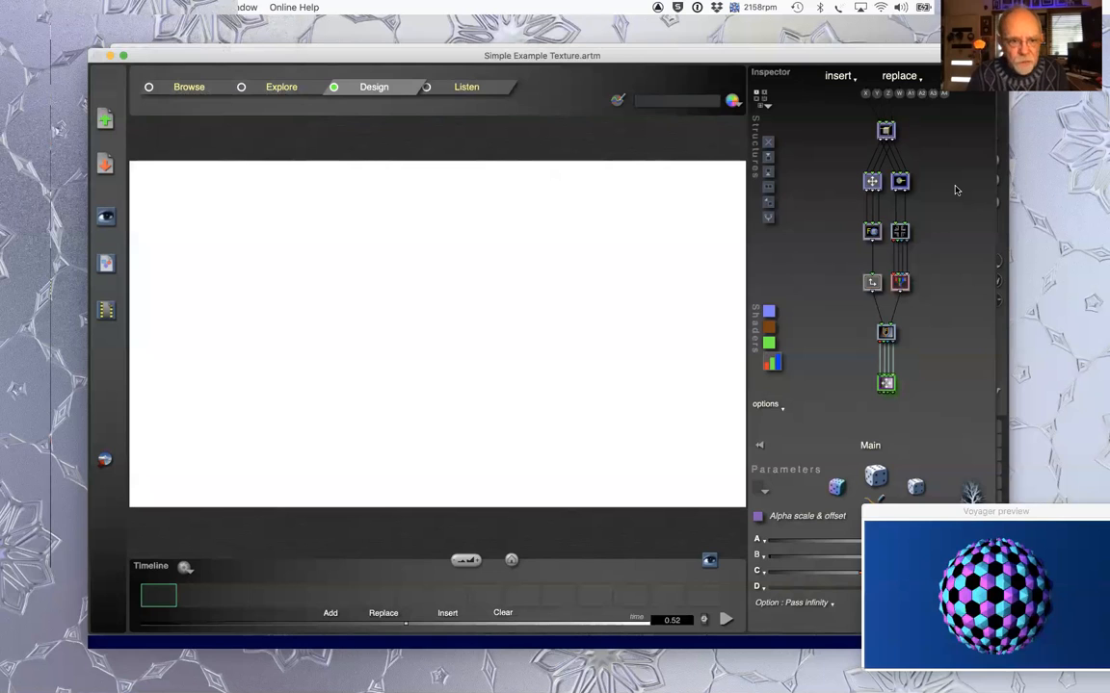
- Restart ArtMatic Designer CTX 1.0 and load the Simple Example Texture object into it from Voyager's DF Objects
drag(466, 566, 326, 566)
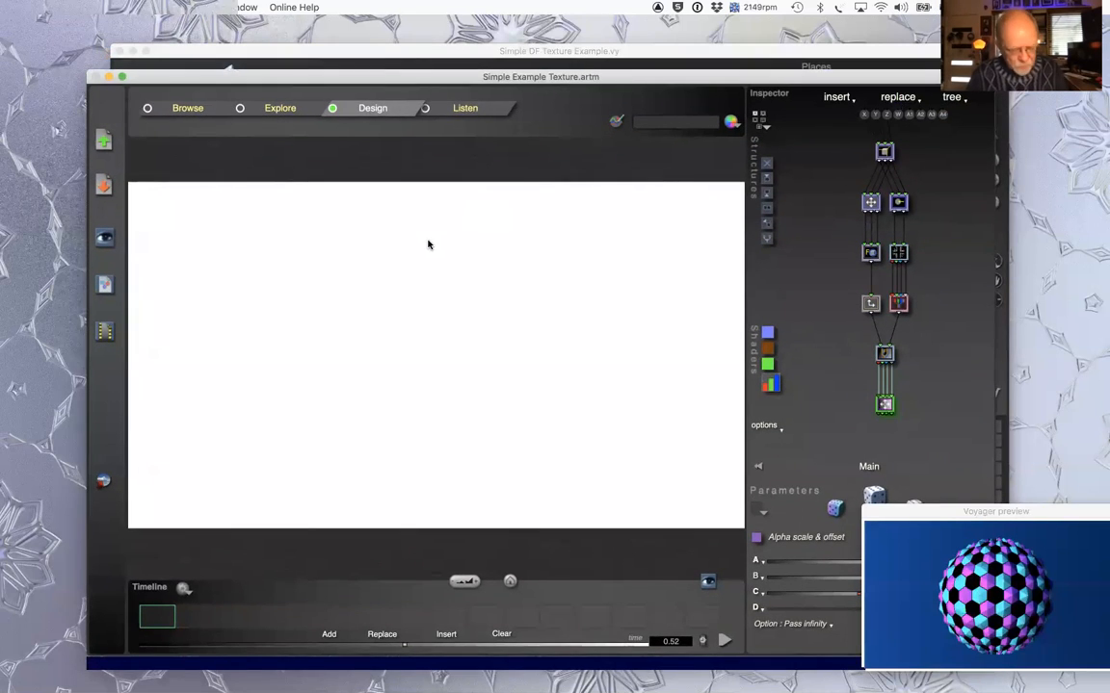
key(super+q)
click(542, 424)
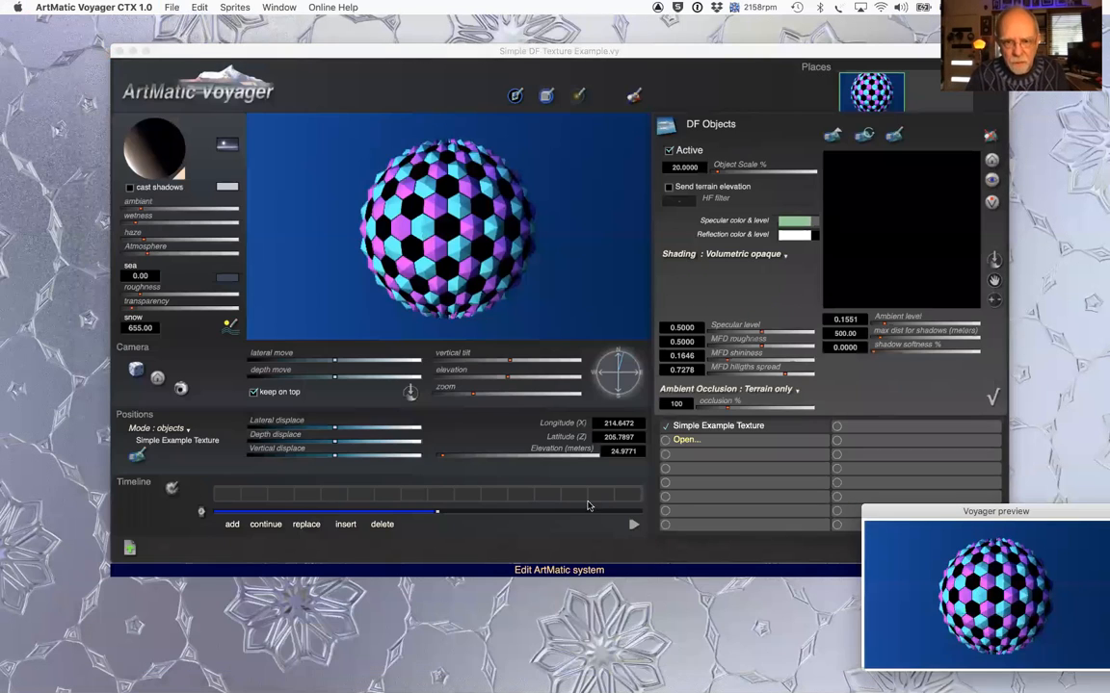
mouse_move(723, 675)
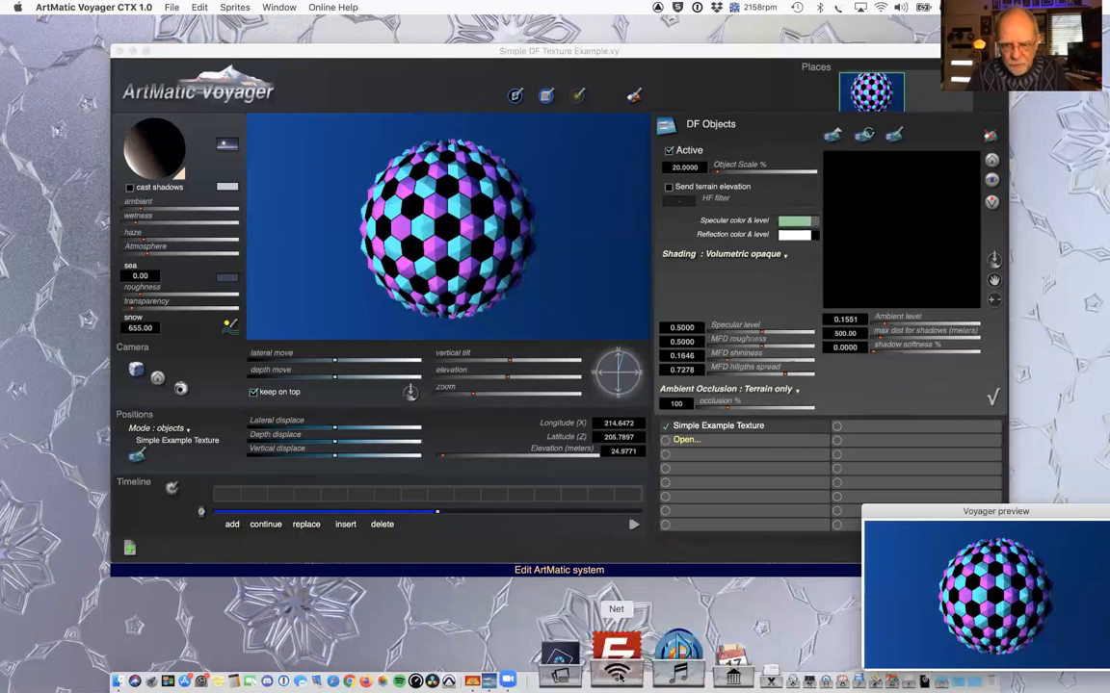
click(606, 663)
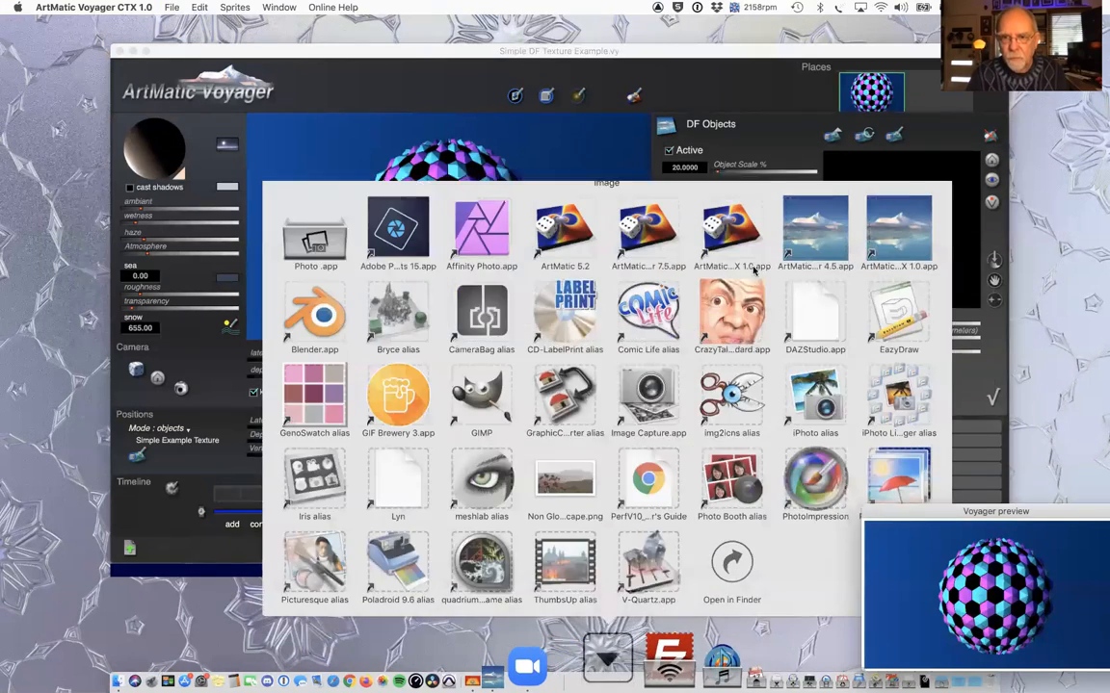
click(755, 272)
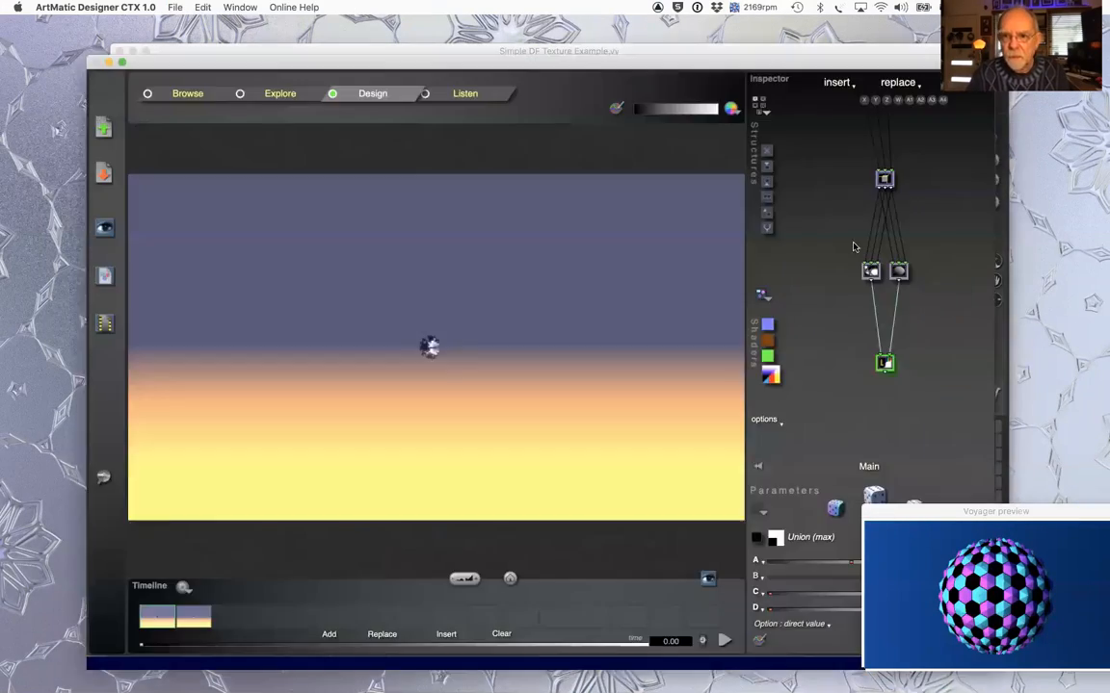
click(751, 394)
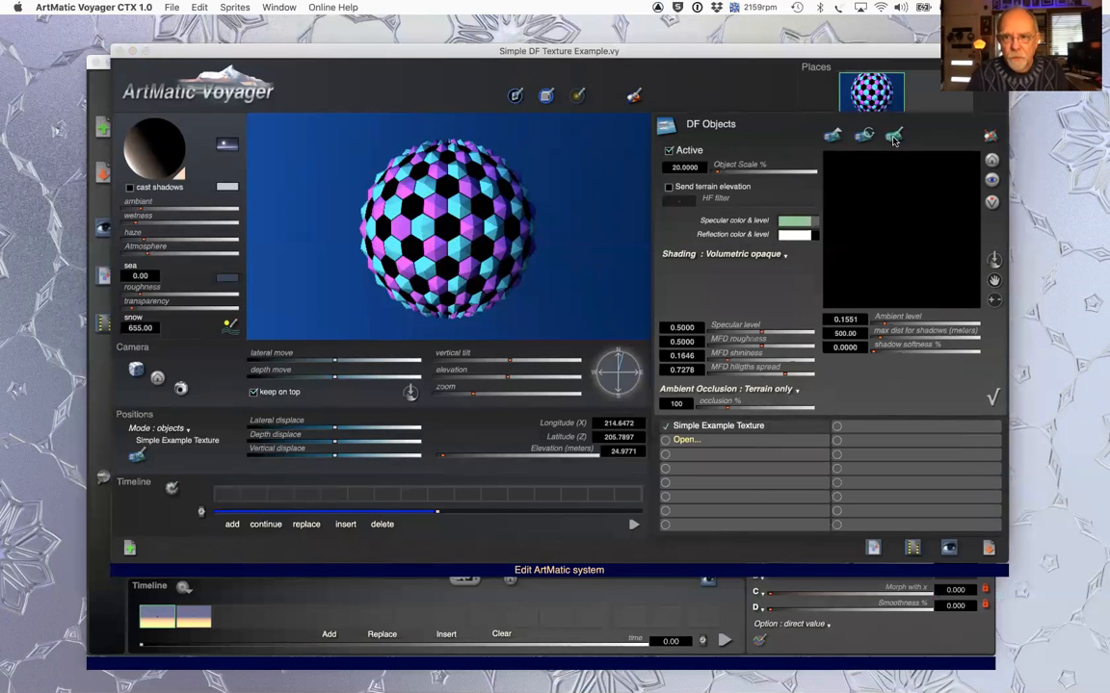
click(894, 140)
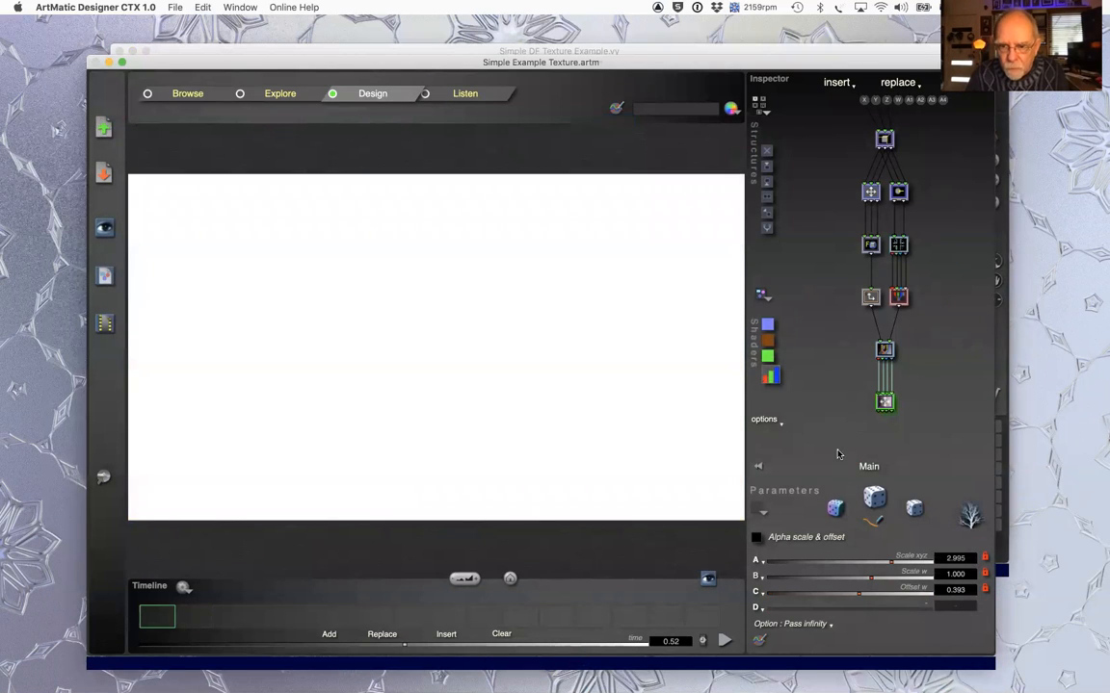
- Review the color shader options, the final Alpha scale & offset tile and the Packed Maths tile above it
click(774, 376)
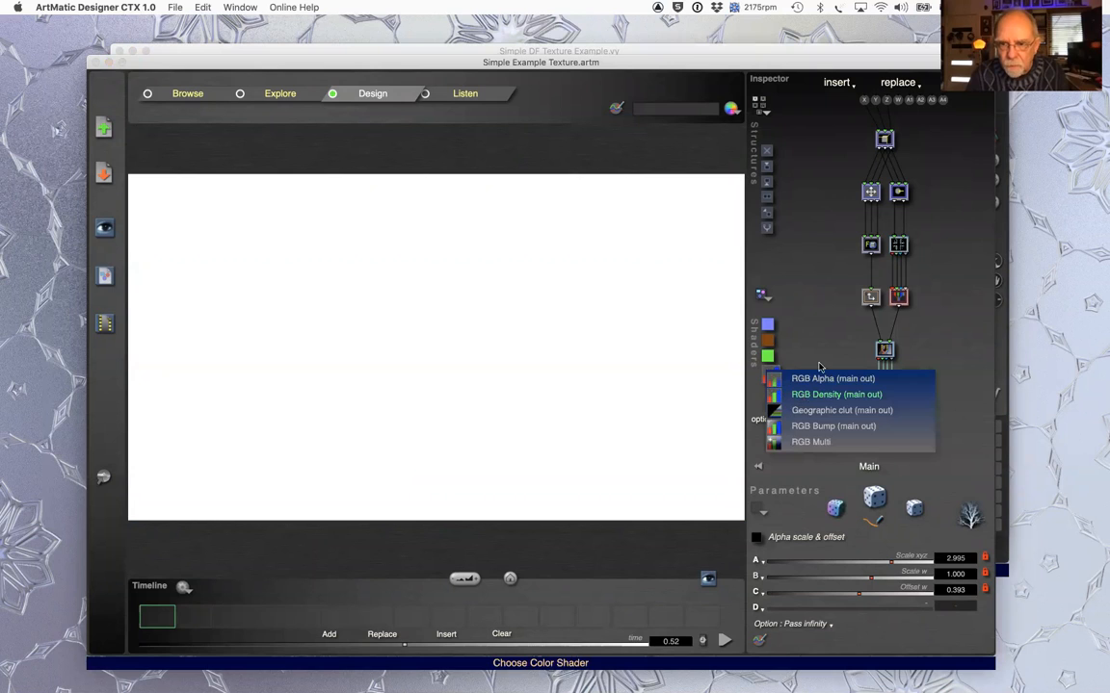
click(830, 330)
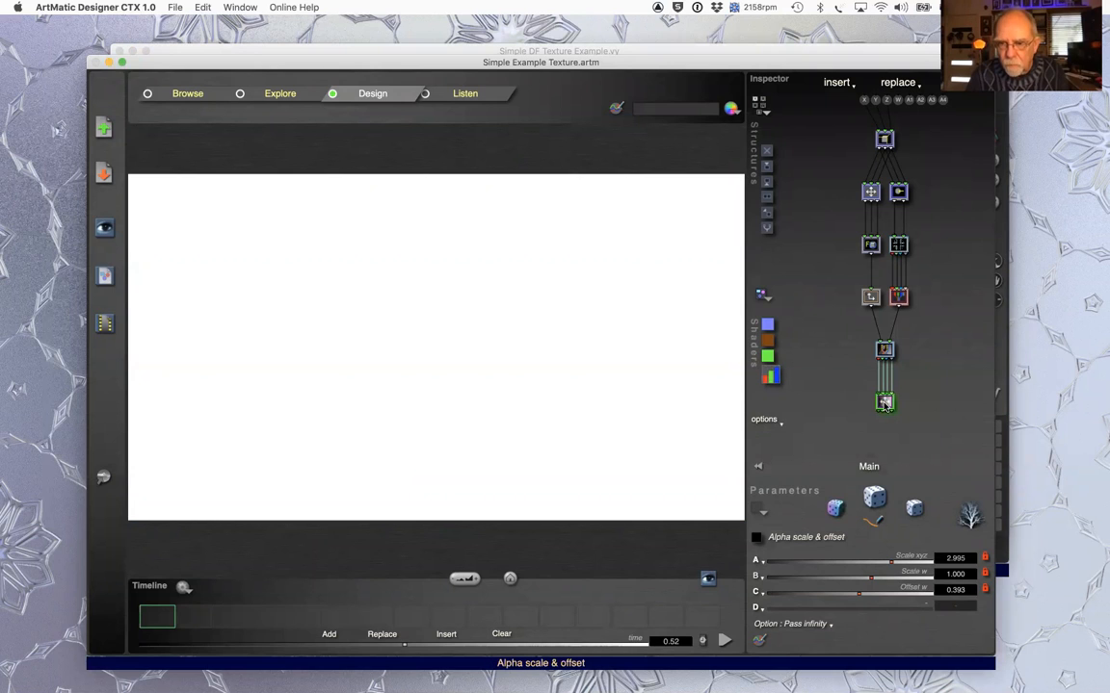
click(884, 403)
click(756, 411)
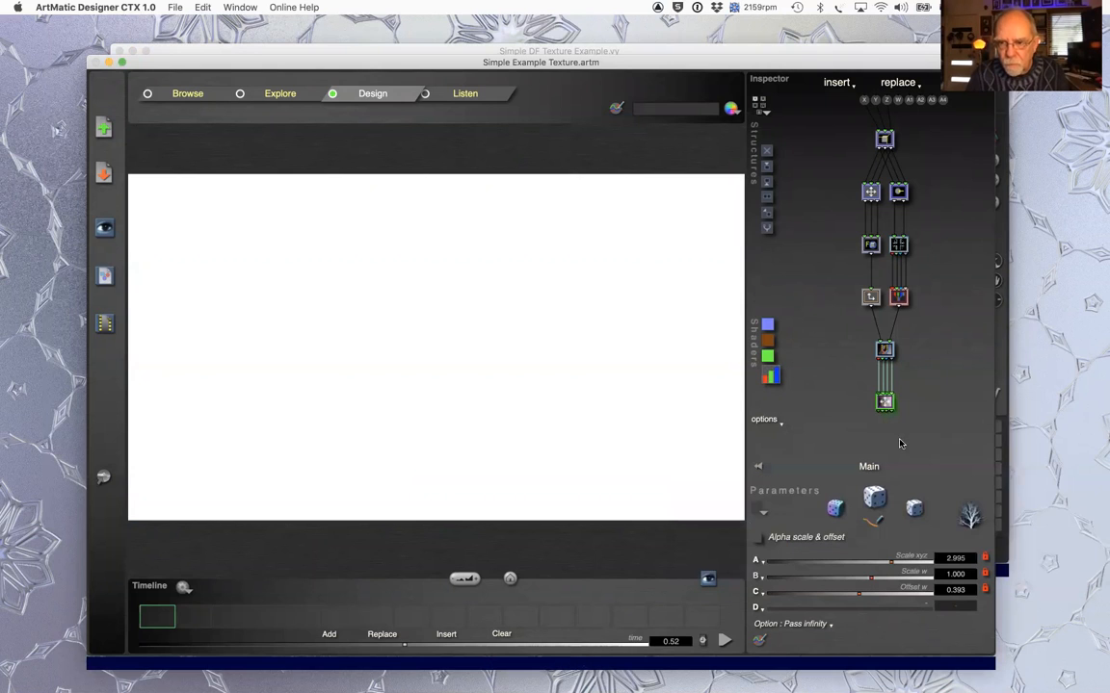
click(884, 350)
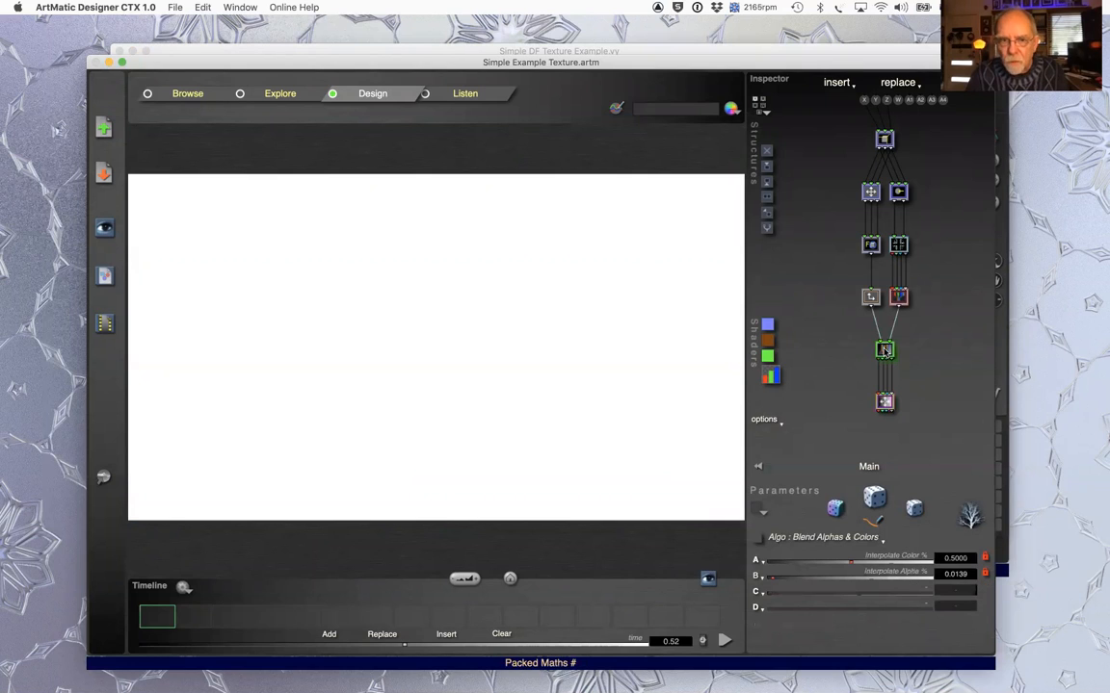
- Set the timeline time to 0.73 and select the tree's topmost 3D Spaces tile to check its rotation settings
click(509, 644)
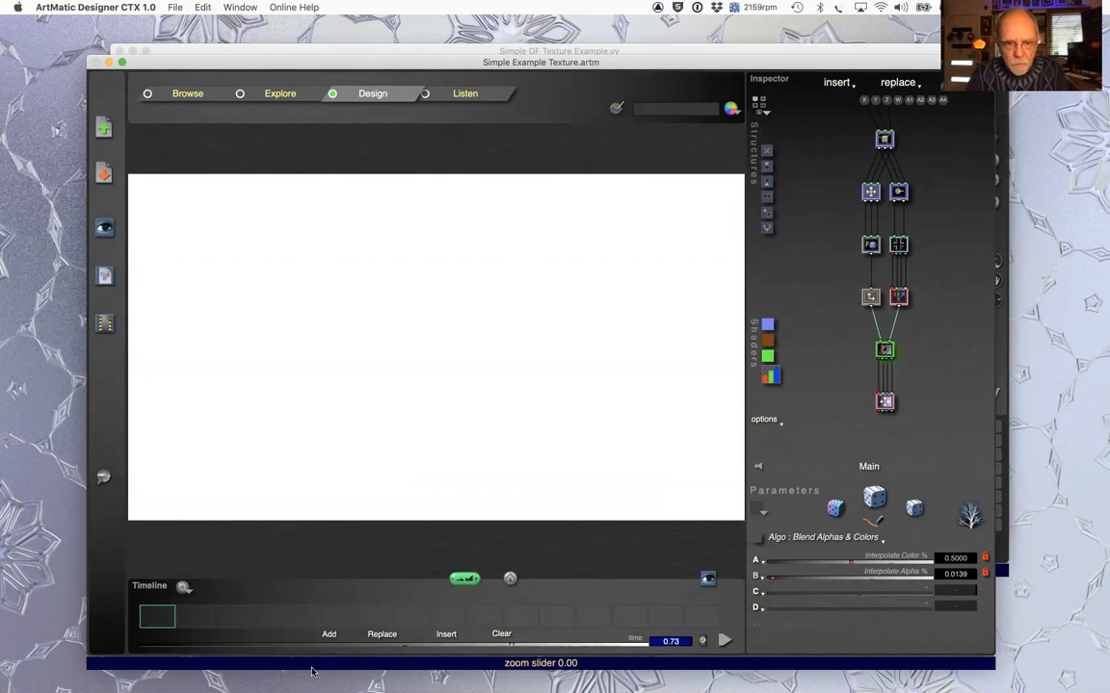
click(870, 247)
click(870, 192)
click(884, 140)
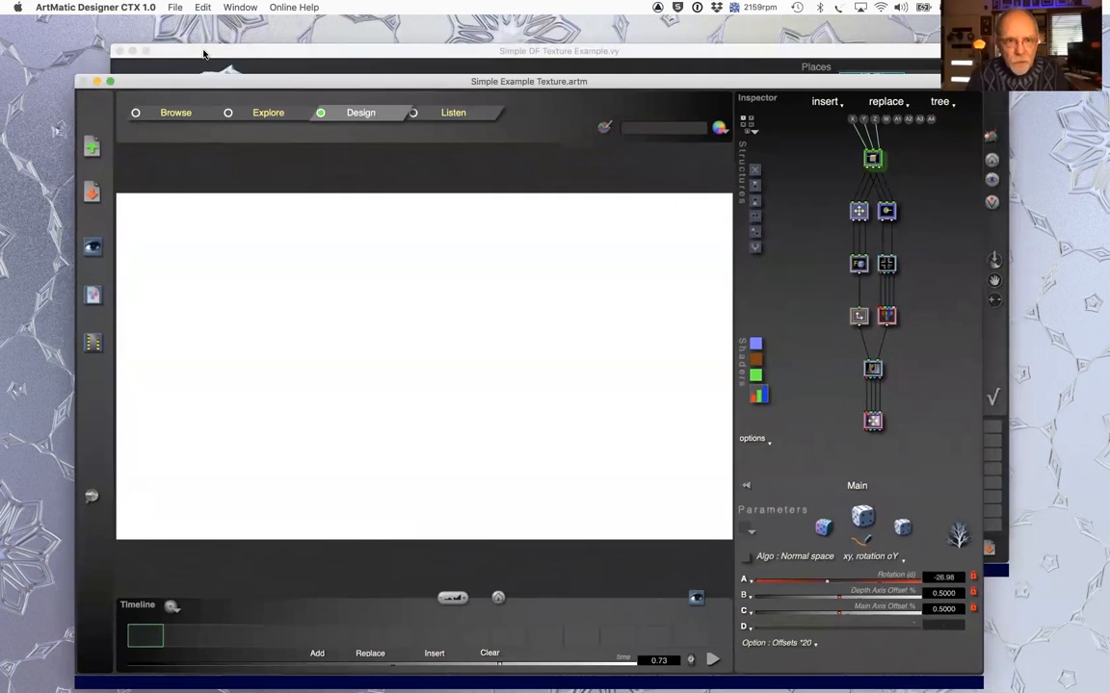
- Switch to Voyager, close the DF Objects settings and return to the structure in Designer
click(204, 52)
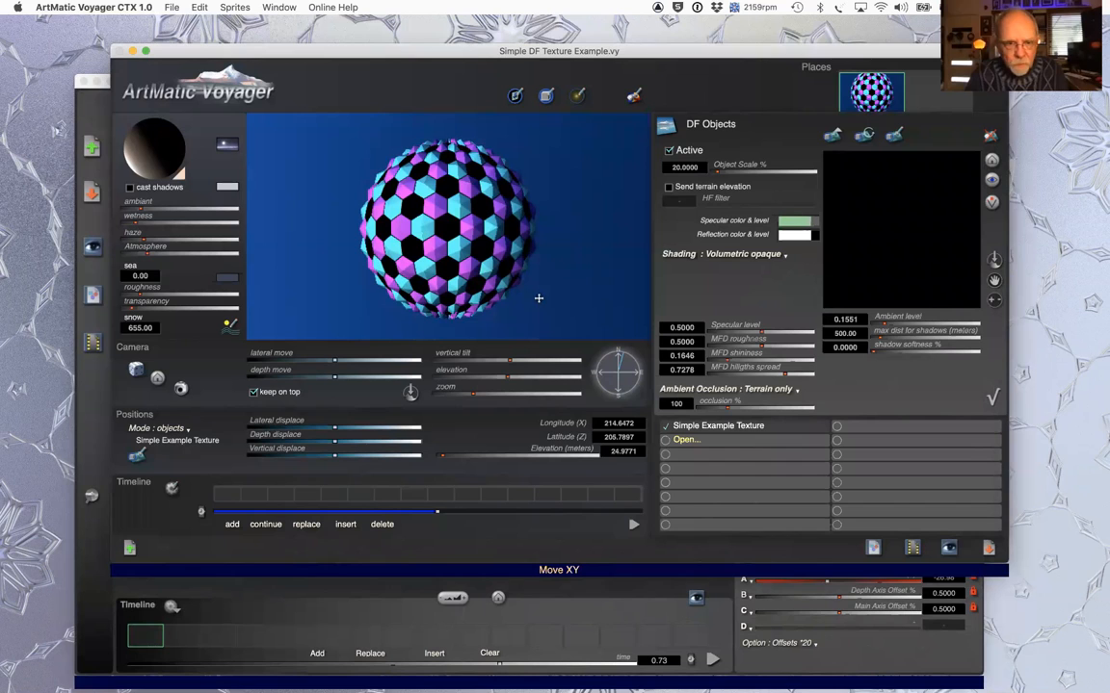
click(990, 397)
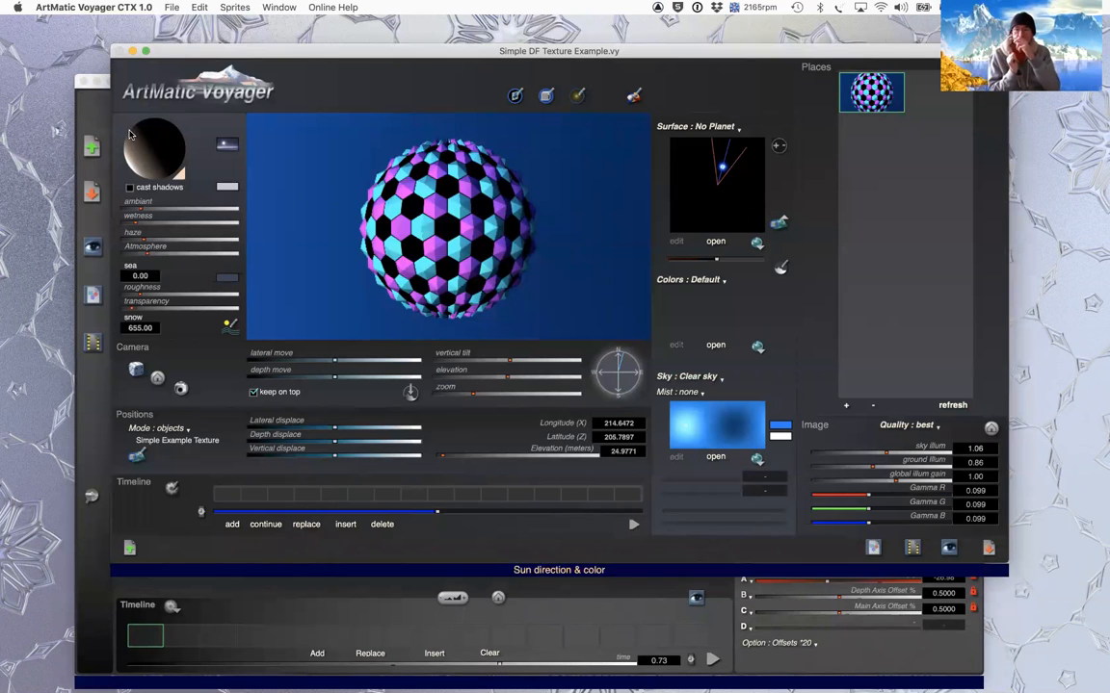
click(94, 117)
- Try the Geographic clut shader on the main output and restore the RGB Density shader
click(759, 395)
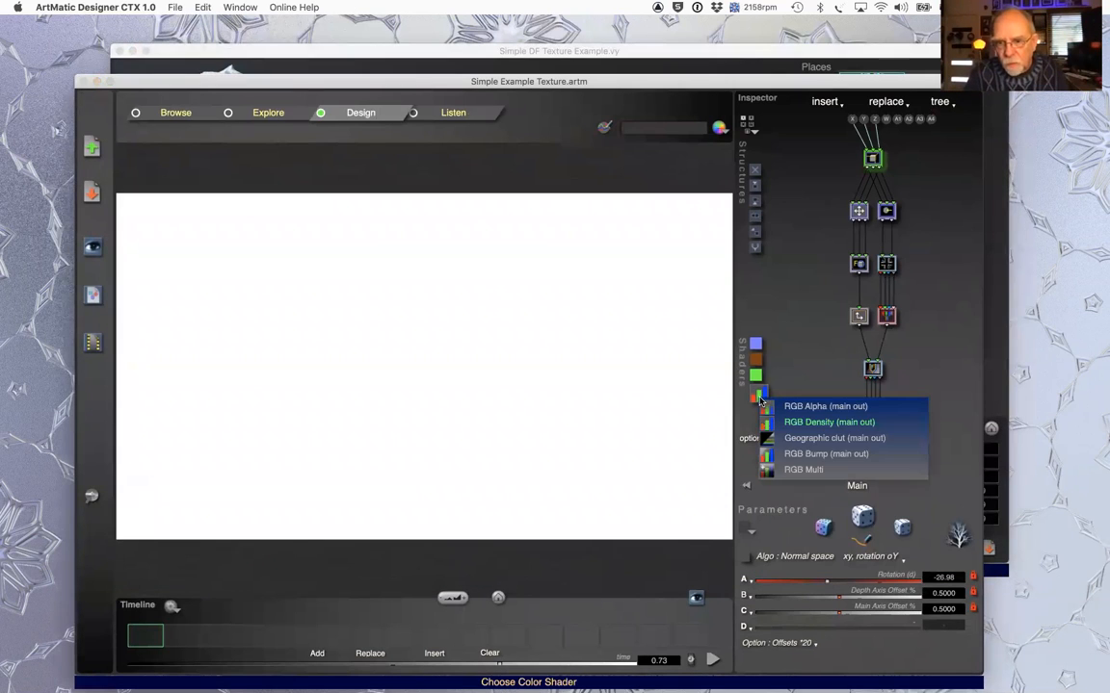
click(813, 442)
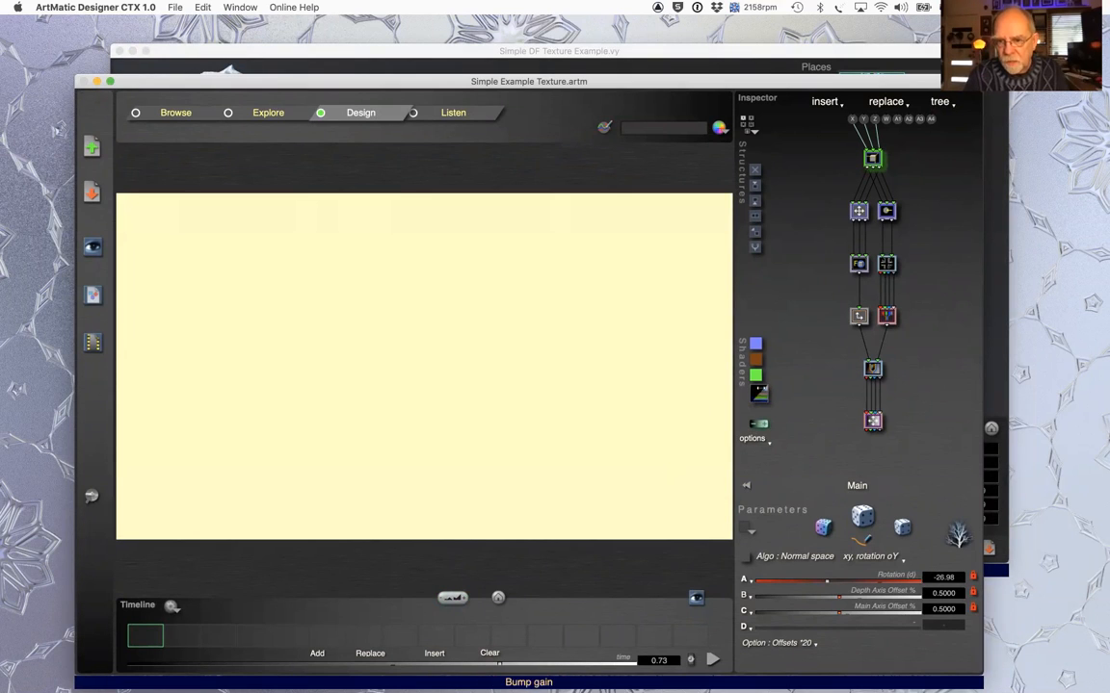
click(759, 392)
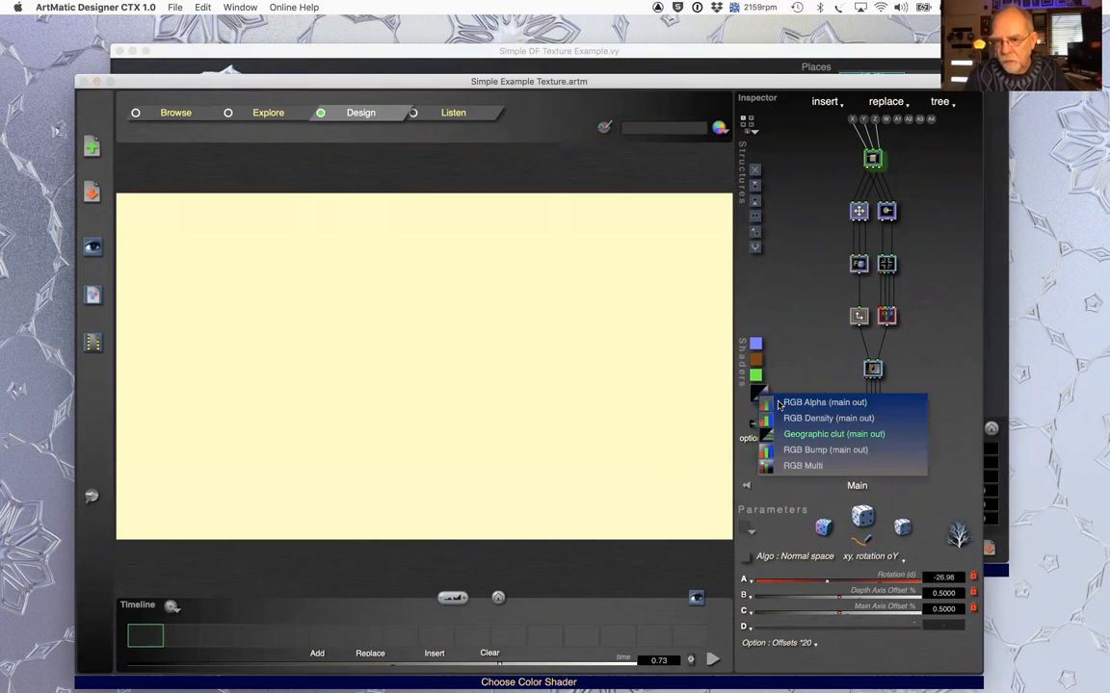
click(825, 418)
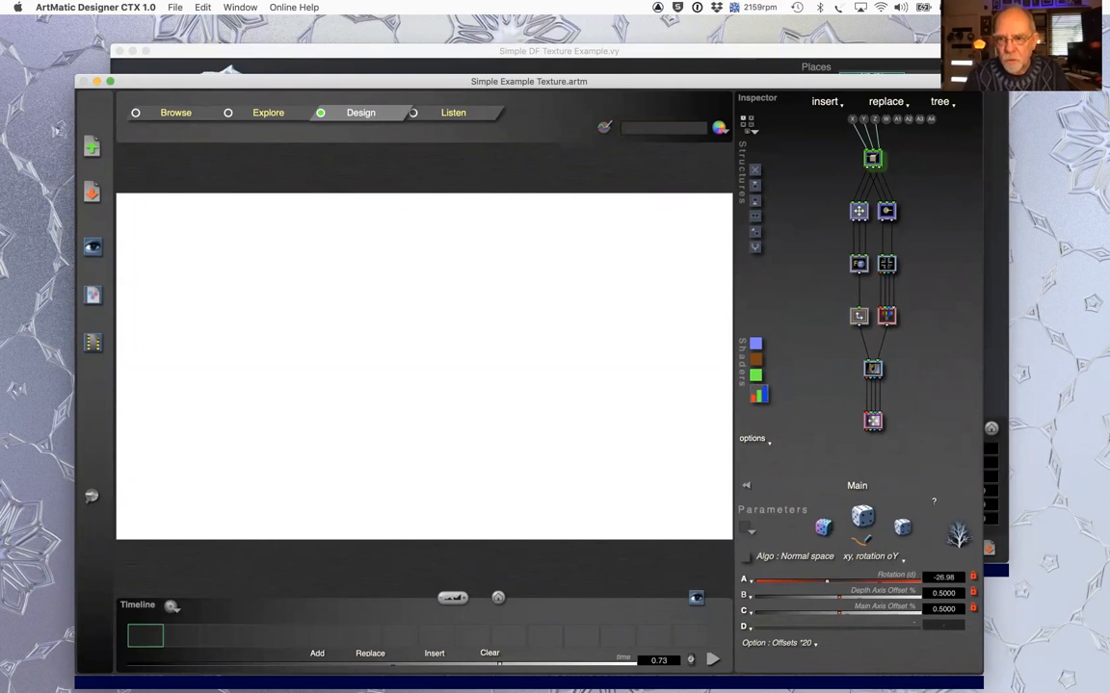
- Reset Designer's preview to its default view and compare it with the sphere rendered in Voyager
click(498, 599)
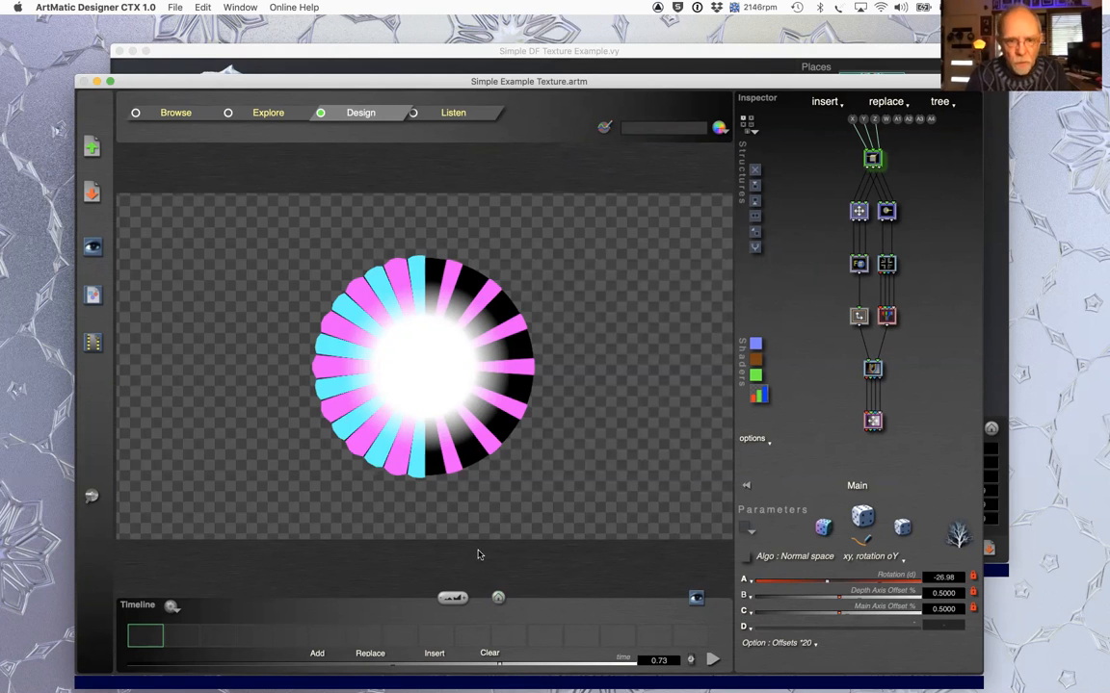
click(968, 60)
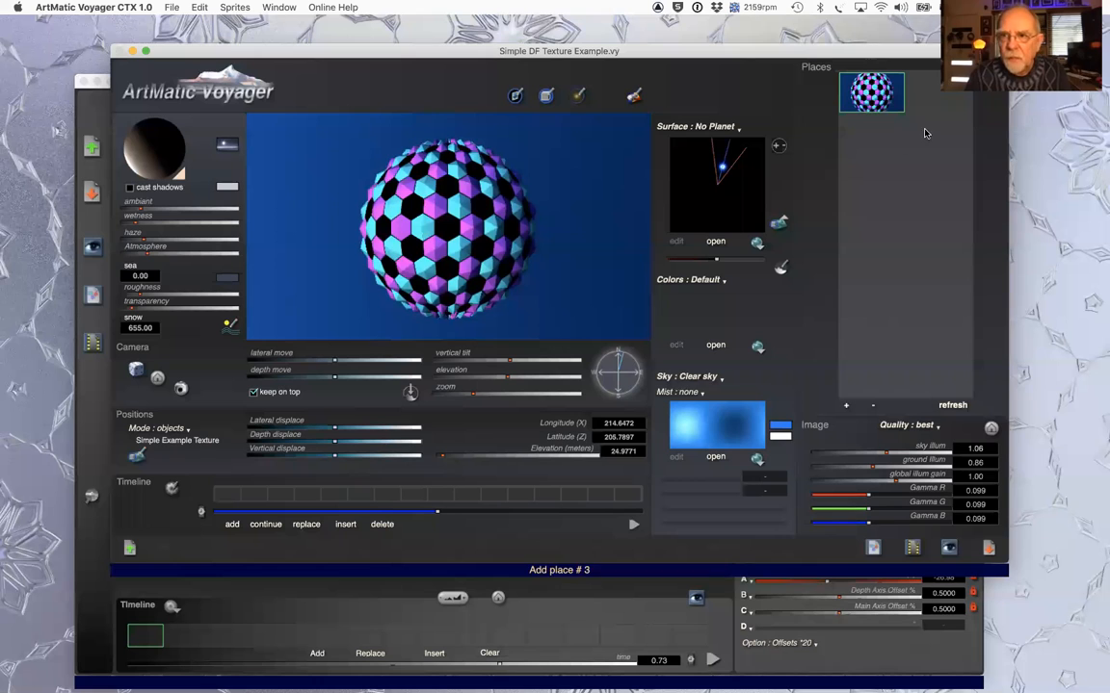
click(96, 427)
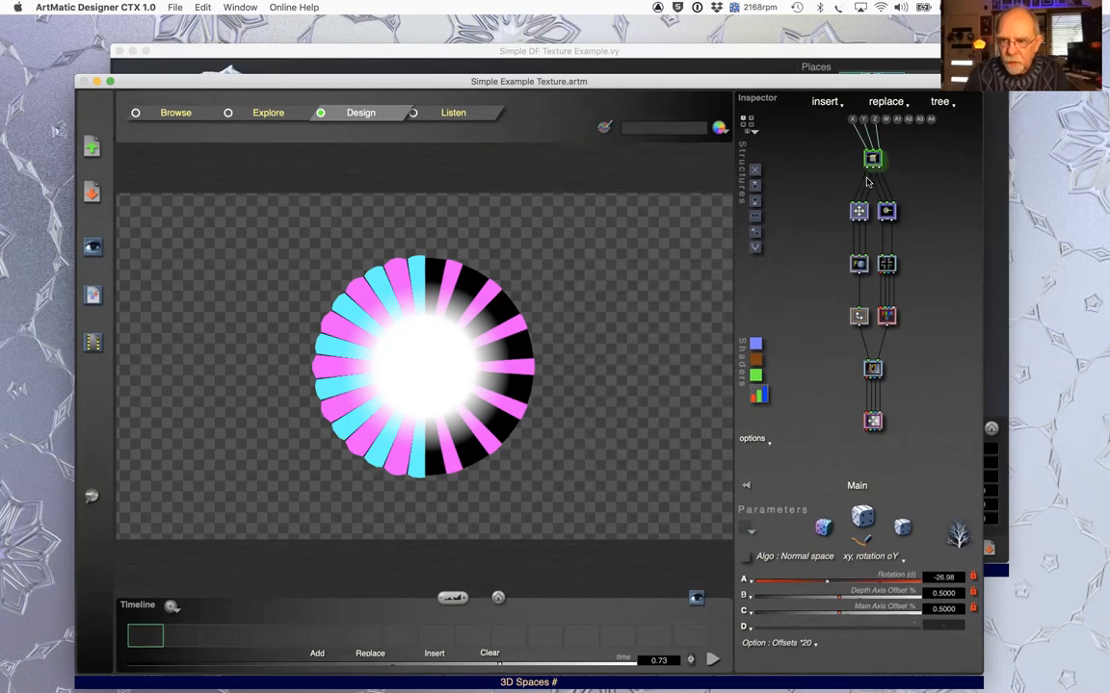
- Inspect the Sphere # and Blend Alphas & Colors tiles, and enter the compiled Texture tree
click(861, 264)
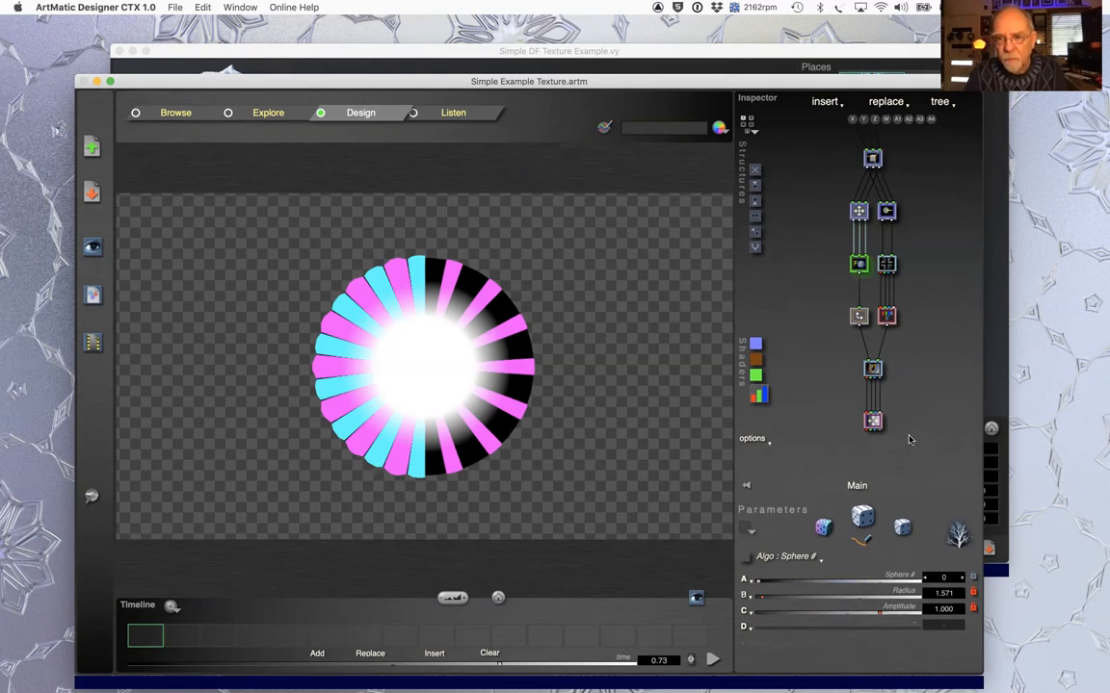
click(871, 369)
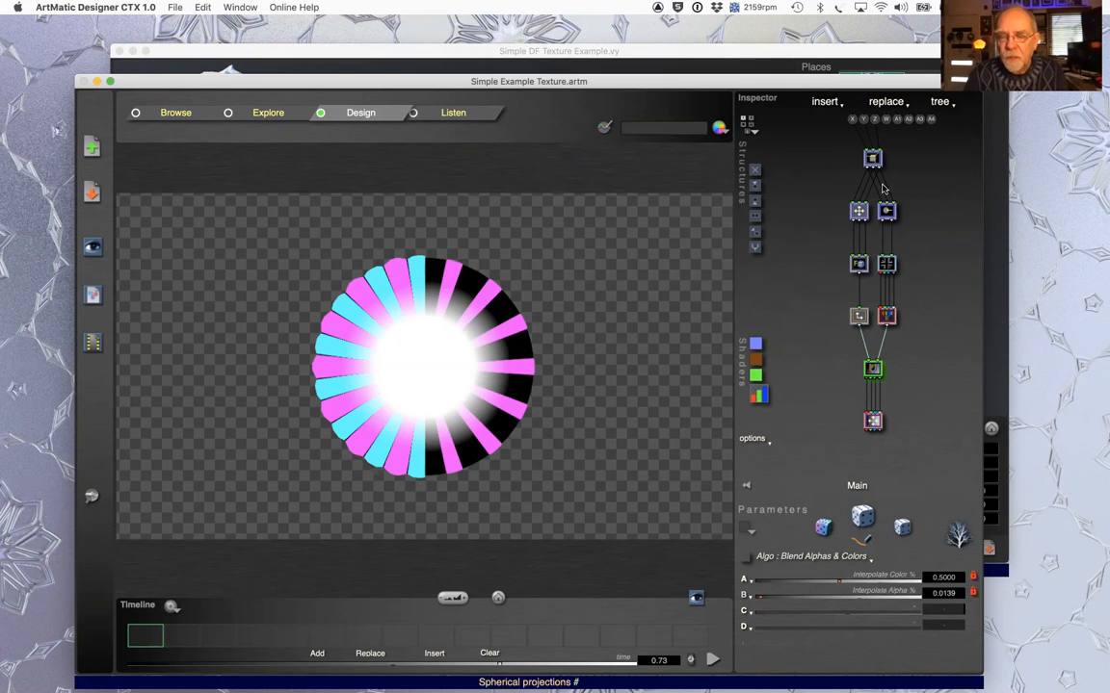
click(886, 266)
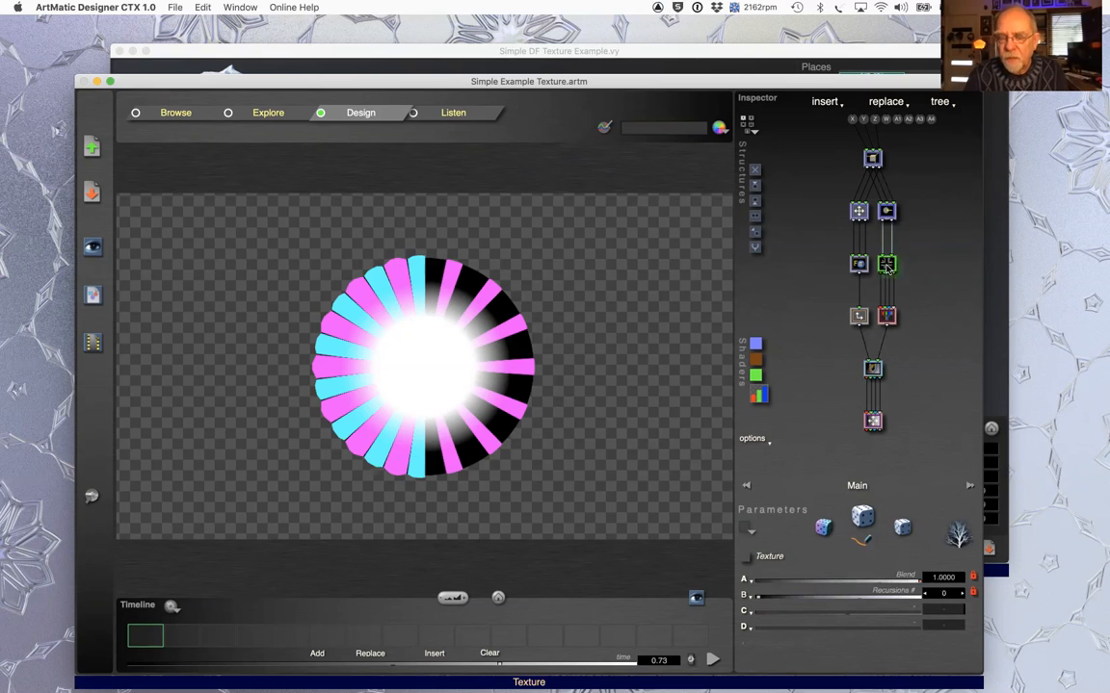
key(Right)
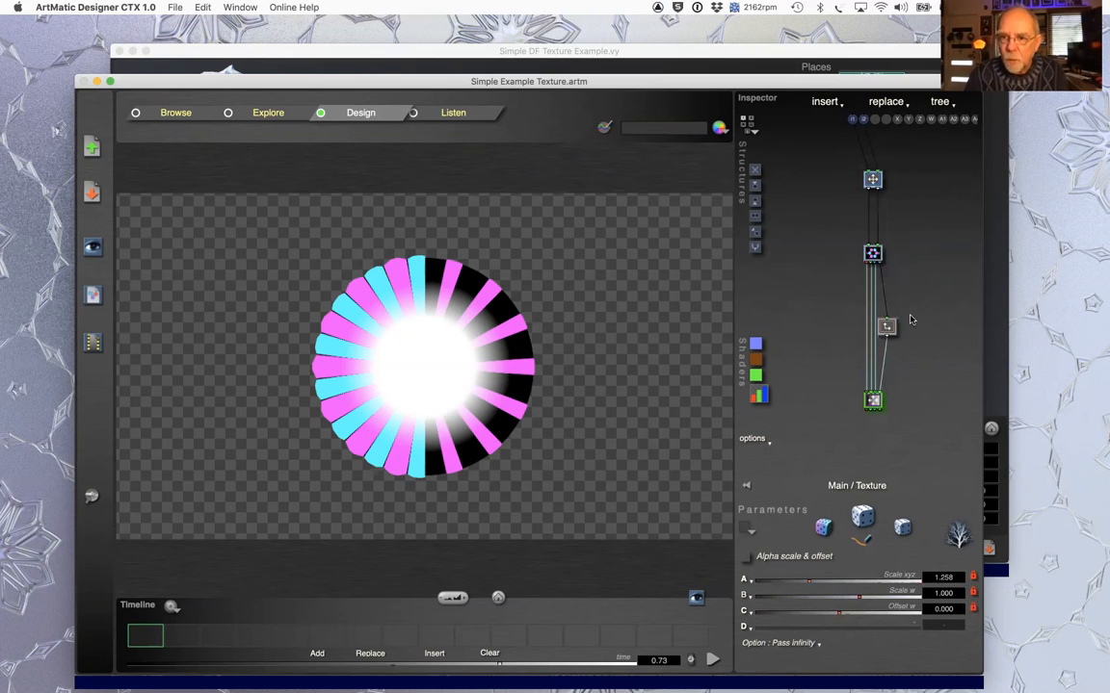
- Examine the Hexagonal tiles component inside the Texture tree and the functions available to replace it
click(873, 255)
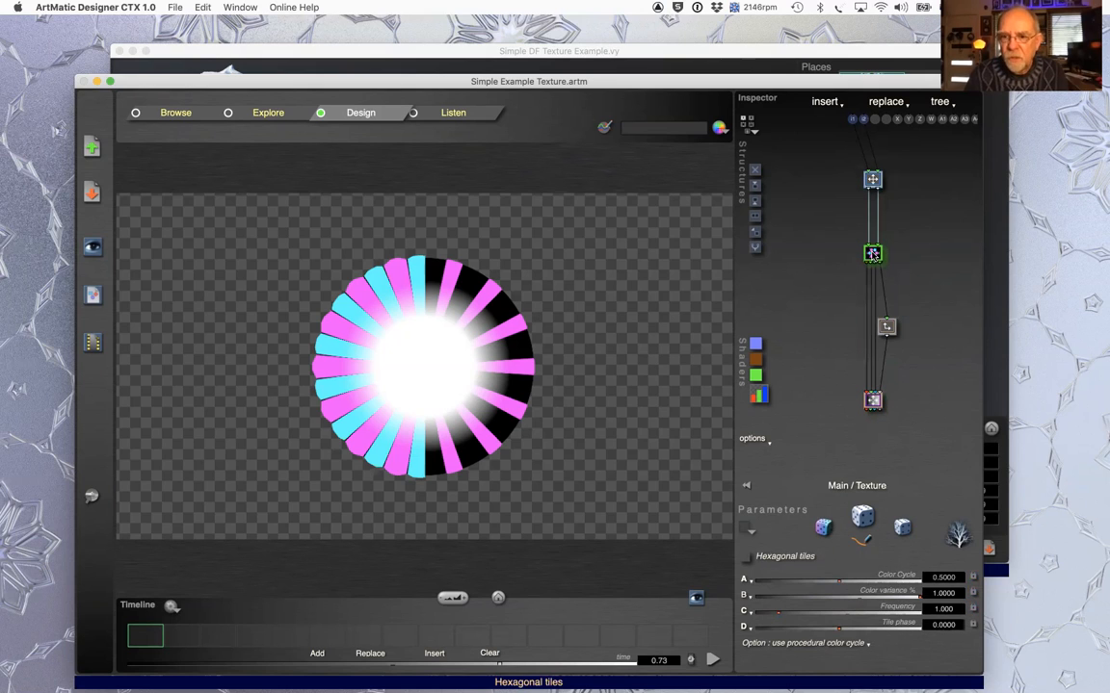
click(872, 254)
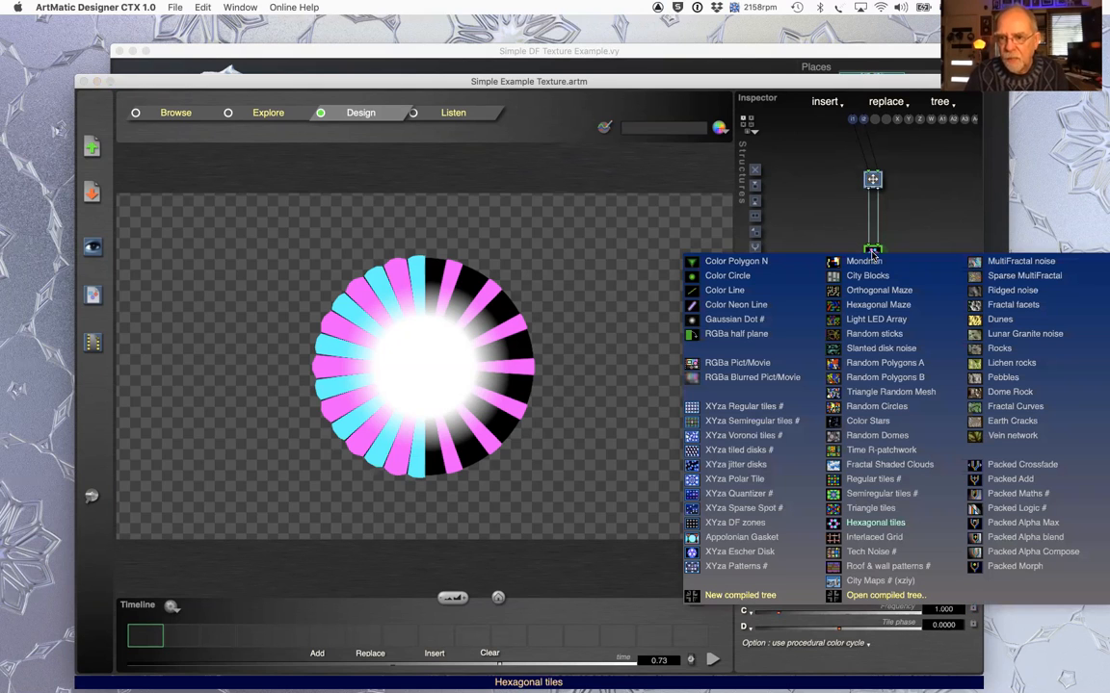
click(892, 229)
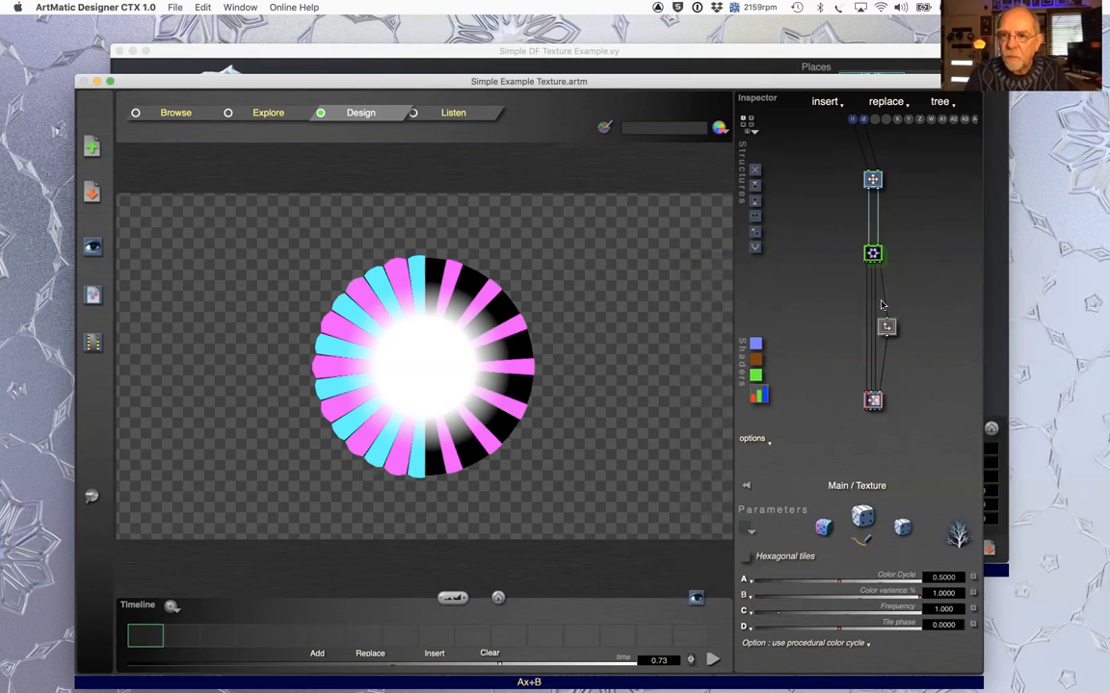
- Leave the compiled Texture tree and inspect the Spherical projections tile's settings in the main tree
double_click(930, 399)
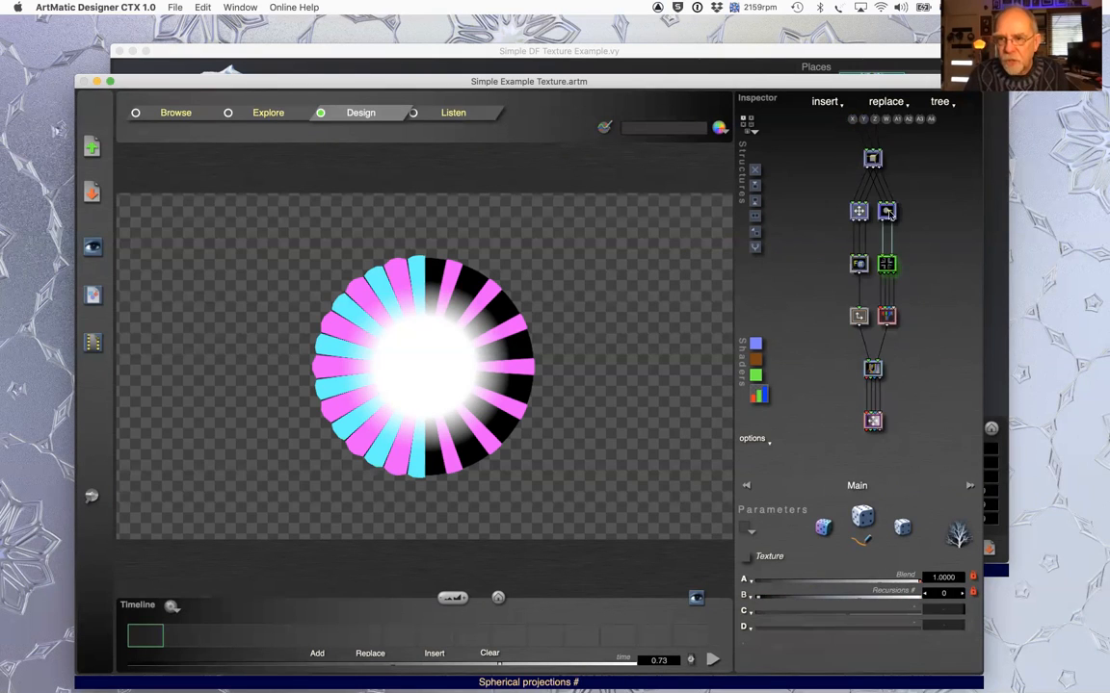
click(887, 214)
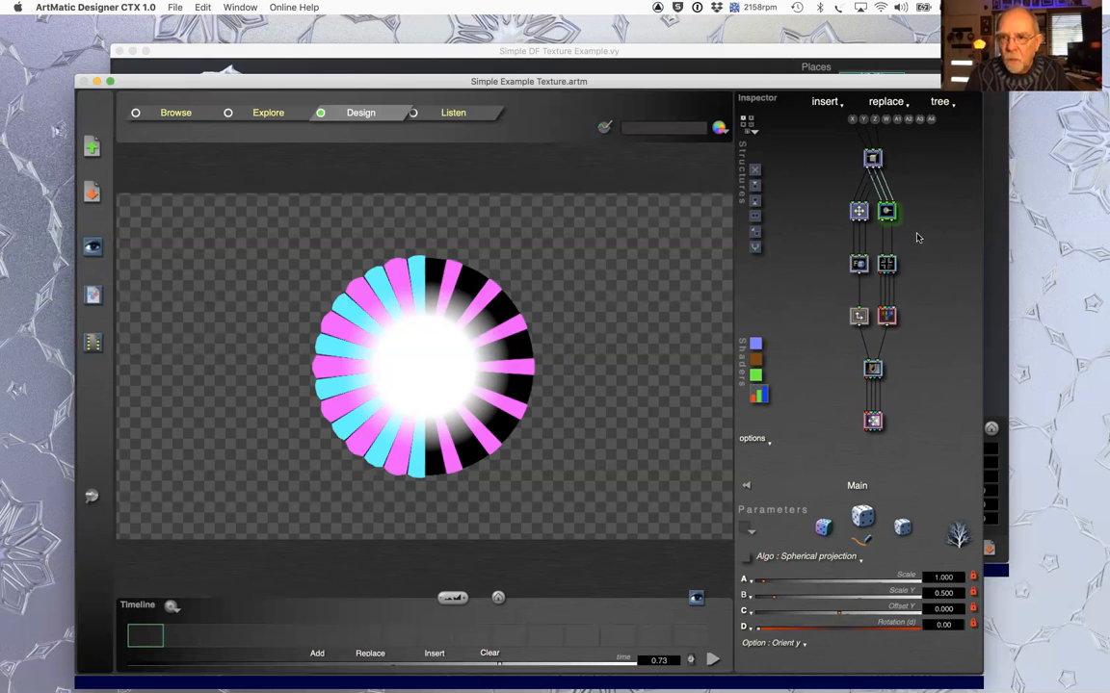
- Switch to Voyager, turn the sunlight to illuminate the front of the textured sphere, and return to Designer
key(super+Tab)
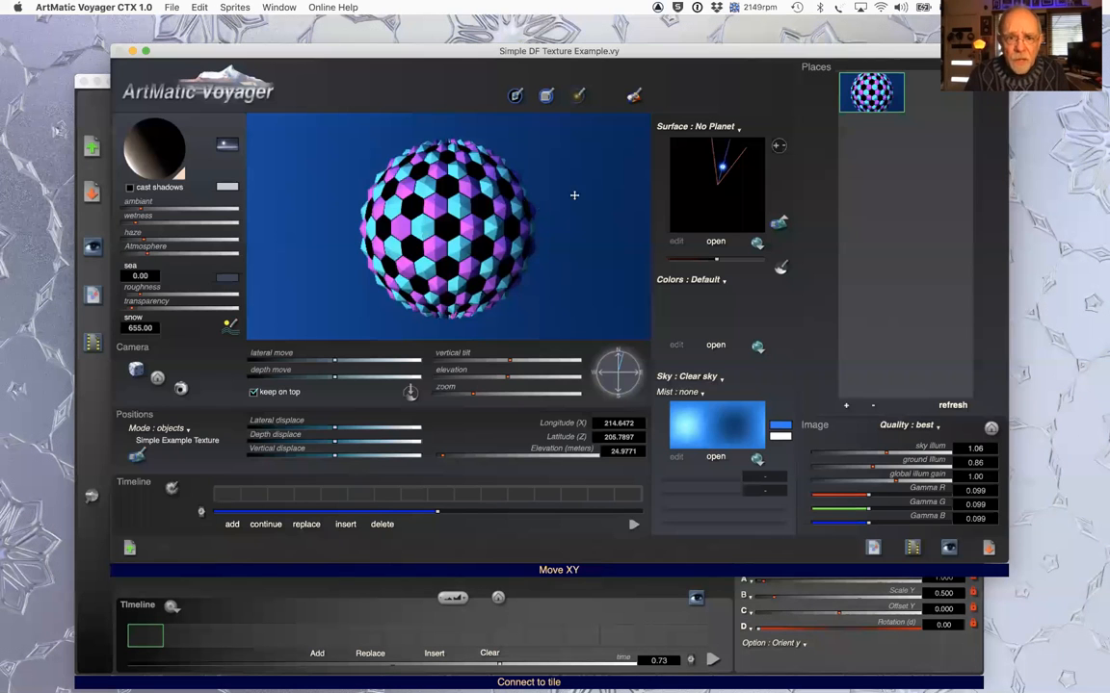
mouse_move(136, 166)
mouse_down()
mouse_move(129, 158)
mouse_move(167, 173)
mouse_move(113, 162)
mouse_move(159, 154)
mouse_move(206, 178)
mouse_move(154, 154)
mouse_move(145, 165)
mouse_up()
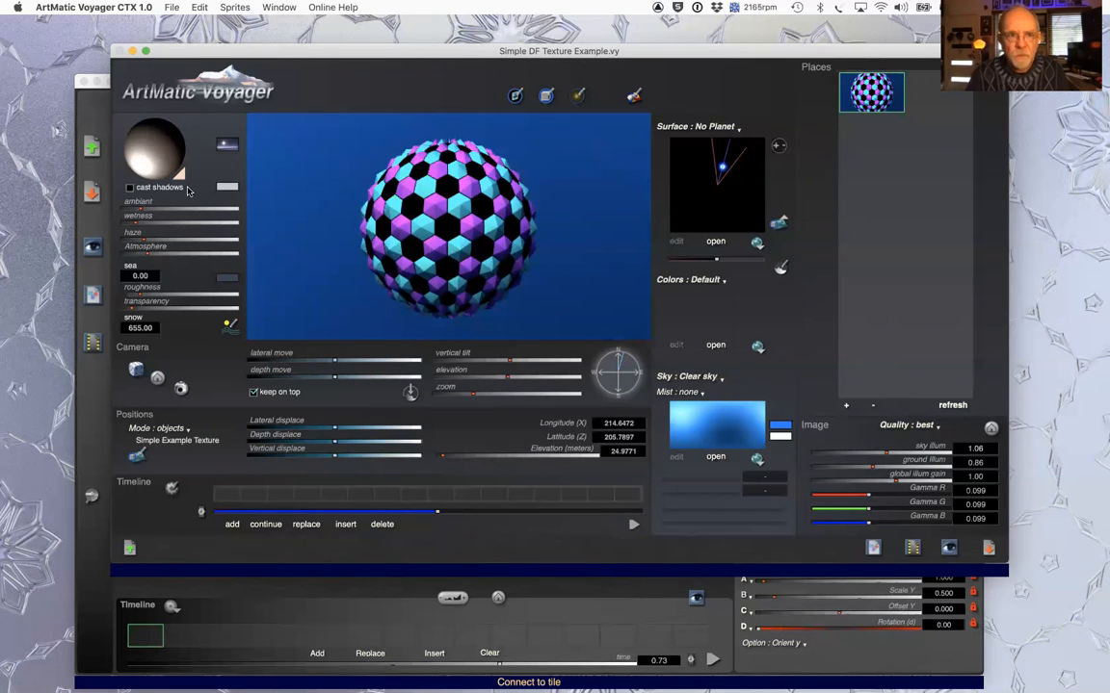
click(90, 112)
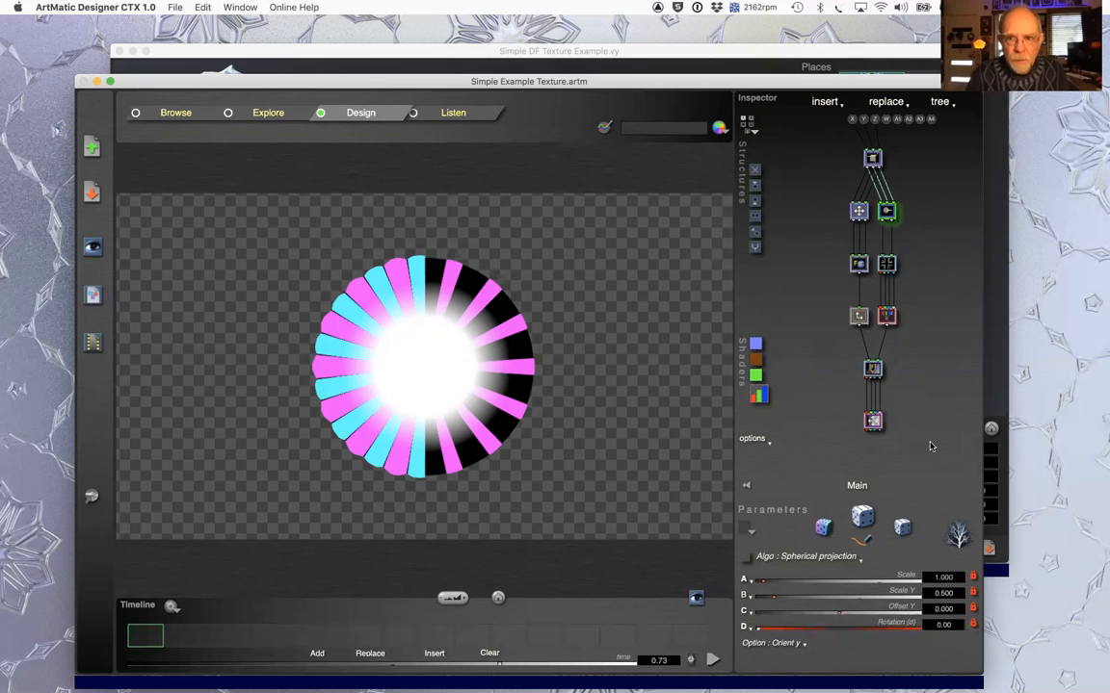
click(174, 8)
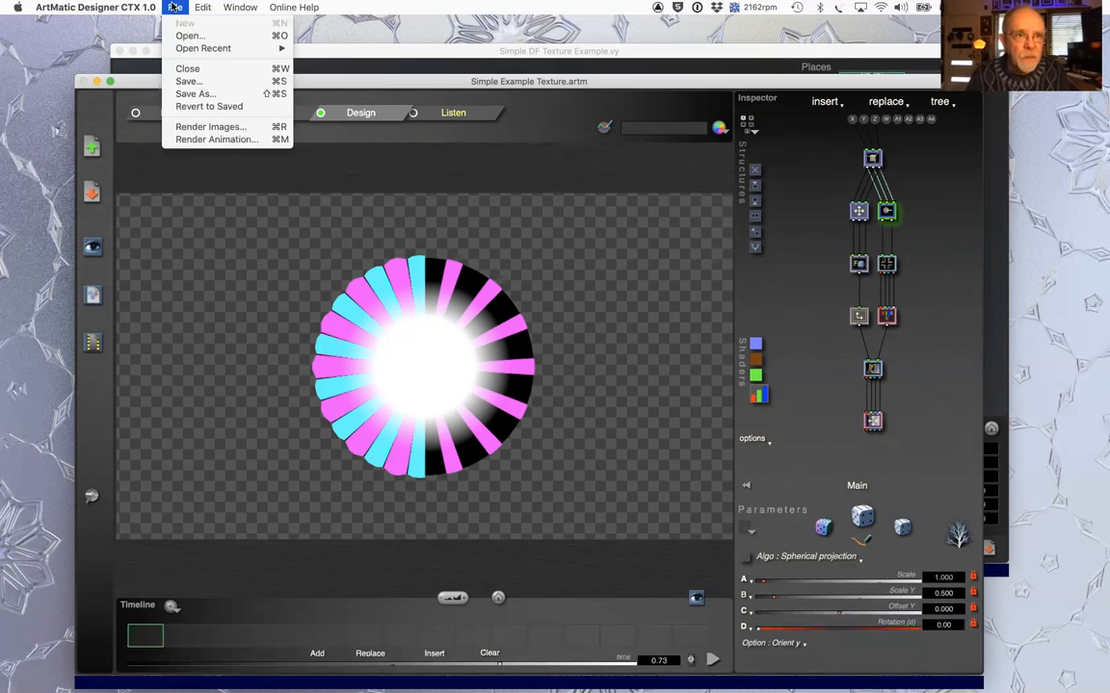
mouse_move(177, 49)
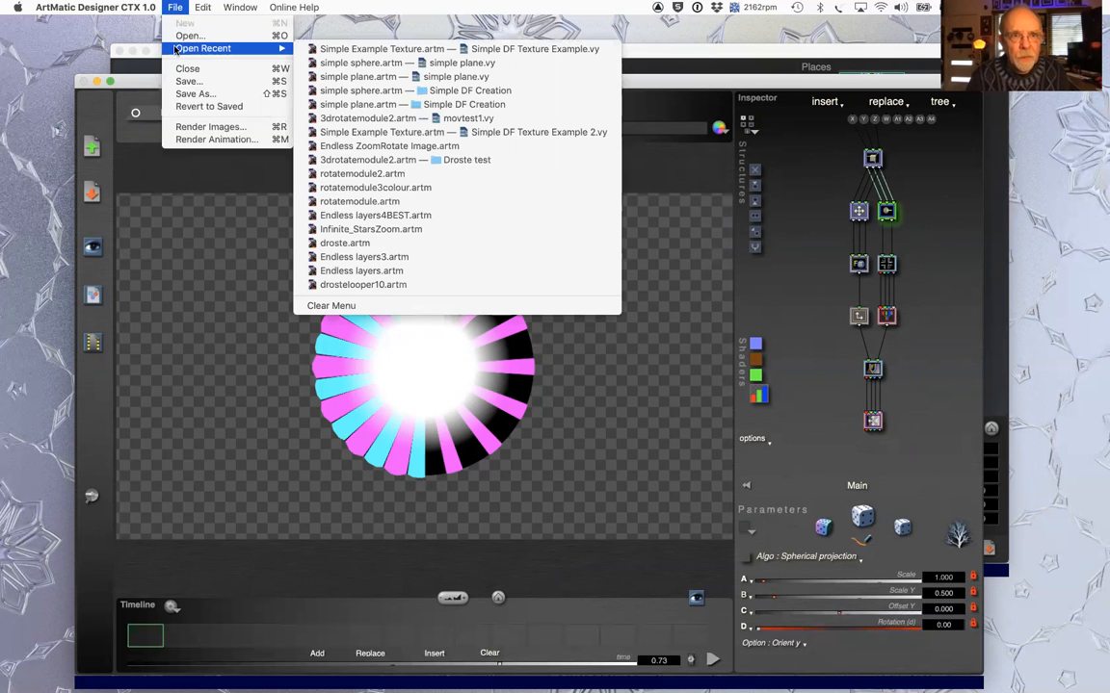
click(405, 48)
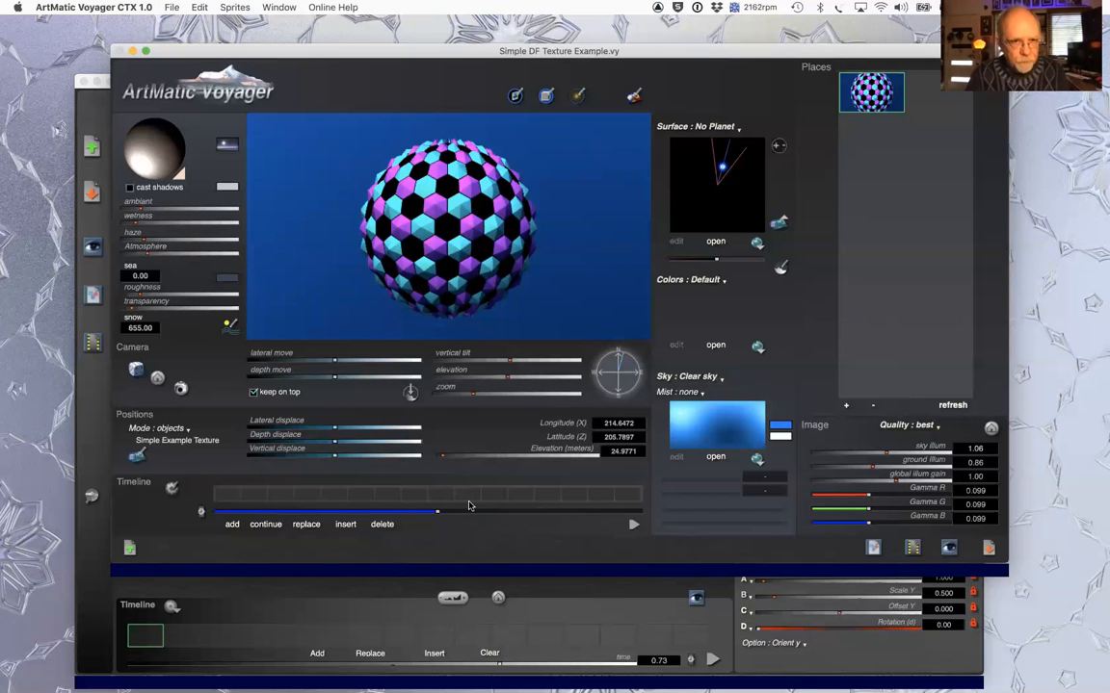
- Open the recent scene simple plane.vy in Voyager
click(172, 8)
mouse_move(192, 48)
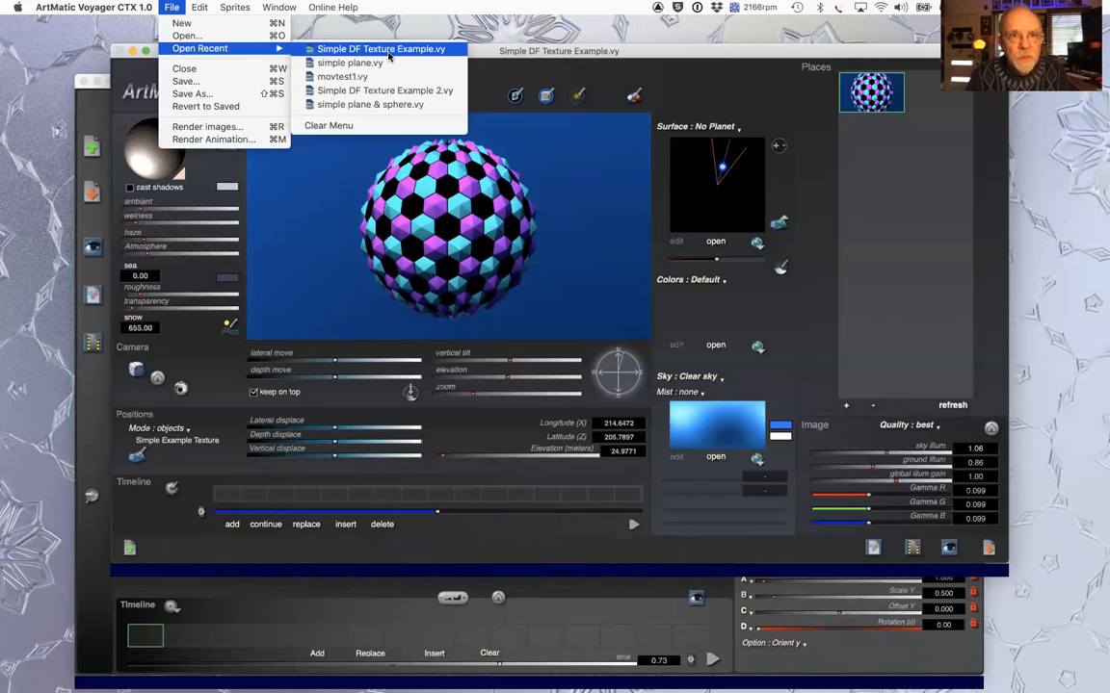
click(350, 63)
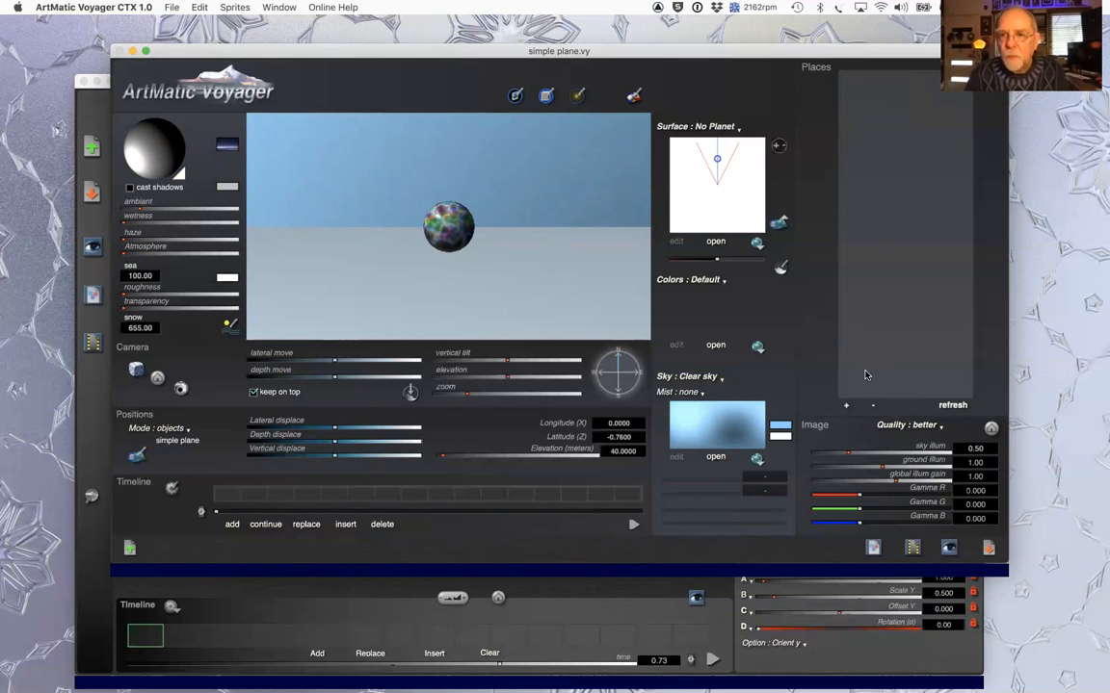
- Show the scene's DF Objects and open the simple sphere object for editing in ArtMatic Designer
click(779, 222)
click(894, 136)
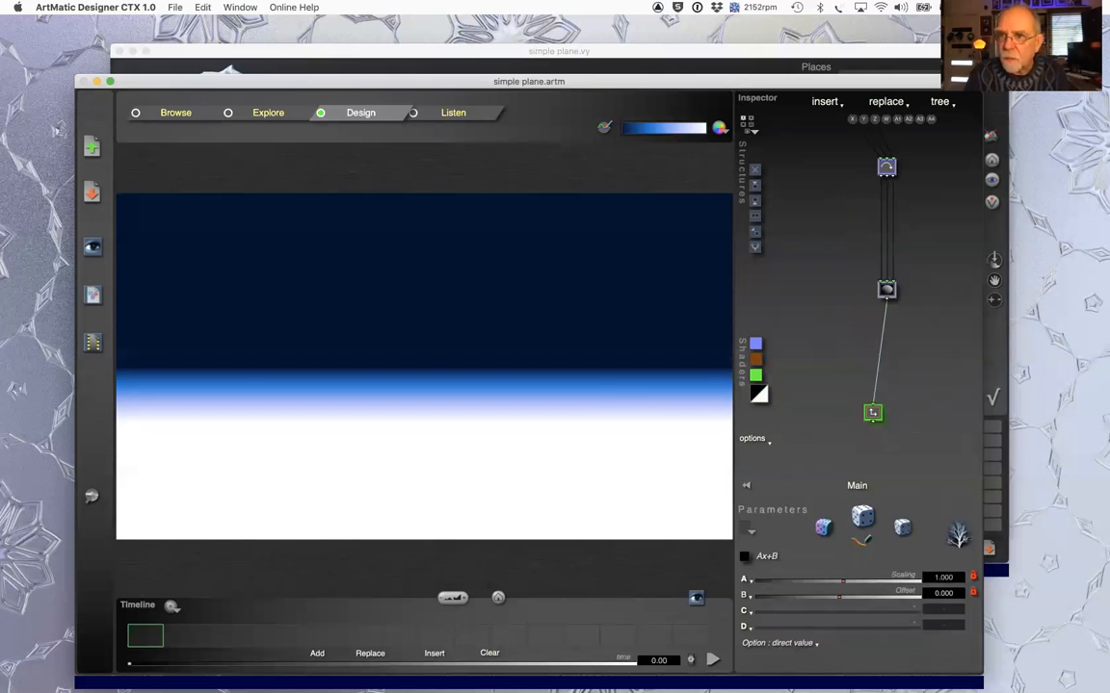
click(948, 60)
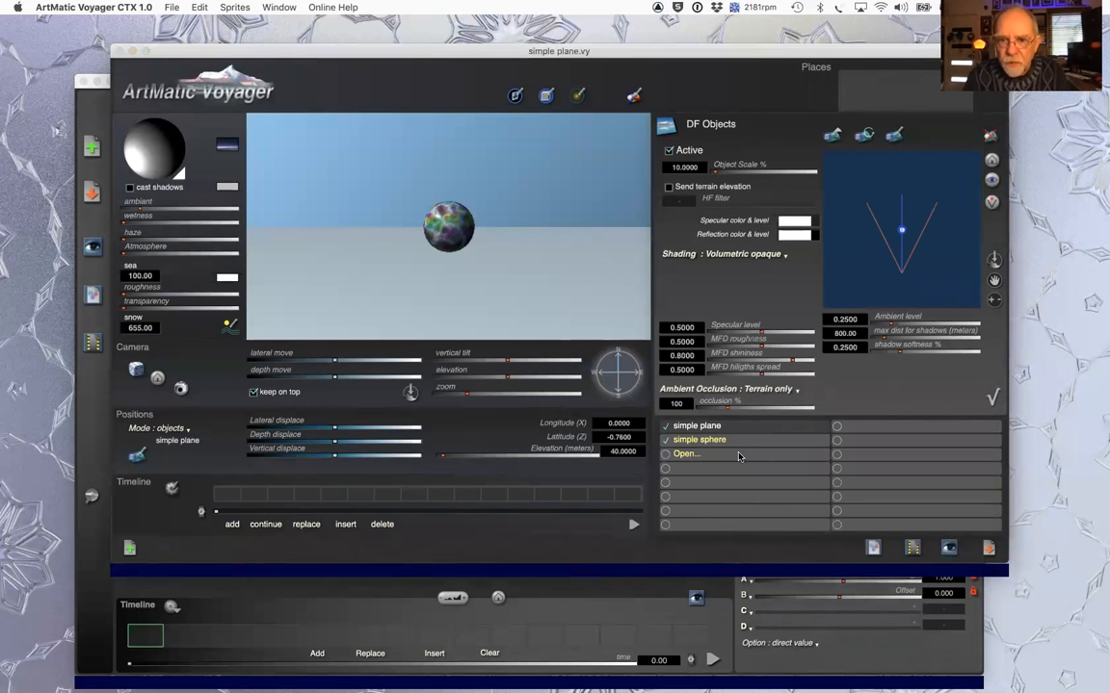
click(893, 140)
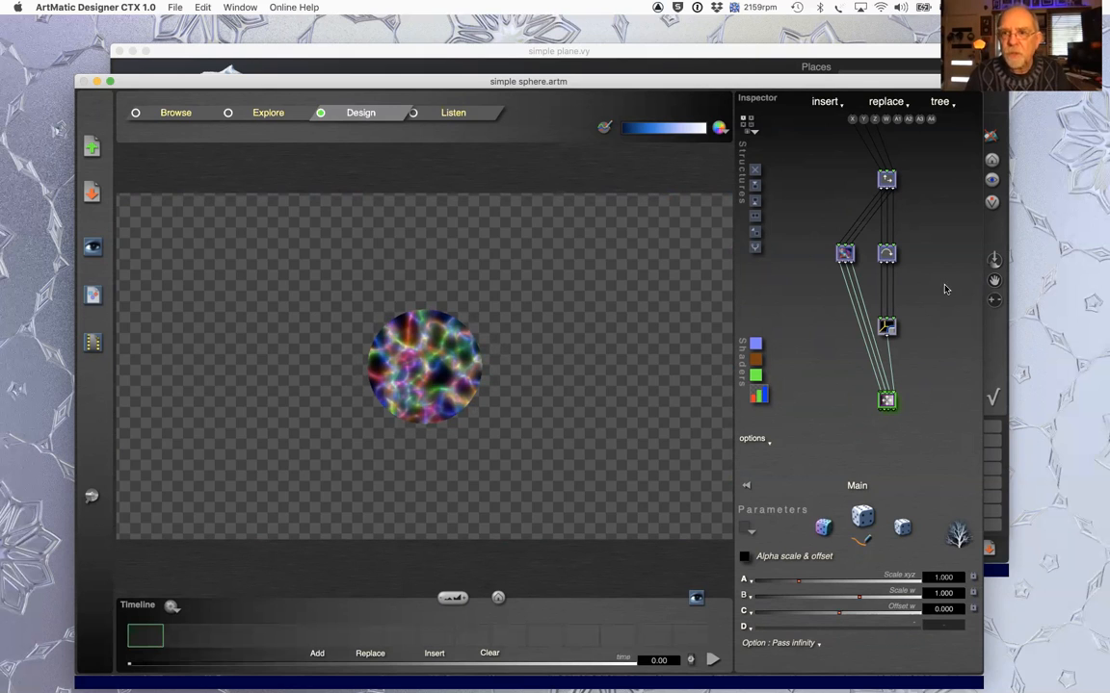
- Insert a 3D Fractal displace tile directly below the 3D Rotate tile in the simple sphere tree
click(886, 255)
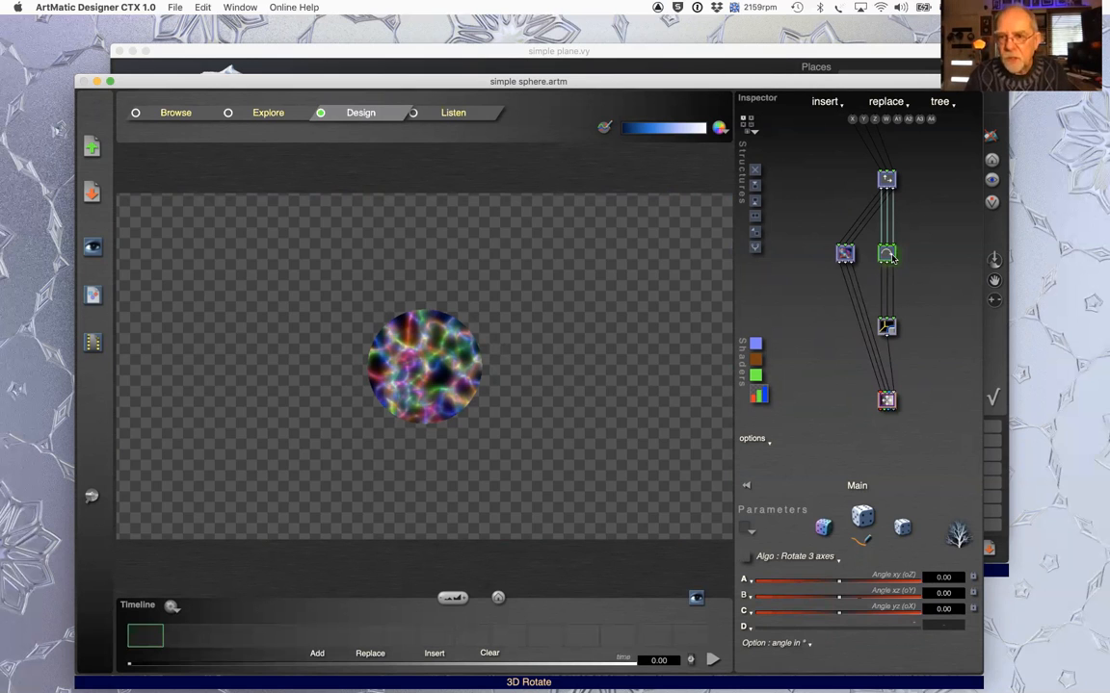
key(Down)
click(882, 290)
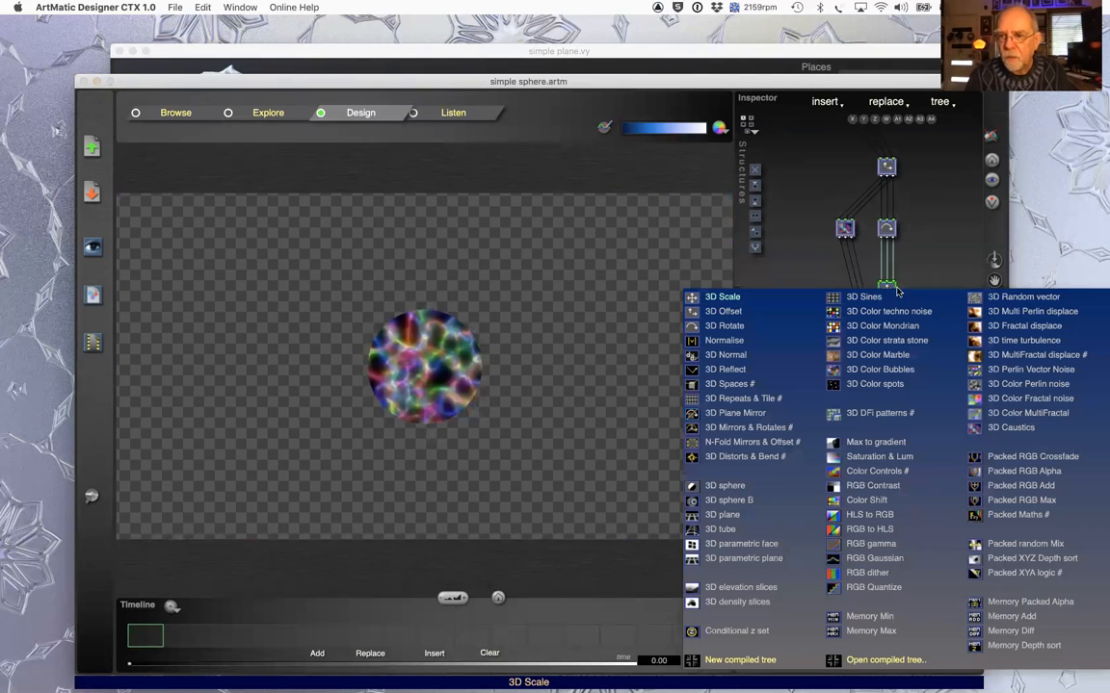
click(1028, 327)
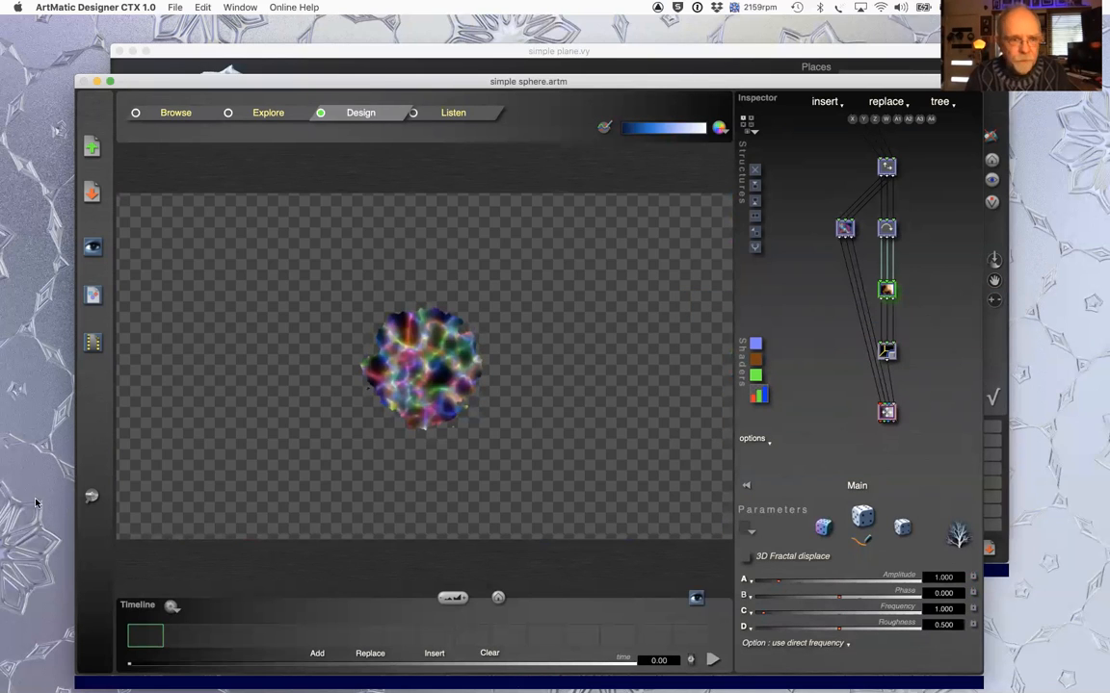
- Turn on the live Voyager preview and zoom Voyager's camera in on the displaced sphere
click(90, 496)
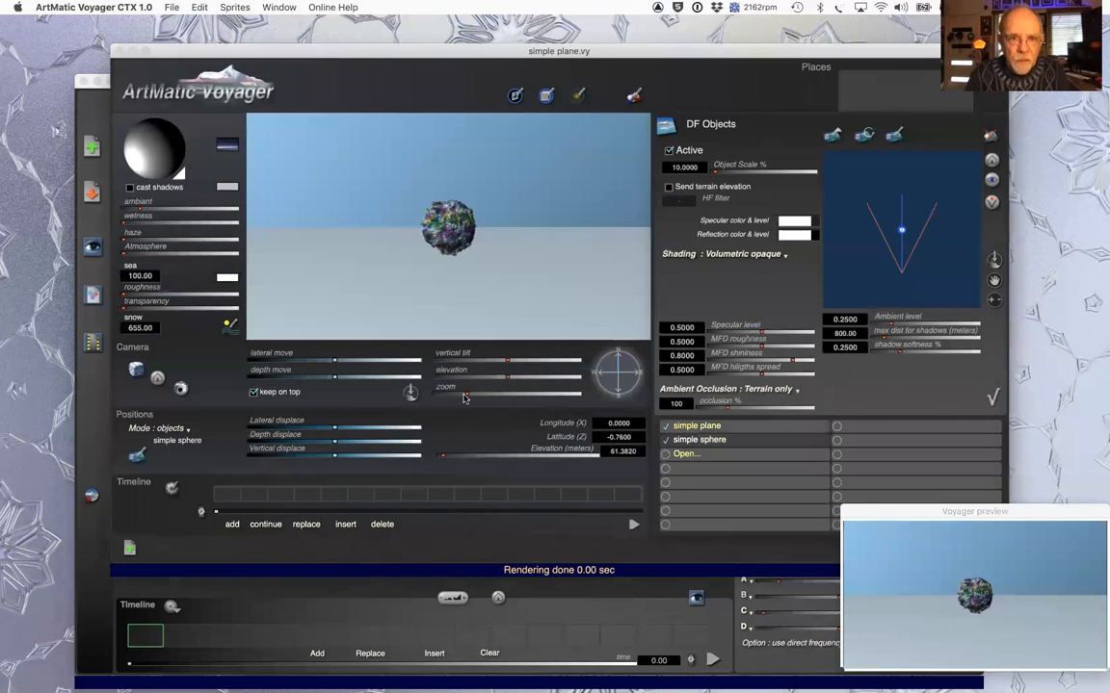
click(473, 398)
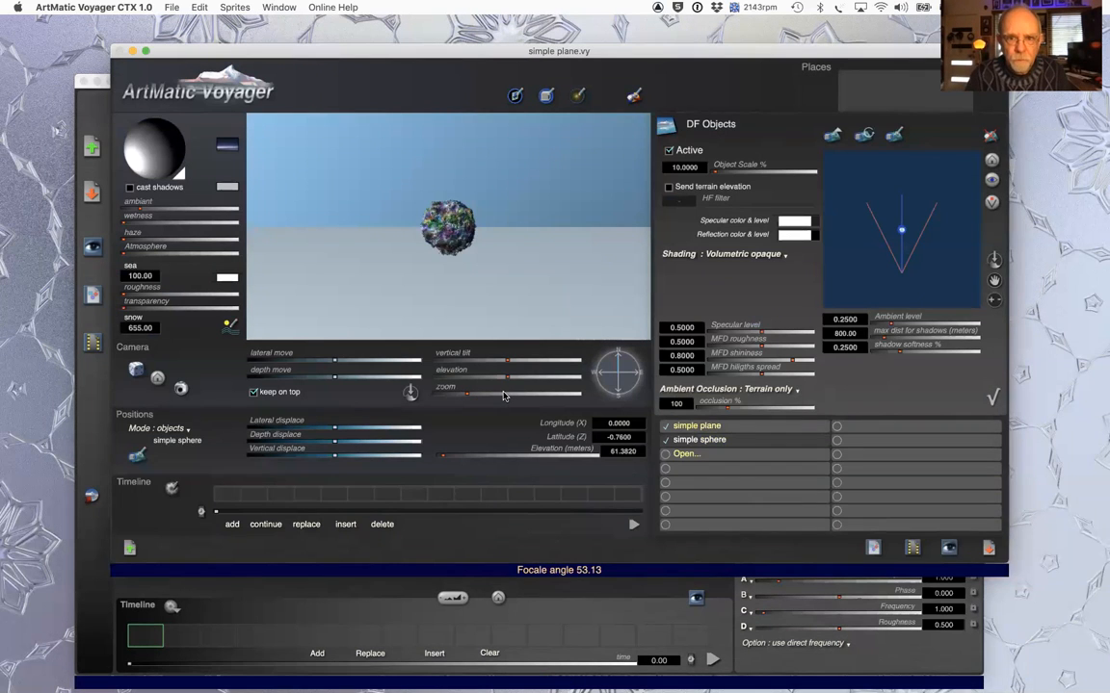
drag(499, 393, 501, 395)
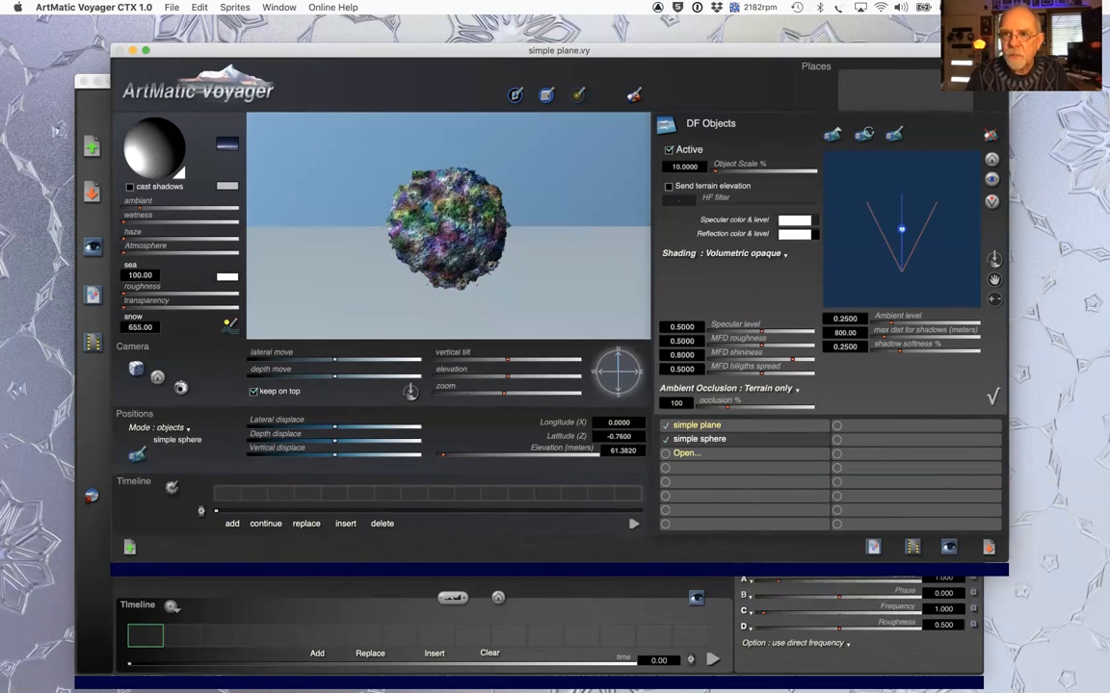
- Set the 3D Fractal displace amplitude to 0.591 in Designer and view the sphere in Voyager
key(super+Tab)
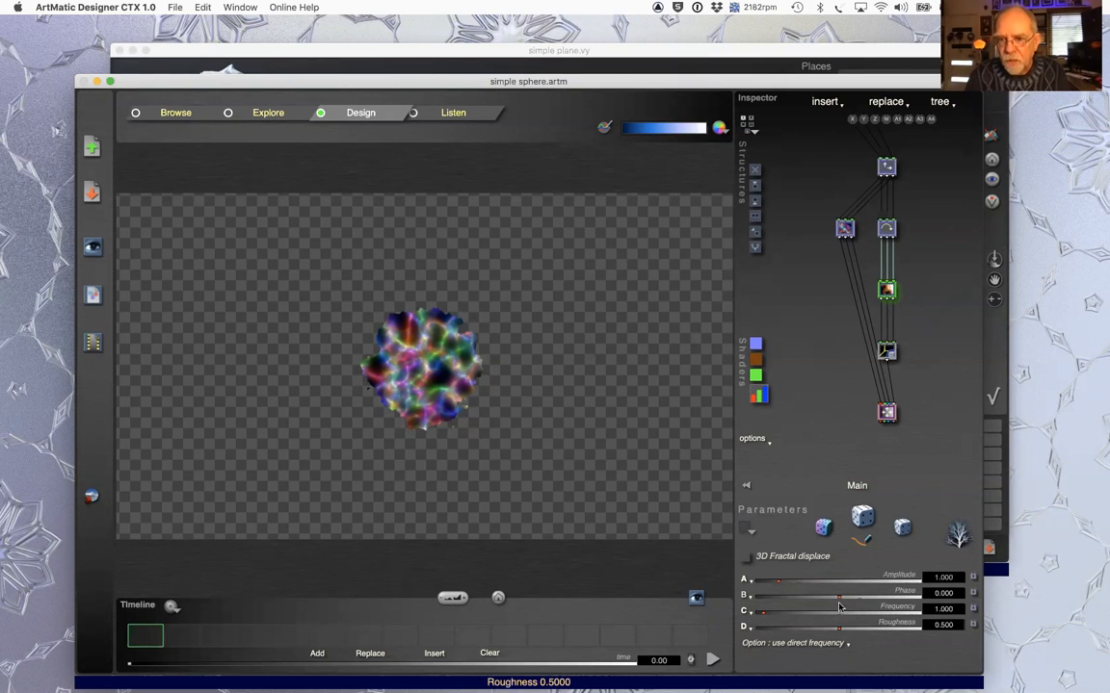
click(766, 582)
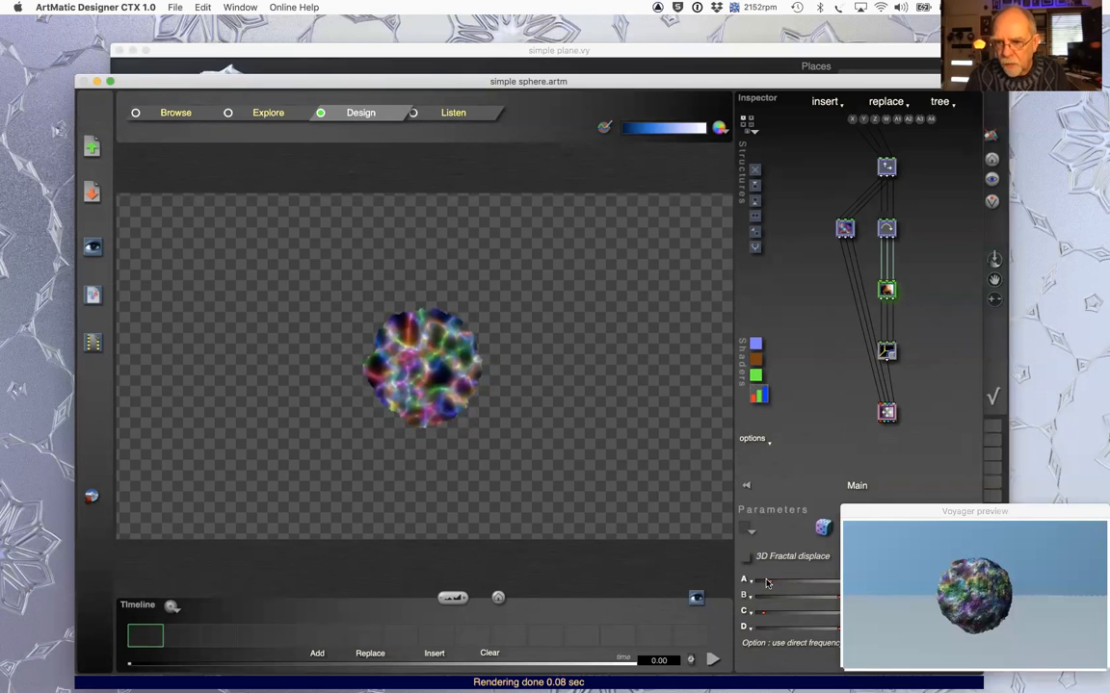
key(super+Tab)
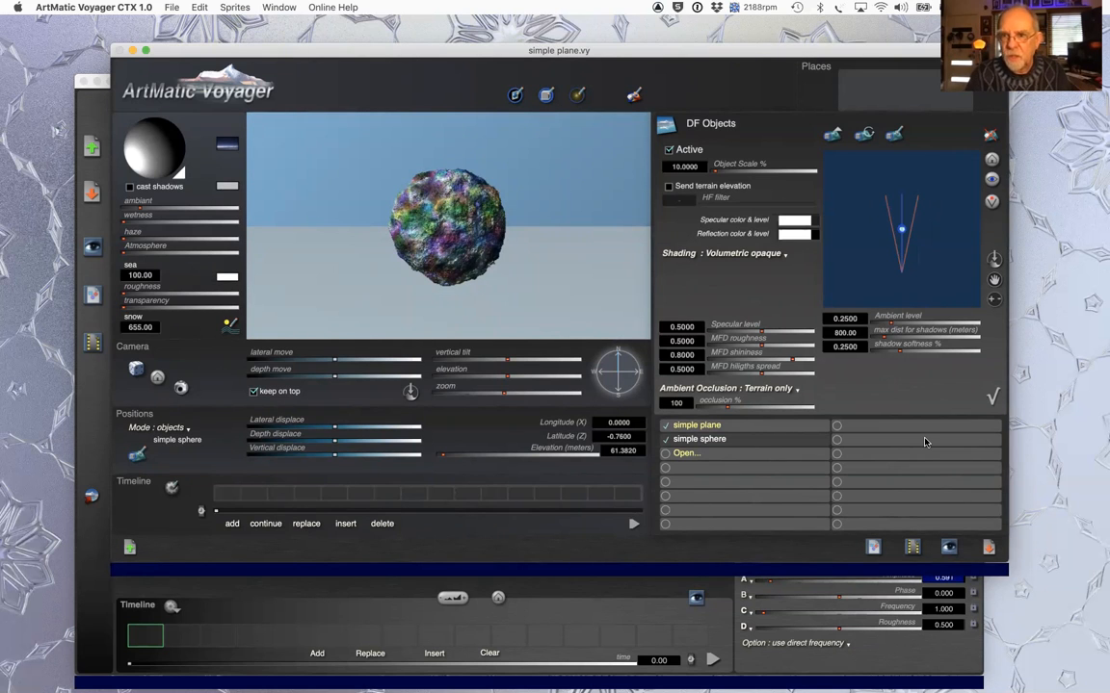
key(super+Tab)
click(174, 7)
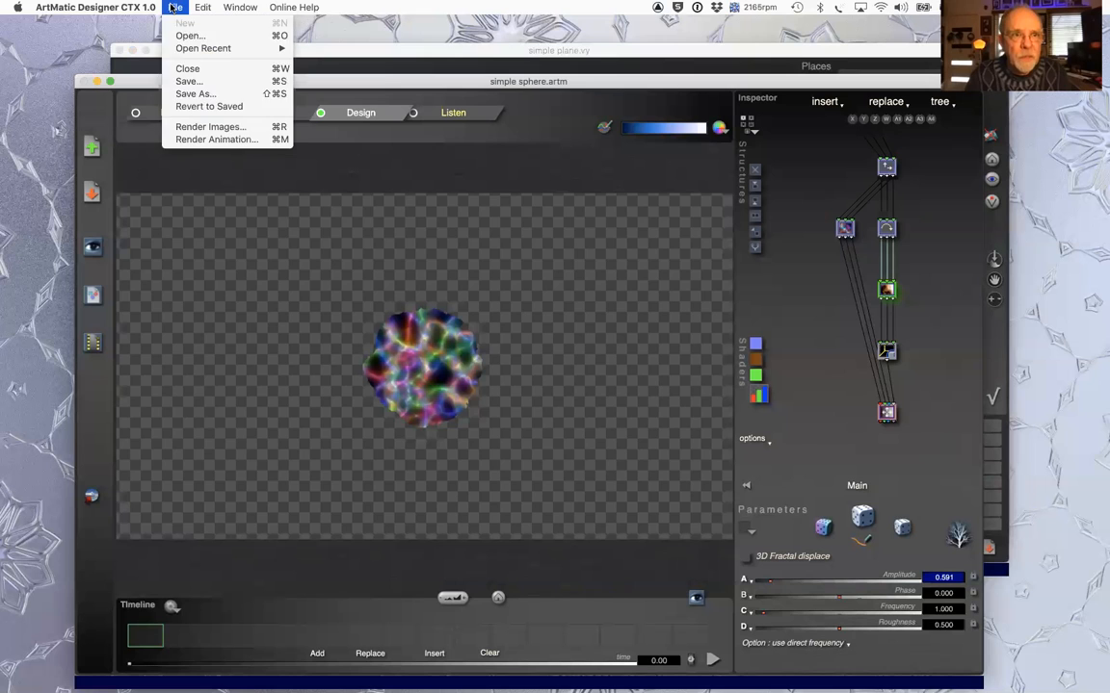
click(185, 281)
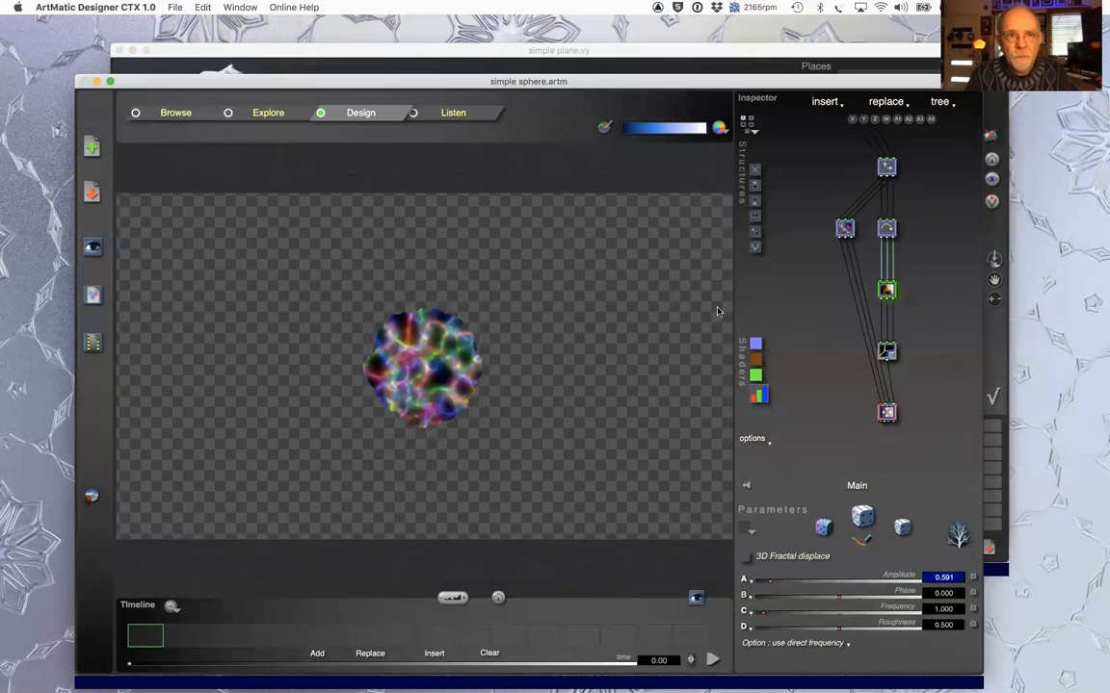
- Reopen the recent scene Simple DF Texture Example.vy in Voyager
click(171, 51)
click(171, 7)
mouse_move(285, 48)
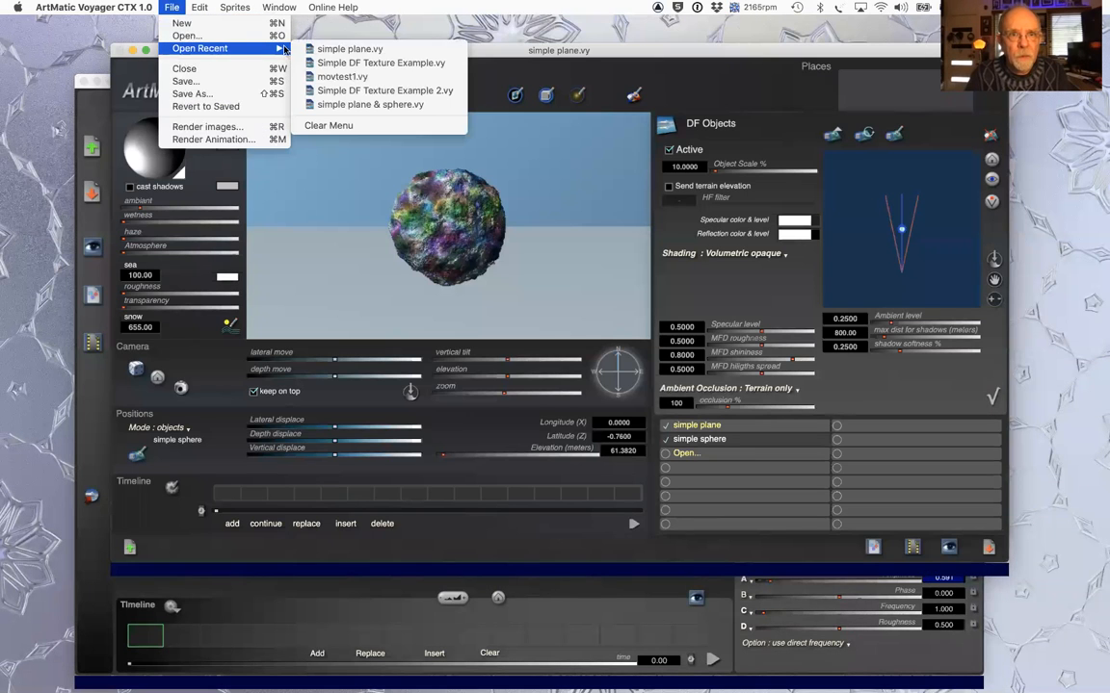
click(381, 63)
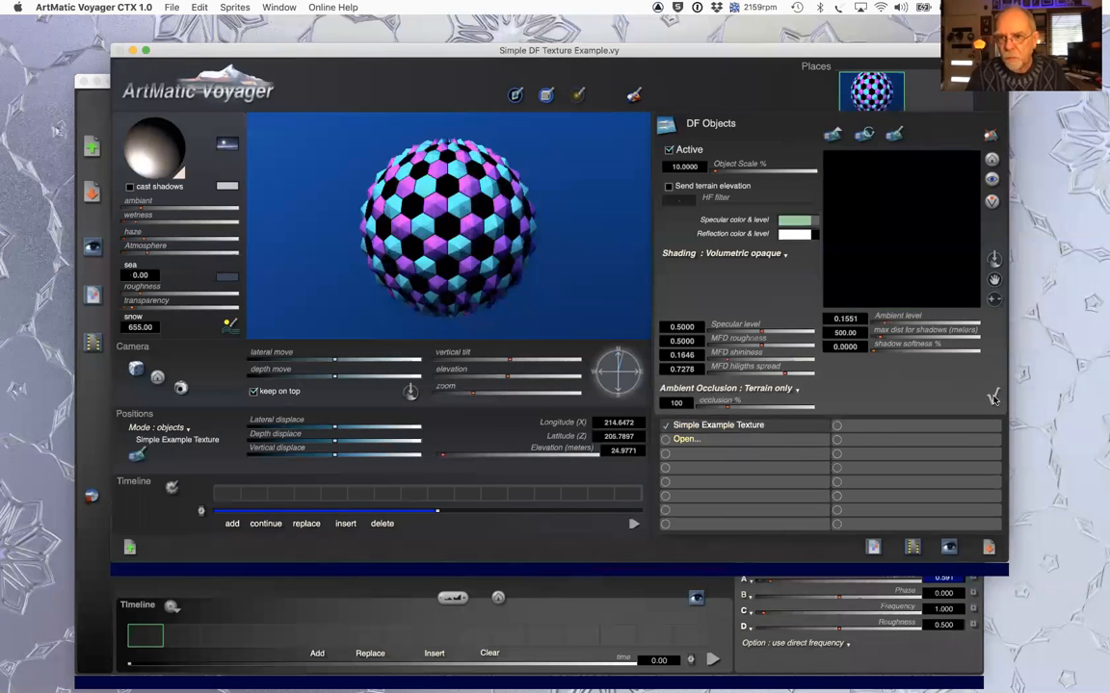
- Open the Simple Example Texture object in Designer with its default preview view, and enter its compiled Texture tree
click(894, 137)
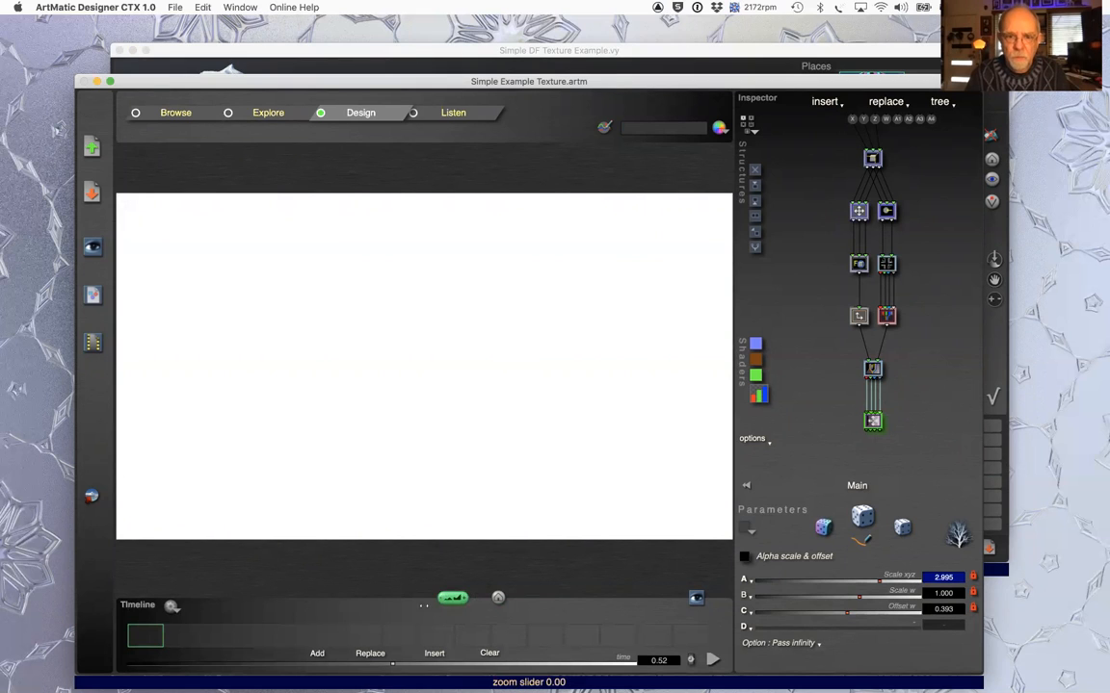
click(498, 597)
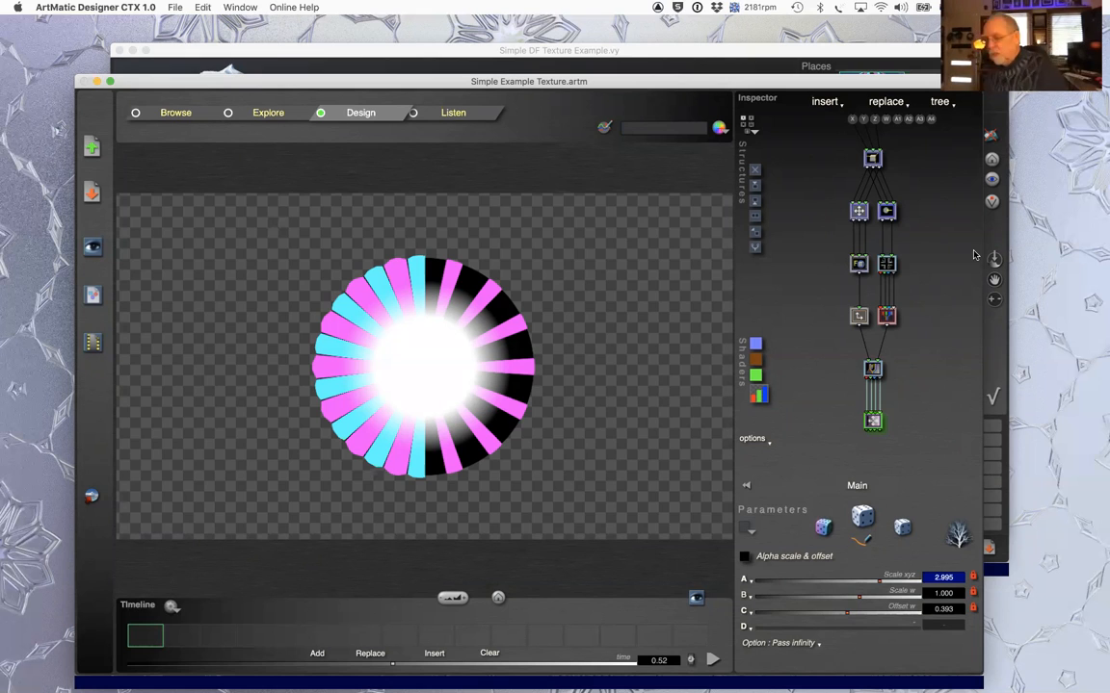
click(886, 264)
double_click(886, 264)
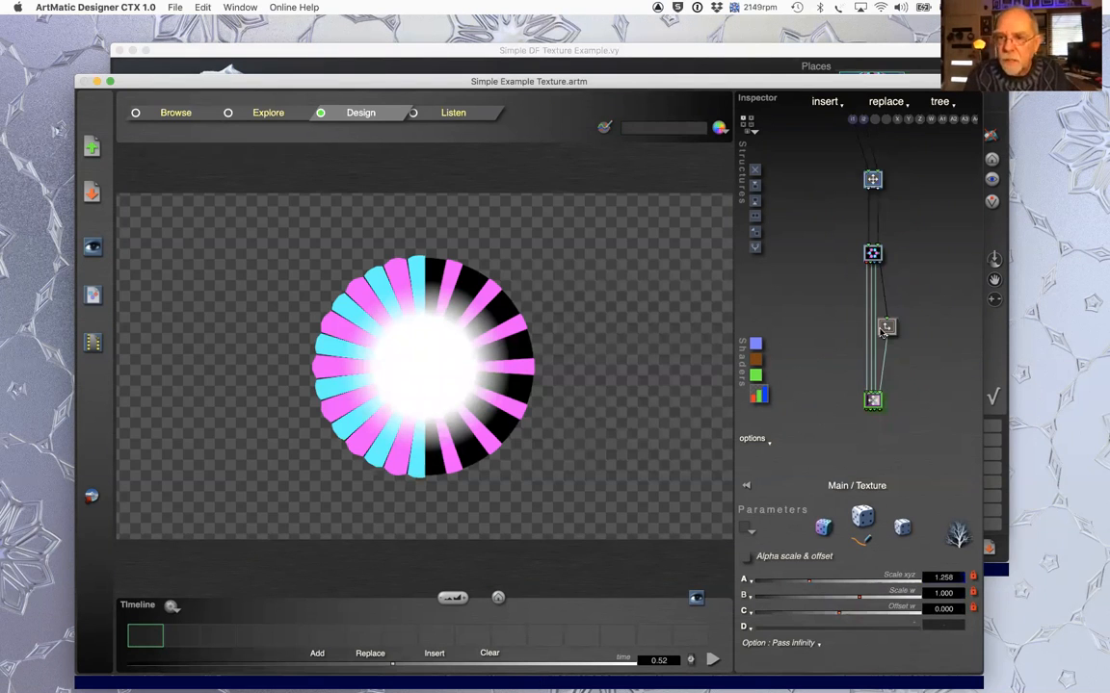
- Try the Random sticks function in place of Hexagonal tiles in the Texture tree
click(873, 255)
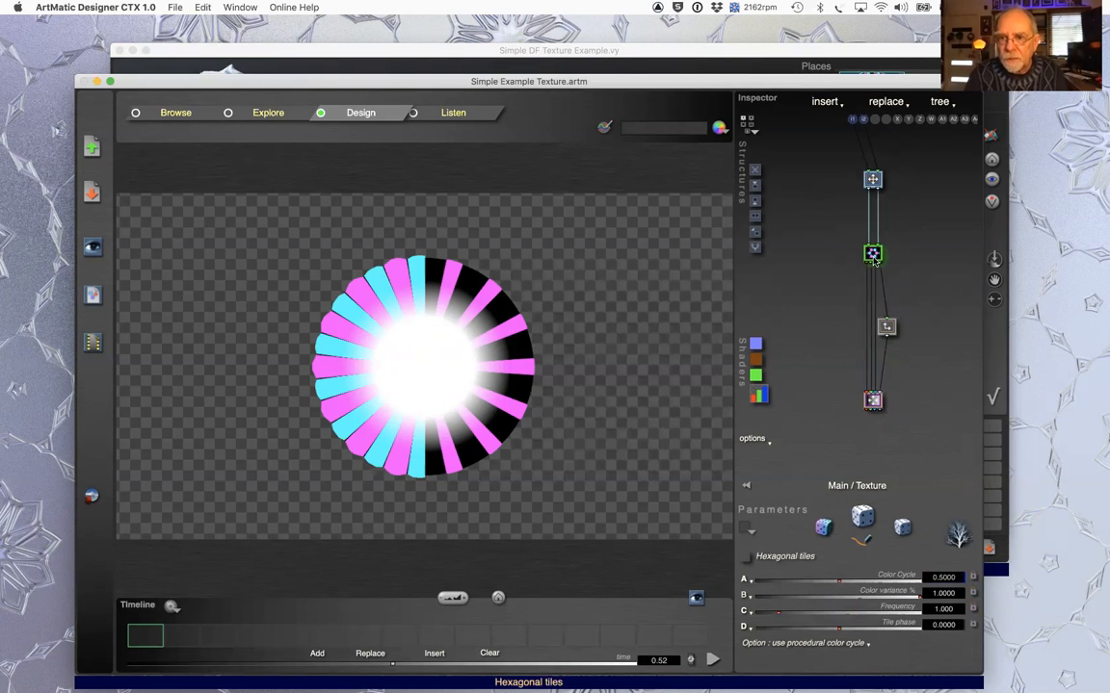
click(873, 256)
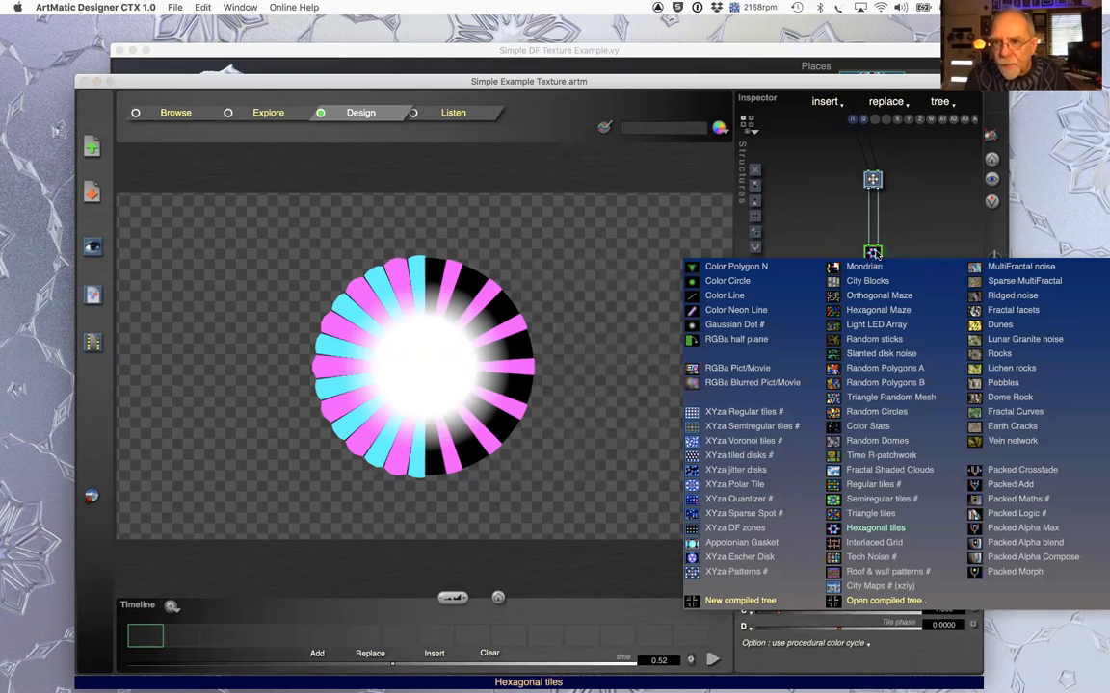
click(877, 254)
click(872, 254)
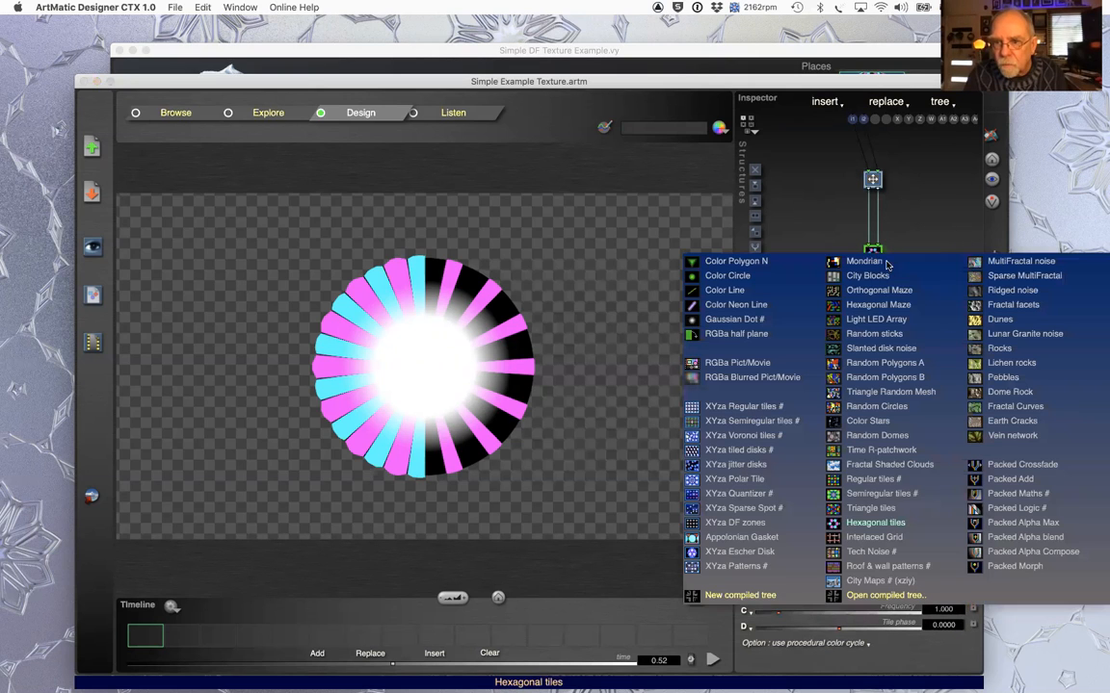
click(884, 334)
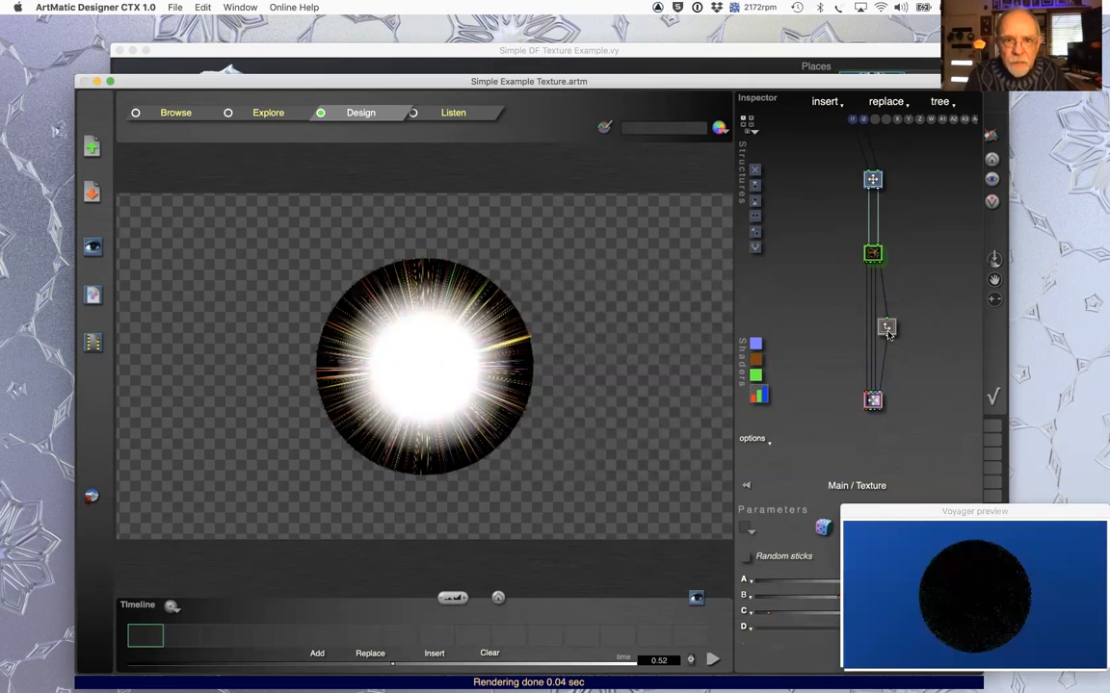
- Replace the Texture tree's Random sticks function with Mondrian
click(872, 255)
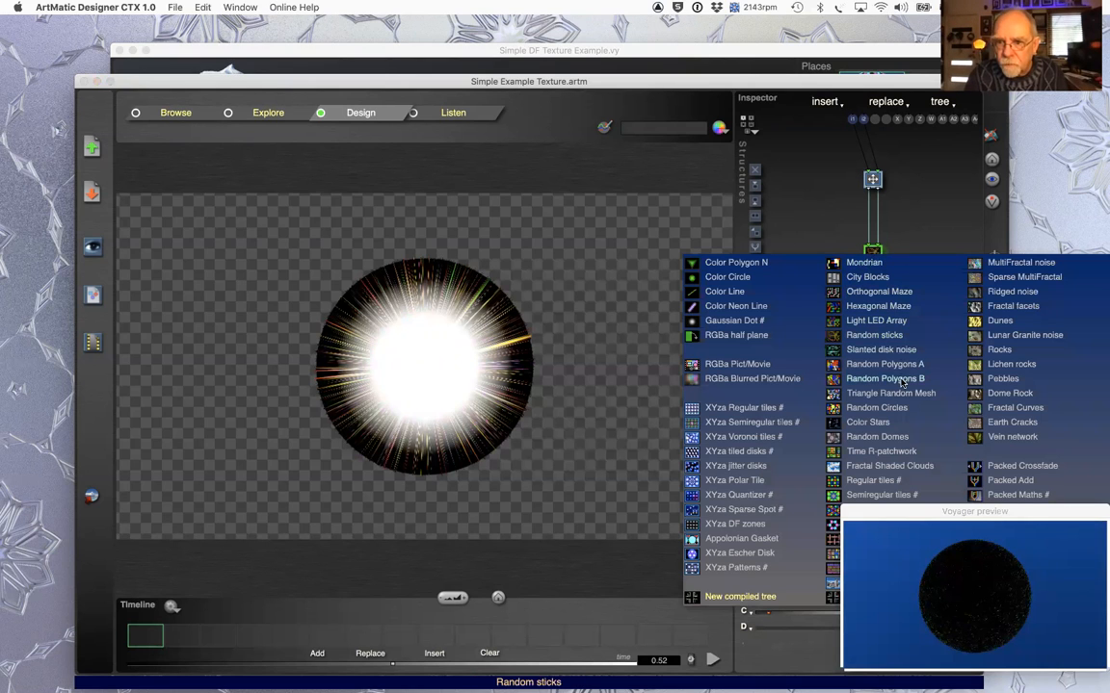
click(871, 263)
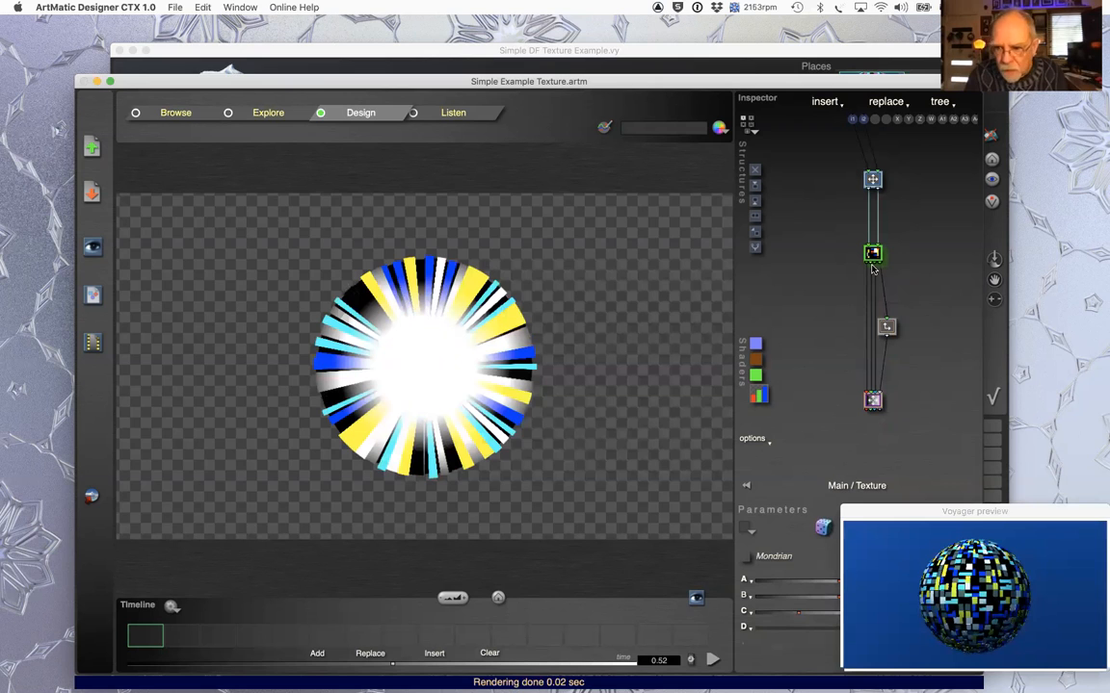
- Check the Mondrian sphere in Voyager, and shift the Mondrian tile slightly sideways in Designer's Texture tree
key(super+Tab)
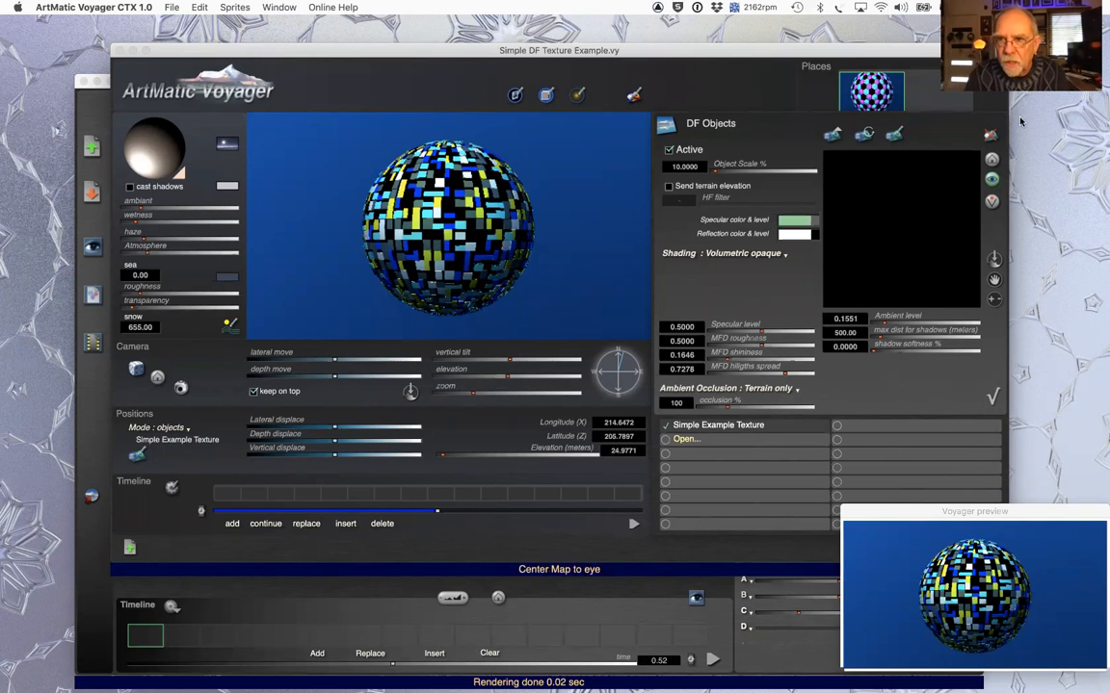
key(super+Tab)
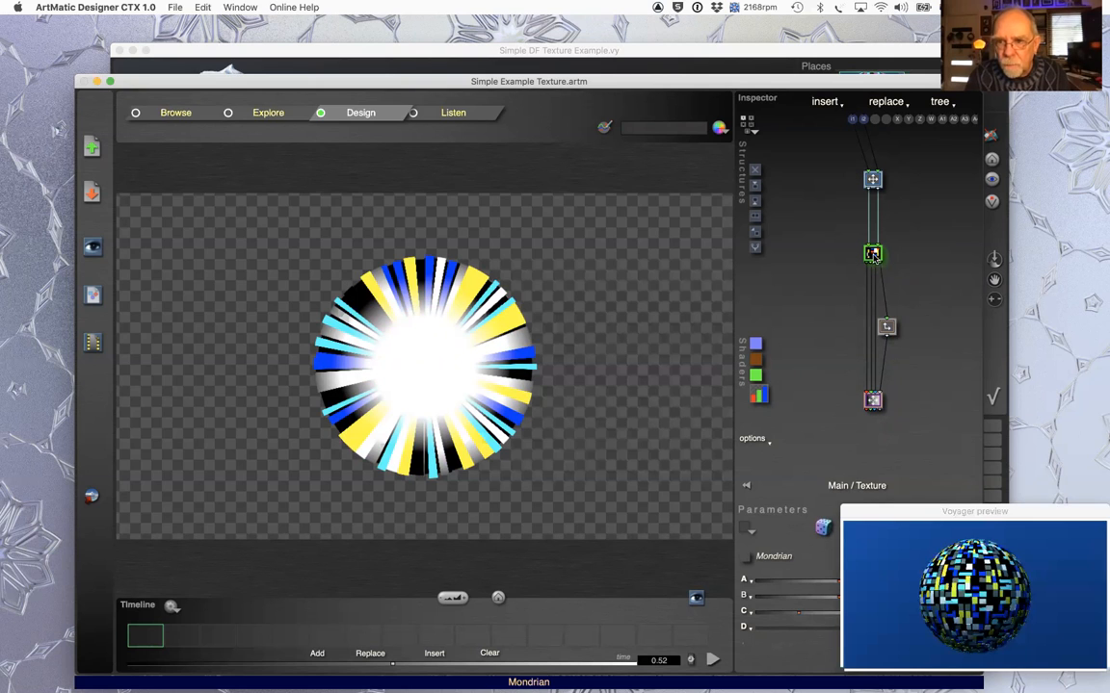
click(875, 255)
click(898, 260)
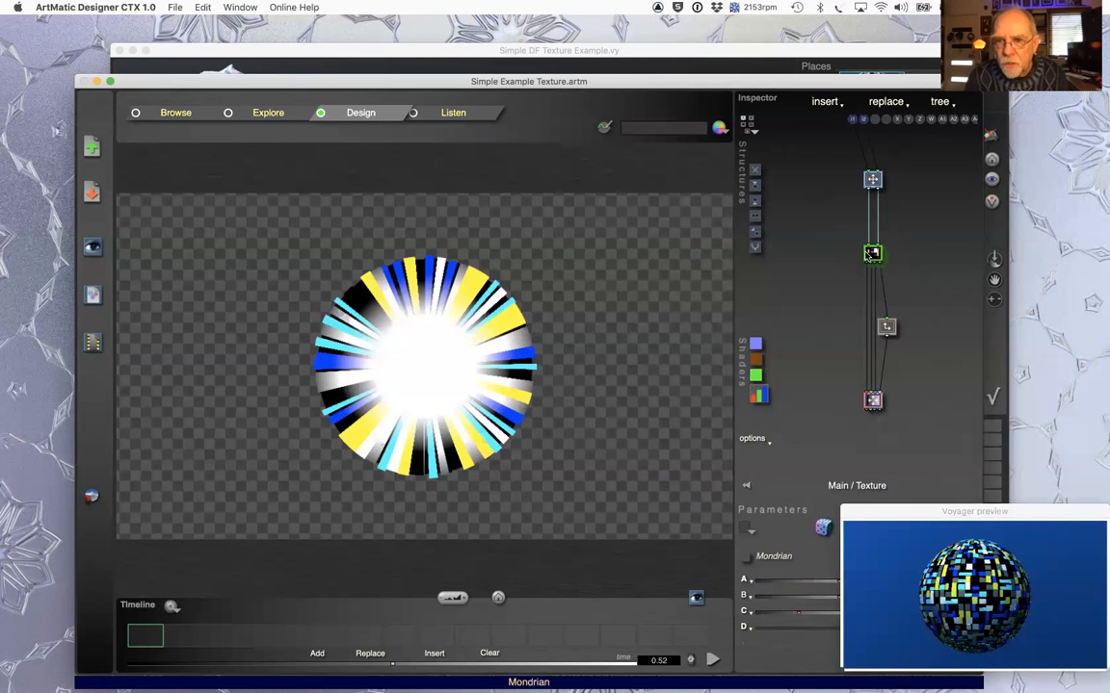
drag(872, 254, 858, 255)
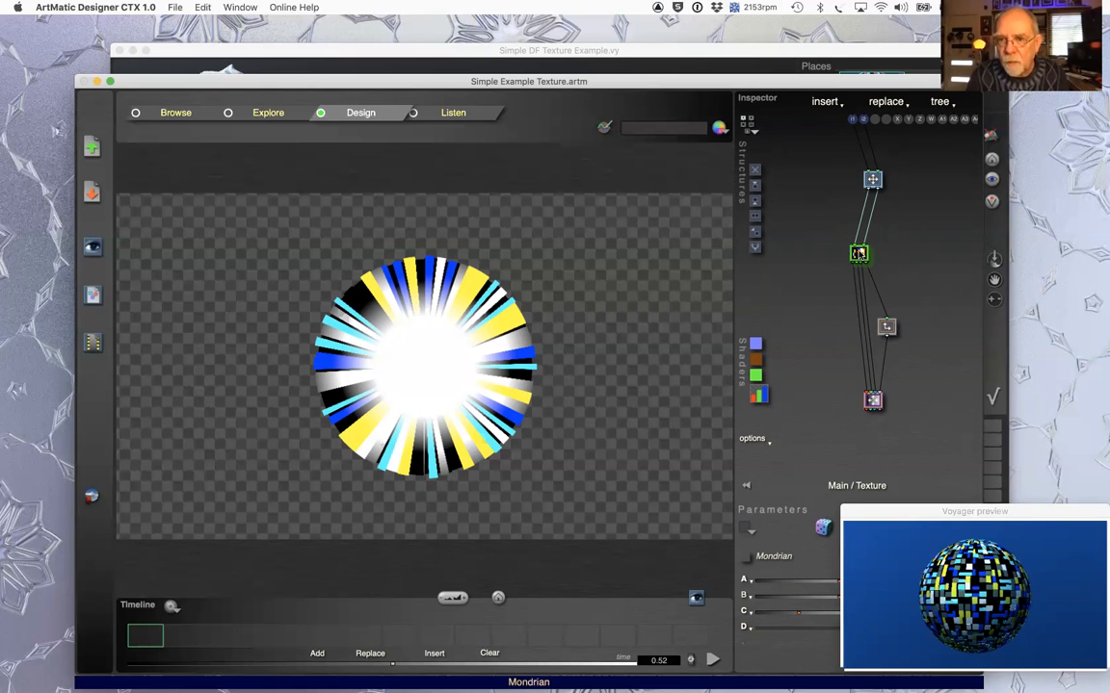
- Return to the Main tree and delete the Packed Maths, blend, Ax+B, colour and Texture tiles, keeping the sphere and Spherical projections tiles
click(858, 255)
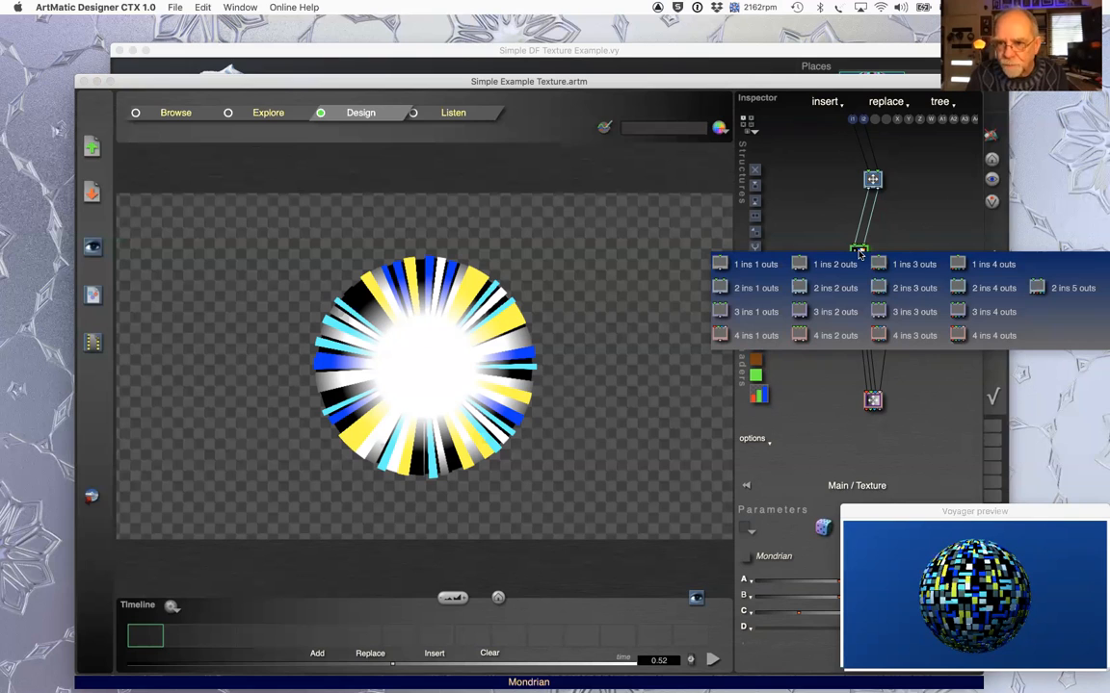
click(867, 235)
double_click(944, 309)
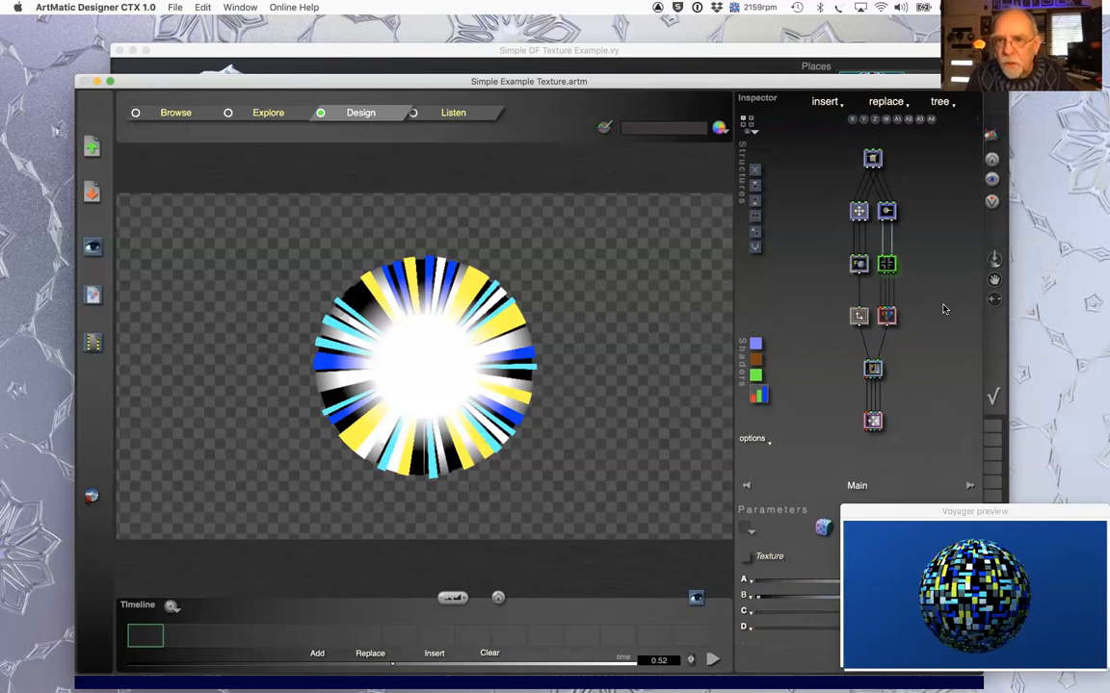
click(886, 211)
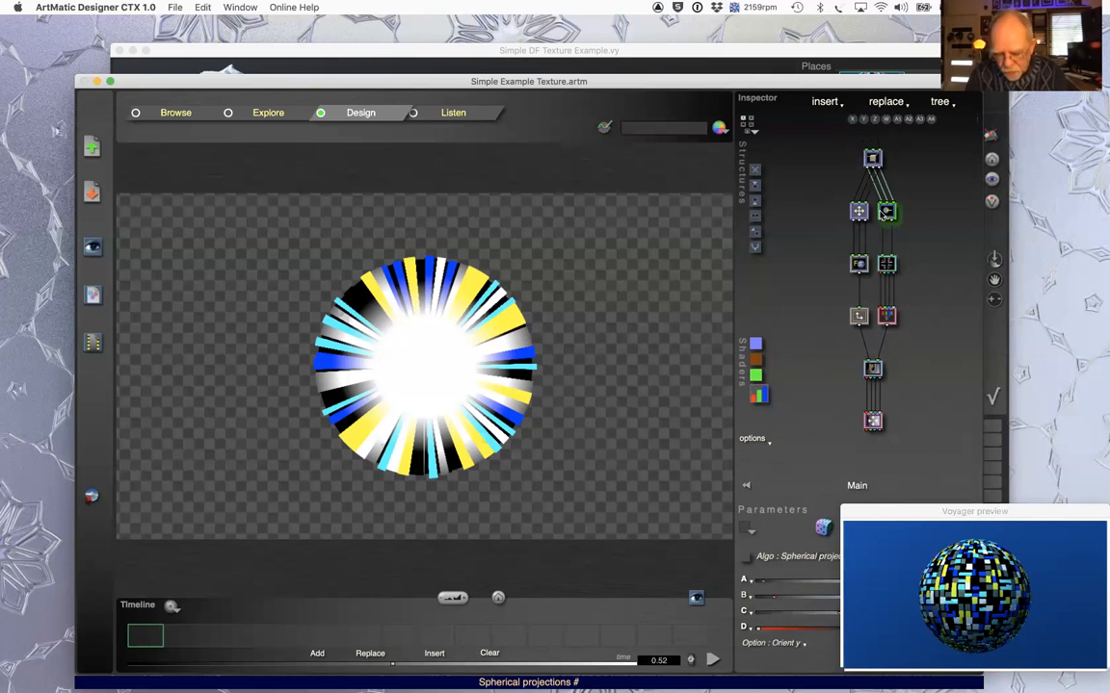
click(873, 421)
key(Delete)
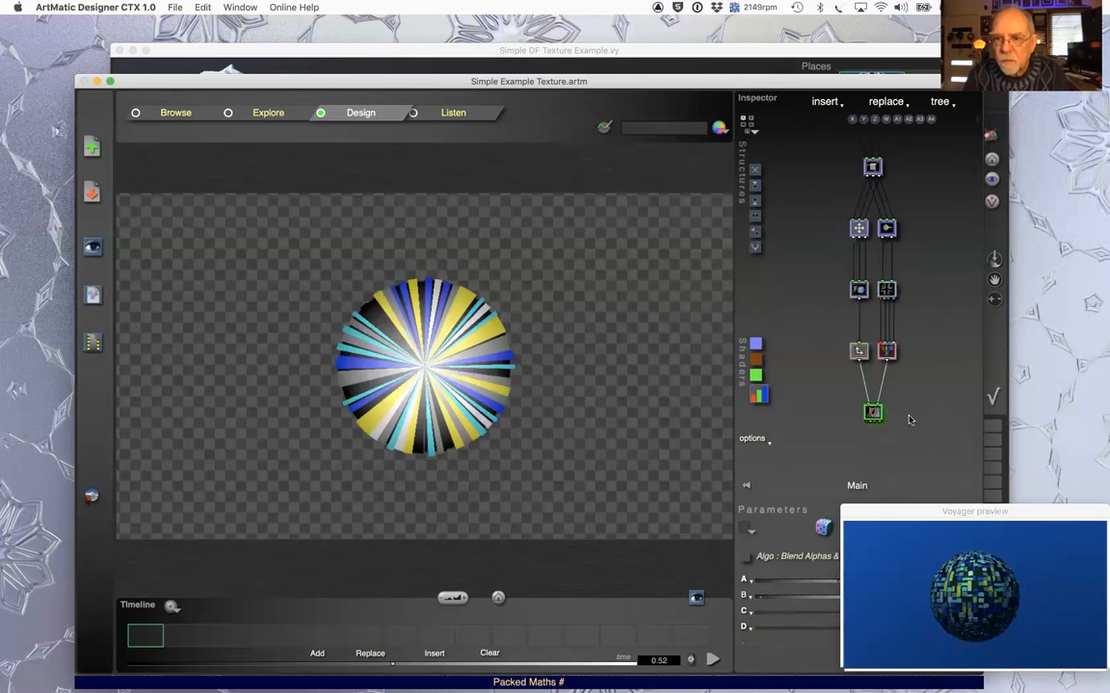
click(886, 350)
key(Delete)
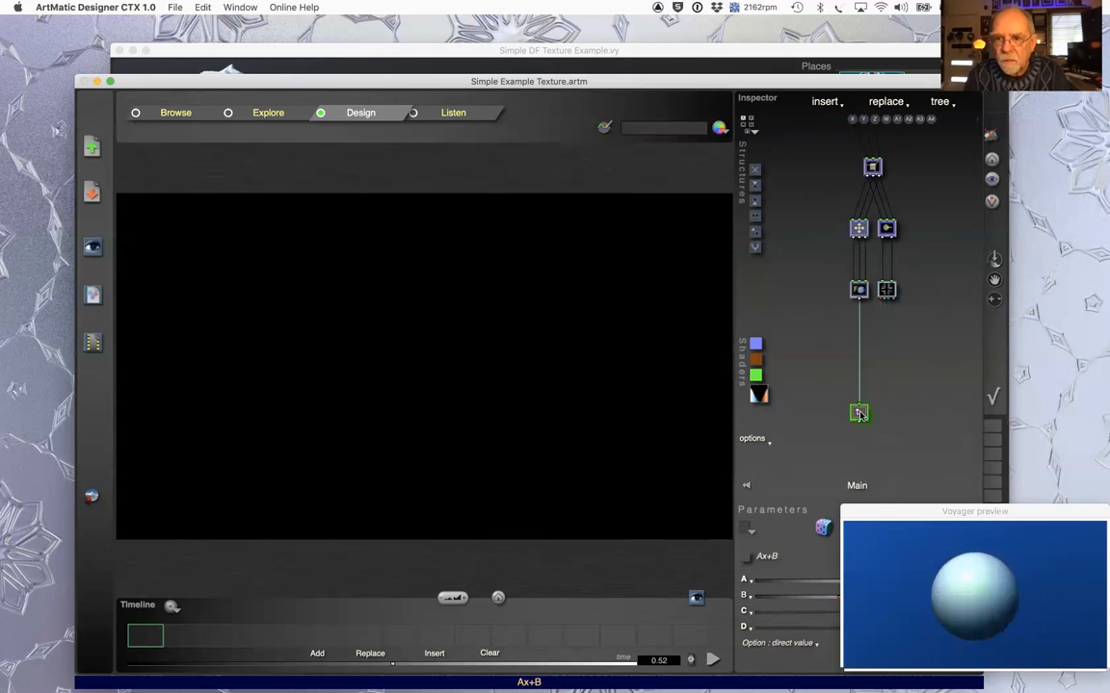
click(886, 290)
key(Delete)
- Replace the Spherical projections tile with a 3 ins 1 outs tile using the 3D Textures # function
click(889, 230)
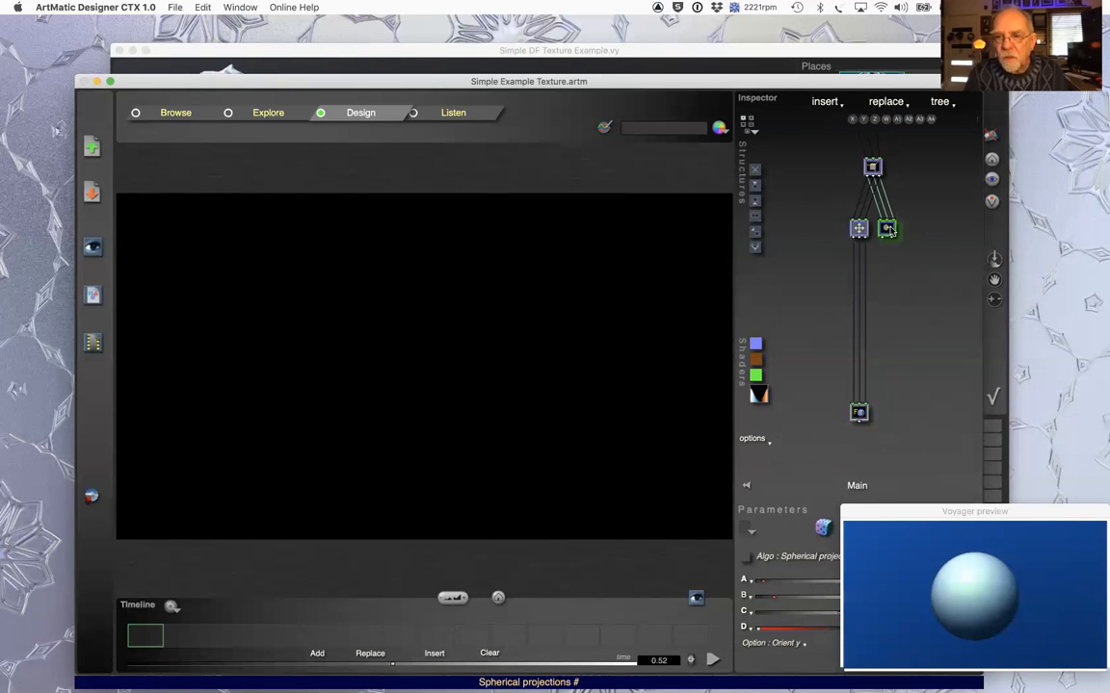
right_click(891, 231)
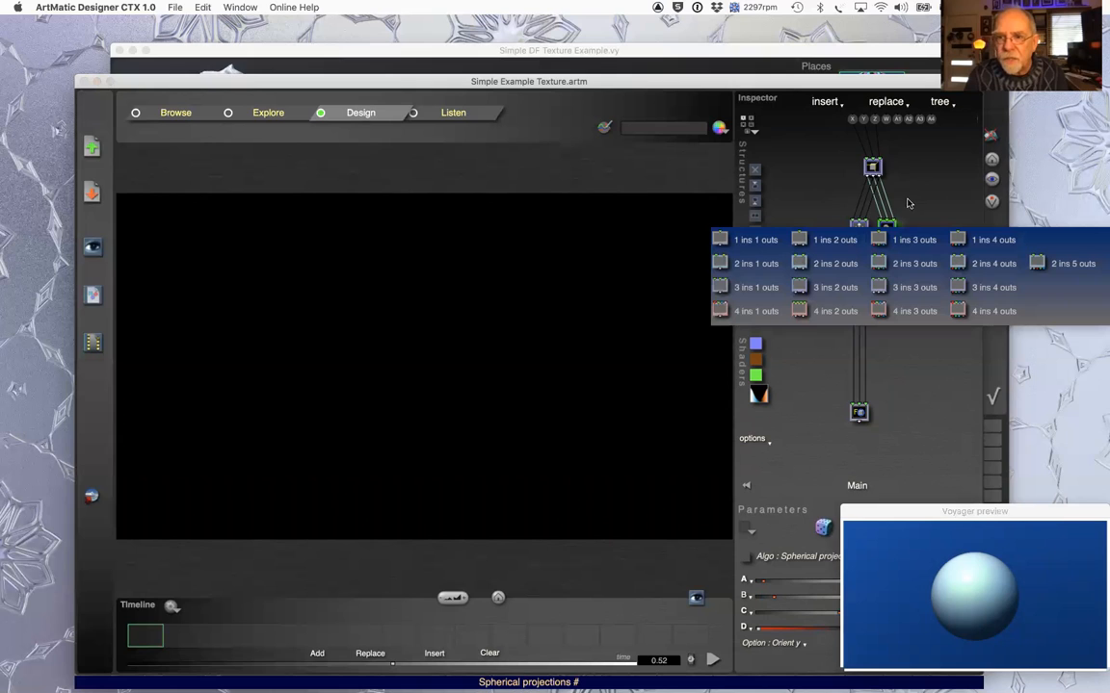
click(755, 288)
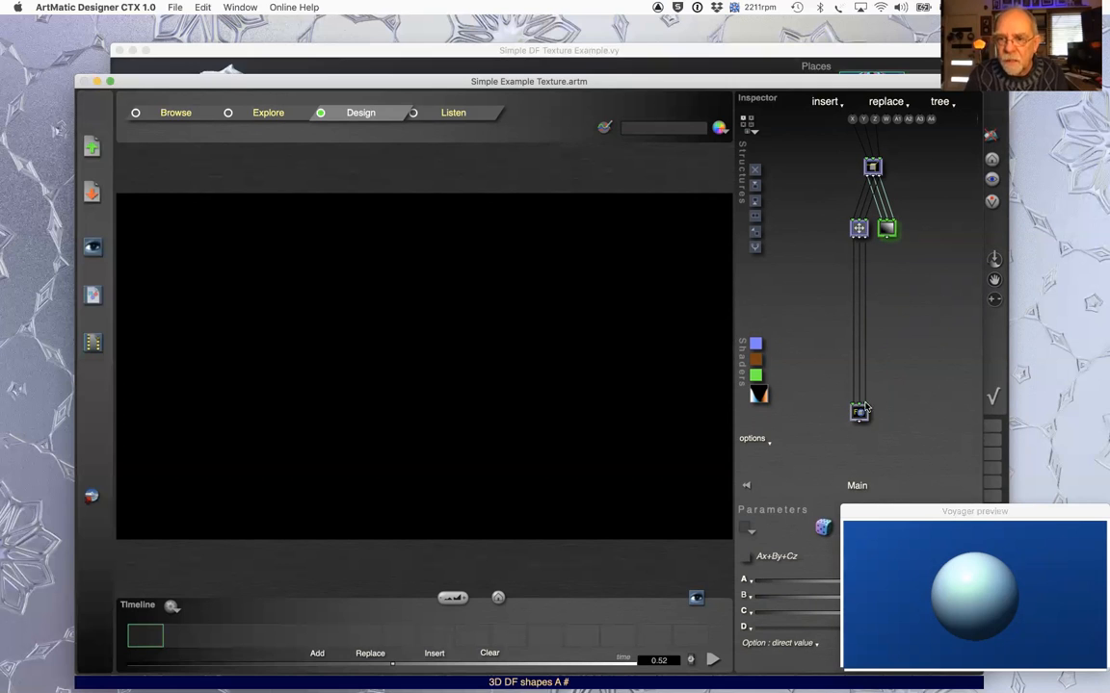
right_click(888, 230)
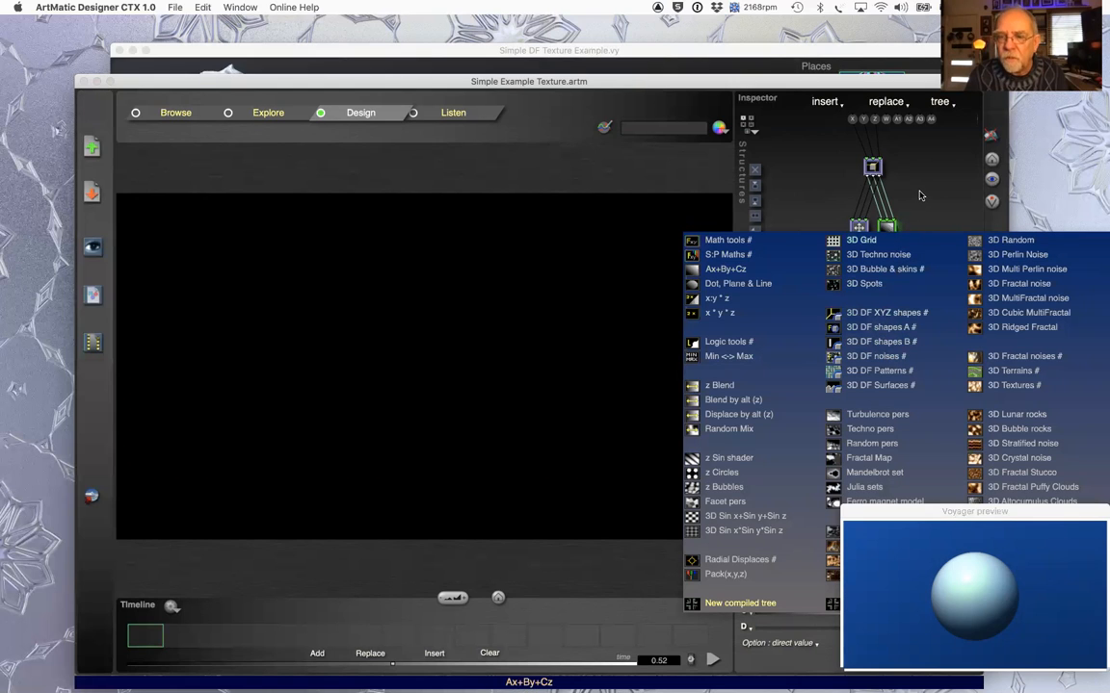
click(1027, 387)
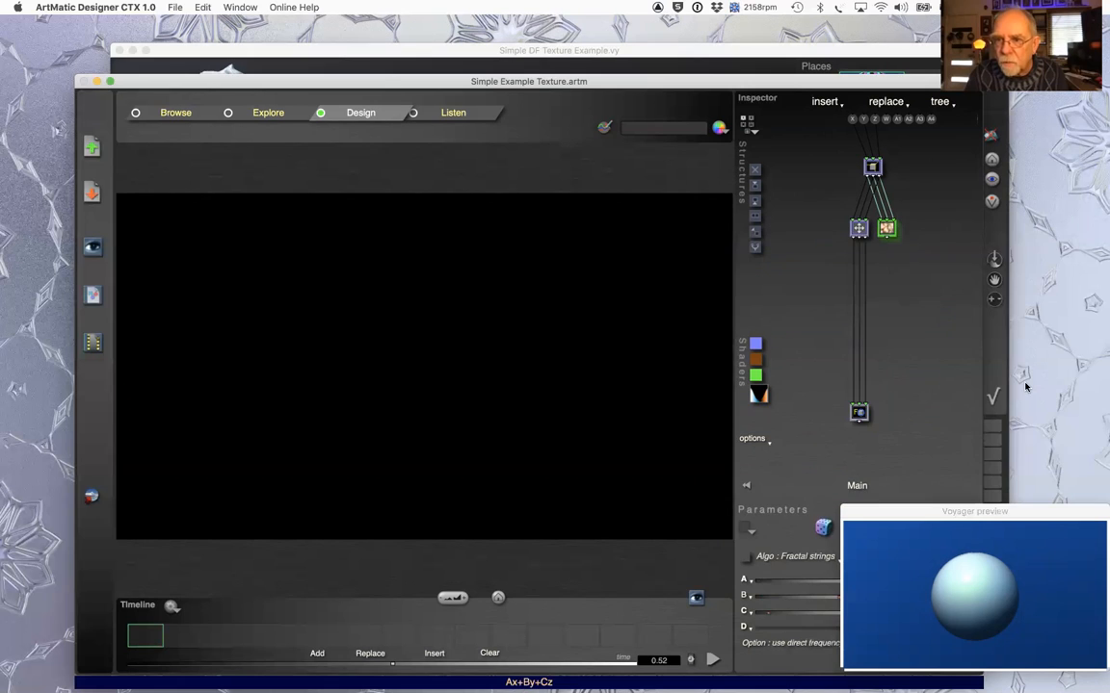
- Join the DF sphere and 3D Textures tiles into a new output tile using the Ax+By+C function
click(863, 415)
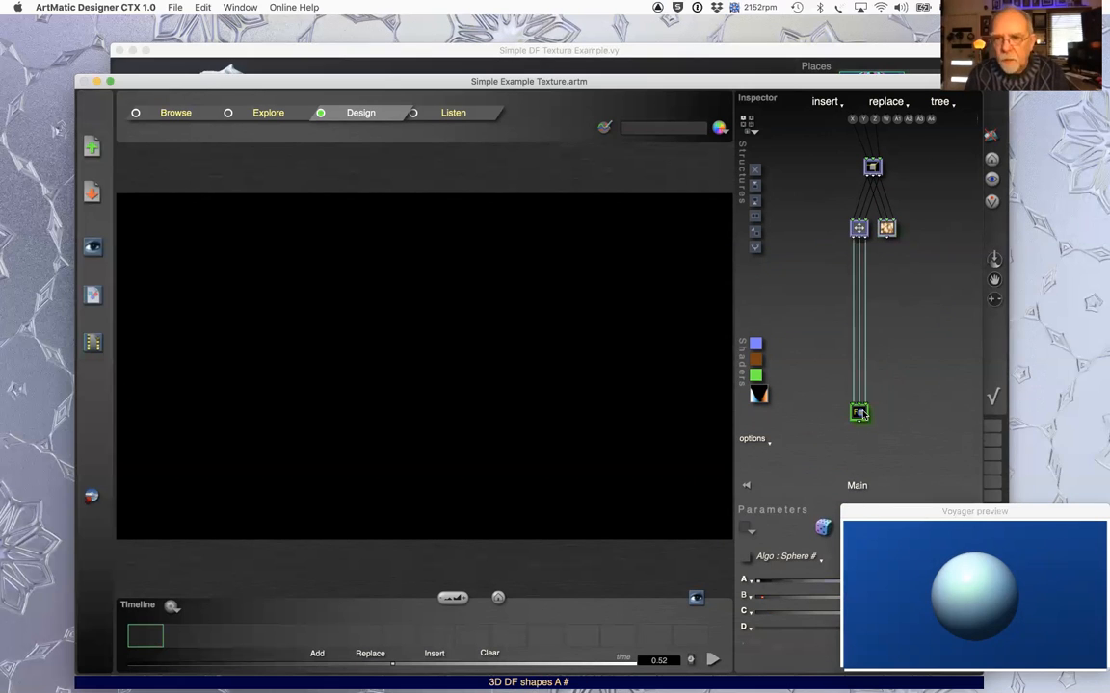
click(886, 228)
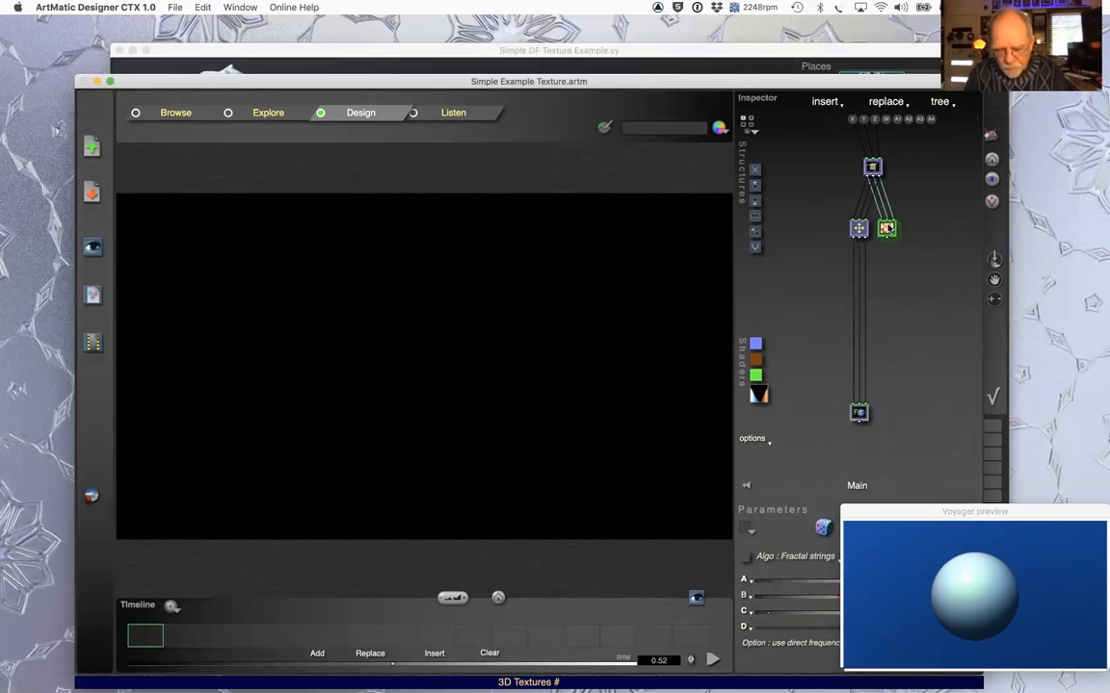
key(Down)
key(Down)
key(Down)
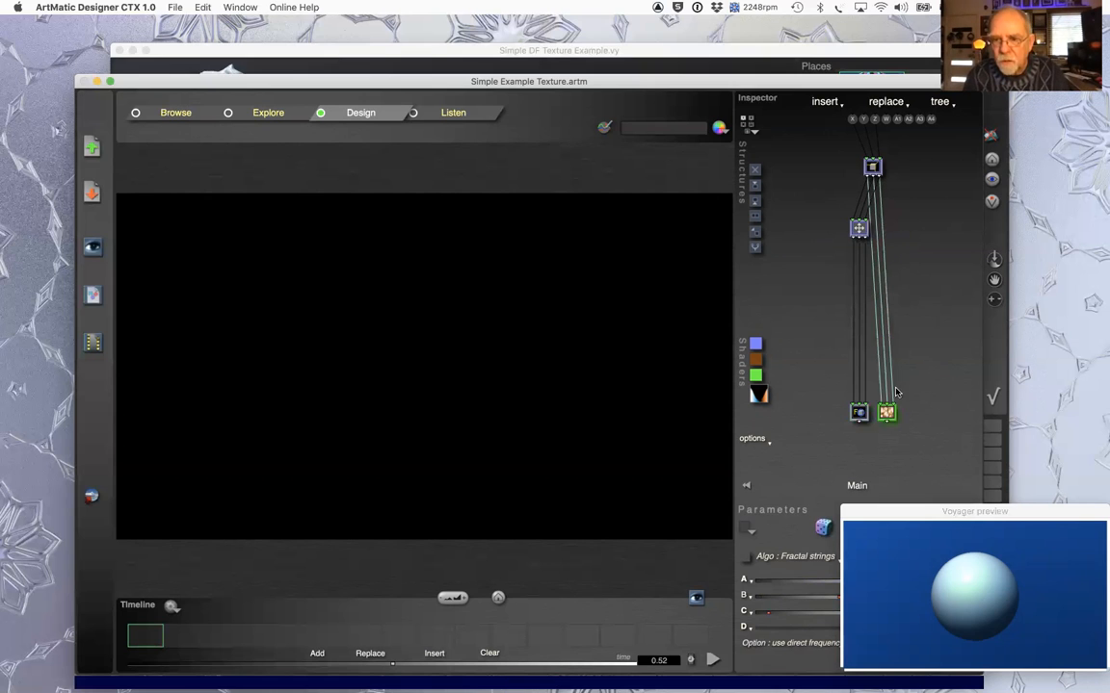
click(757, 248)
click(873, 403)
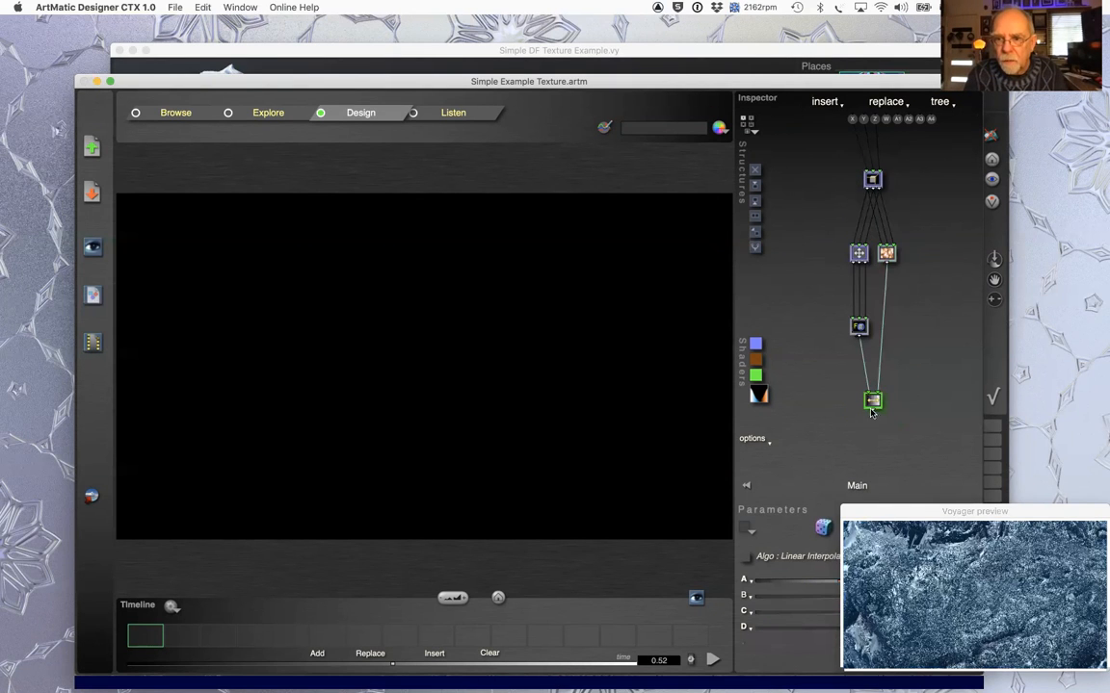
click(873, 401)
click(749, 366)
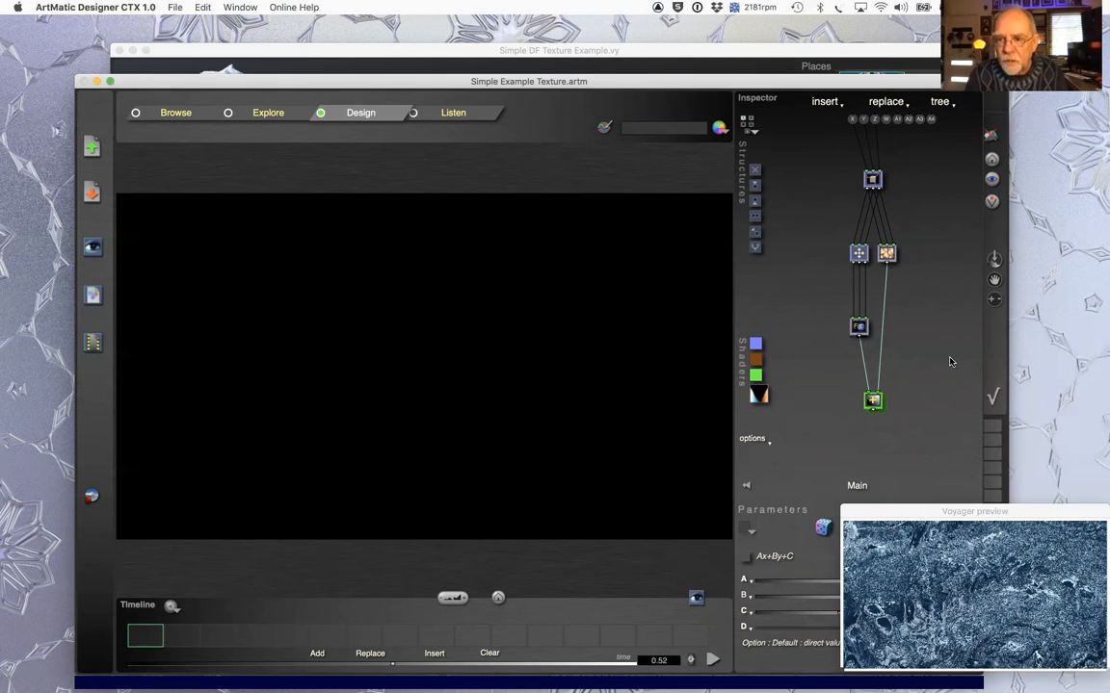
- Compare the render in Voyager, move the Voyager preview clear of Designer's parameters, and set the Ax+By+C tile's Scale X to about -2.551
key(super+Tab)
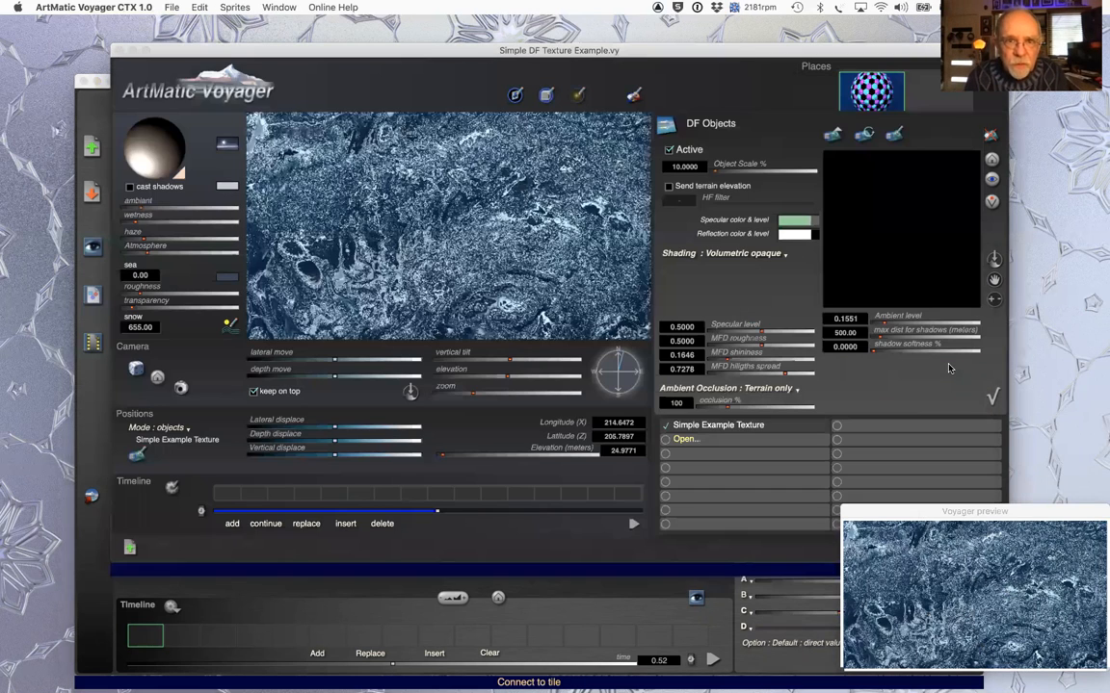
key(super+Tab)
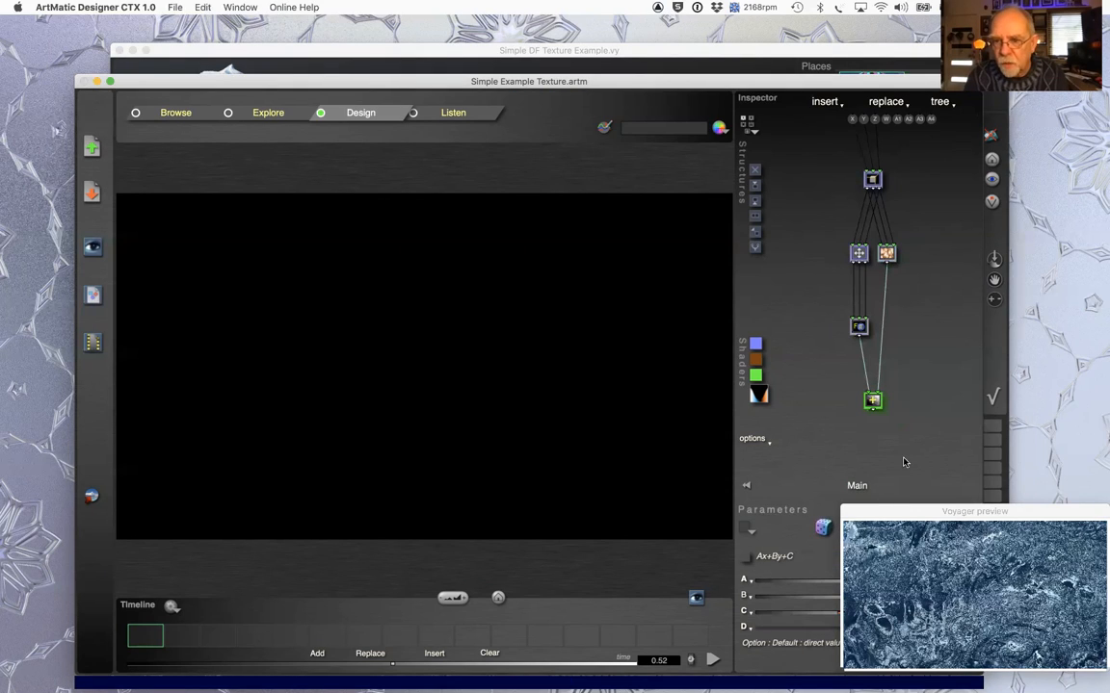
drag(915, 514, 1006, 244)
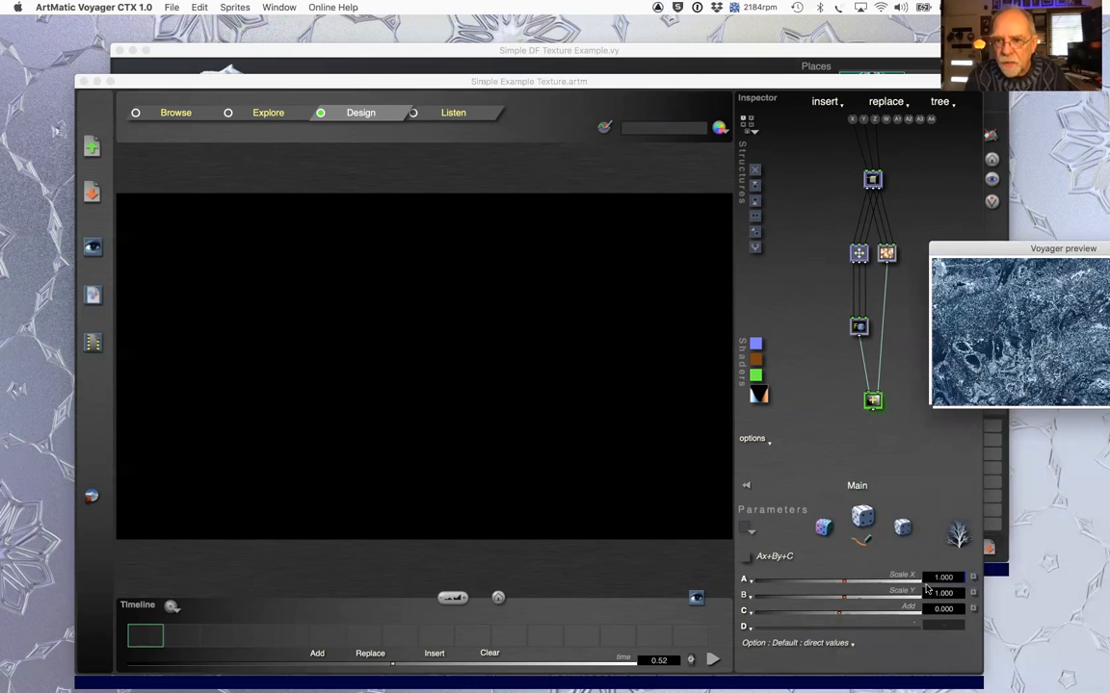
drag(843, 586, 679, 492)
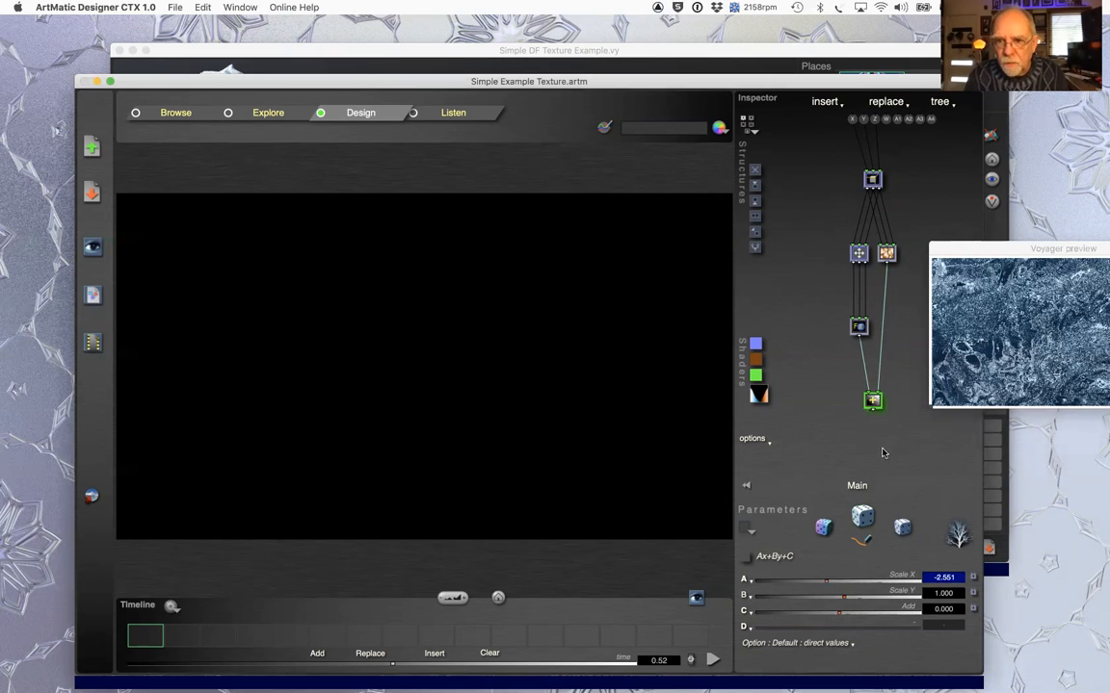
- Replace the Ax+By+C tile with Logic tools # and set its Blend min/max to about -1.403
right_click(872, 400)
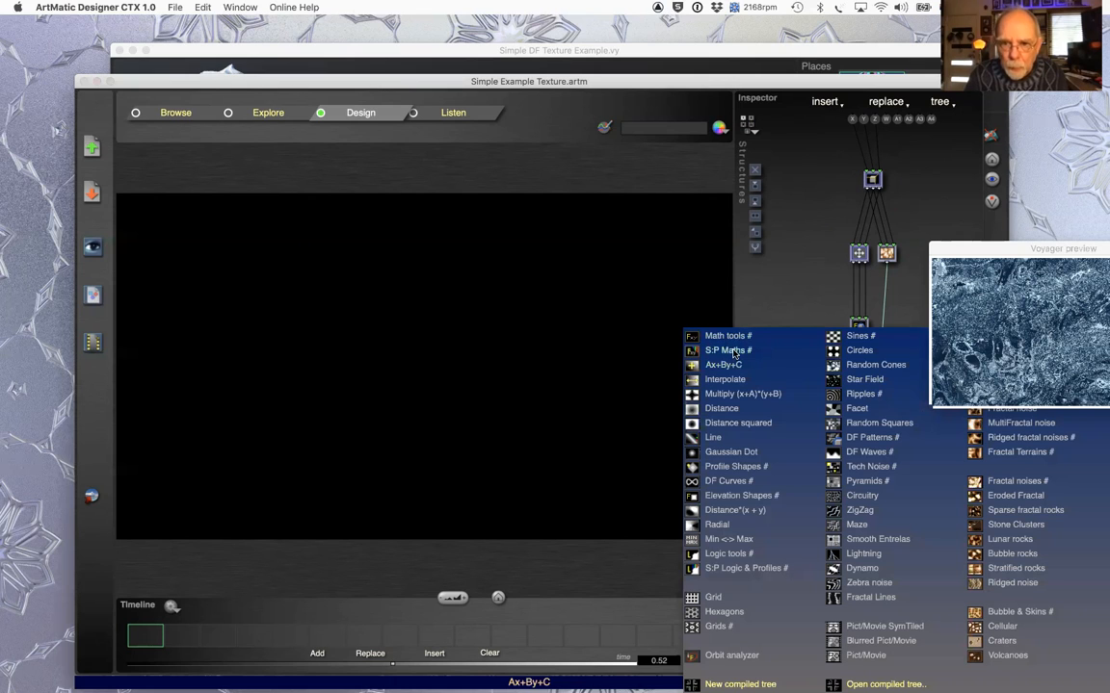
click(718, 555)
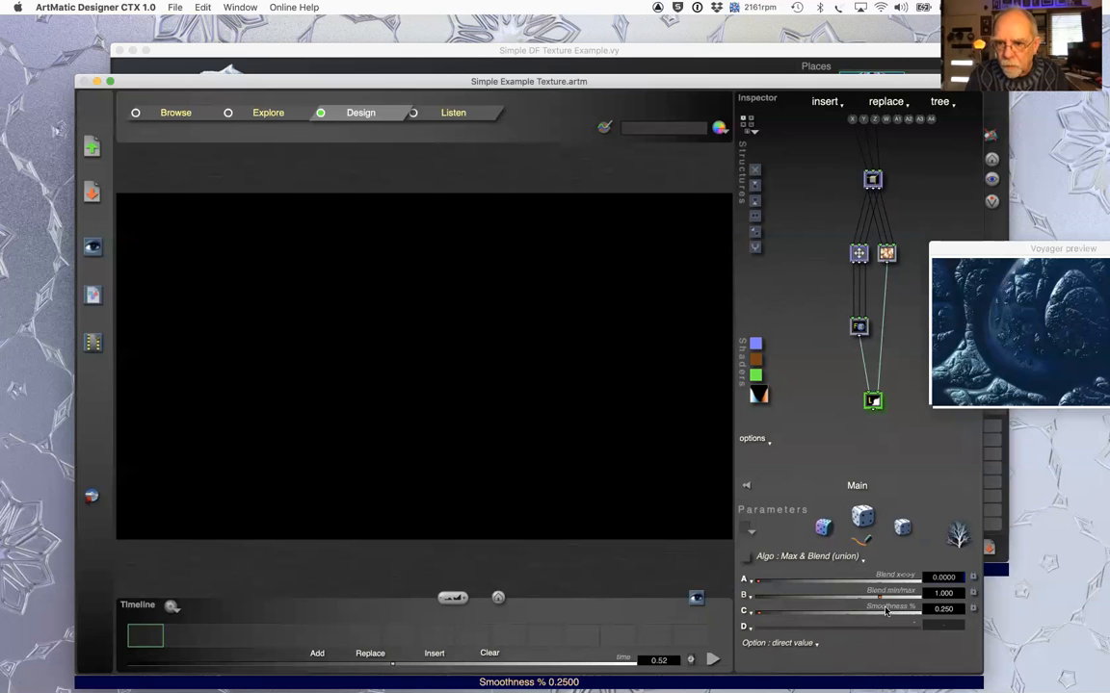
drag(878, 598, 782, 596)
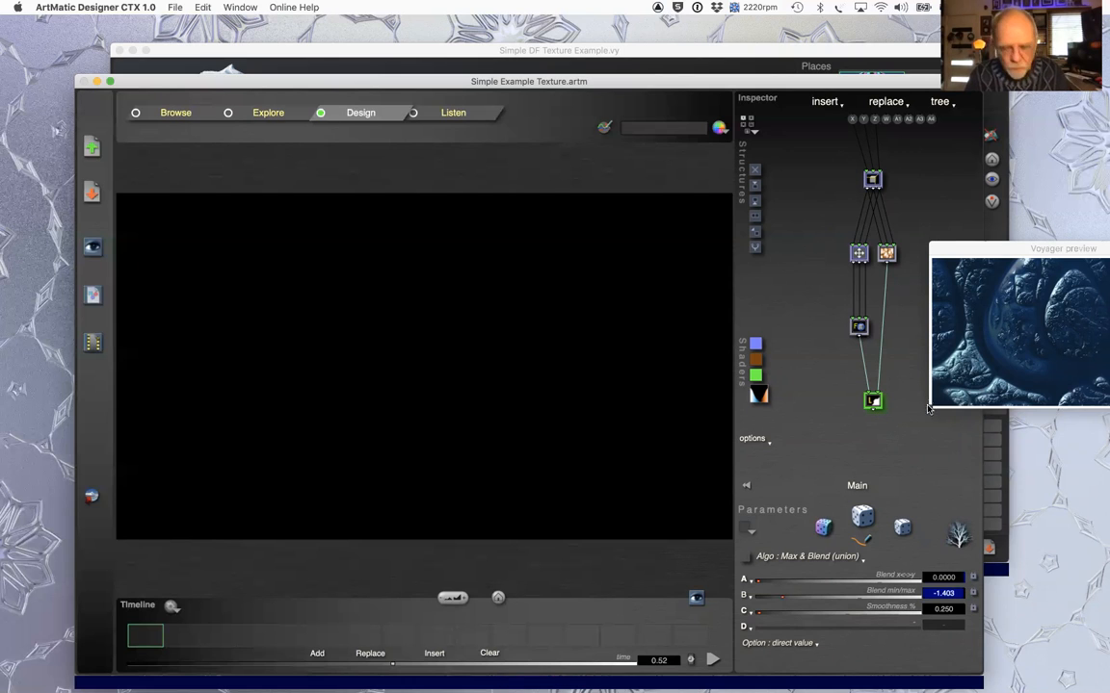
- Add a 4 ins 4 outs XYZW Offset tile below the Logic tools tile as the output, and choose another colour shader
click(873, 402)
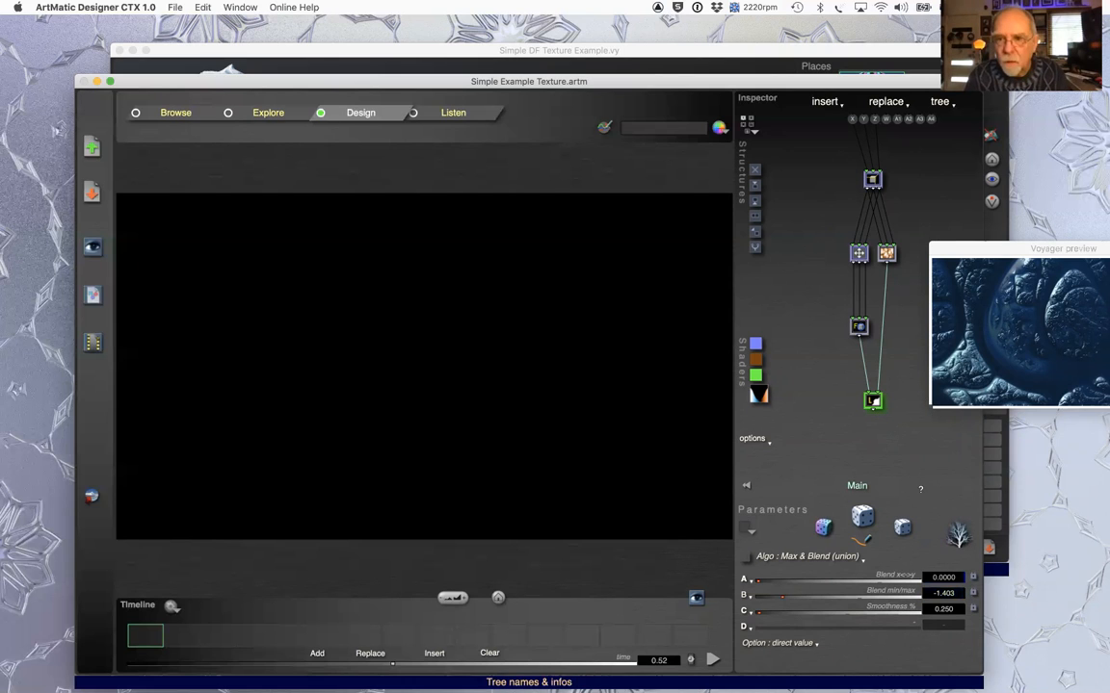
click(873, 406)
click(903, 300)
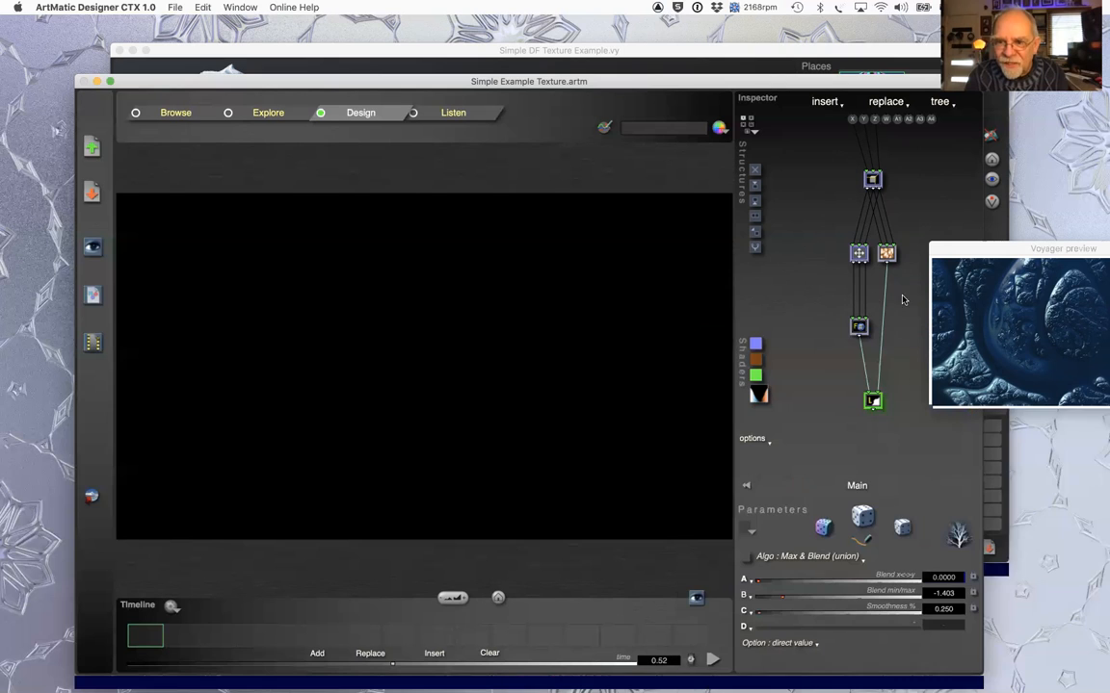
key(Down)
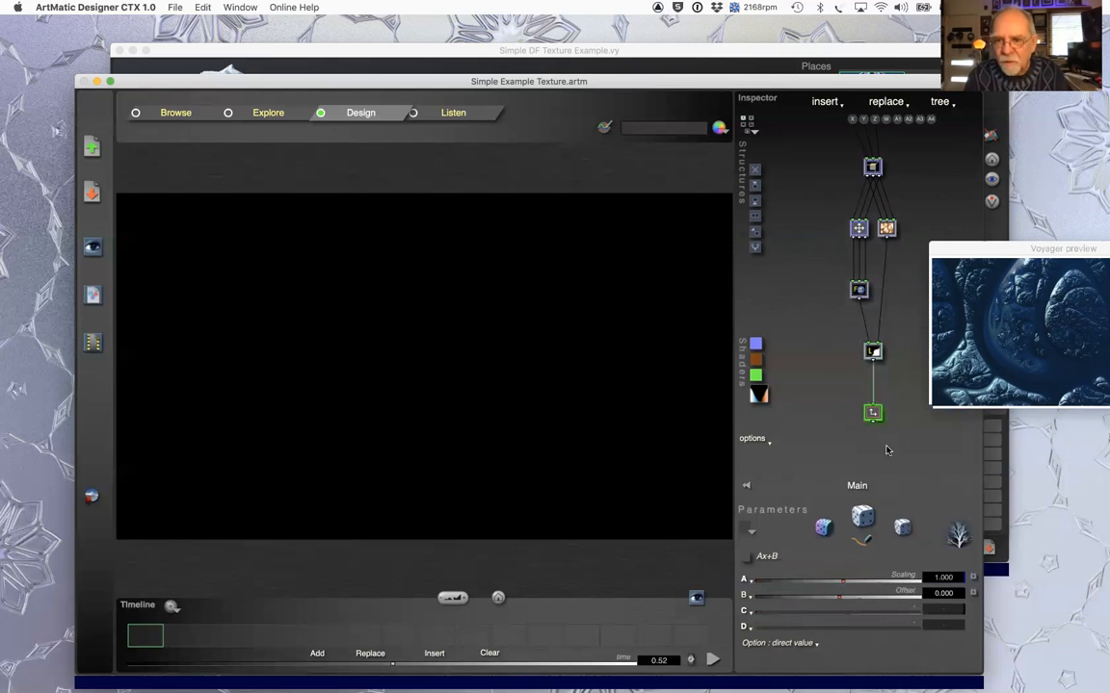
super+click(875, 415)
super+click(875, 415)
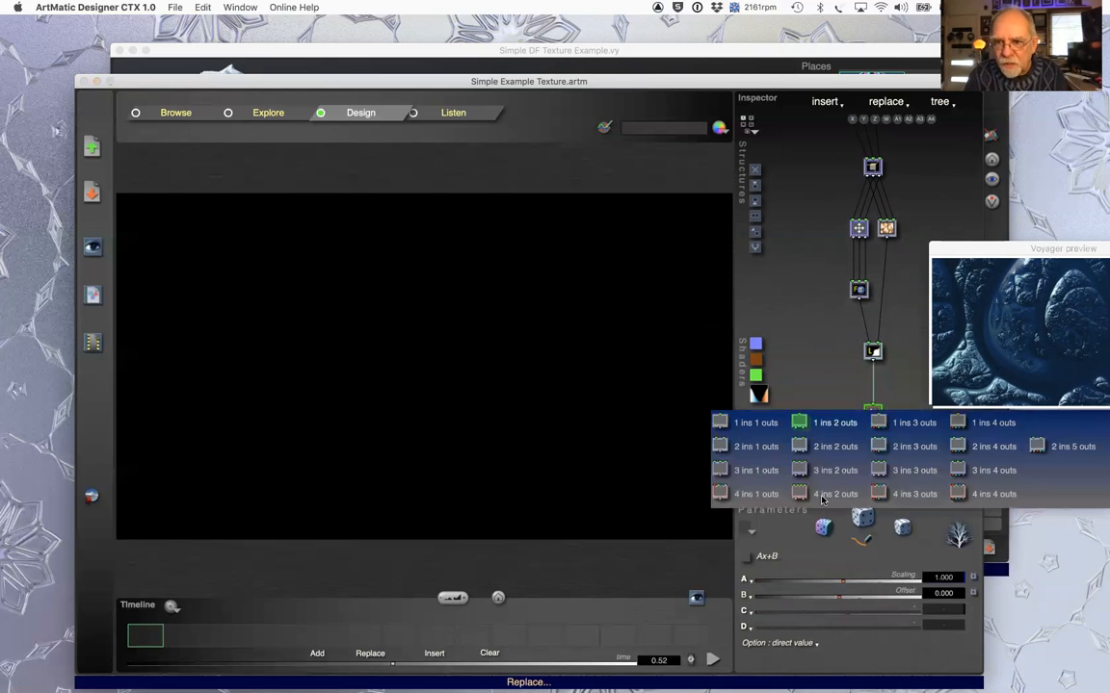
click(978, 496)
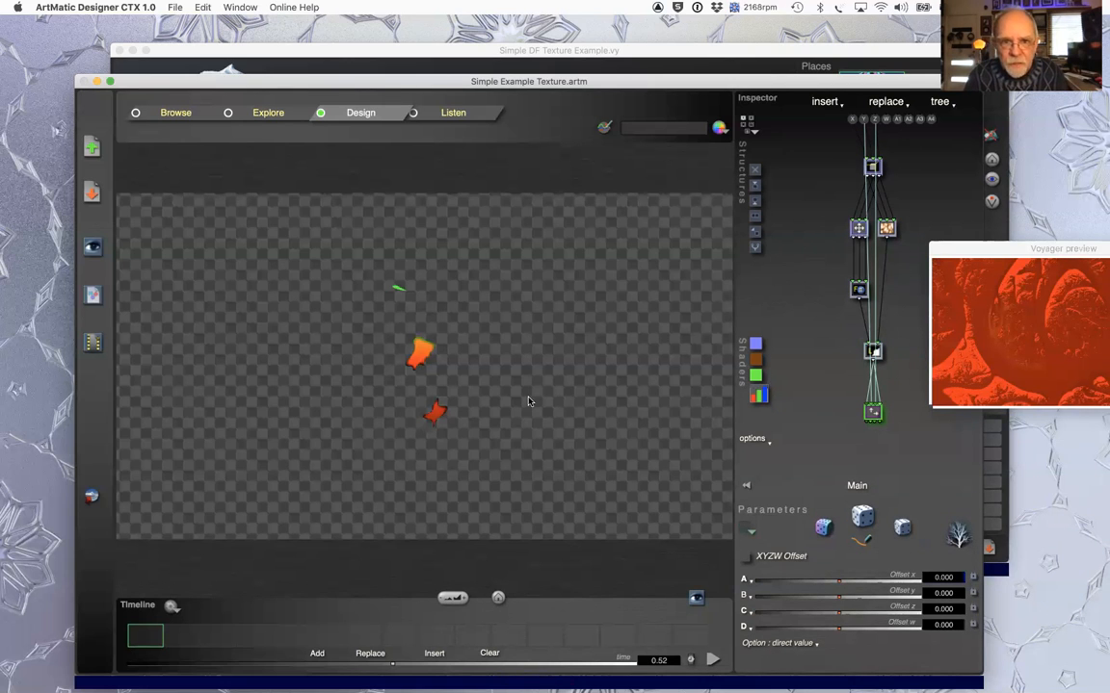
click(762, 396)
click(796, 448)
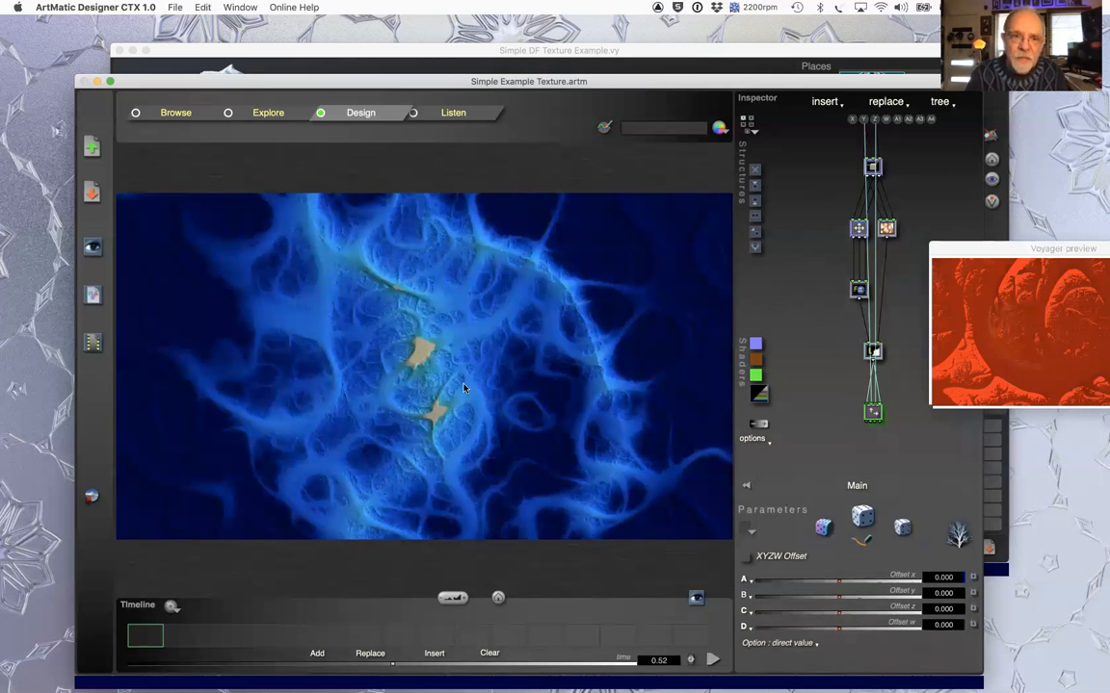
- Add a tile below 3D Spaces and make it a 1 ins 3 outs white Color constant feeding the output XYZW Offset tile
click(874, 170)
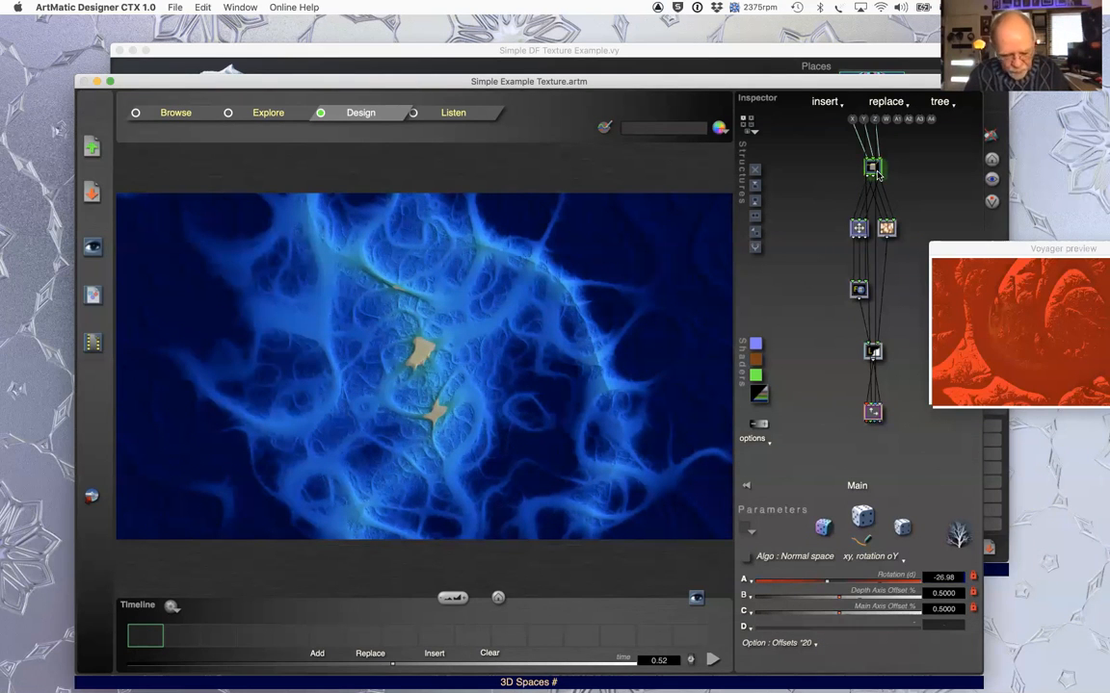
click(946, 223)
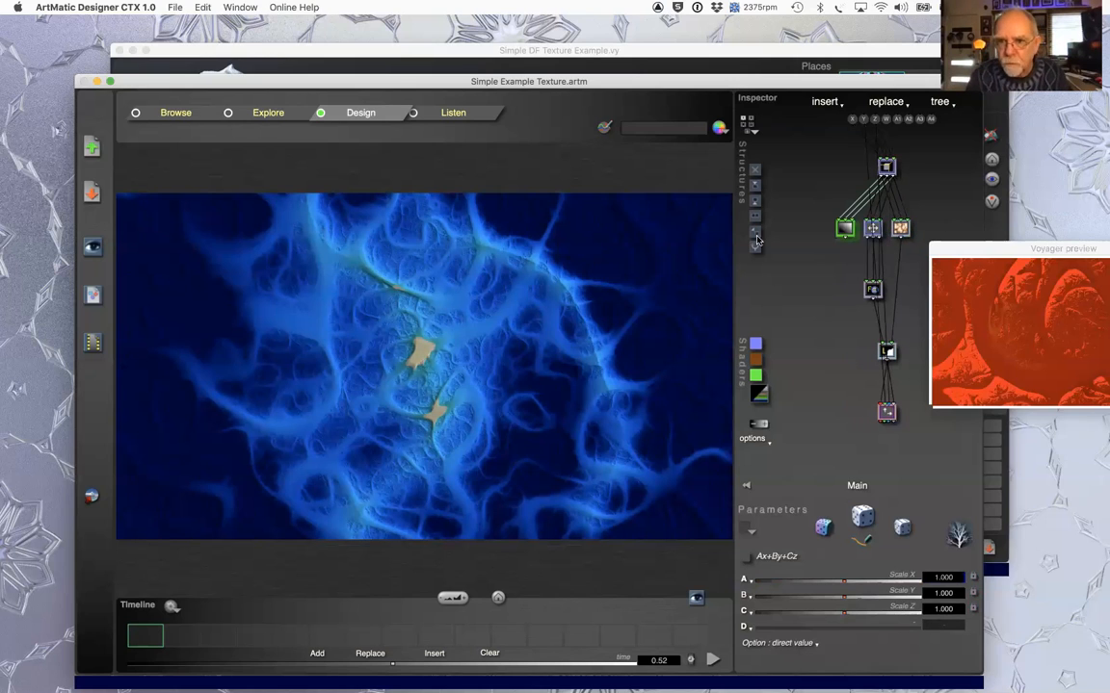
click(853, 229)
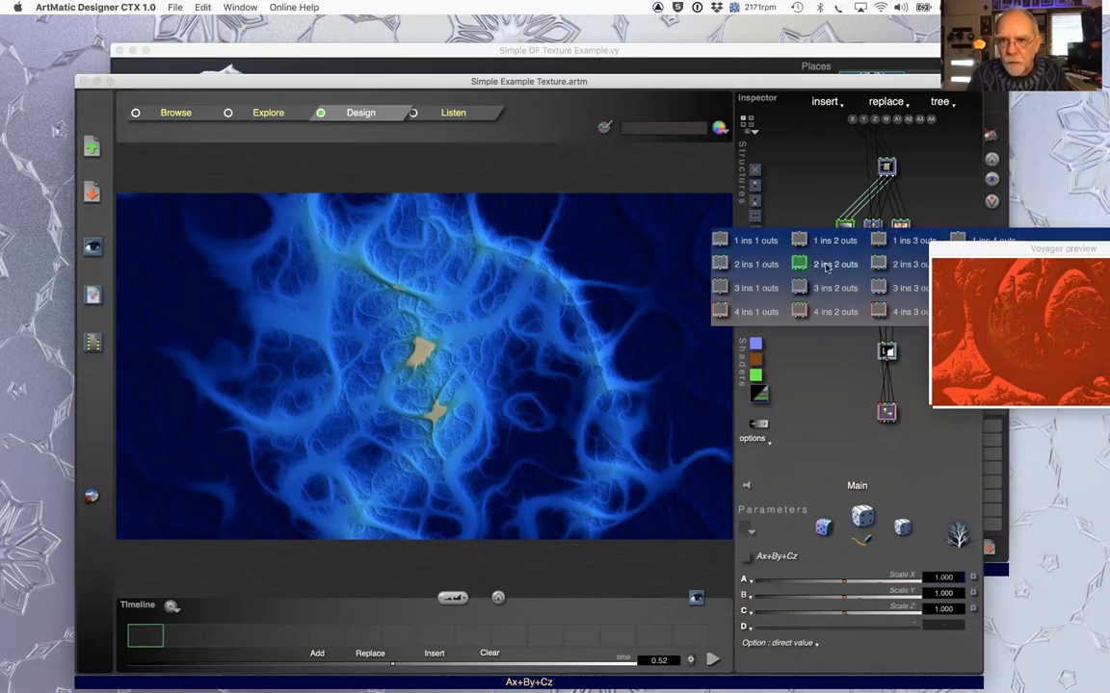
click(898, 251)
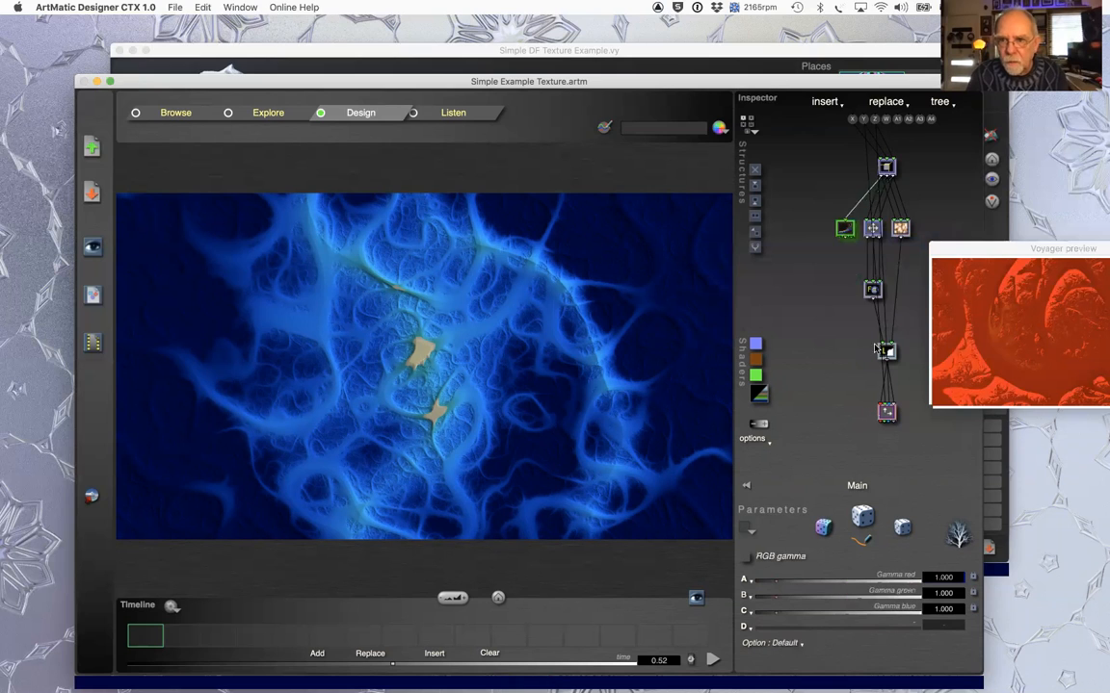
click(846, 231)
click(707, 243)
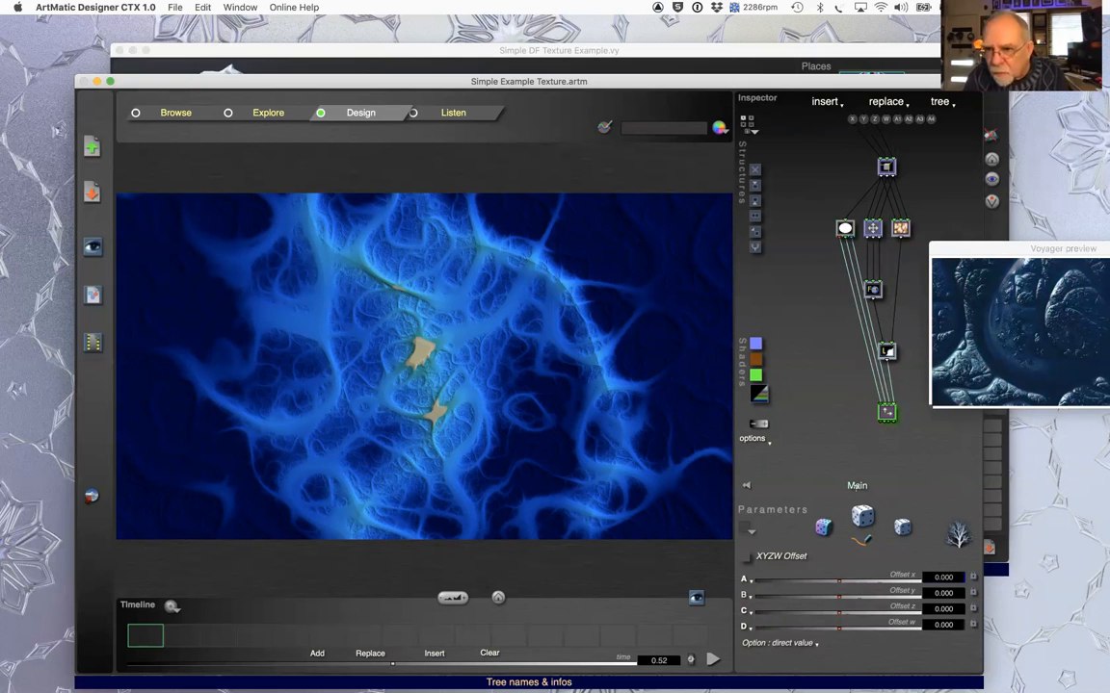
- Change the Logic tools tile's algorithm to Subtract min(x,-y) and set its Blend min/max to about -0.044
click(887, 353)
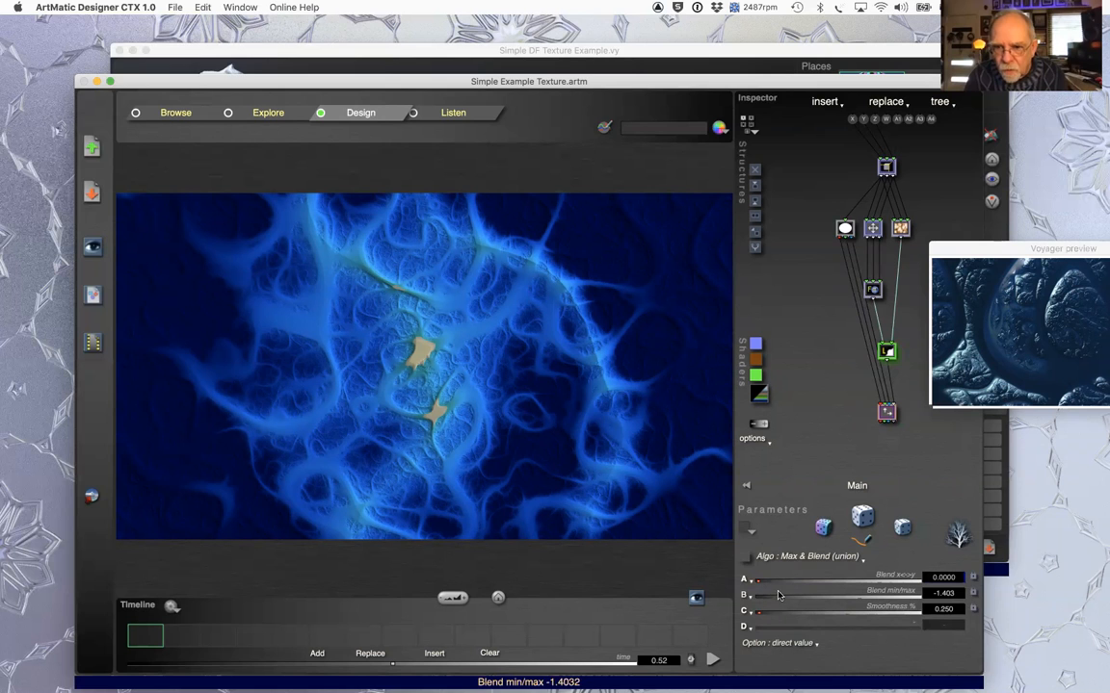
mouse_move(770, 596)
mouse_down()
mouse_move(759, 596)
mouse_move(785, 581)
mouse_move(834, 581)
mouse_move(782, 581)
mouse_up()
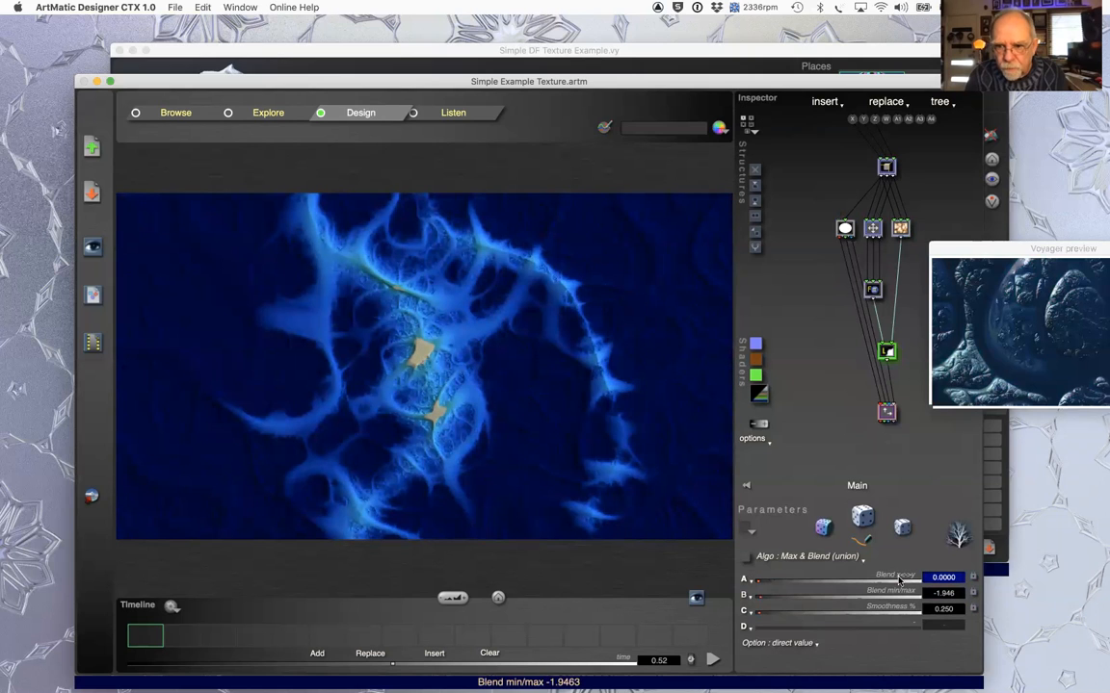
click(815, 558)
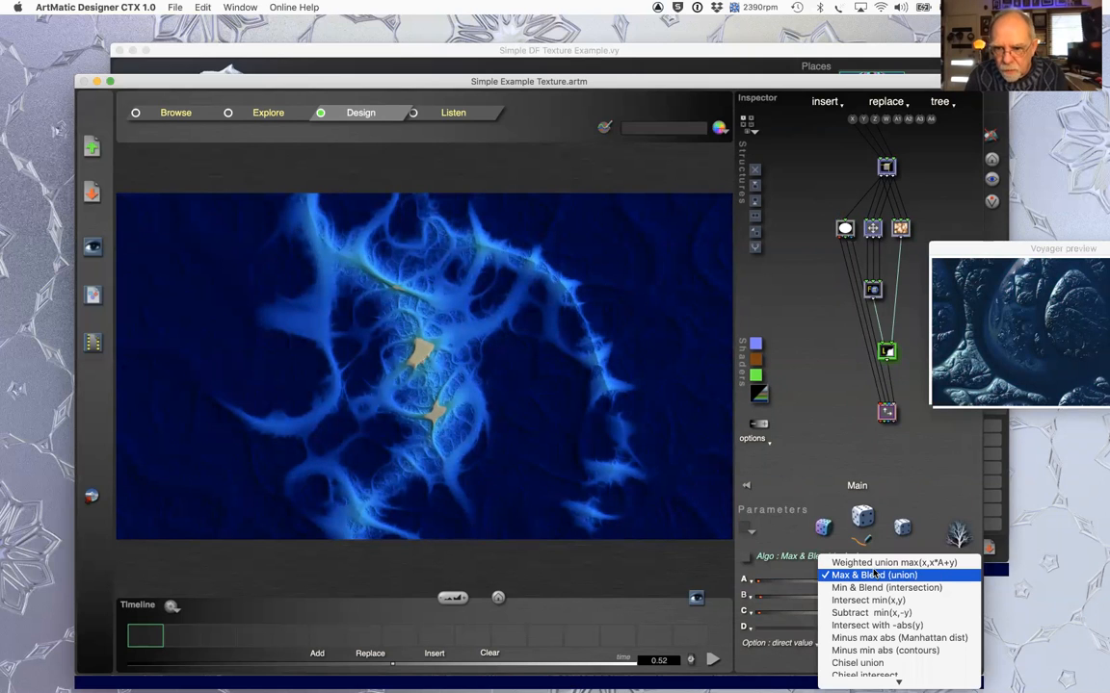
click(881, 612)
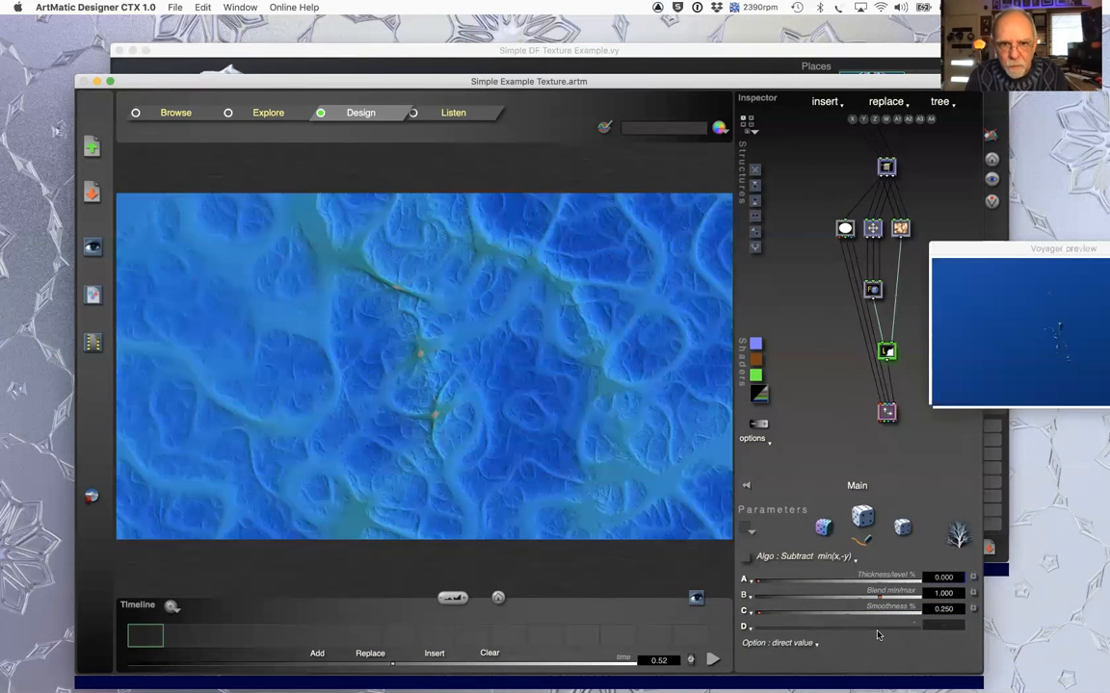
right_click(746, 579)
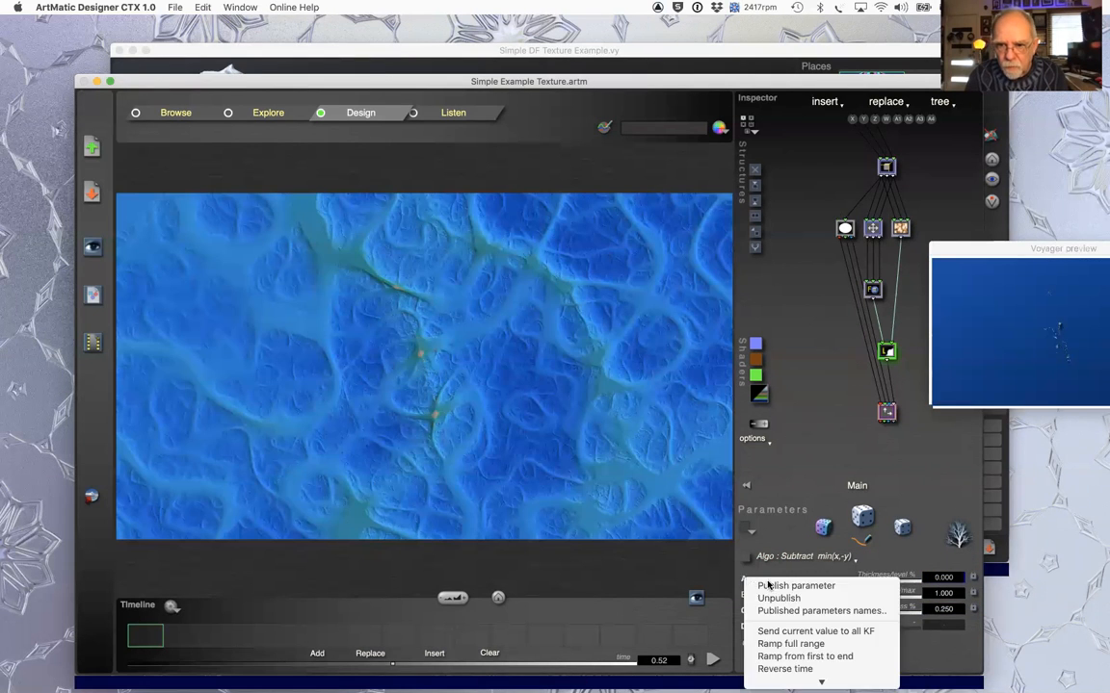
click(940, 644)
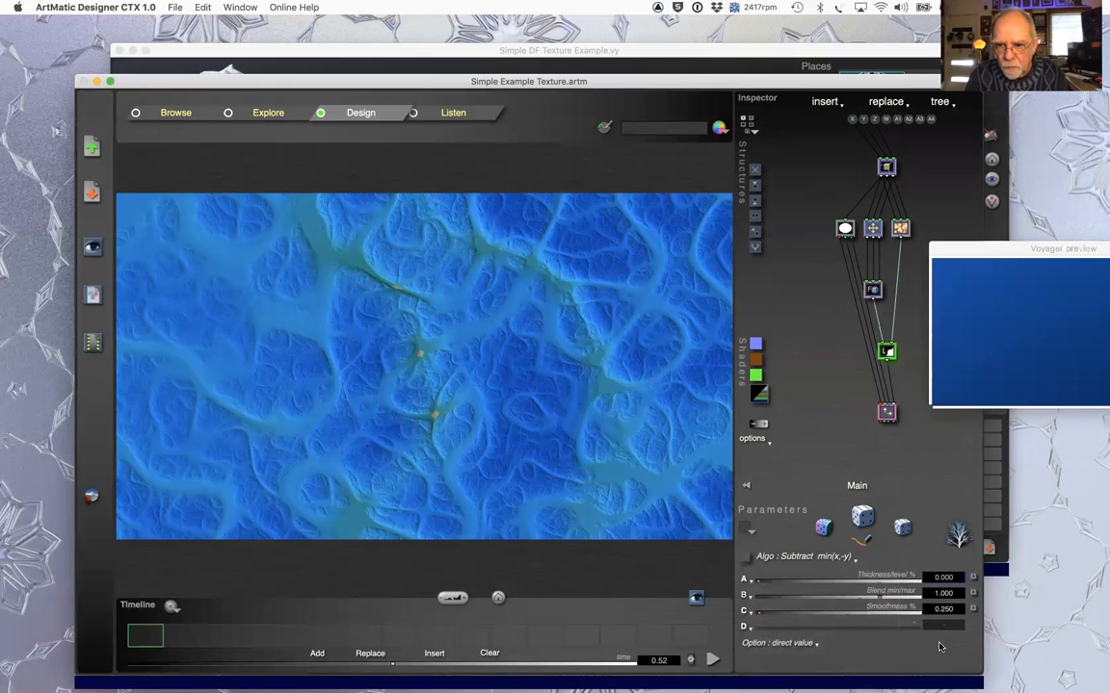
drag(871, 595, 837, 595)
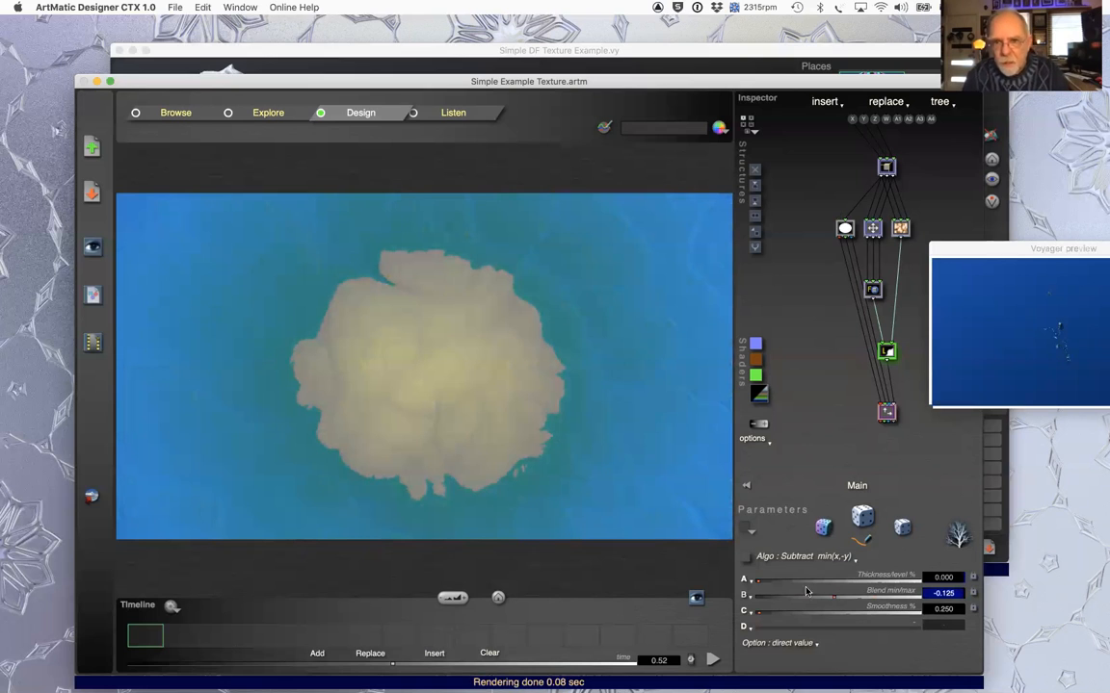
mouse_move(835, 600)
mouse_down()
mouse_move(865, 600)
mouse_move(836, 600)
mouse_up()
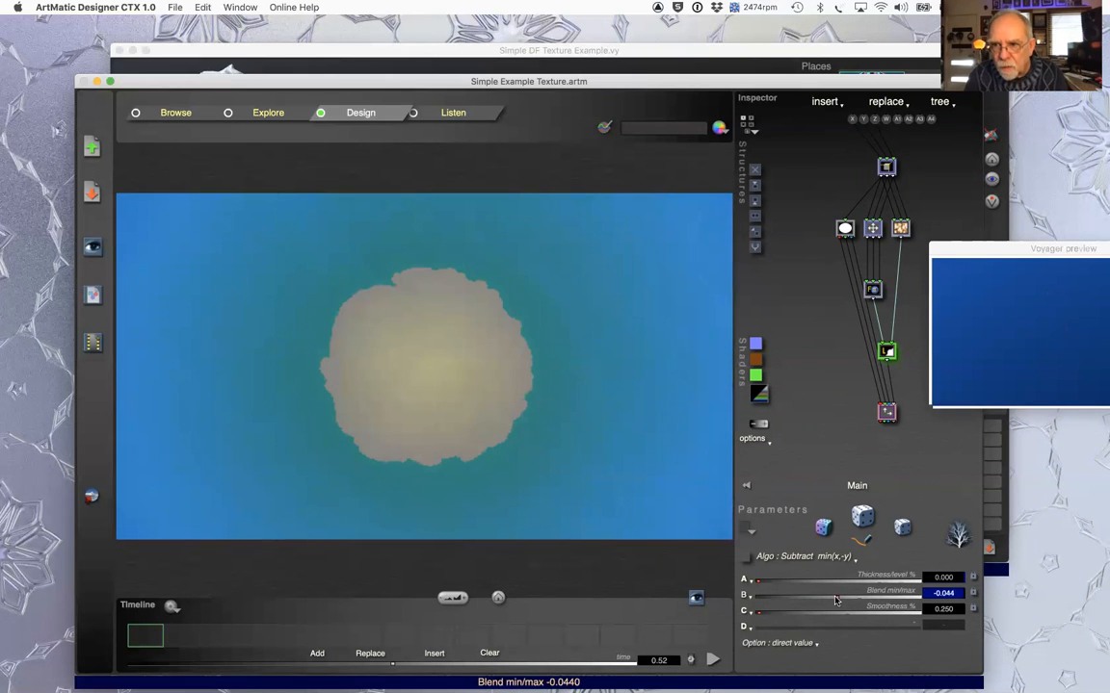
- Set the 3D Textures tile's Amplitude to about 0.376
click(902, 228)
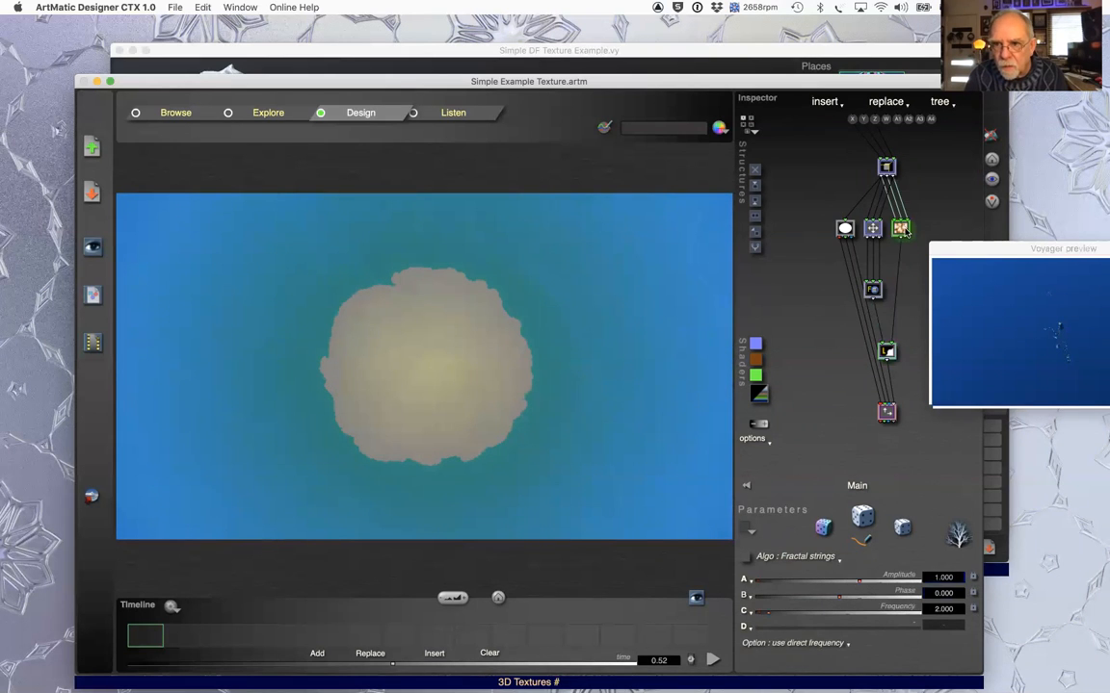
click(906, 231)
click(923, 530)
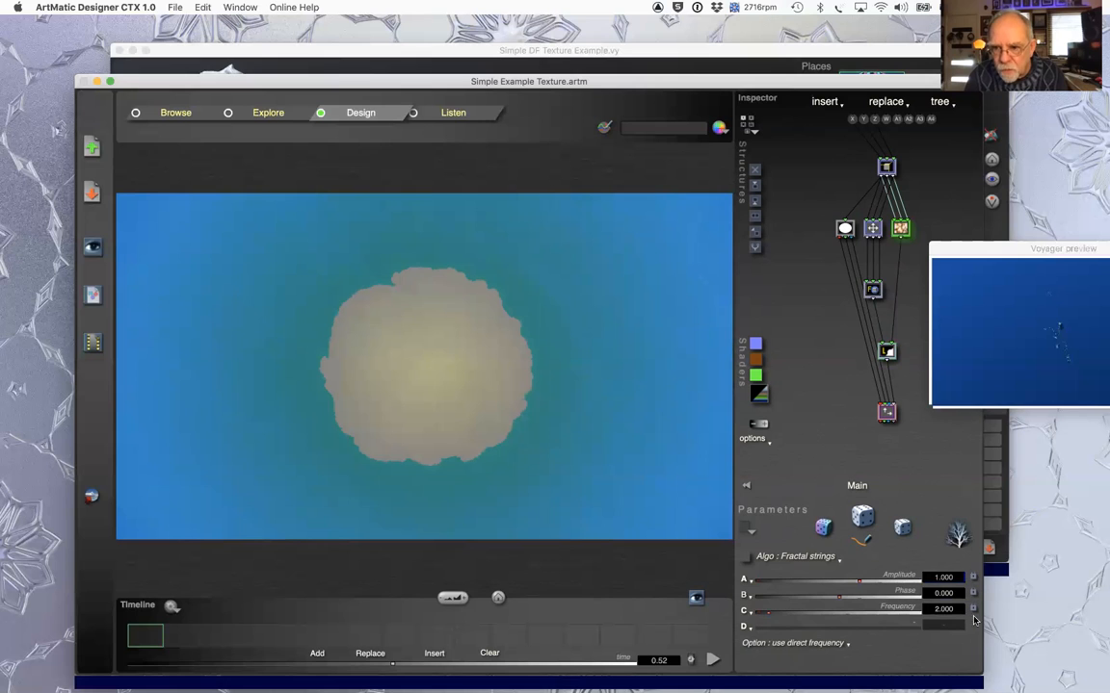
drag(856, 581, 847, 585)
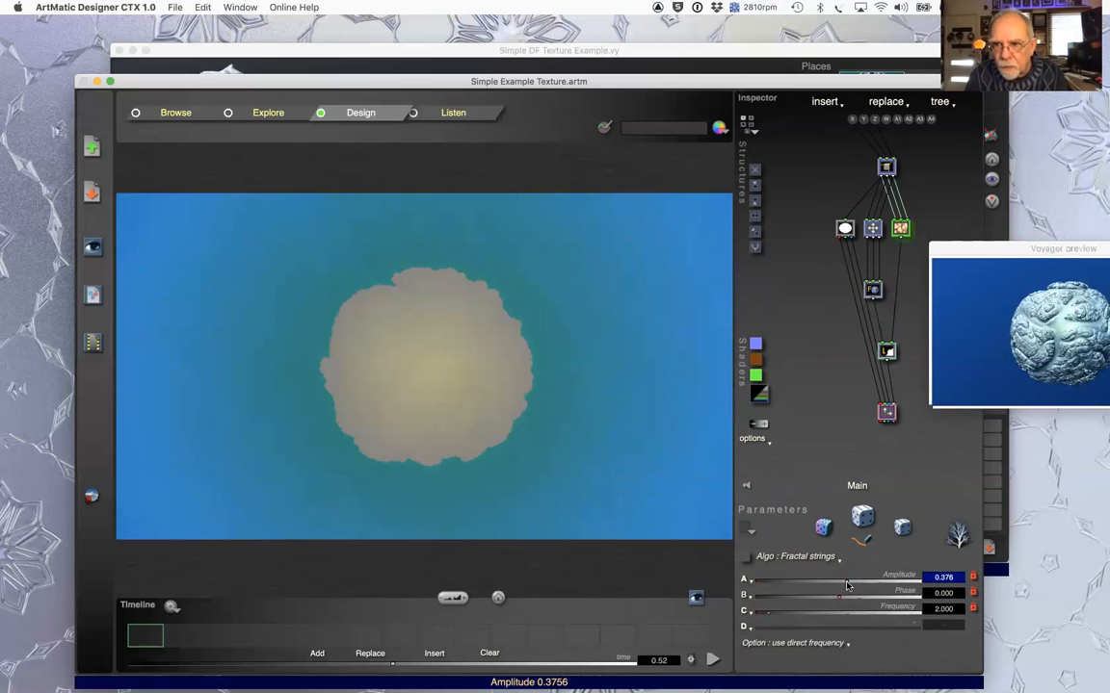
- Compare the textured sphere's render in Voyager with the Logic tools tile's settings in ArtMatic Designer
key(super+Tab)
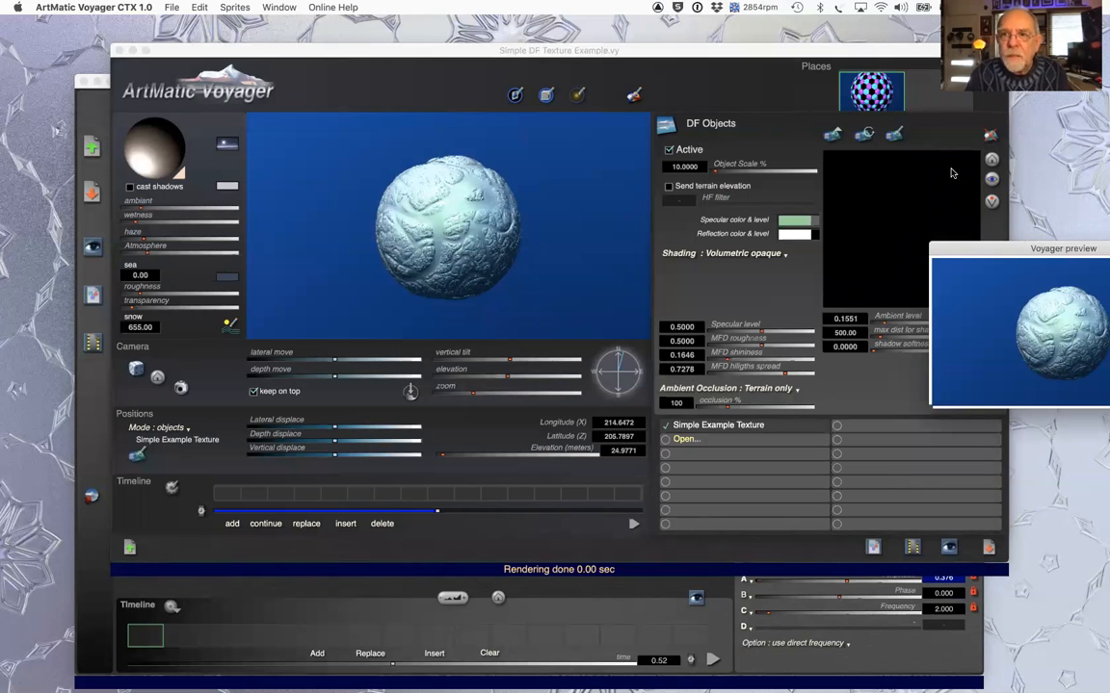
click(893, 135)
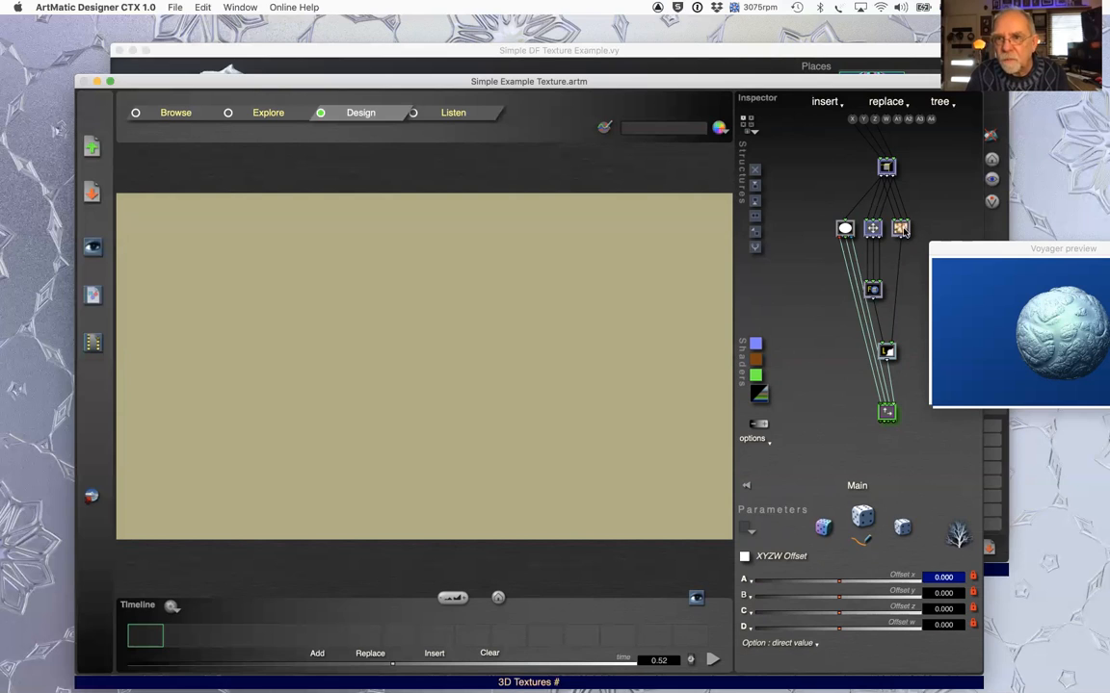
click(887, 352)
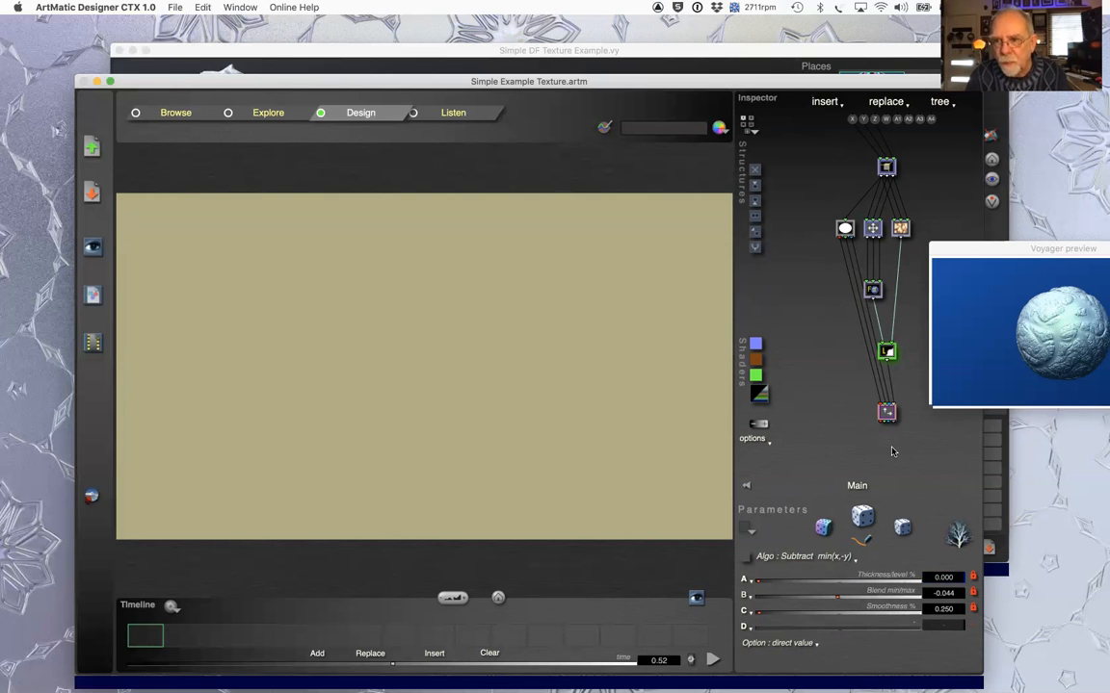
key(super+Tab)
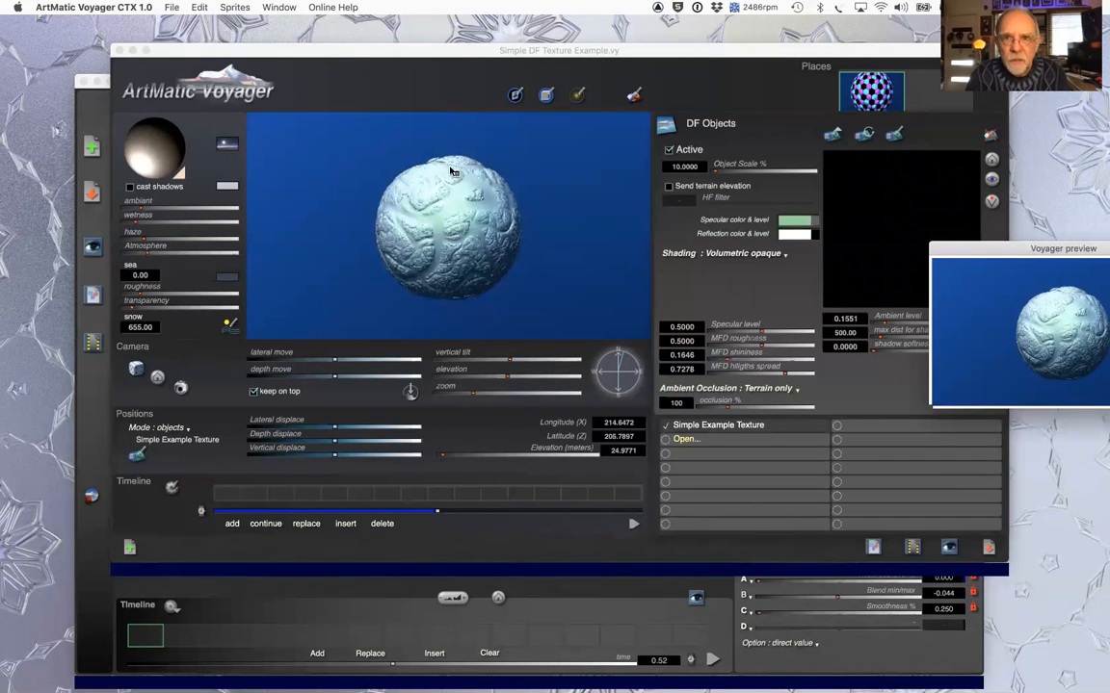
key(super+Tab)
- Switch the 3D Textures tile's algorithm to R-Mesh linear and set its Frequency to about 5.414
click(901, 228)
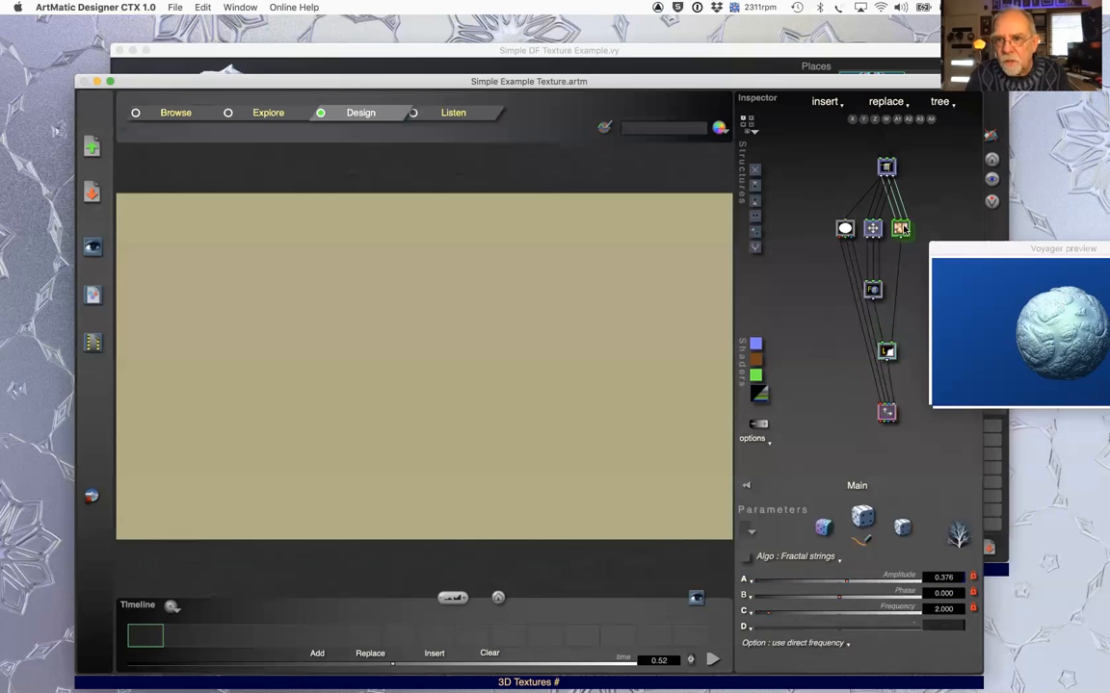
click(795, 556)
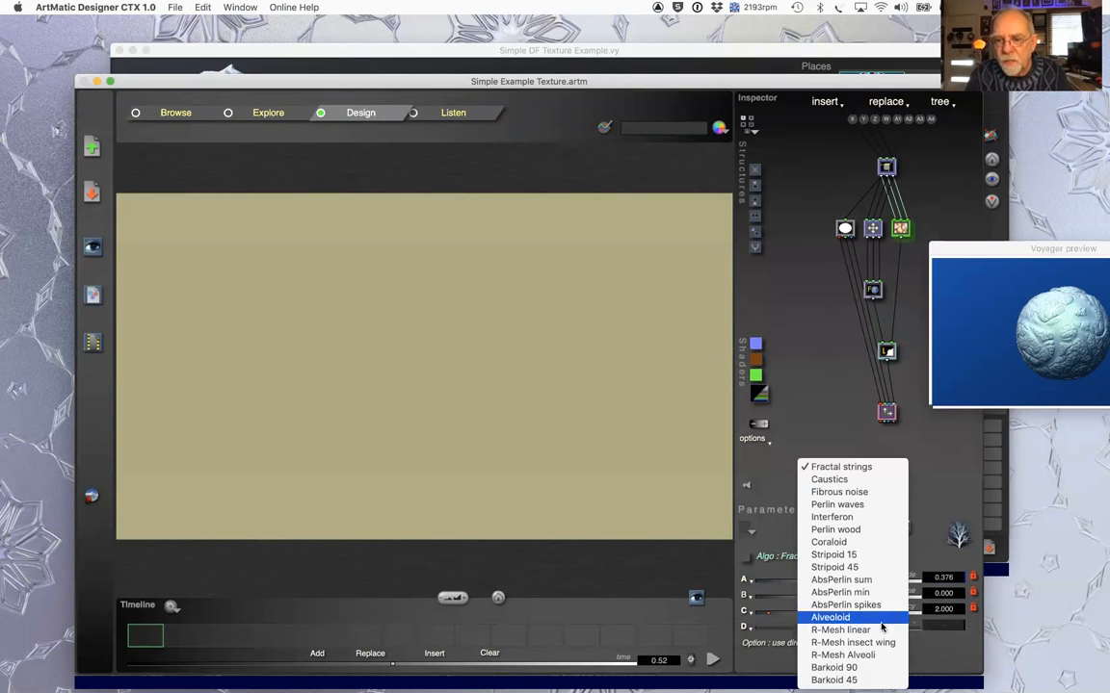
click(843, 629)
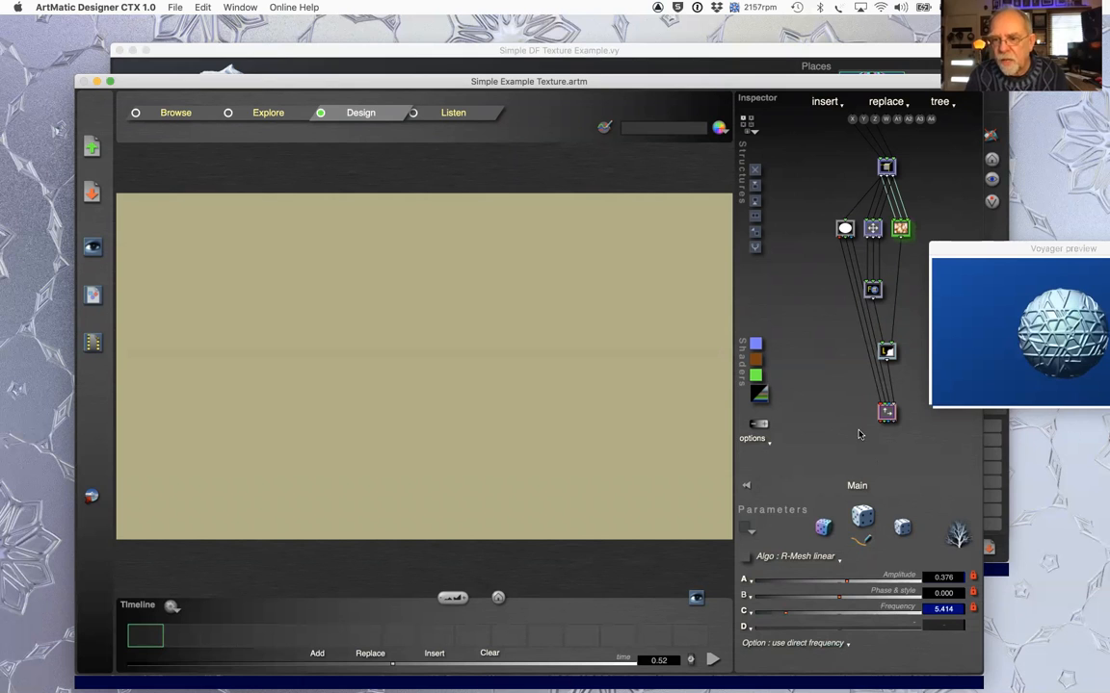
- Inspect the R-Mesh sphere in Voyager and close the DF Objects settings to return to the main scene view
click(933, 336)
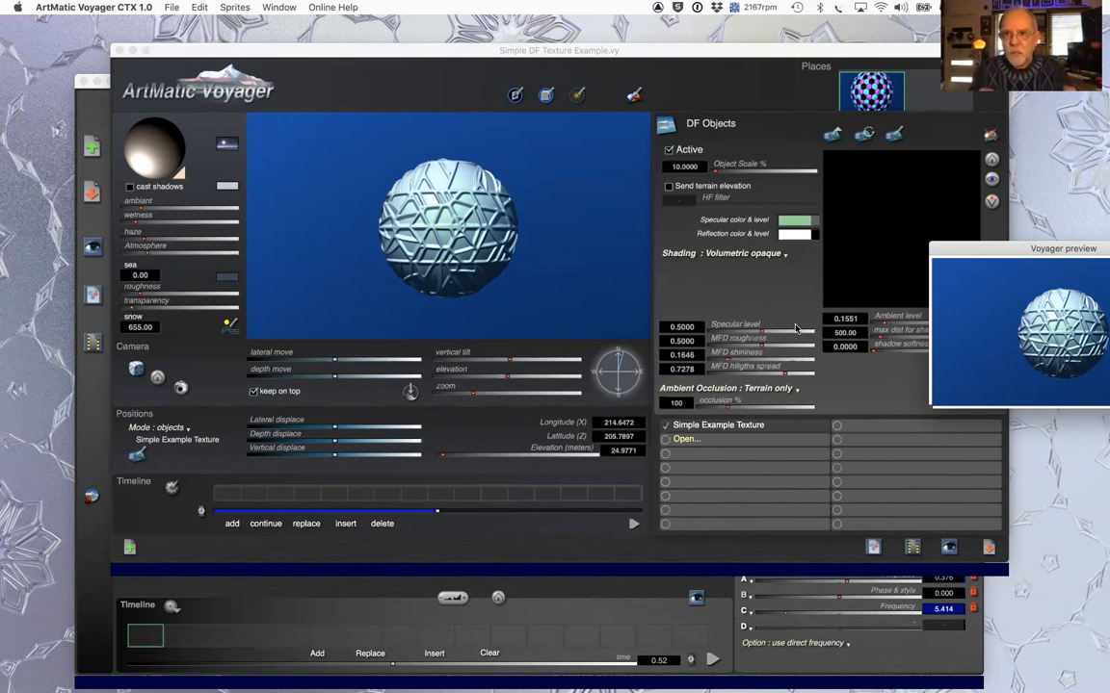
key(Escape)
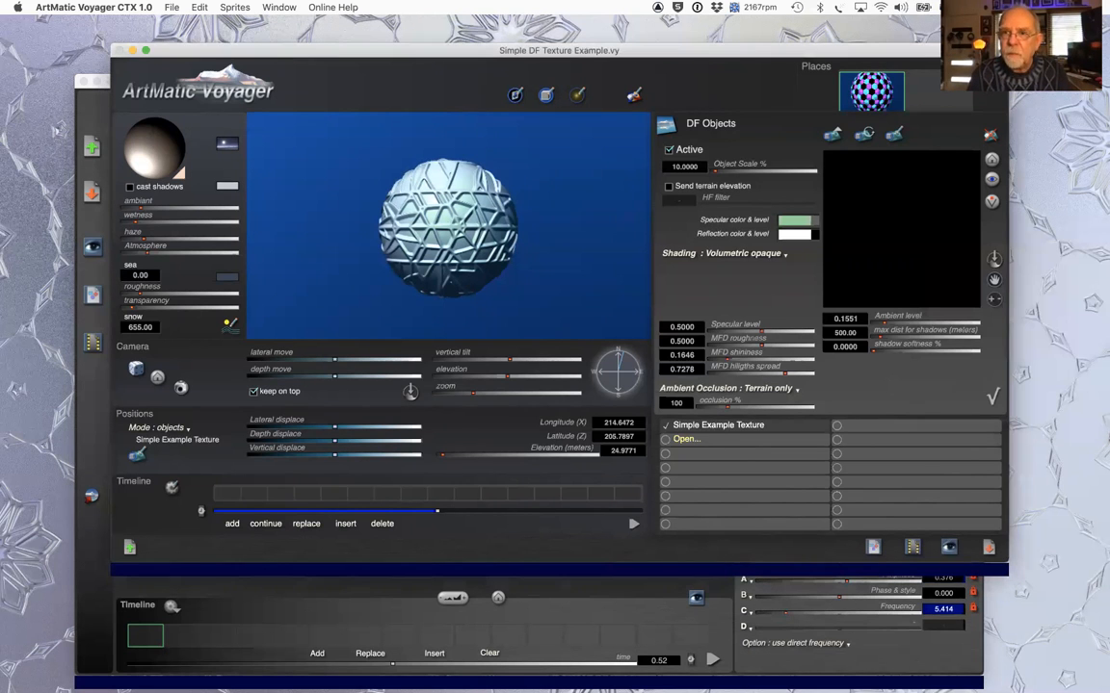
key(super+Tab)
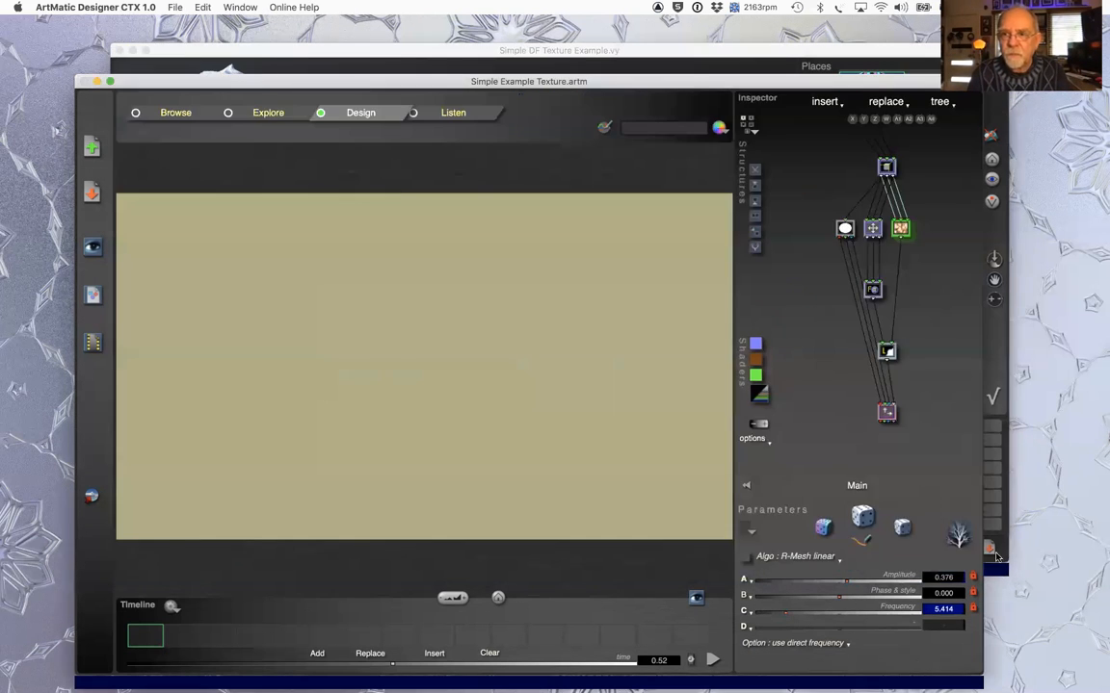
key(super+Tab)
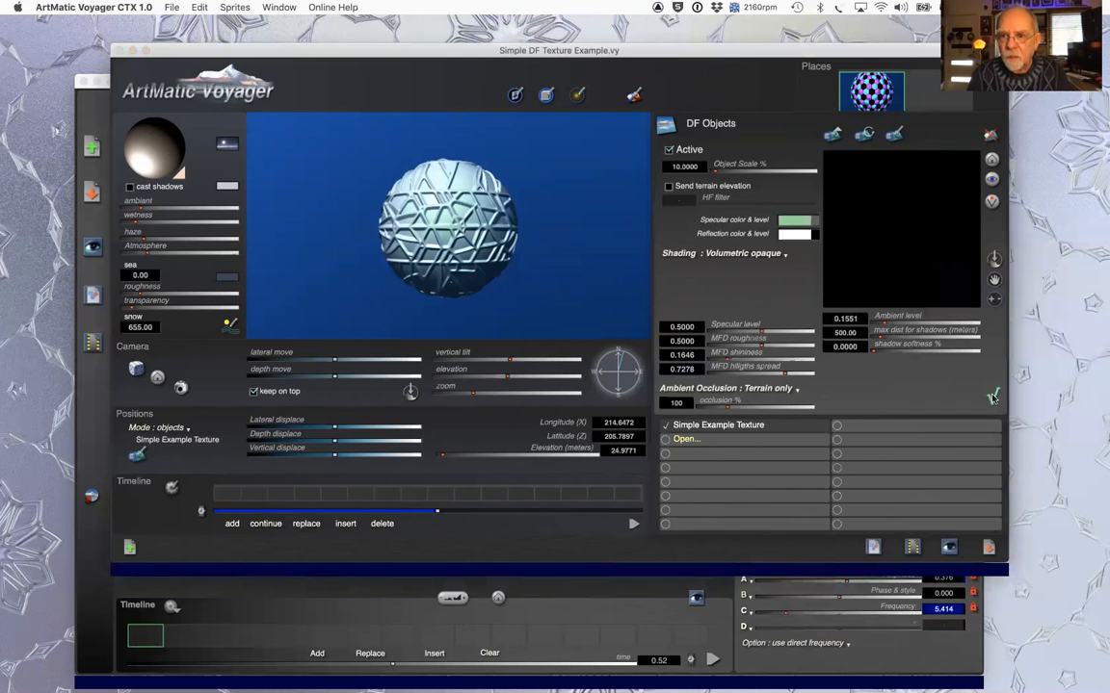
click(992, 398)
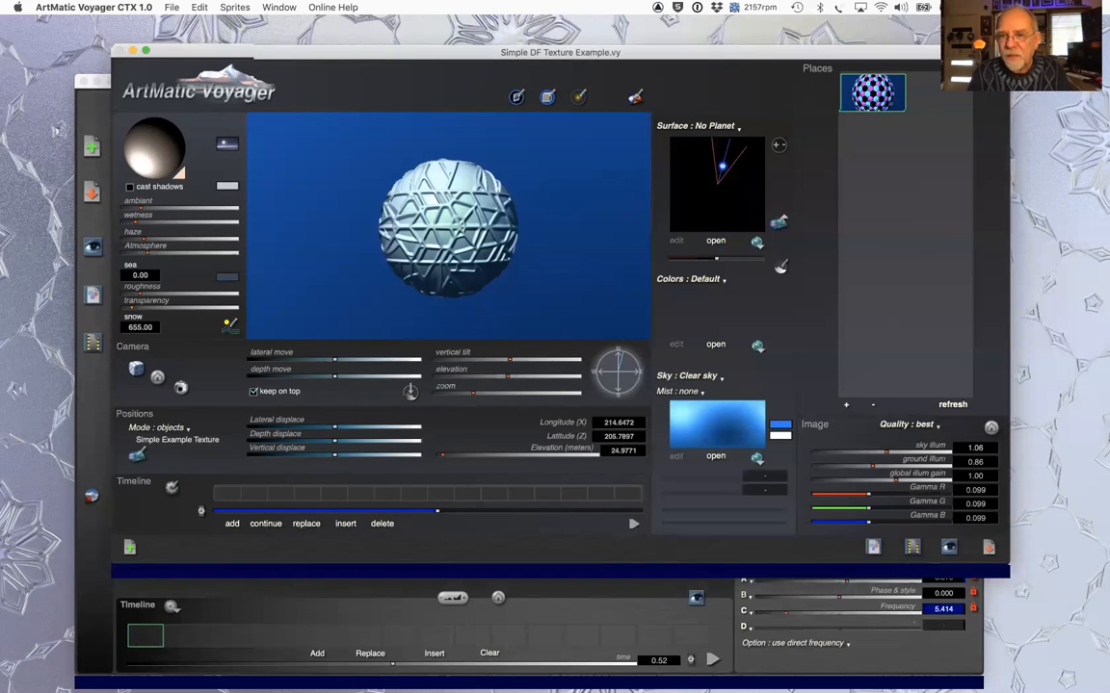
- Move the Voyager window slightly lower and switch back to ArtMatic Designer
drag(959, 53, 987, 110)
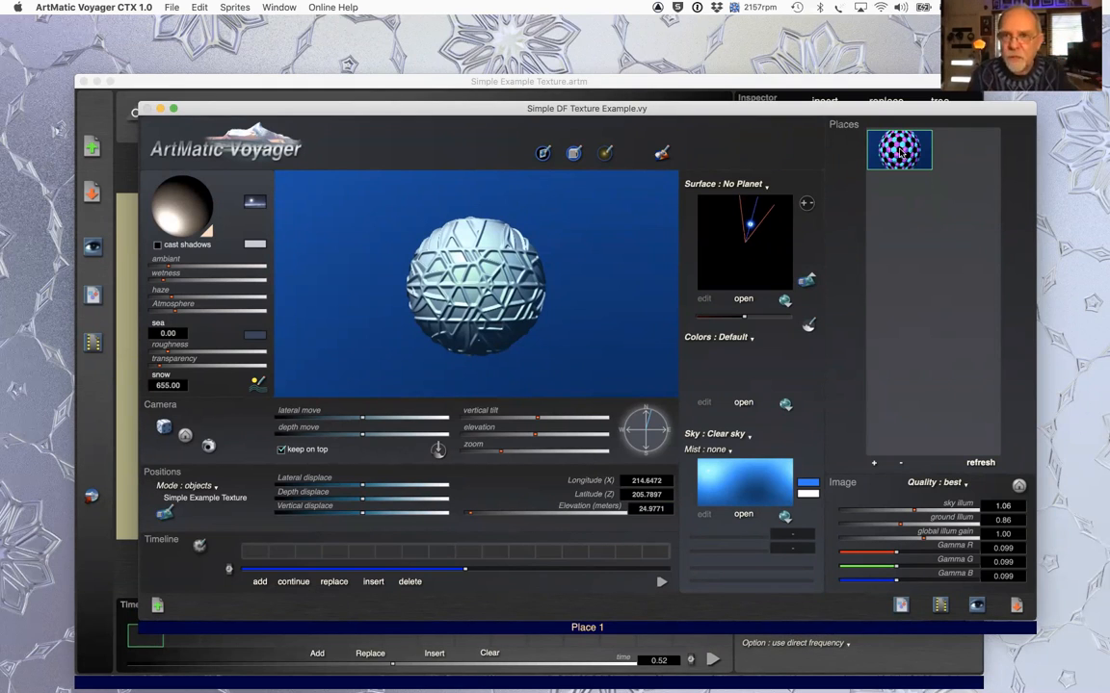
drag(917, 108, 895, 69)
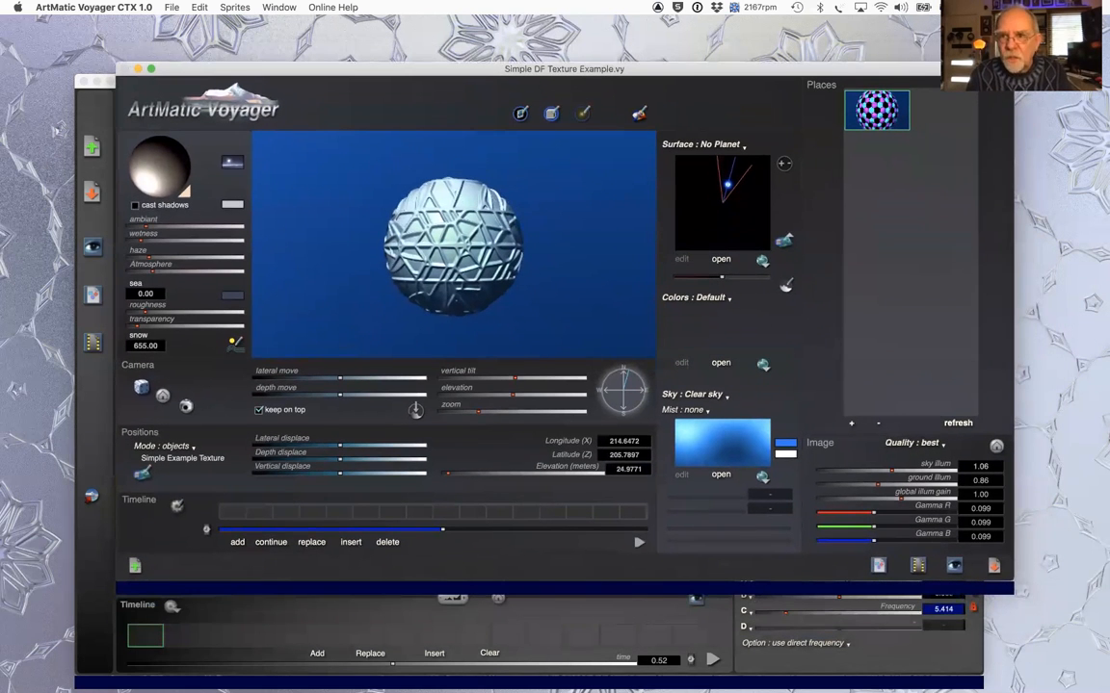
key(super+Tab)
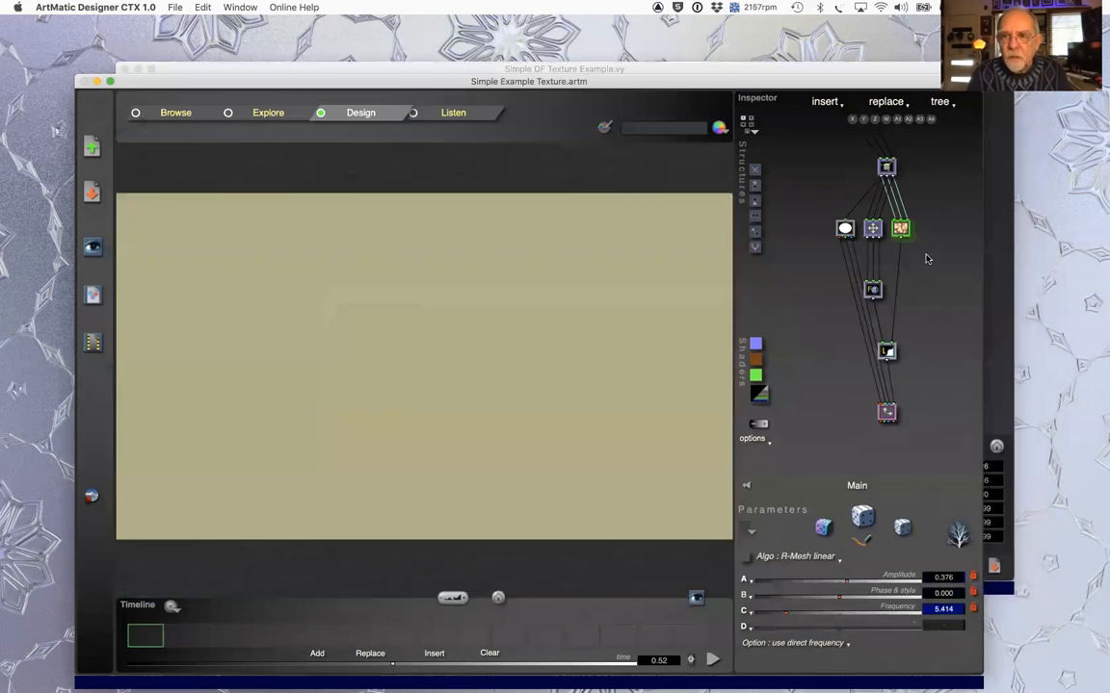
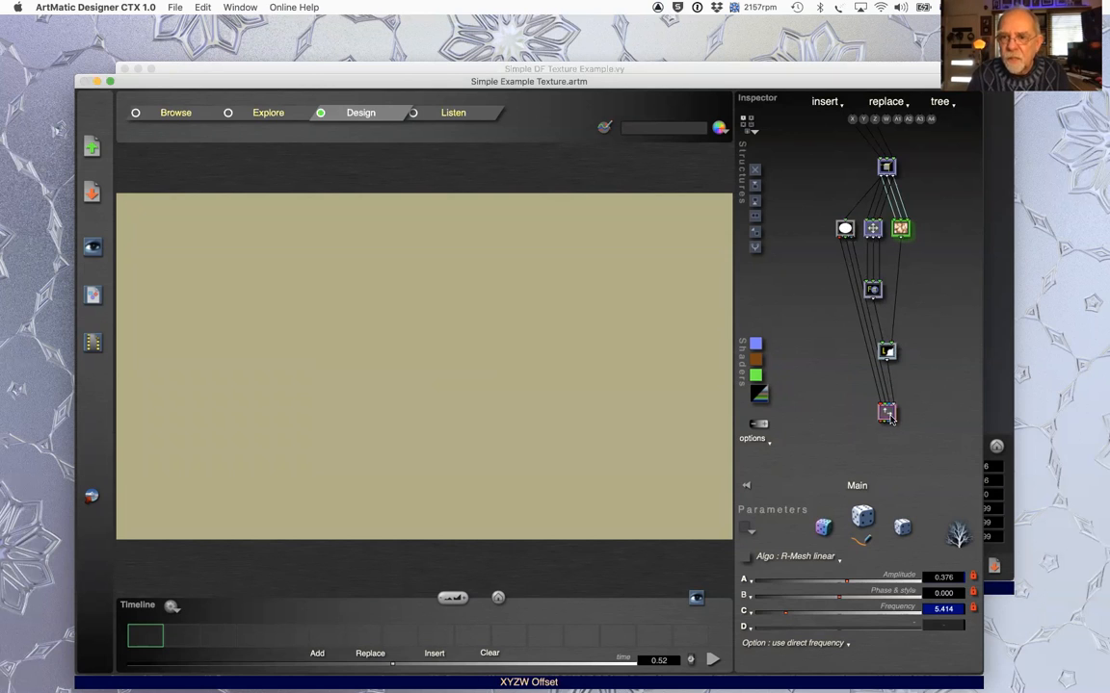
- Replace the Color constant tile with a 4 ins 3 outs w Offset tile
click(845, 229)
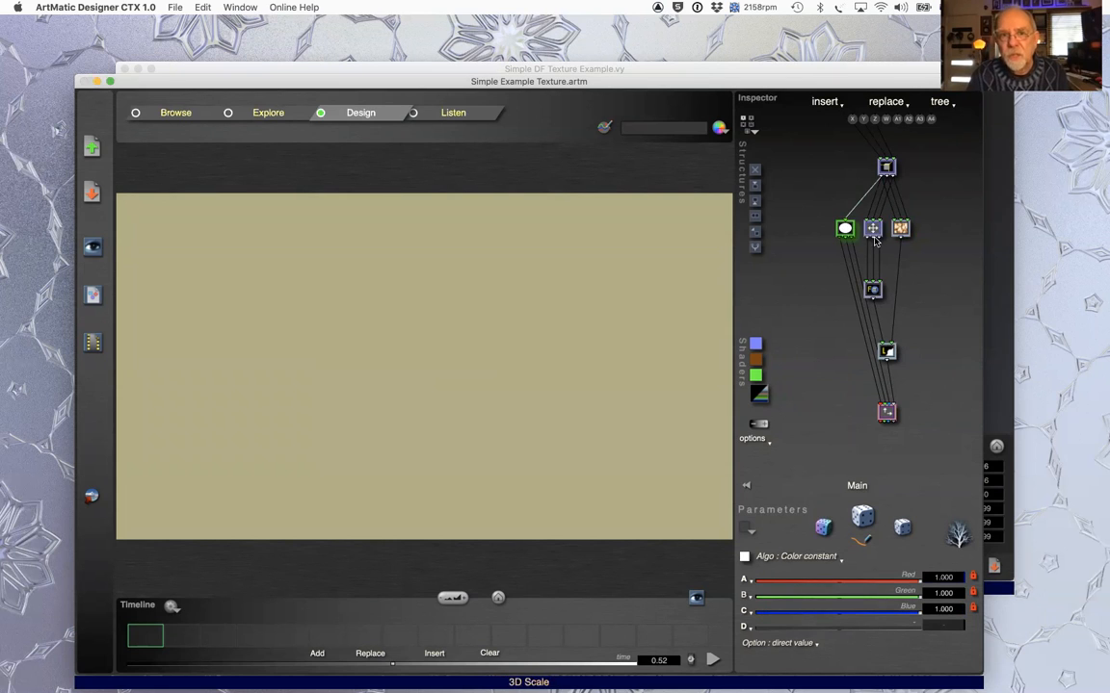
right_click(846, 231)
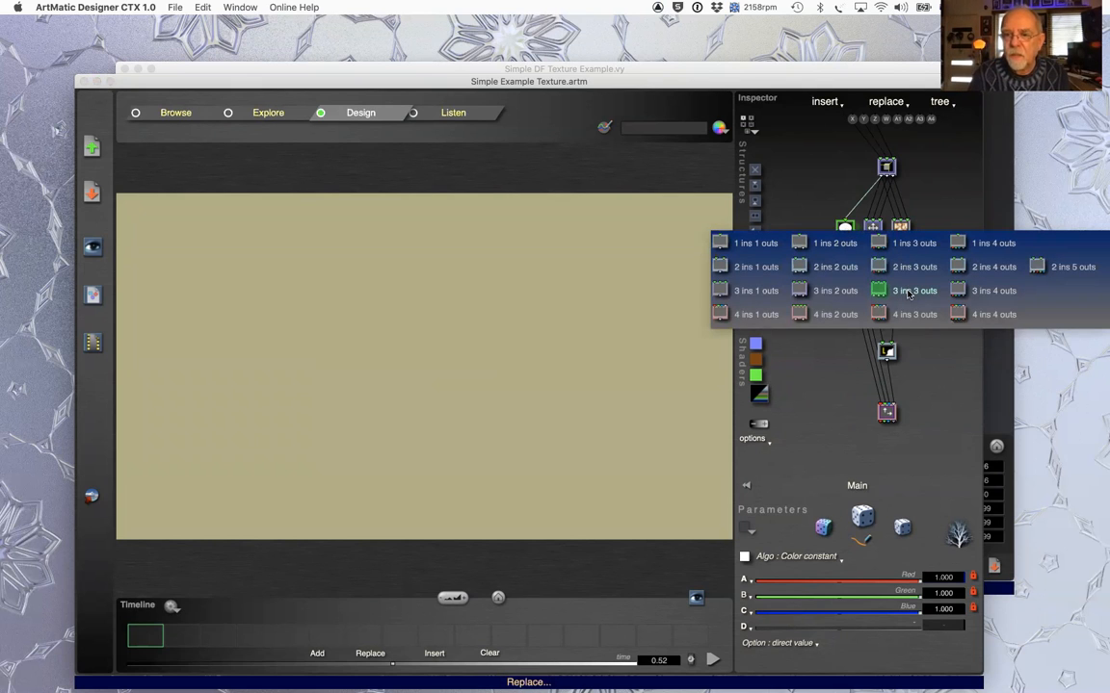
click(891, 314)
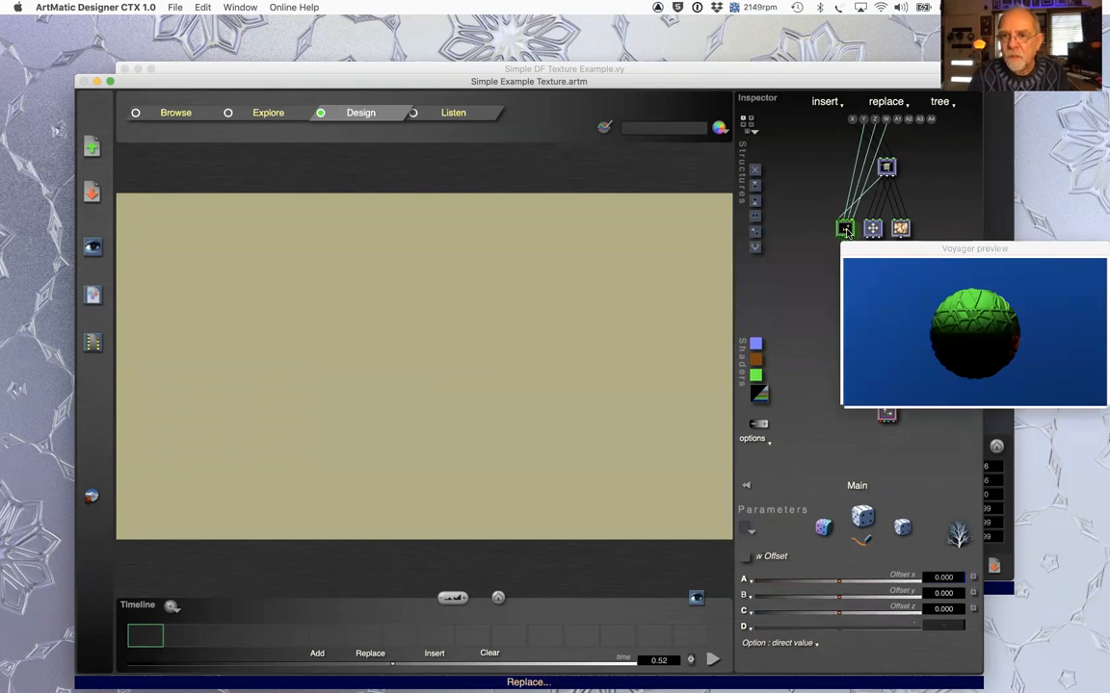
- Replace the w Offset tile with a 3 ins 4 outs tile and connect its inputs to the topmost tile's outputs
click(846, 231)
drag(881, 251, 878, 460)
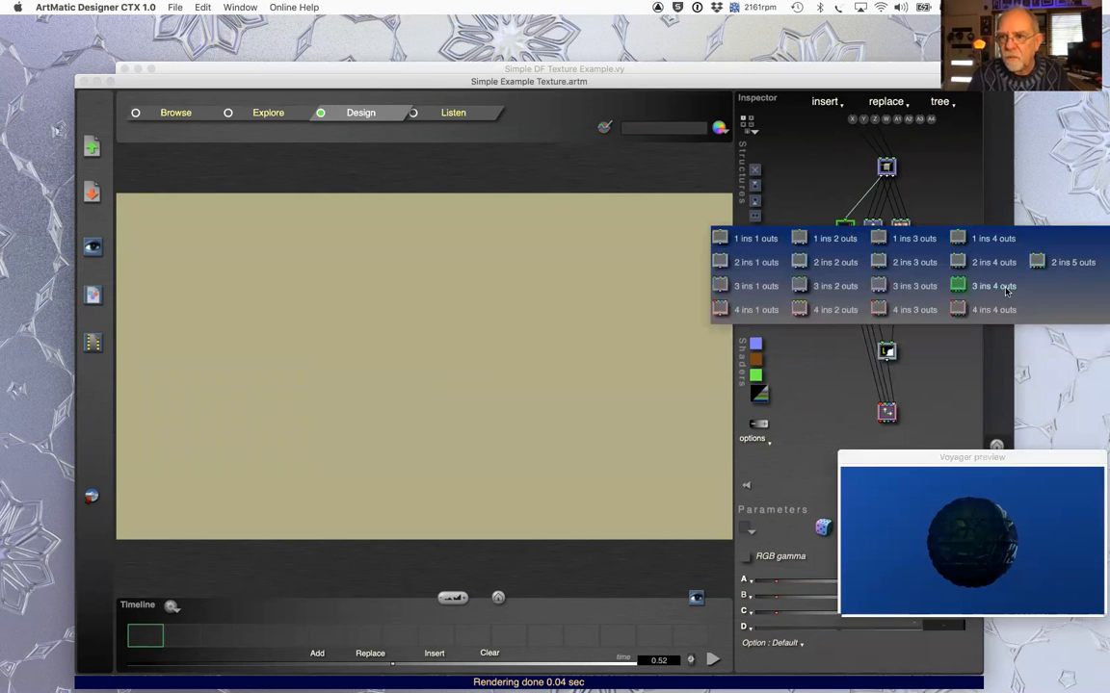
click(1019, 287)
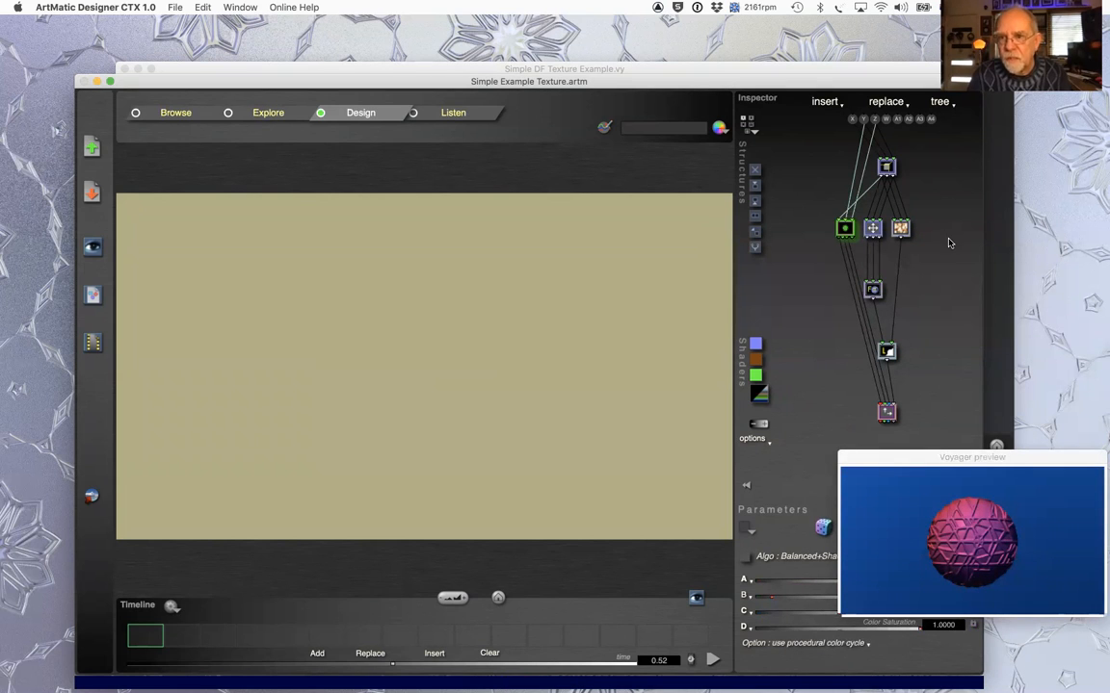
drag(871, 197, 892, 162)
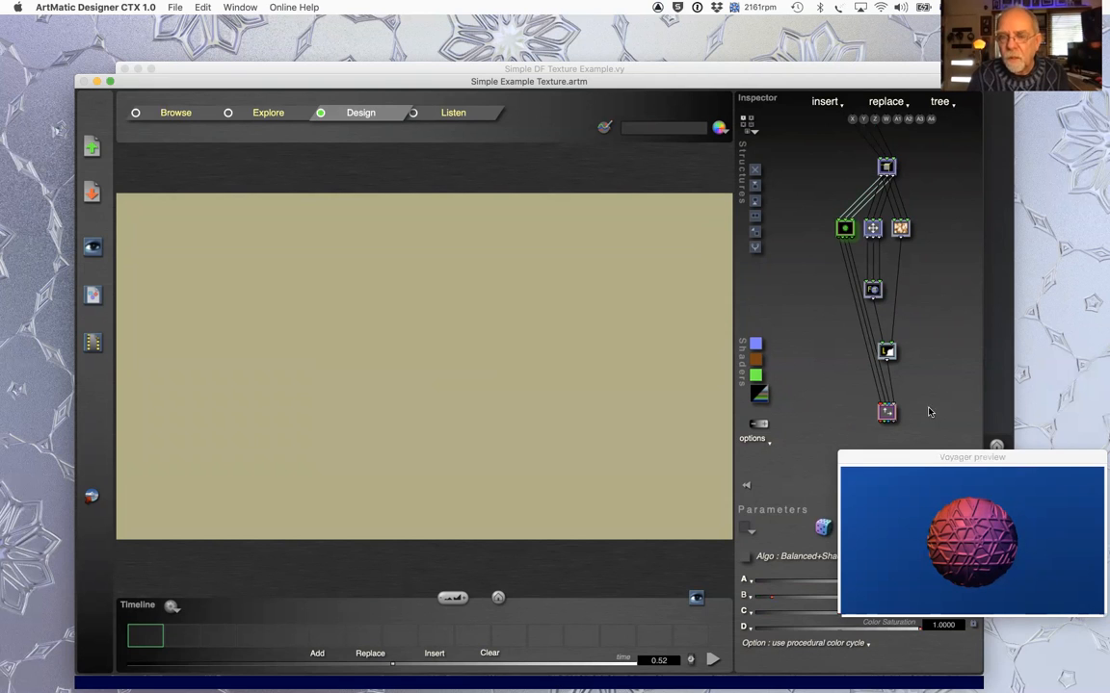
- Try the 3D Lava Bubbles texture on the colour tile
click(847, 232)
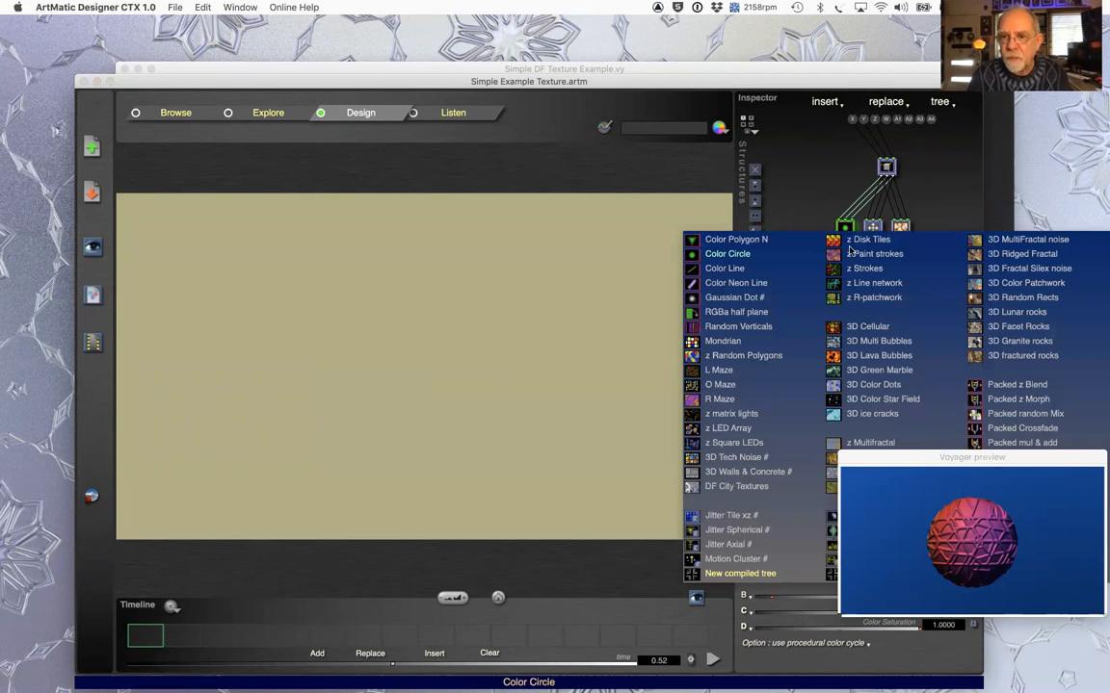
click(884, 356)
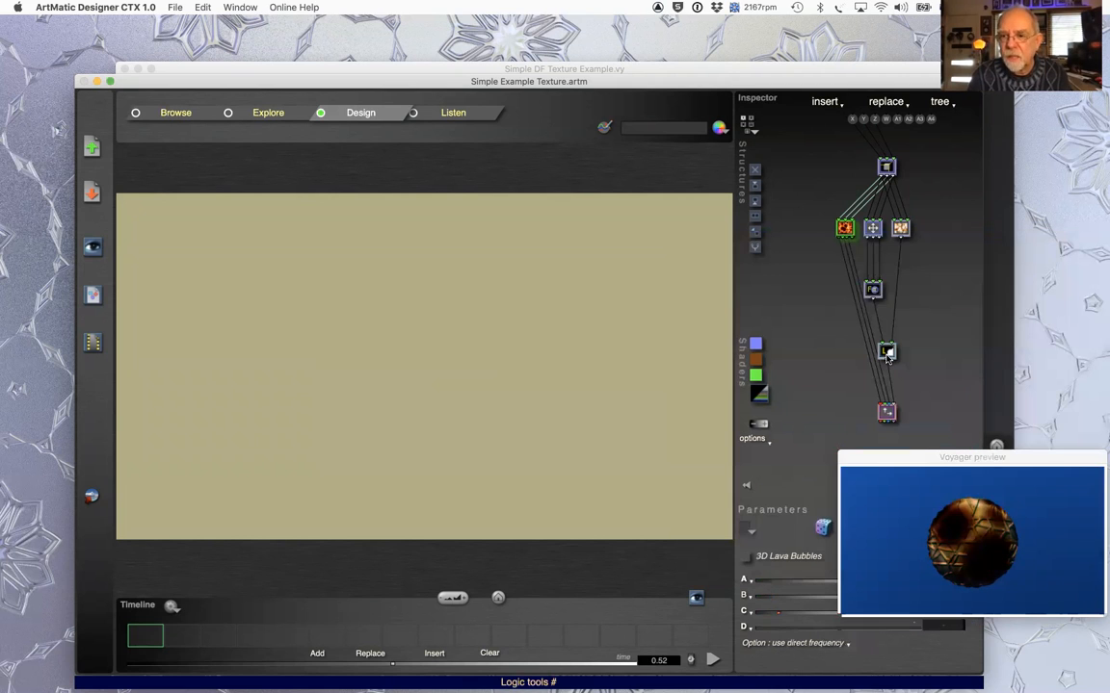
click(844, 227)
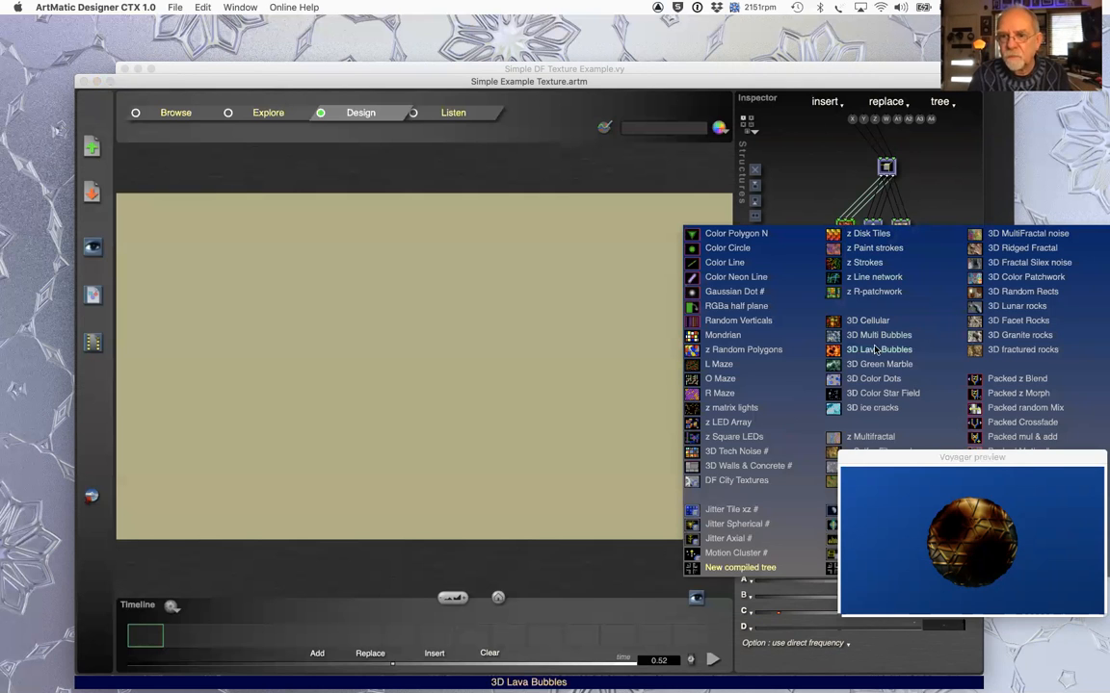
click(1101, 591)
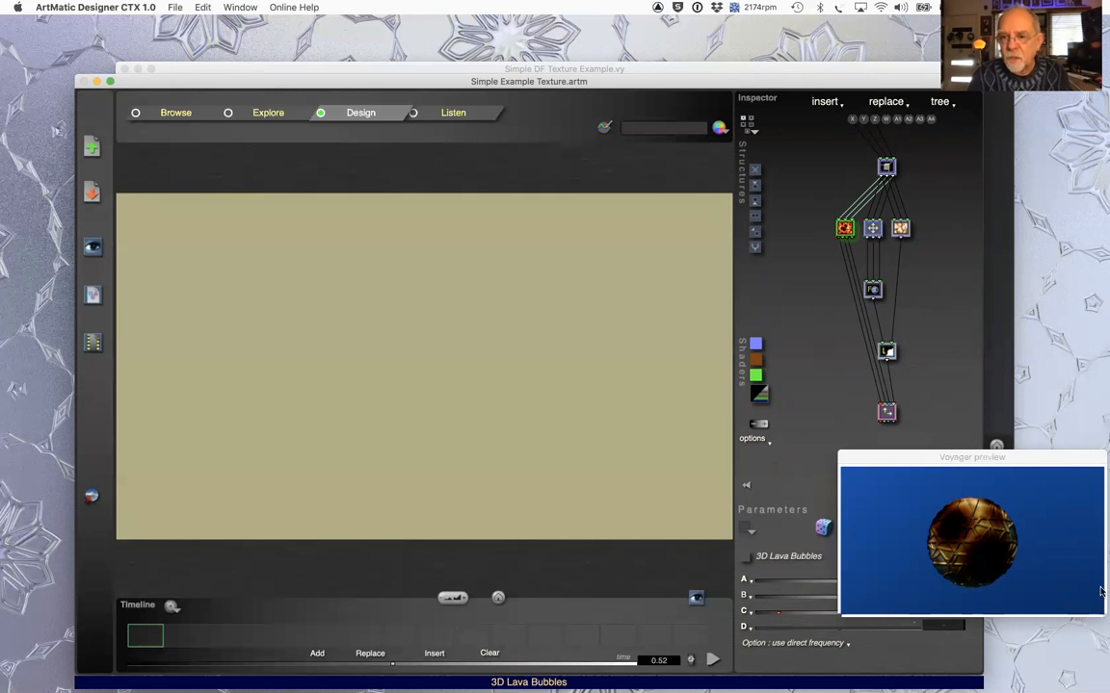
- Try the z R-patchwork and 3D Cellular textures on the colour tile
click(846, 228)
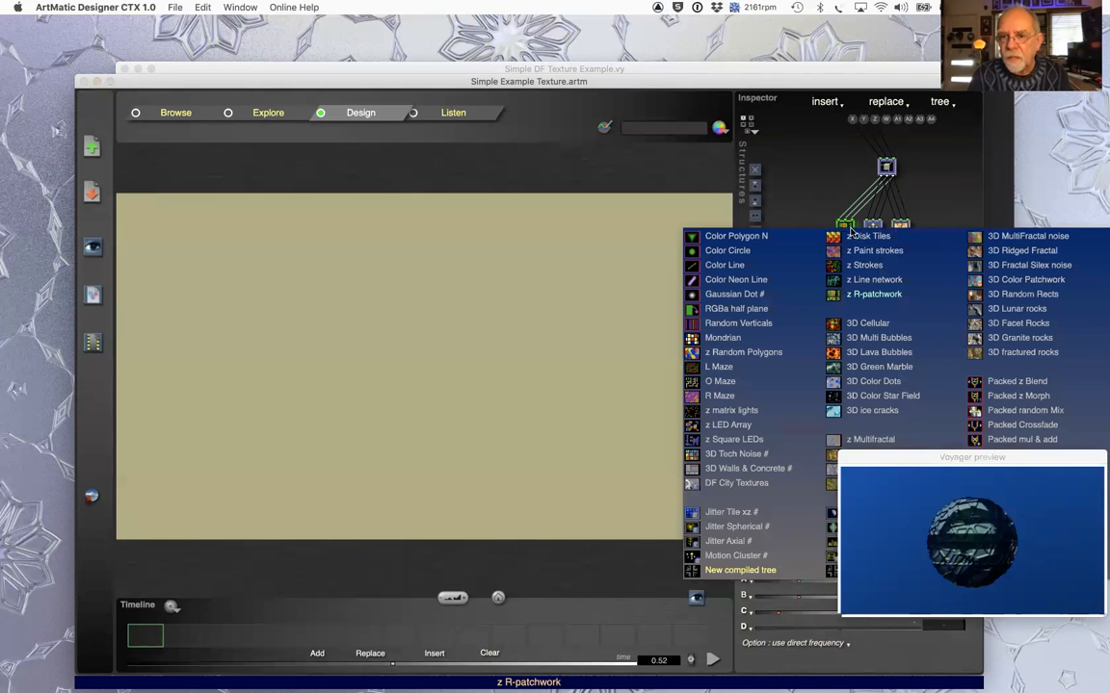
click(925, 169)
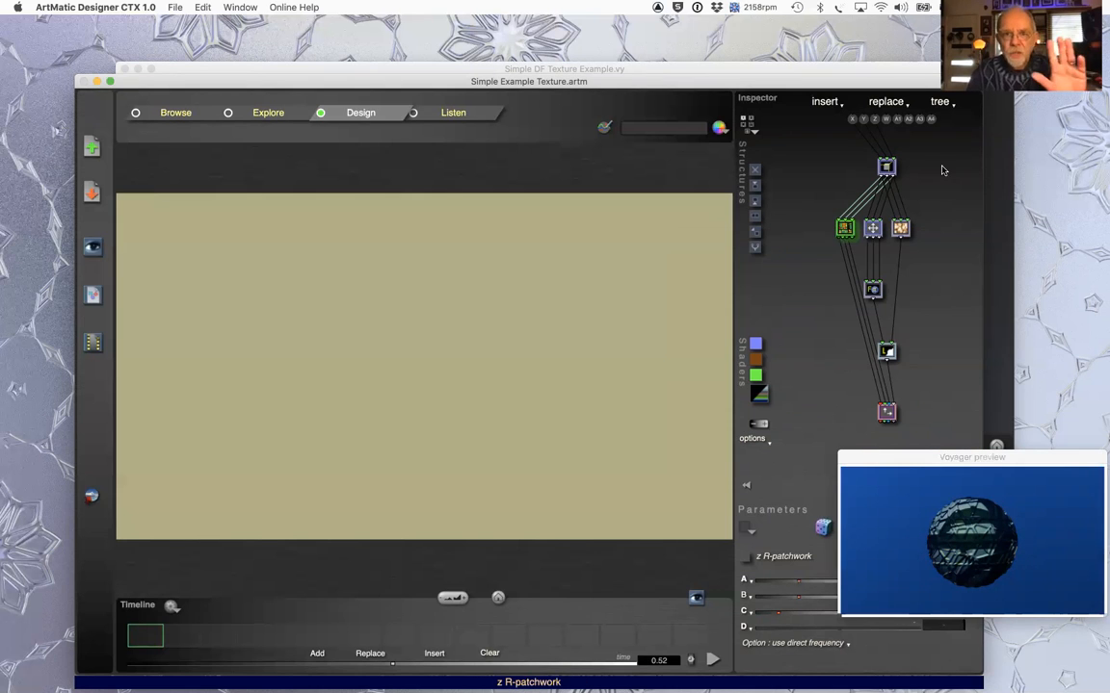
click(862, 231)
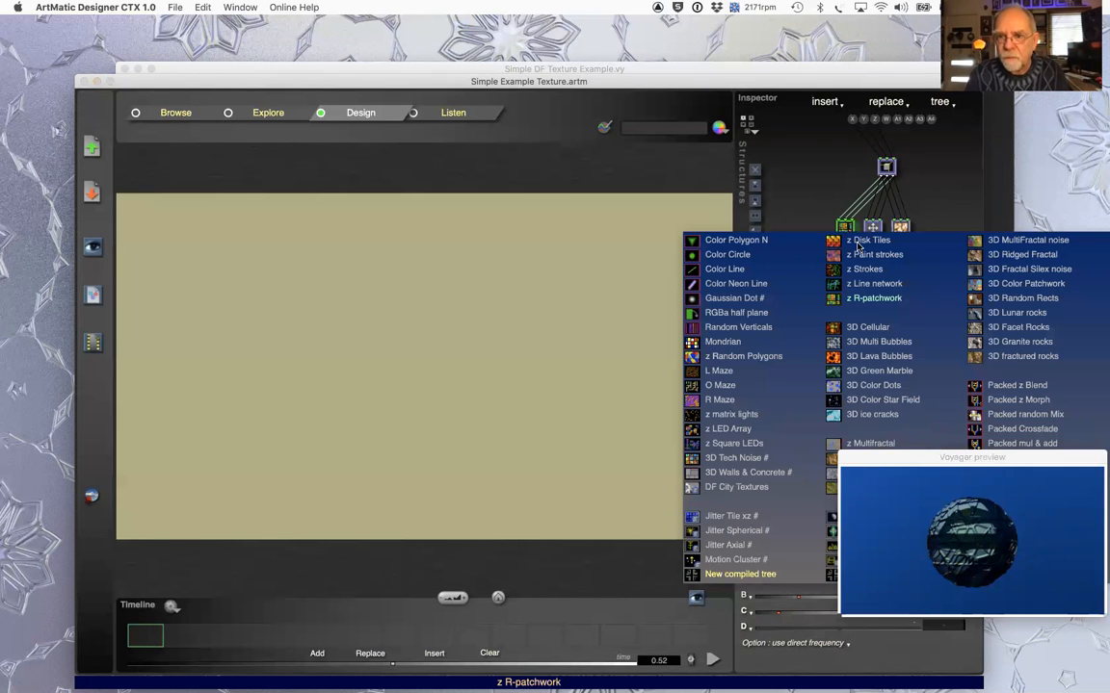
click(867, 327)
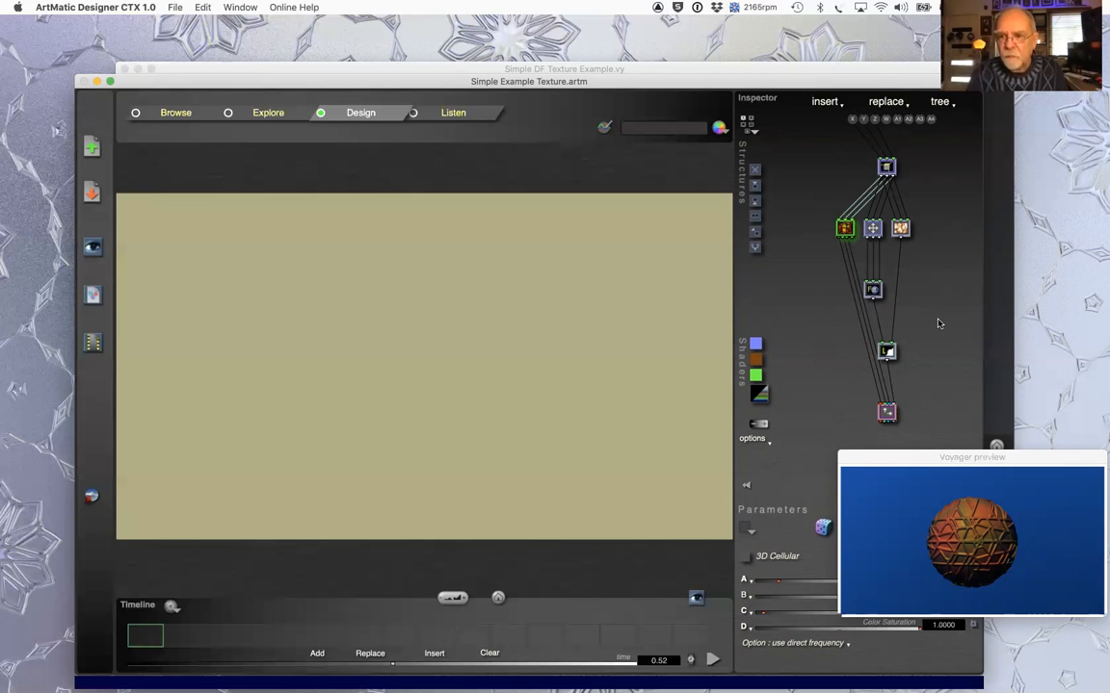
click(849, 232)
click(903, 193)
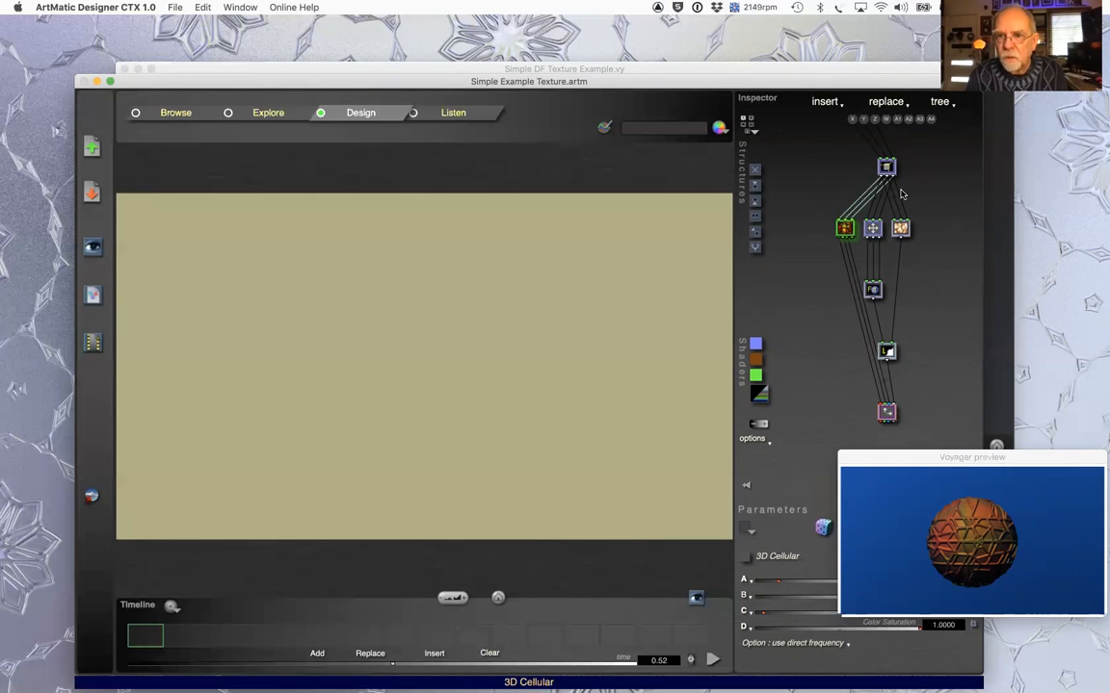
- Replace the colour tile with a 3 ins 3 outs tile and set it to 3D Color Fractal noise
click(847, 232)
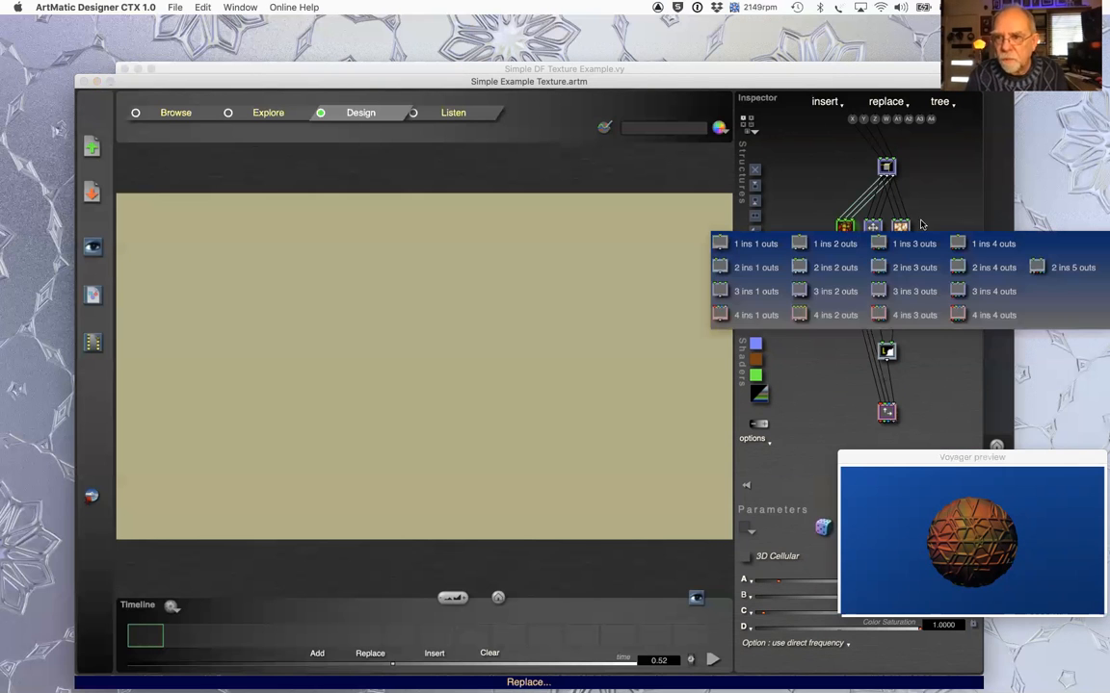
click(926, 294)
click(846, 230)
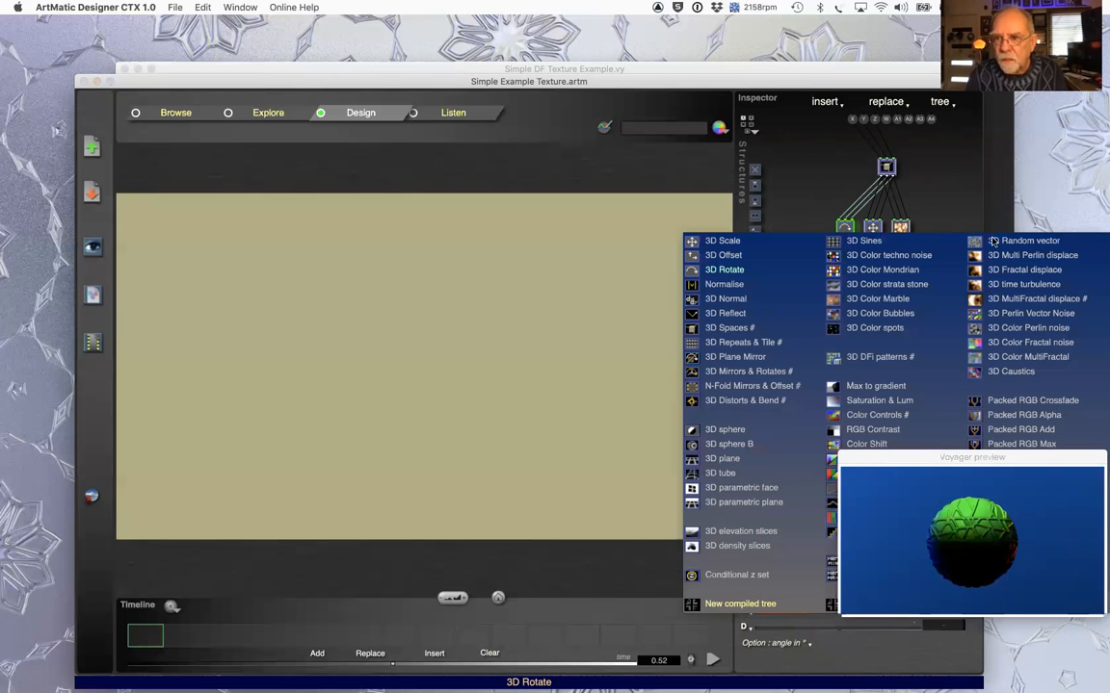
click(1021, 343)
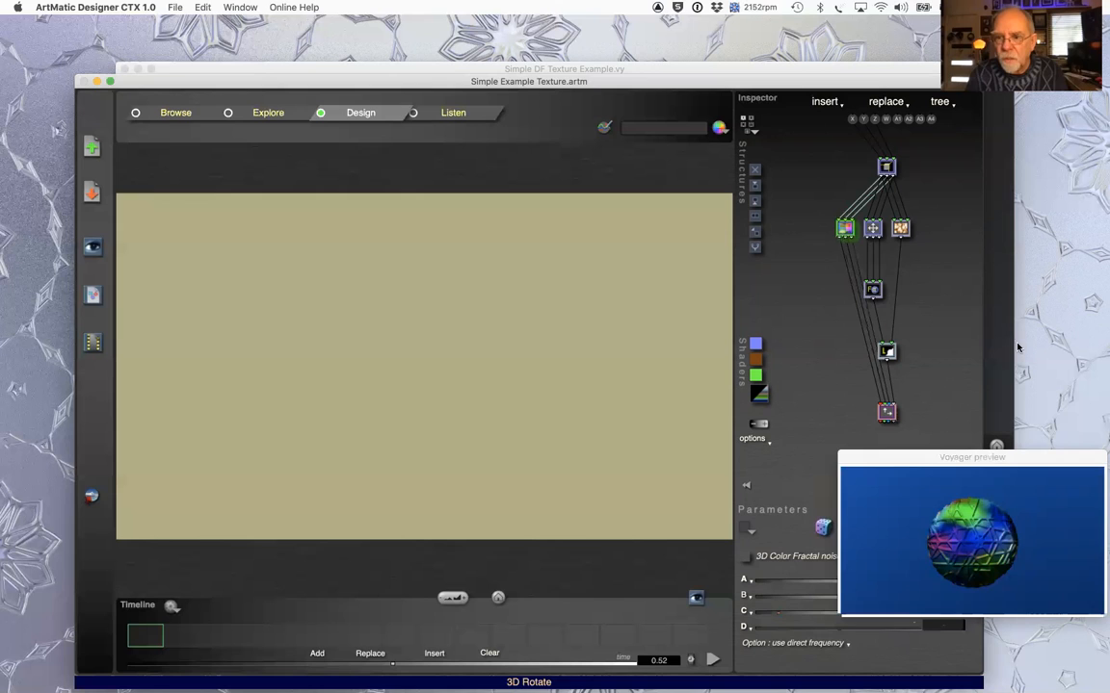
- Move the Voyager preview clear of the parameters and set the fractal noise Frequency to about 5.518 and Phase to about -1.178
drag(907, 462, 1003, 317)
click(794, 613)
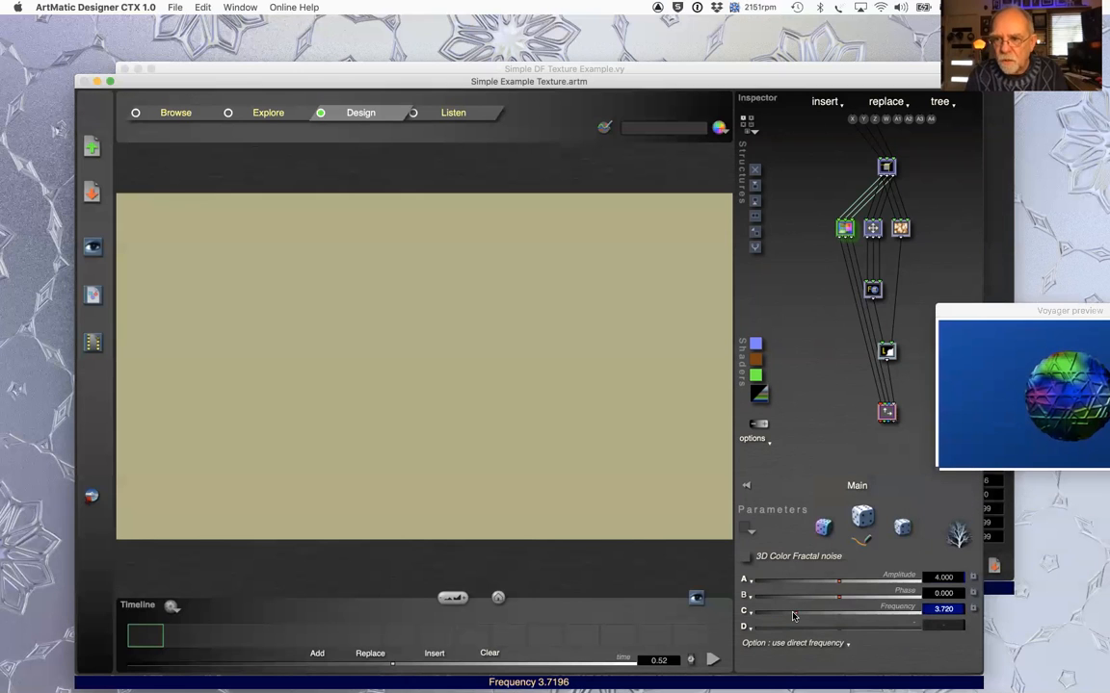
drag(809, 613, 815, 612)
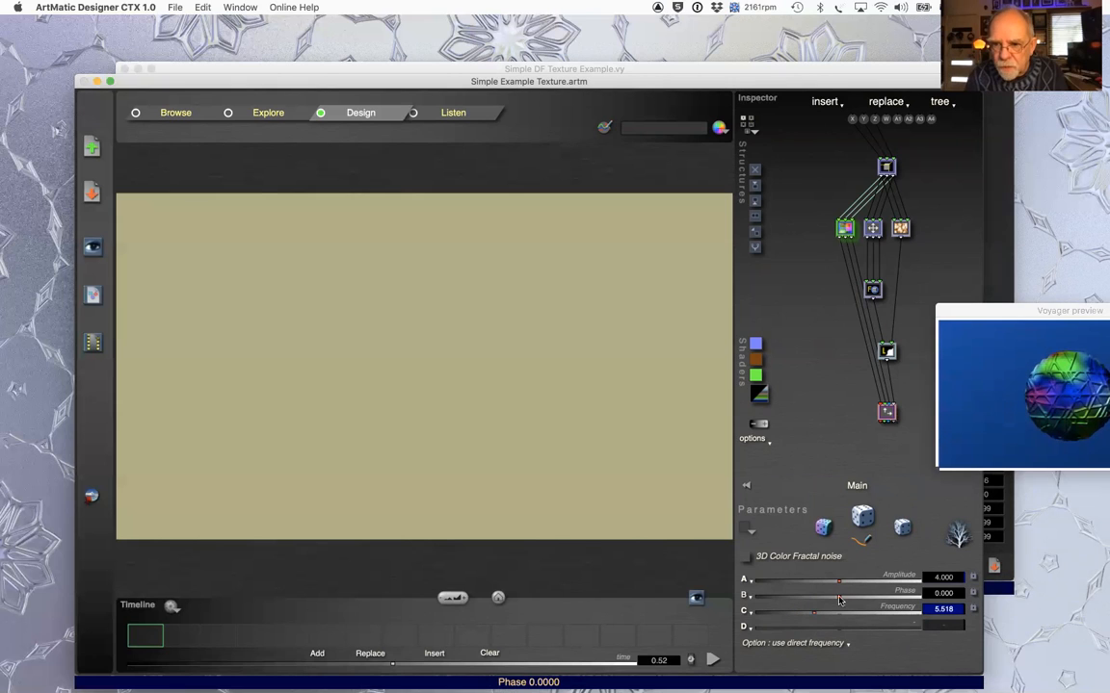
drag(839, 599, 826, 599)
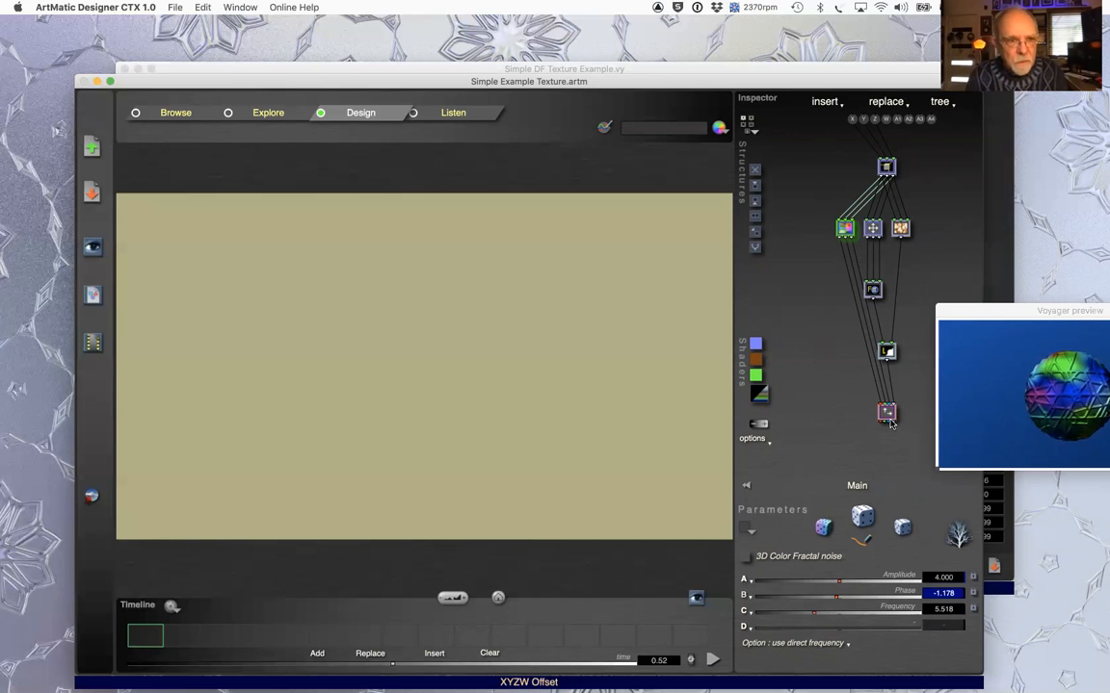
- Turn the Voyager hot link off and on again and move the Voyager preview window lower
click(92, 496)
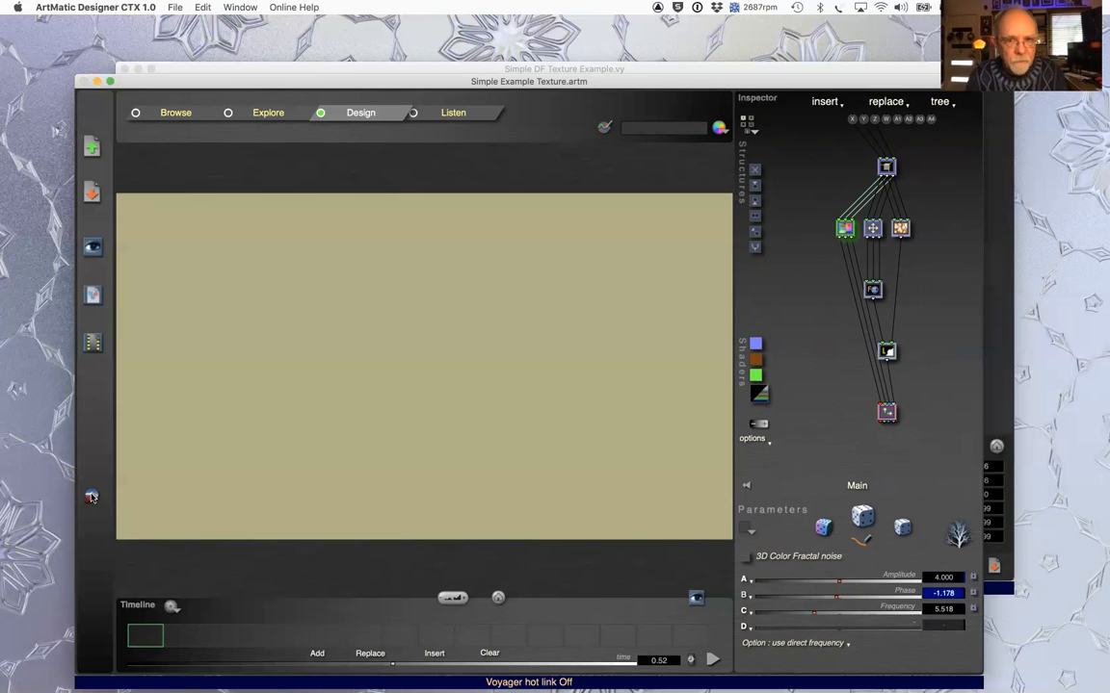
click(91, 496)
drag(923, 309, 1023, 397)
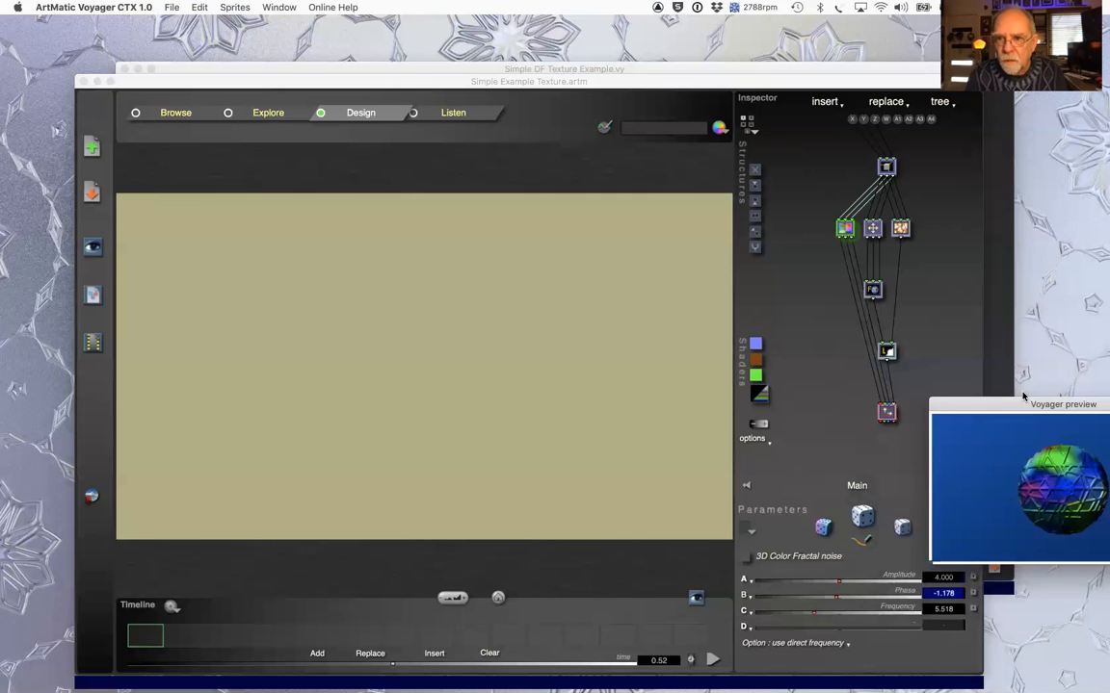
- Set the 3D Color Fractal noise tile's Frequency to about 2.543 and Amplitude to about 3.844
click(847, 235)
click(870, 229)
click(845, 229)
click(855, 611)
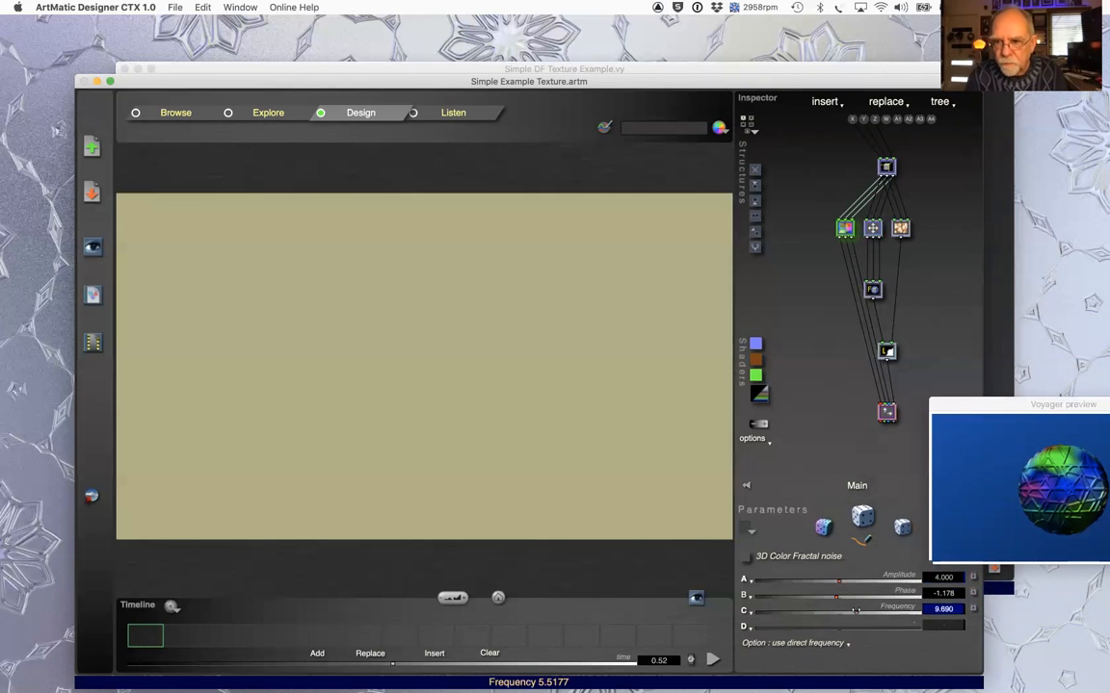
click(782, 610)
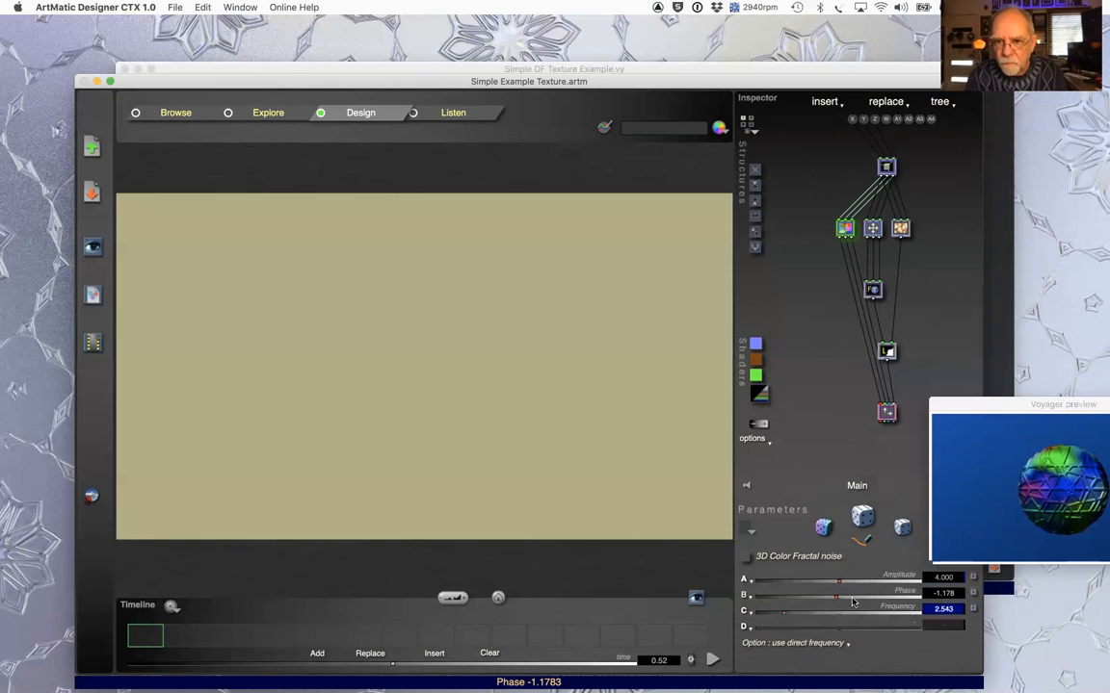
click(840, 578)
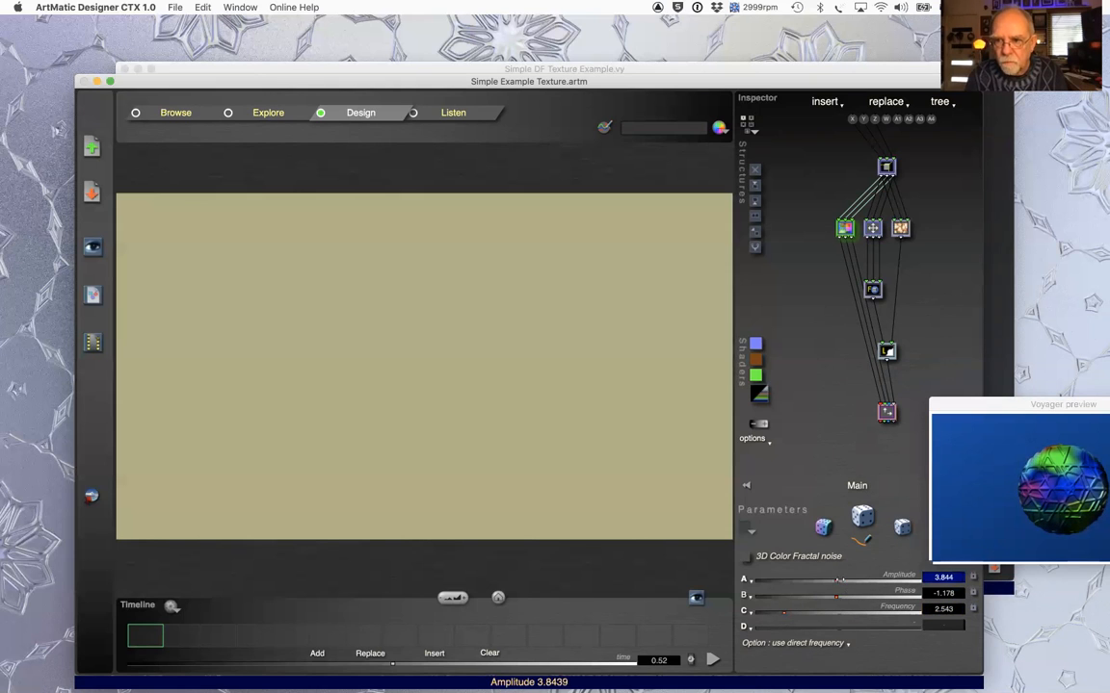
- Change the colour tile to 3D Color MultiFractal with Frequency about 6.560 and reset the canvas view to show the sphere
right_click(847, 230)
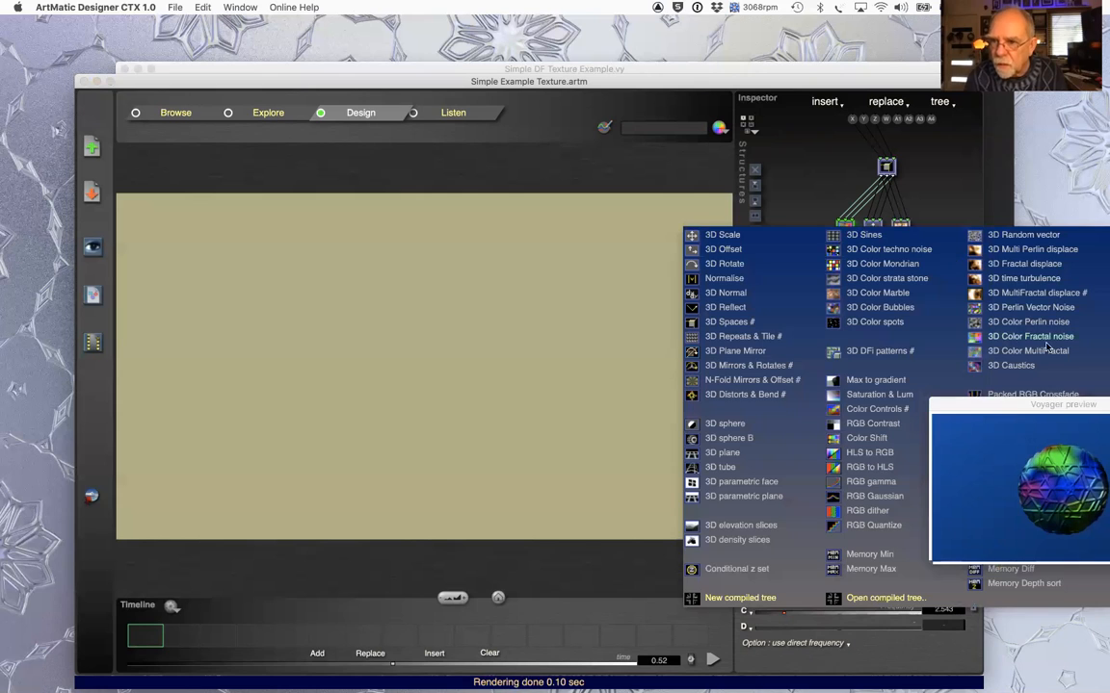
click(1028, 350)
mouse_move(939, 612)
mouse_down()
mouse_move(939, 597)
mouse_move(939, 612)
mouse_up()
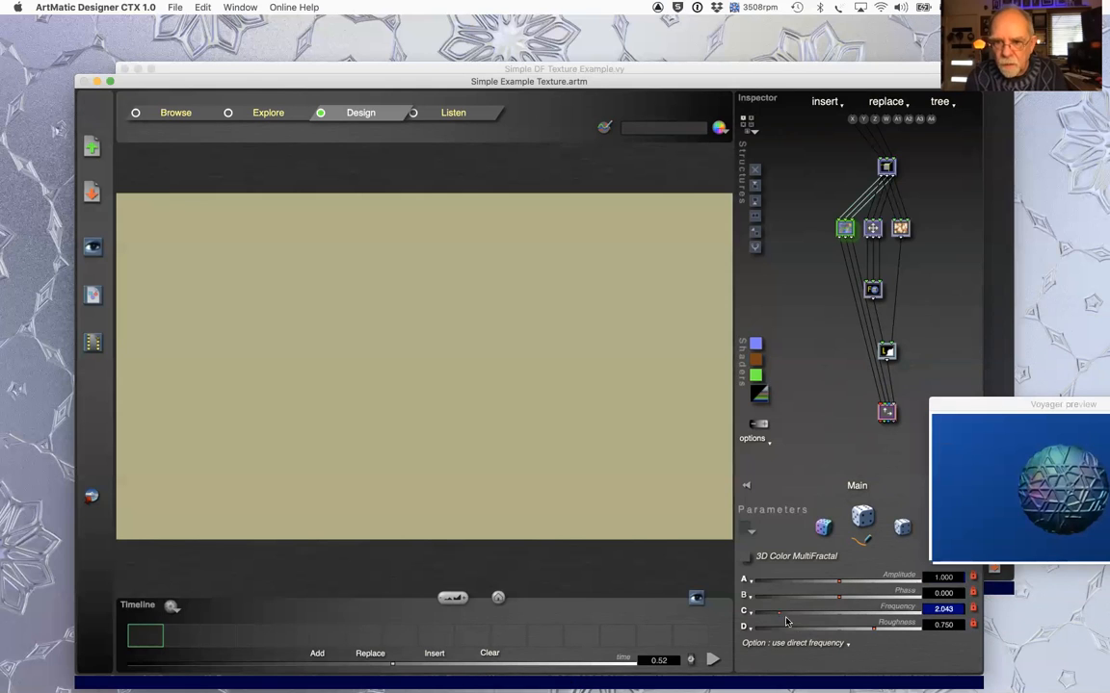
drag(792, 612, 831, 612)
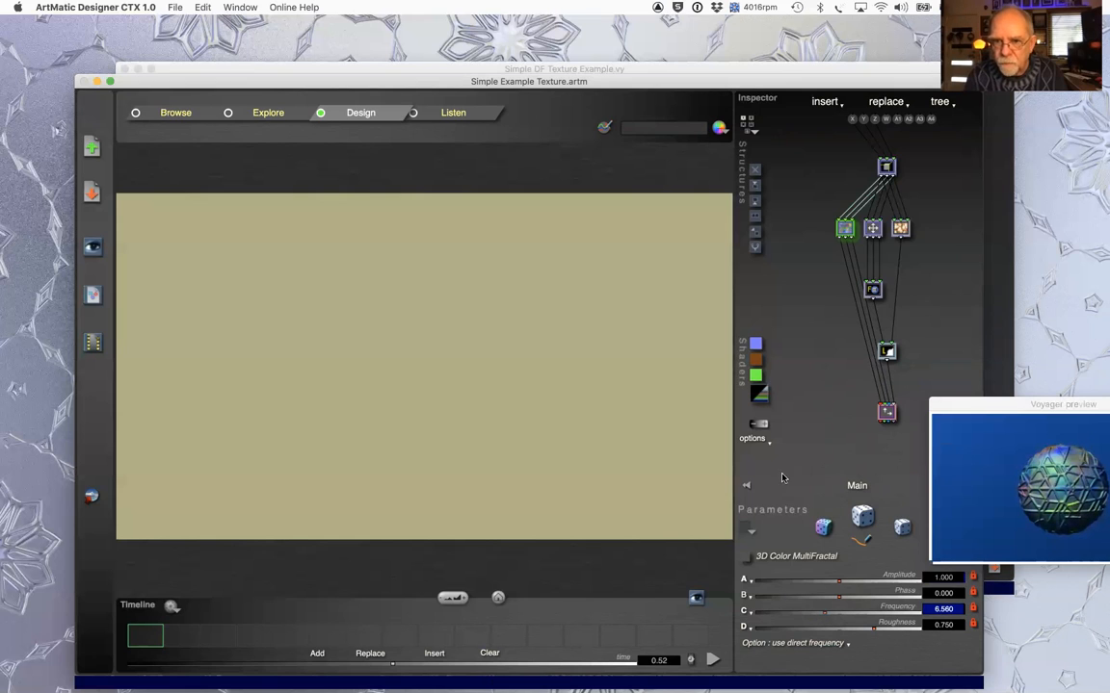
click(495, 599)
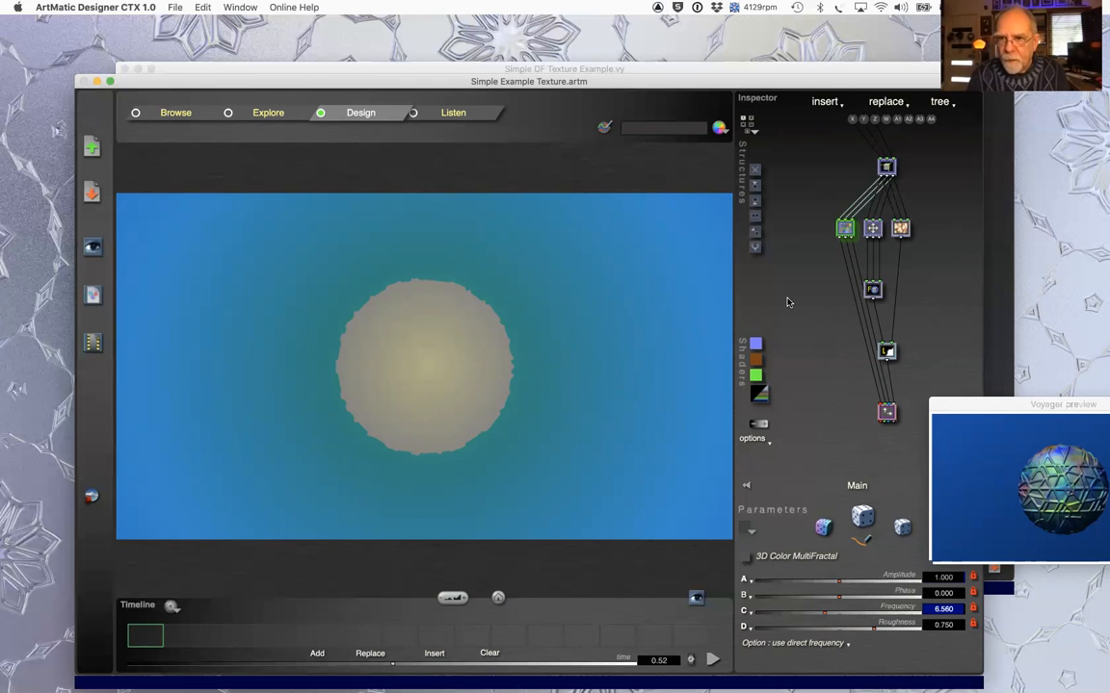
- Examine the multifractal-coloured sphere in ArtMatic Voyager, move the preview window aside, and return to ArtMatic Designer
key(super+Tab)
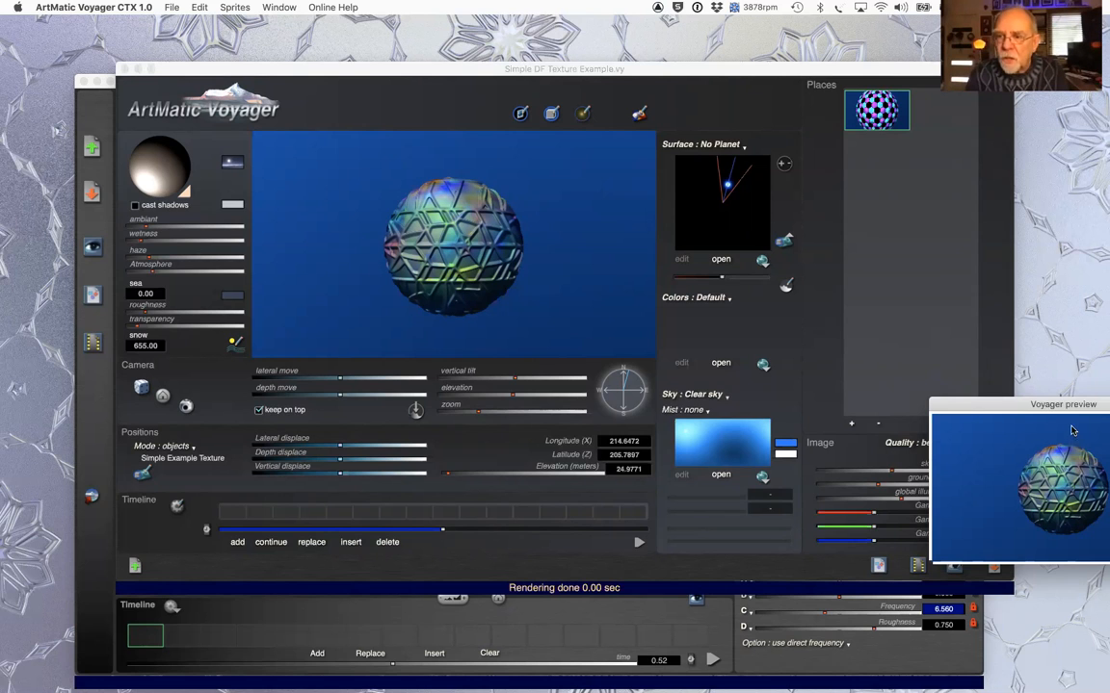
drag(1017, 412, 895, 412)
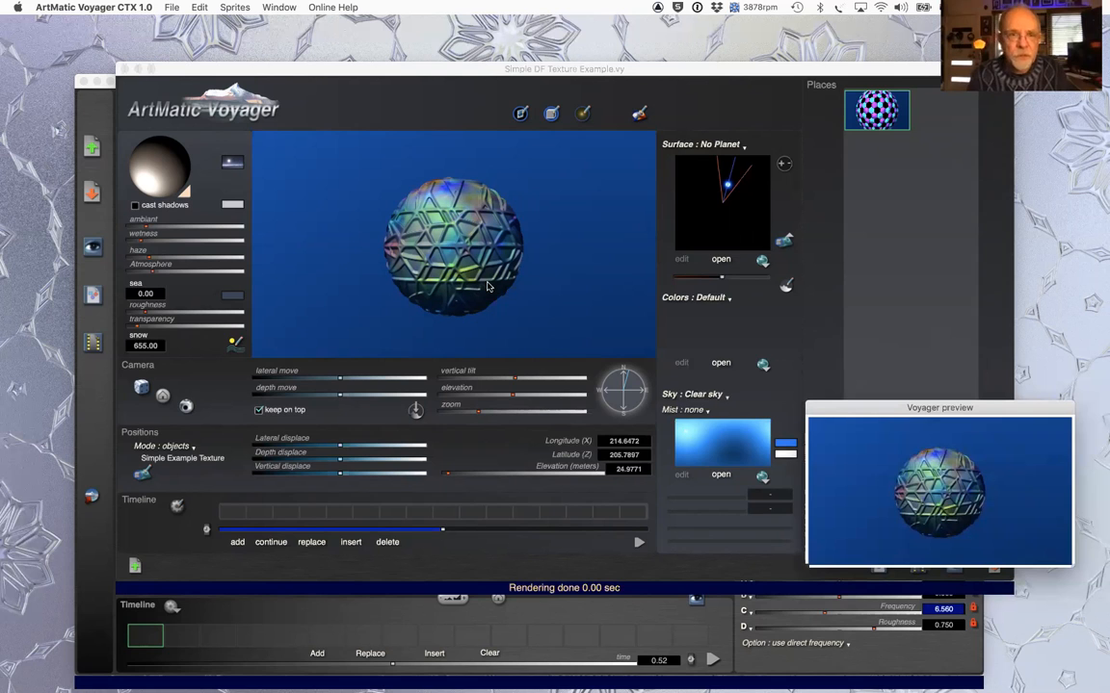
click(86, 111)
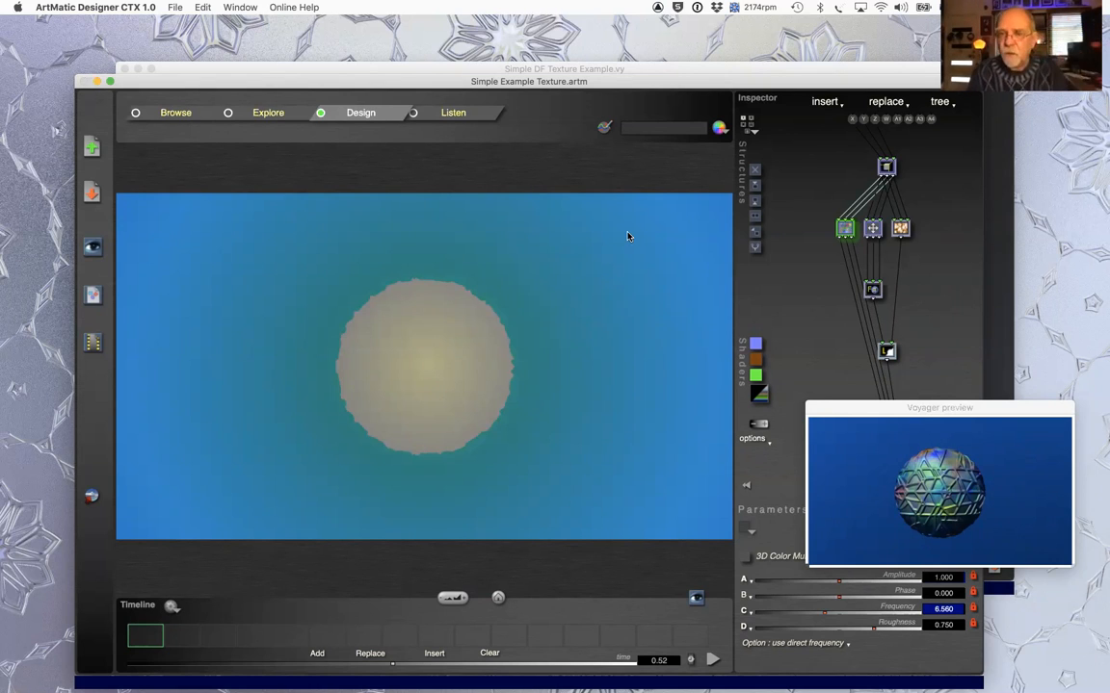
- Switch to ArtMatic Voyager, open the recent scene movtest1.vy and play its timeline animation
click(996, 191)
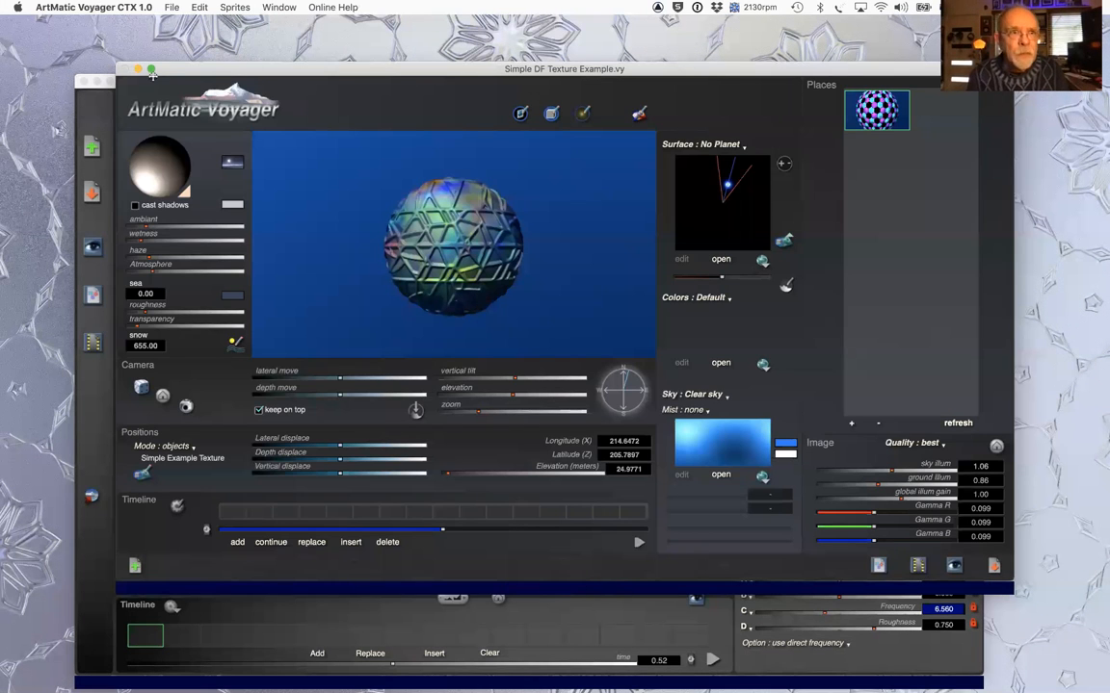
click(169, 7)
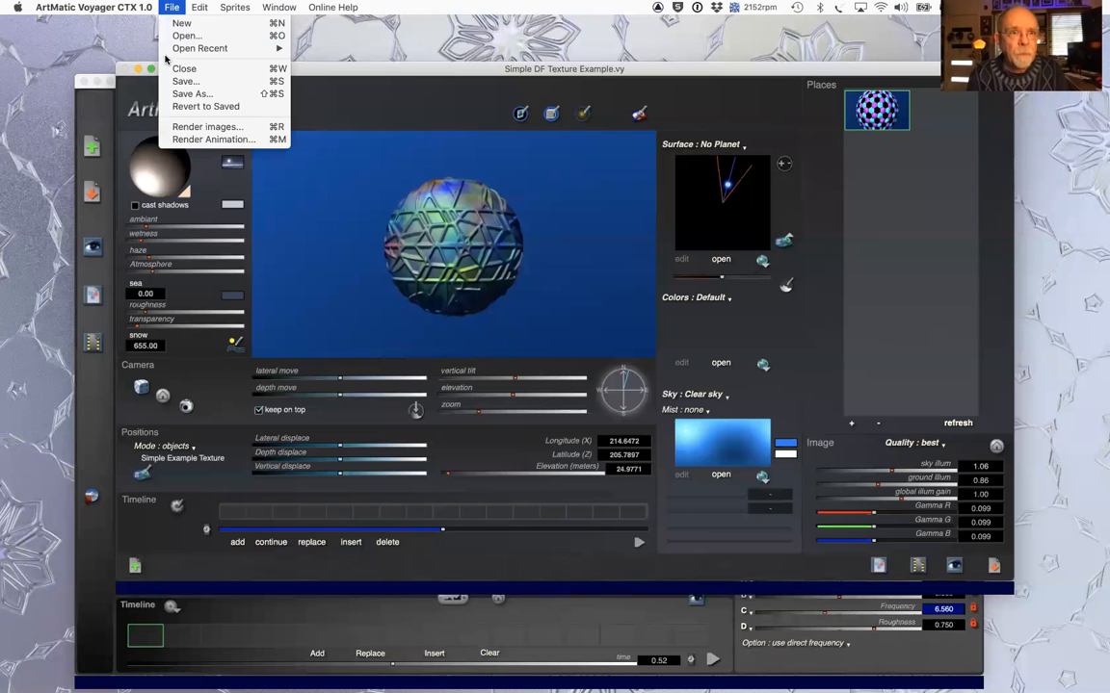
mouse_move(166, 48)
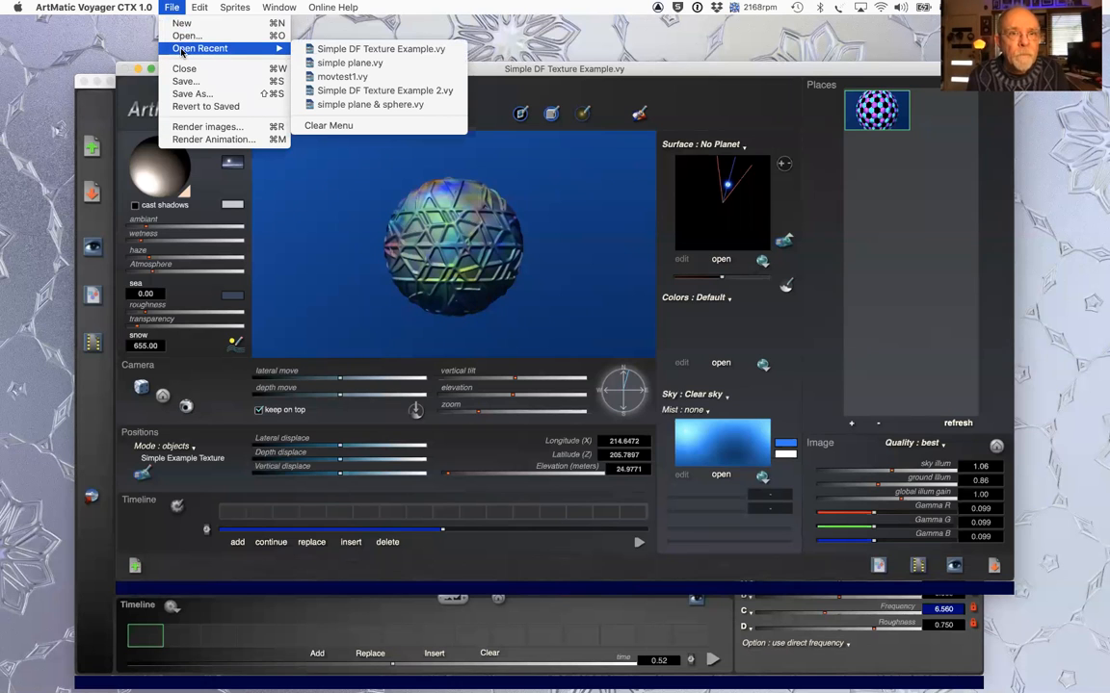
click(332, 76)
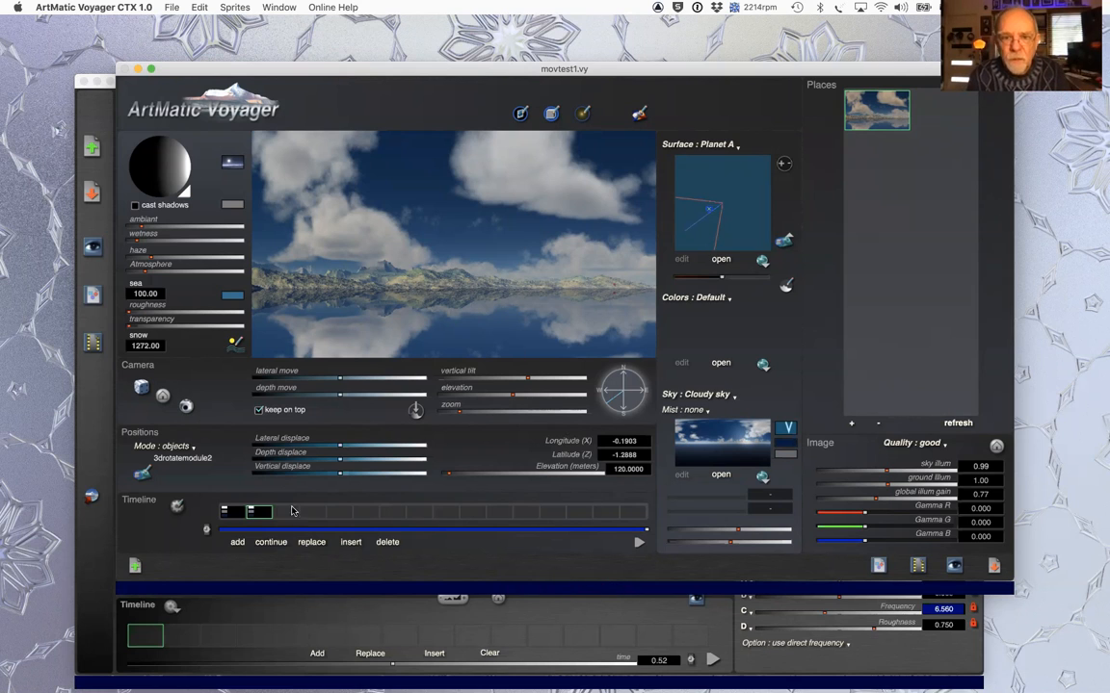
click(639, 542)
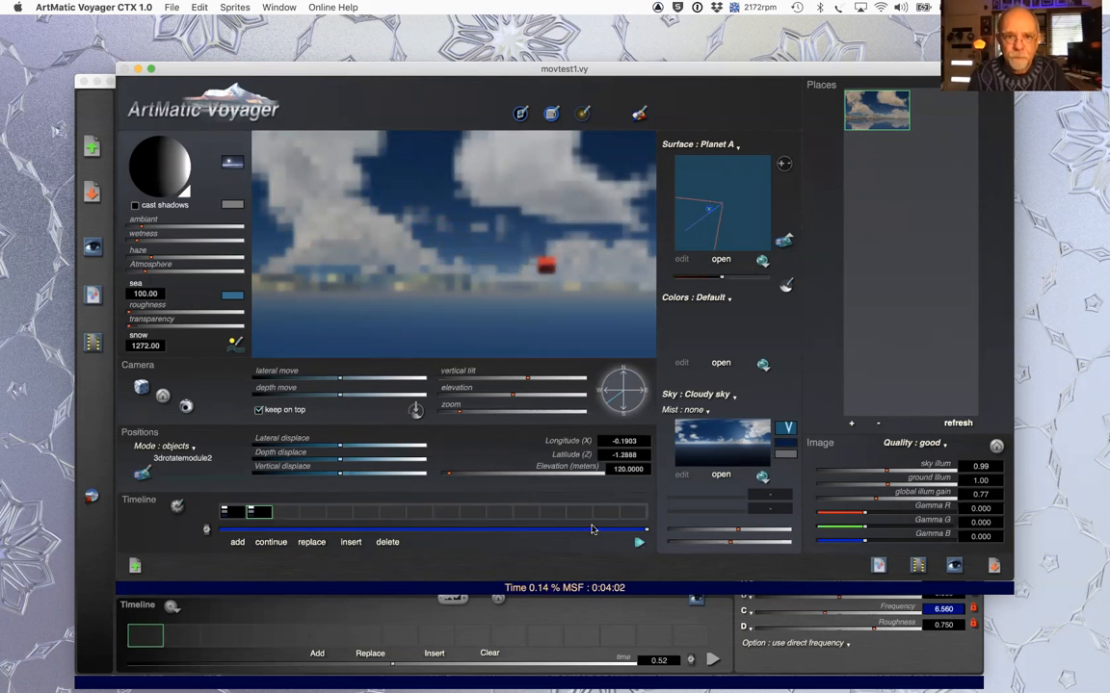
- Stop the playback and open the scene's 3drotatemodule2 DF object for editing in ArtMatic Designer
key(space)
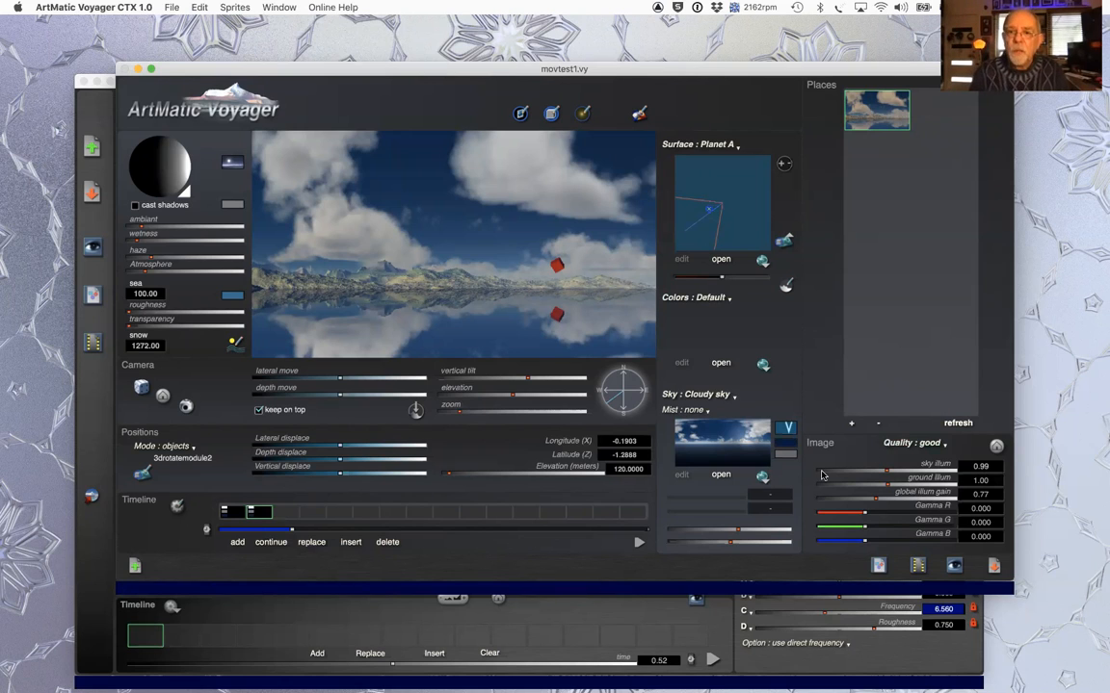
key(super+c)
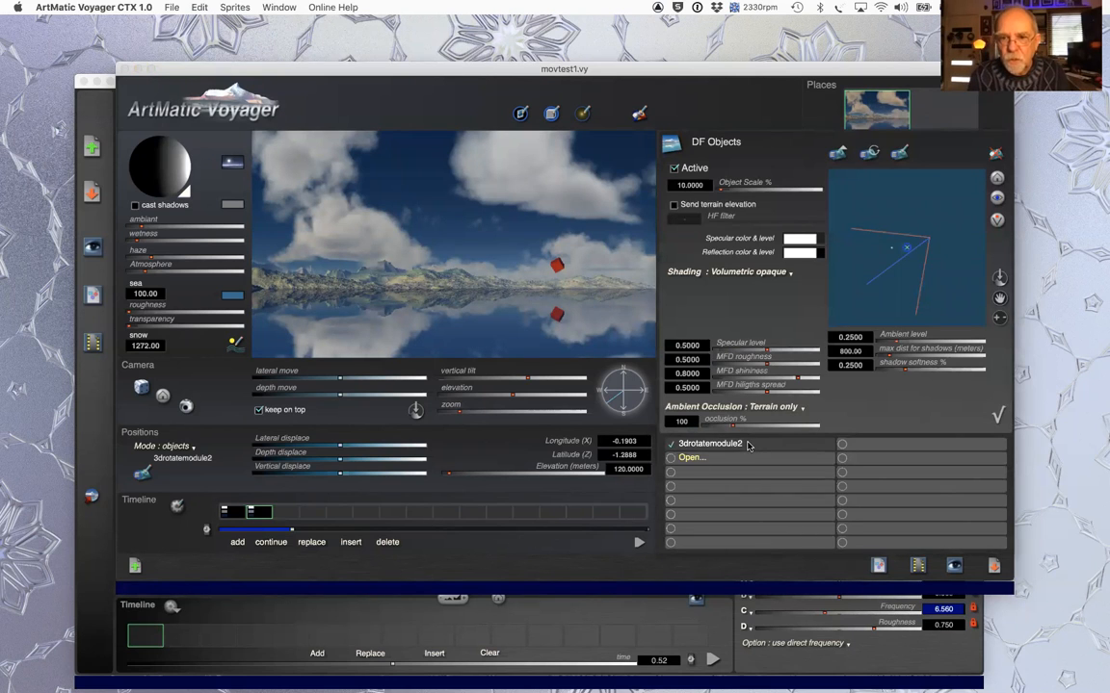
click(899, 154)
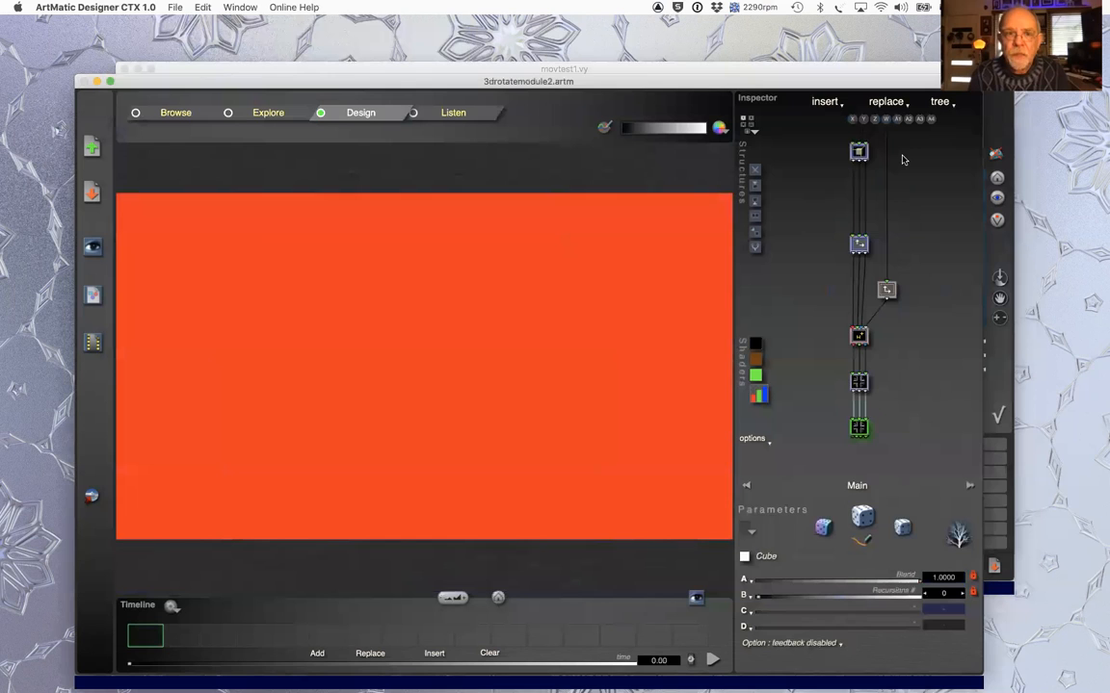
drag(453, 598, 411, 597)
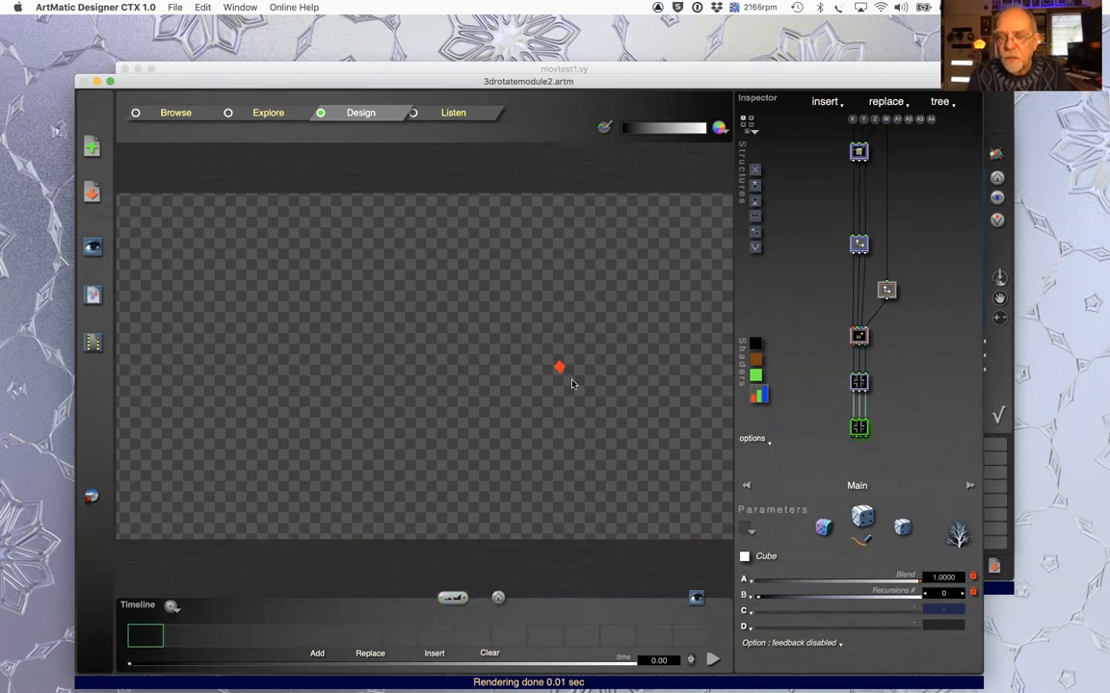
- Compare the cube with the Voyager scene, then examine the tiles inside Designer's compiled Cube tree and return to the main tree
key(super+Tab)
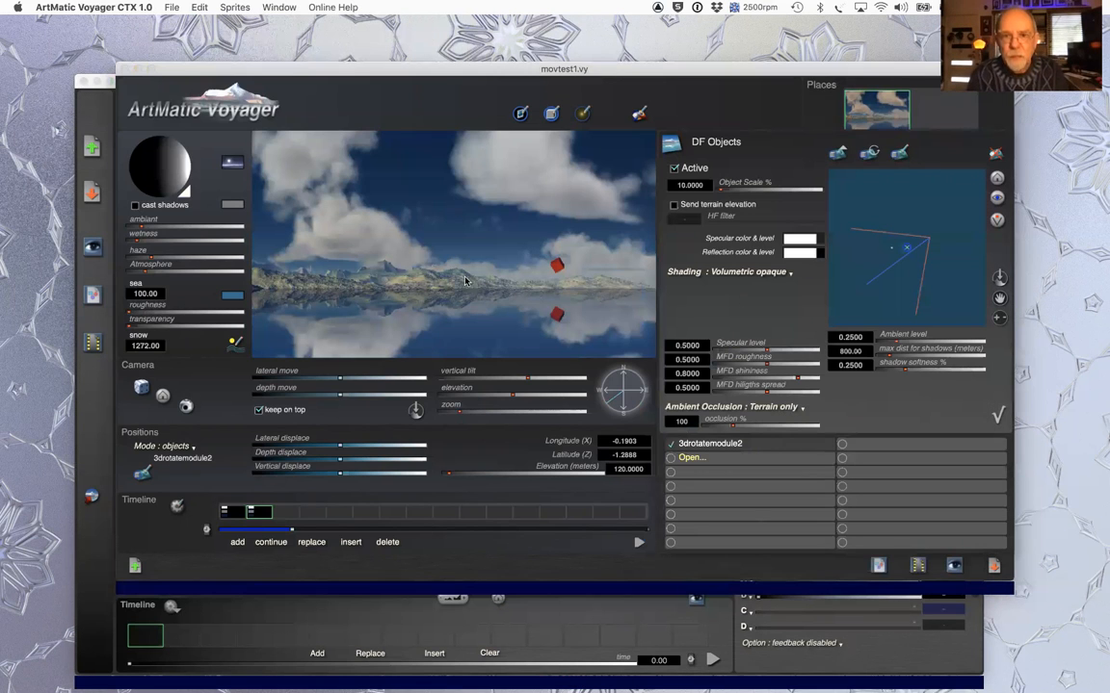
key(super+Tab)
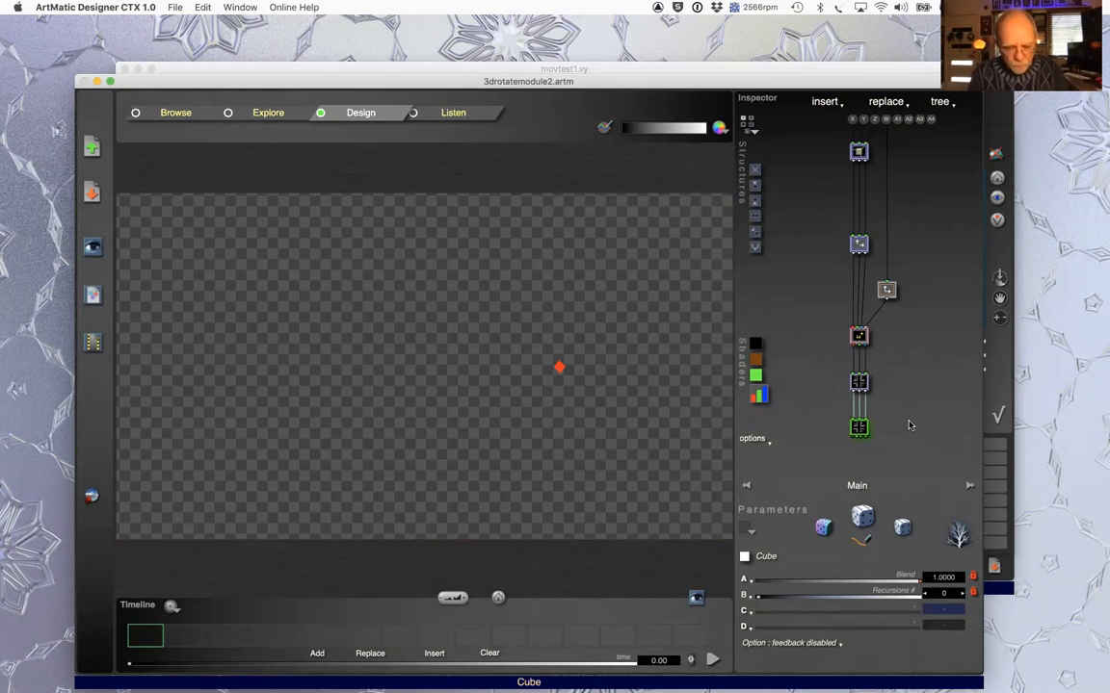
key(e)
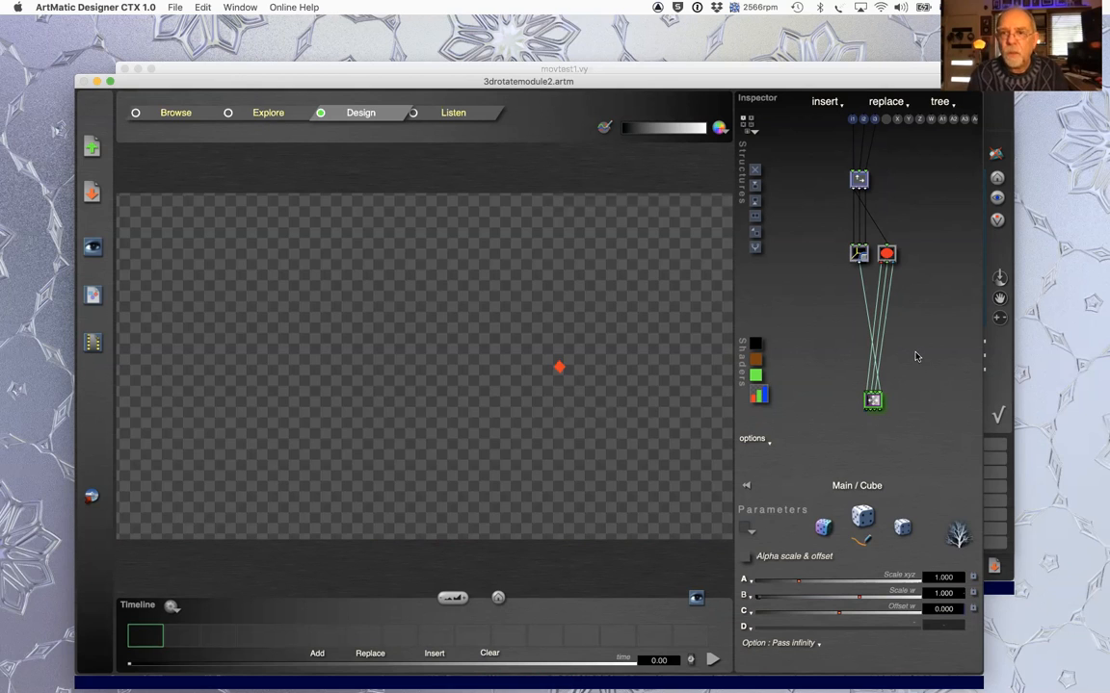
key(Escape)
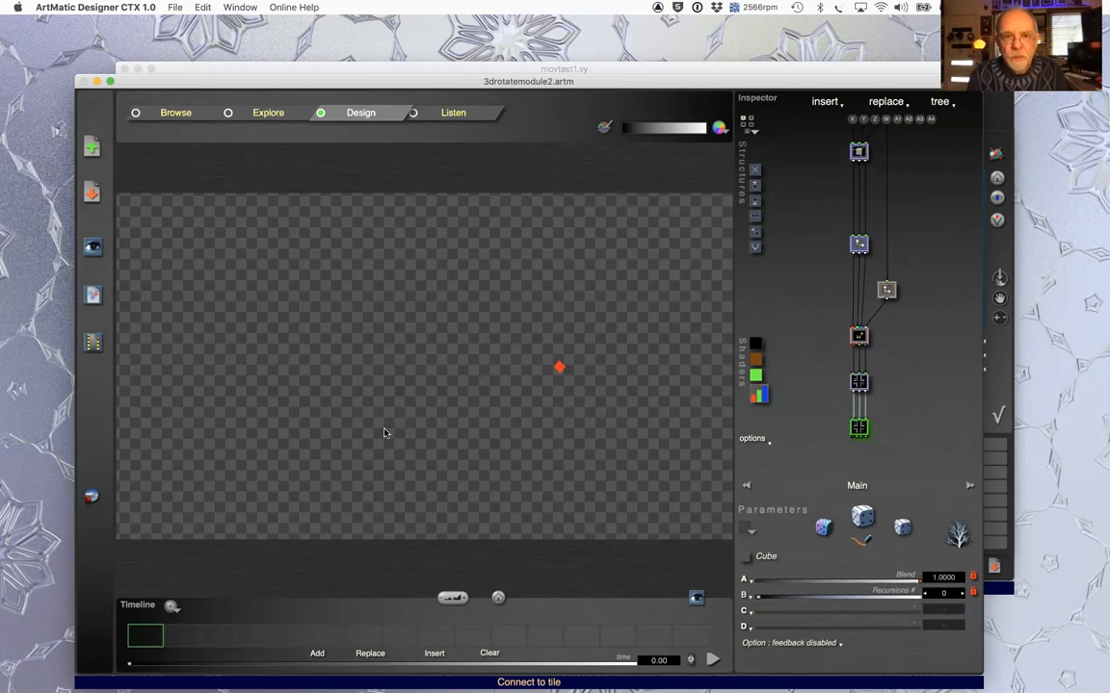
- Play the scene's timeline animation in ArtMatic Voyager, stop it, and return to ArtMatic Designer
key(super+Tab)
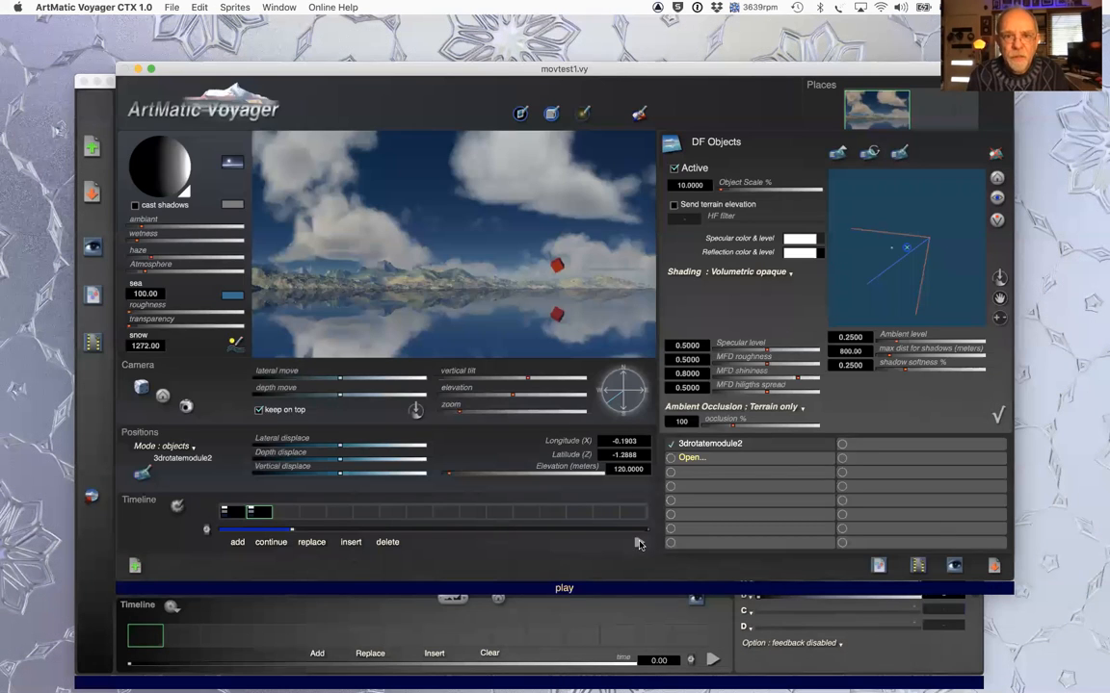
click(636, 544)
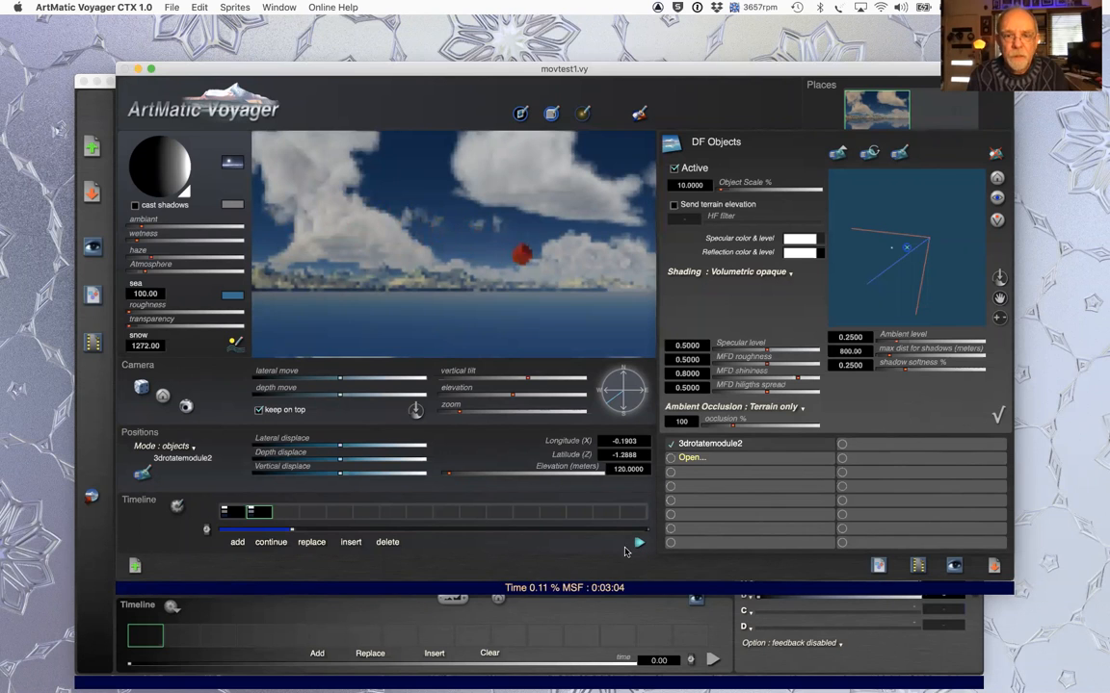
click(636, 544)
key(super+Tab)
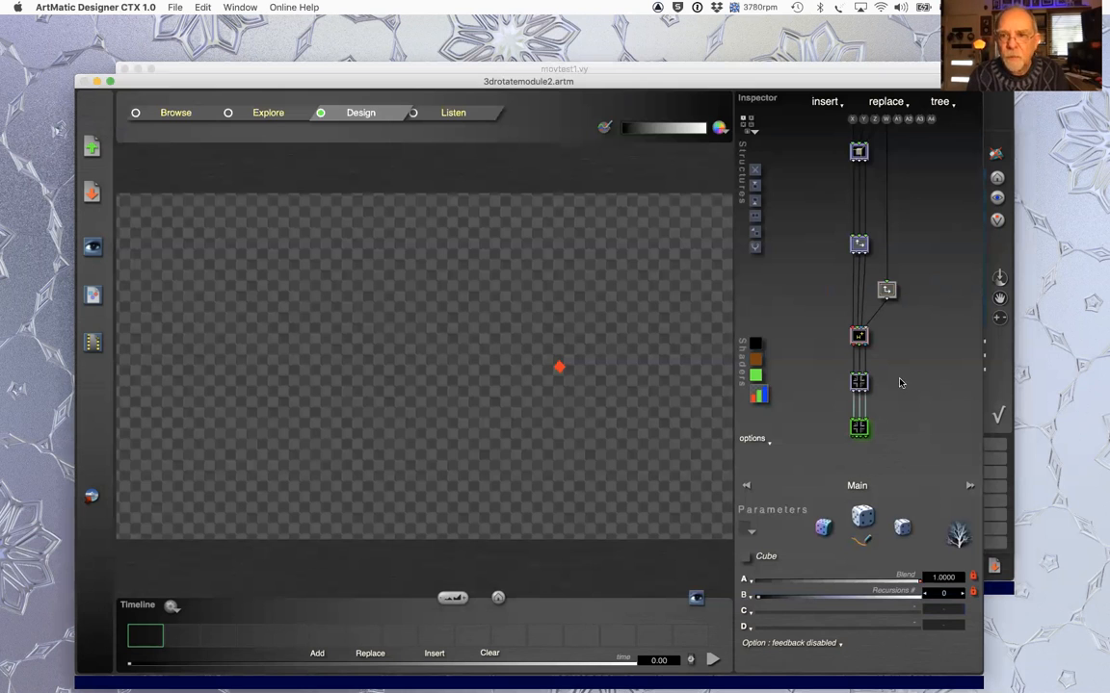
- Examine the w Offset tile's parameters and inputs and play Designer's timeline to watch the cube move
click(859, 337)
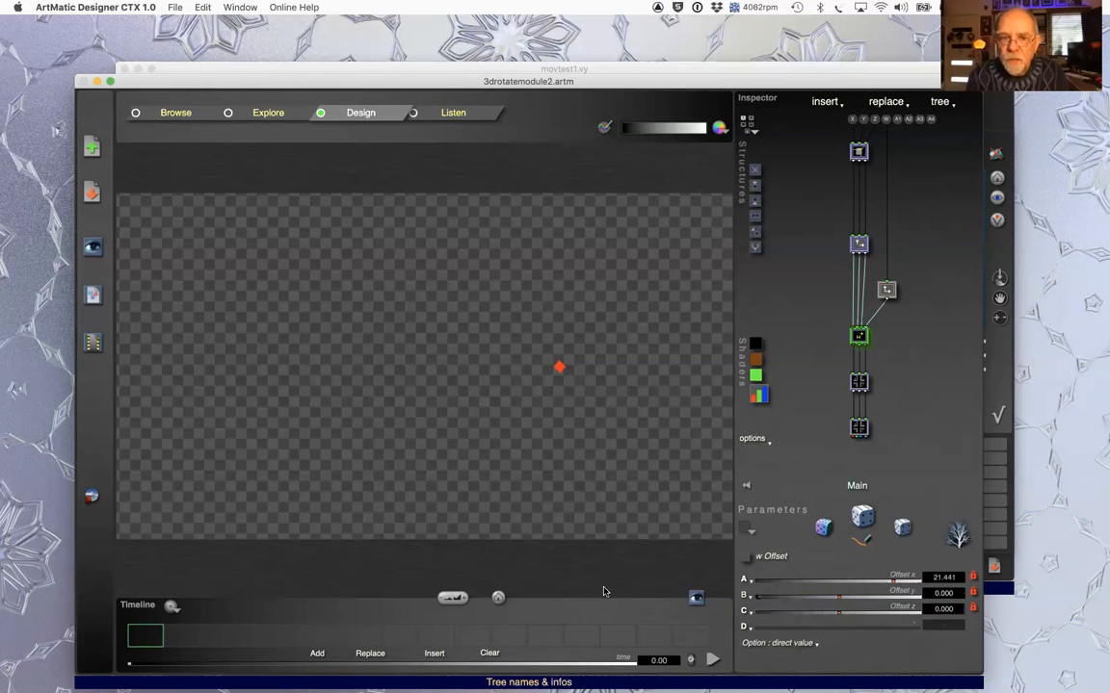
click(713, 660)
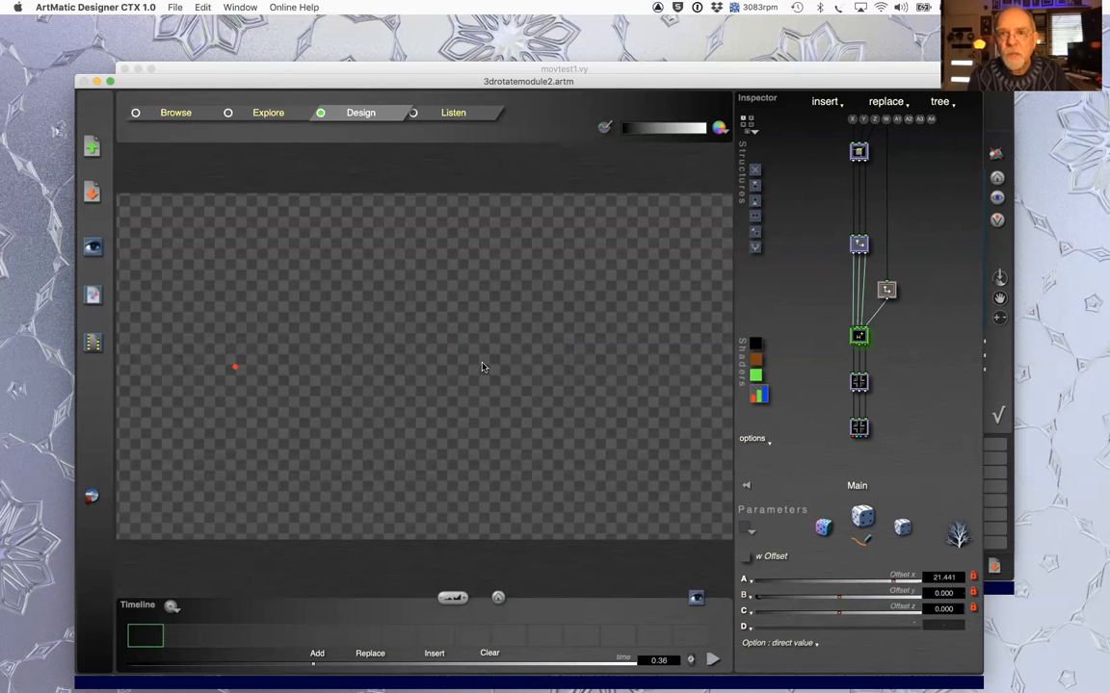
drag(528, 81, 547, 70)
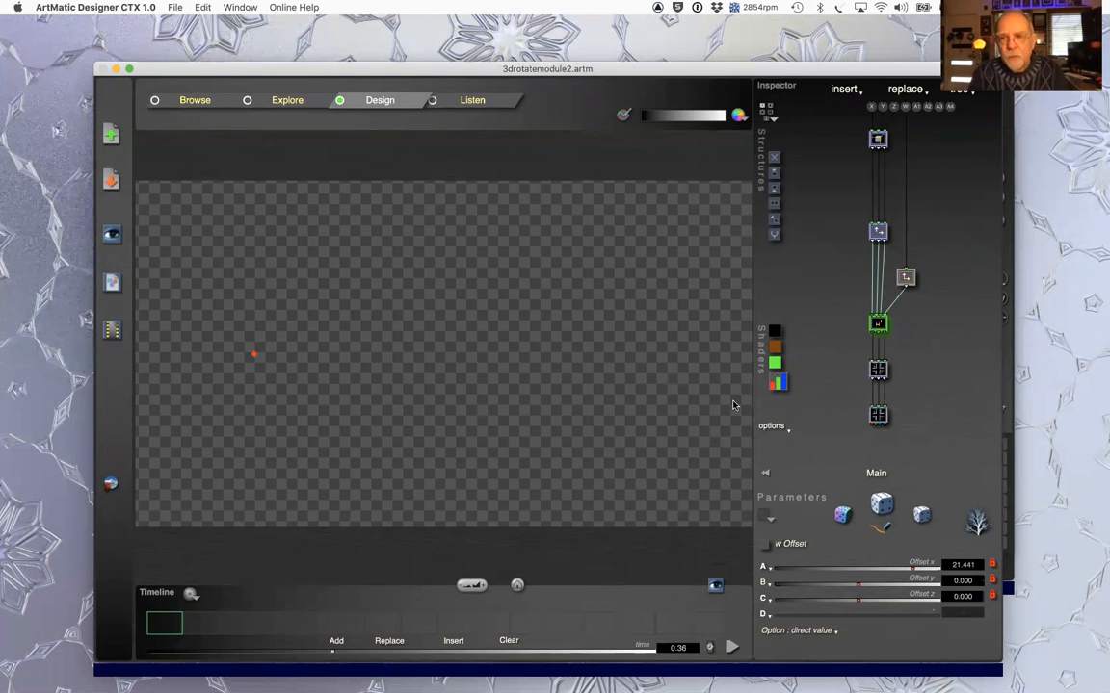
drag(984, 92, 999, 108)
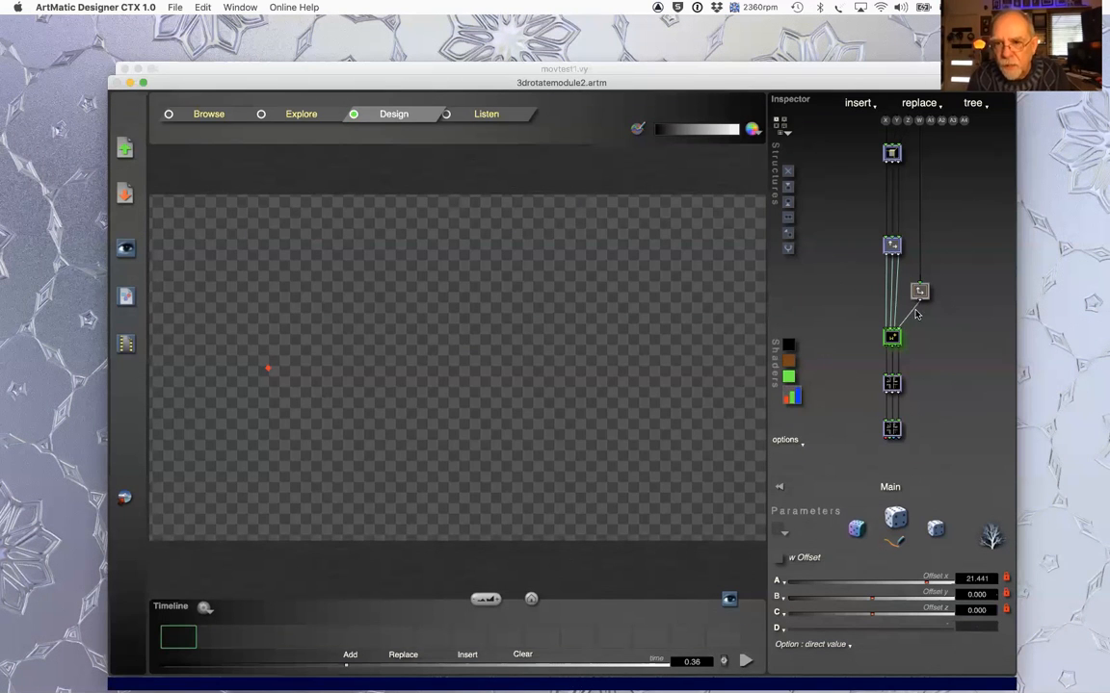
click(894, 337)
click(916, 319)
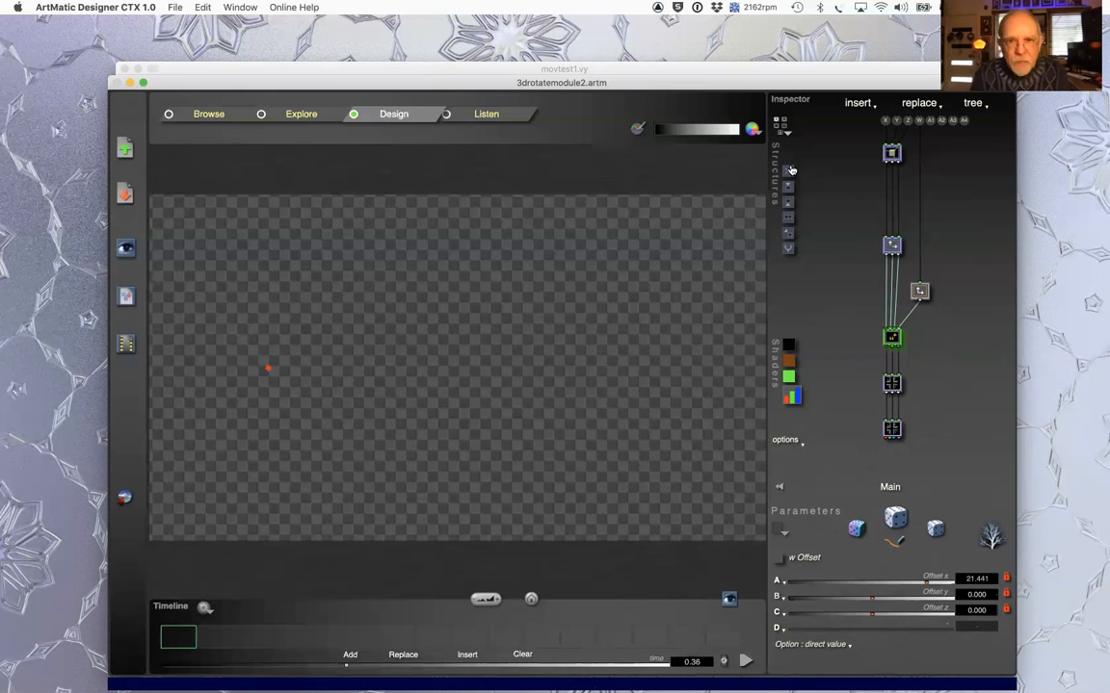
- In ArtMatic Voyager, set the object map radius to about 0.18 km and reposition 3drotatemodule2 at longitude about -0.1387, latitude about -1.2576
key(super+Tab)
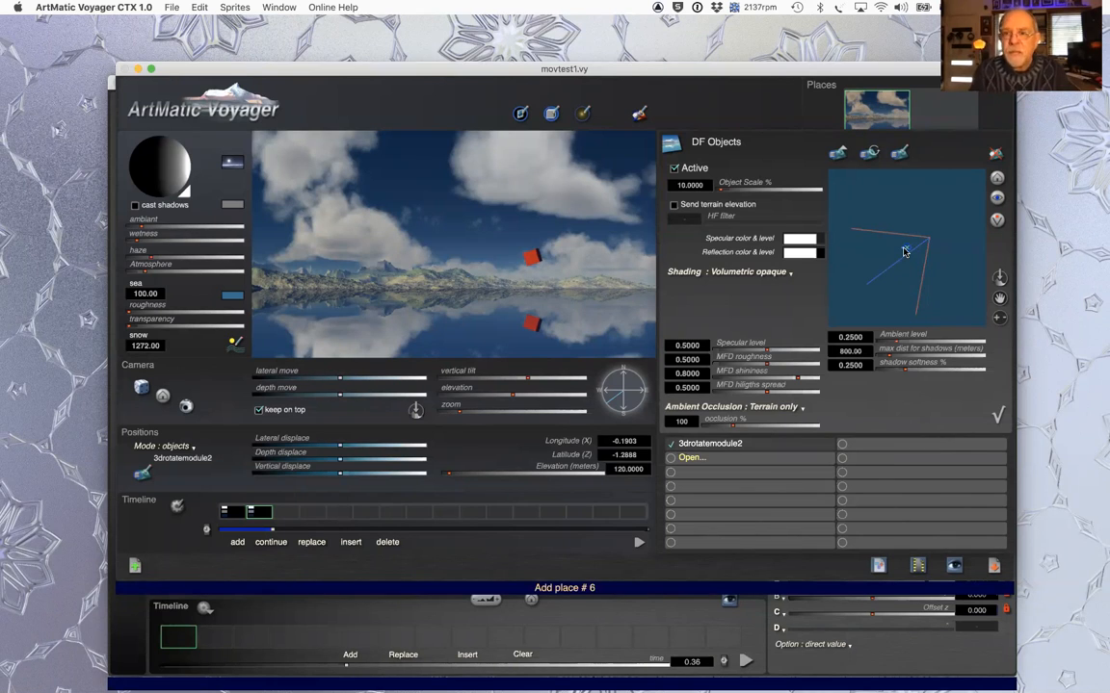
drag(999, 318, 919, 323)
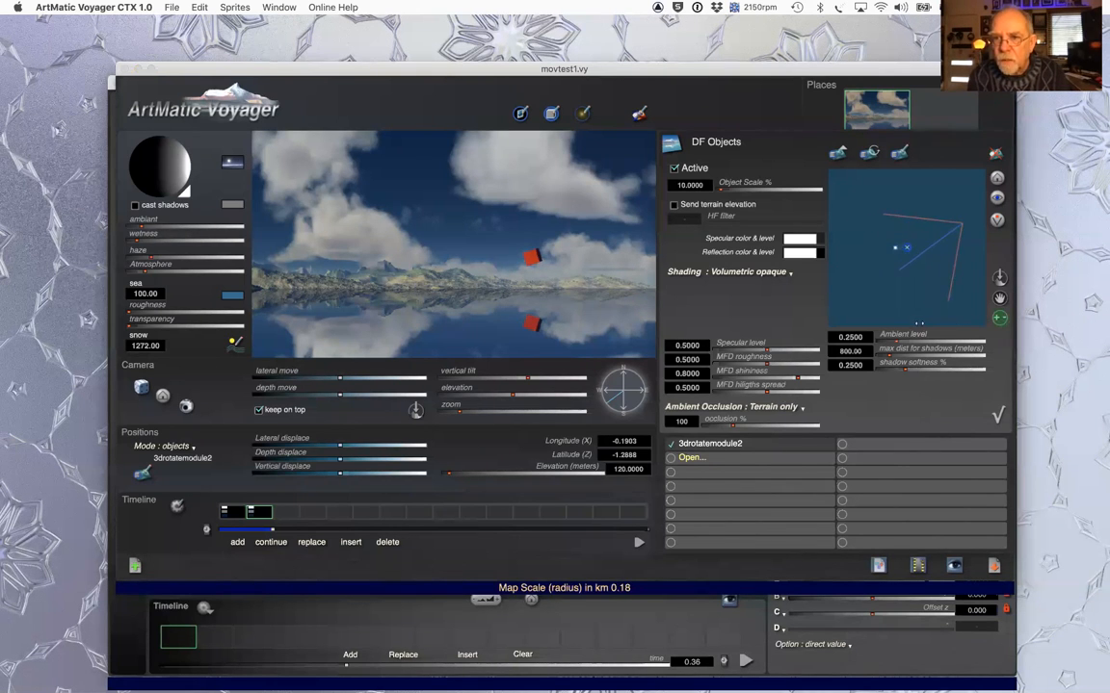
click(923, 231)
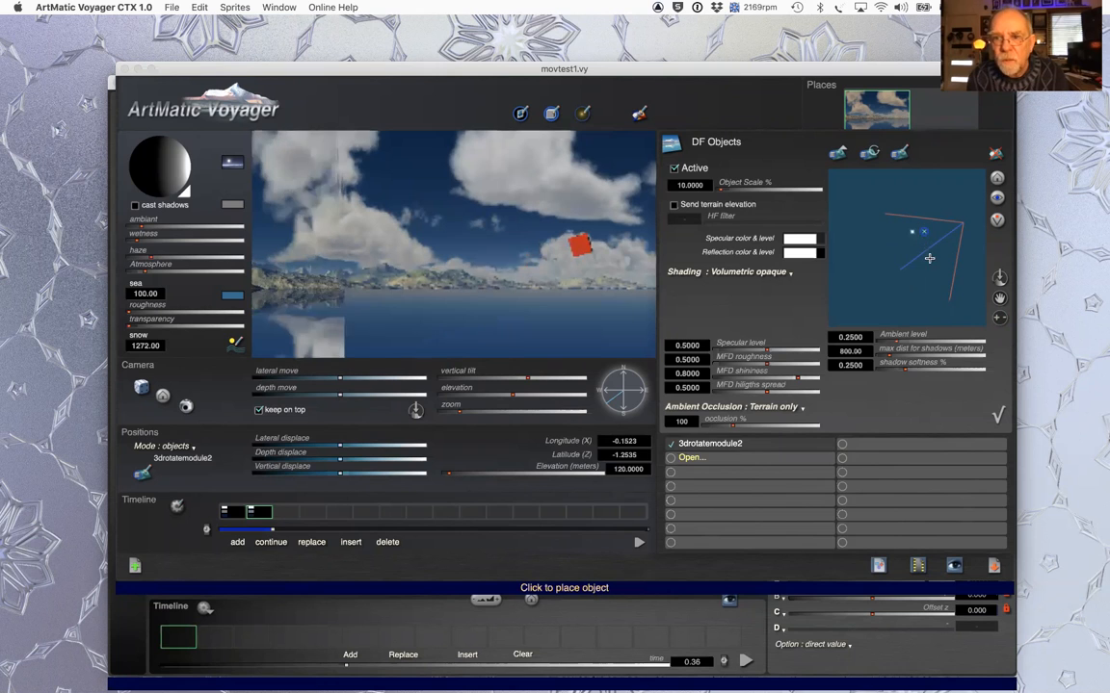
click(906, 239)
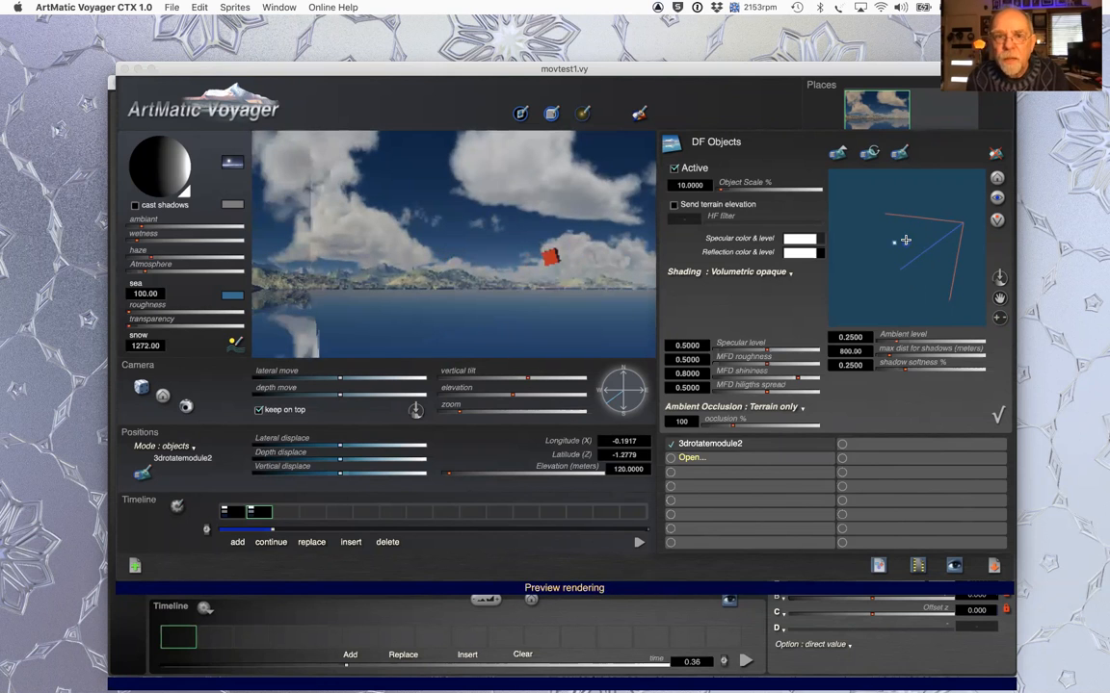
click(884, 264)
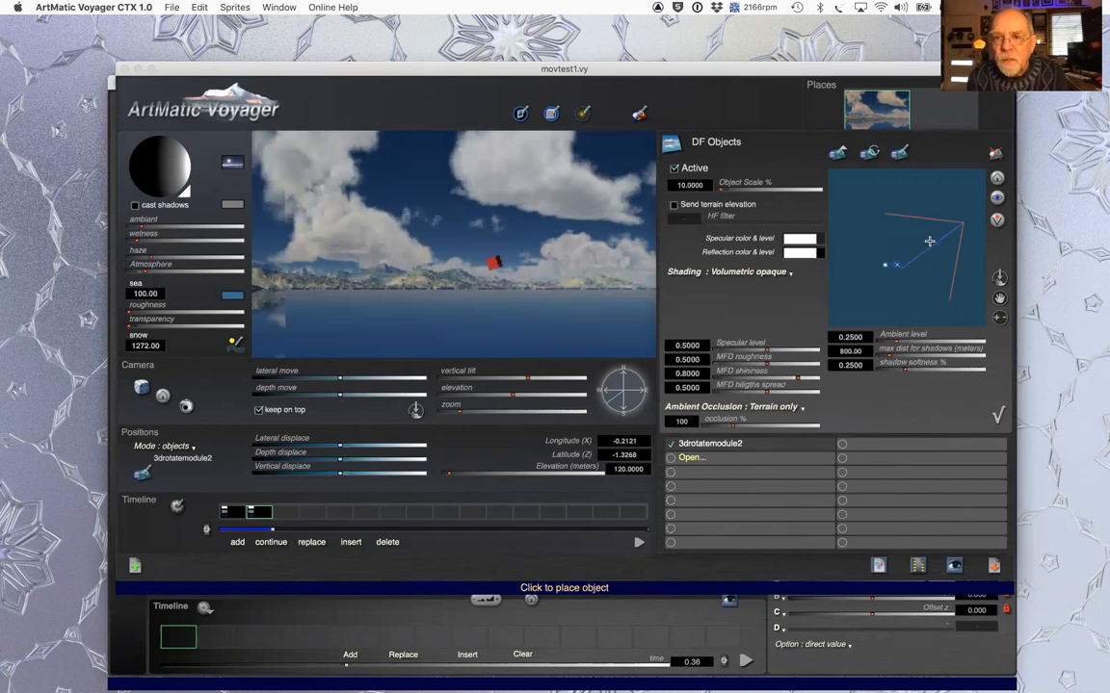
click(919, 233)
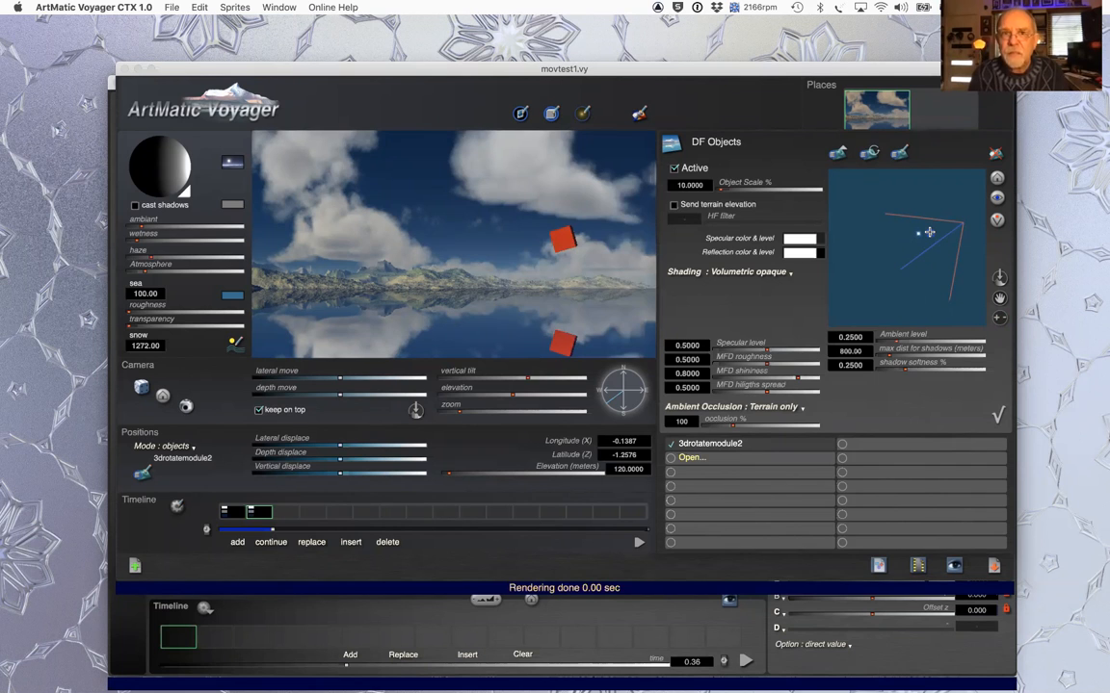
click(929, 232)
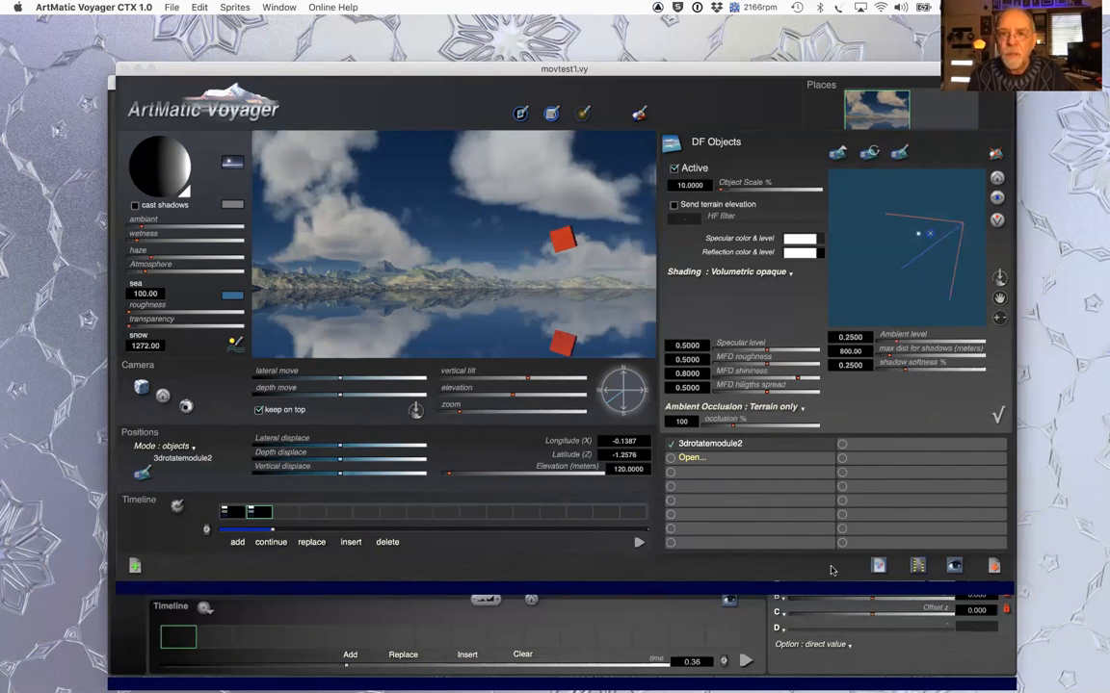
- Preview the timeline, move the object to longitude about -0.1781 and latitude about -1.2331, and replay the animation
click(638, 544)
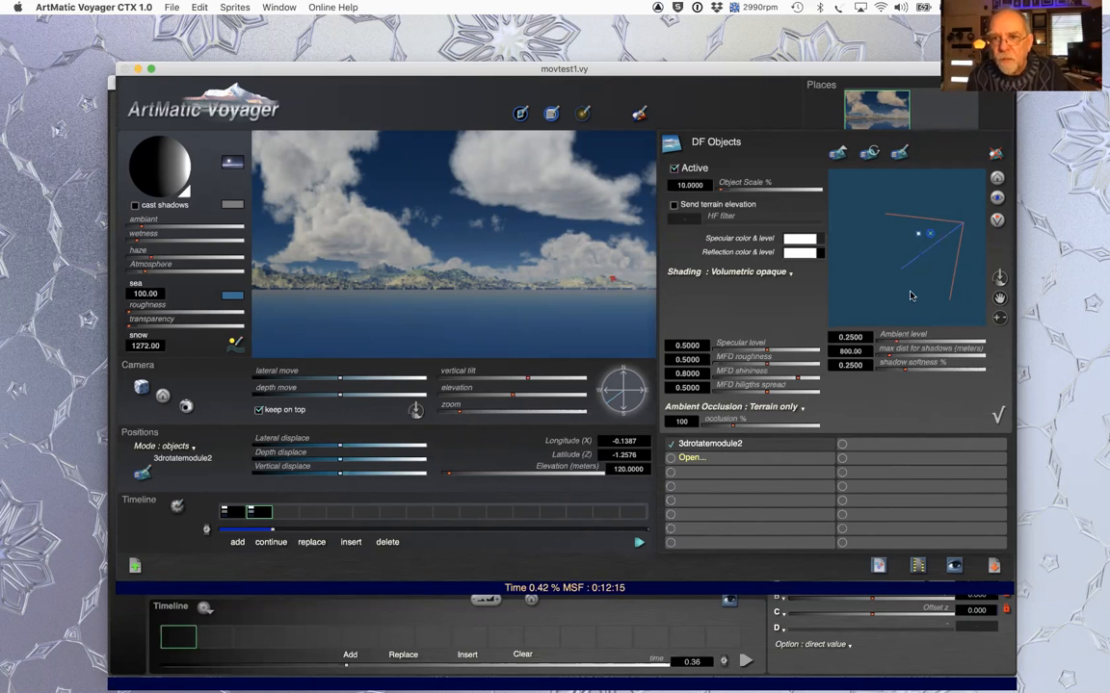
key(space)
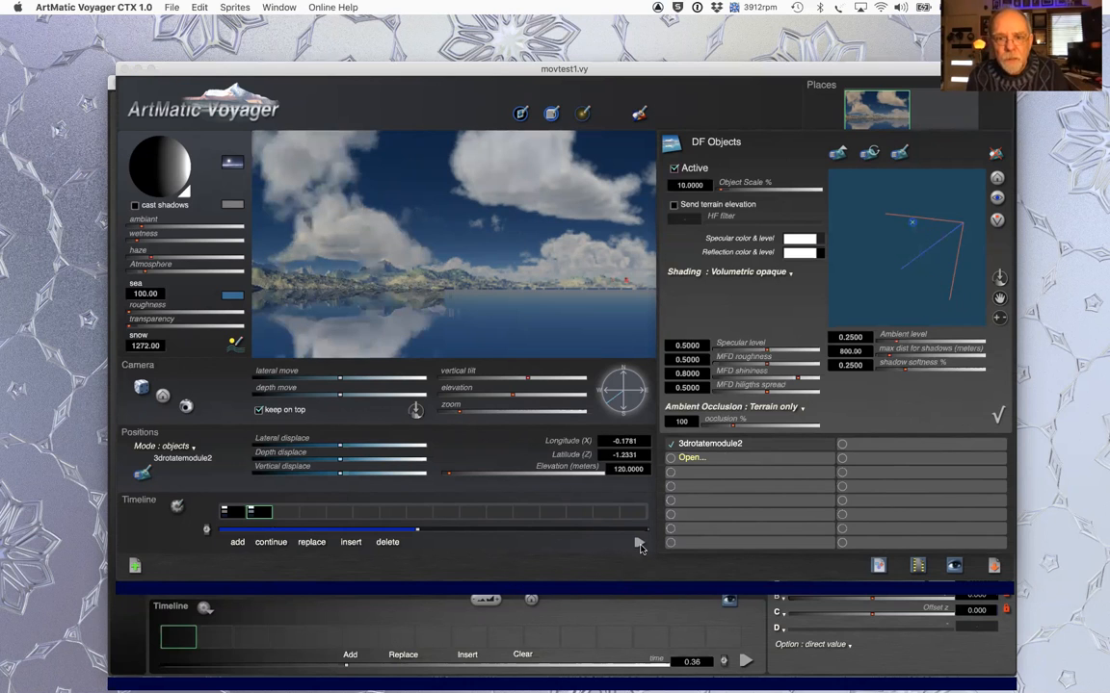
click(638, 545)
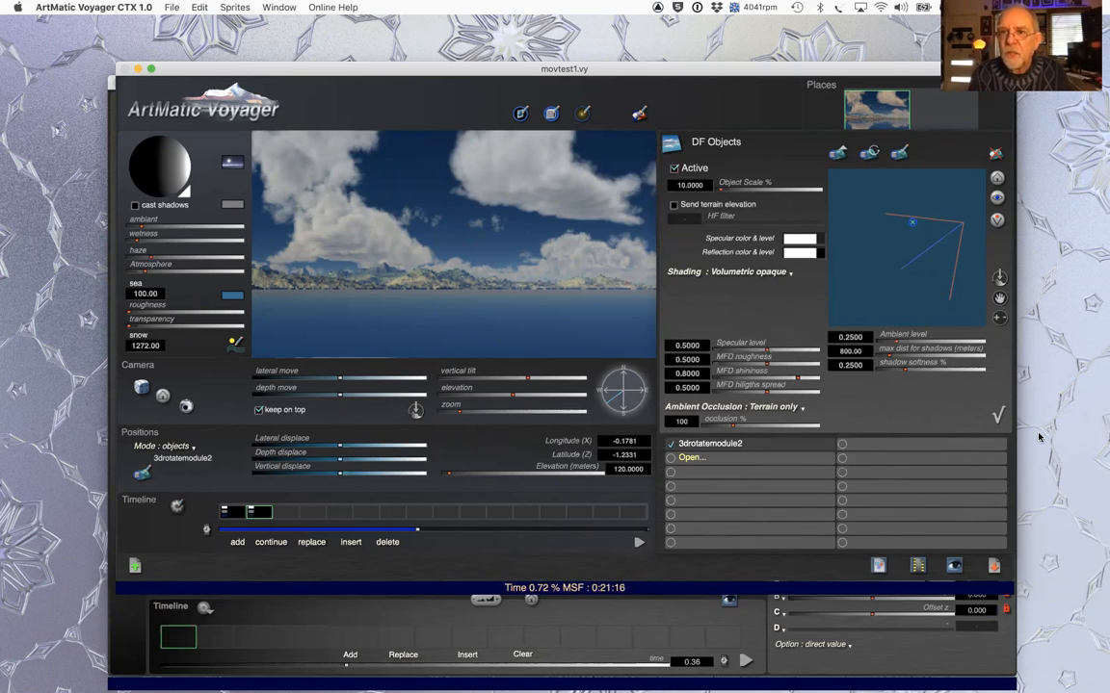
- Edit 3drotatemodule2 in ArtMatic Designer and set the w Offset tile's Offset y to about 3.729 and Offset z to about -1.902
click(896, 153)
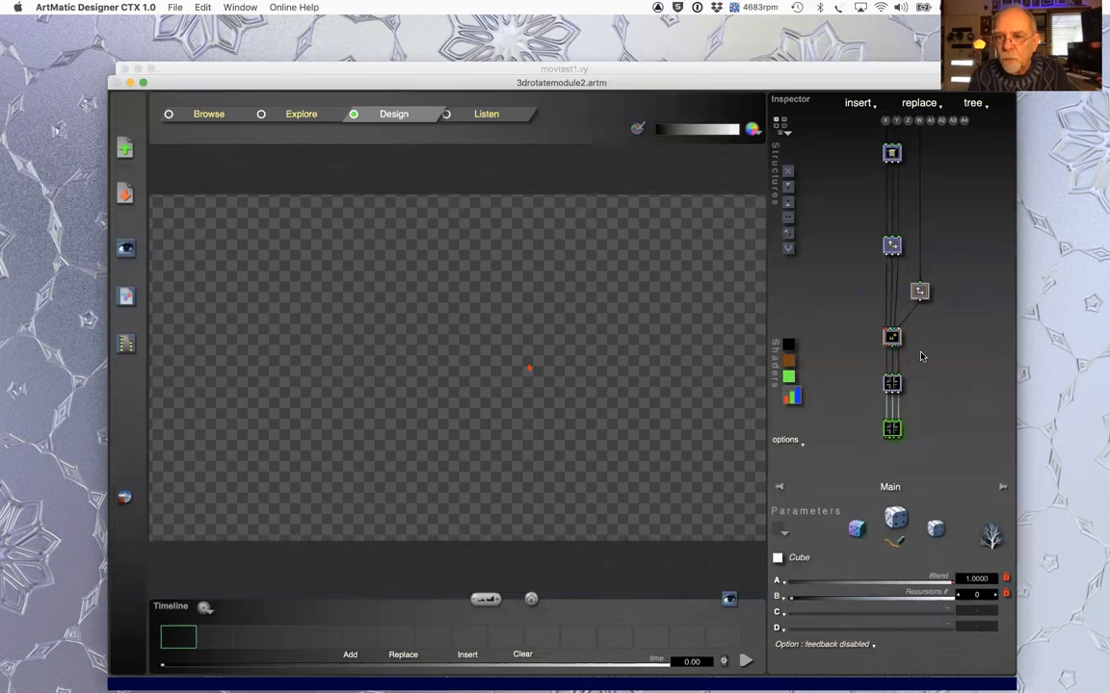
click(891, 336)
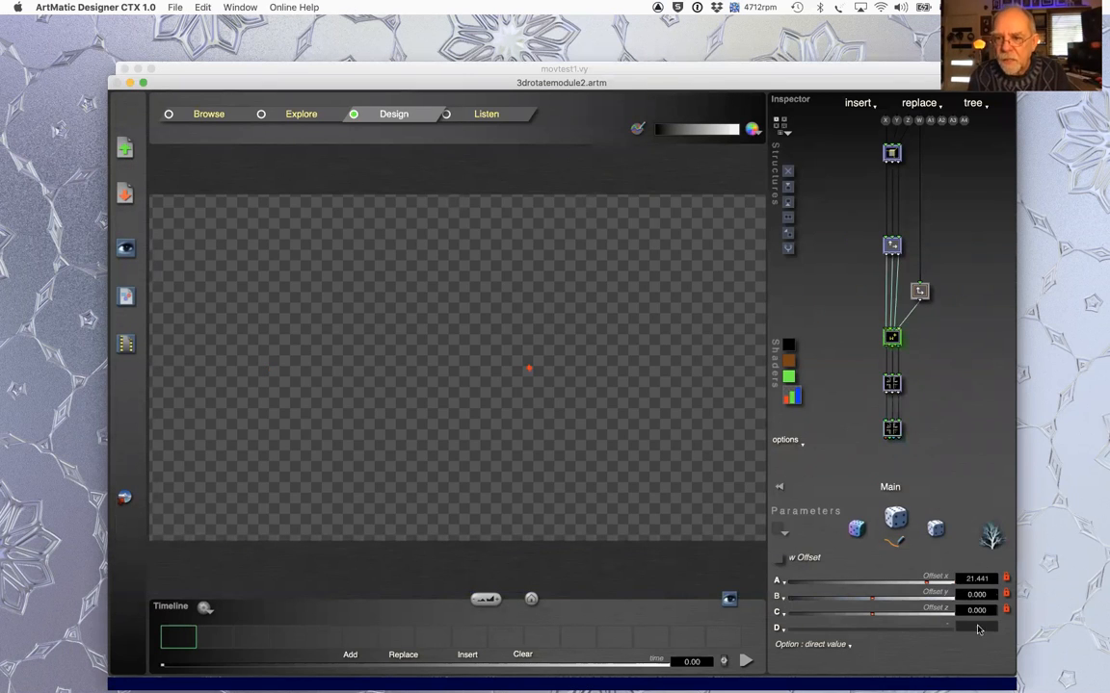
click(880, 598)
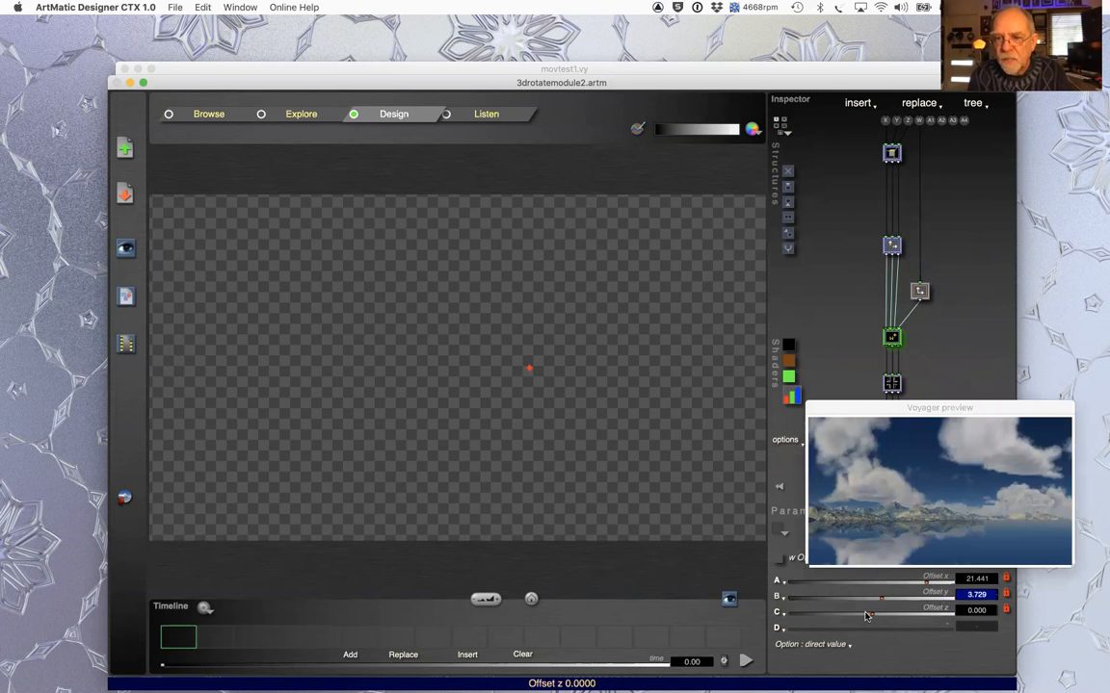
click(866, 615)
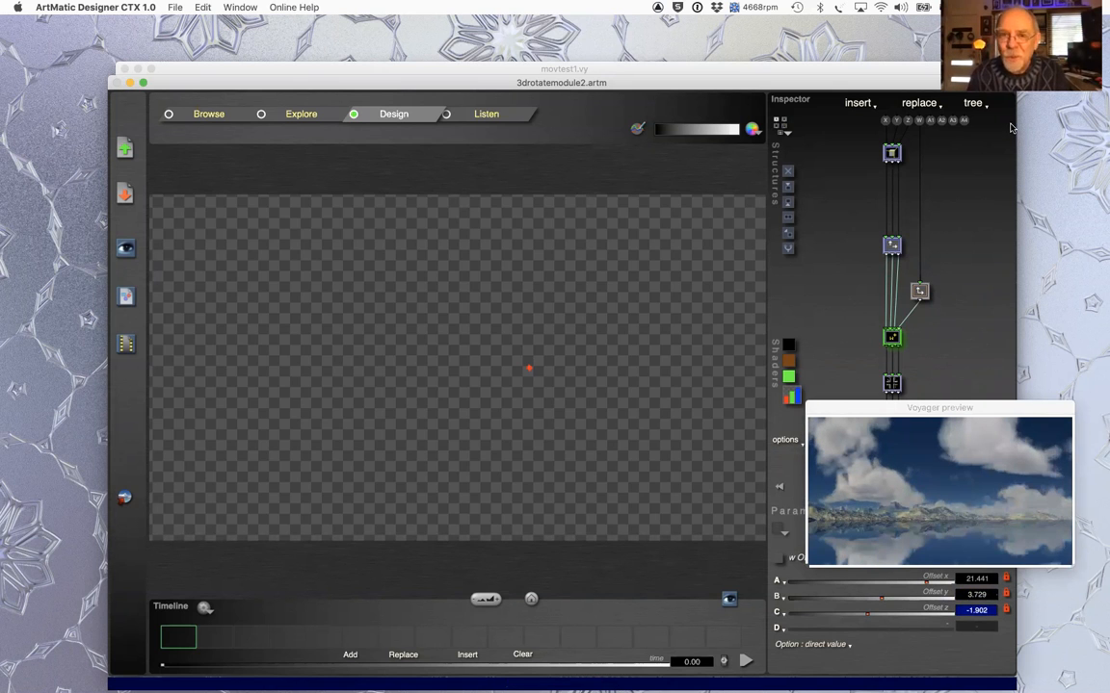
- Return to ArtMatic Voyager, reposition the object at longitude about -0.1238 and latitude about -1.2603, and preview the timeline animation
key(super+Tab)
click(998, 277)
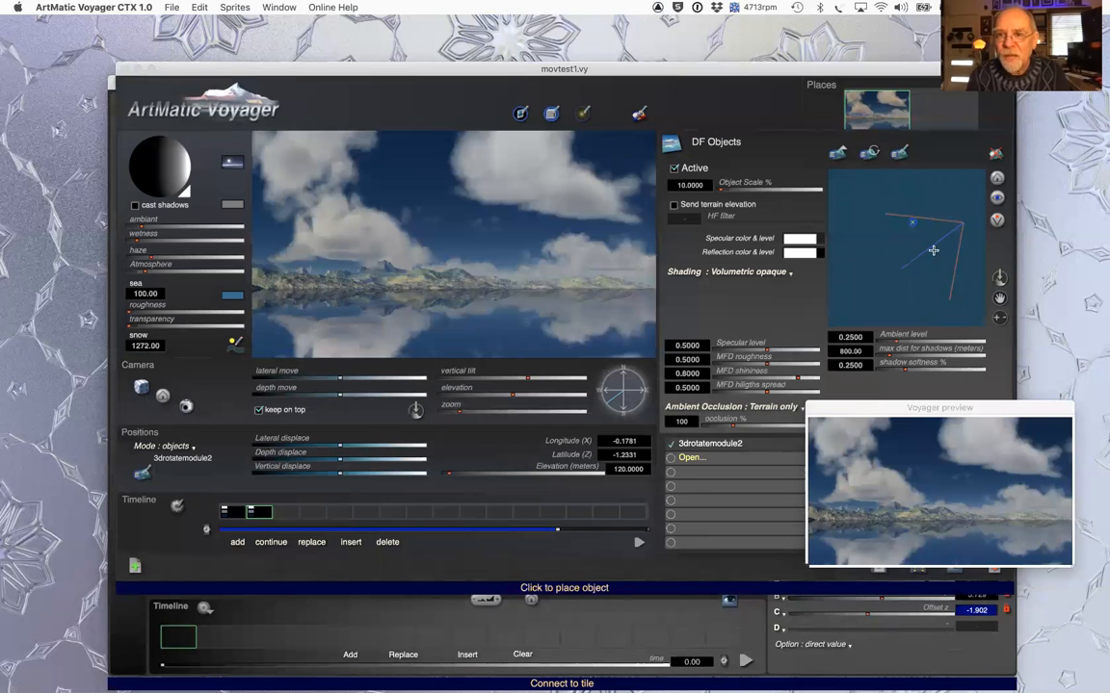
click(930, 225)
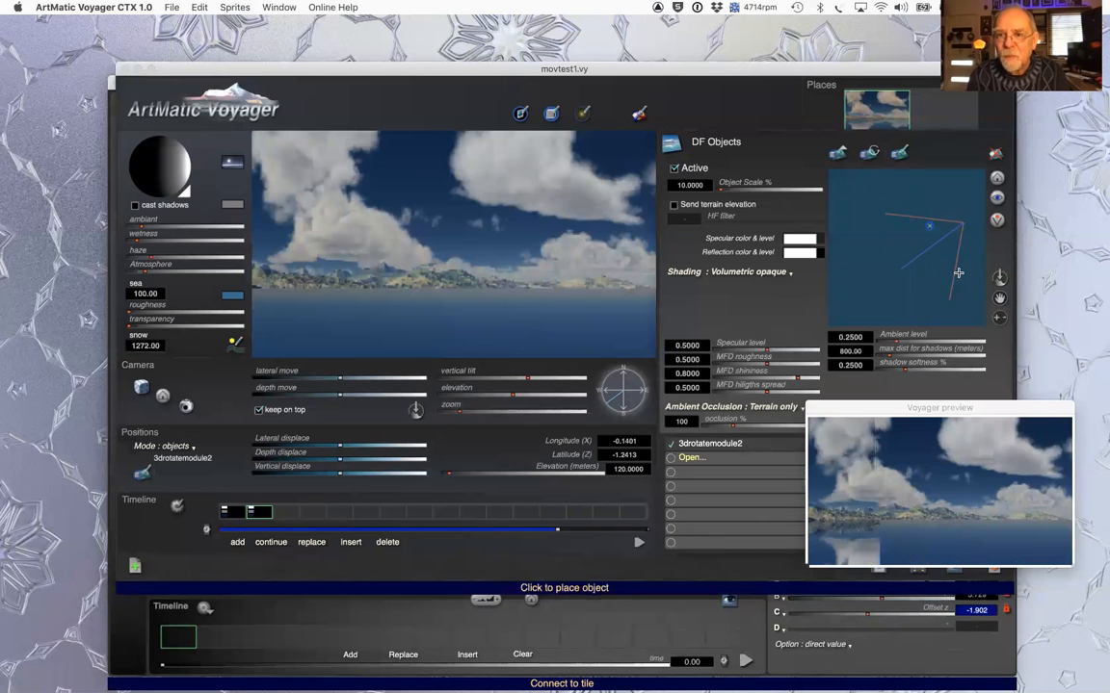
click(638, 543)
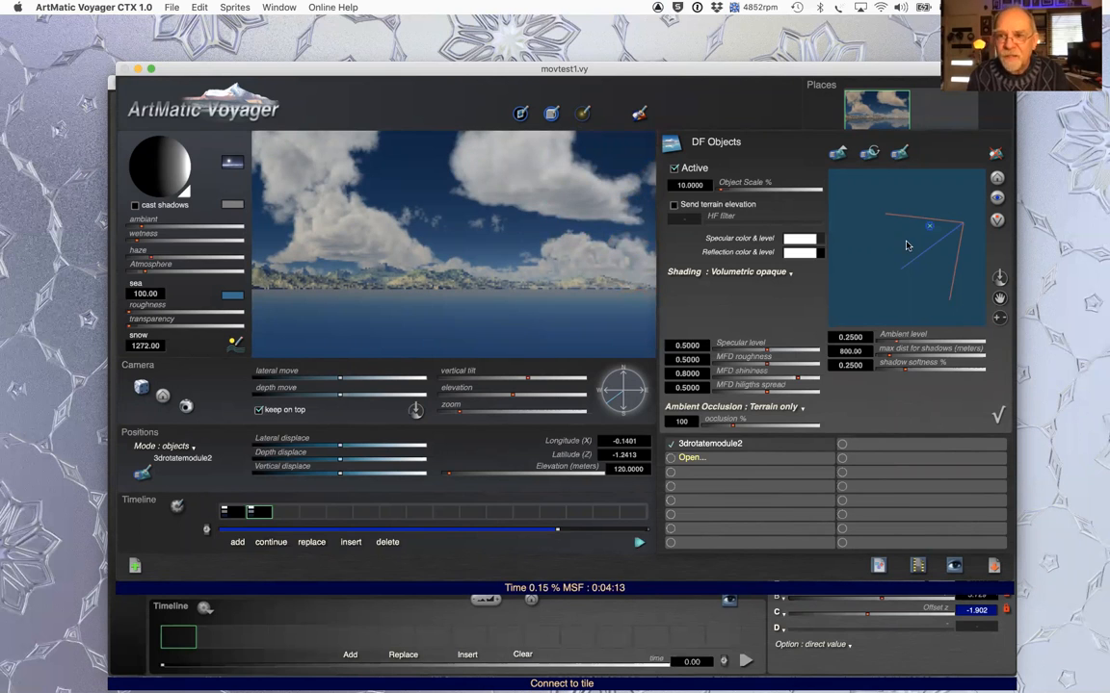
click(636, 543)
click(937, 238)
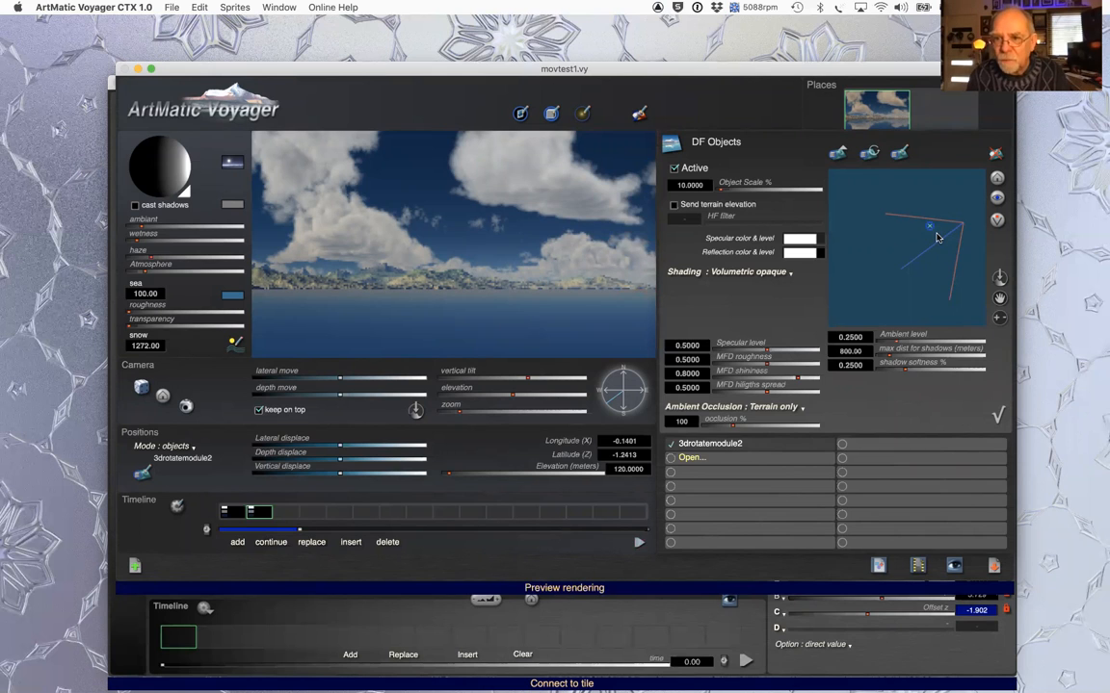
click(638, 544)
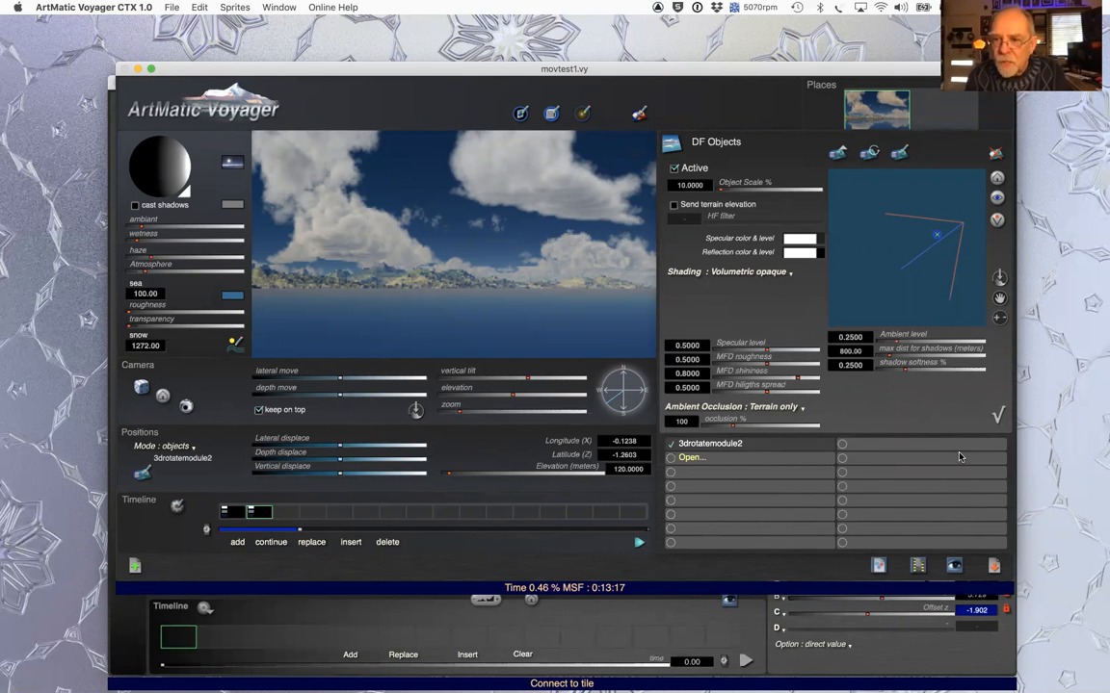
- Confirm the DF Objects settings, then in ArtMatic Designer switch the shader to Geographic clut (main out) and preview the timeline
click(999, 417)
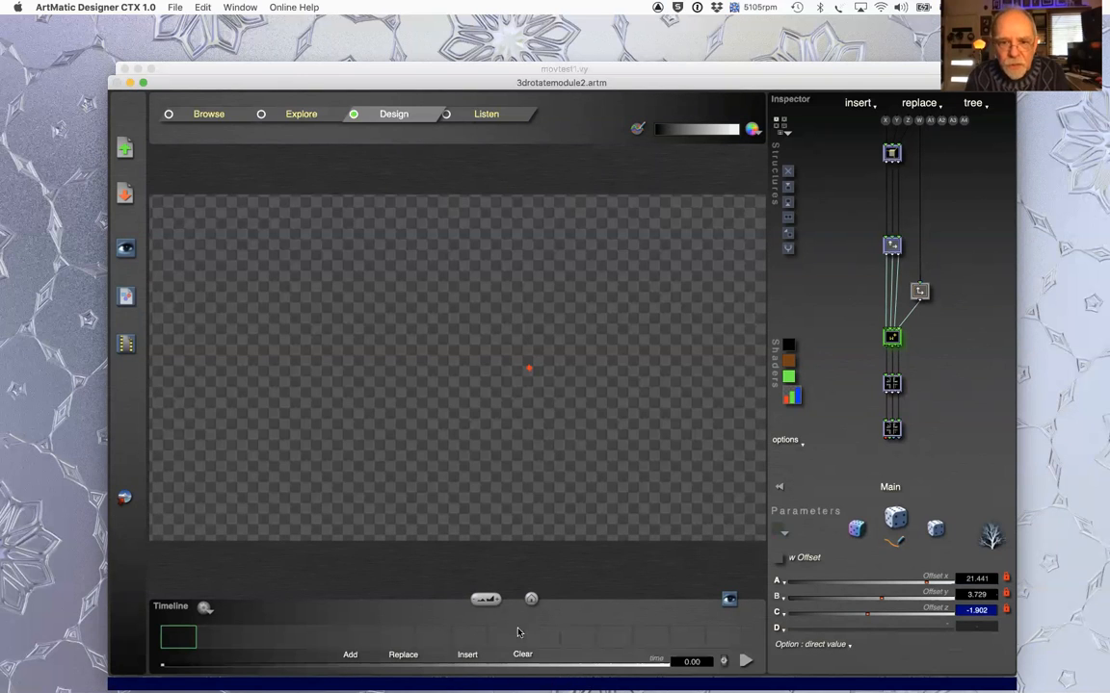
click(745, 661)
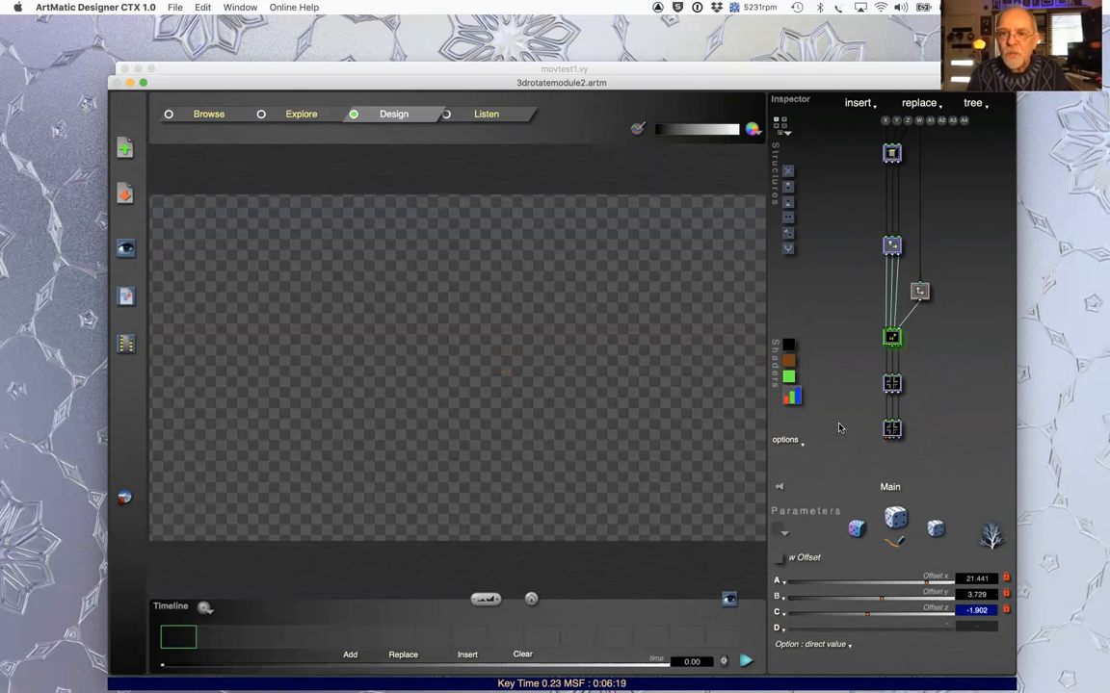
click(792, 395)
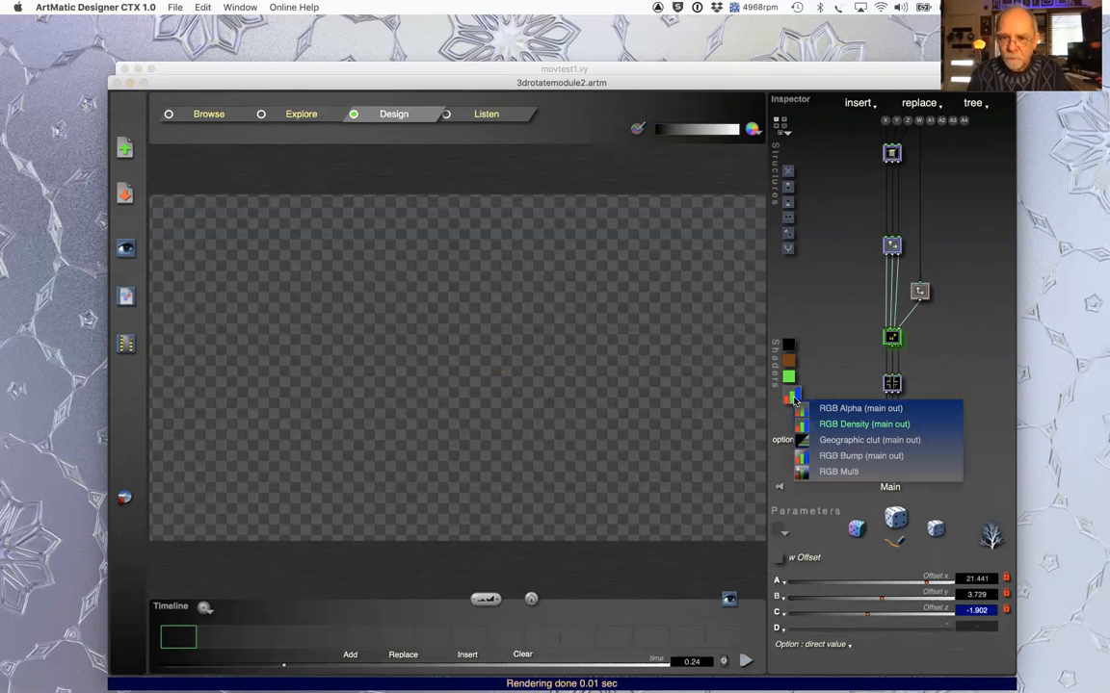
click(843, 440)
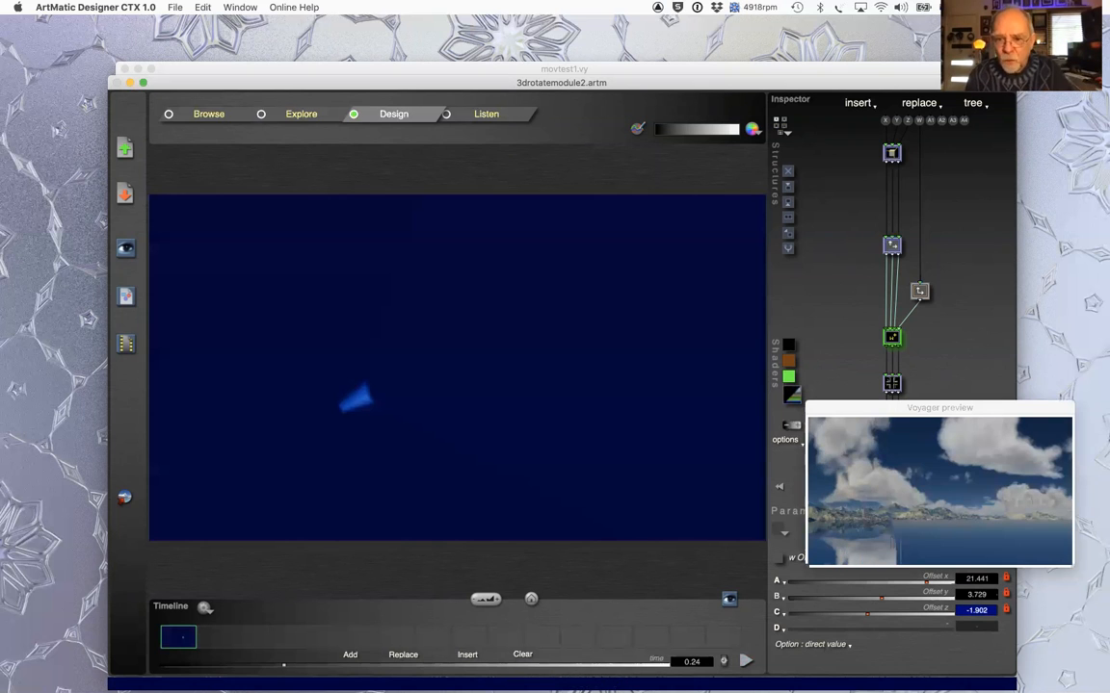
click(745, 660)
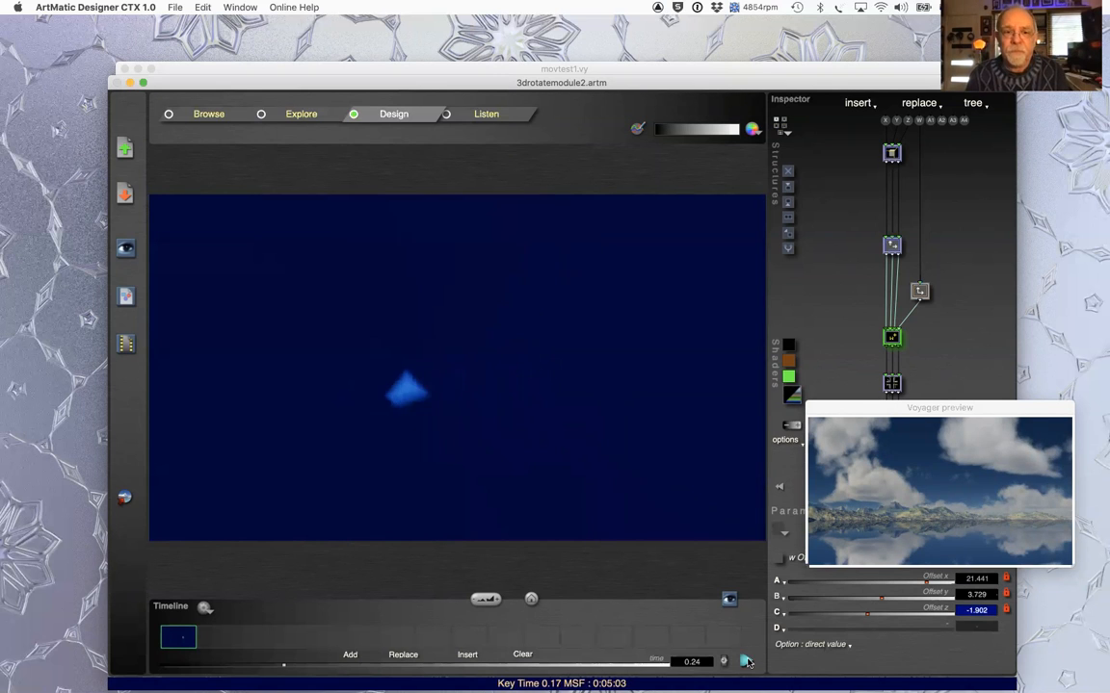
key(space)
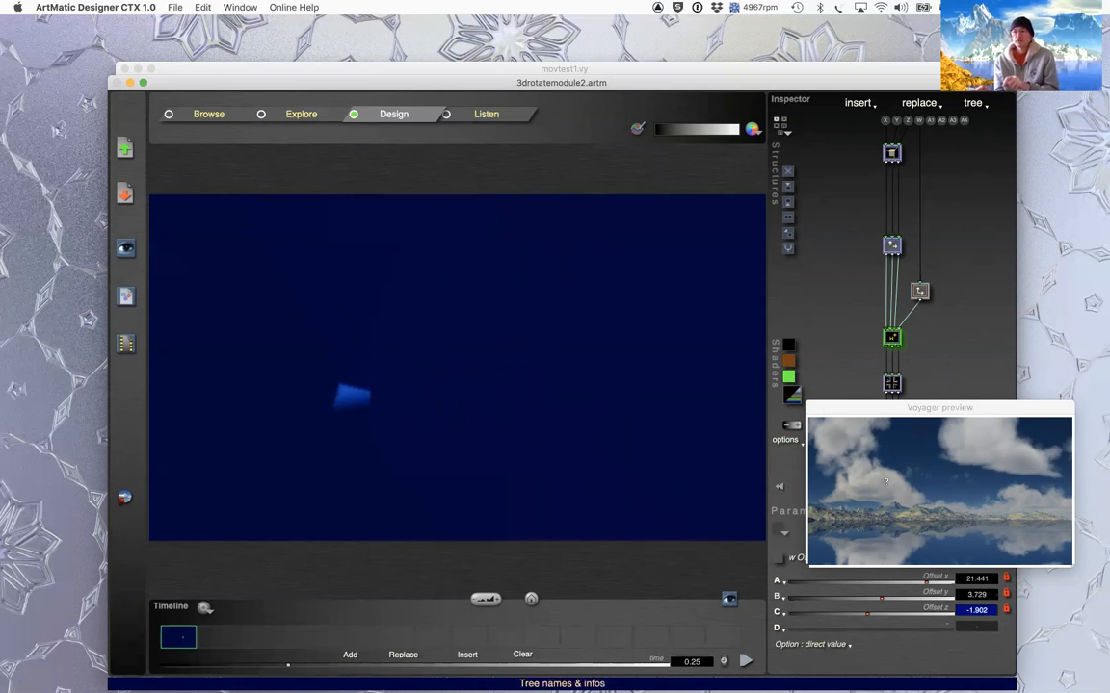
- Move the Voyager preview window away from the structure tree and compare the parameters of the Ax+B and w Offset tiles
drag(837, 405, 976, 535)
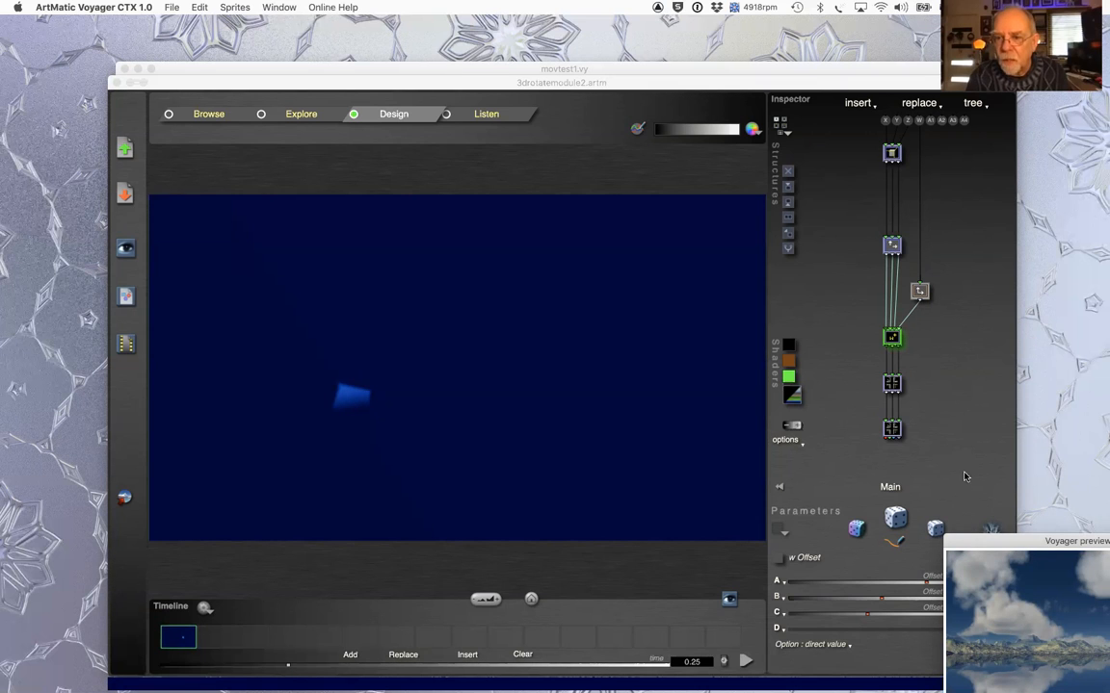
drag(974, 552, 1050, 386)
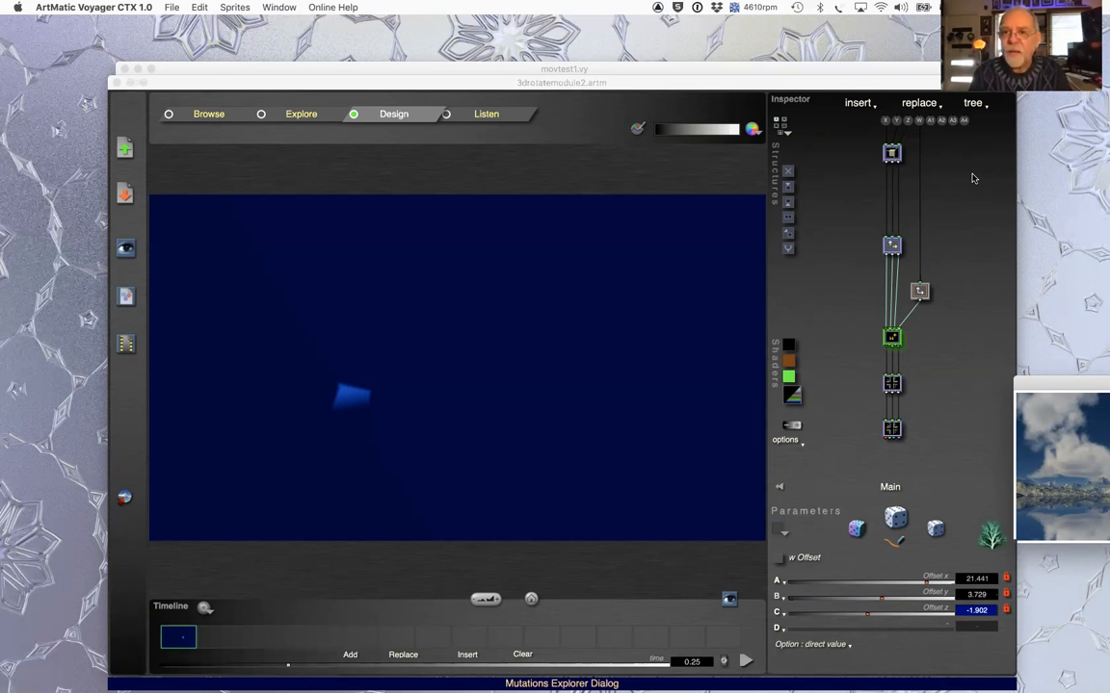
click(920, 291)
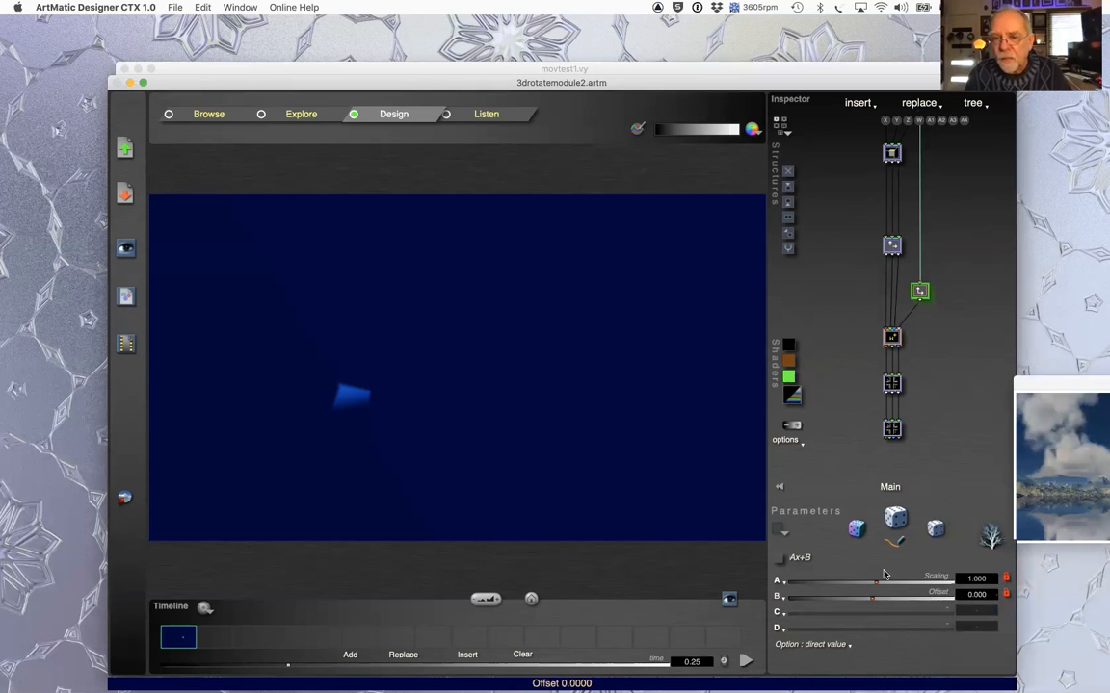
click(893, 337)
click(921, 292)
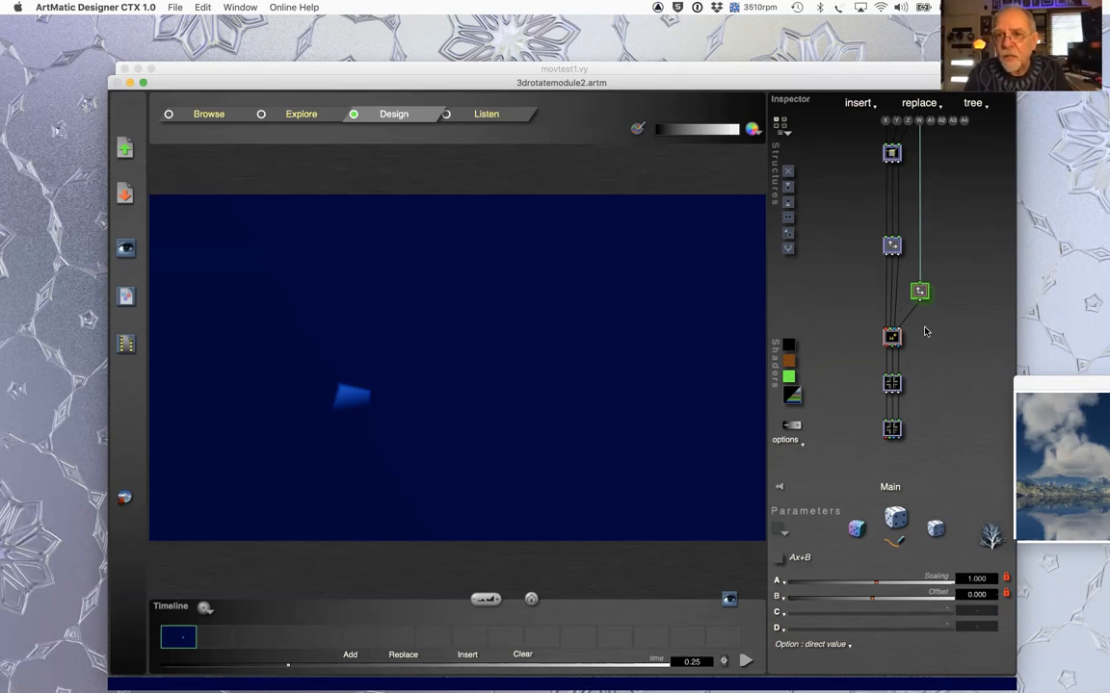
click(892, 336)
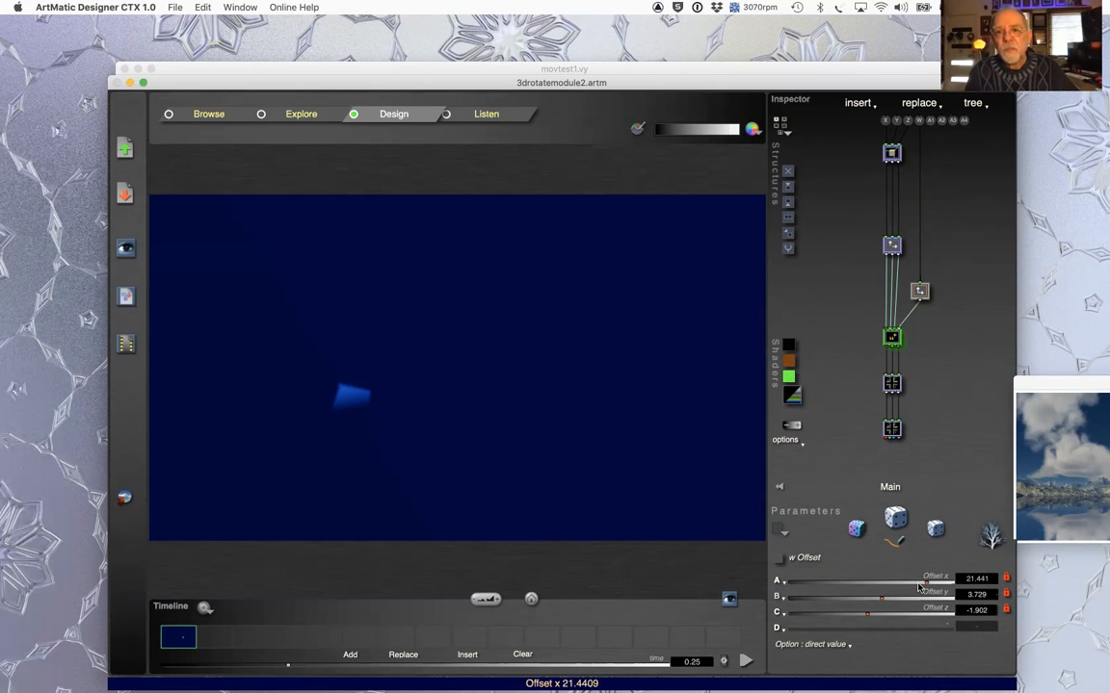
- Set the Ax+B tile's Scaling to 1.2 and play the timeline animation in ArtMatic Voyager
click(919, 290)
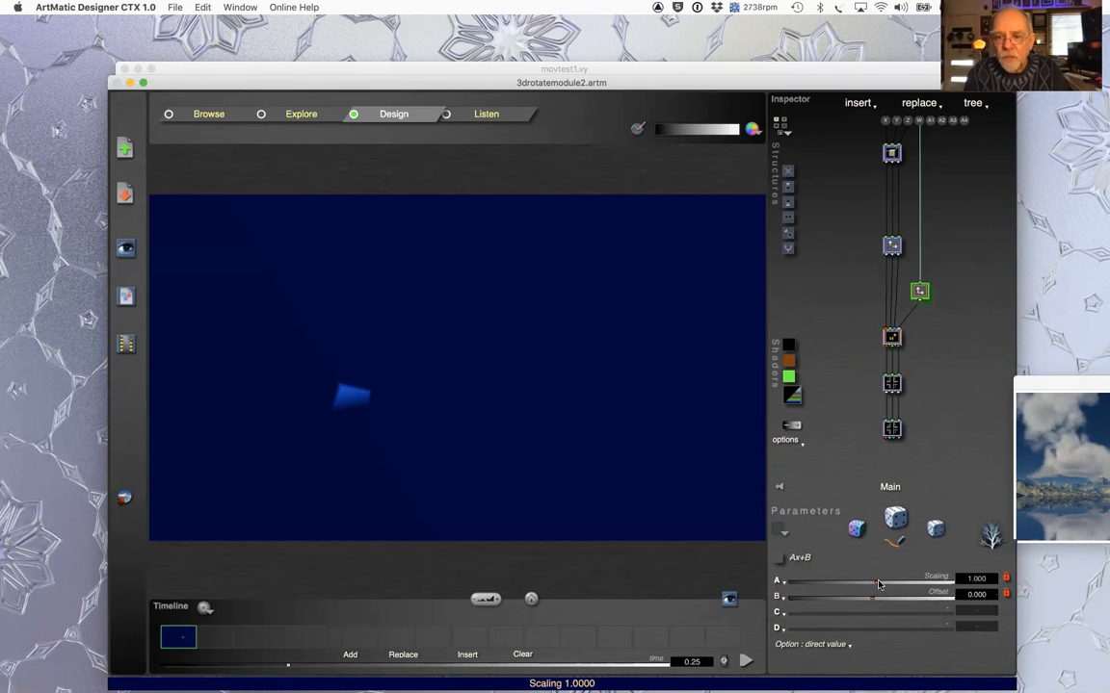
click(980, 579)
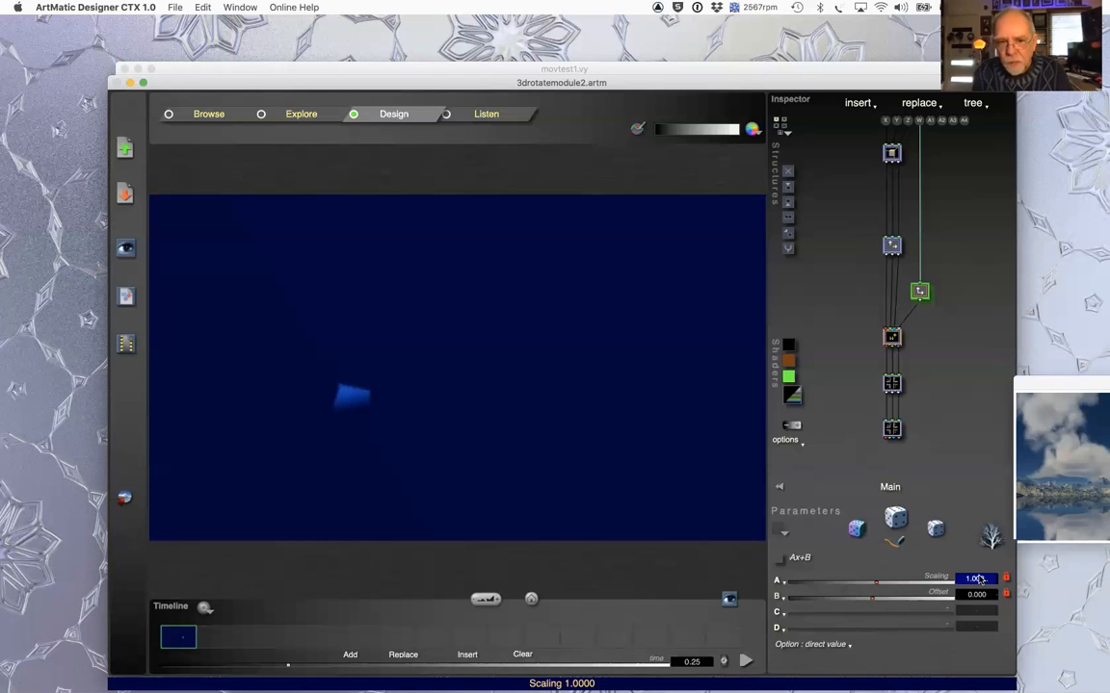
text(1.2)
key(Return)
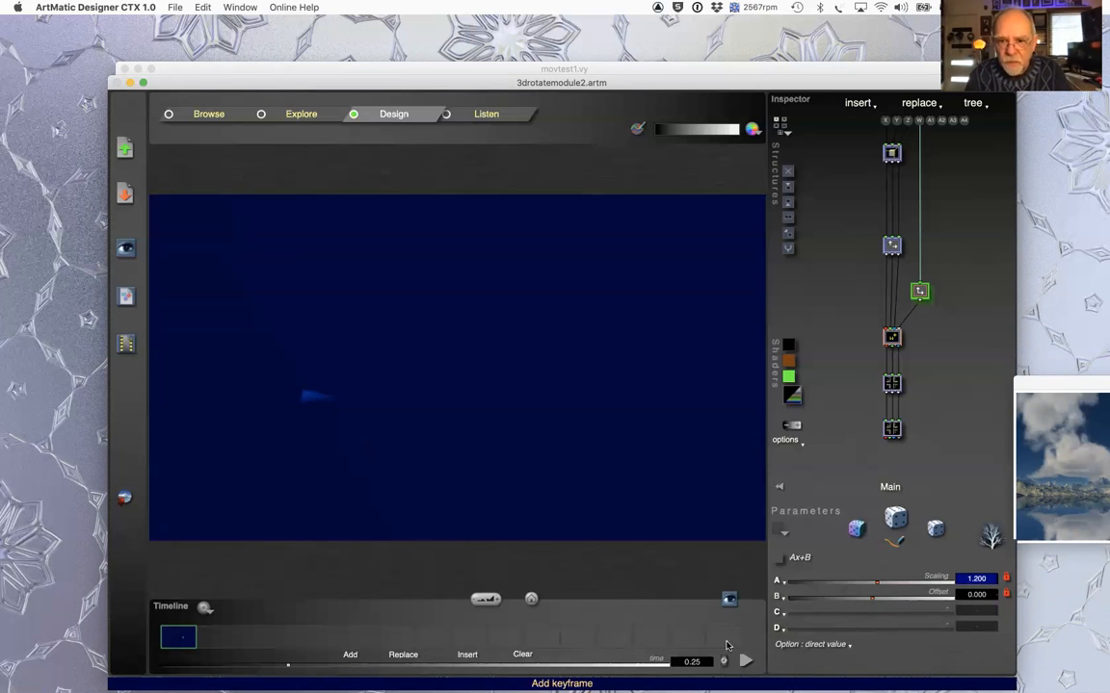
key(super+Tab)
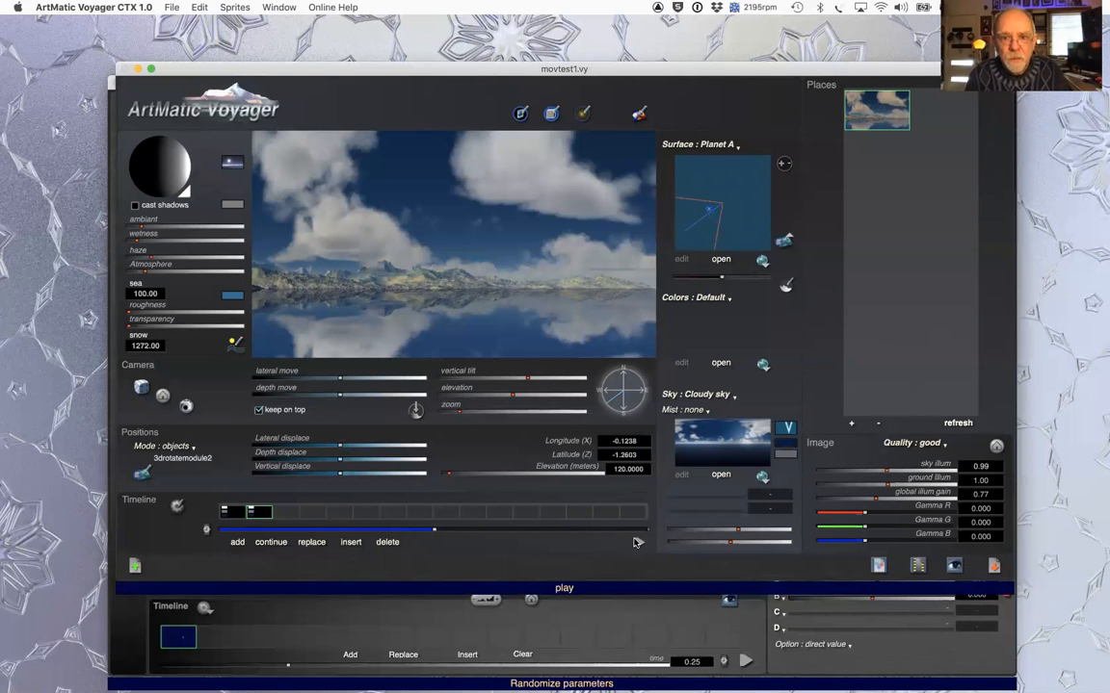
click(635, 545)
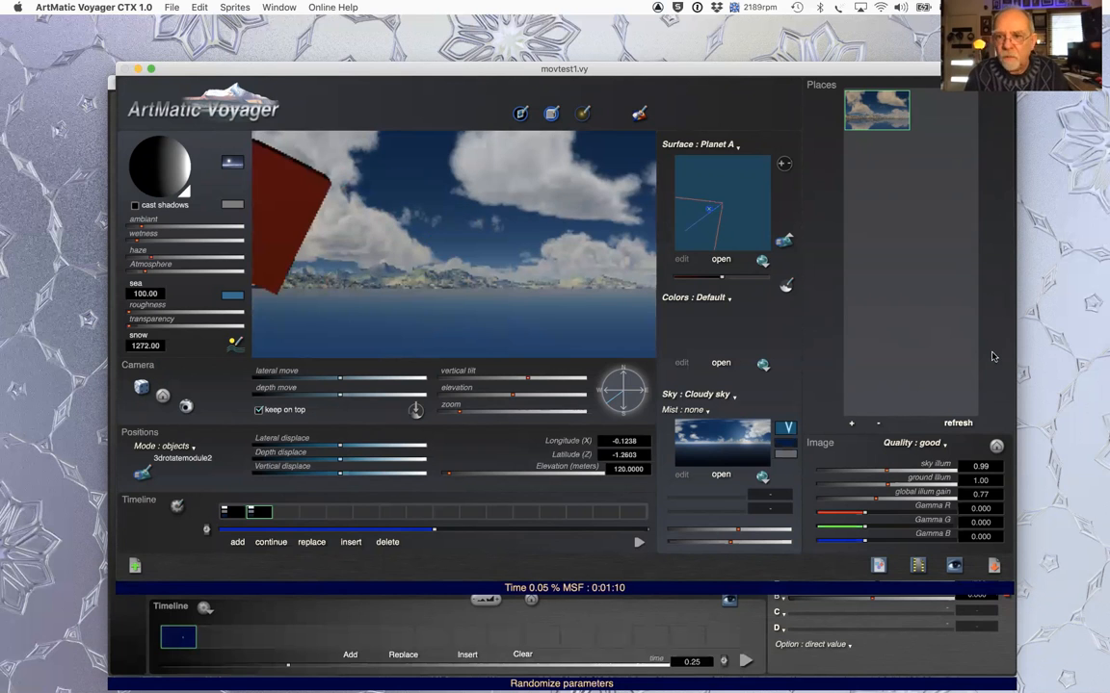
- Back in ArtMatic Designer, set the Ax+B tile's Scaling to 0.5
key(super+Tab)
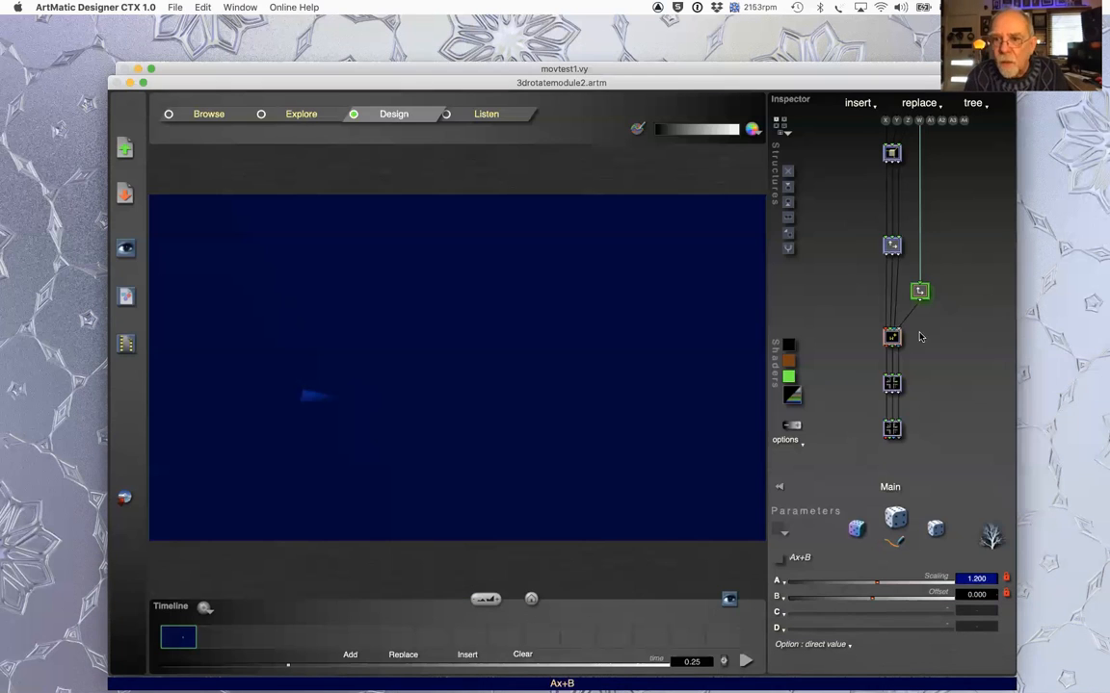
text(0.5)
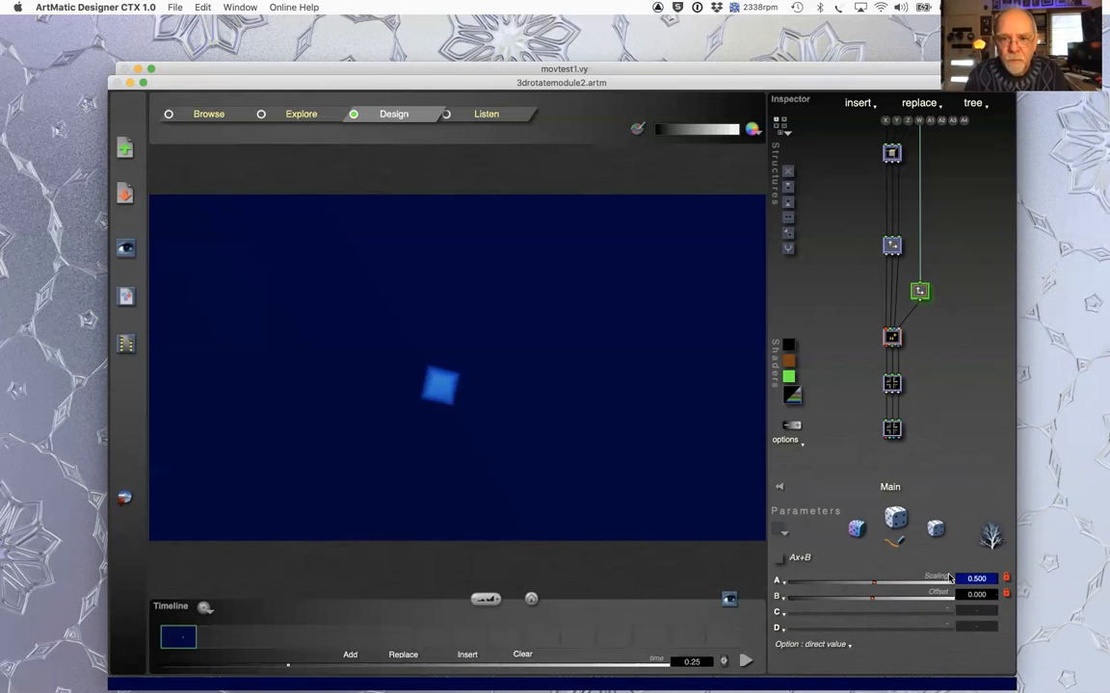
key(super+Tab)
key(super+Tab)
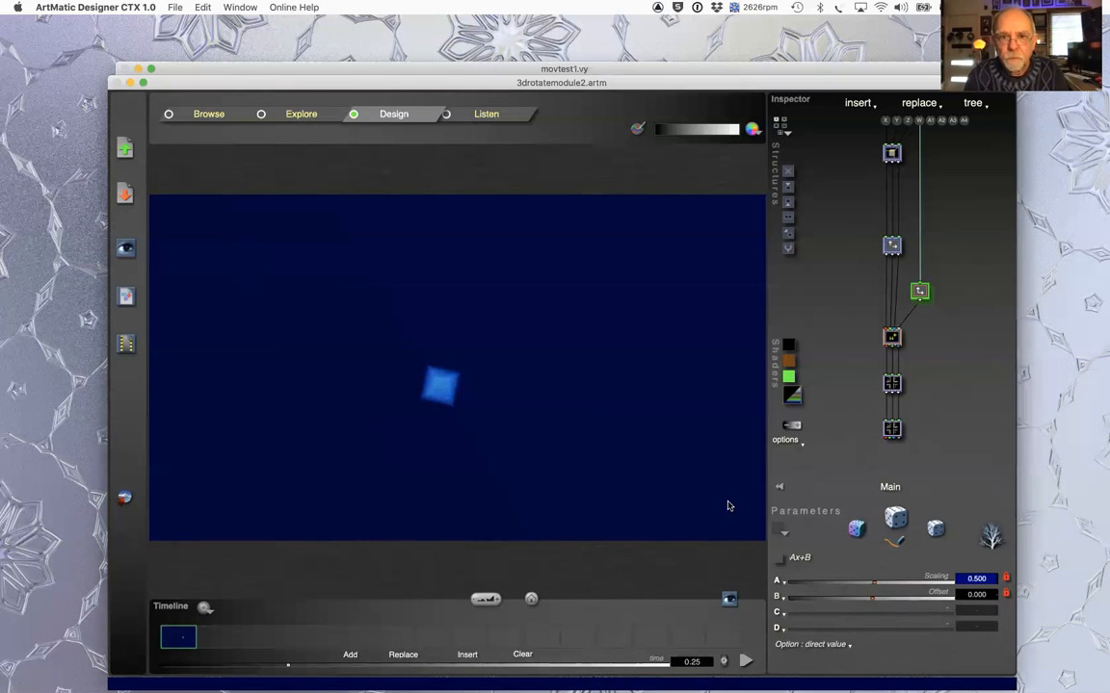
key(super+Tab)
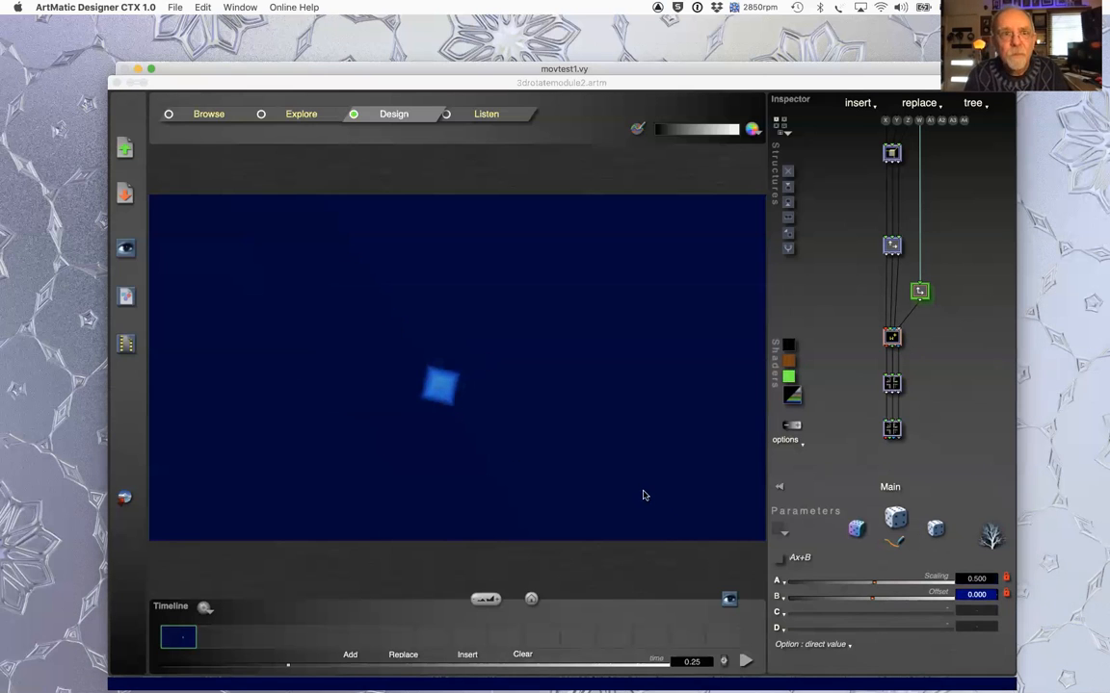
- Return to ArtMatic Voyager, play the timeline animation and add the current view as a new place
key(super+Tab)
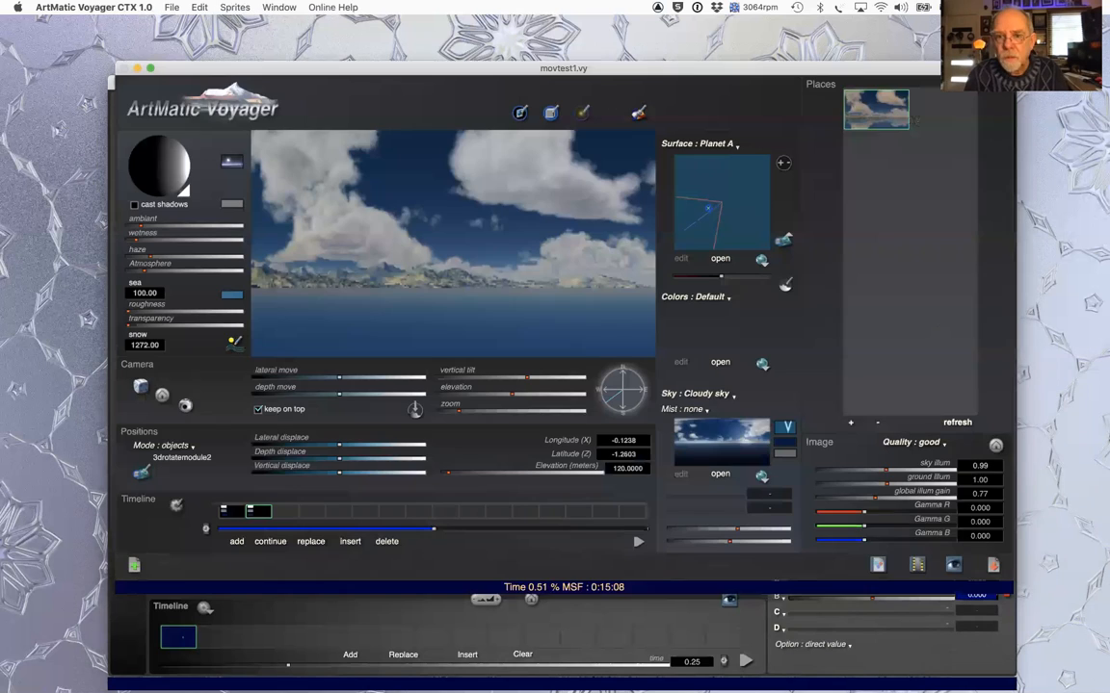
click(637, 544)
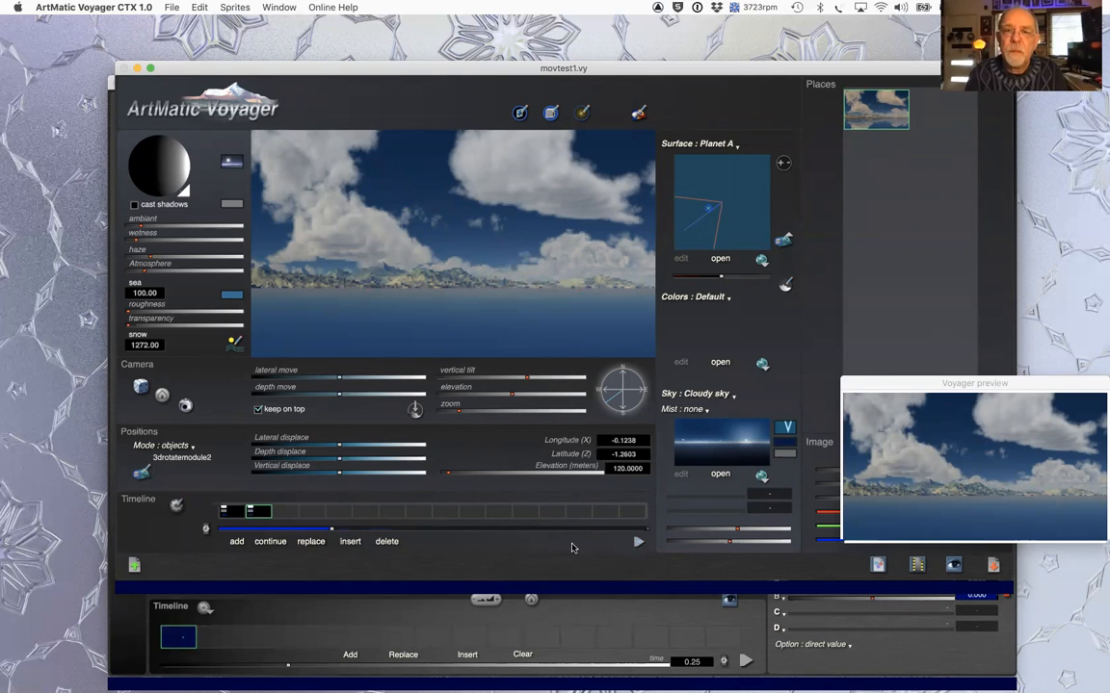
click(955, 260)
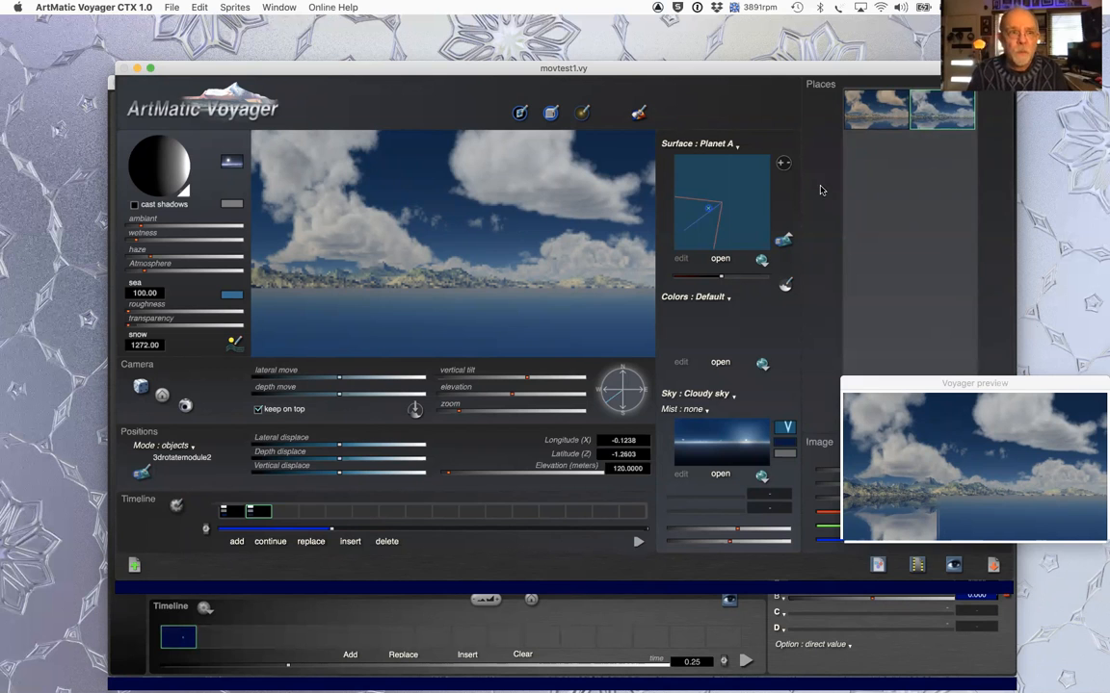
- In ArtMatic Designer, set the w Offset tile's Offset z to 0, moving the Voyager preview window out of the way
click(136, 639)
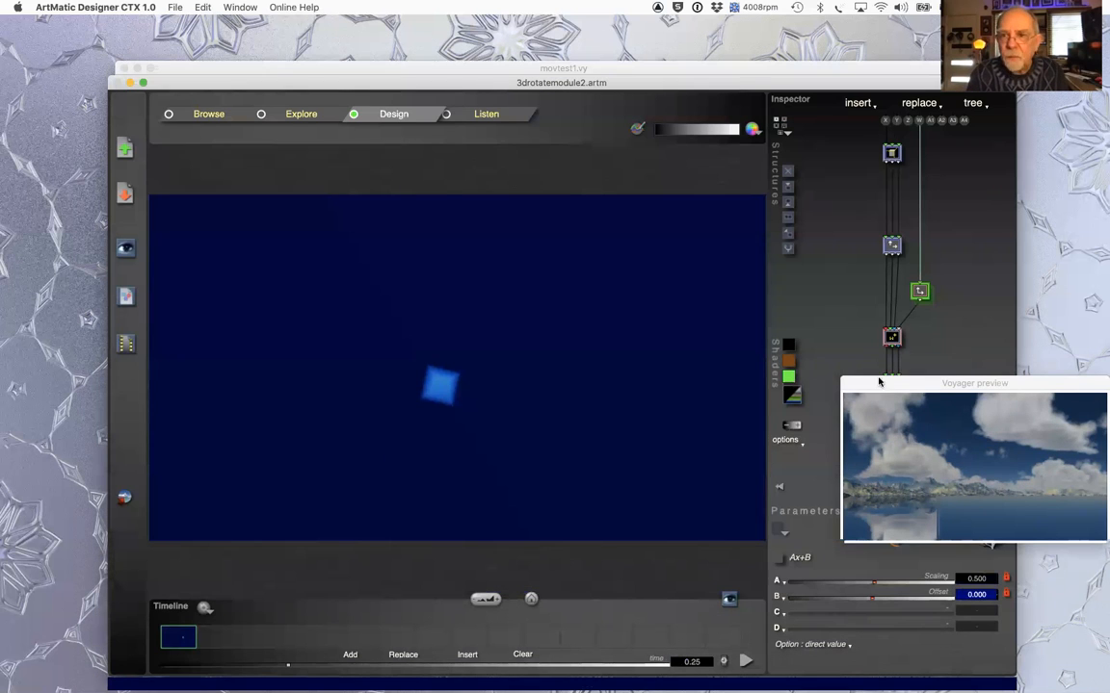
drag(886, 384, 1030, 424)
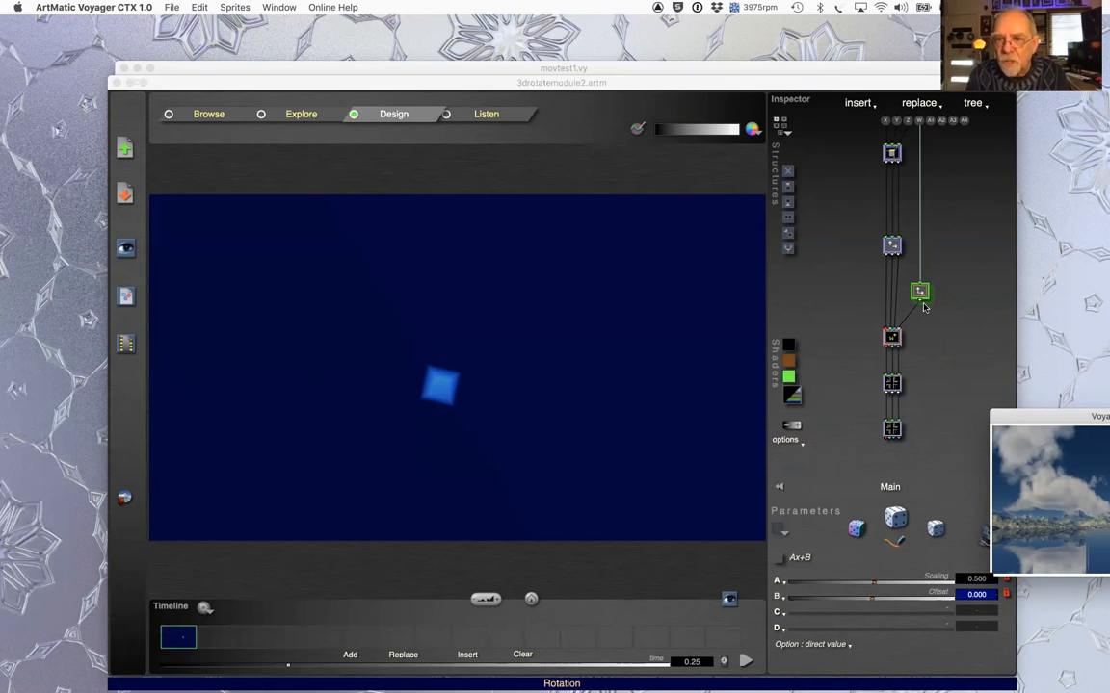
click(892, 337)
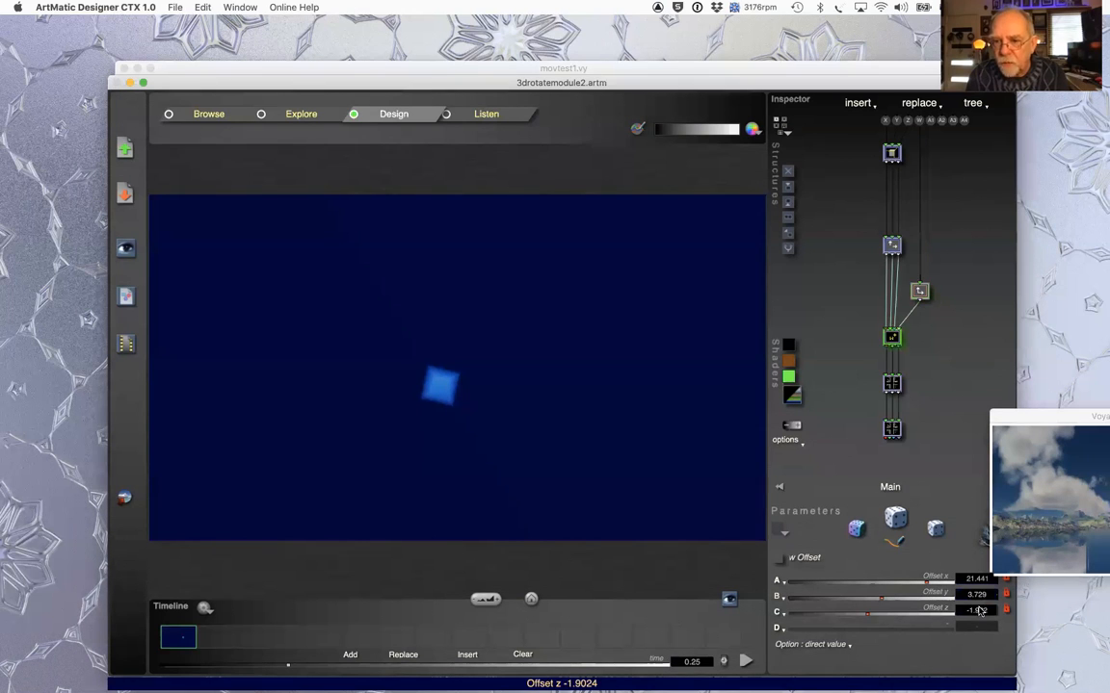
text(0)
key(Return)
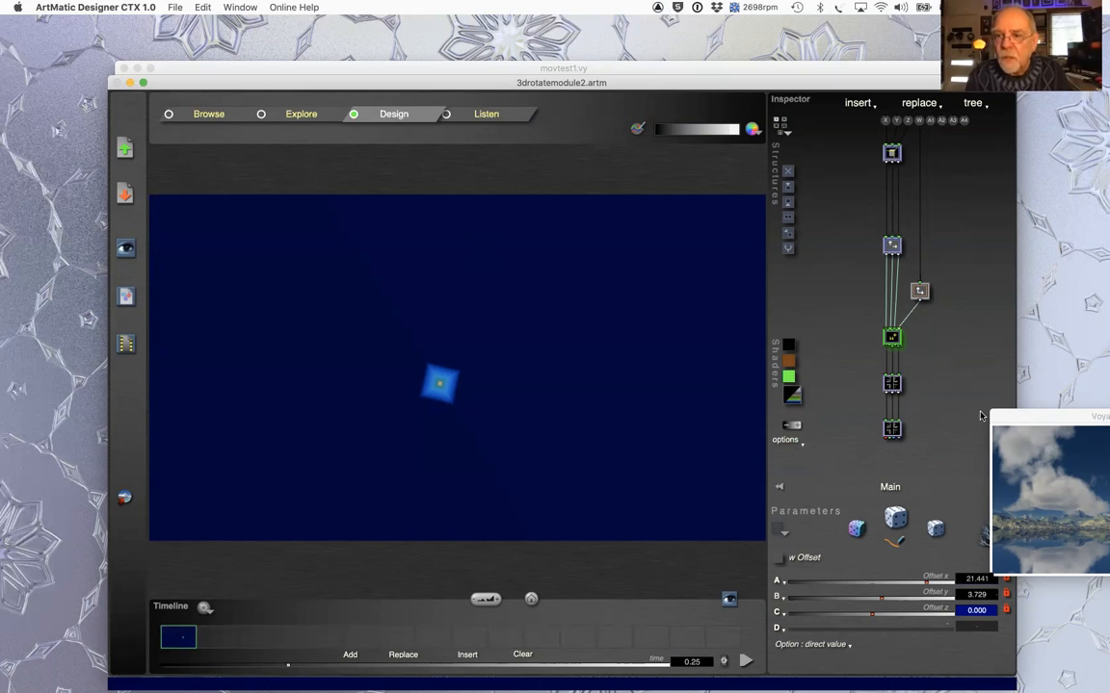
drag(1041, 420, 909, 428)
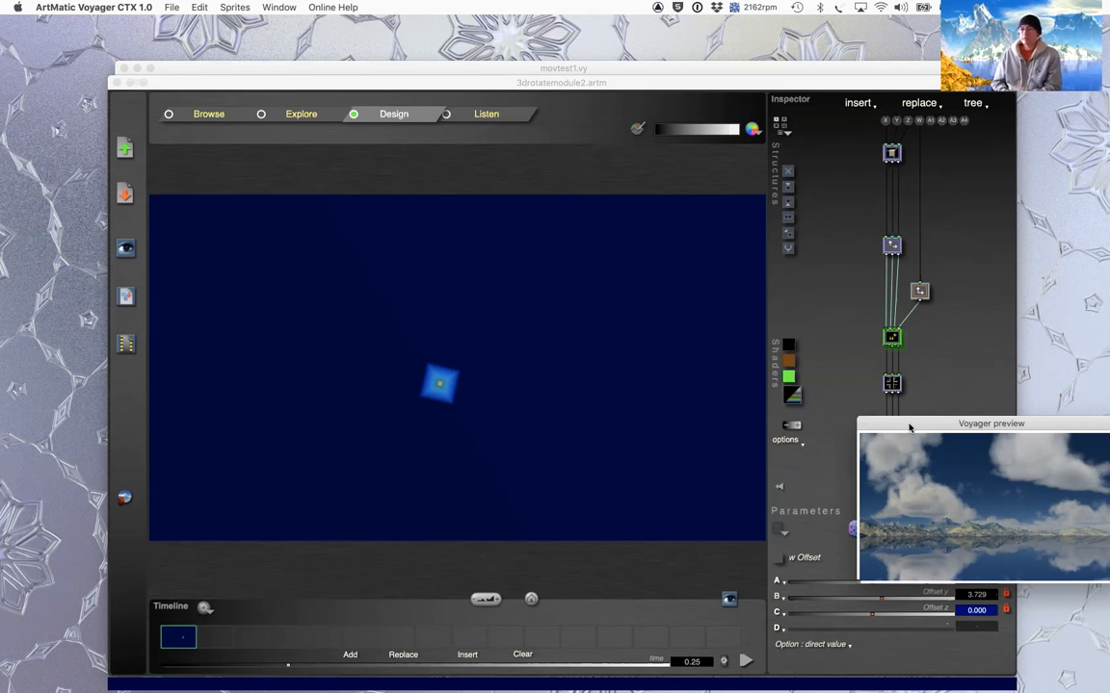
- Switch to ArtMatic Voyager, delete the timeline keyframes and pick a random camera view
click(896, 68)
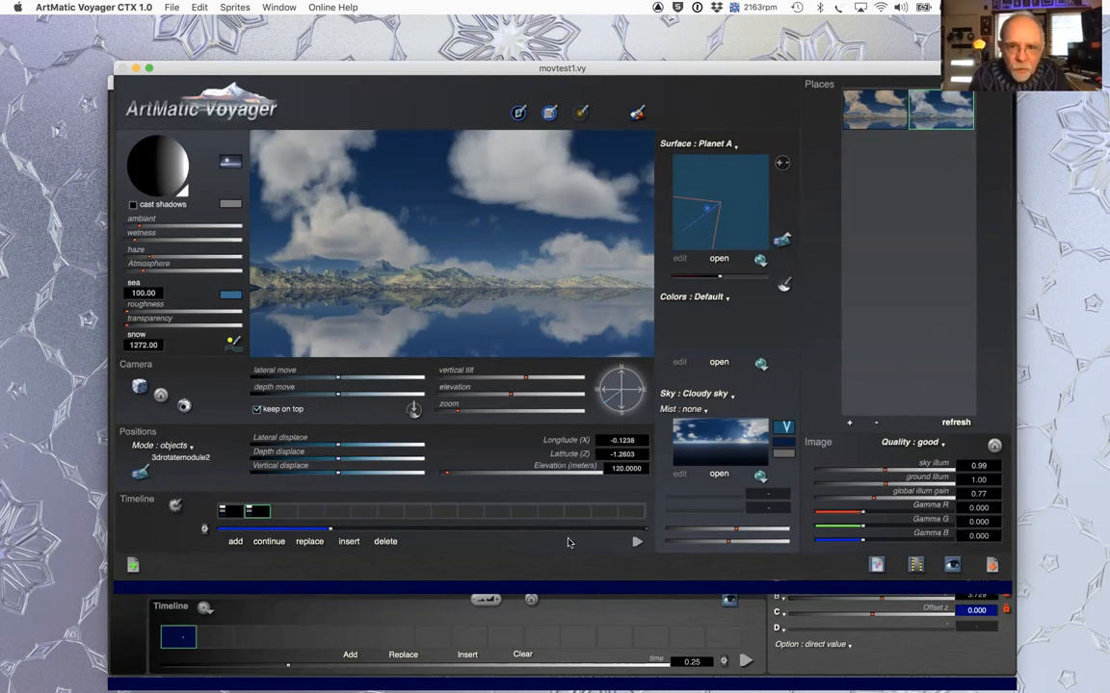
click(385, 542)
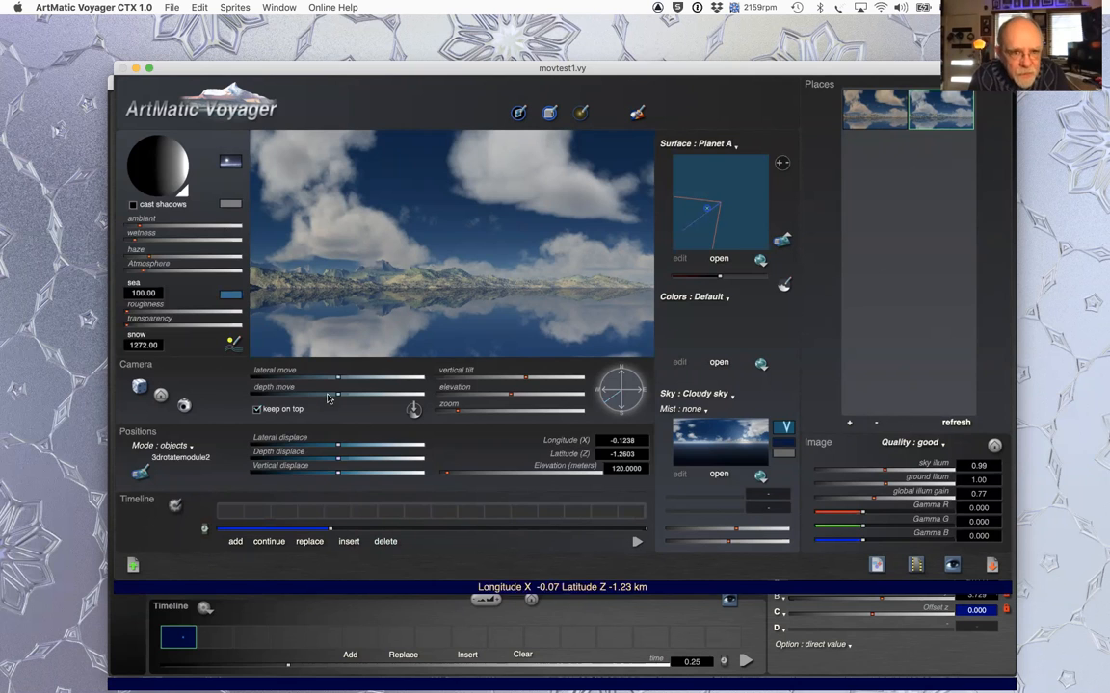
click(135, 391)
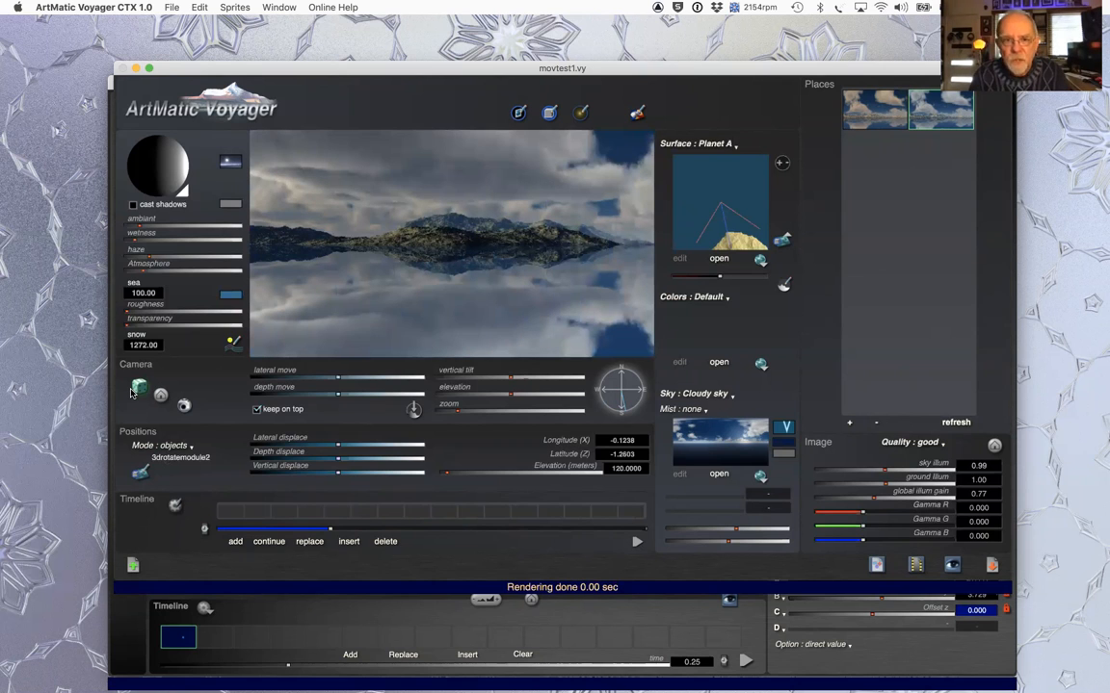
- Open the DF Objects settings, bring 3drotatemodule2 into the camera's view and place it at longitude about 11207.4613, latitude about 12306.0548
key(super+d)
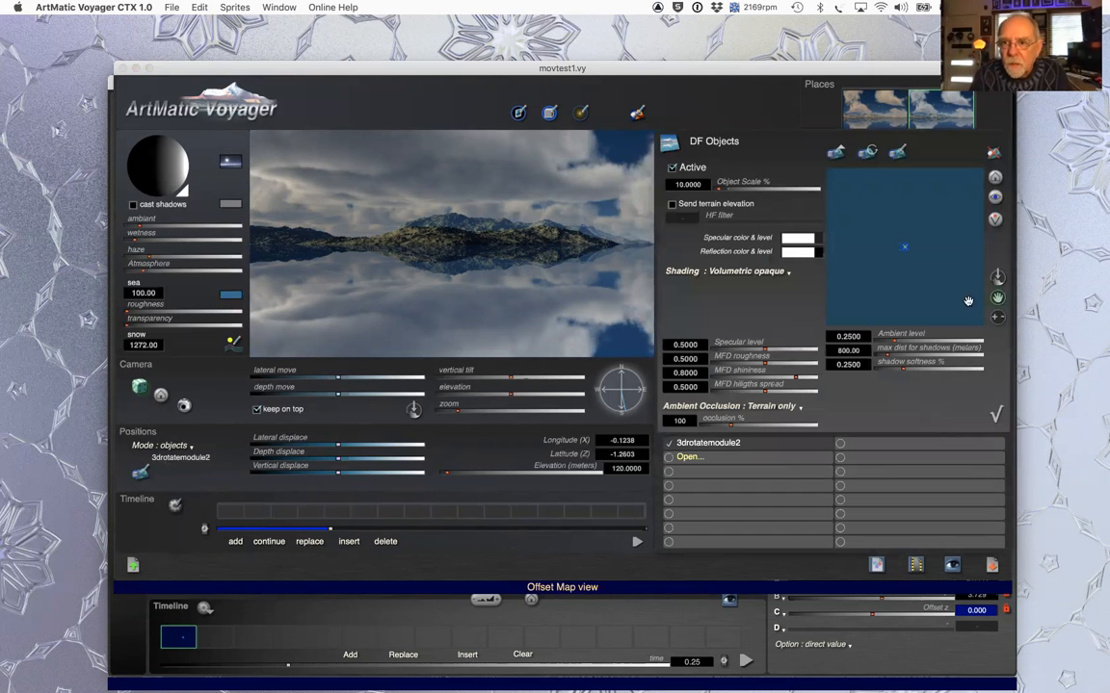
click(996, 222)
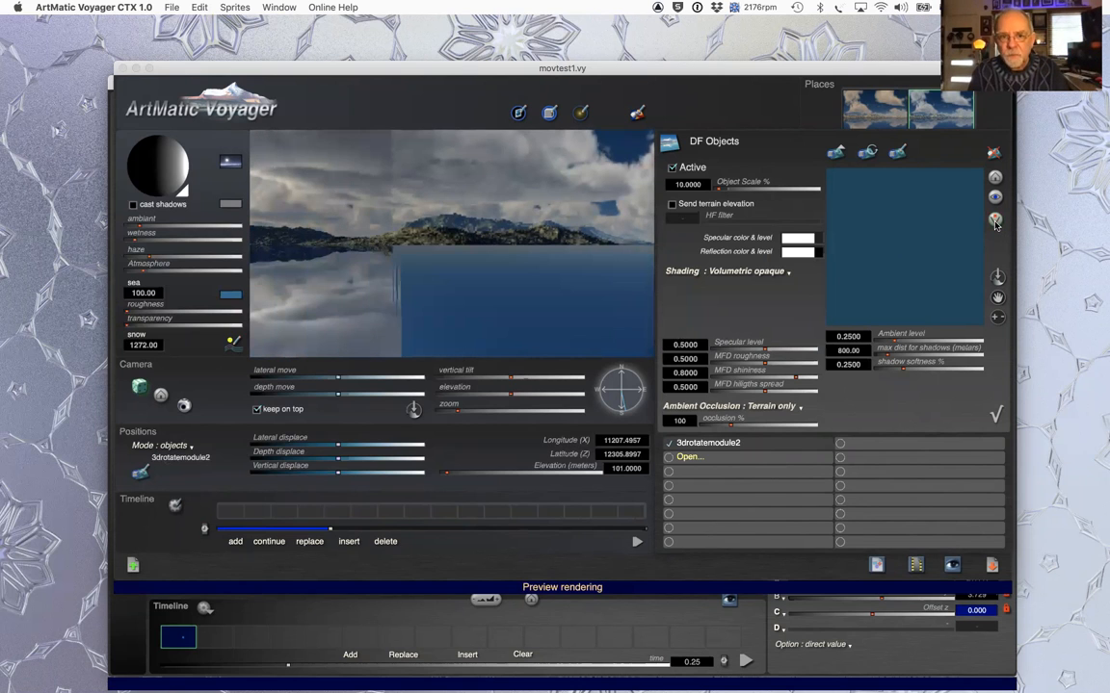
click(997, 276)
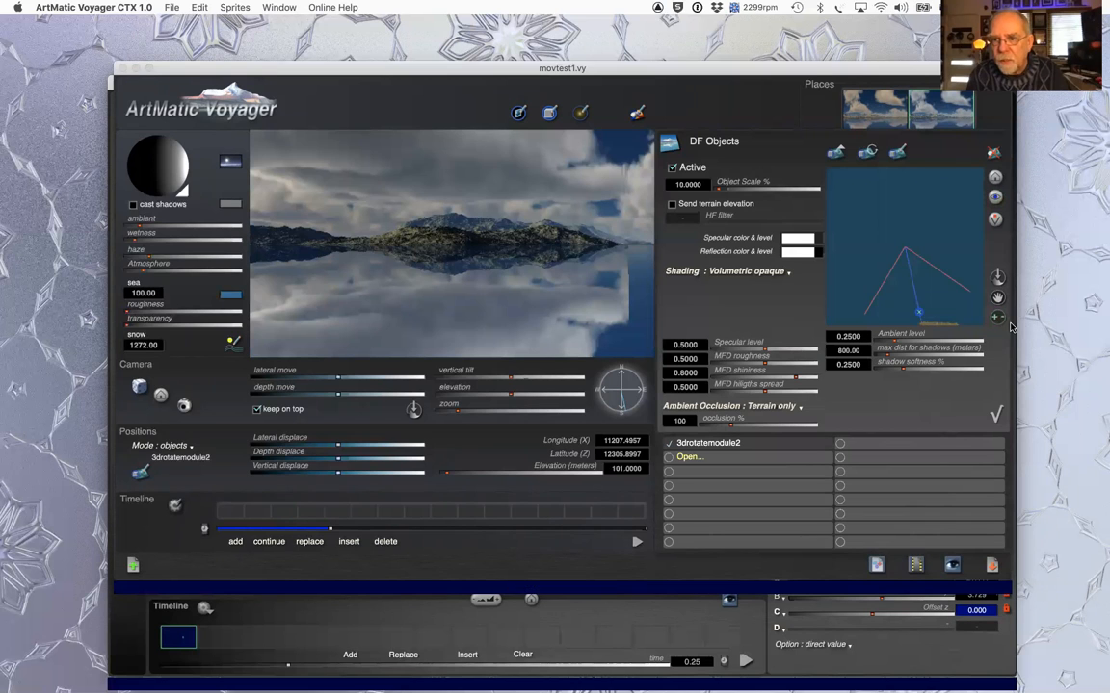
click(907, 264)
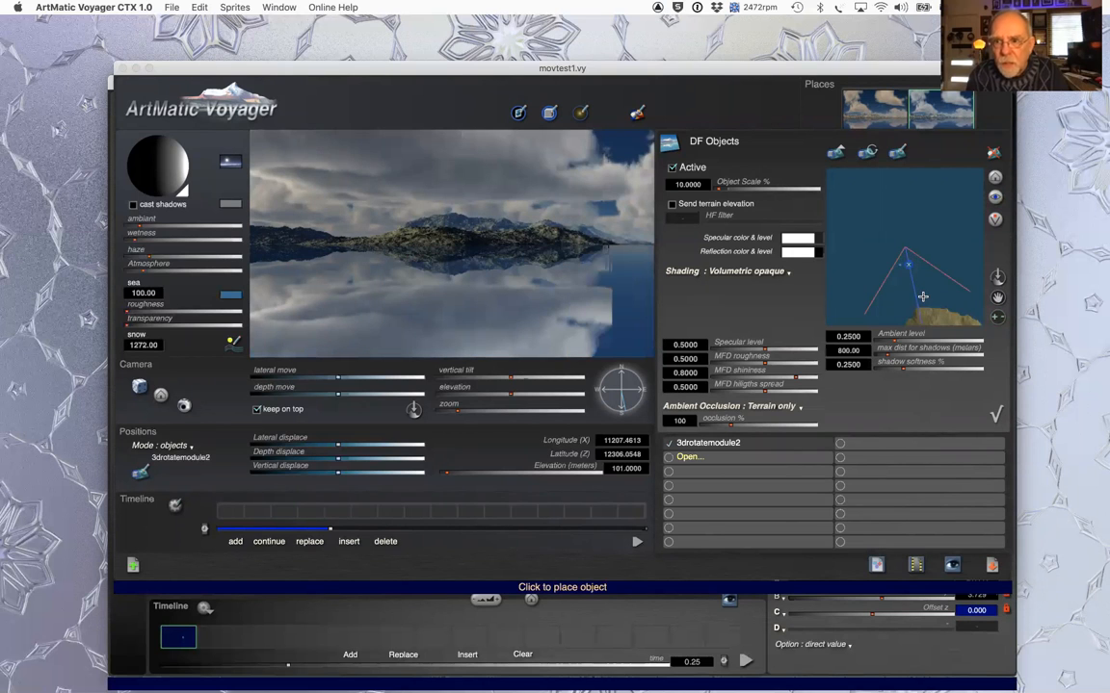
- Place 3drotatemodule2 at longitude about 11207.4722, latitude about 12306.0849, close the DF Objects settings and play the timeline
click(911, 298)
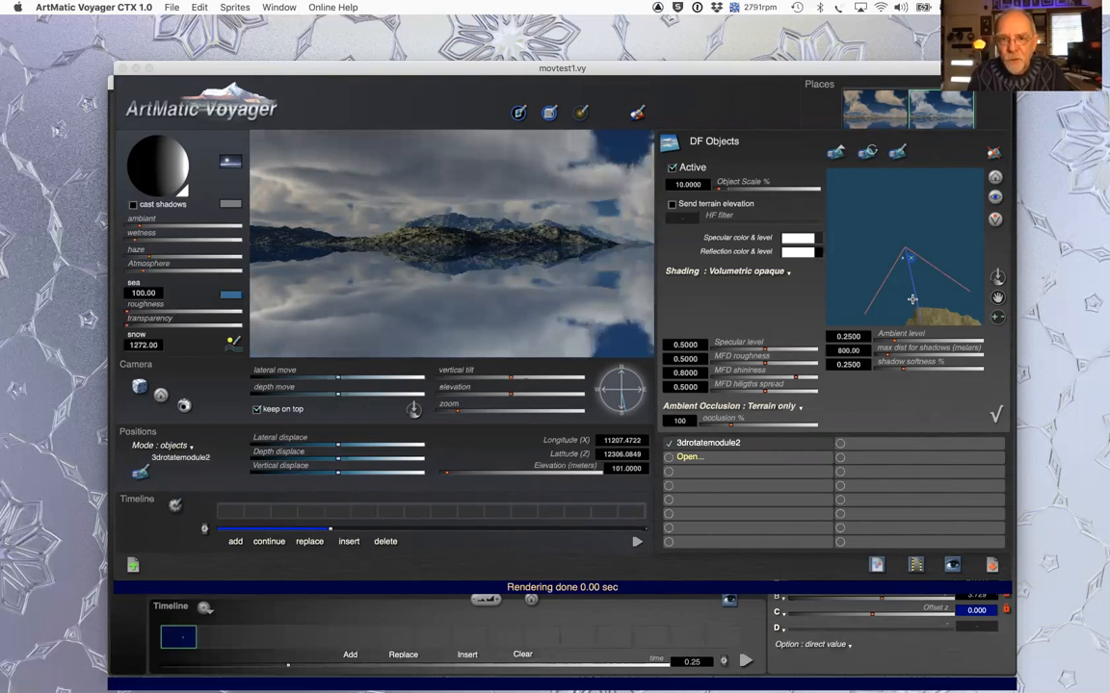
click(997, 415)
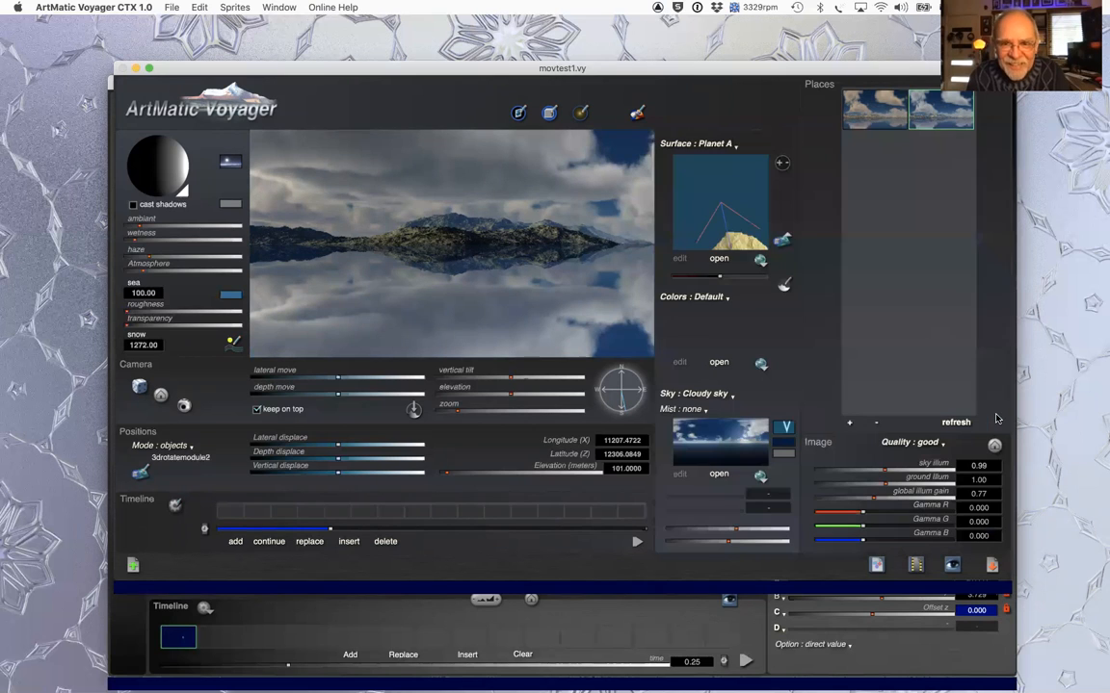
click(638, 542)
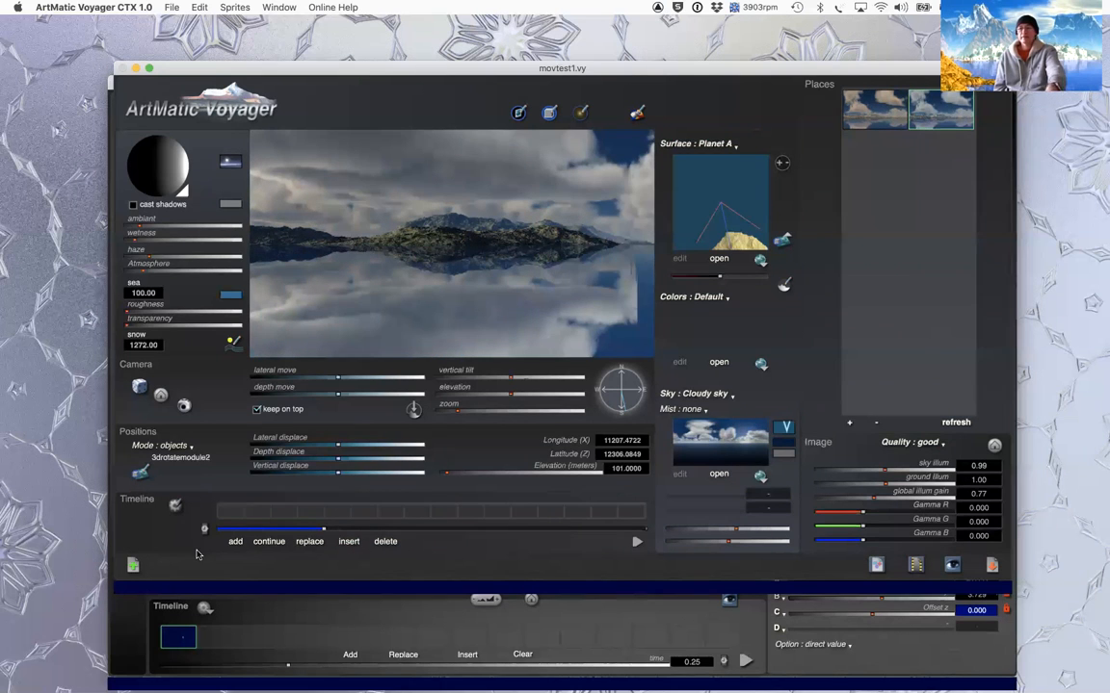
- Add two keyframes to the timeline, play the animation preview and stop it
click(234, 512)
click(259, 510)
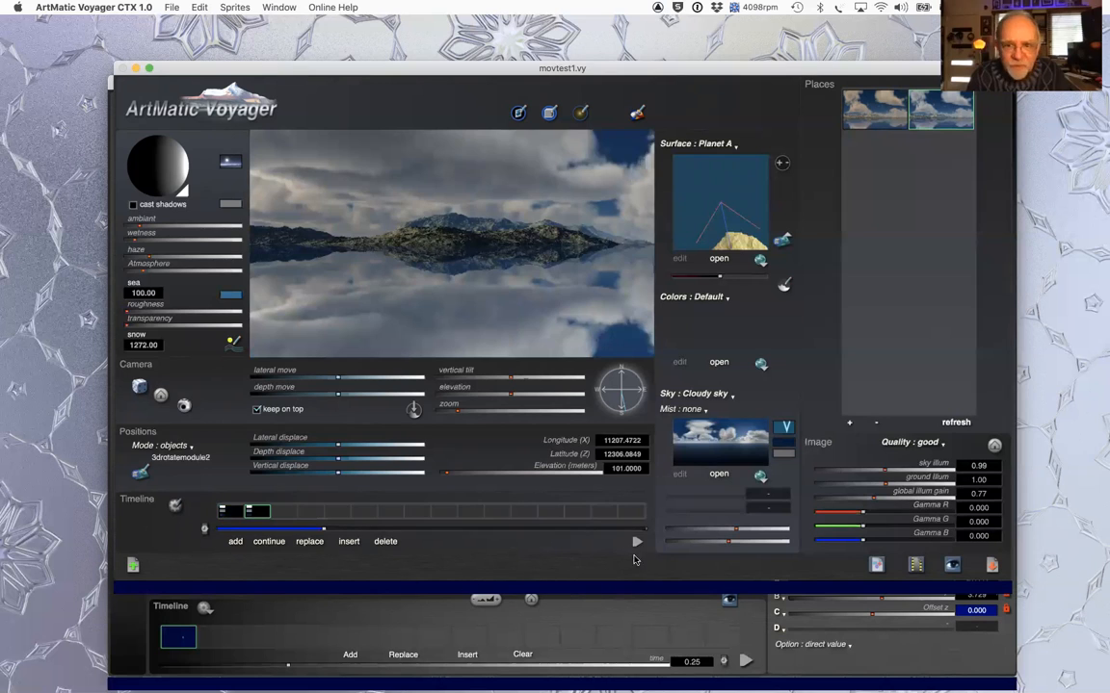
click(638, 543)
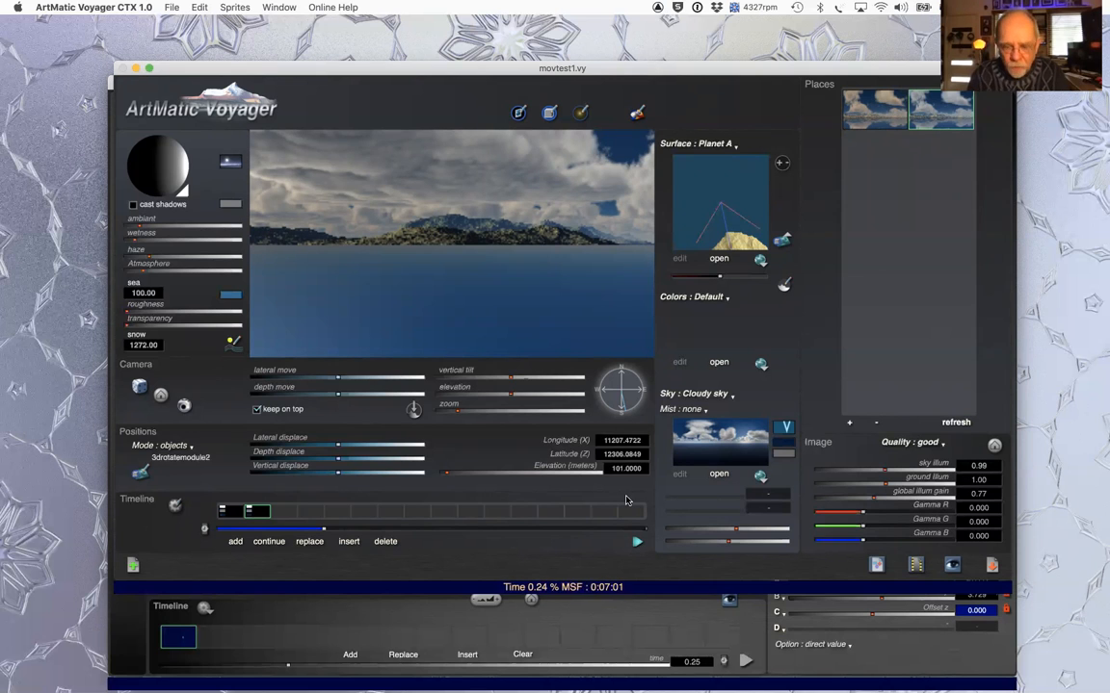
key(space)
- Reopen the DF Objects settings, set the object scale to 100% and place 3drotatemodule2 at longitude about 11207.4640, latitude about 12306.0548
key(o)
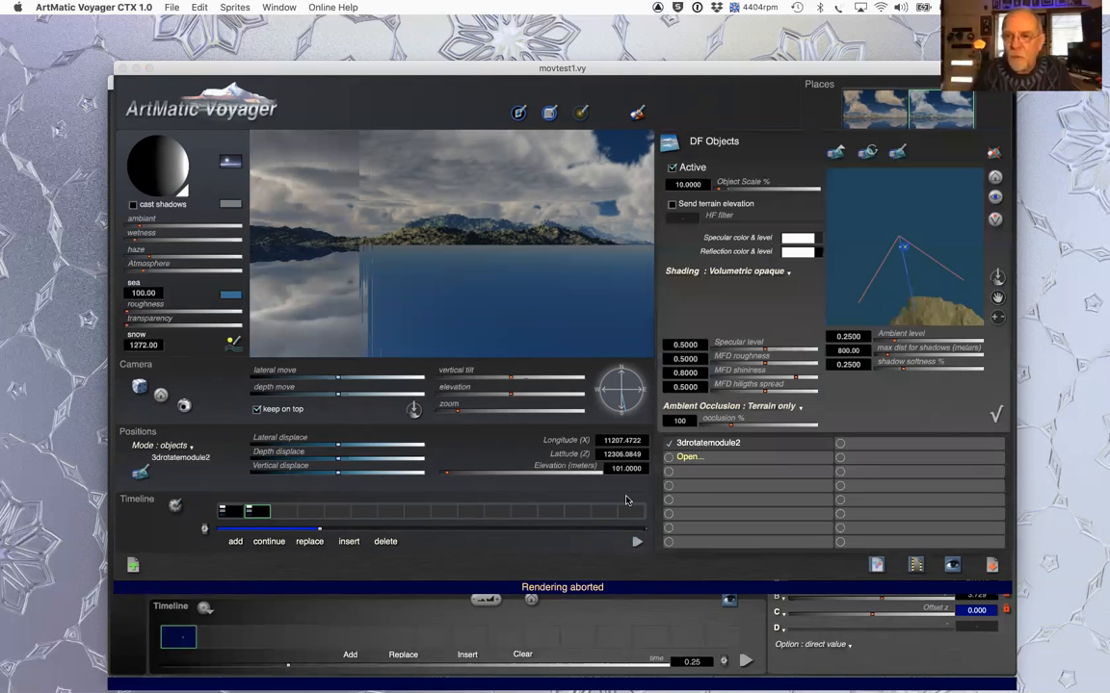
click(911, 271)
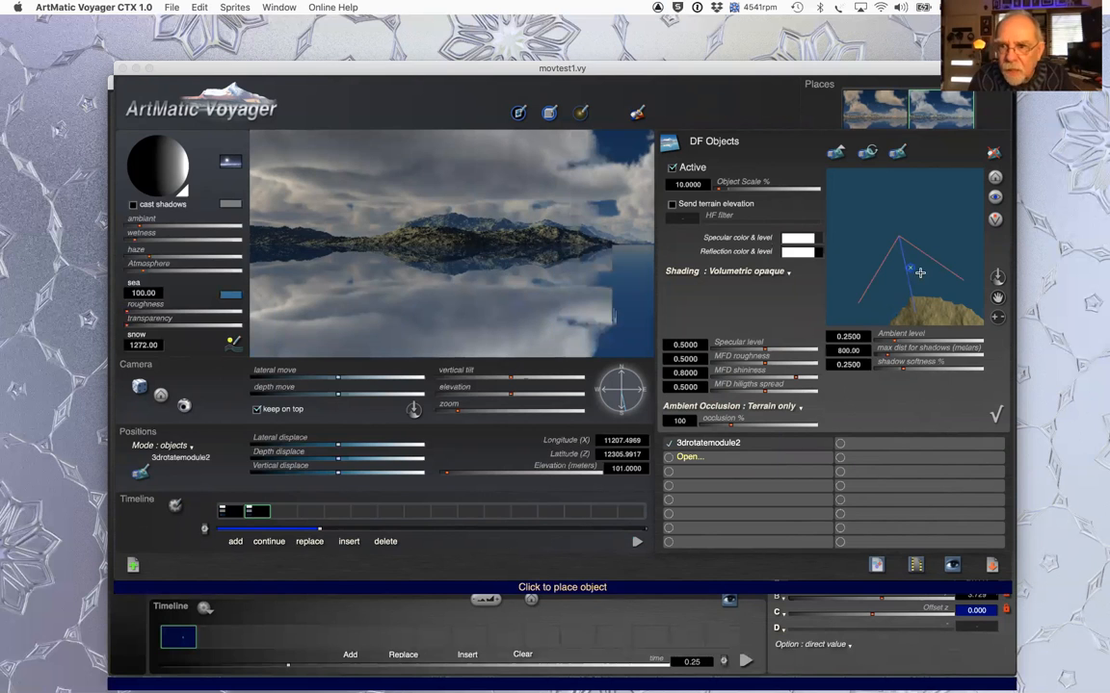
click(688, 185)
text(100)
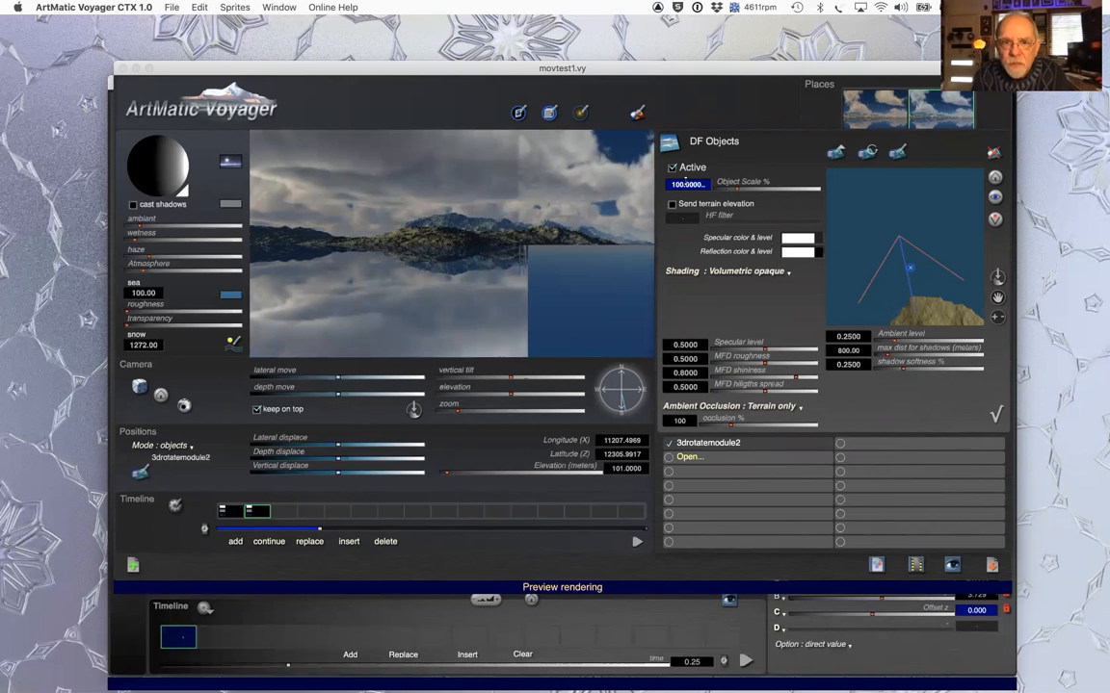
key(Return)
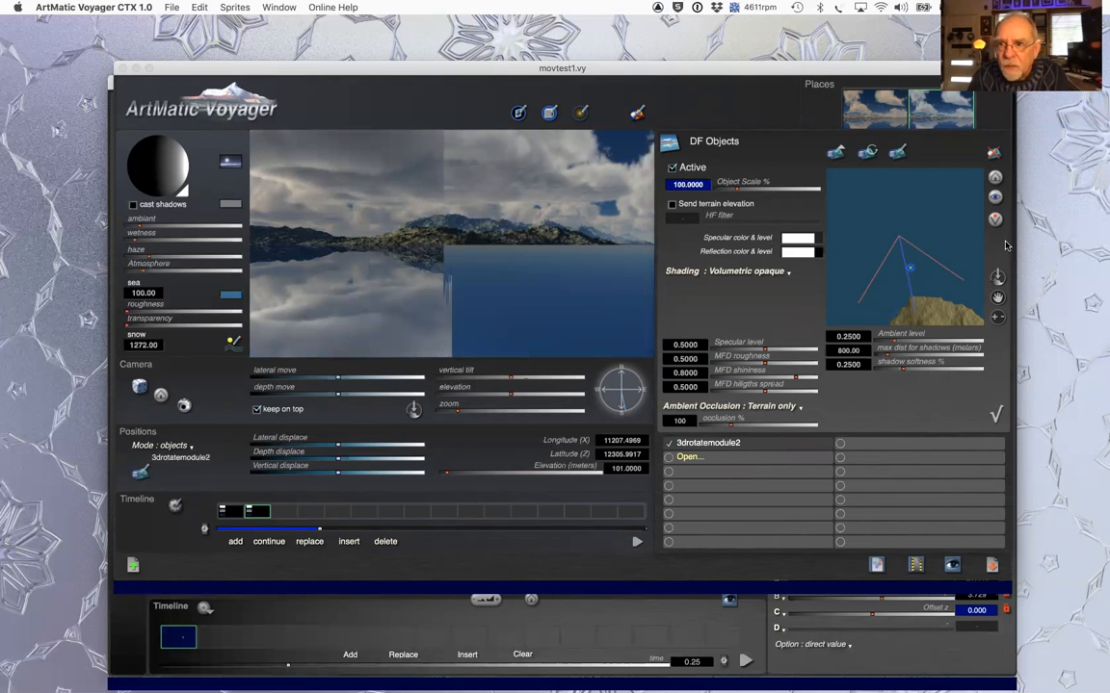
click(993, 218)
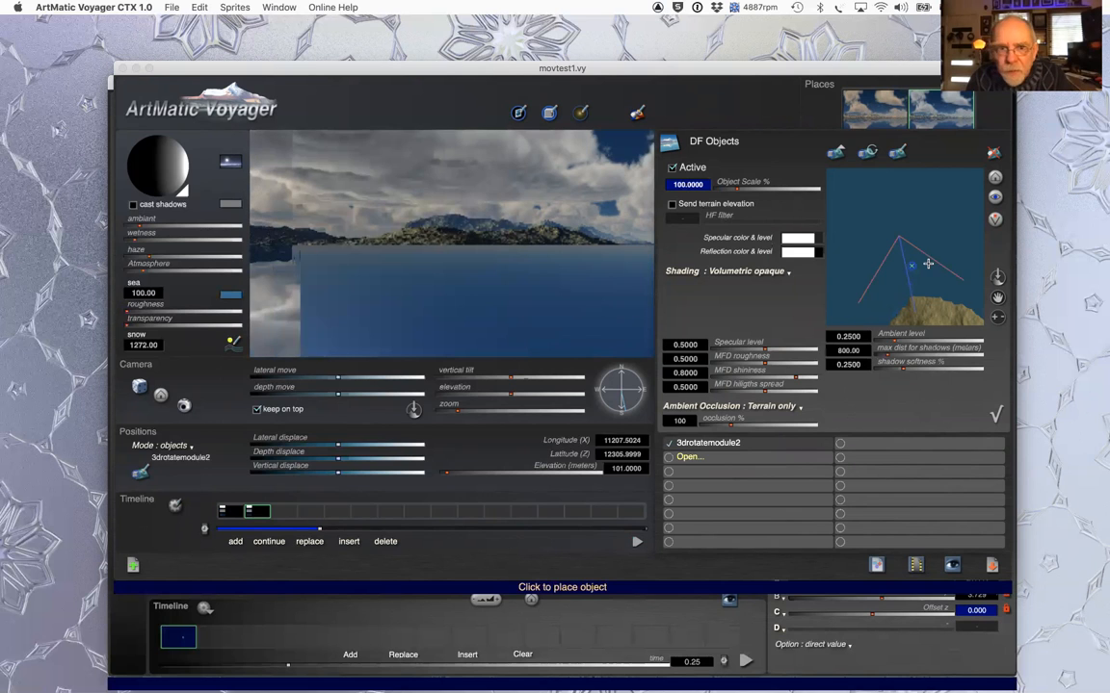
click(952, 240)
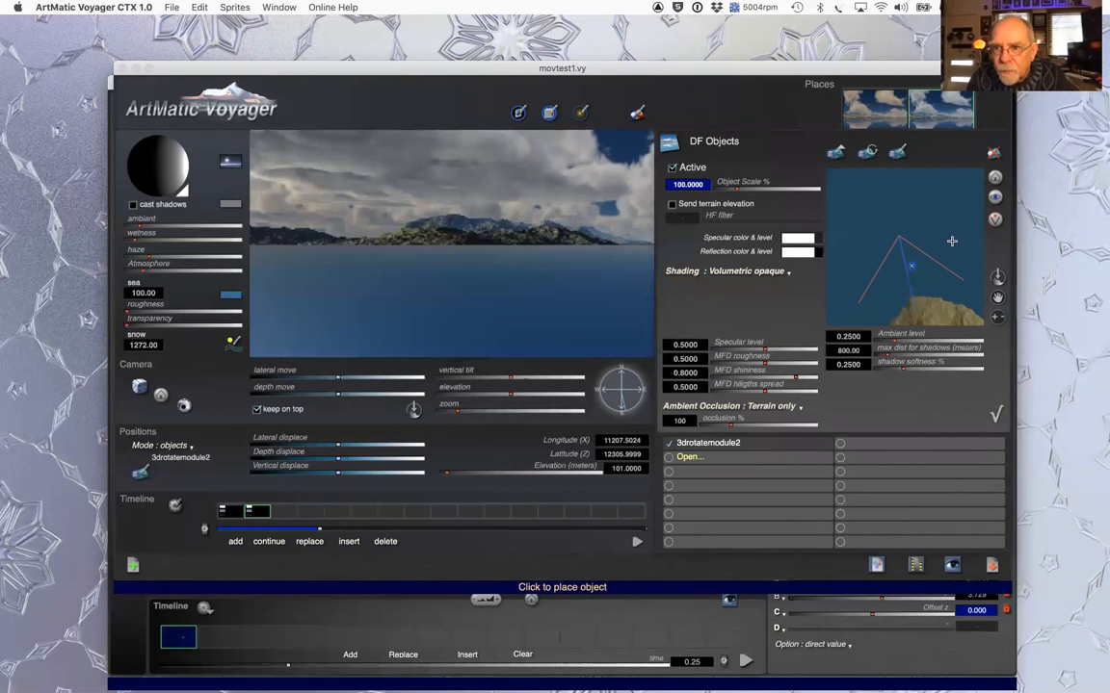
click(900, 253)
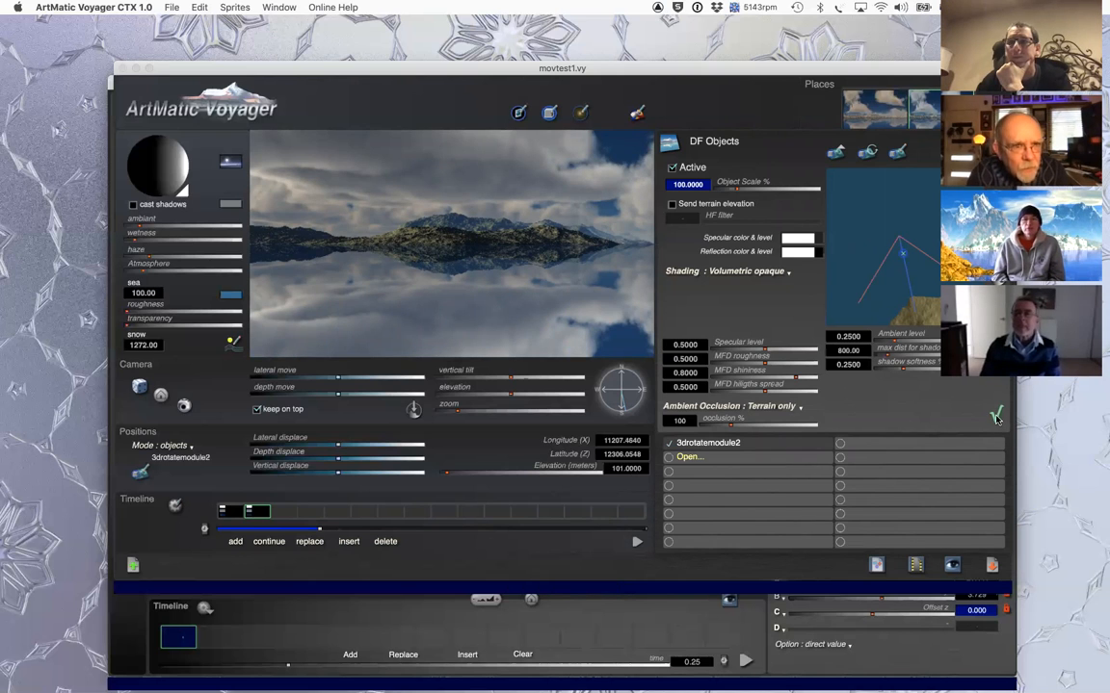
- Lower the sea level to 20 and set the 3drotatemodule2 object's elevation to 200 meters
click(142, 293)
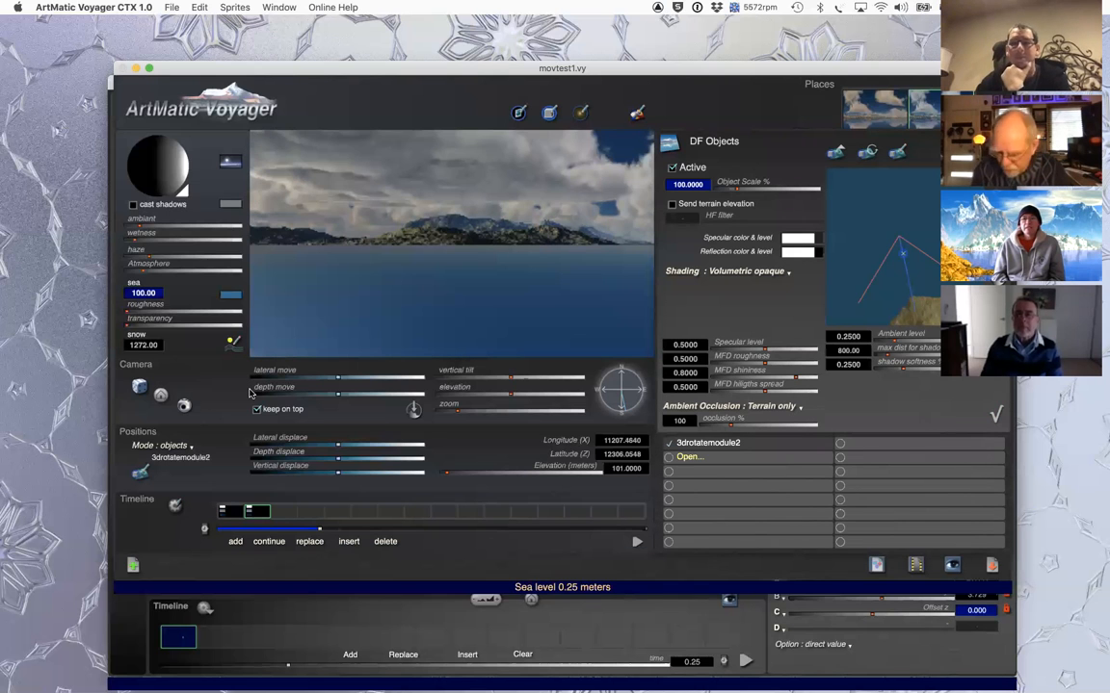
text(20)
key(Return)
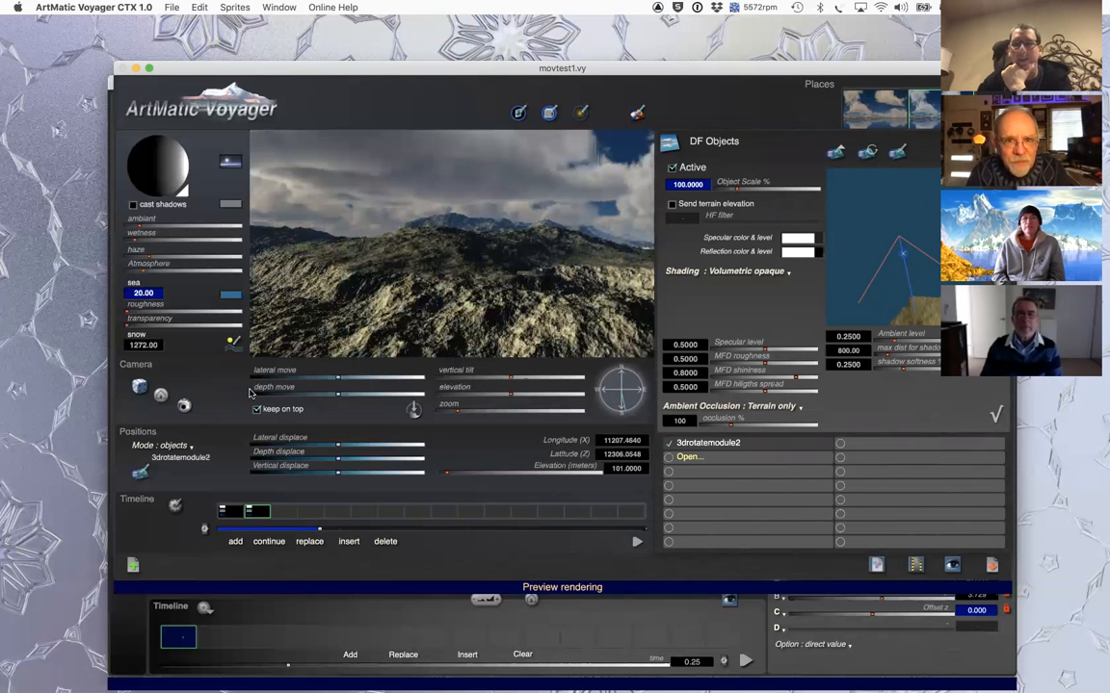
click(621, 468)
text(200)
key(Return)
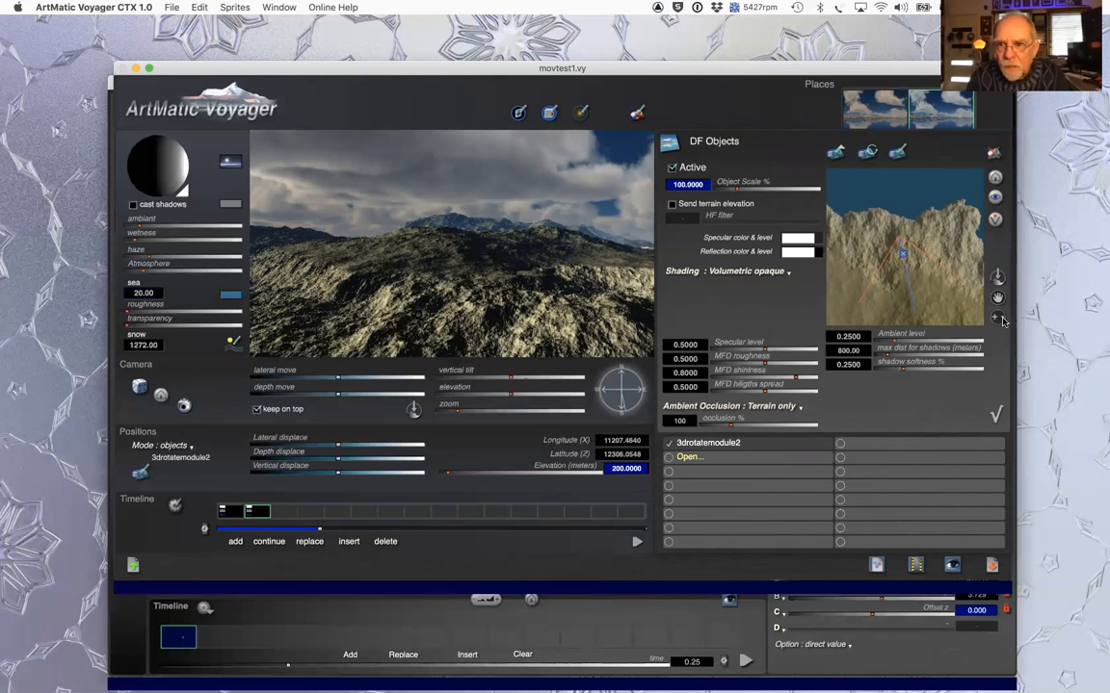
- Move 3drotatemodule2 to longitude about 11207.7108, latitude about 12306.0685 and close the DF Objects settings
click(890, 179)
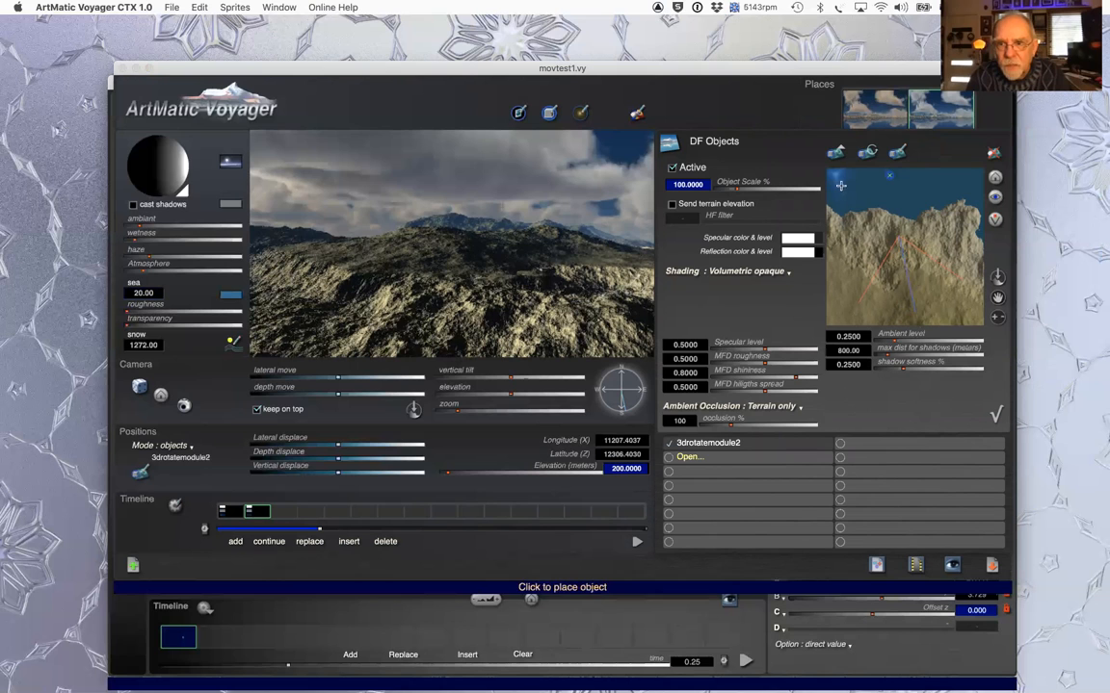
click(958, 249)
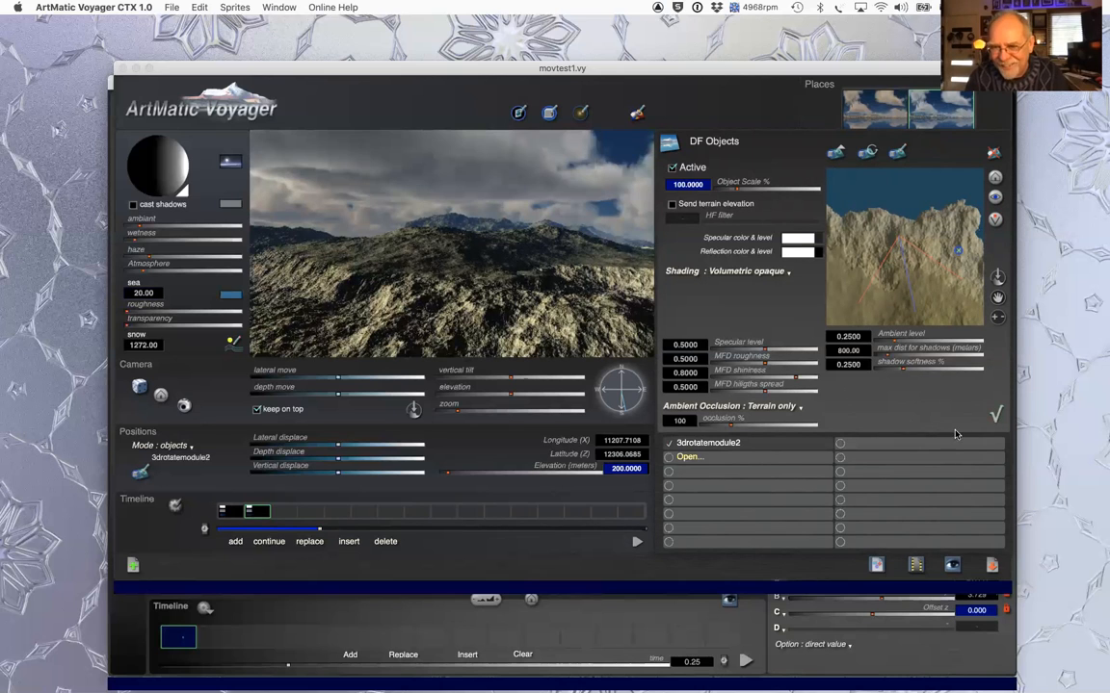
click(996, 415)
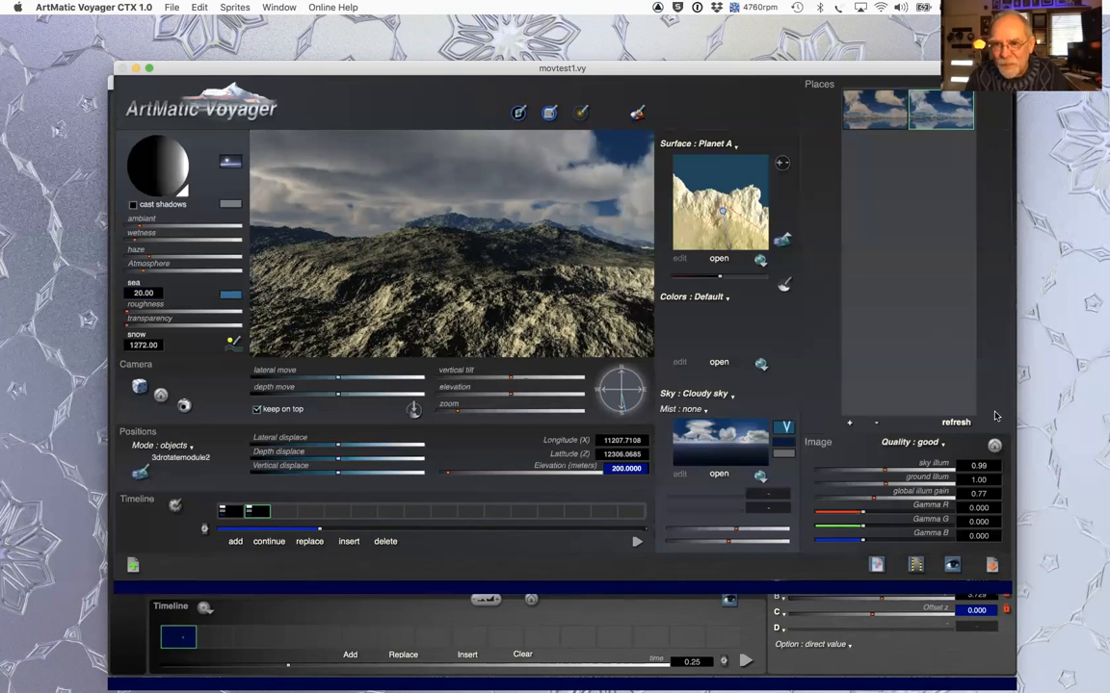
- Flatten the Planet A terrain slightly, check the object placement map and move the camera out over open water
drag(718, 280, 709, 276)
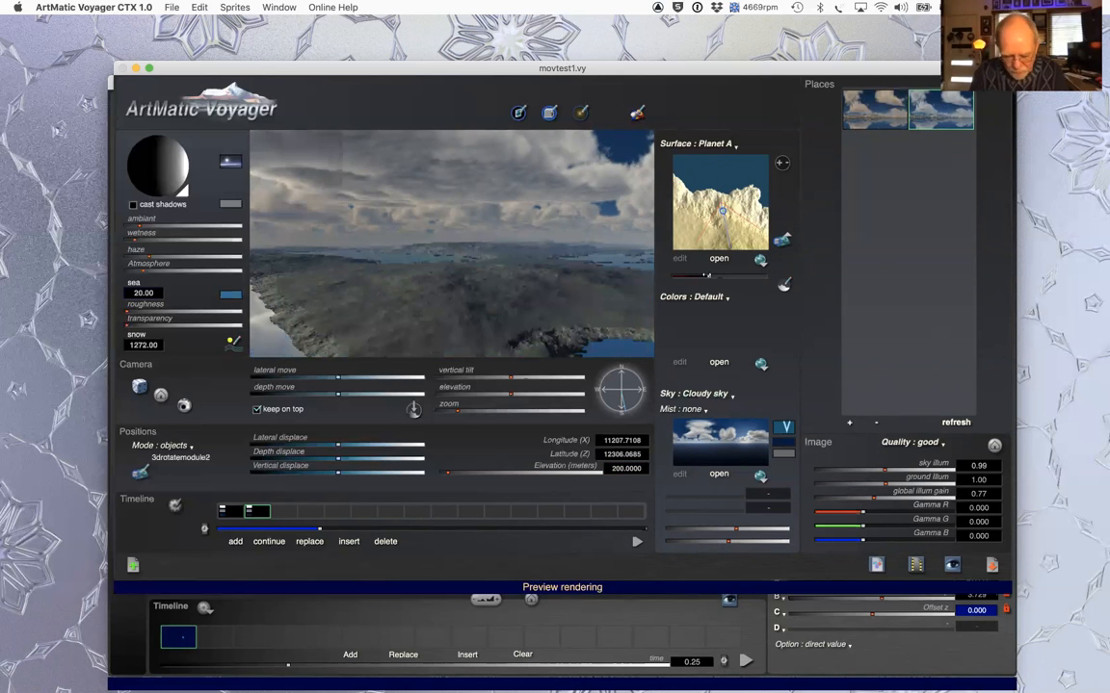
key(super+d)
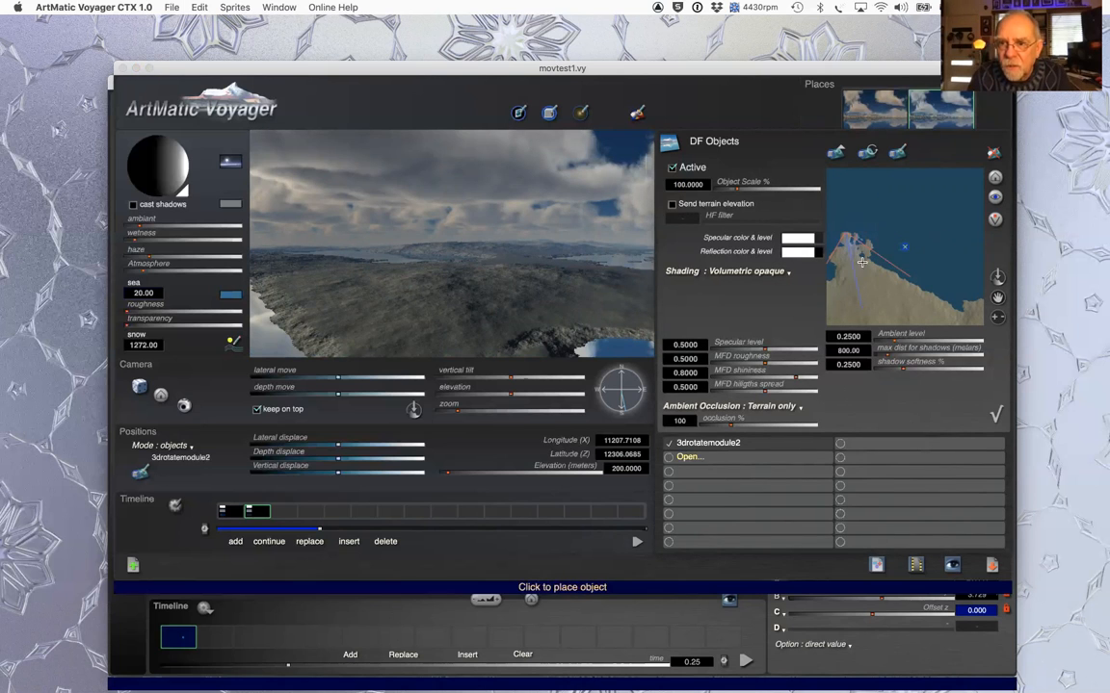
click(996, 415)
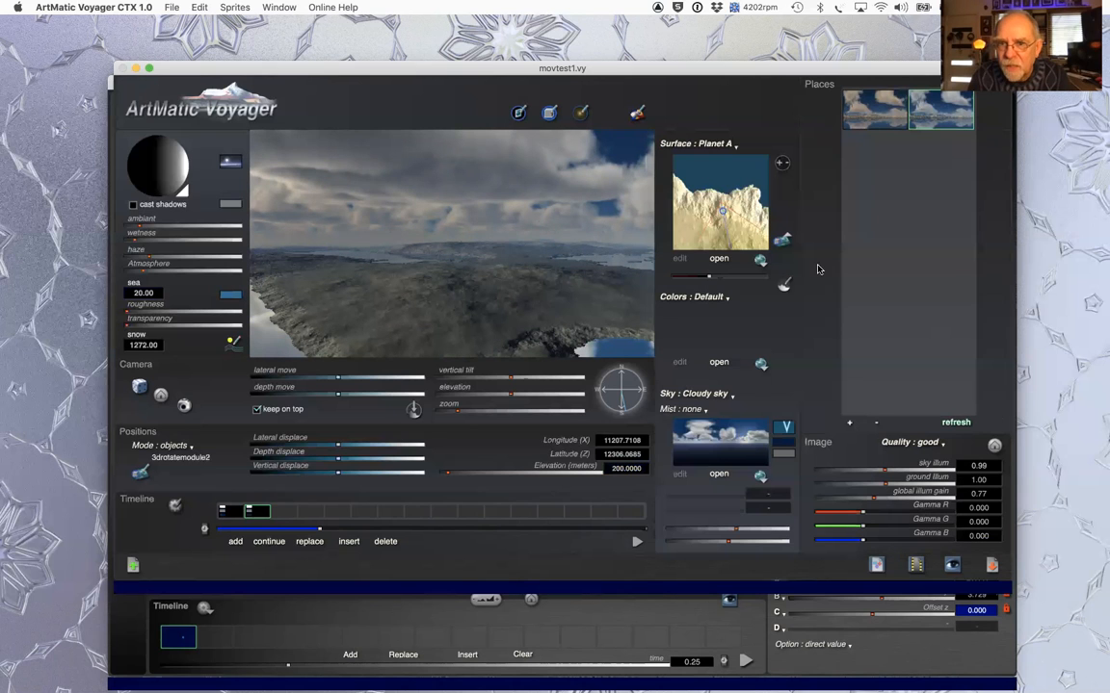
click(735, 189)
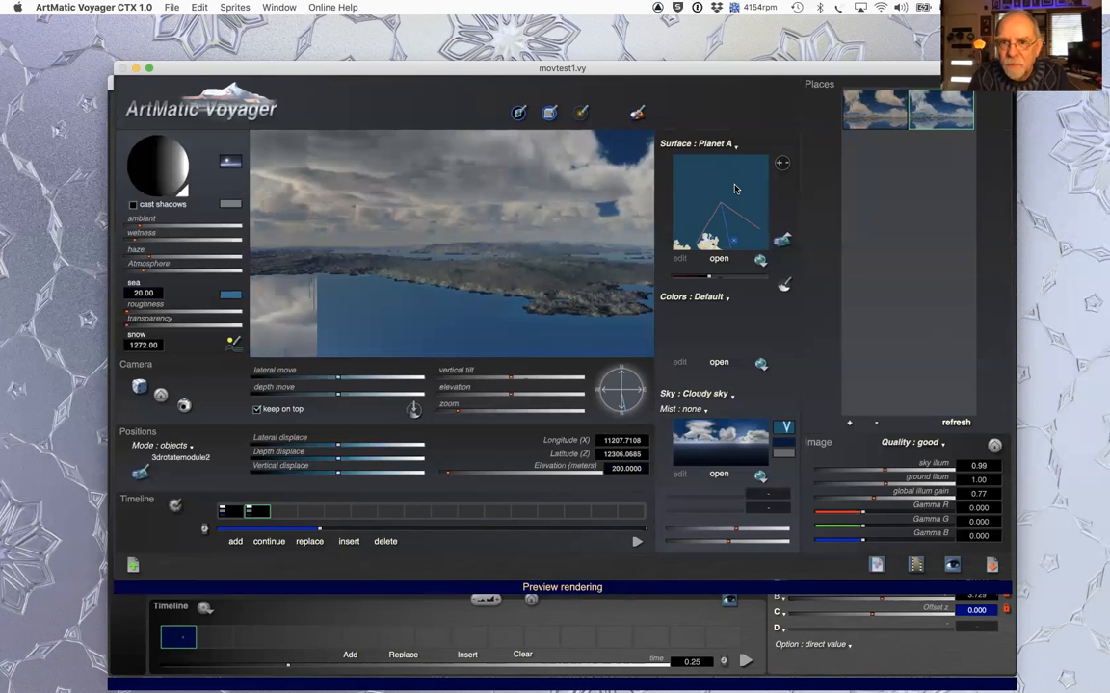
- In the DF Objects settings, bring 3drotatemodule2 into the camera's view and set its elevation to 300 meters
click(785, 284)
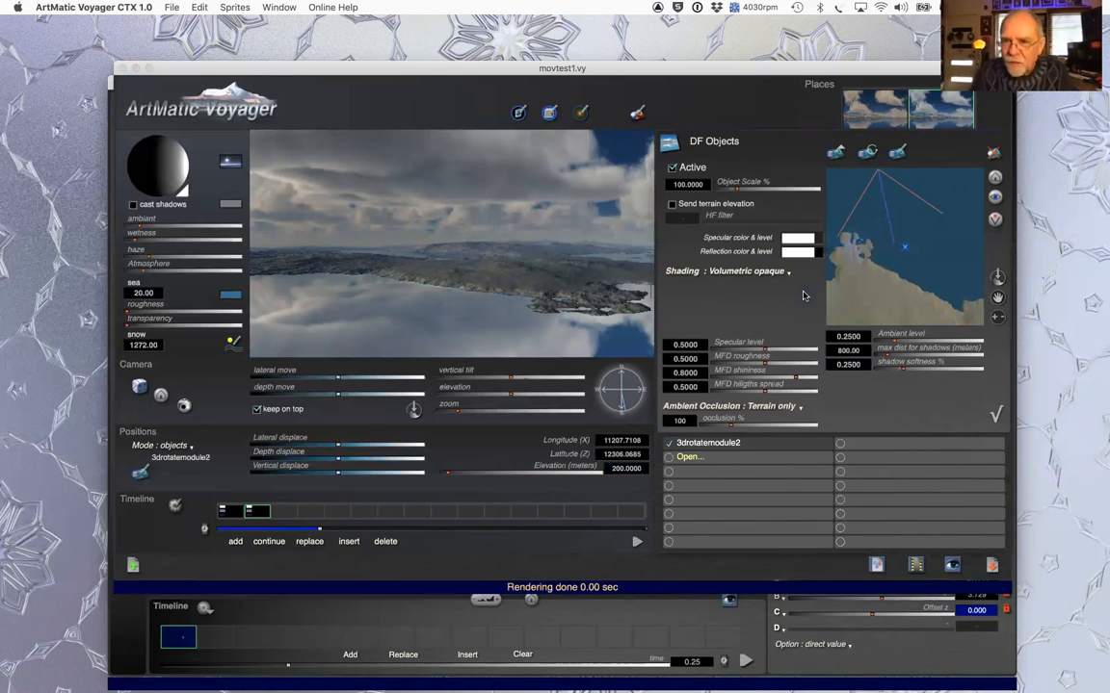
click(996, 225)
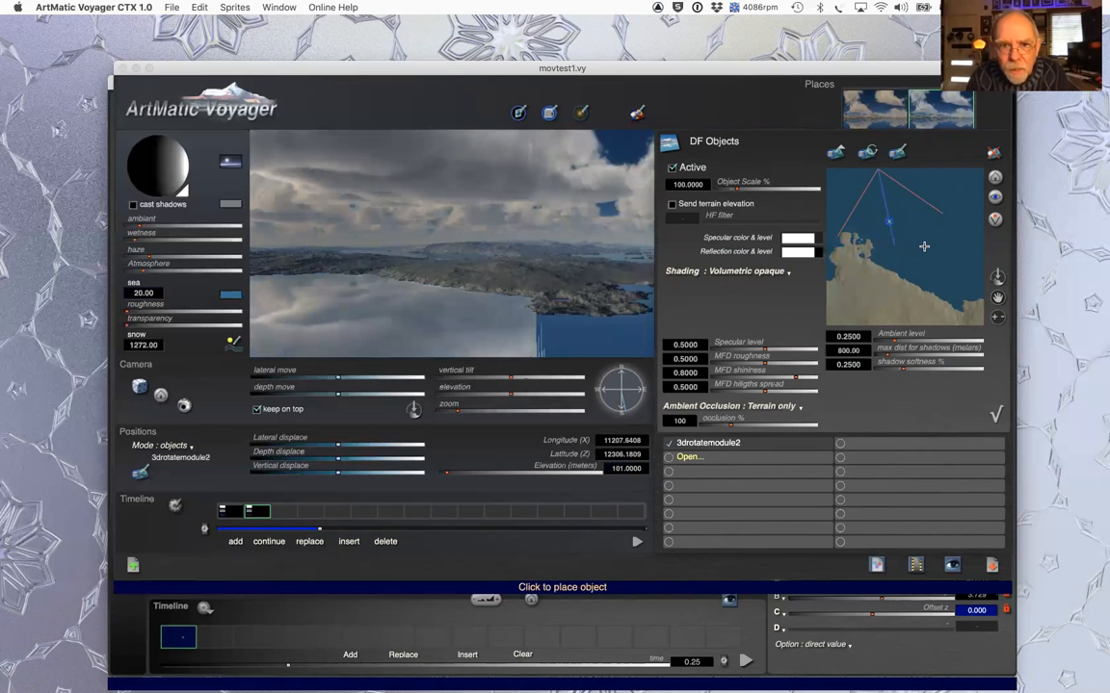
click(617, 469)
key(Return)
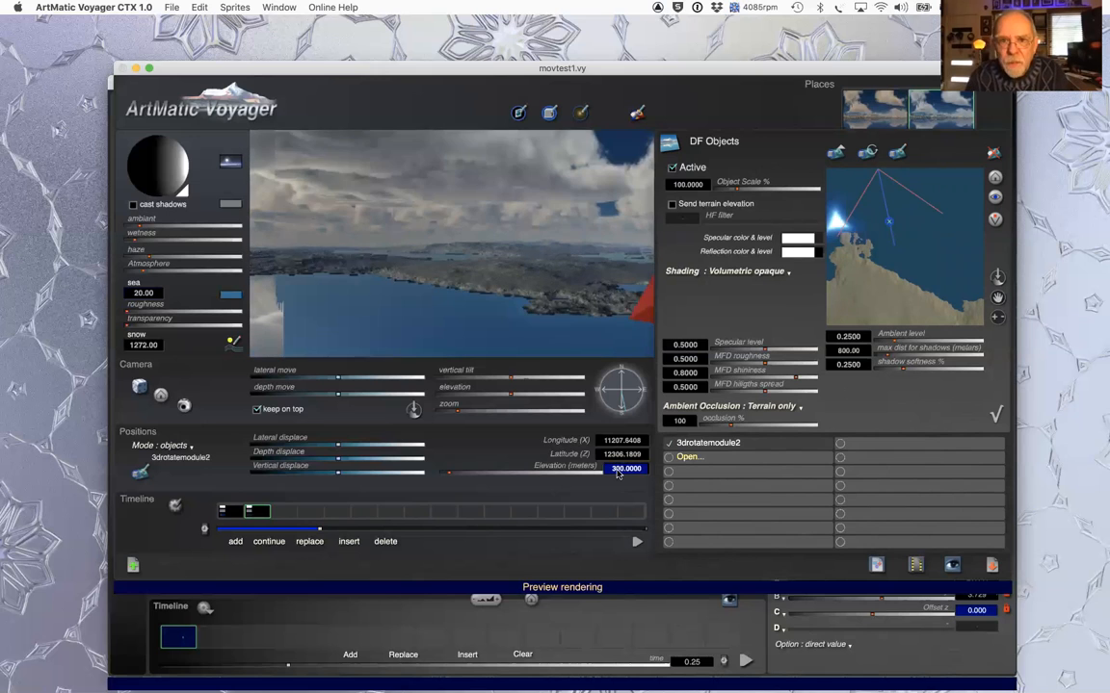
- Turn the camera's view direction so the red cube sits in the preview, and close the DF Objects settings
click(609, 406)
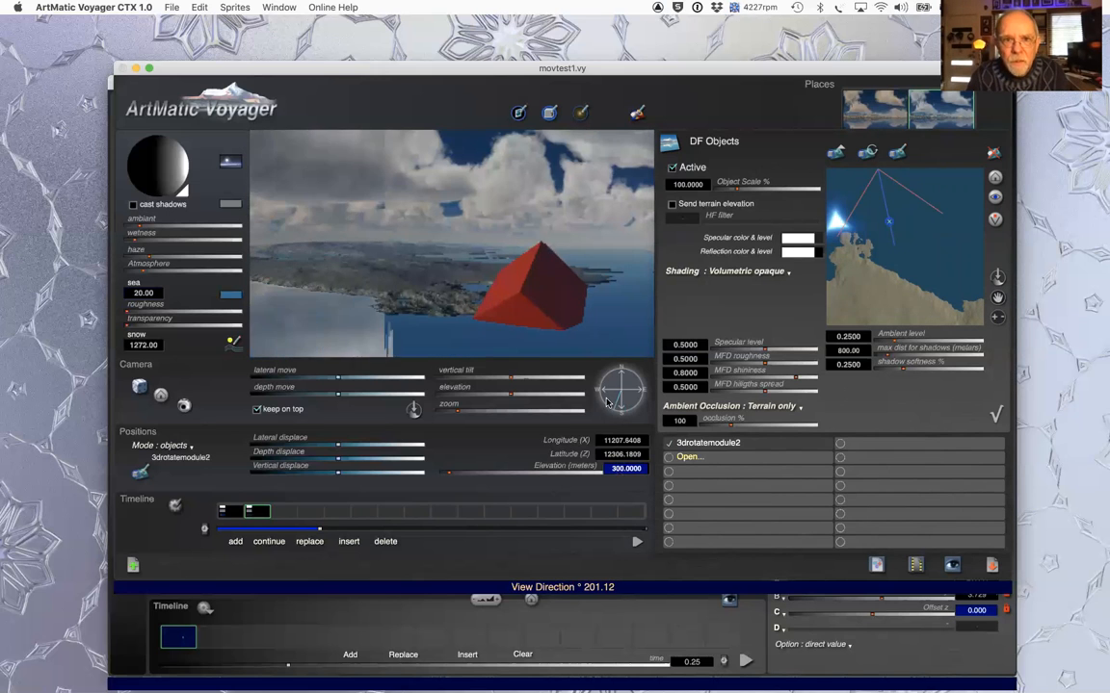
click(606, 403)
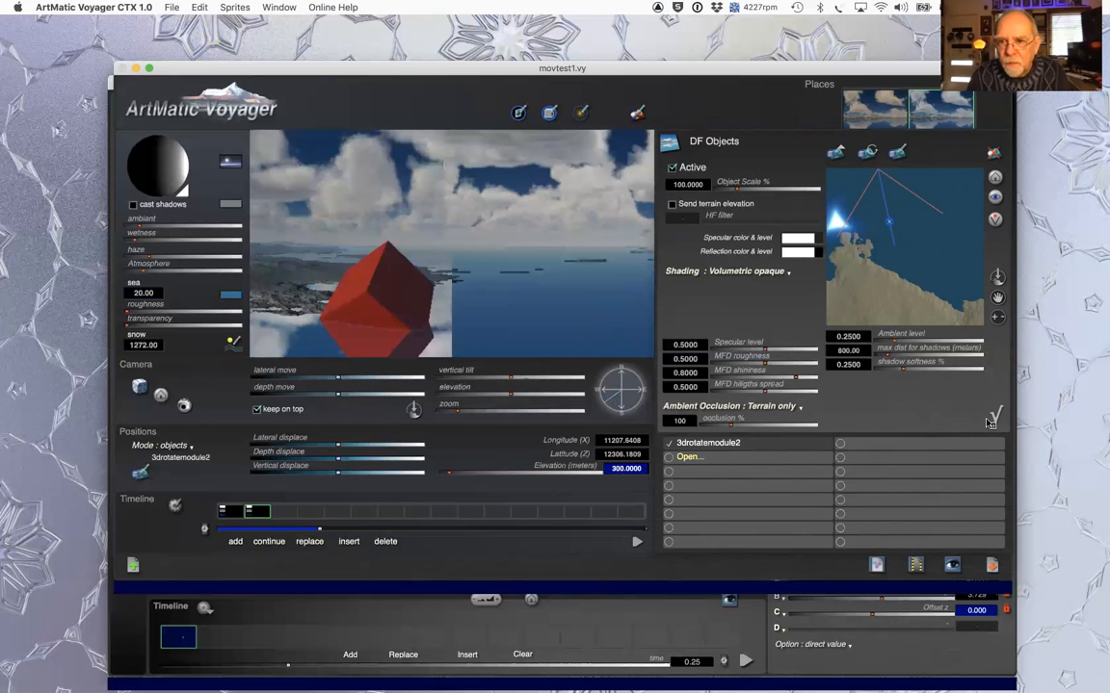
click(994, 416)
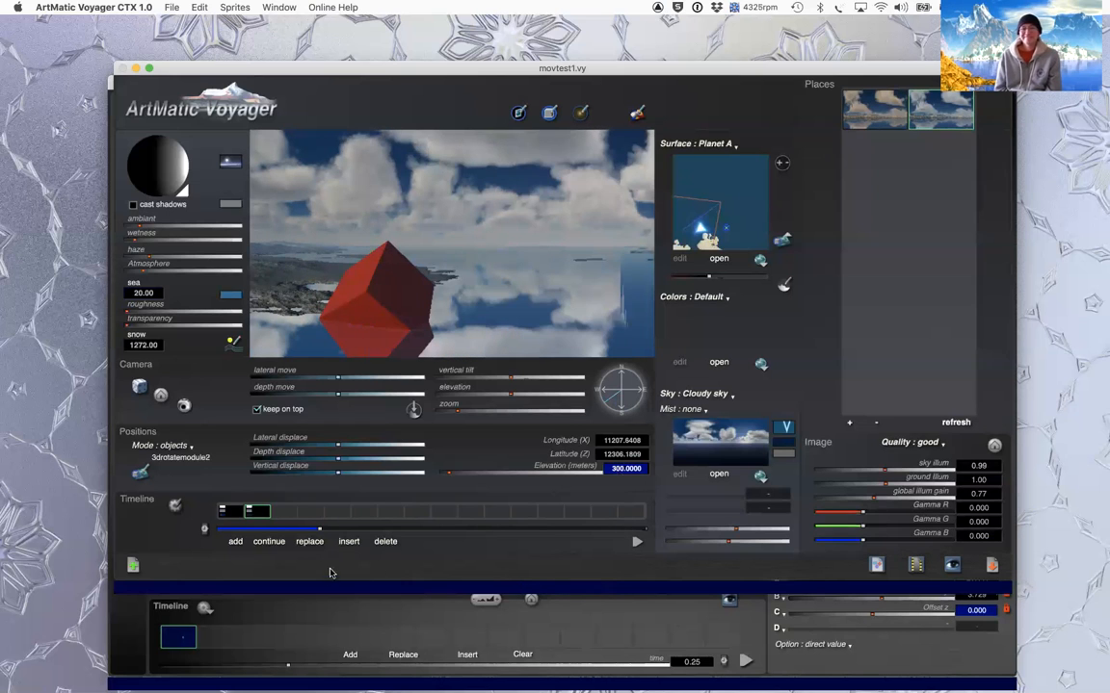
- Delete the old timeline keyframes, add two new ones from the current view and play the animation
click(384, 542)
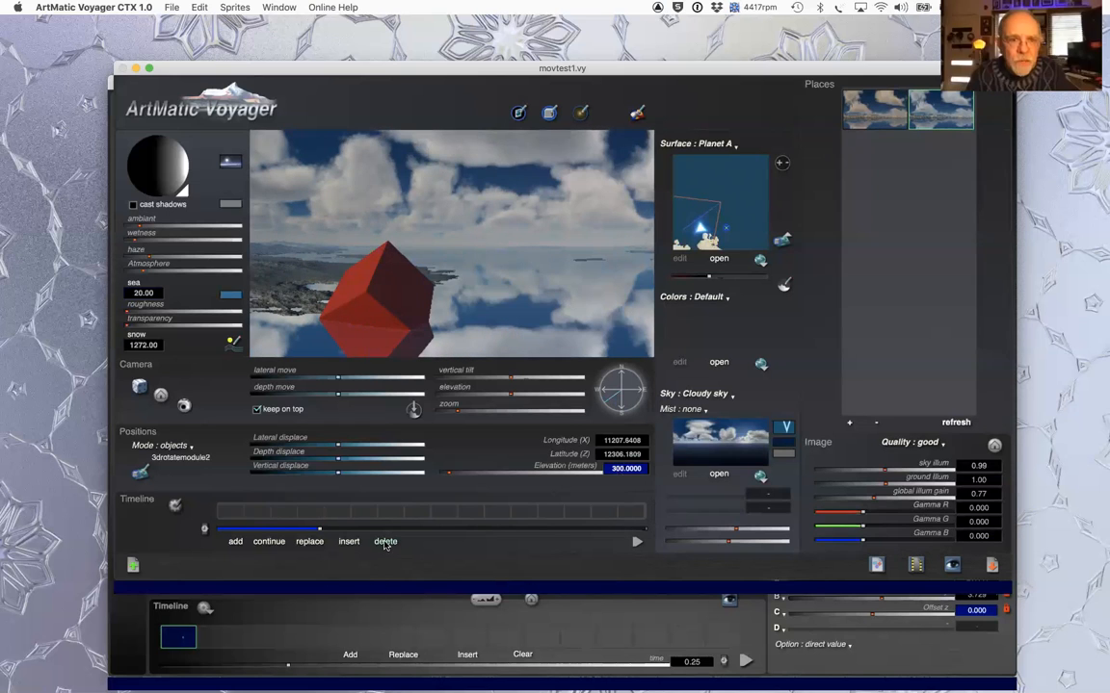
click(230, 514)
click(252, 512)
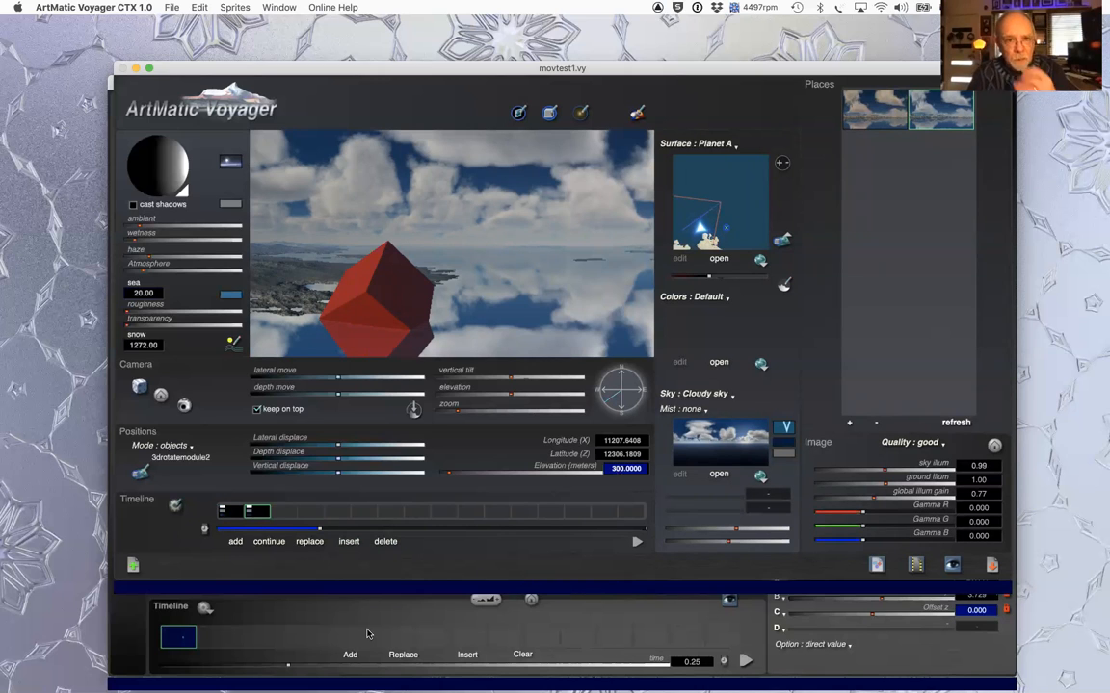
click(635, 544)
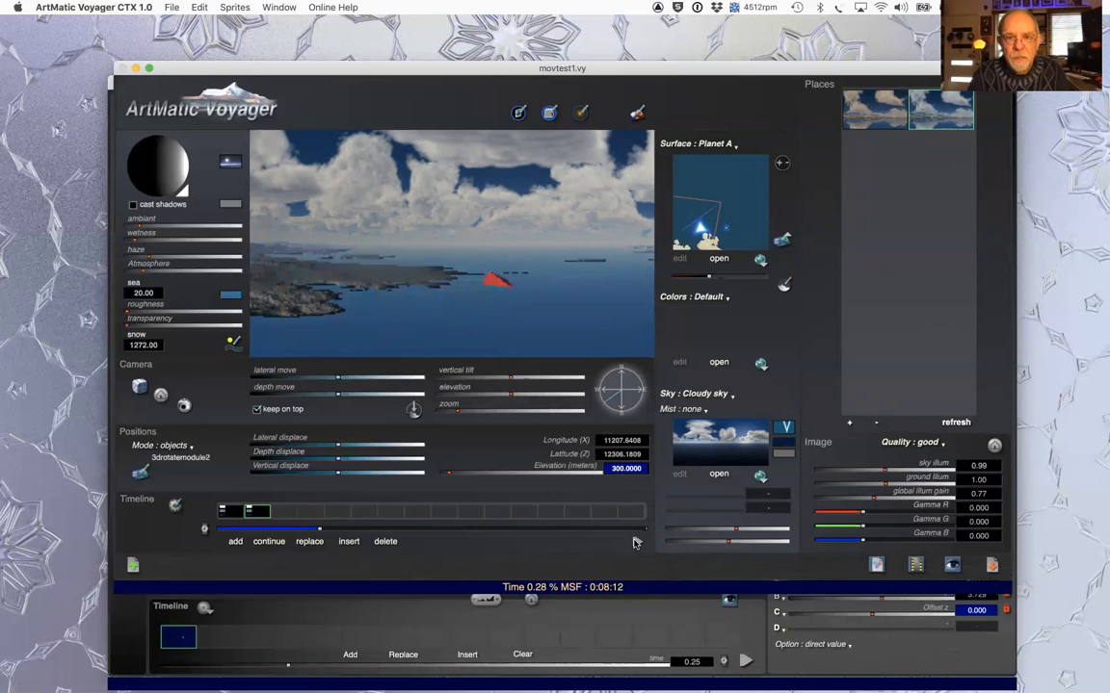
click(232, 516)
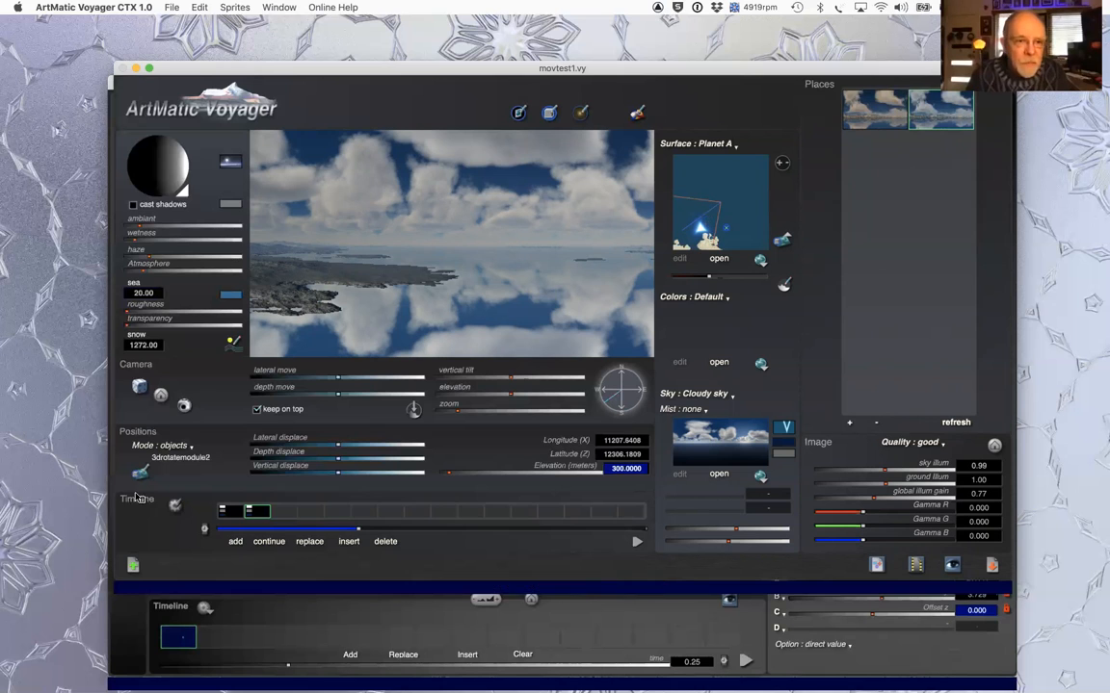
- In the Environment Settings, set the water roughness / wind to 0.06 and apply it
click(235, 346)
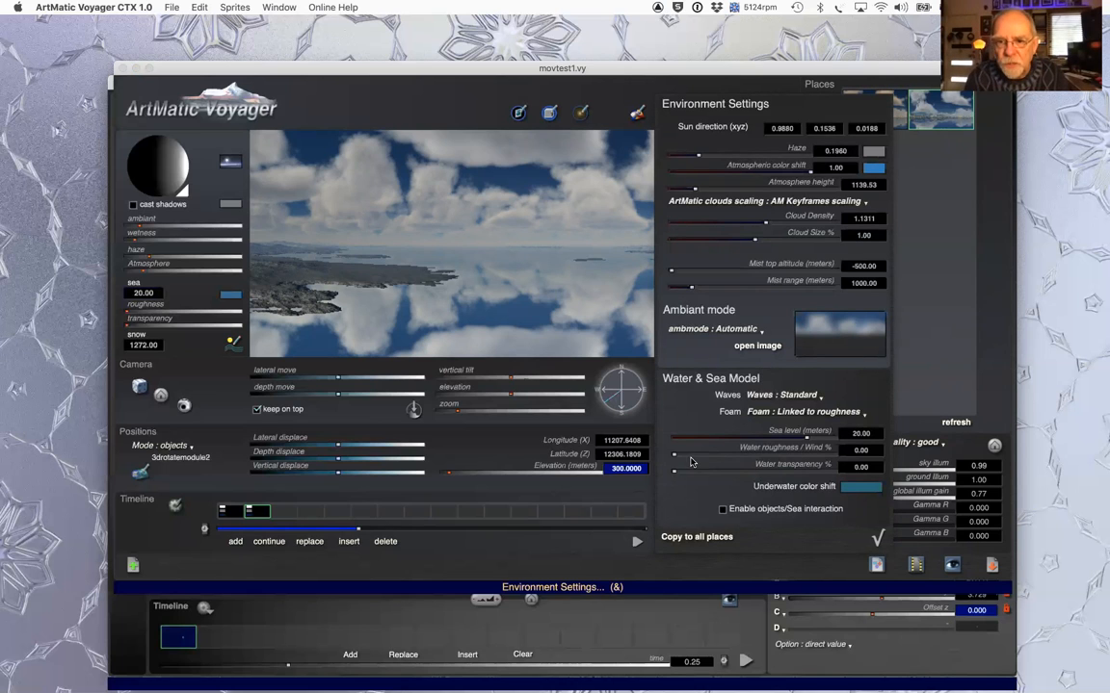
drag(673, 452, 684, 453)
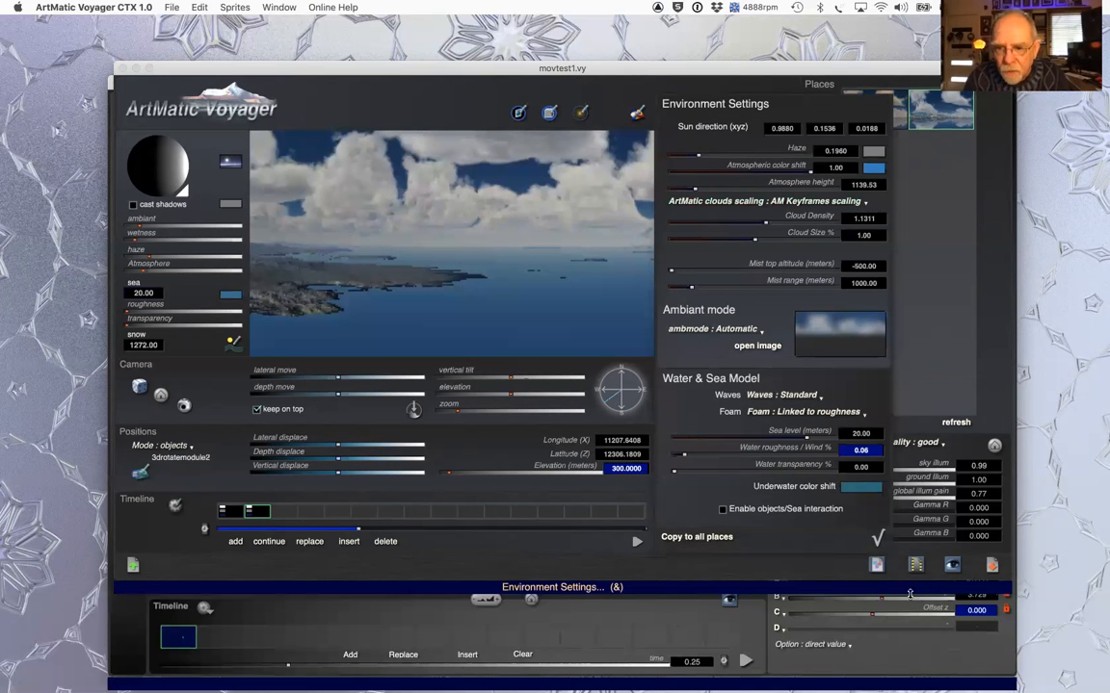
click(878, 539)
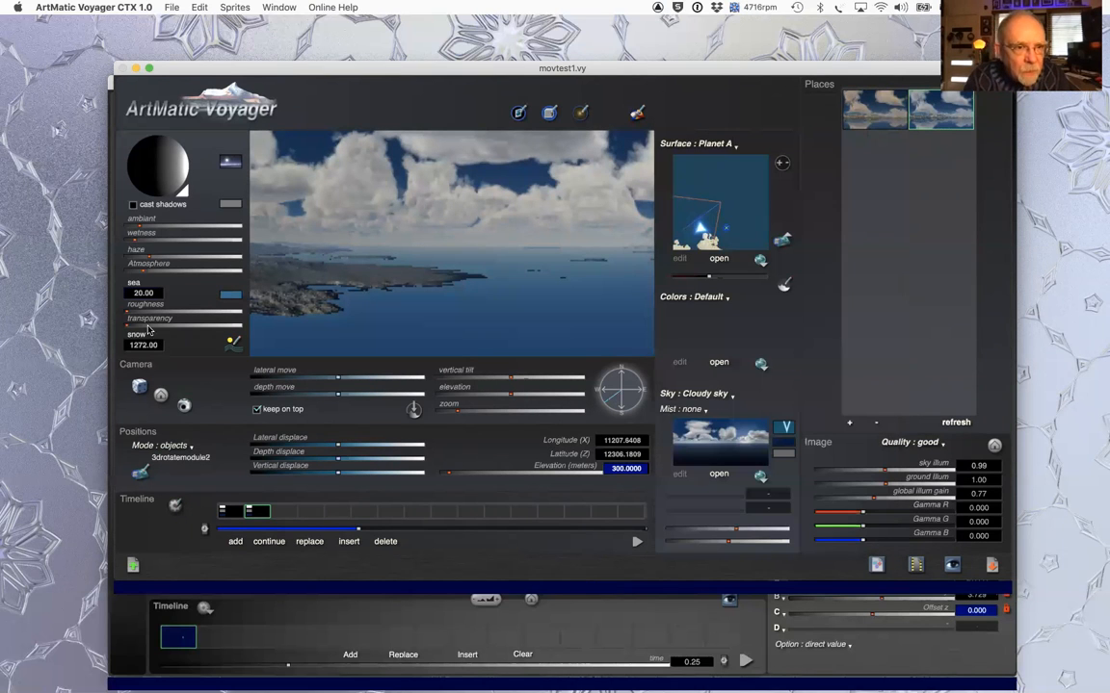
- Raise the sea roughness to a little over half of its range and play the animation to check the water surface
drag(129, 311, 148, 311)
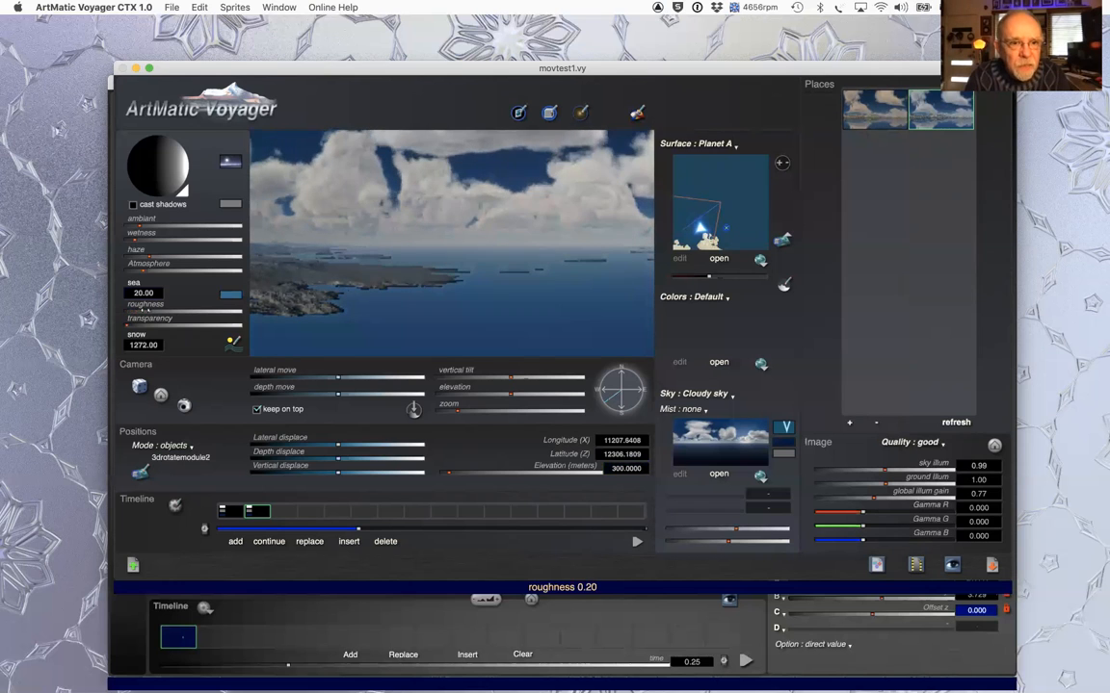
click(636, 542)
drag(146, 315, 197, 311)
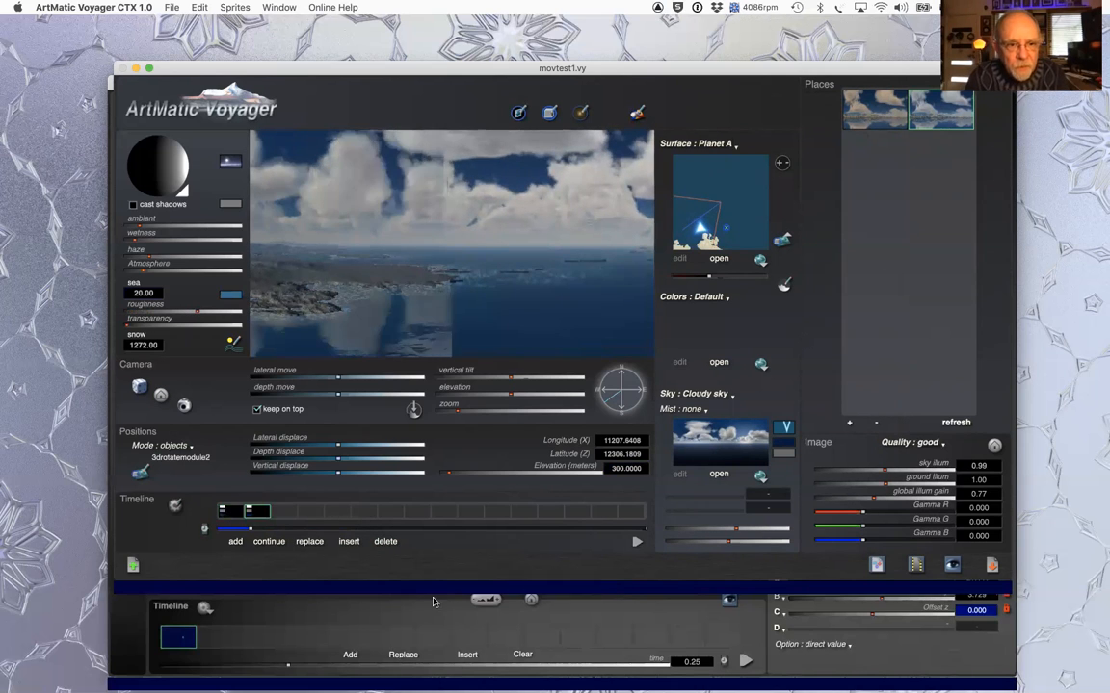
click(636, 542)
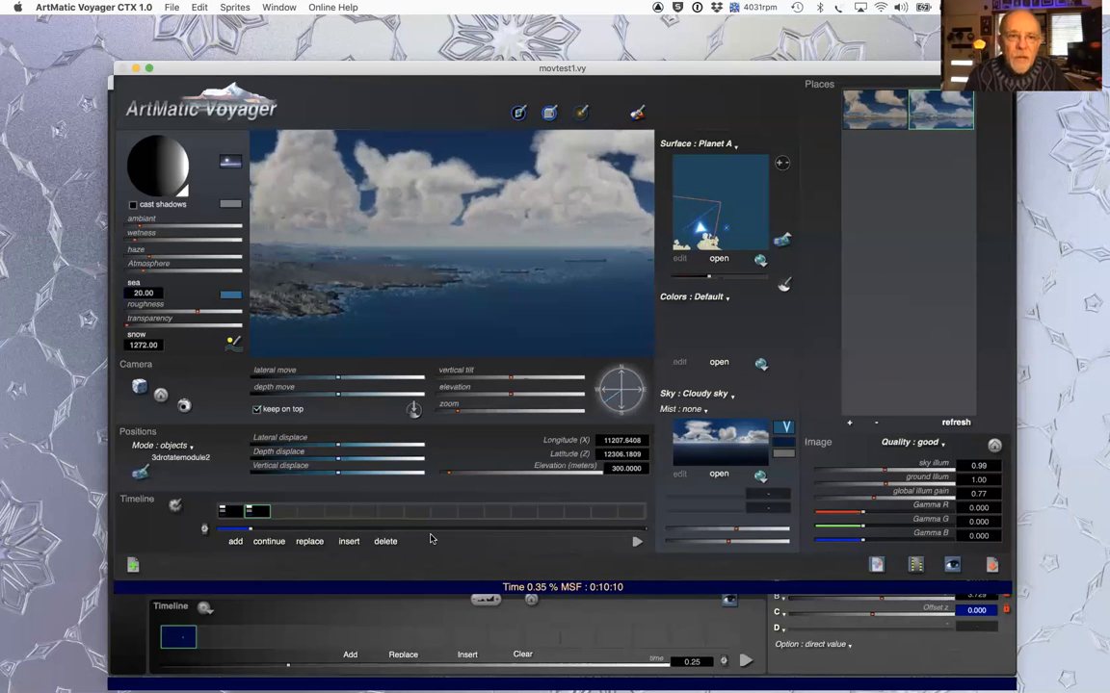
click(634, 545)
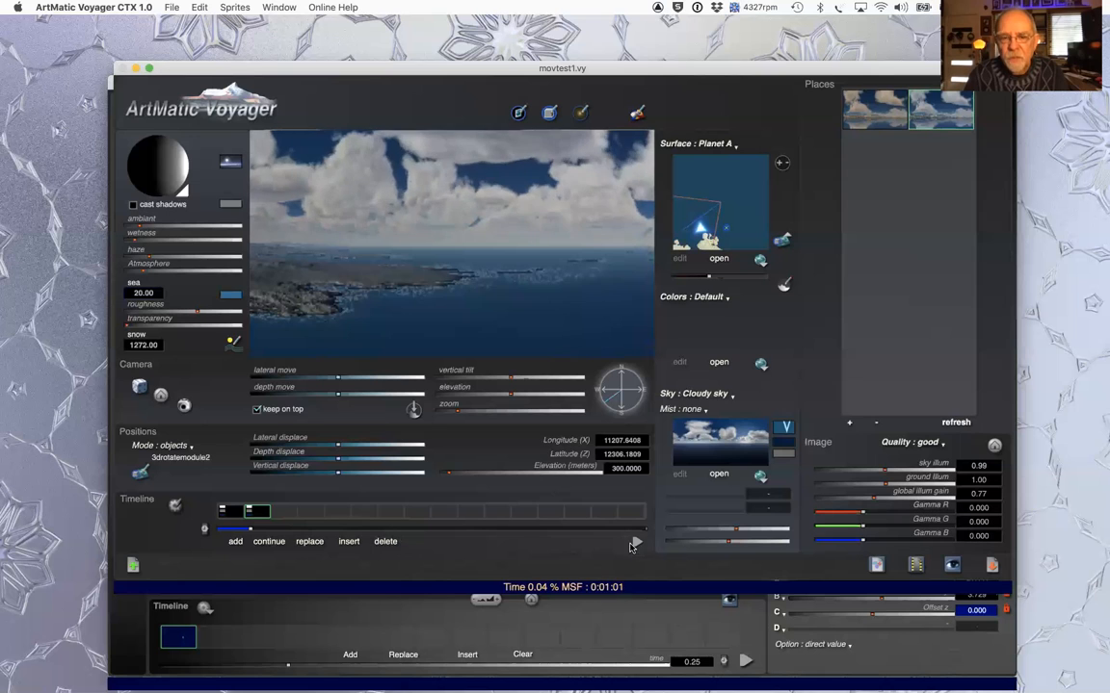
click(636, 543)
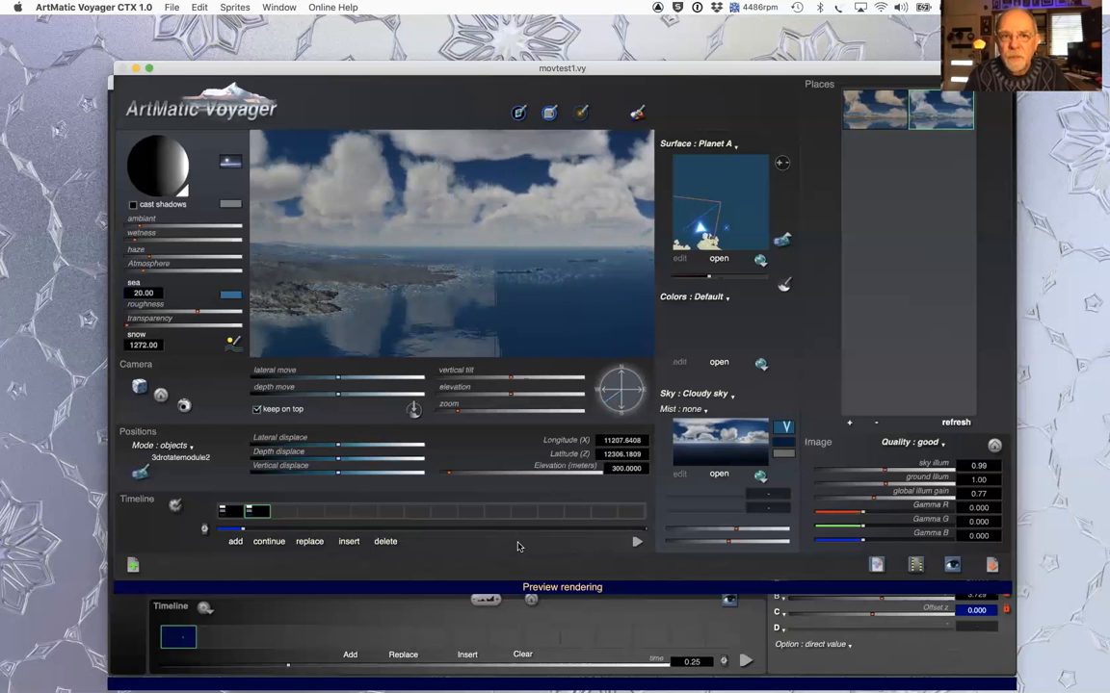
- Delete the existing timeline keyframes, add two new ones with the rougher sea and play the animation
click(384, 541)
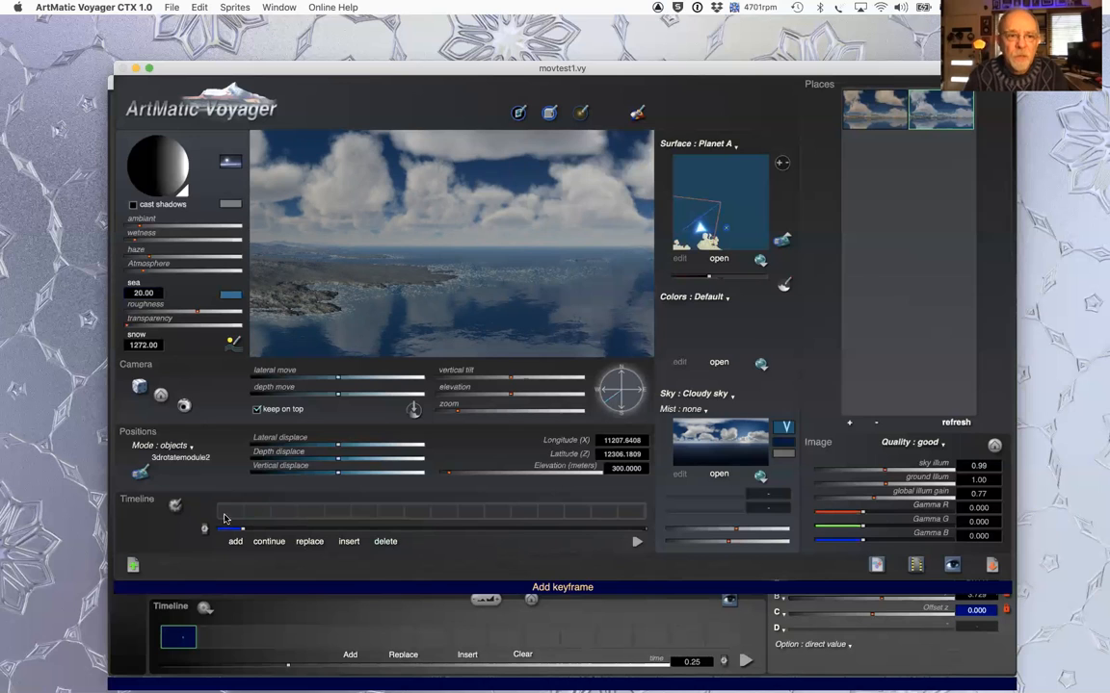
click(232, 517)
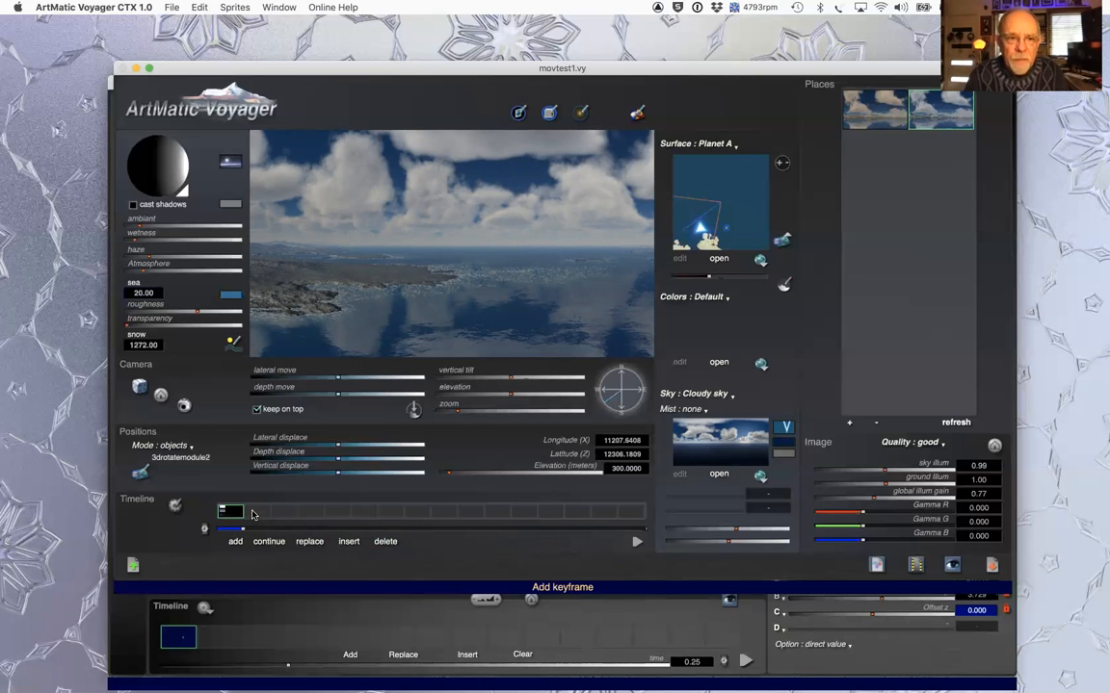
click(253, 515)
click(639, 544)
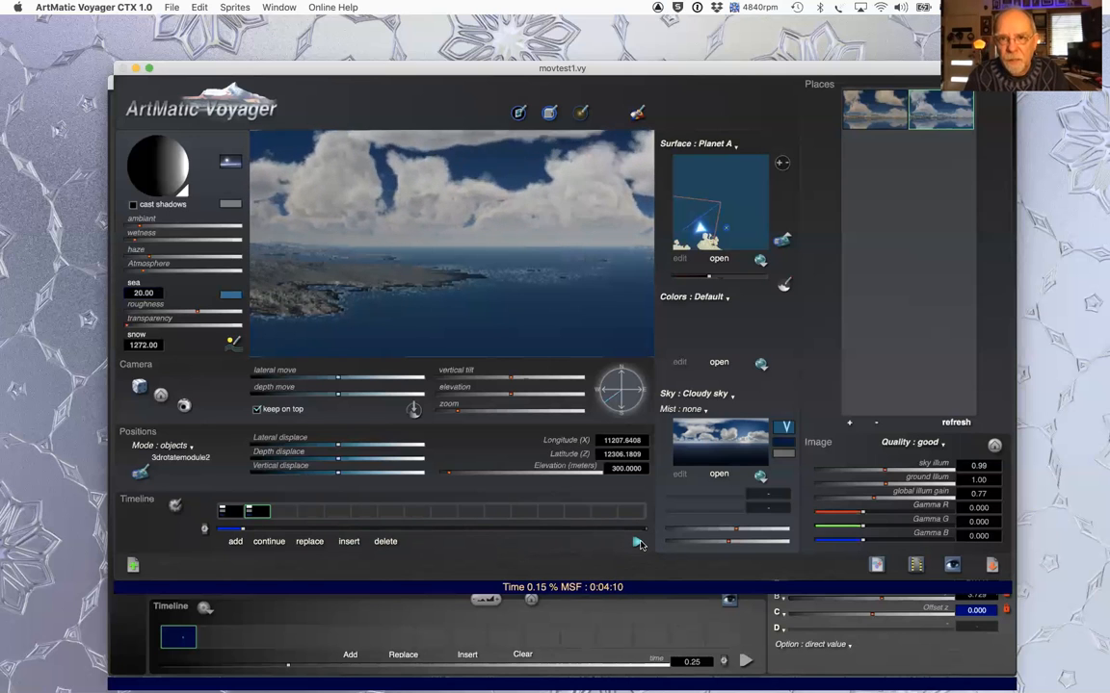
click(638, 542)
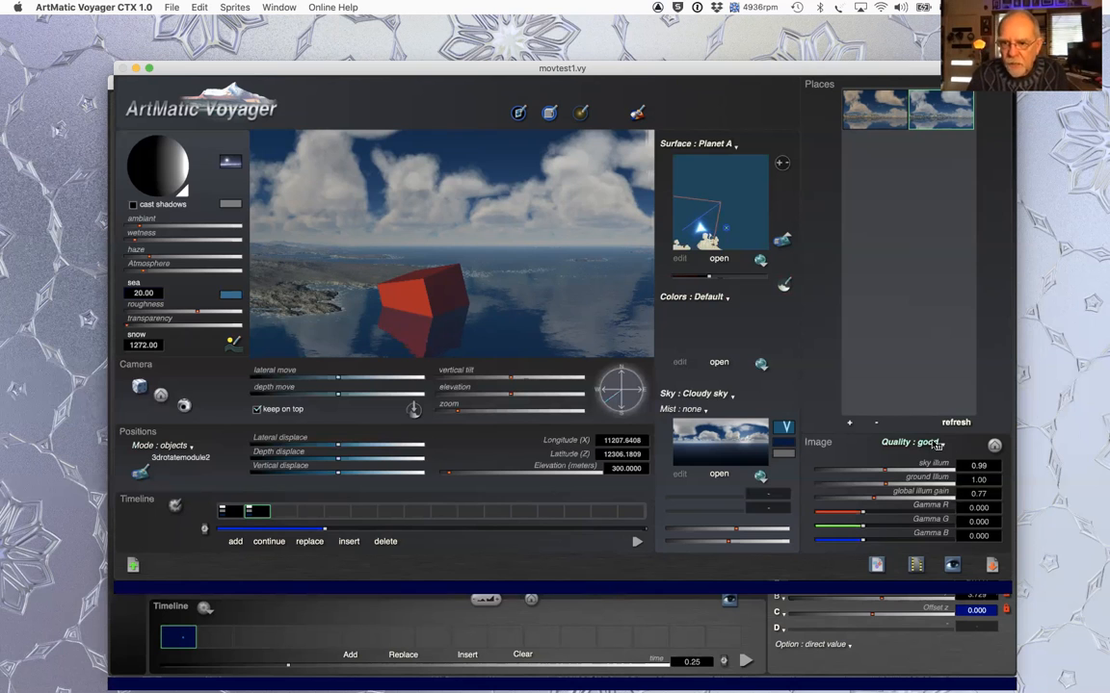
- Open the DF Objects settings, edit 3drotatemodule2 in ArtMatic Designer and examine its Rotation sub-tree, then return to Voyager
key(o)
click(996, 279)
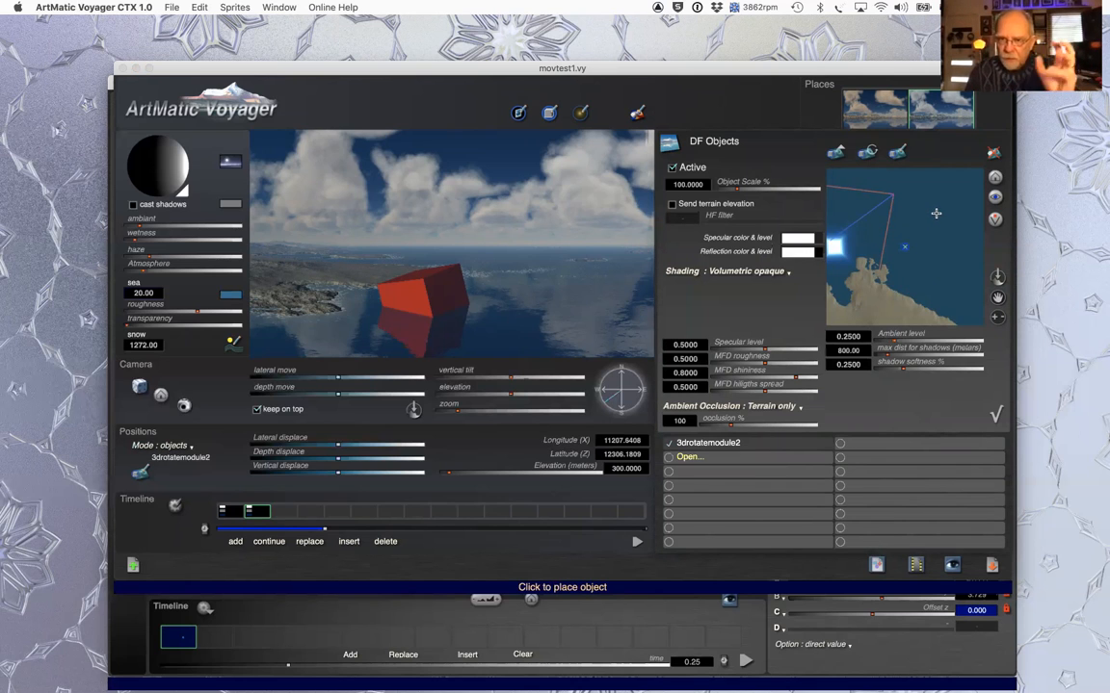
click(899, 155)
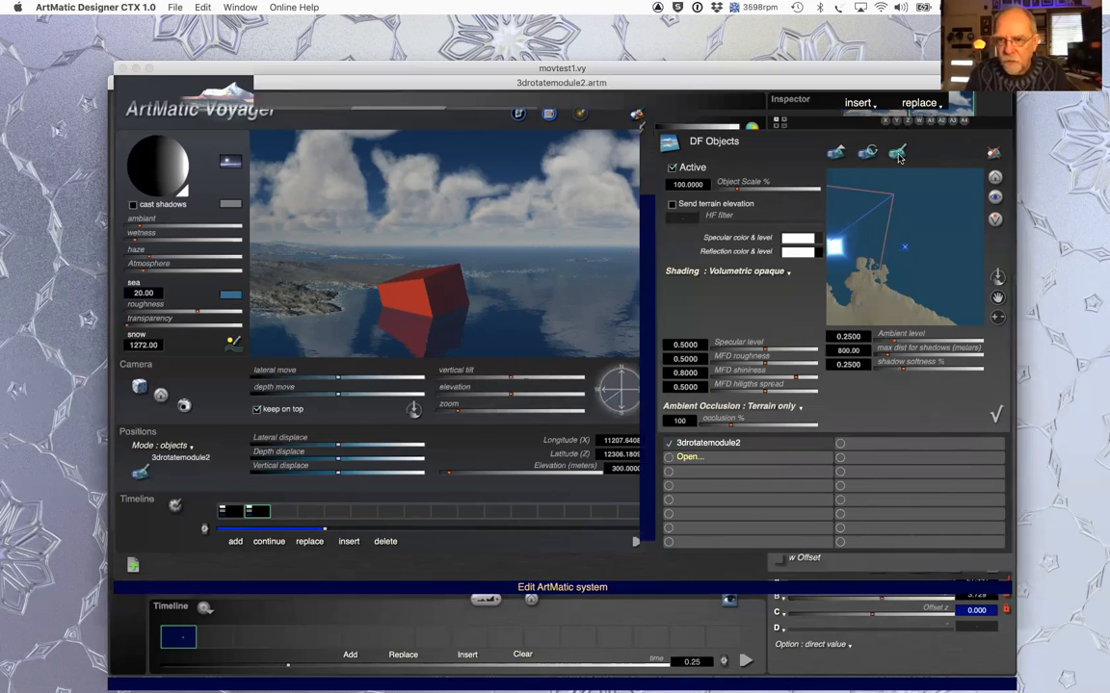
click(894, 383)
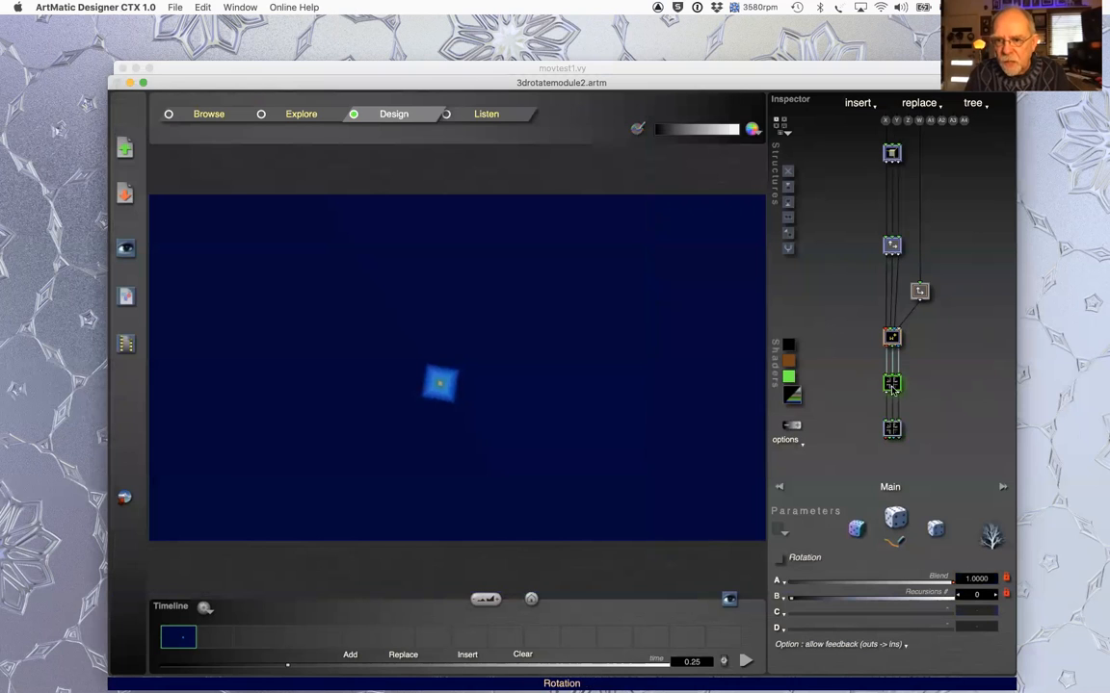
double_click(892, 383)
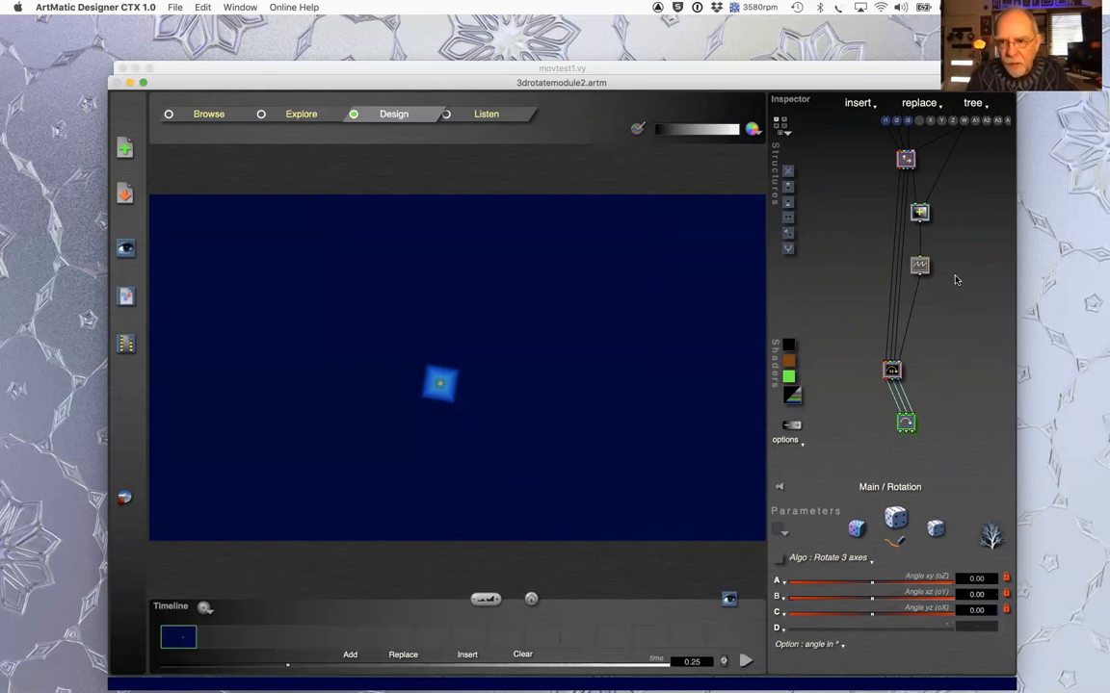
key(super+Tab)
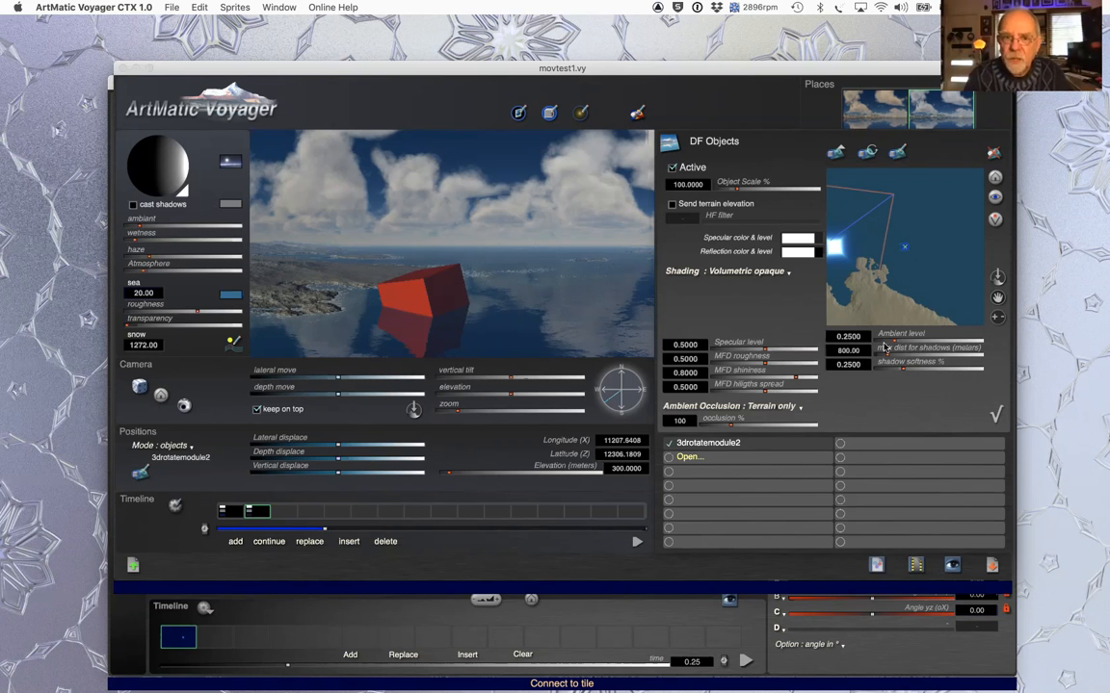
- Edit the object's ArtMatic system again, insert a Rotate 3 axes tile below the top 3D tile and move the Voyager preview aside
click(898, 154)
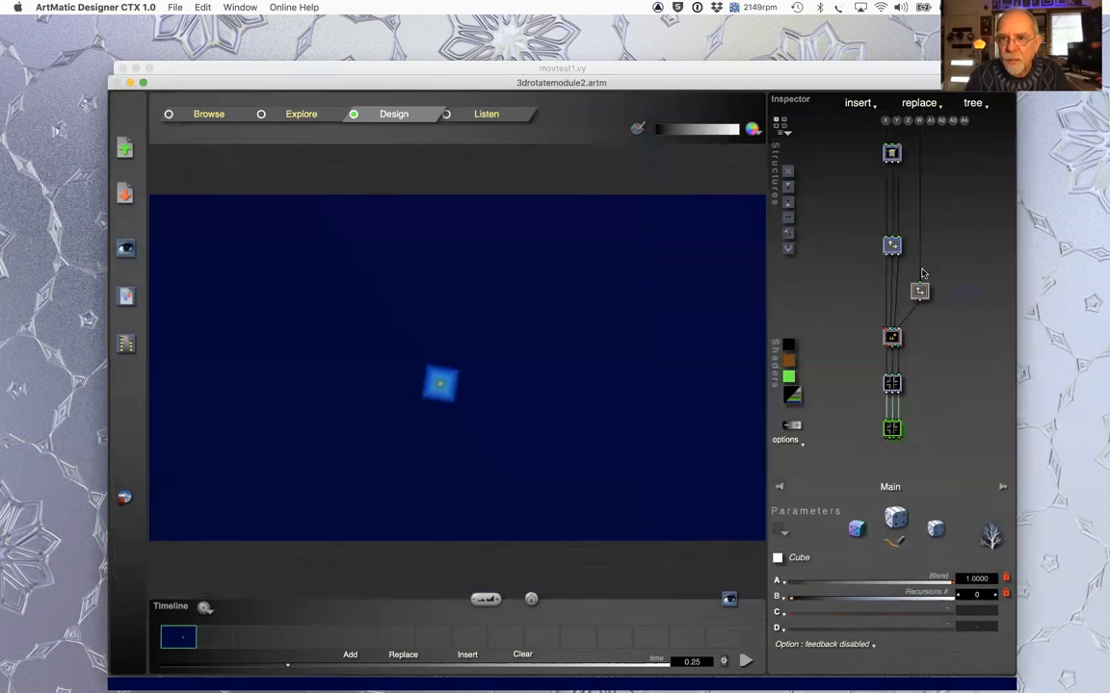
click(892, 153)
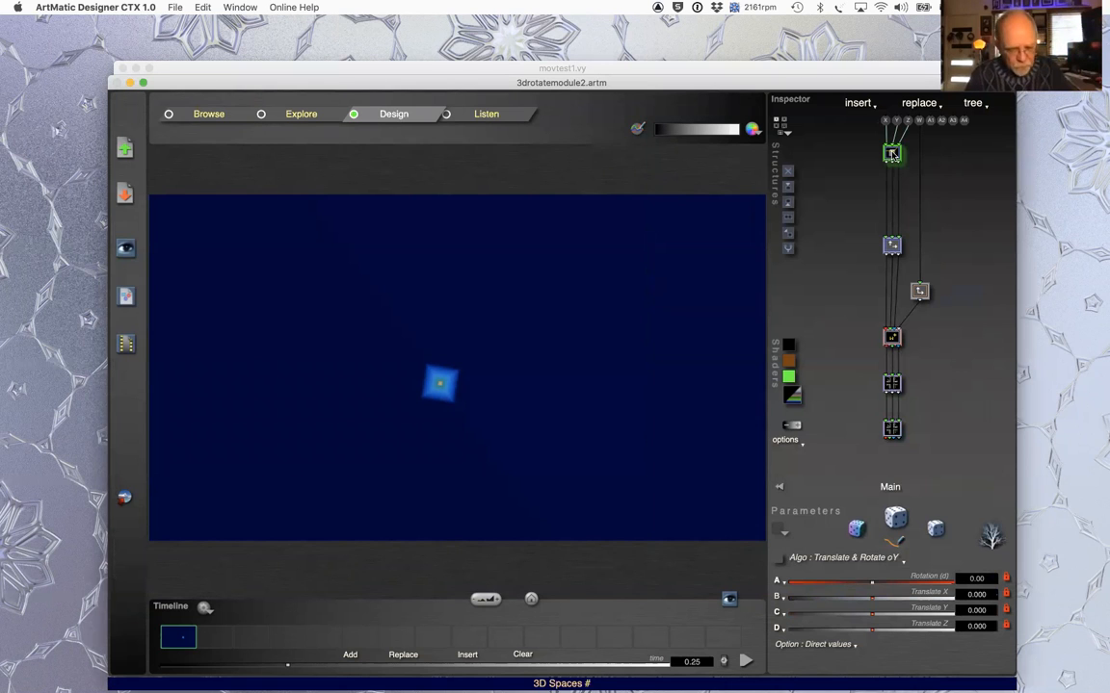
key(i)
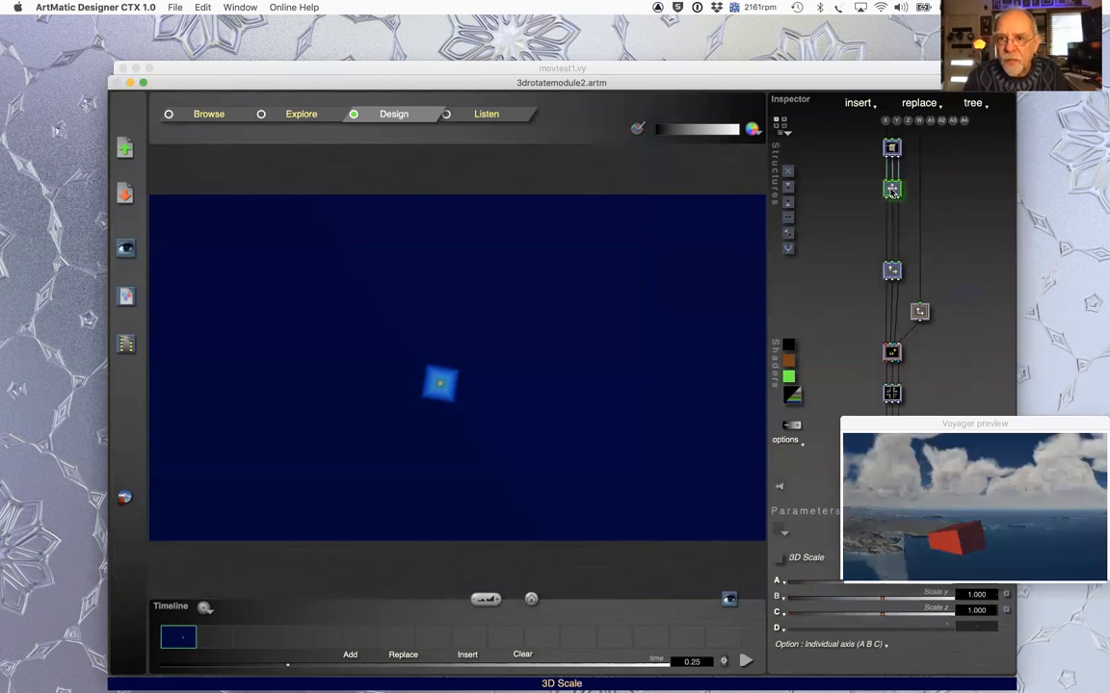
right_click(897, 196)
click(911, 191)
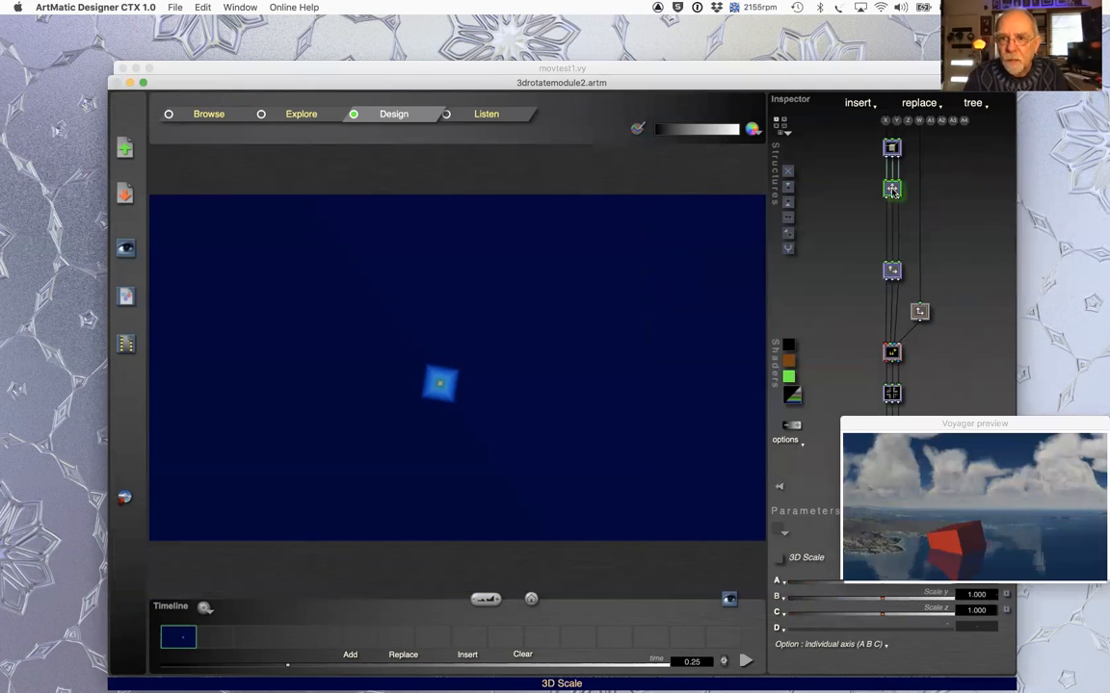
click(894, 189)
click(720, 227)
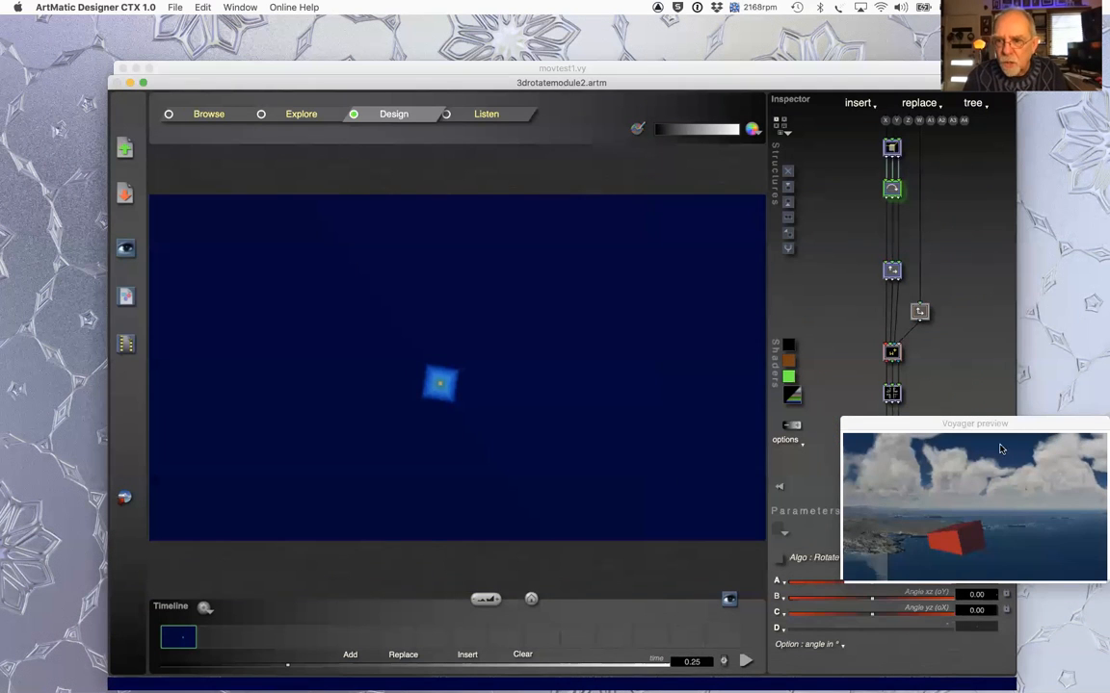
drag(1021, 425, 1100, 244)
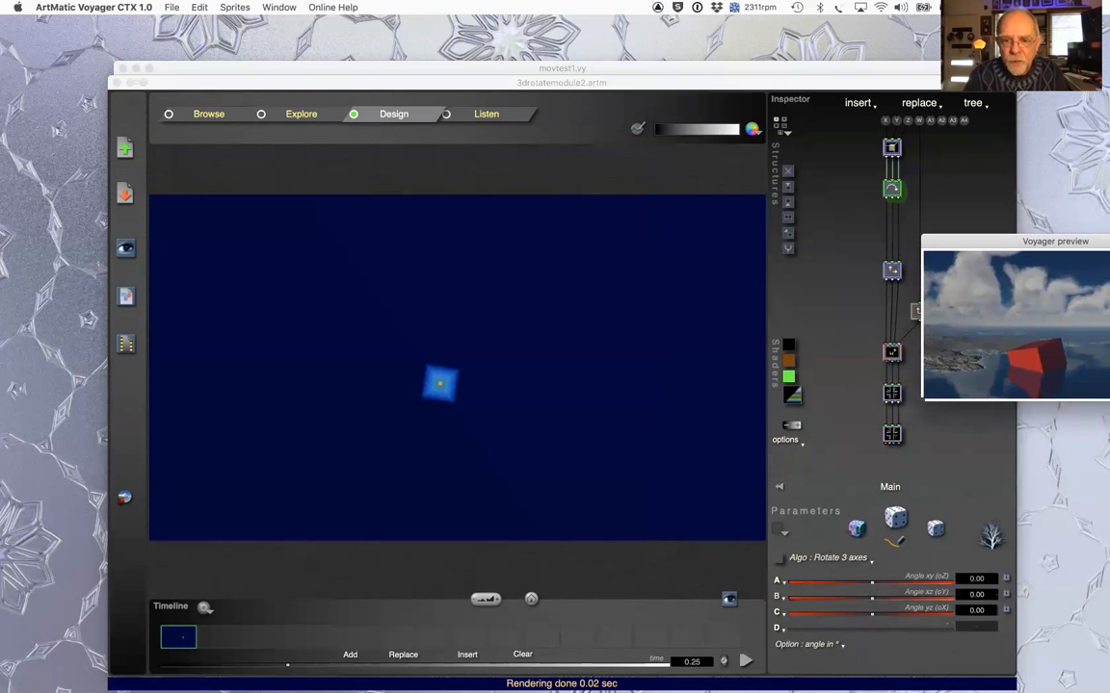
- Set the new rotation tile's Angle xy (oZ) to 98.33, toggle its angle parameter locks and play the animation
click(744, 660)
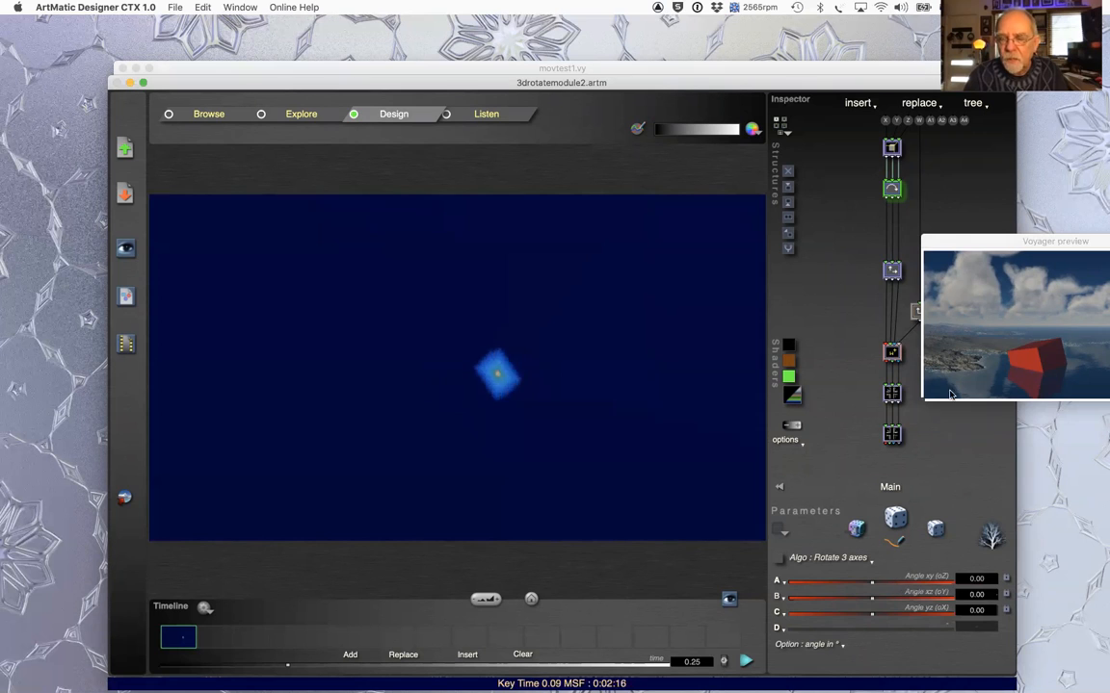
key(space)
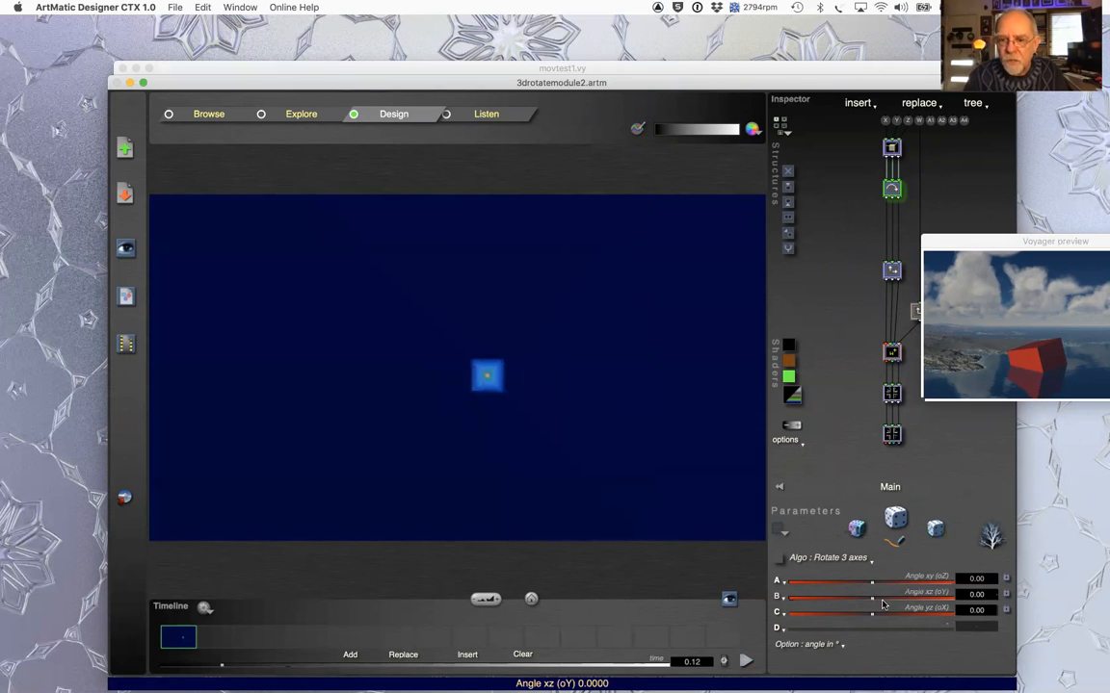
drag(873, 597, 916, 581)
key(super+z)
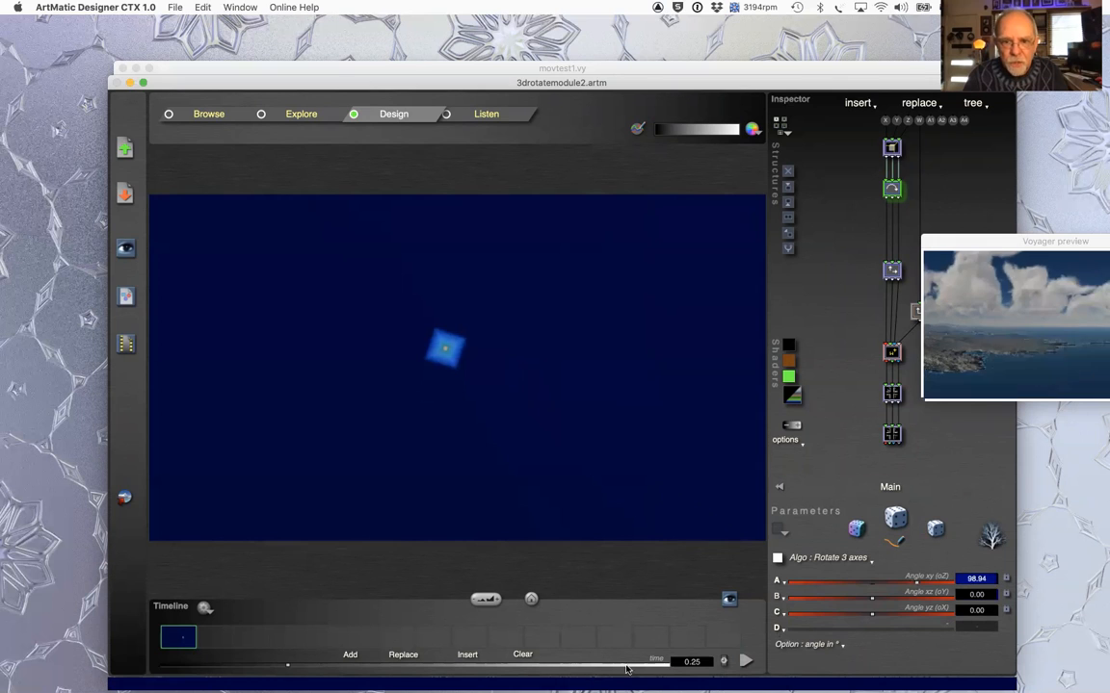
click(746, 661)
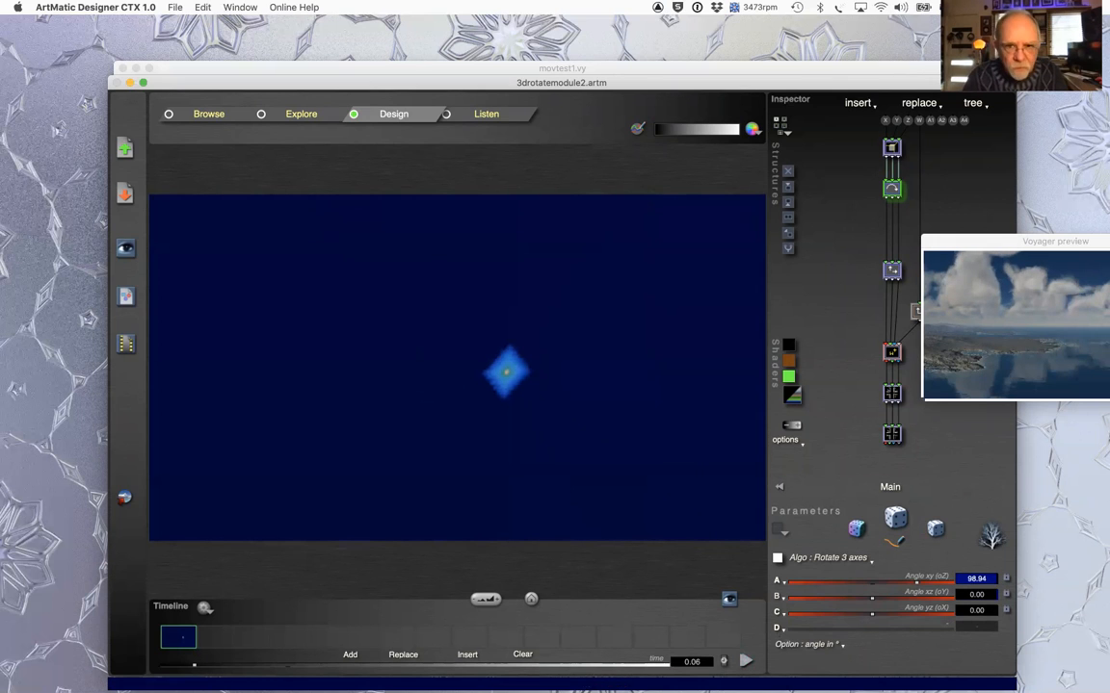
click(1005, 580)
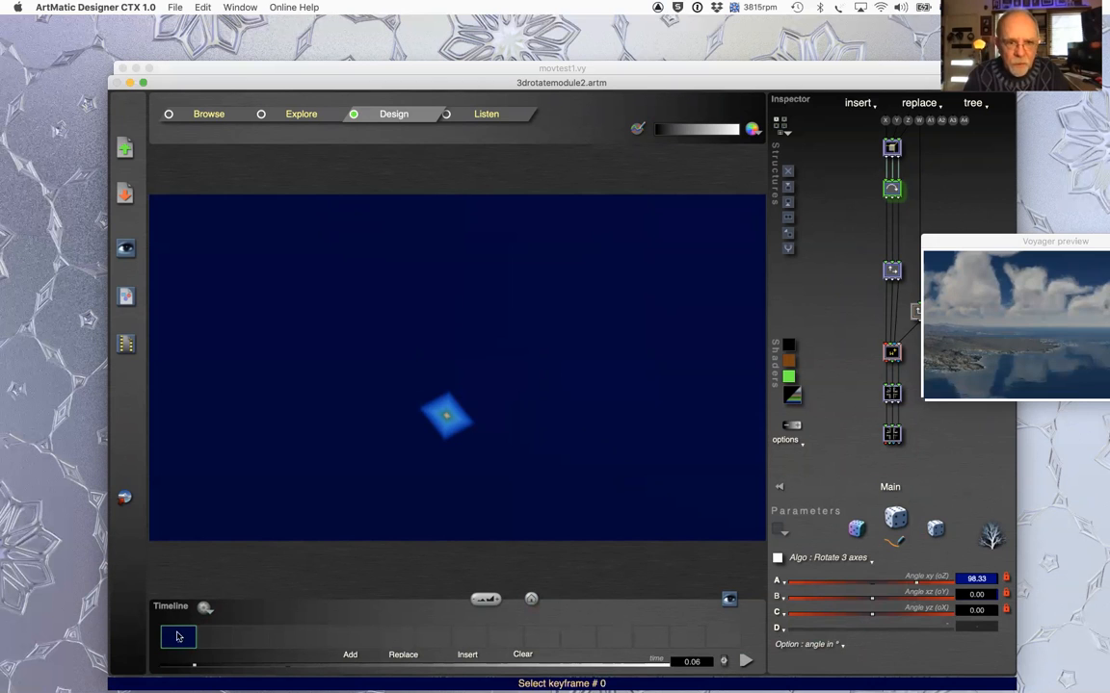
click(745, 661)
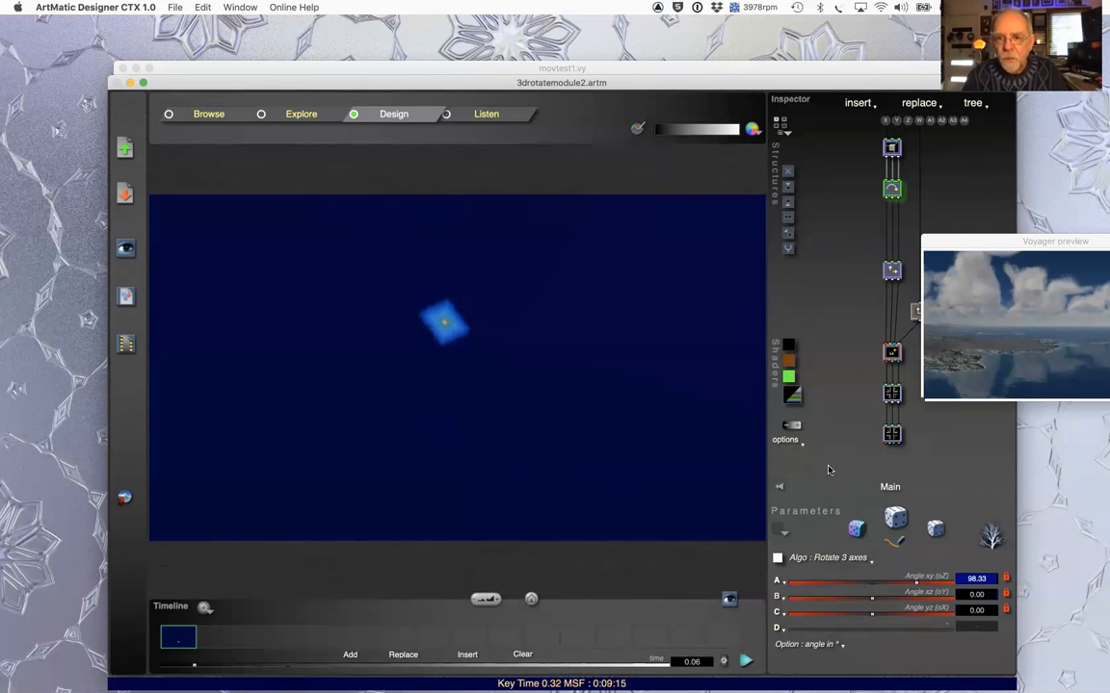
- Switch to ArtMatic Voyager and play the scene animation to look for the rotated cube
key(super+Tab)
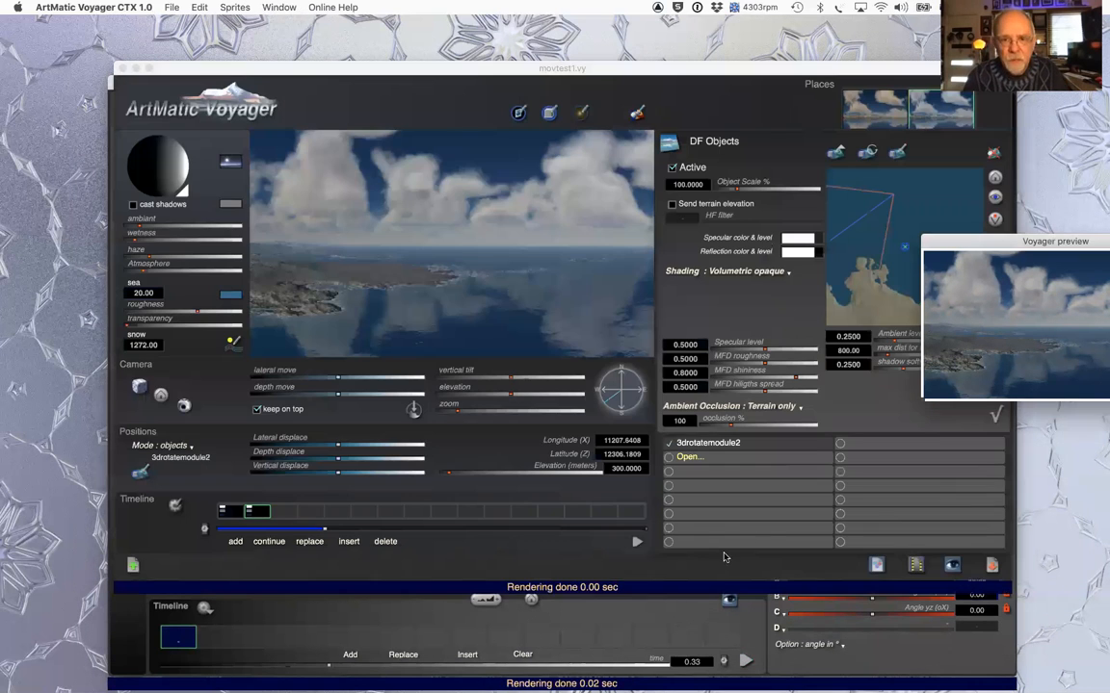
click(637, 543)
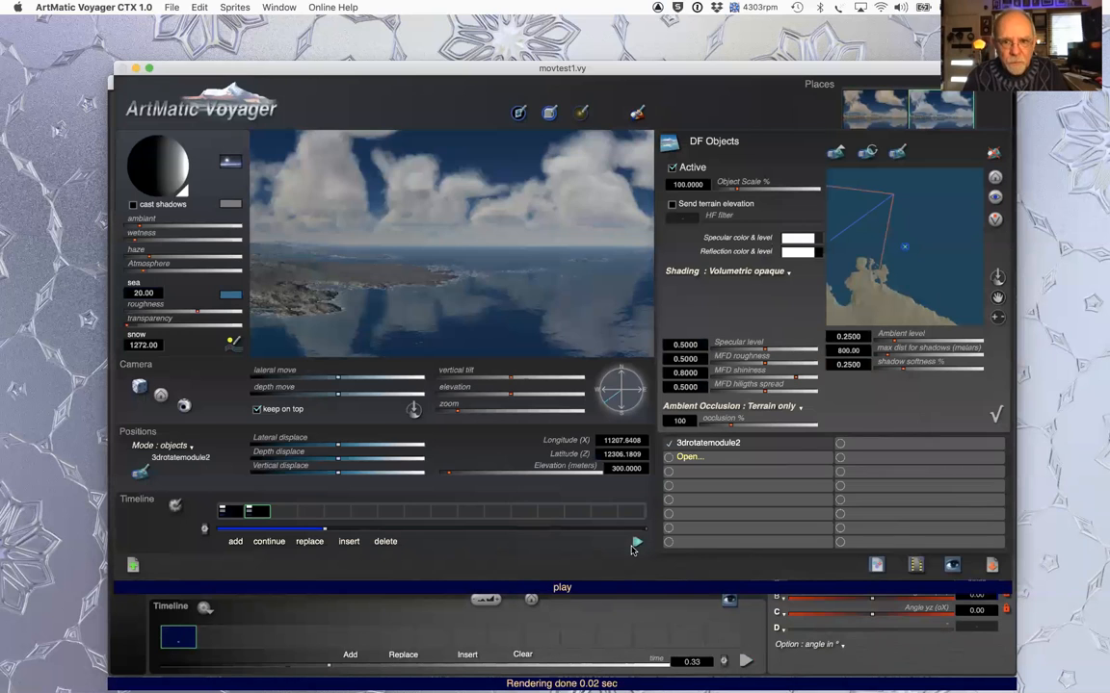
click(638, 543)
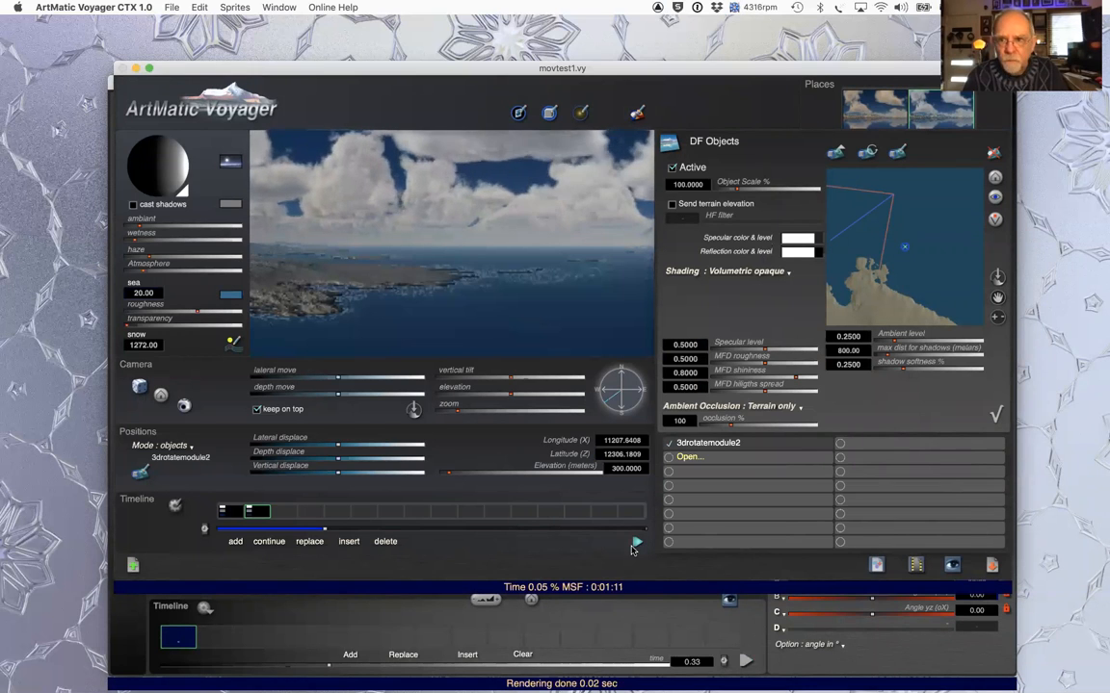
key(space)
- Place 3drotatemodule2 on the camera's view line at longitude 11207.4100 and latitude 12306.2680, and play the animation
click(859, 213)
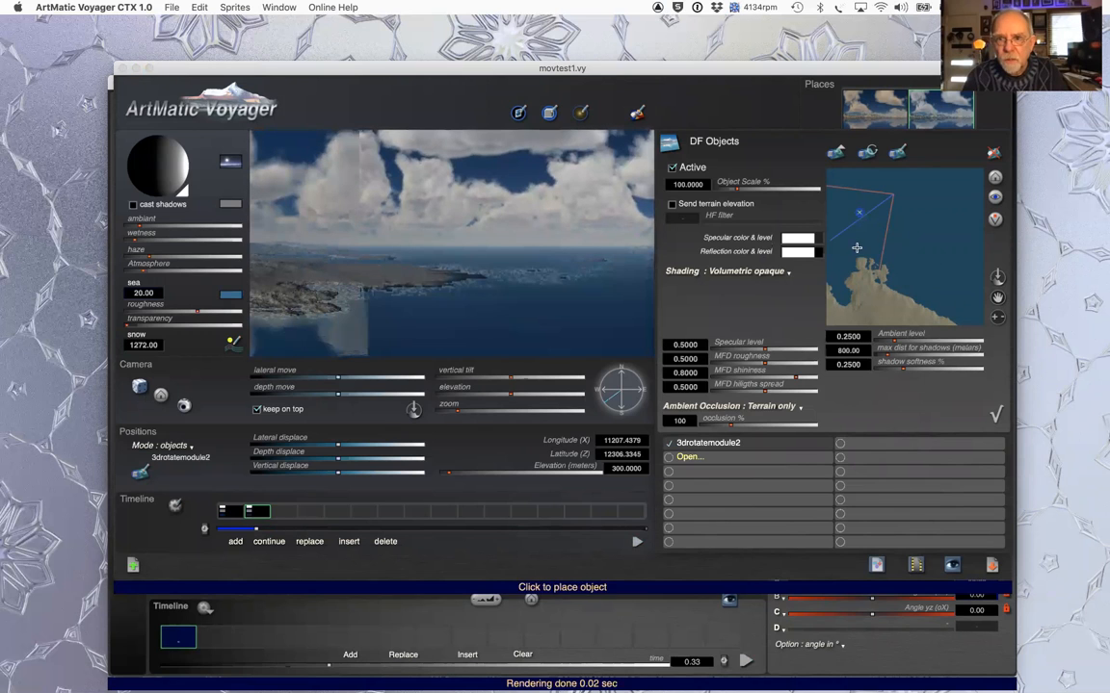
drag(1013, 317, 1017, 317)
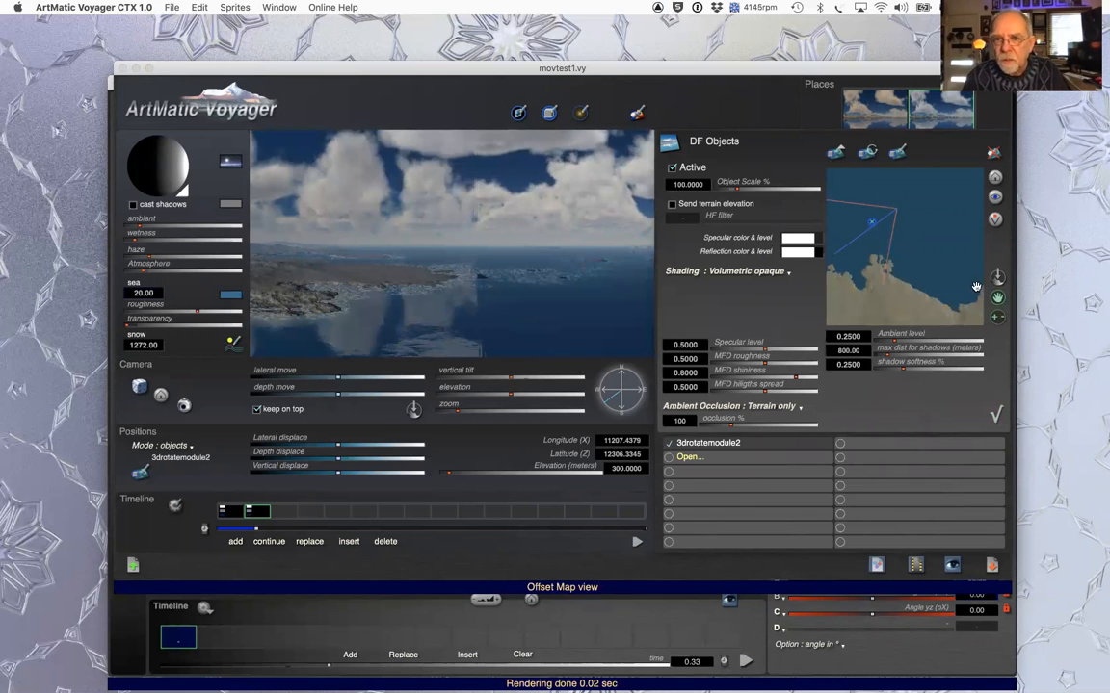
click(867, 231)
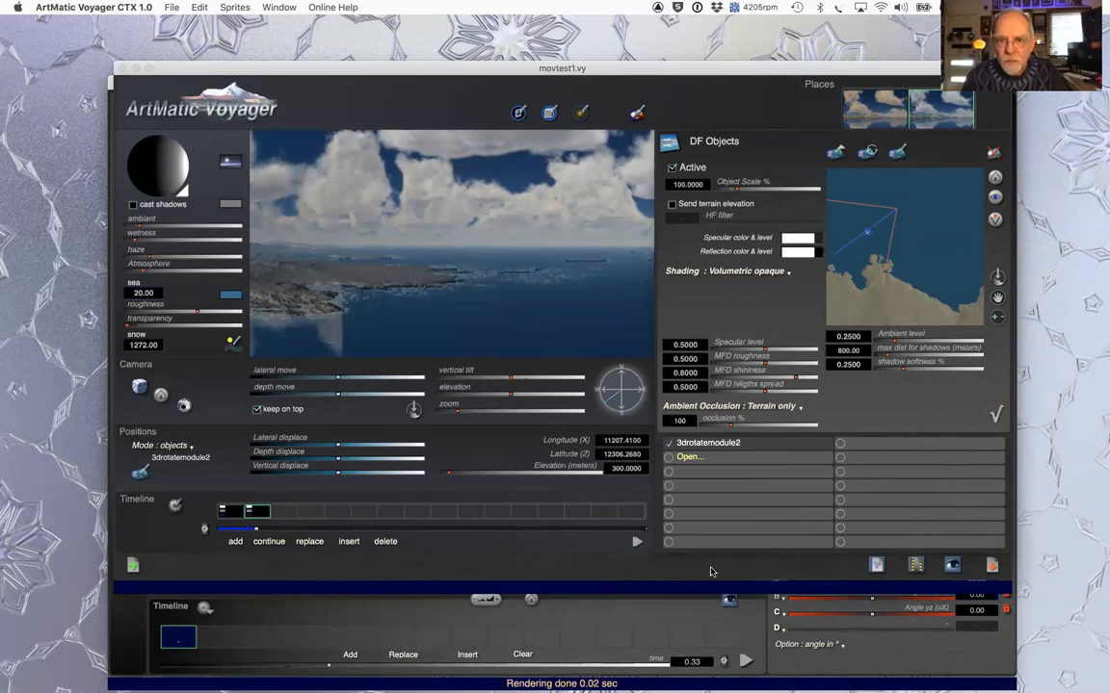
click(636, 541)
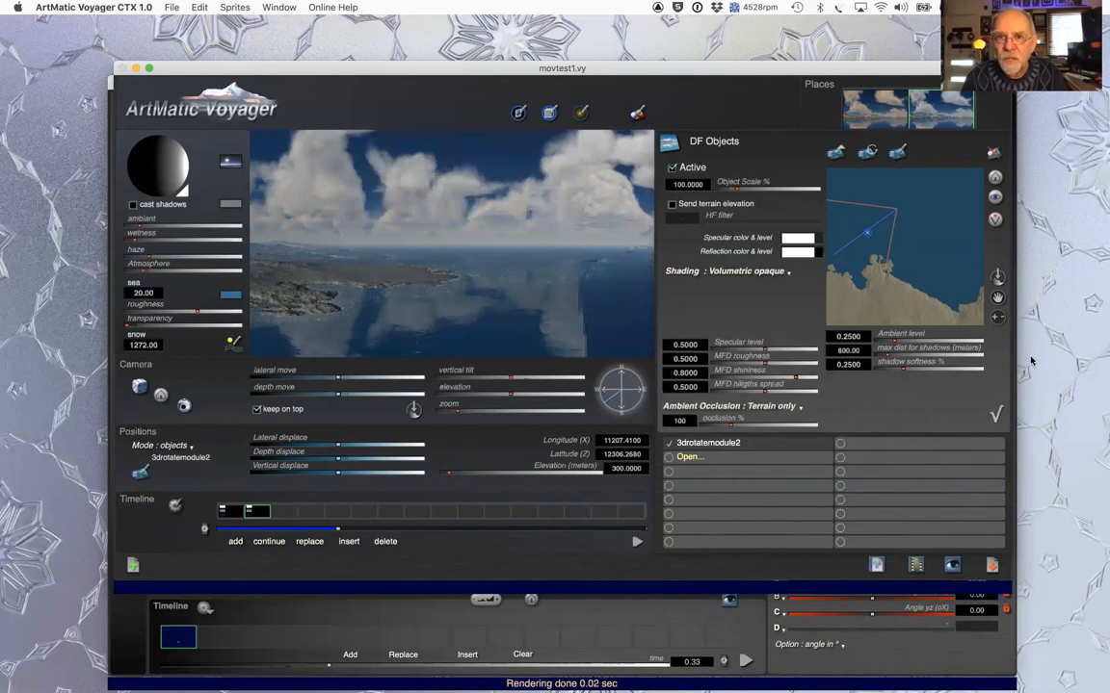
- Offset the ArtMatic Designer and Voyager windows so both stay reachable, and bring the movtest1.vy scene to the front
click(1013, 312)
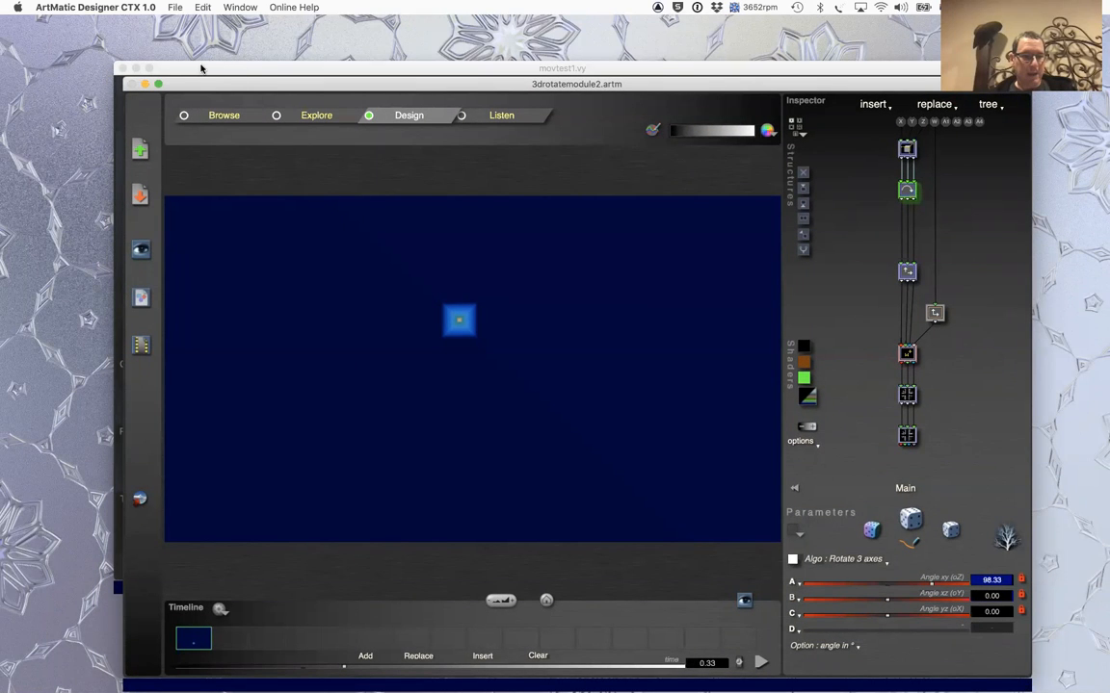
click(200, 67)
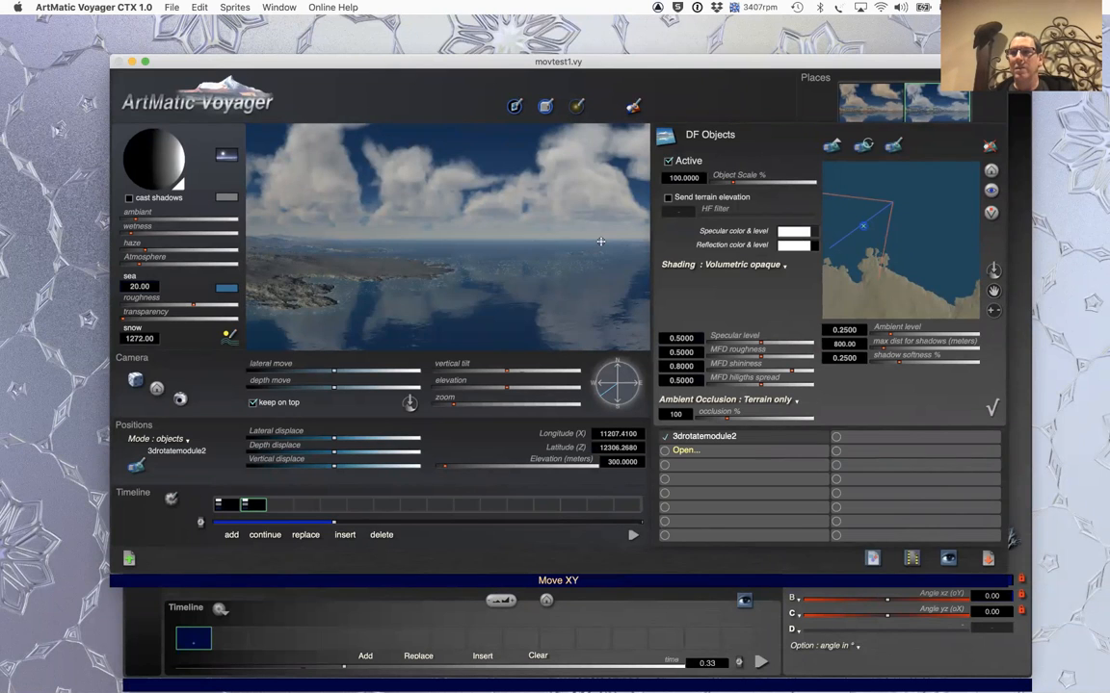
key(super+Tab)
click(470, 347)
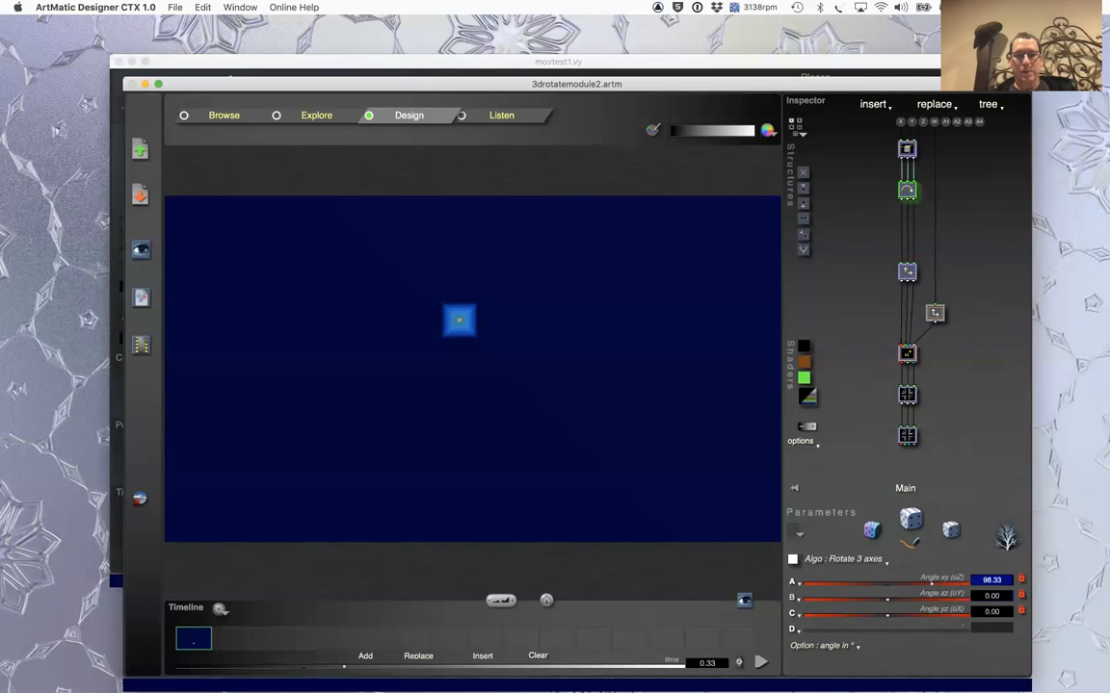
drag(967, 85, 995, 82)
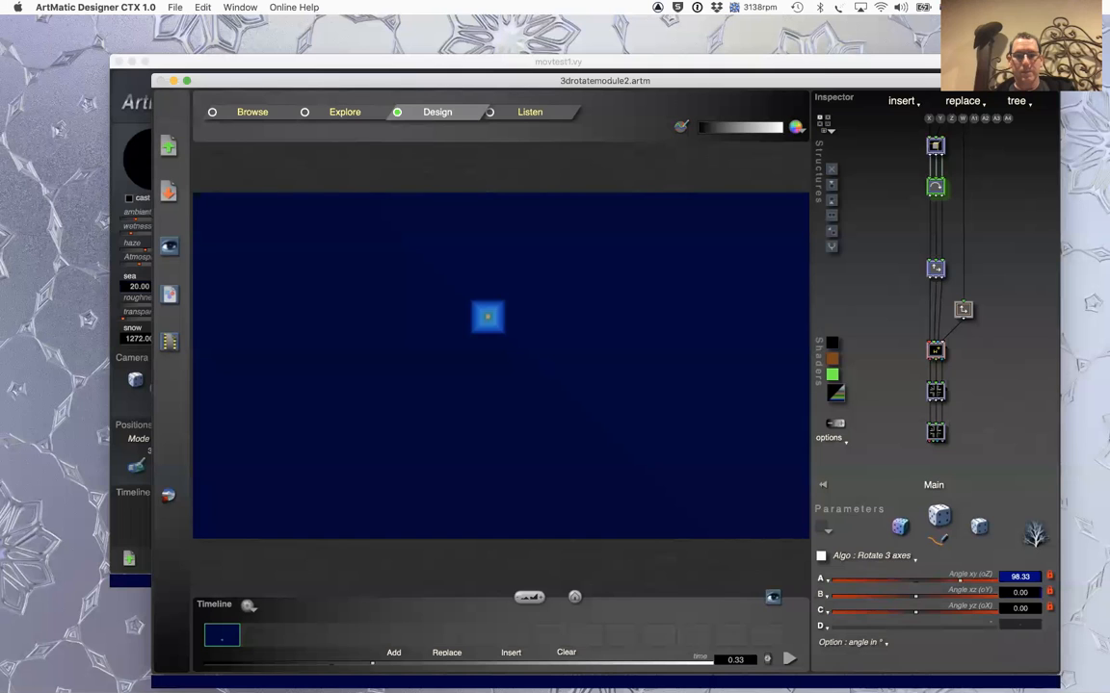
drag(177, 60, 133, 53)
drag(997, 81, 997, 77)
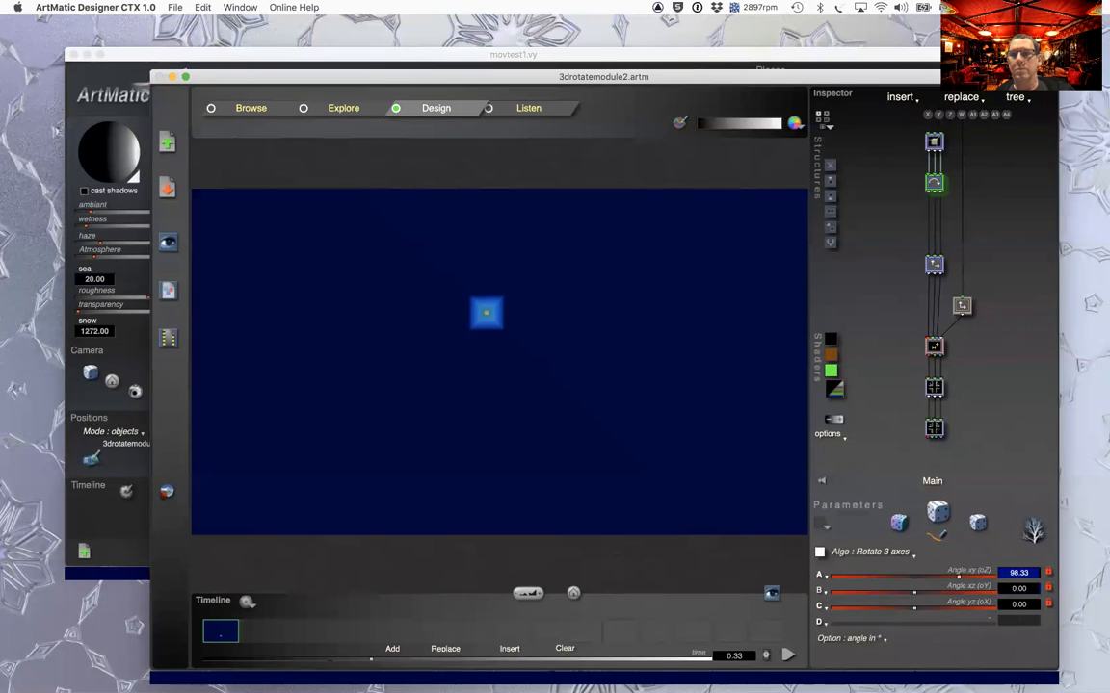
click(149, 56)
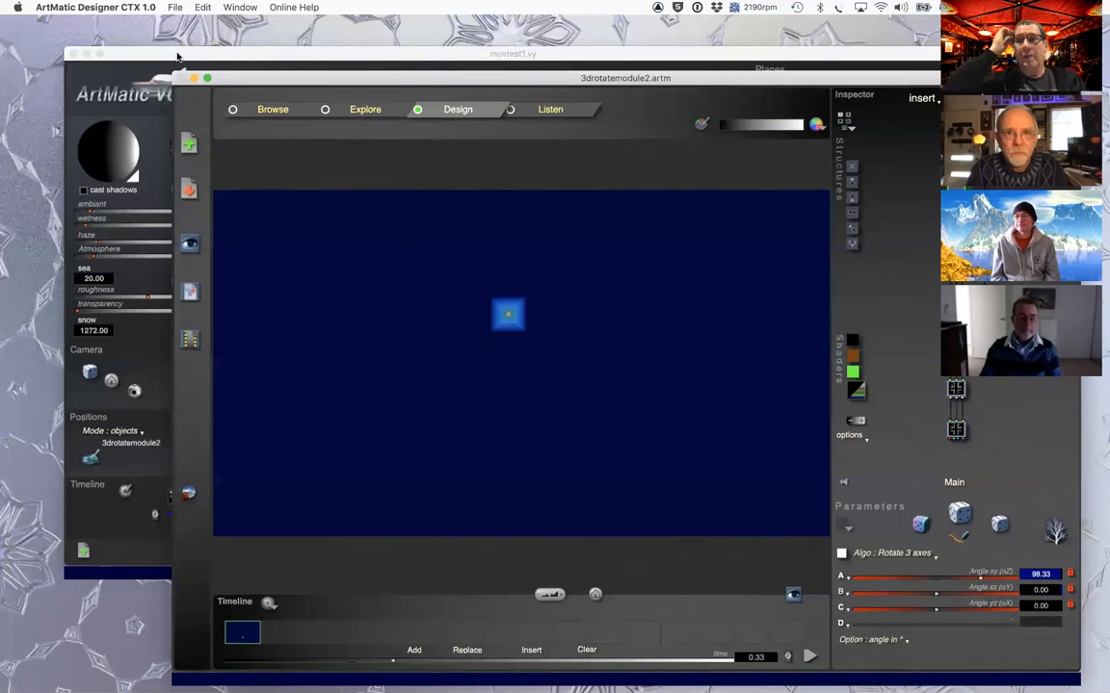
click(177, 57)
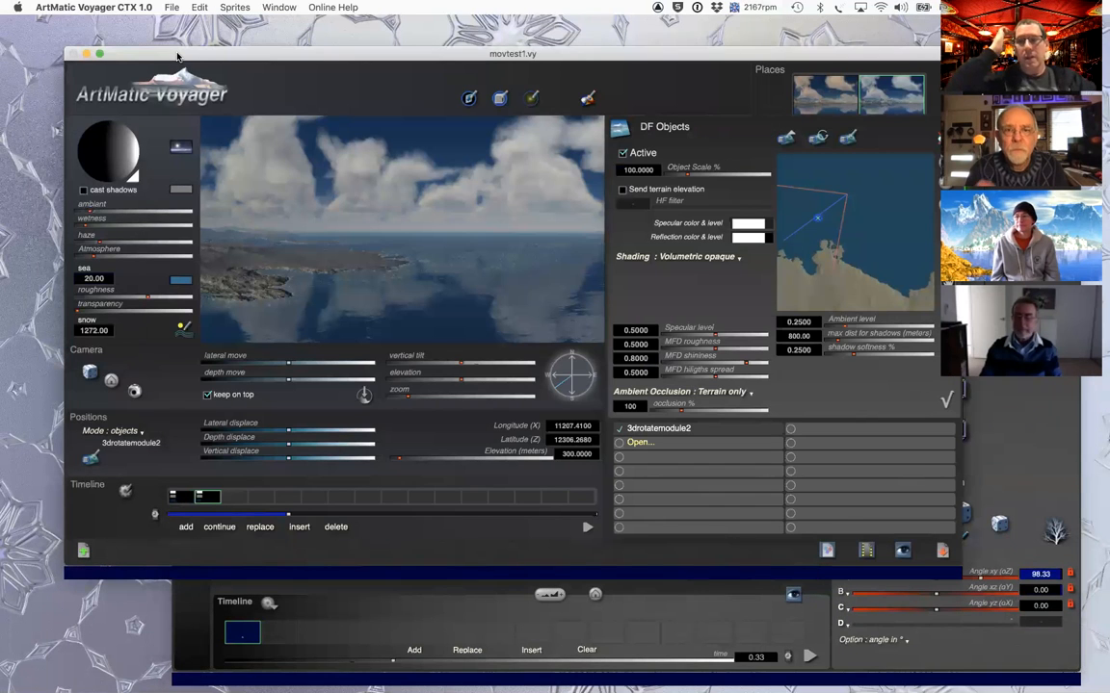